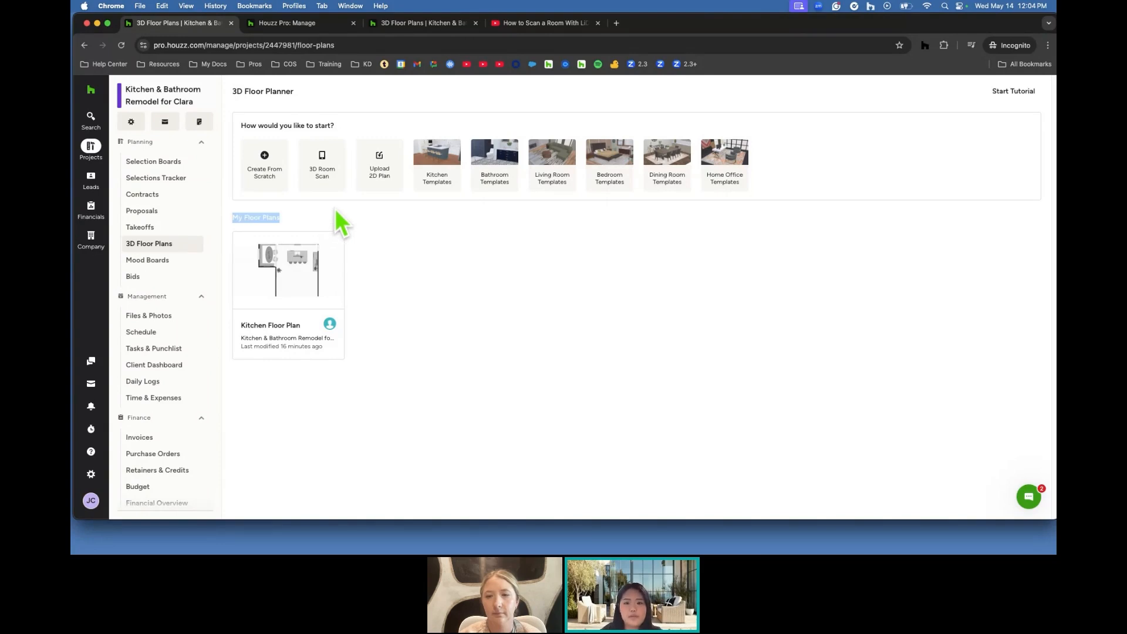
Play the "How to Scan a Room With LiDAR Technology" video on YouTube to examine the room scanning workflow and resulting 3D plan.
left_click(336, 211)
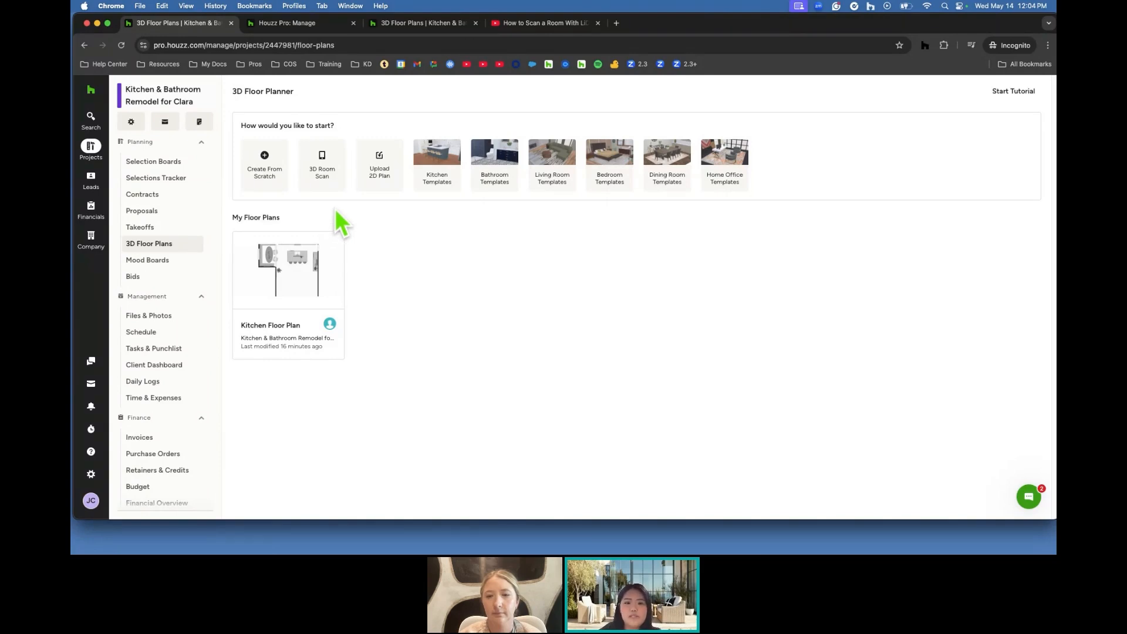
left_click(539, 28)
left_click(767, 179)
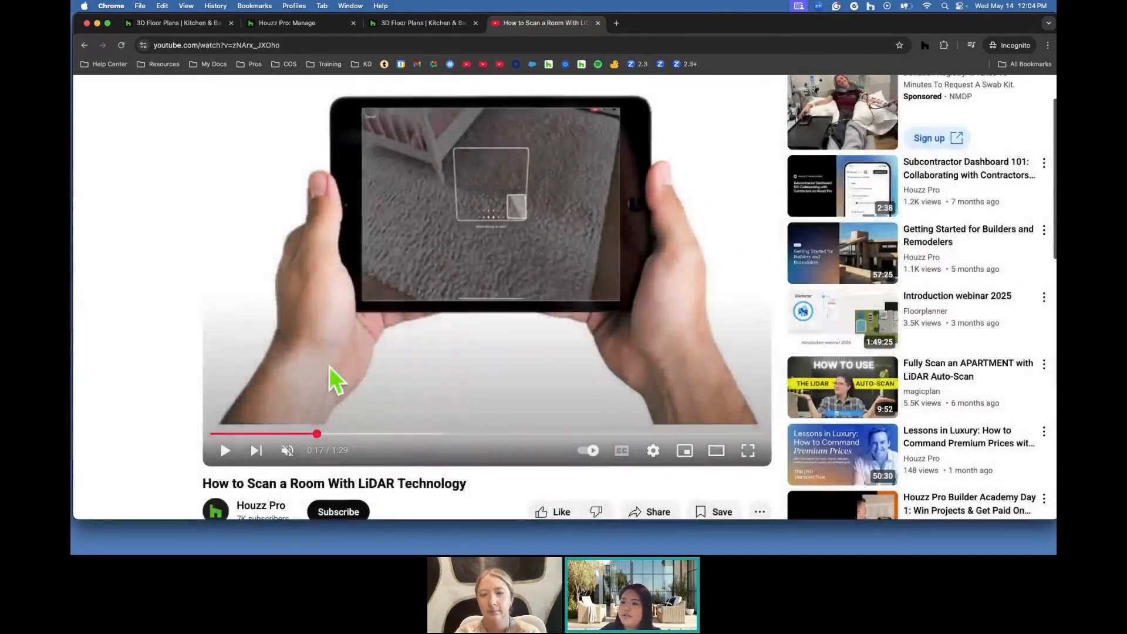
scroll(516, 440, "up", 1)
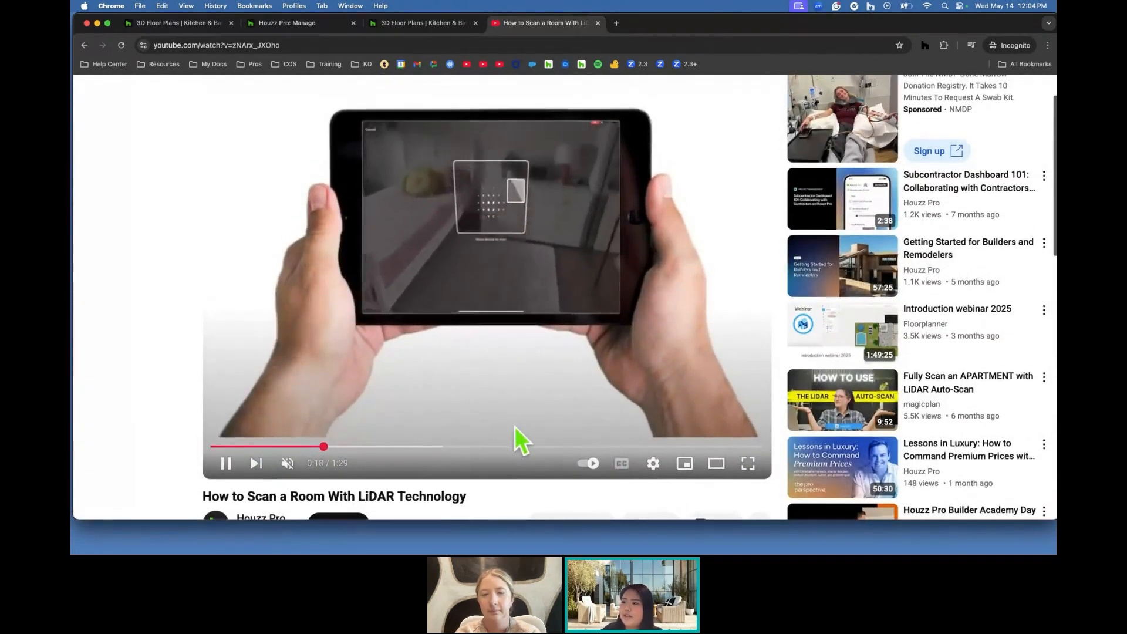
scroll(511, 428, "up", 1)
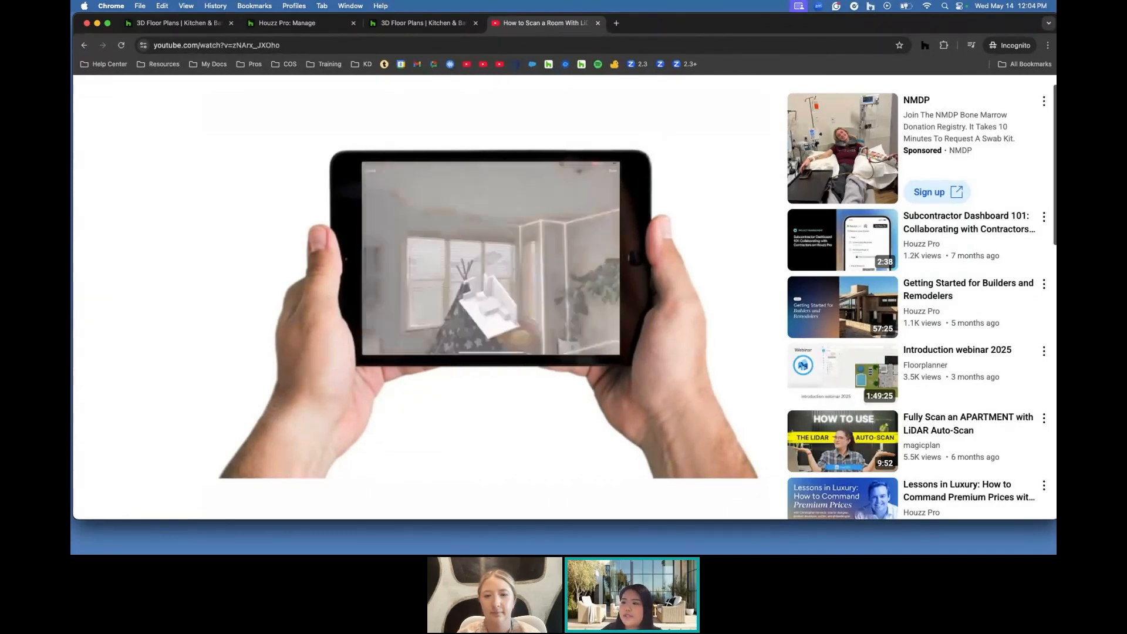
mouse_move(501, 427)
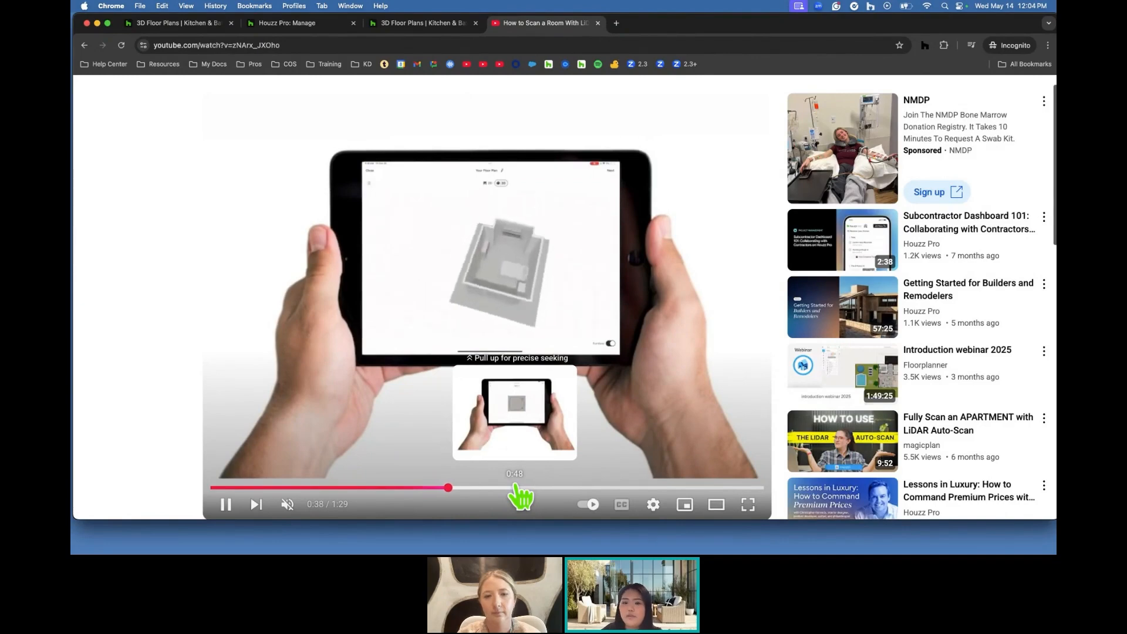
left_click(598, 379)
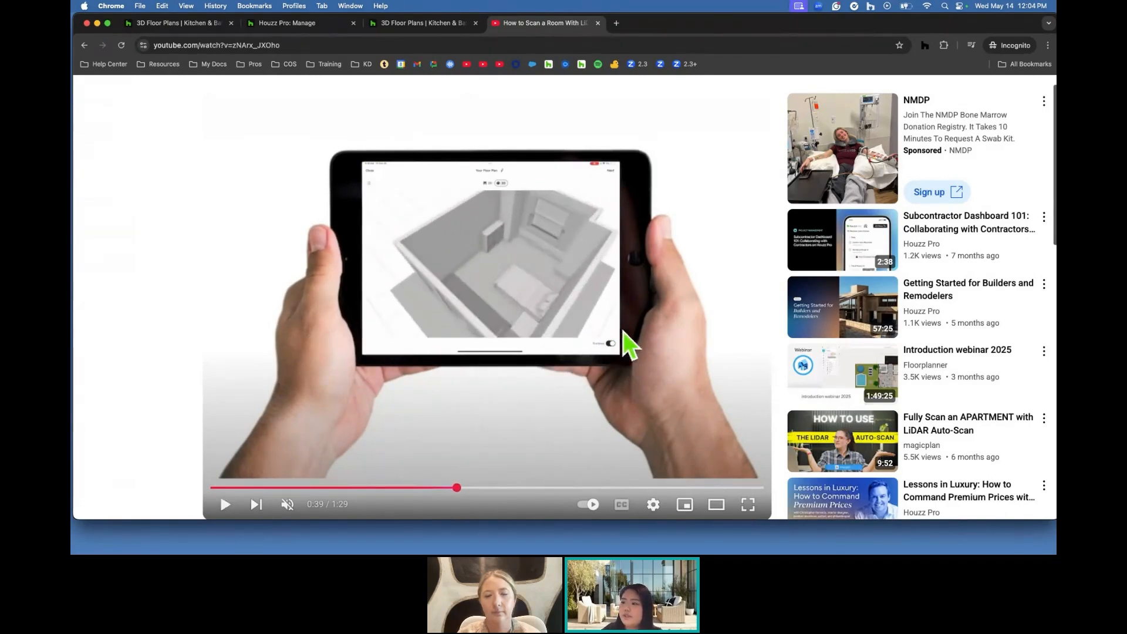
left_click(553, 410)
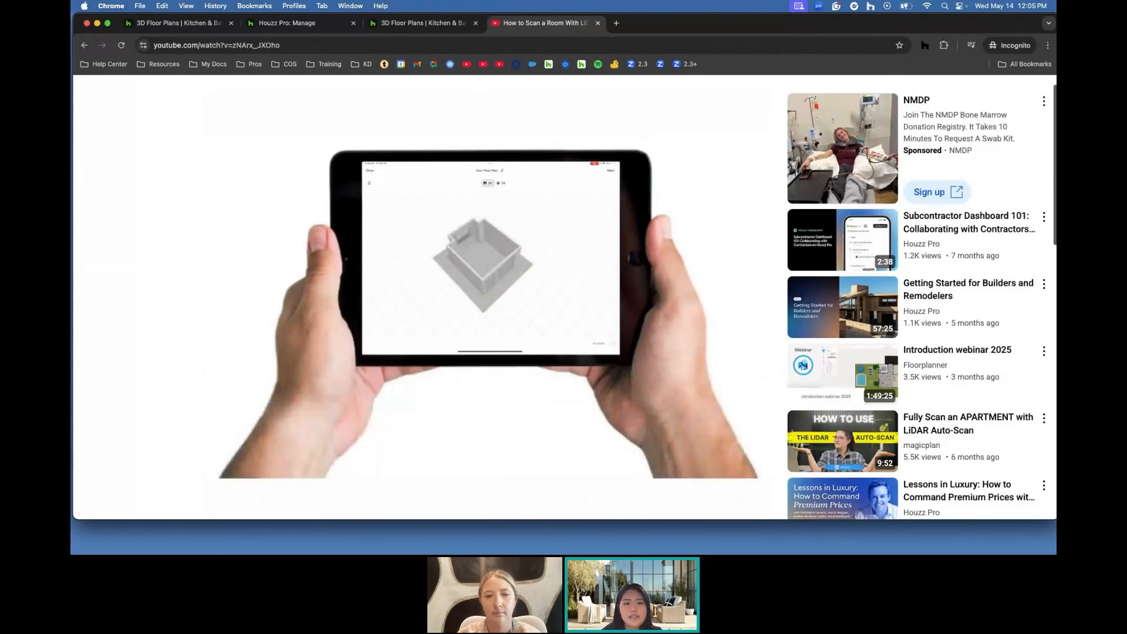
left_click(508, 385)
Return to the 3D Floor Planner, upload a 2D plan image as a new floor plan, and choose AutoMate conversion.
left_click(154, 24)
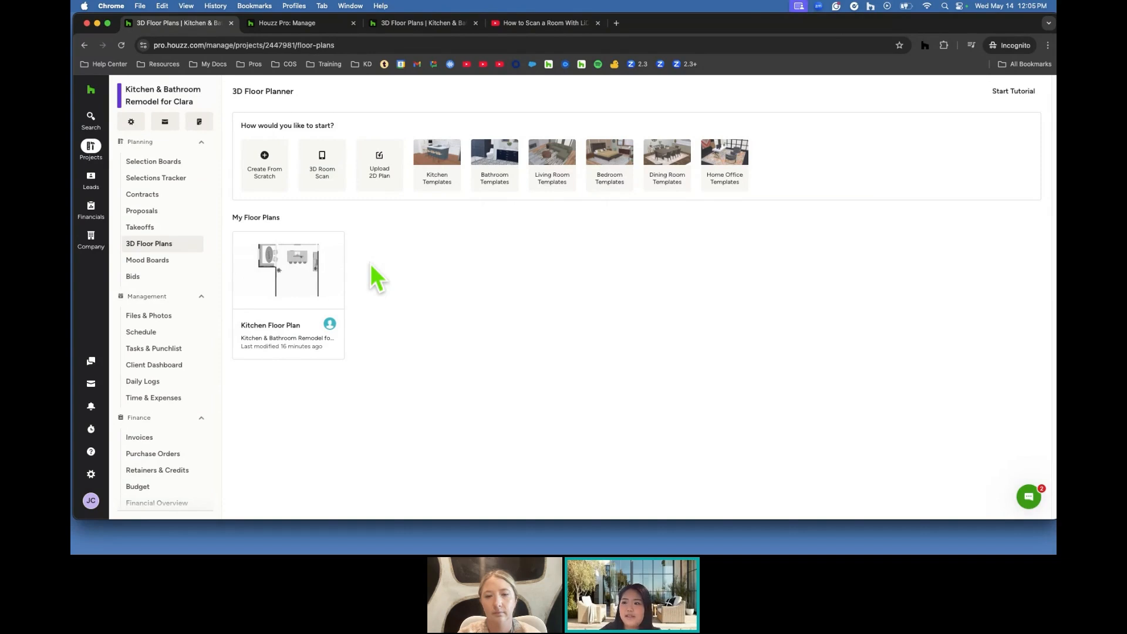
left_click(381, 173)
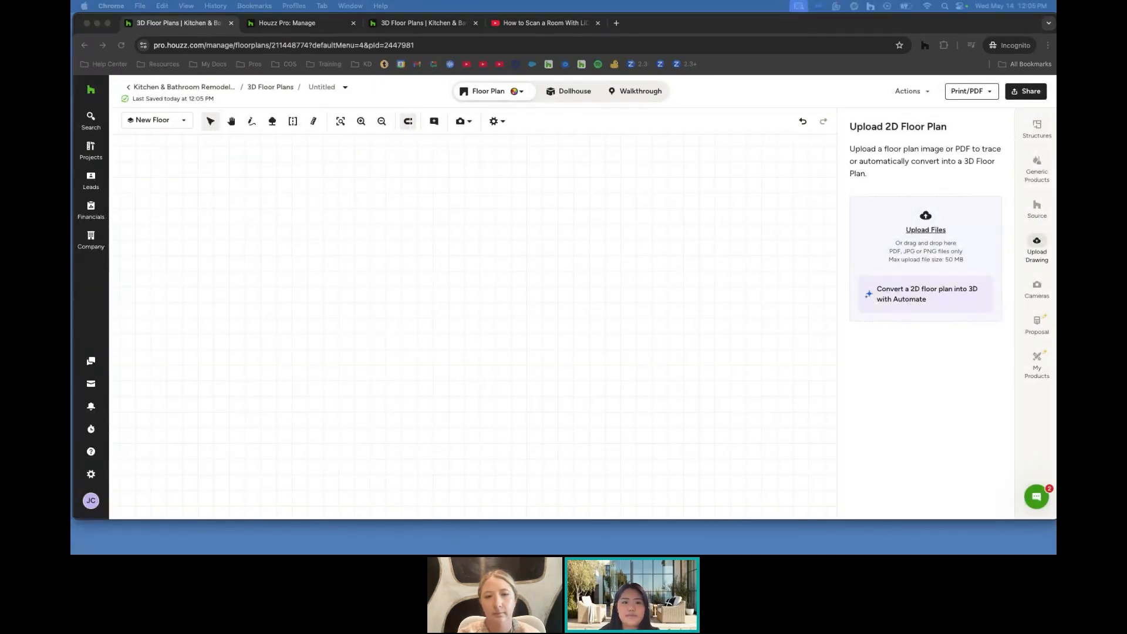
left_click_drag(395, 352, 896, 275)
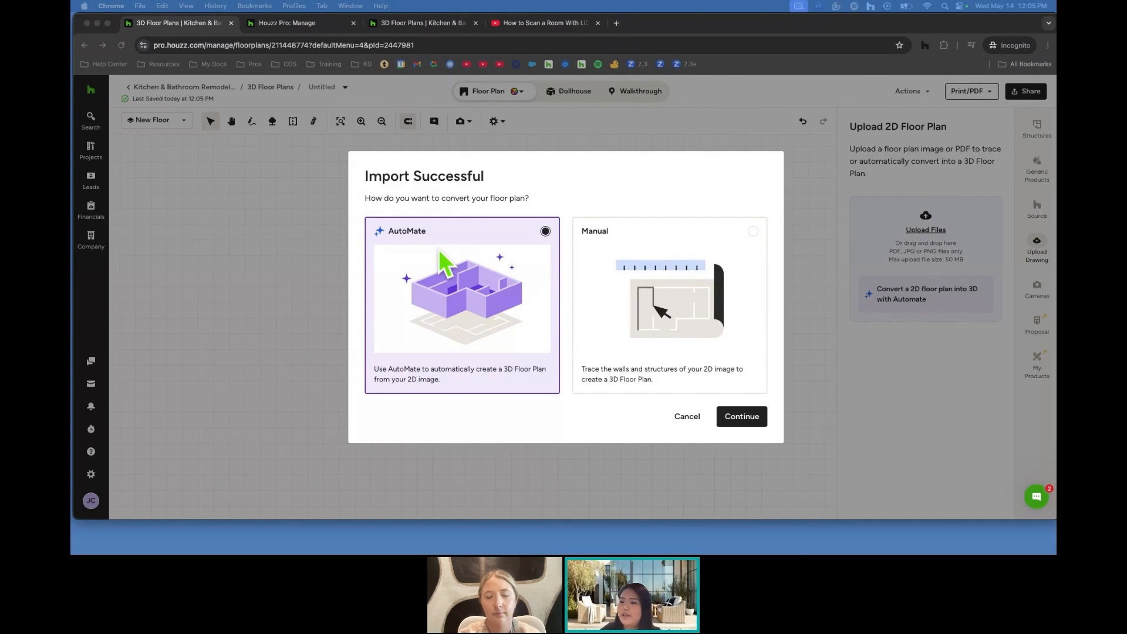
left_click(742, 419)
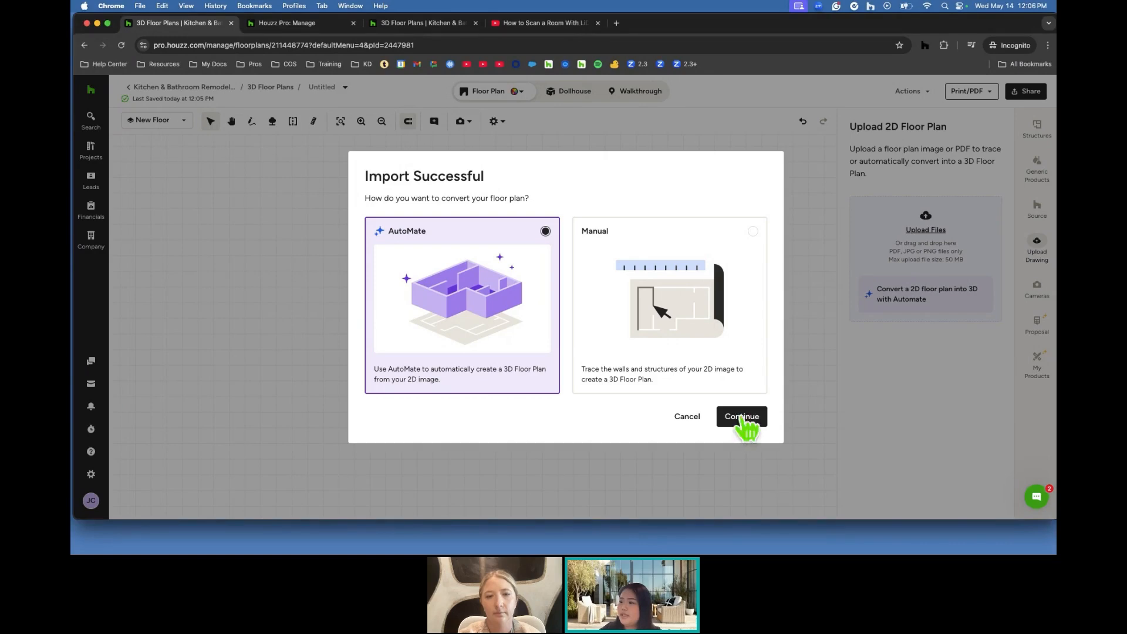
left_click(743, 419)
Place the ruler along the full width of the two-car garage's front wall and set its length to 20'.
left_click_drag(665, 308, 702, 401)
left_click_drag(606, 402, 681, 403)
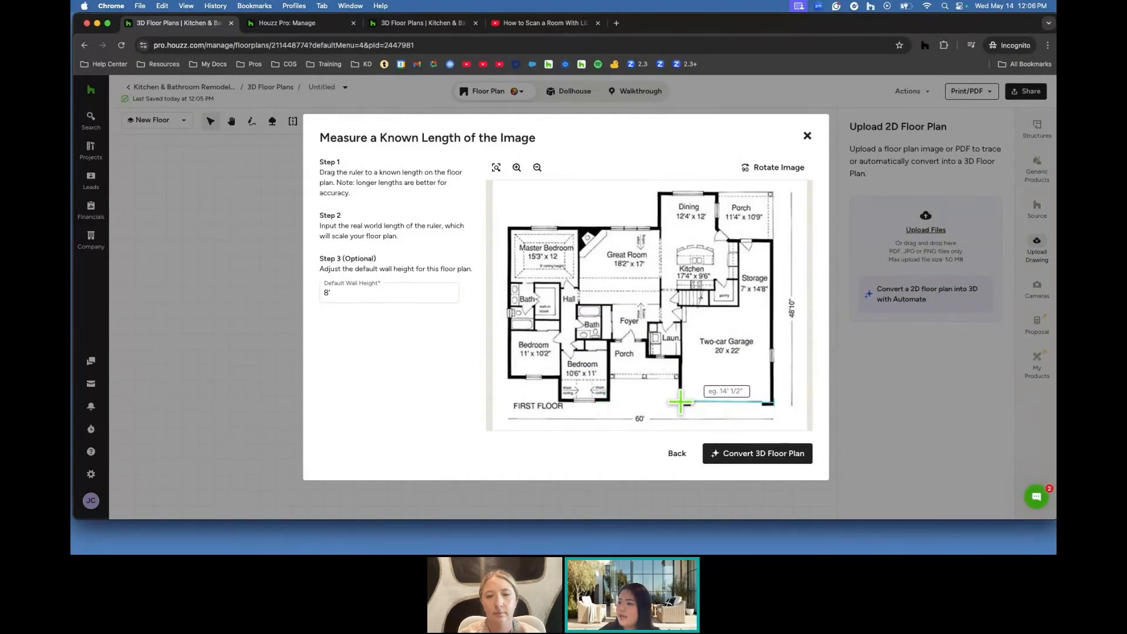
left_click(729, 392)
type("20")
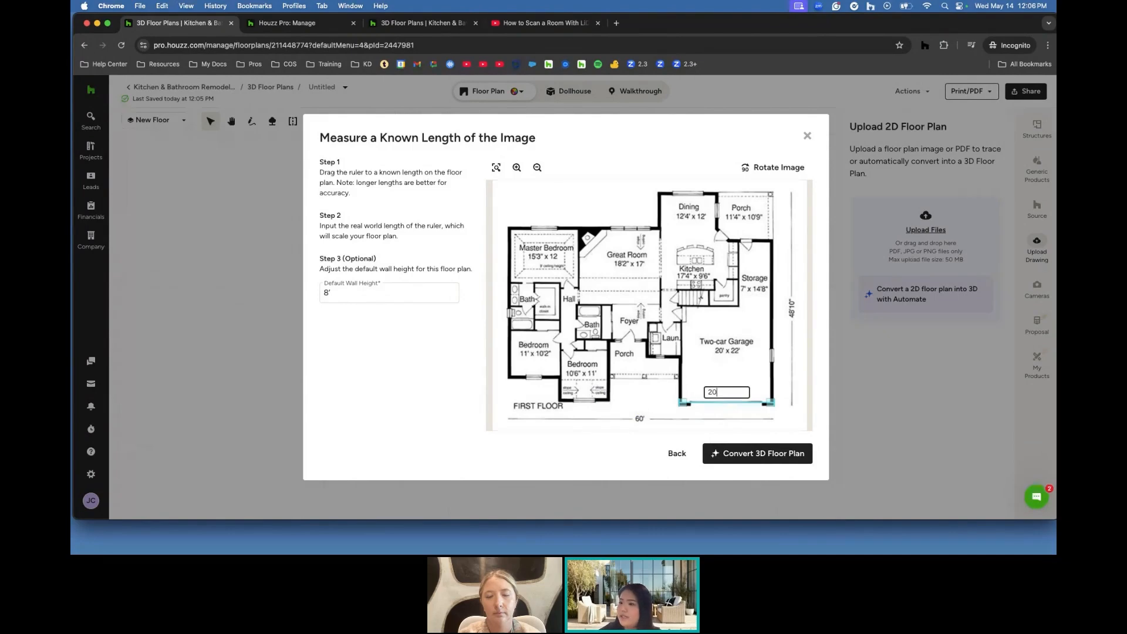
Set the default wall height to 9 feet and convert the drawing into a 3D floor plan.
left_click(387, 300)
key("BackSpace")
key("BackSpace")
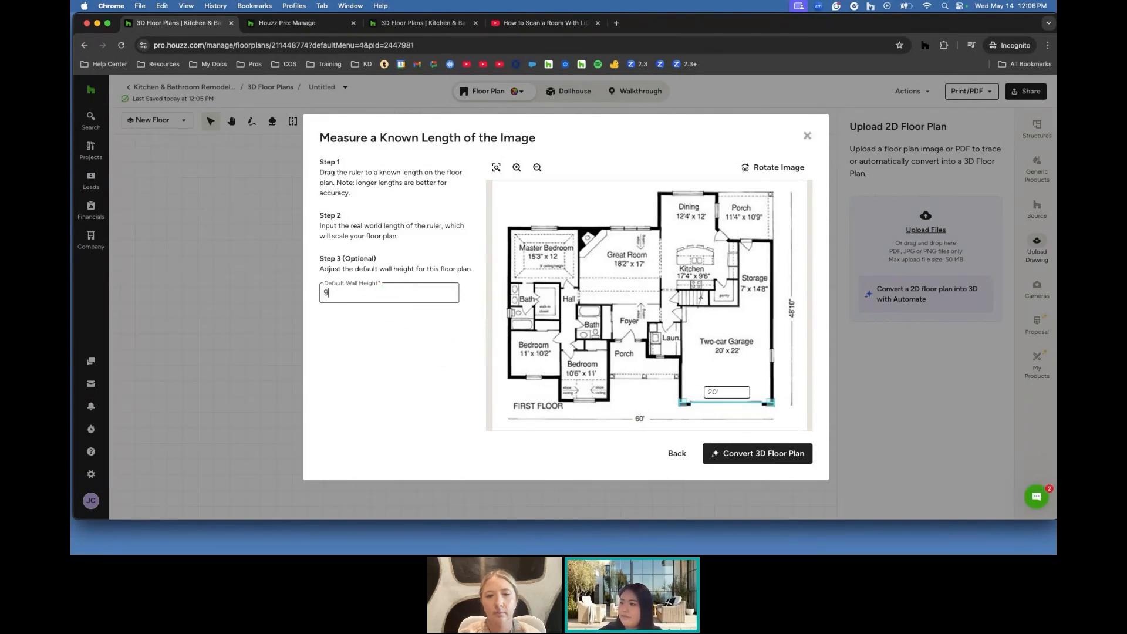
left_click(731, 455)
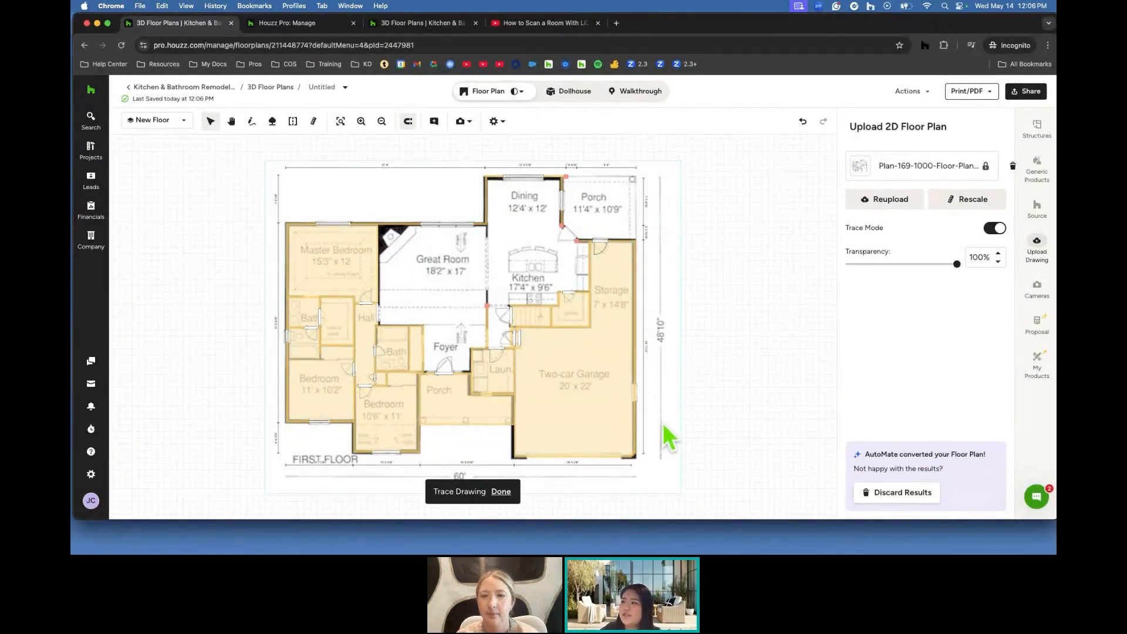
Draw the missing straight wall between the Great Room and the Kitchen, tracing the uploaded plan.
left_click(251, 122)
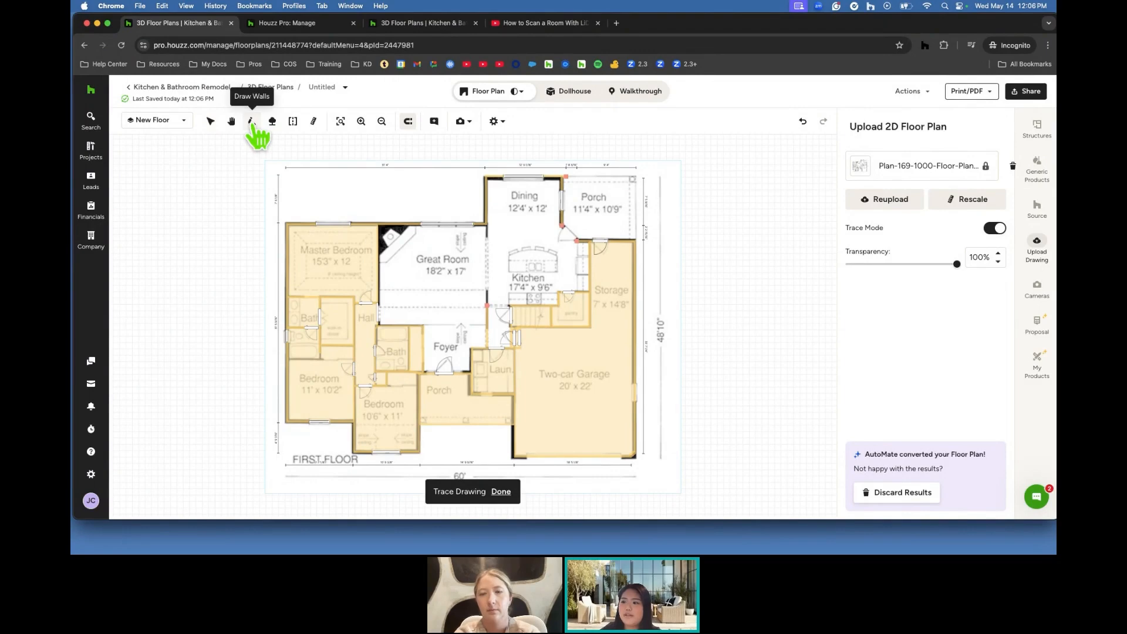
left_click(484, 224)
left_click(484, 303)
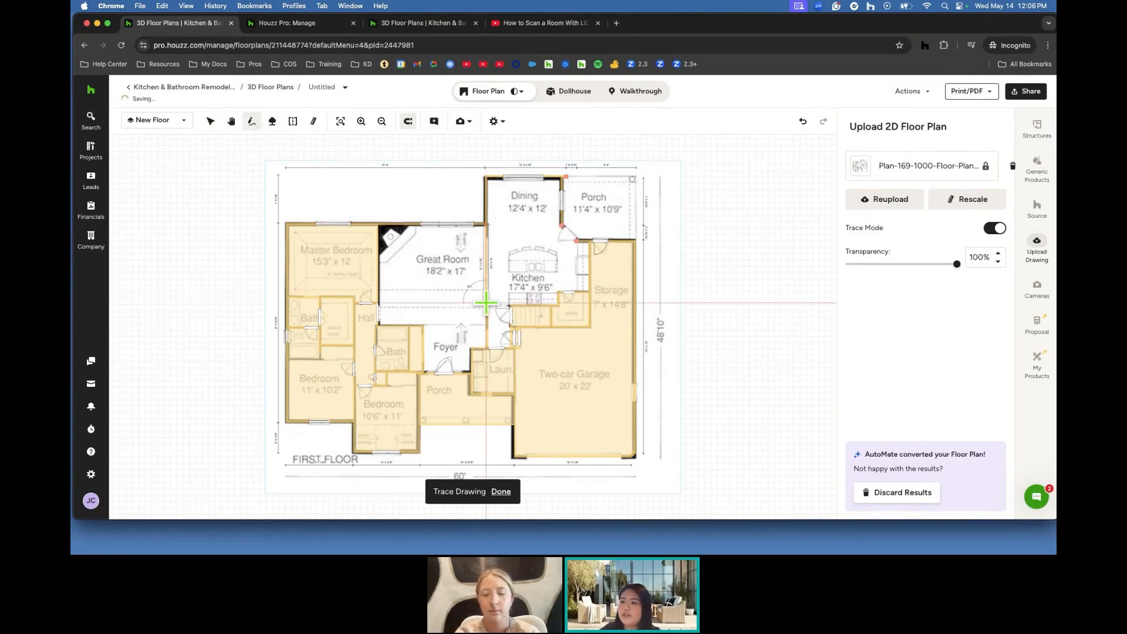
key("Escape")
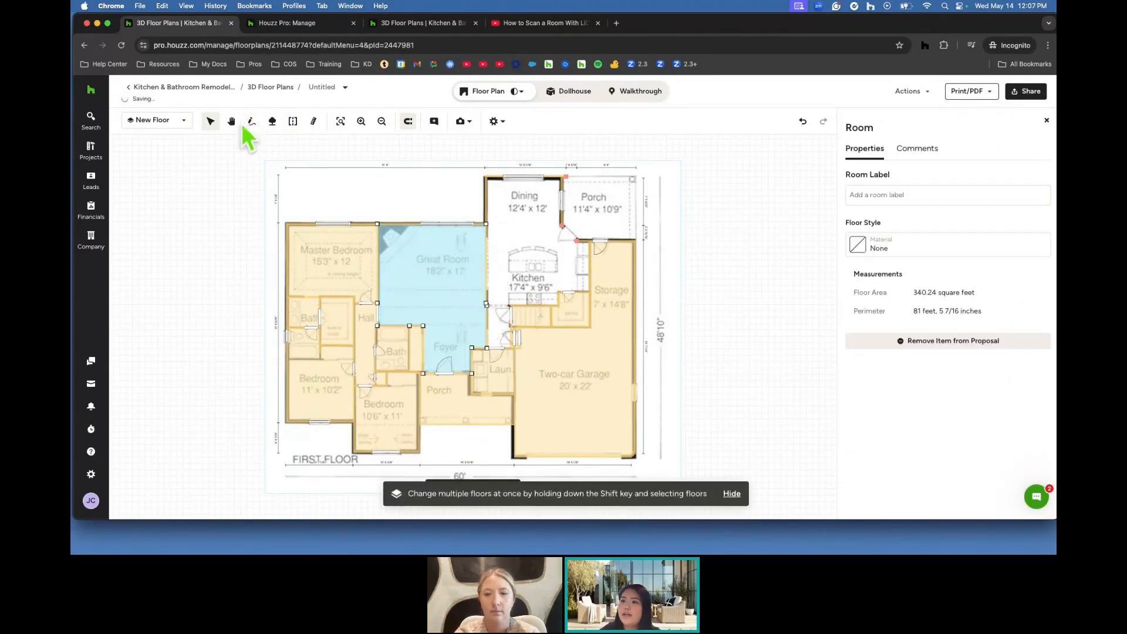
Draw the short diagonal wall that closes the gap between the Kitchen and the upper-right Porch.
left_click(251, 121)
left_click(562, 223)
left_click(575, 240)
key("Escape")
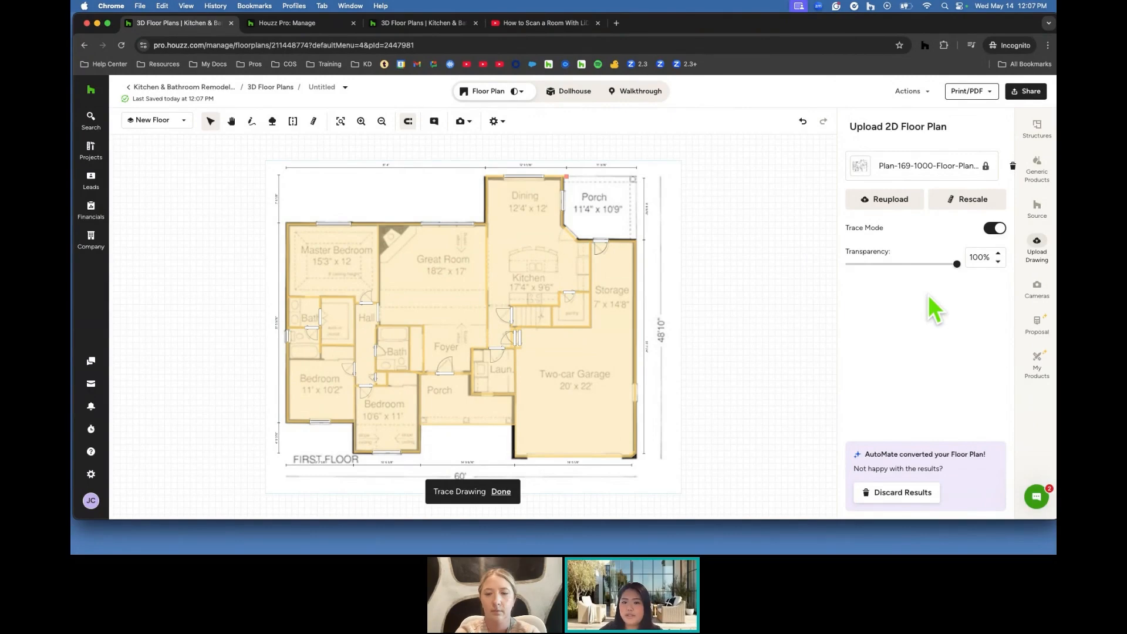
Turn off Trace Mode, preview the converted plan in the 3D Dollhouse view, and return to the 2D floor plan.
left_click(993, 229)
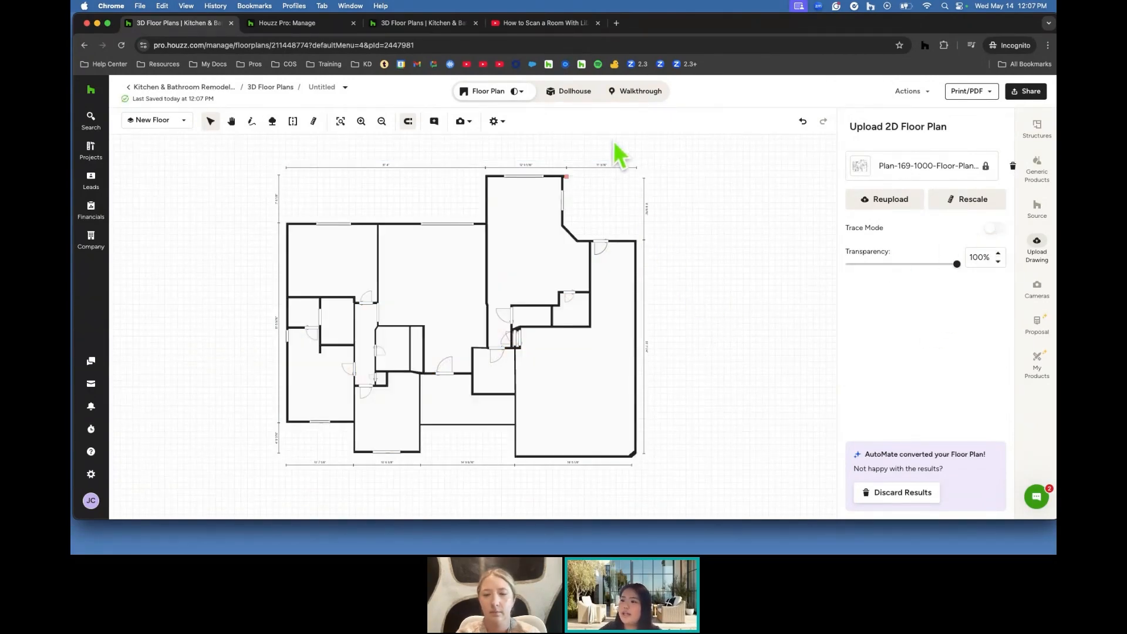
left_click(578, 93)
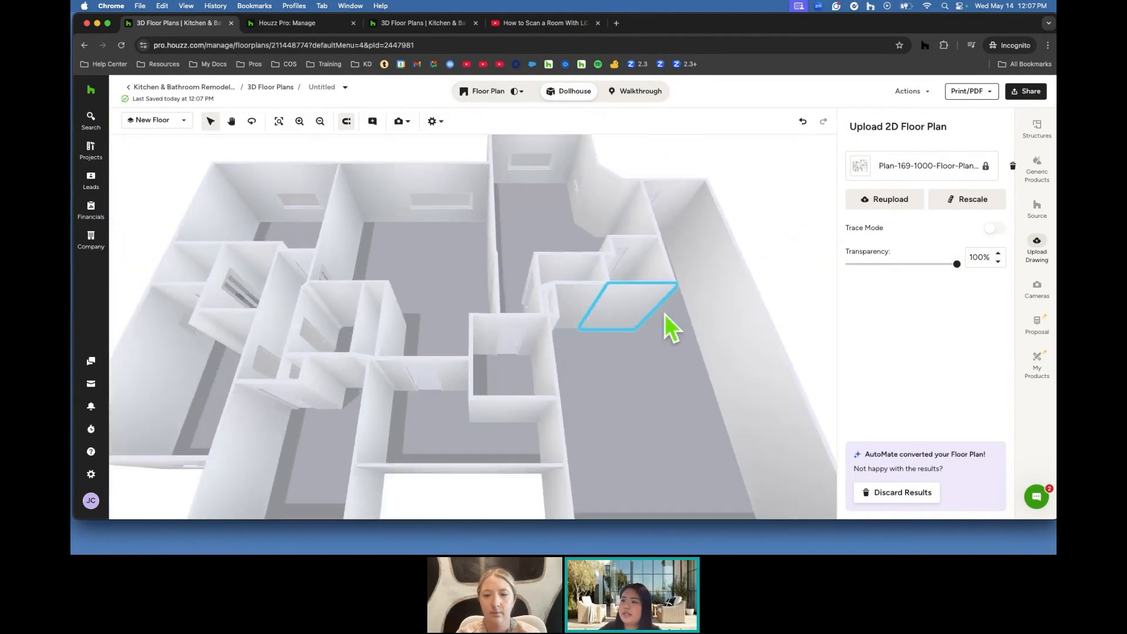
left_click(517, 93)
left_click(500, 94)
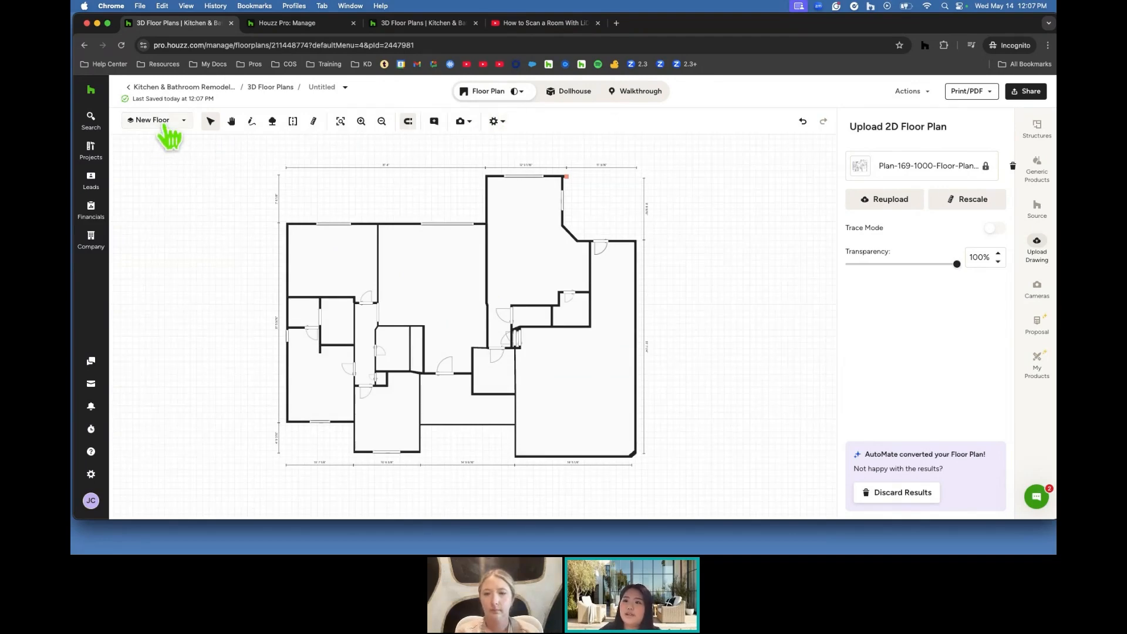
Look over the floor list, and pan and zoom around the plan to examine its walls and rooms.
left_click(165, 124)
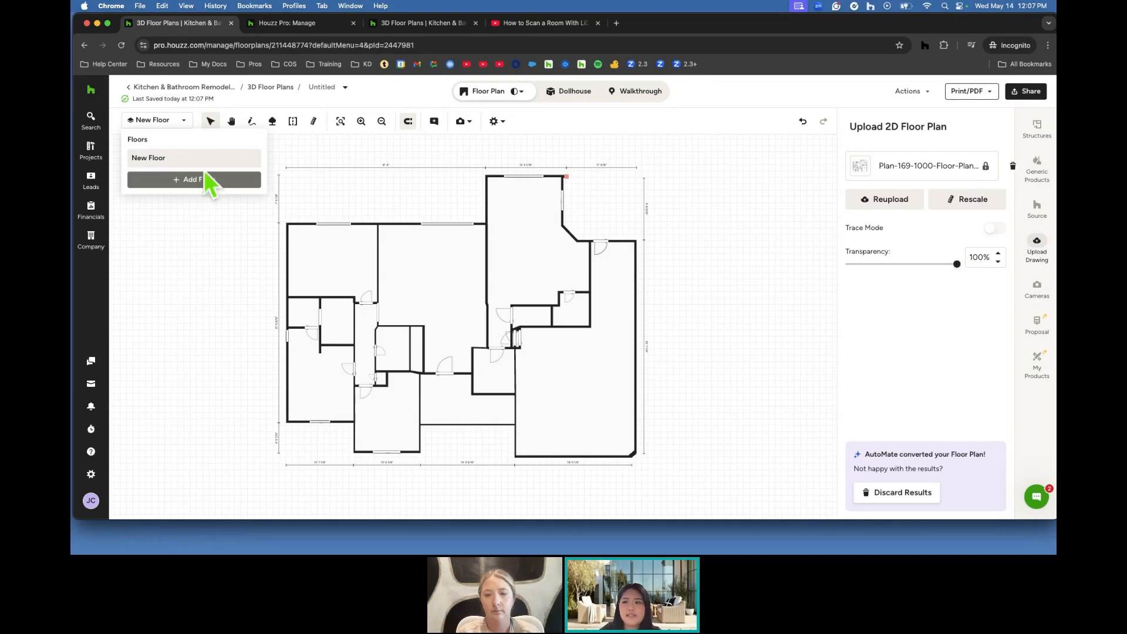
left_click(210, 121)
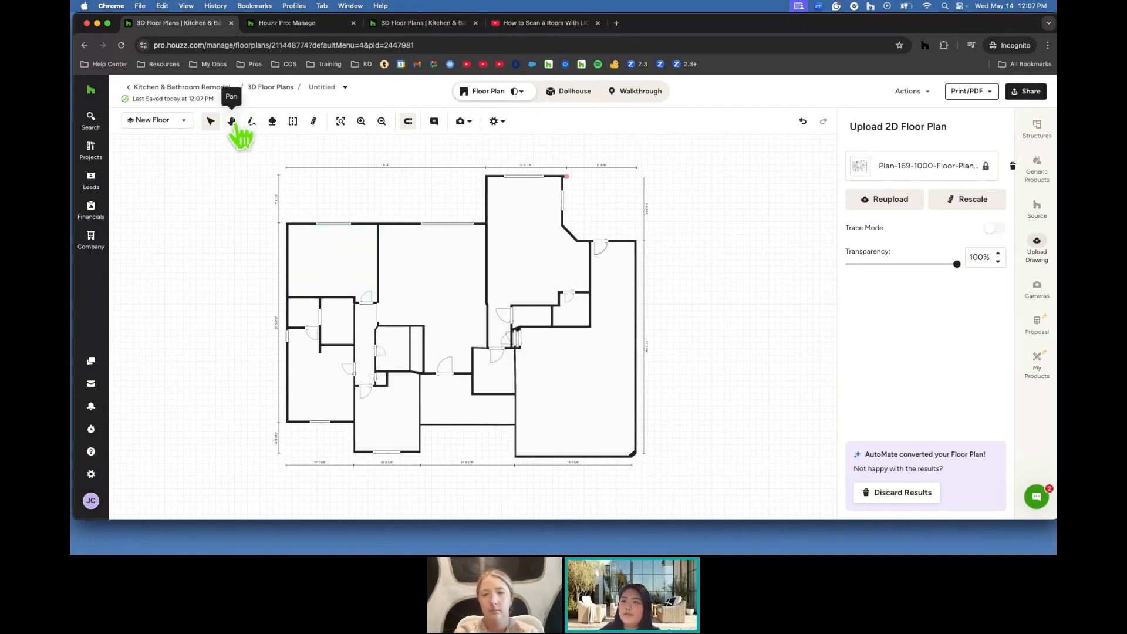
left_click(231, 121)
left_click_drag(244, 196, 221, 193)
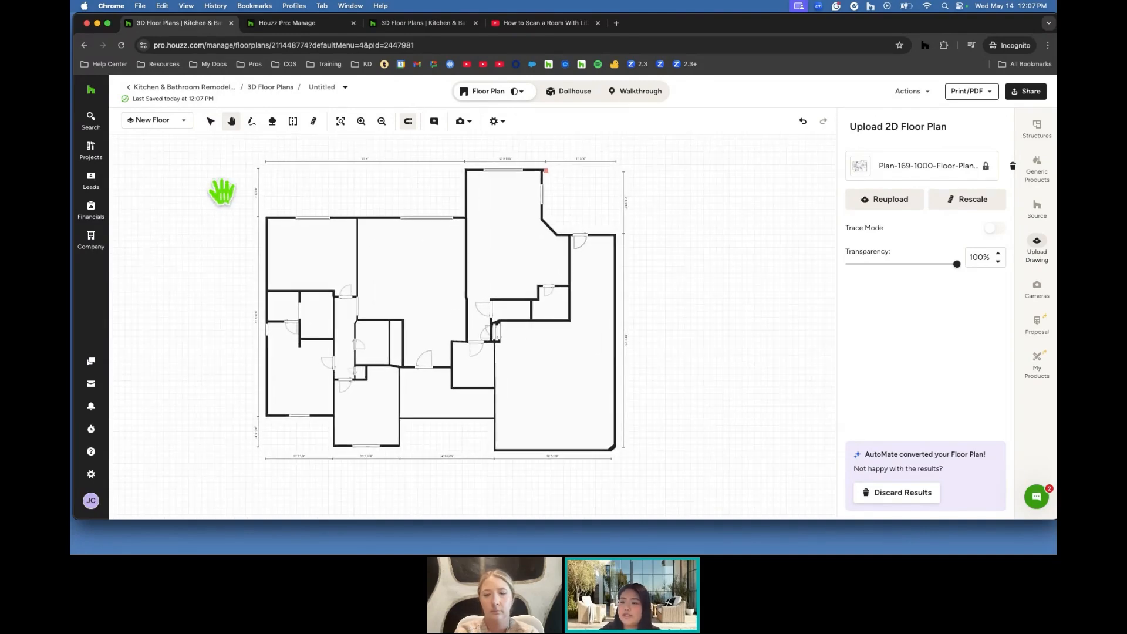
scroll(297, 216, "up", 10)
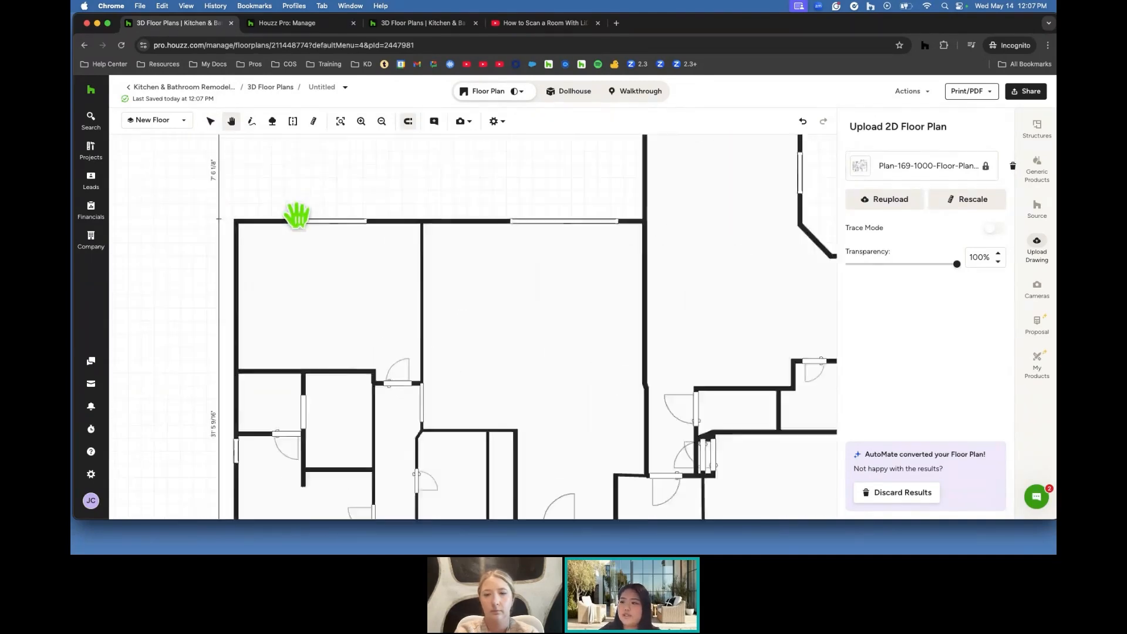
left_click_drag(383, 166, 368, 186)
scroll(330, 178, "down", 3)
scroll(330, 177, "down", 5)
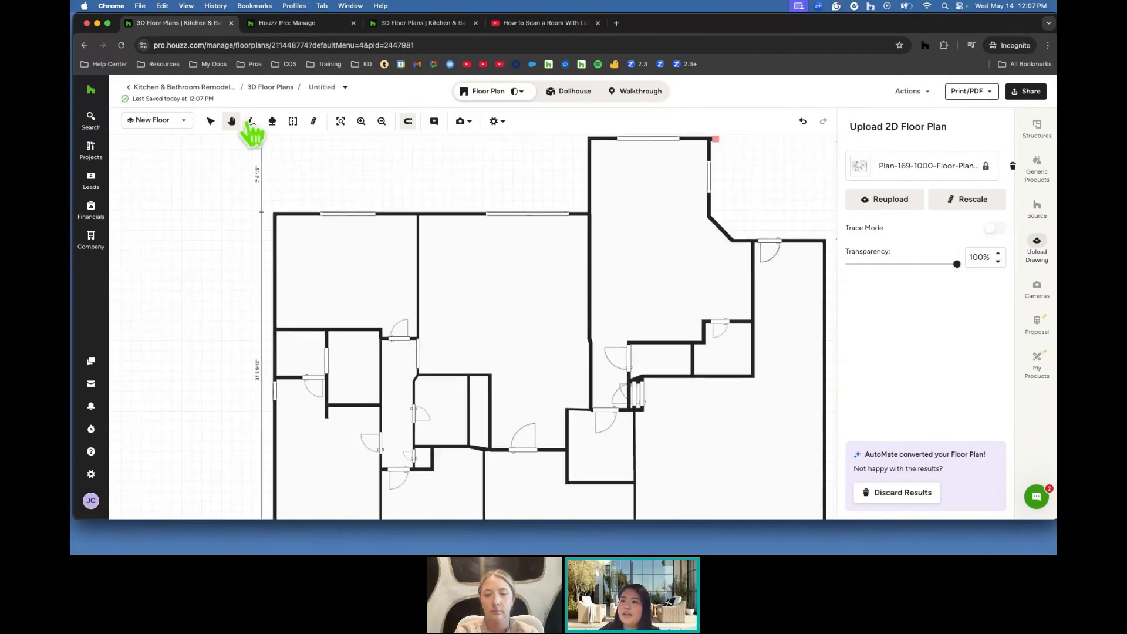
Draw three walls forming a narrow room of about 164 square feet along the plan's left exterior side.
left_click(251, 122)
scroll(249, 185, "down", 4)
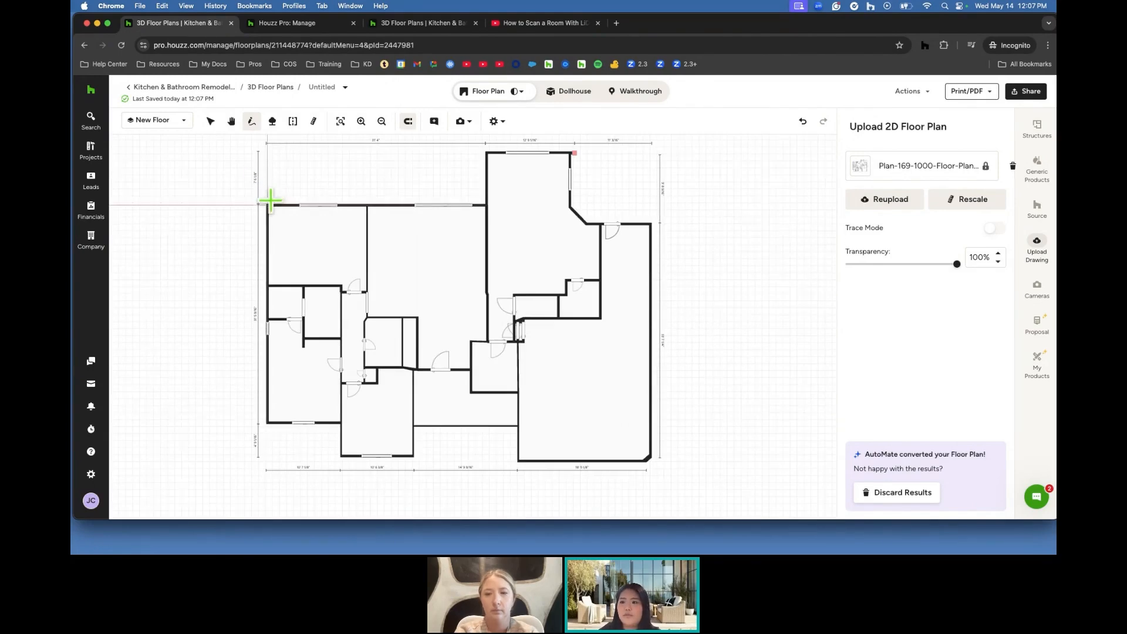
left_click(266, 204)
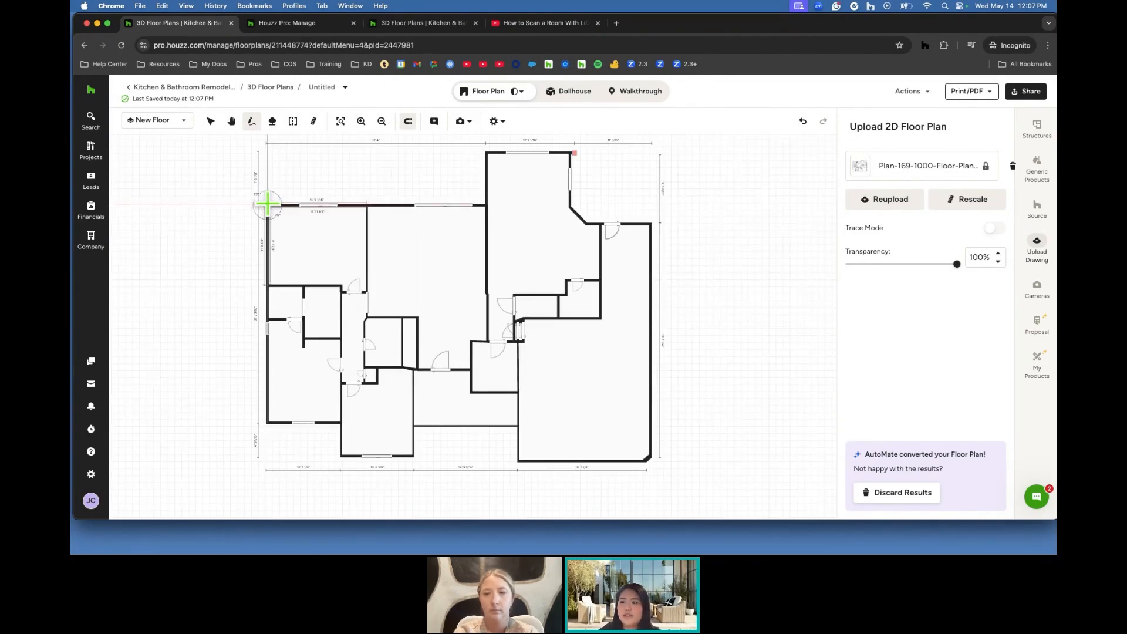
left_click(230, 205)
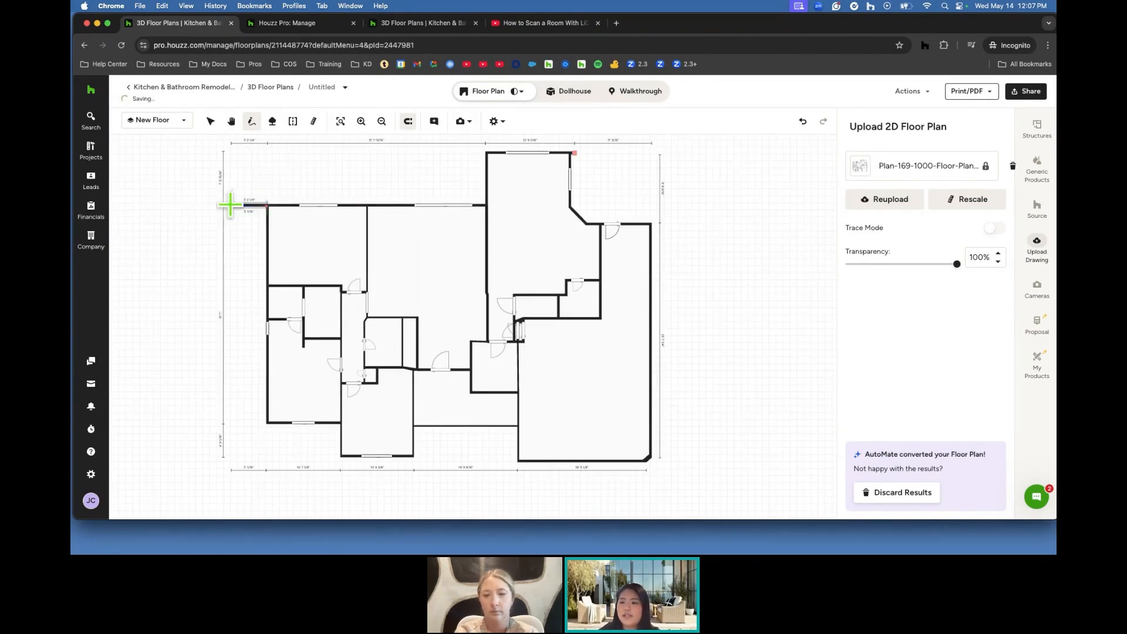
left_click(231, 423)
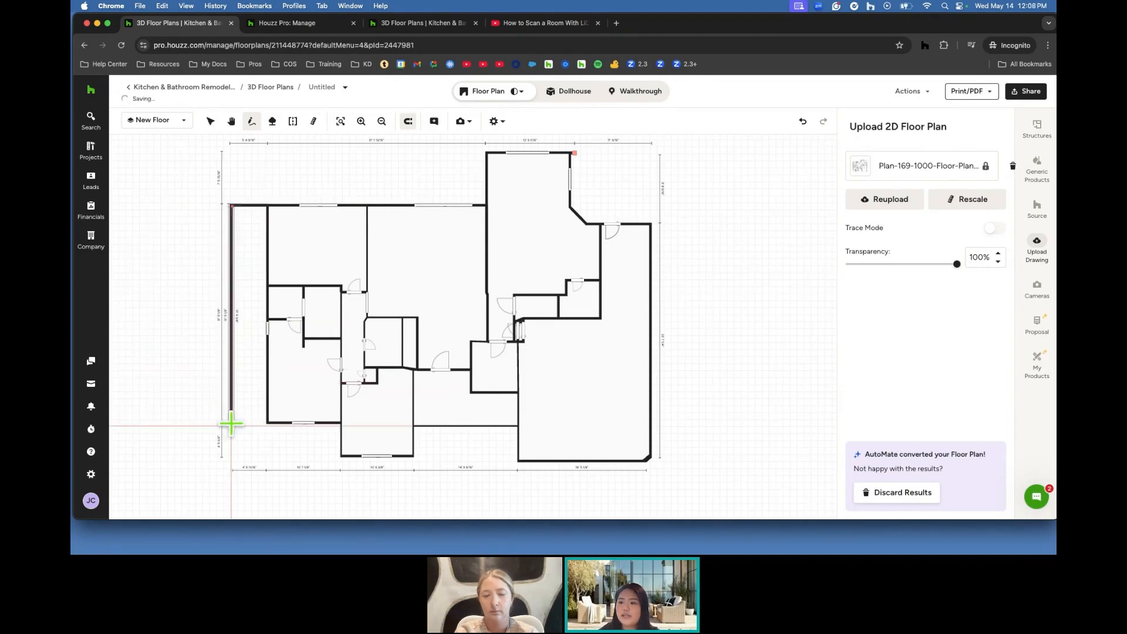
left_click(267, 424)
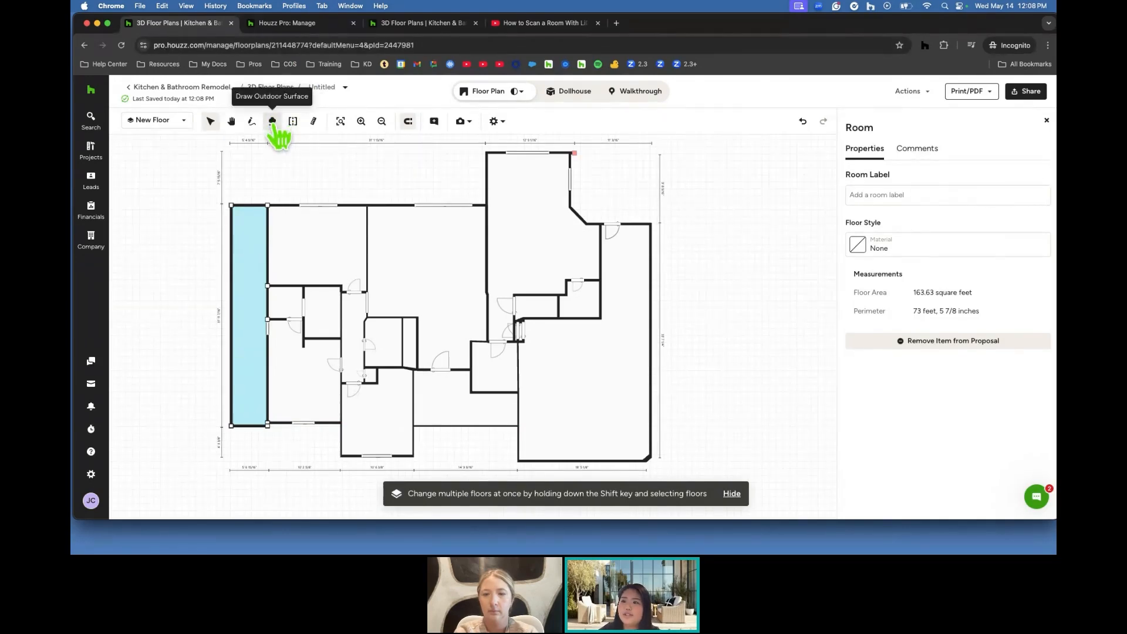
Draw a rectangular outdoor surface of about 1,469 square feet surrounding the entire house outline.
left_click(272, 121)
scroll(252, 150, "down", 3)
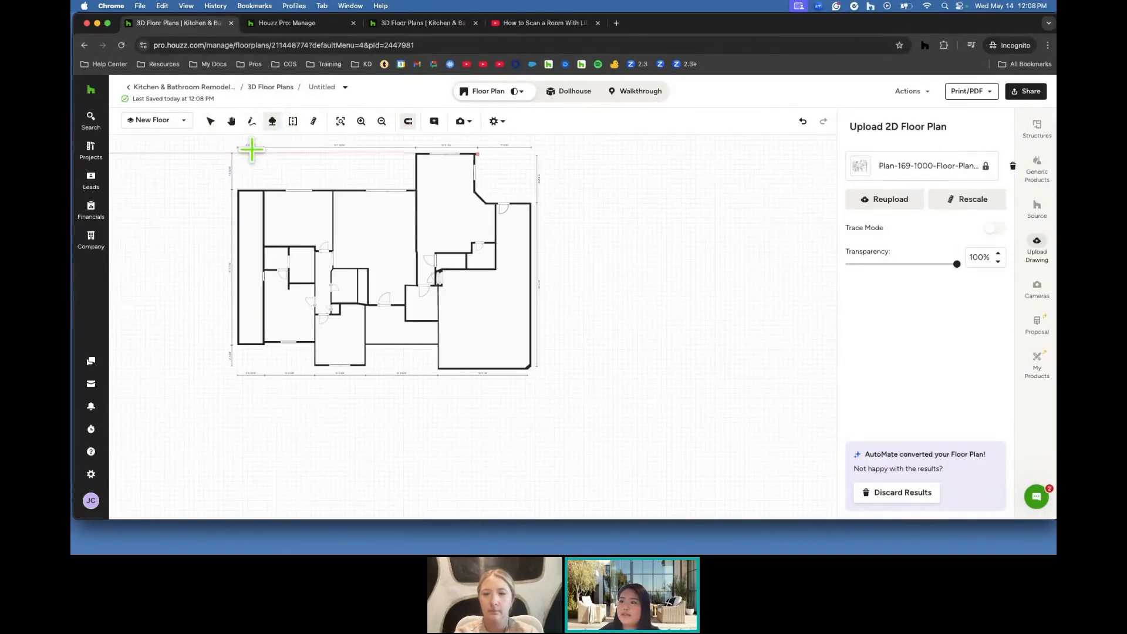
scroll(402, 151, "down", 1)
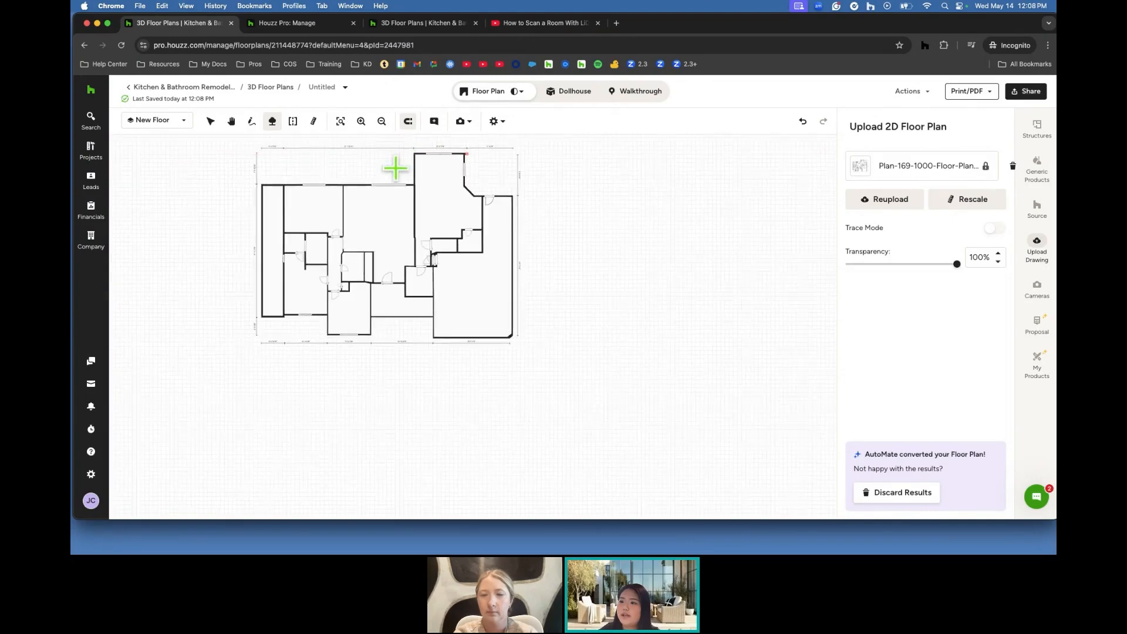
left_click(414, 143)
left_click(241, 143)
left_click(242, 352)
left_click(556, 353)
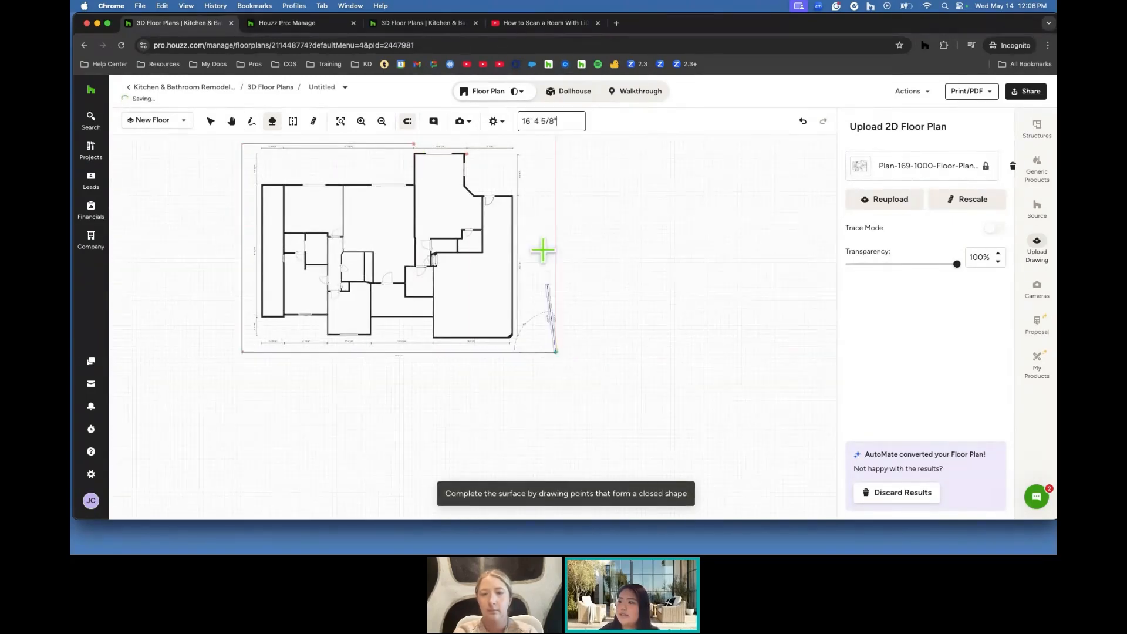
left_click(556, 143)
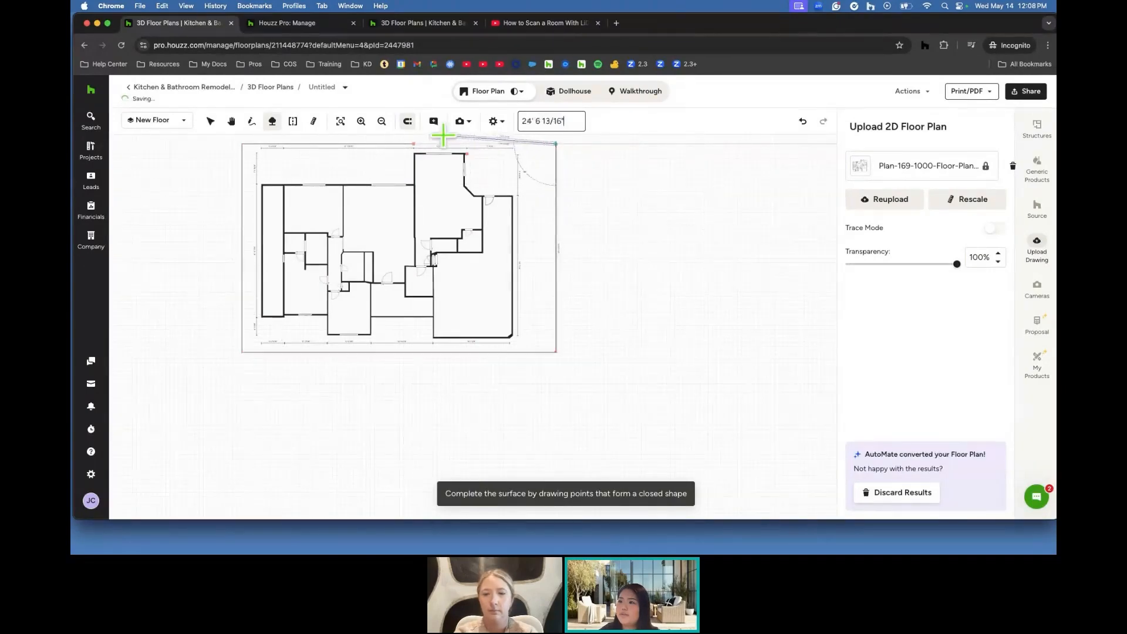
left_click(414, 143)
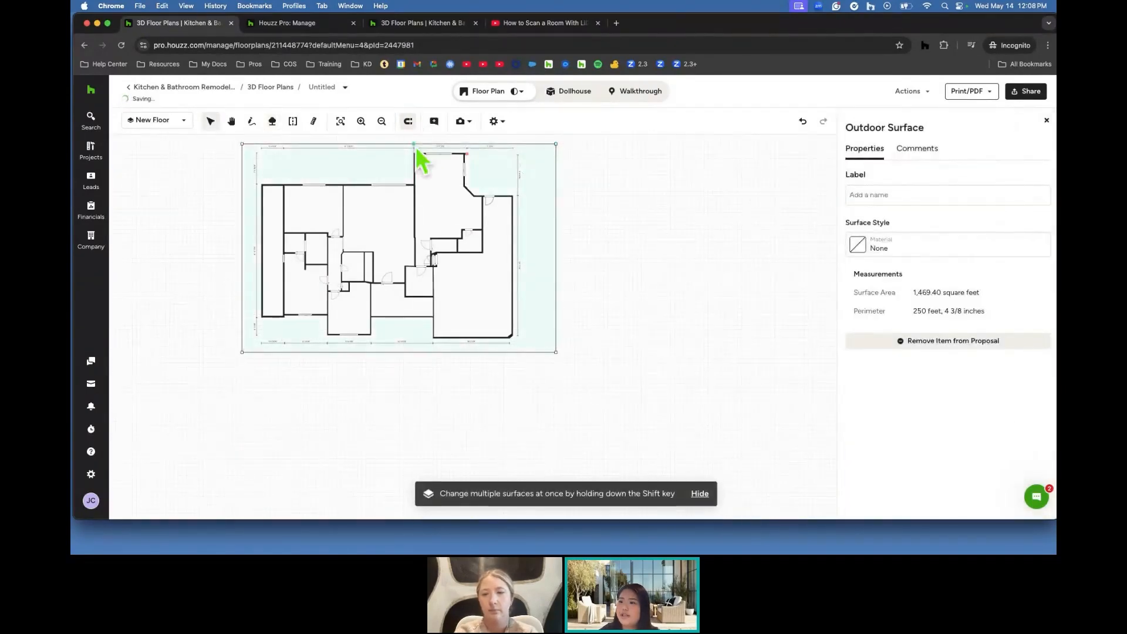
Apply the Basket Weave brick material to the surrounding outdoor surface and browse the outdoor landscaping Stone materials.
left_click(902, 254)
left_click(902, 198)
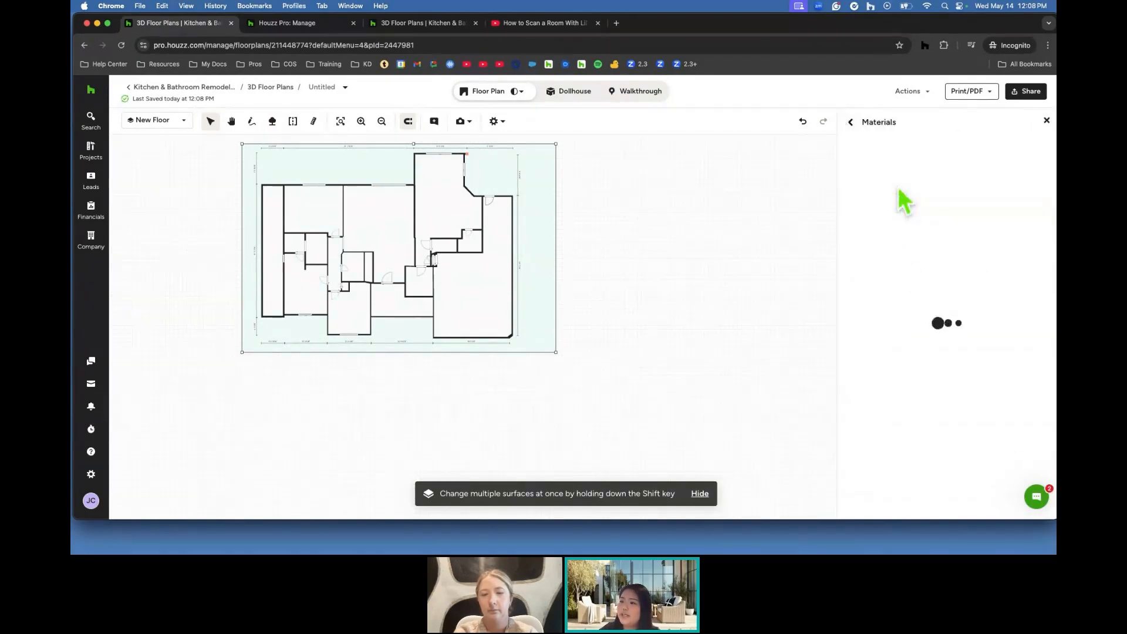
left_click(886, 211)
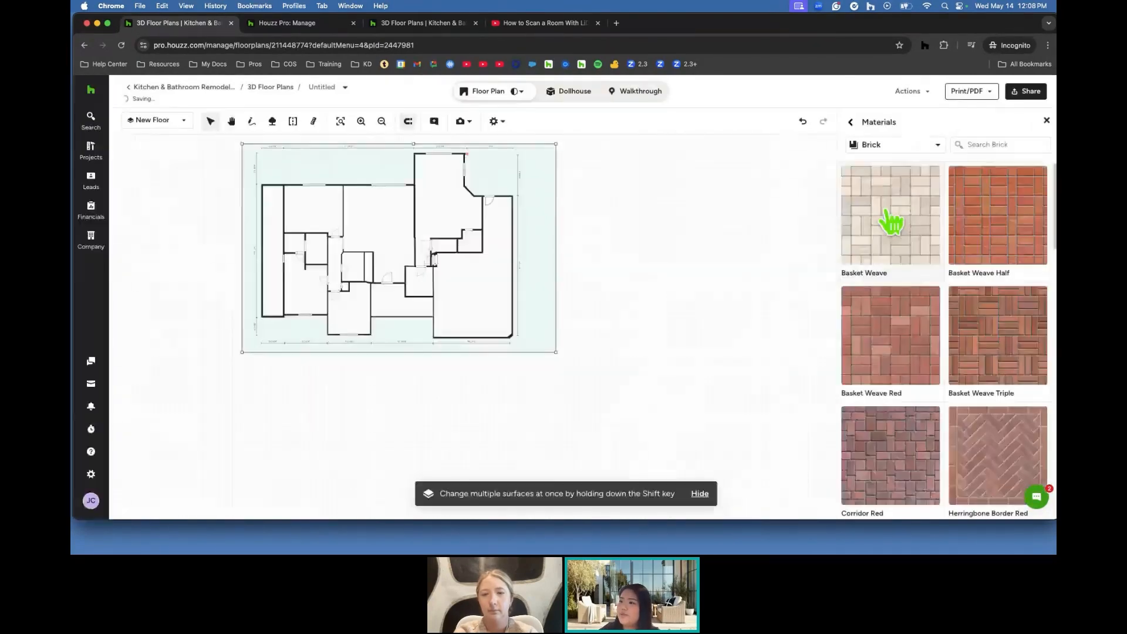
left_click(897, 147)
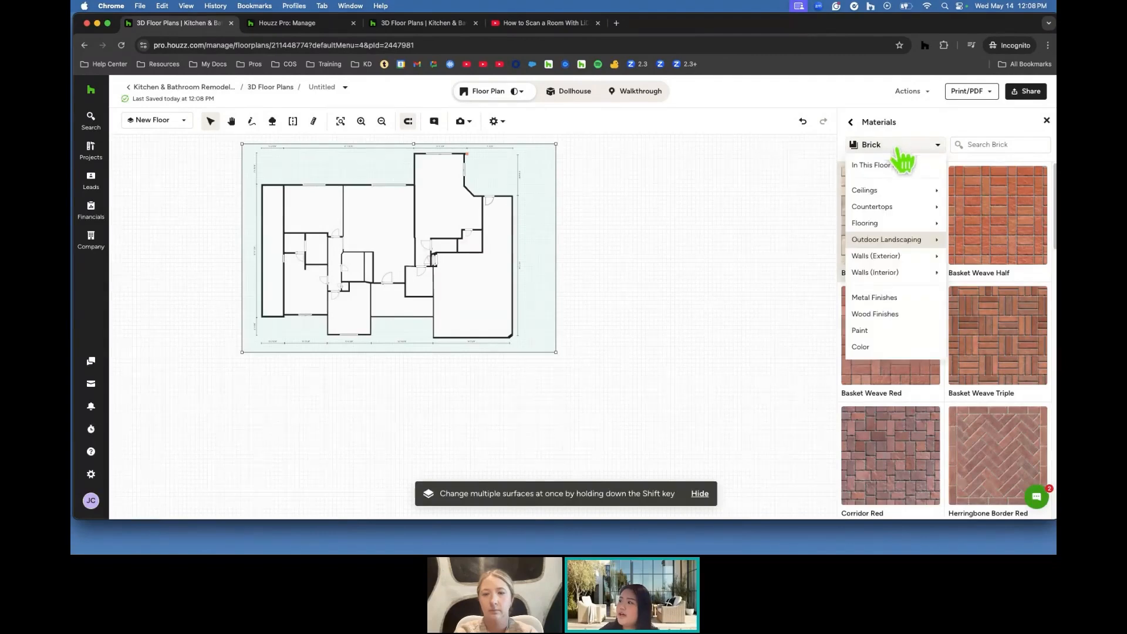
mouse_move(898, 249)
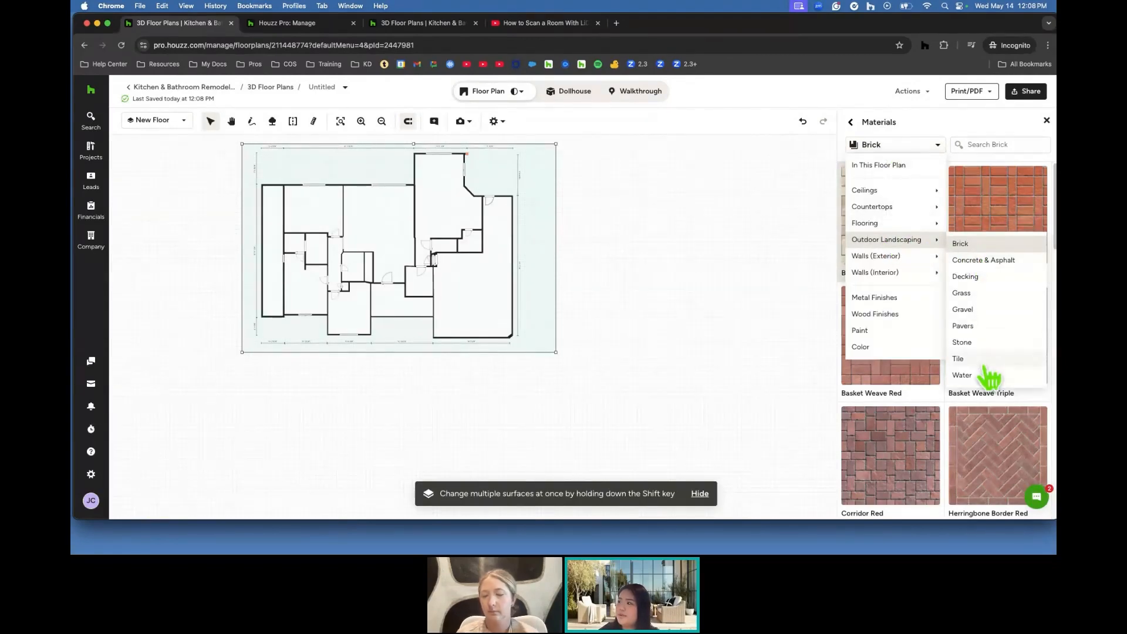
left_click(981, 344)
scroll(989, 296, "down", 6)
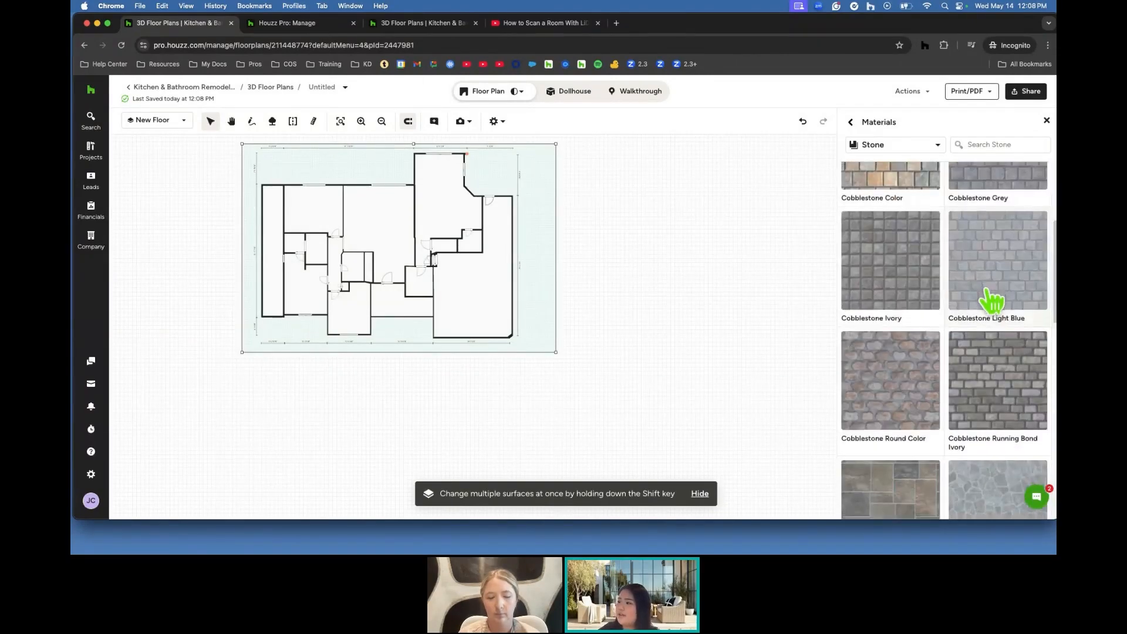
Draw a second outdoor surface of about 270 square feet in the recess along the plan's upper-left exterior walls.
left_click(273, 121)
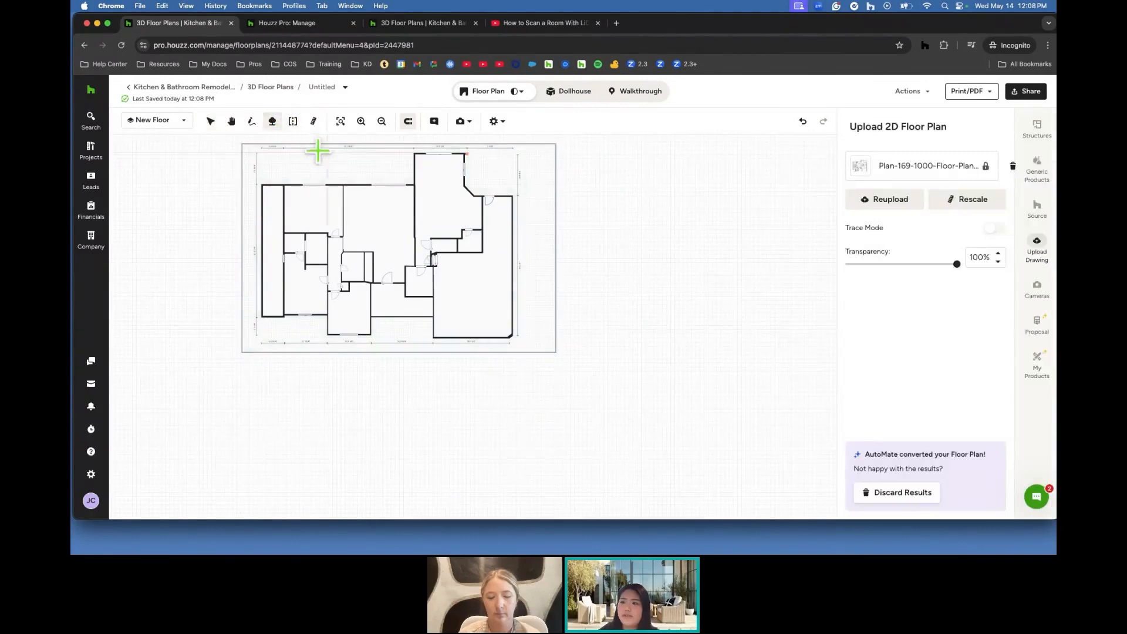
left_click(413, 153)
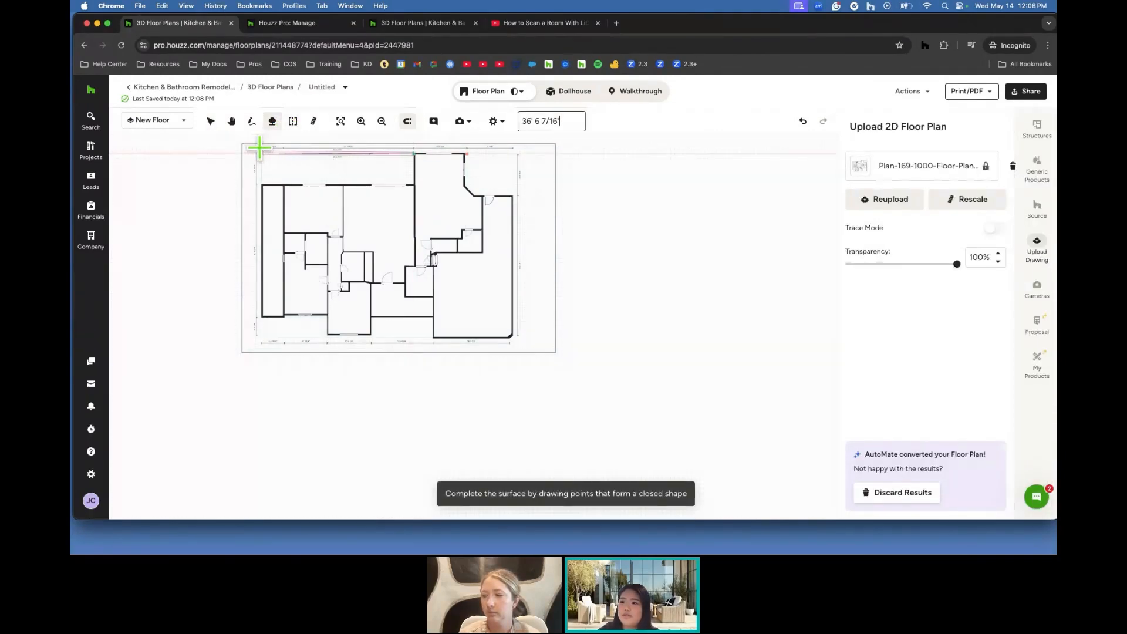
key("Escape")
left_click(266, 188)
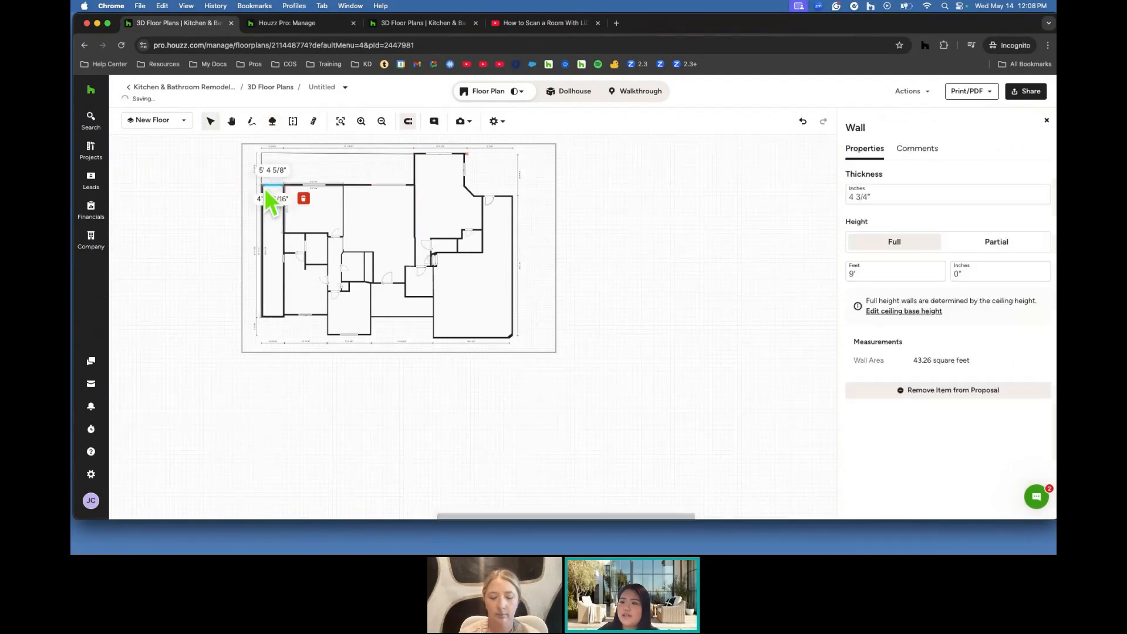
Change the upper-left outdoor surface's material to Short Grass from the outdoor landscaping Grass category.
left_click(361, 164)
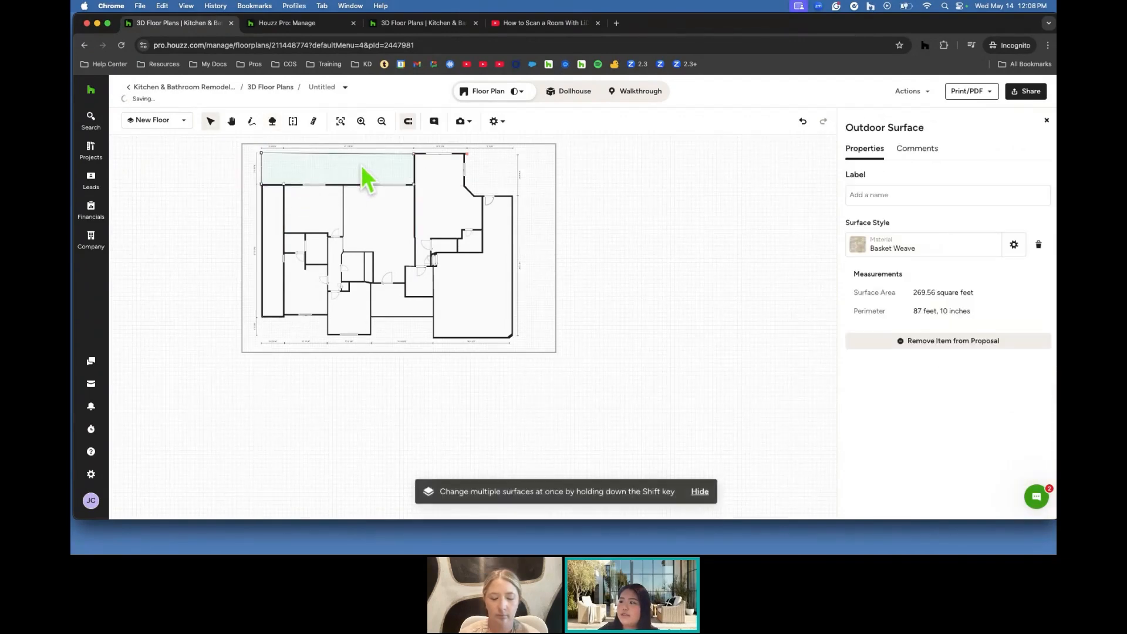
left_click(895, 249)
left_click(936, 145)
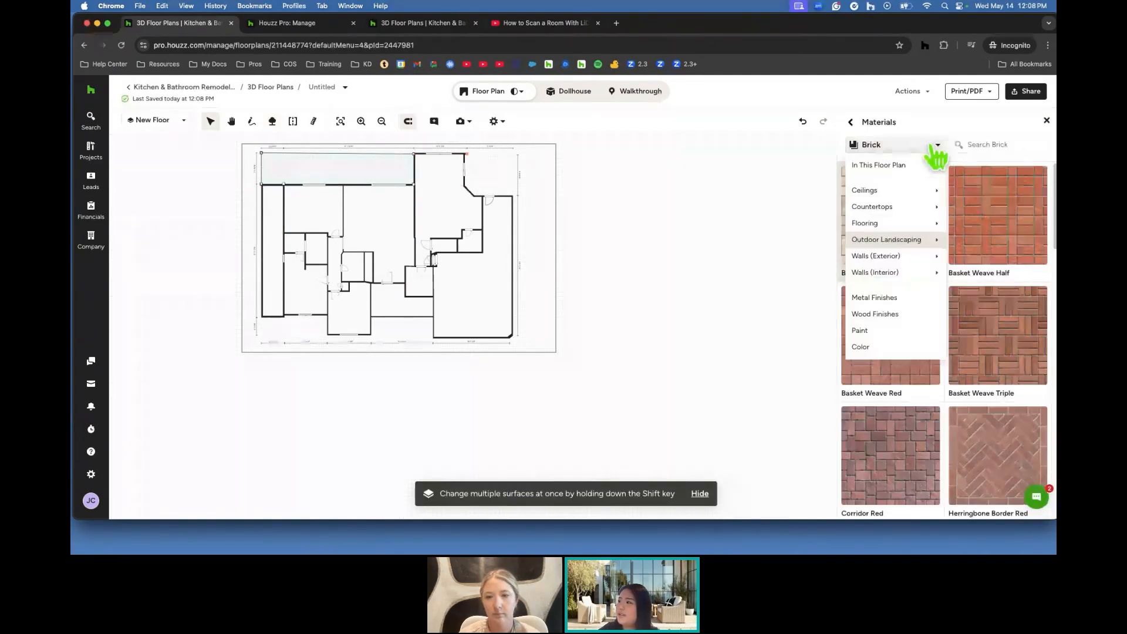
mouse_move(911, 242)
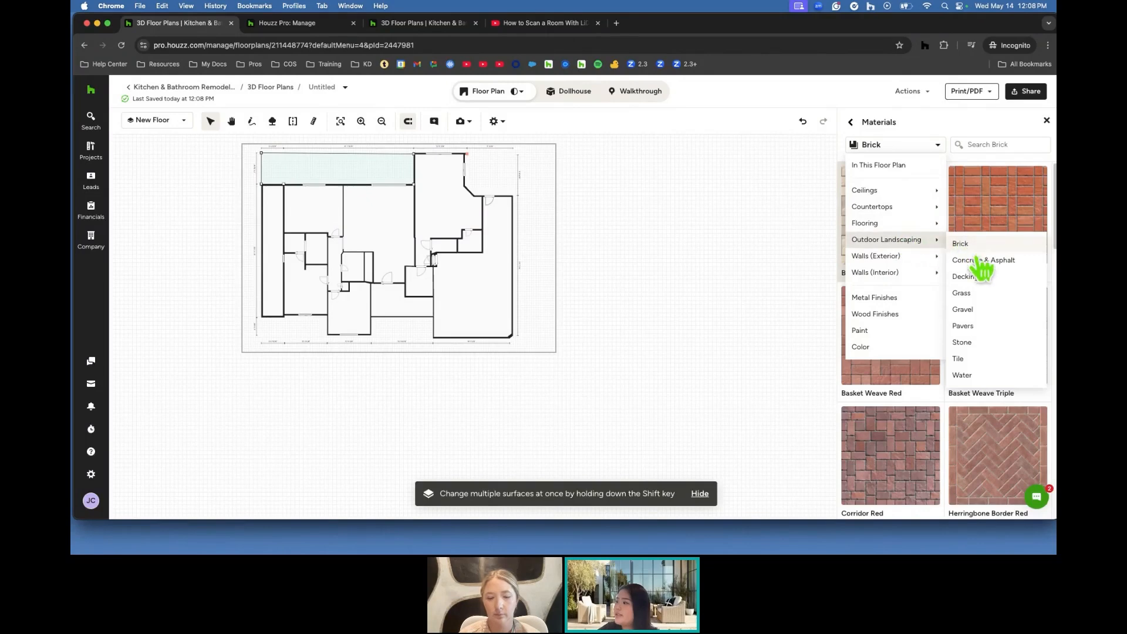
left_click(1010, 307)
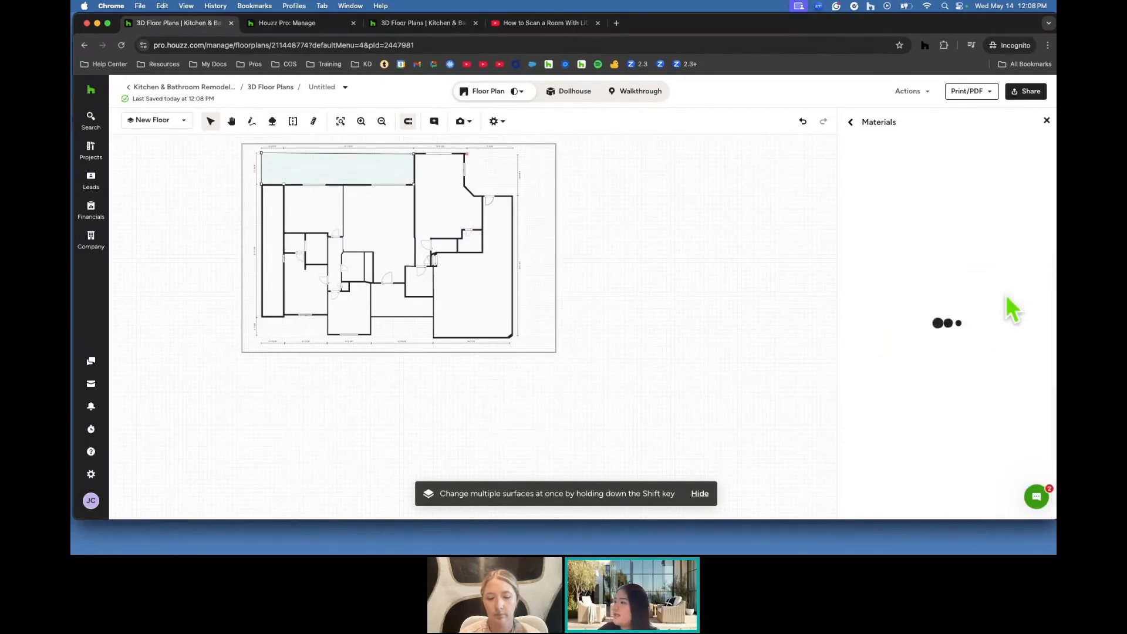
left_click(994, 257)
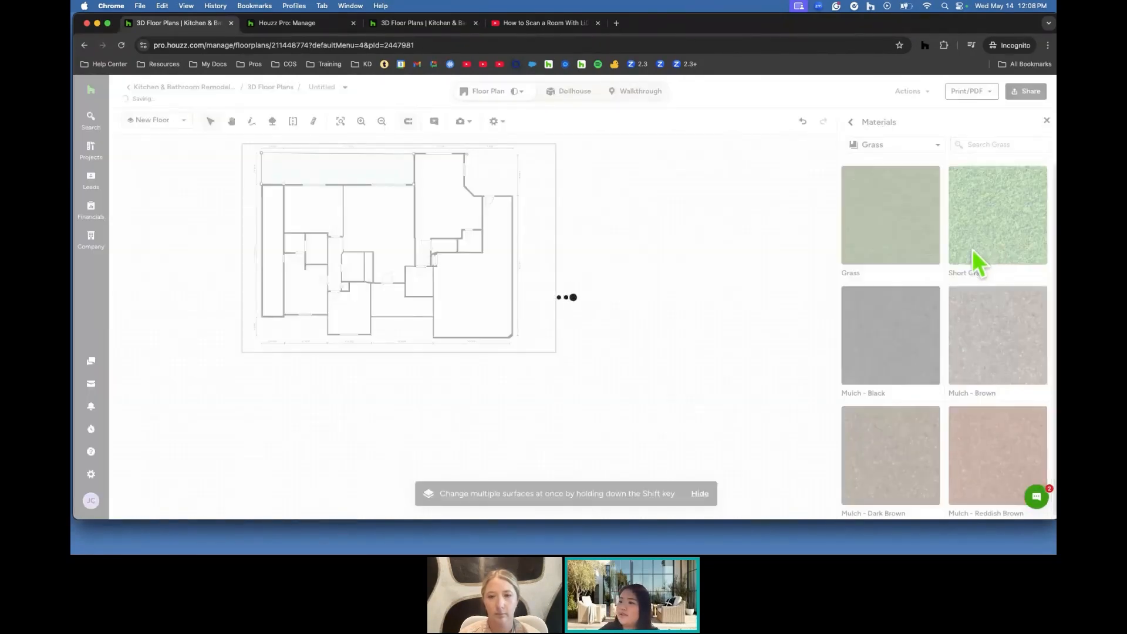
Examine the brick and grass outdoor surfaces from several angles in the 3D Dollhouse view, and return to the 2D floor plan.
left_click(580, 93)
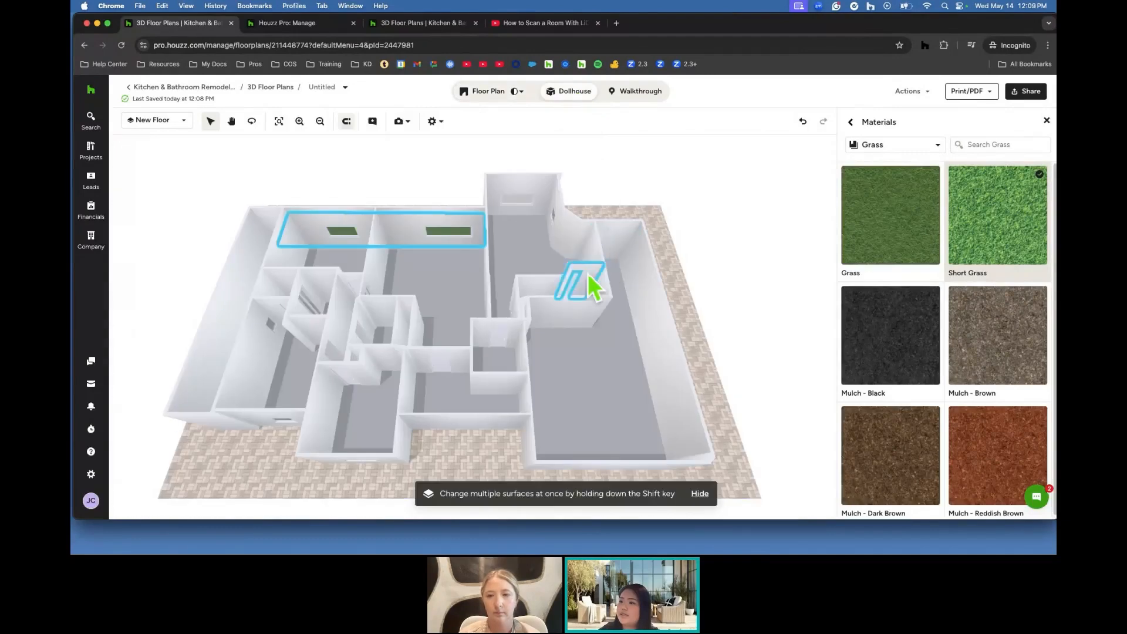
left_click_drag(747, 297, 521, 276)
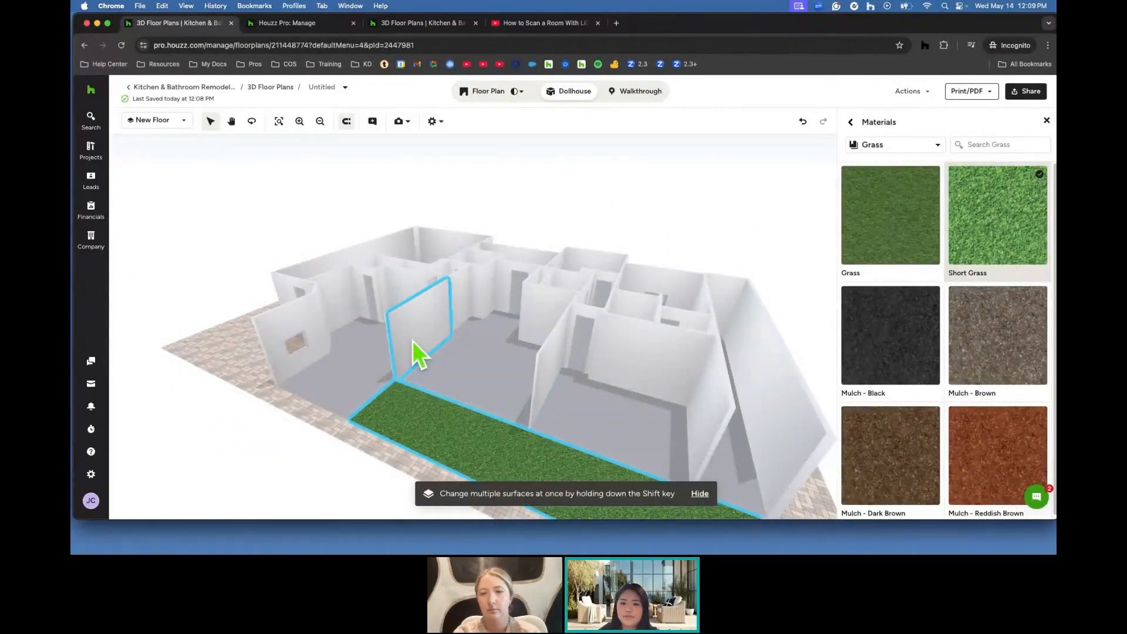
left_click(482, 96)
left_click_drag(574, 196, 709, 239)
scroll(605, 265, "up", 1)
scroll(603, 269, "up", 3)
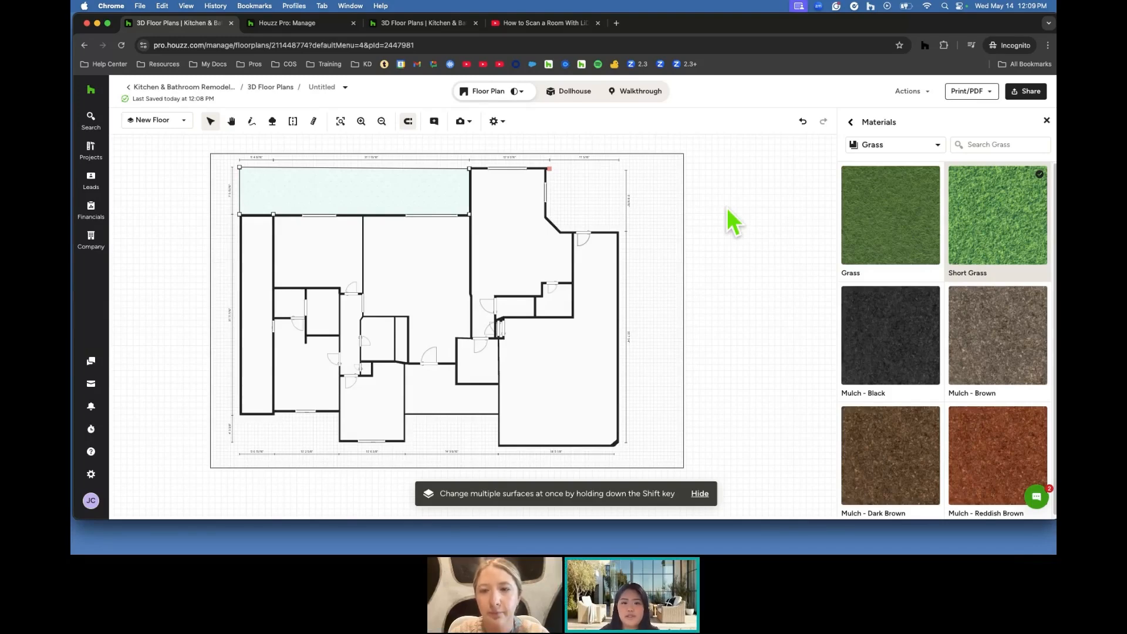
Glance at the YouTube room-scanning video, and bring up the furnished Kitchen Floor Plan.
left_click(548, 23)
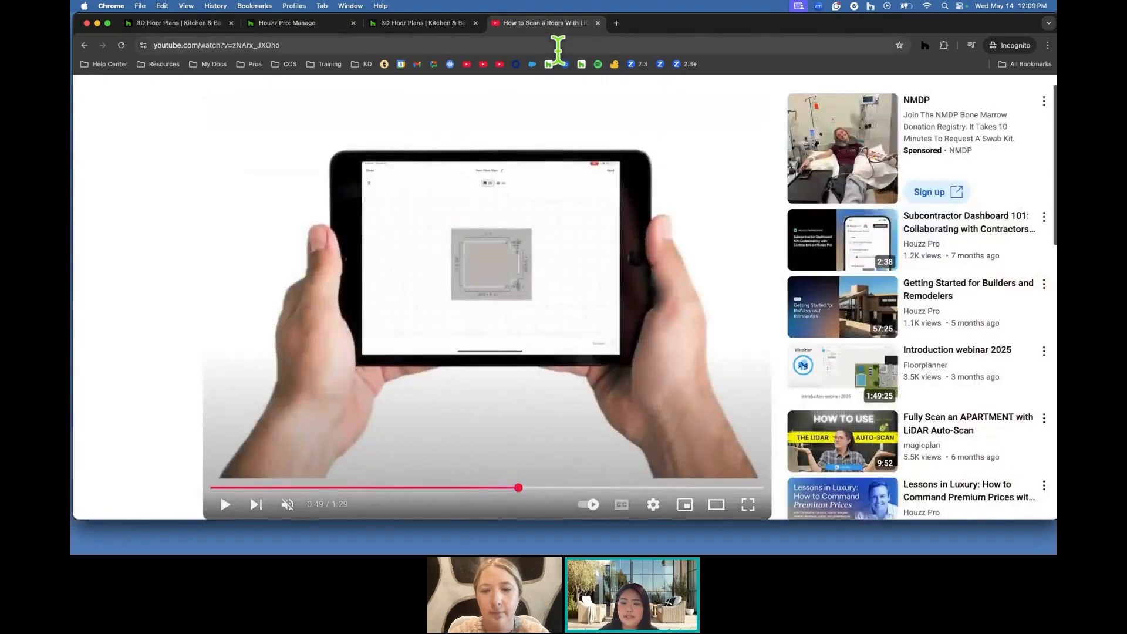
left_click(196, 24)
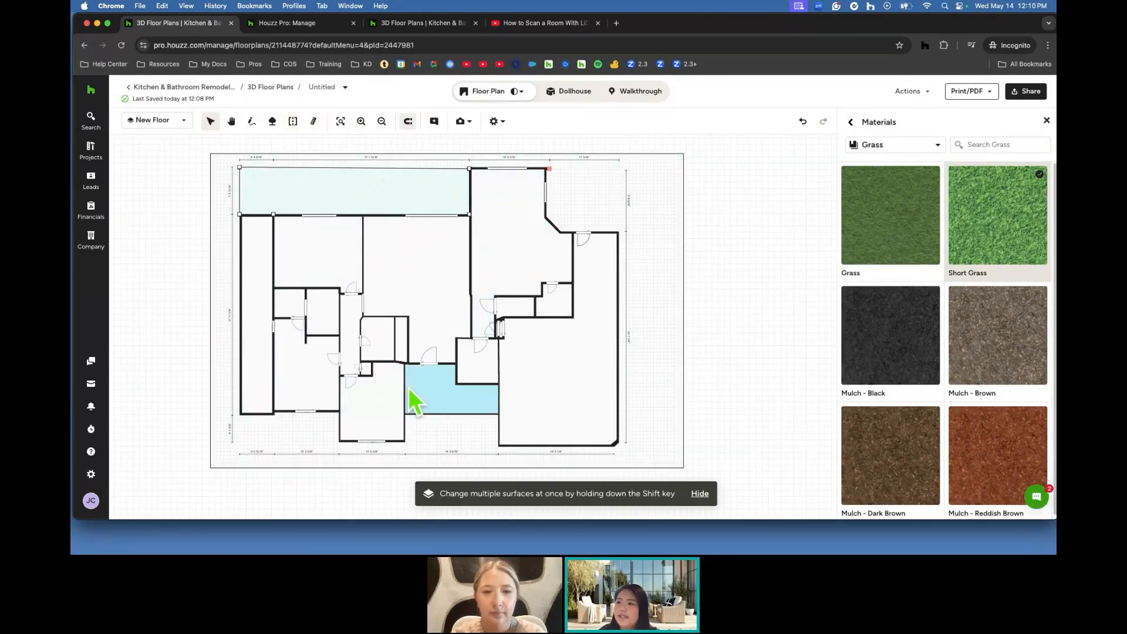
left_click(403, 28)
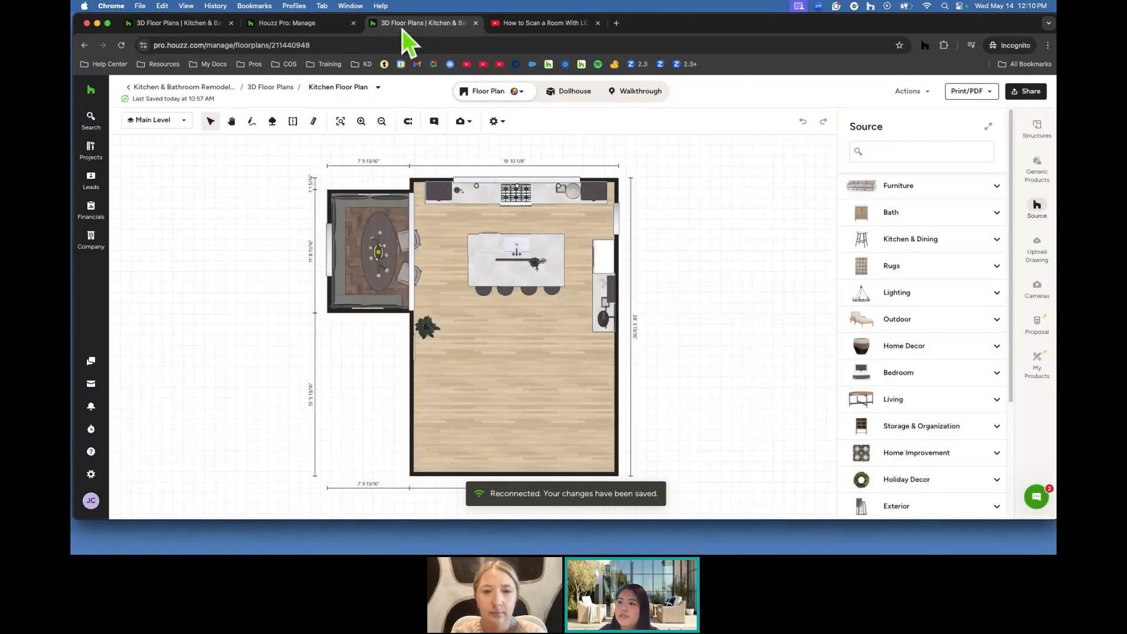
scroll(635, 365, "down", 3)
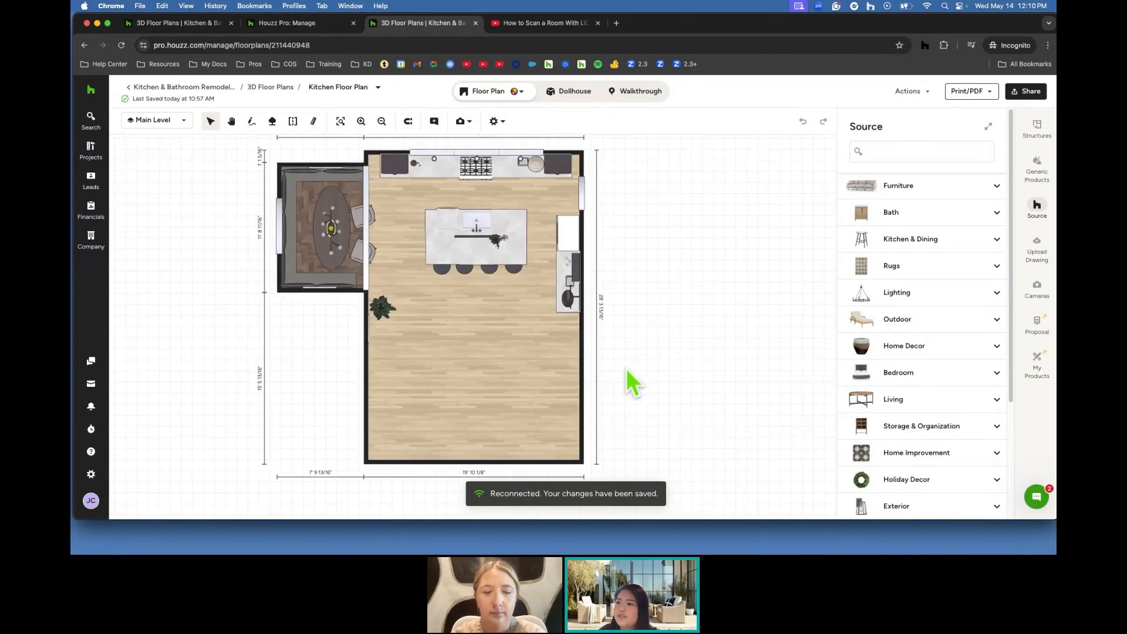
left_click_drag(626, 368, 635, 372)
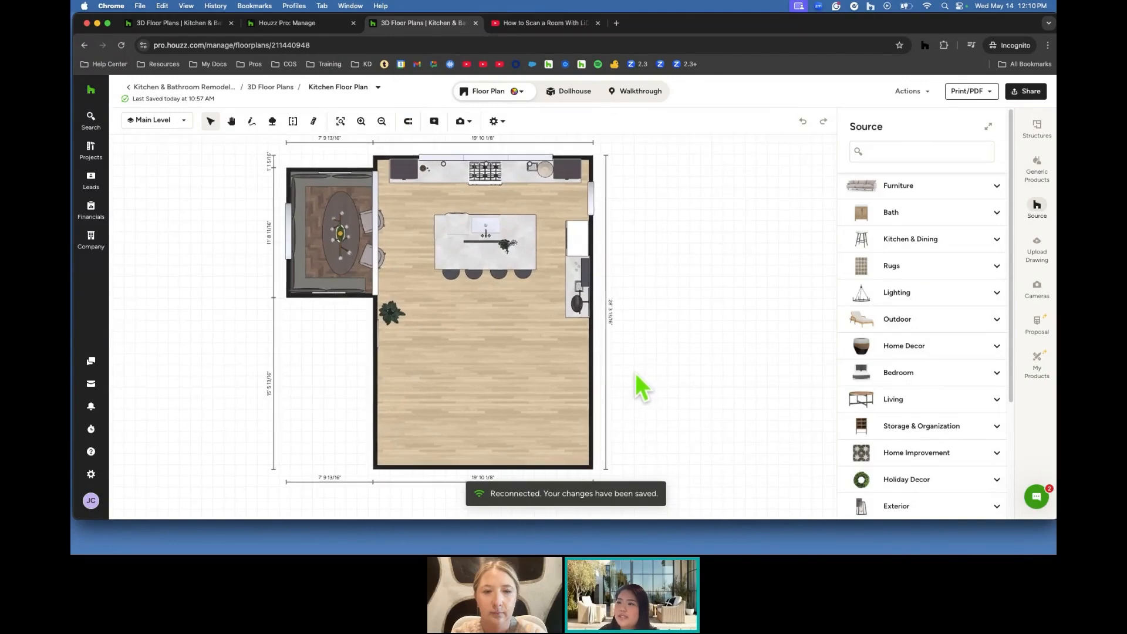
Split the large kitchen room with a horizontal line from wall to wall across its empty lower part.
left_click(293, 122)
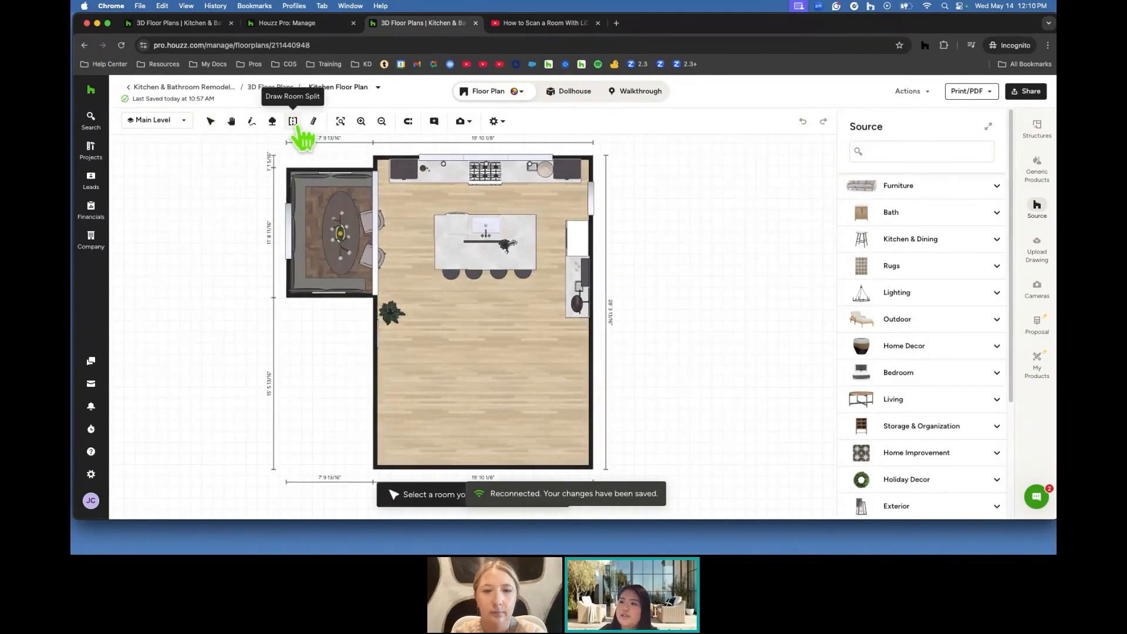
left_click(377, 404)
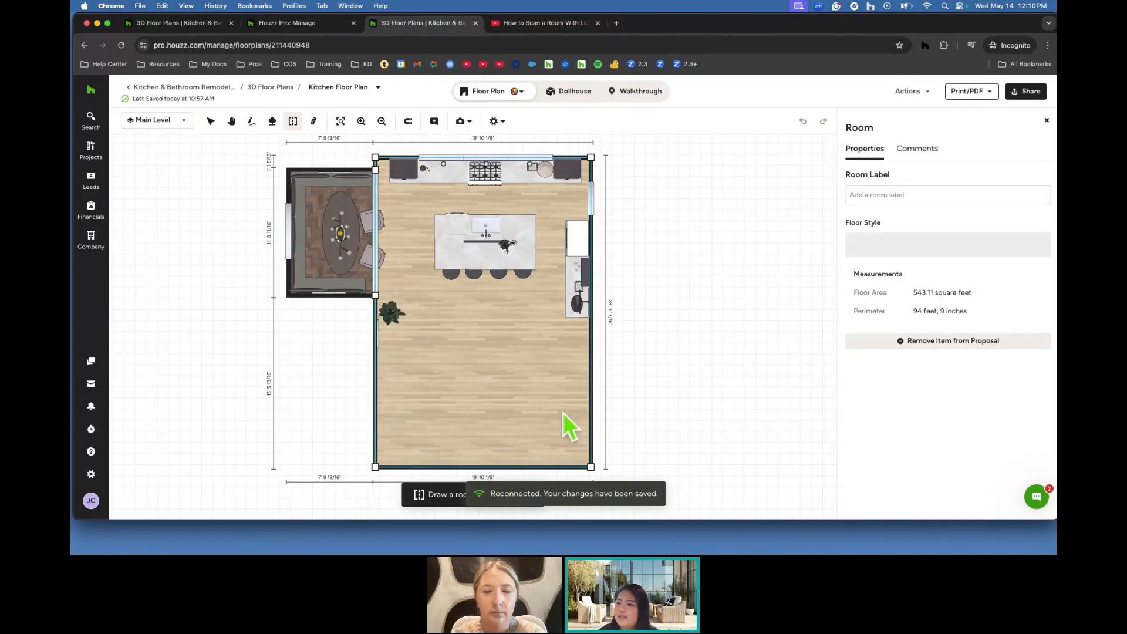
left_click(590, 403)
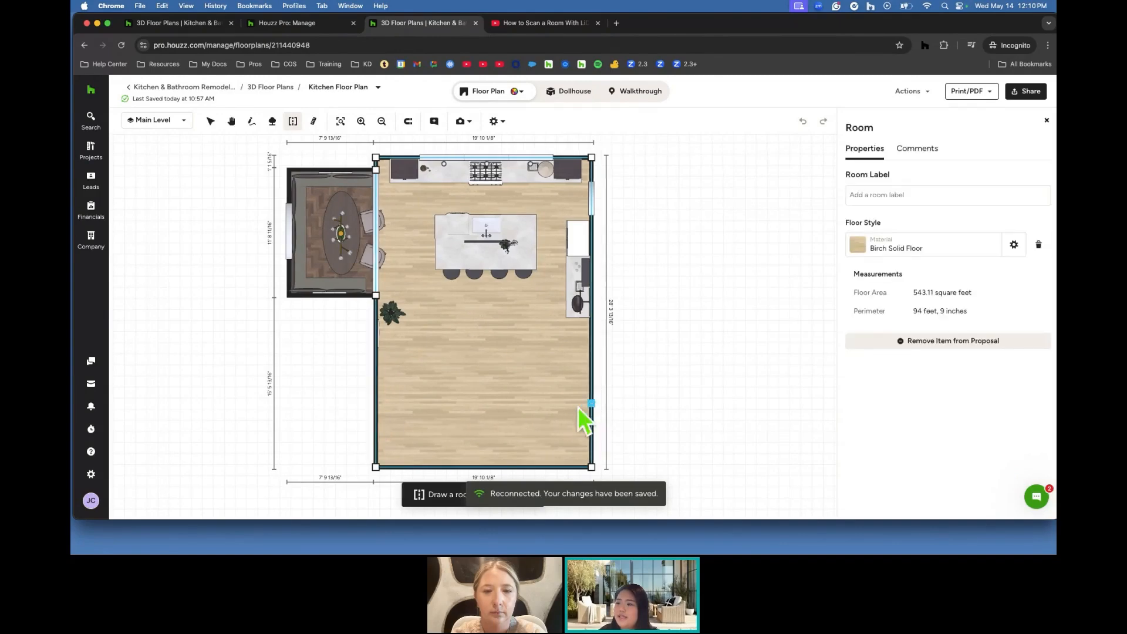
left_click(376, 405)
Apply the 11.75"x11.75" Calacatta Italian Calcutta Marble Polished Brick Mosaic Tile to the split-off lower section and view it in the 3D Dollhouse.
left_click(460, 433)
left_click(908, 247)
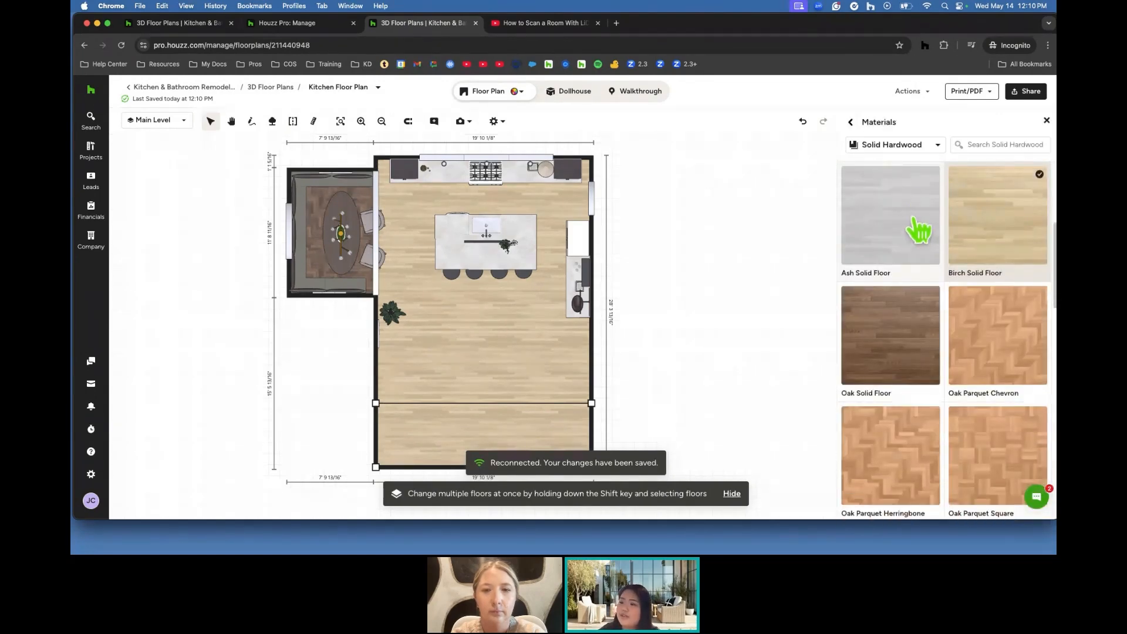
left_click(934, 148)
mouse_move(916, 223)
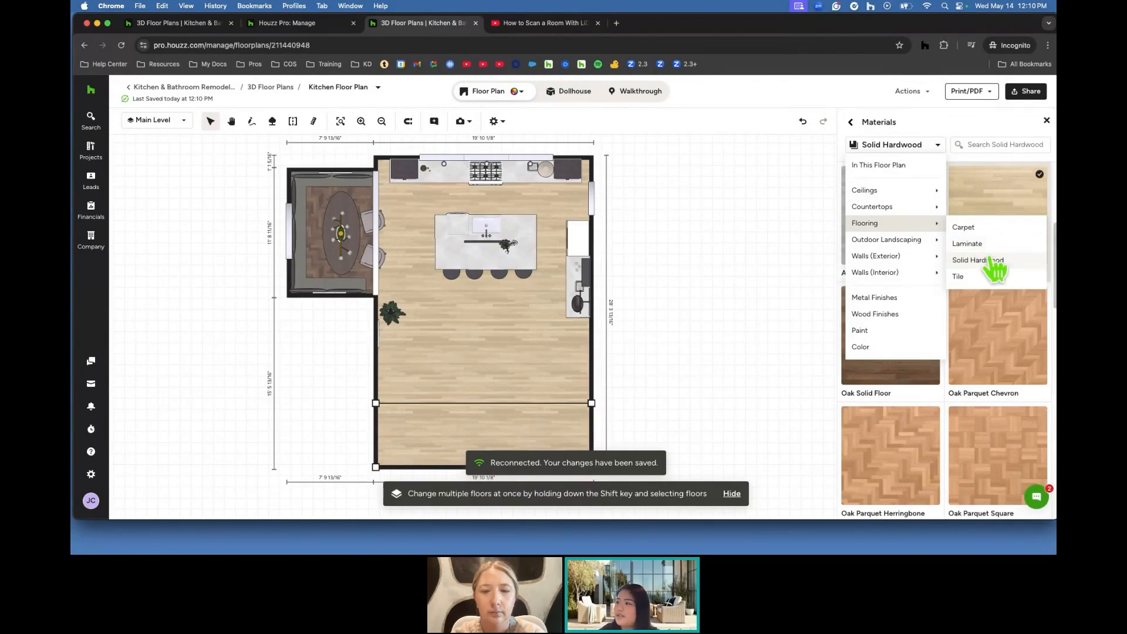
left_click(979, 278)
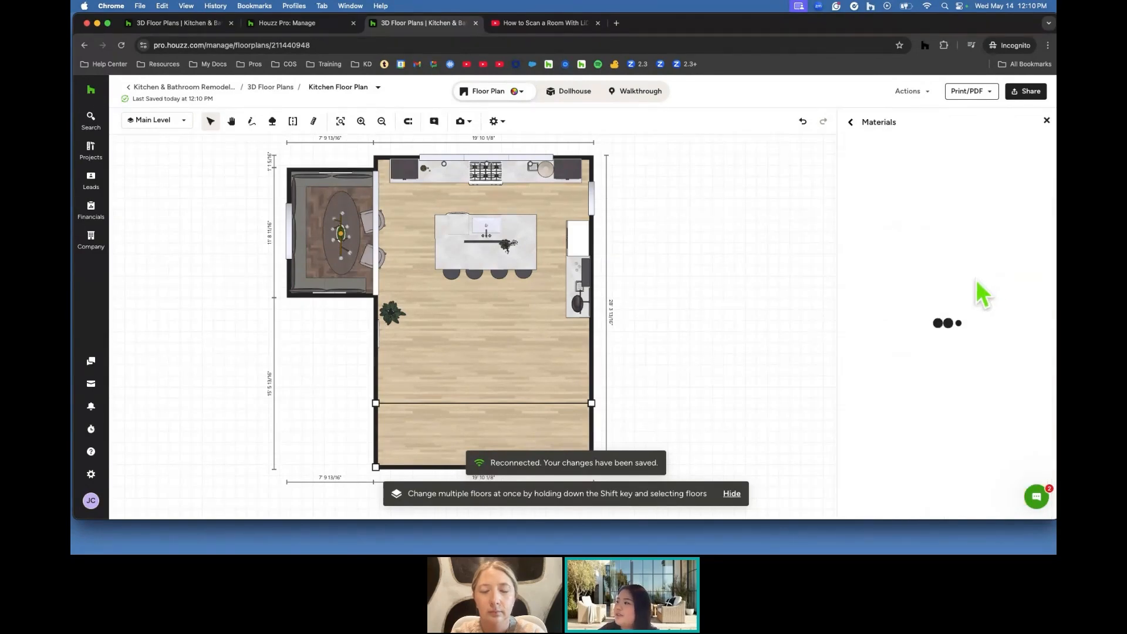
scroll(997, 389, "down", 10)
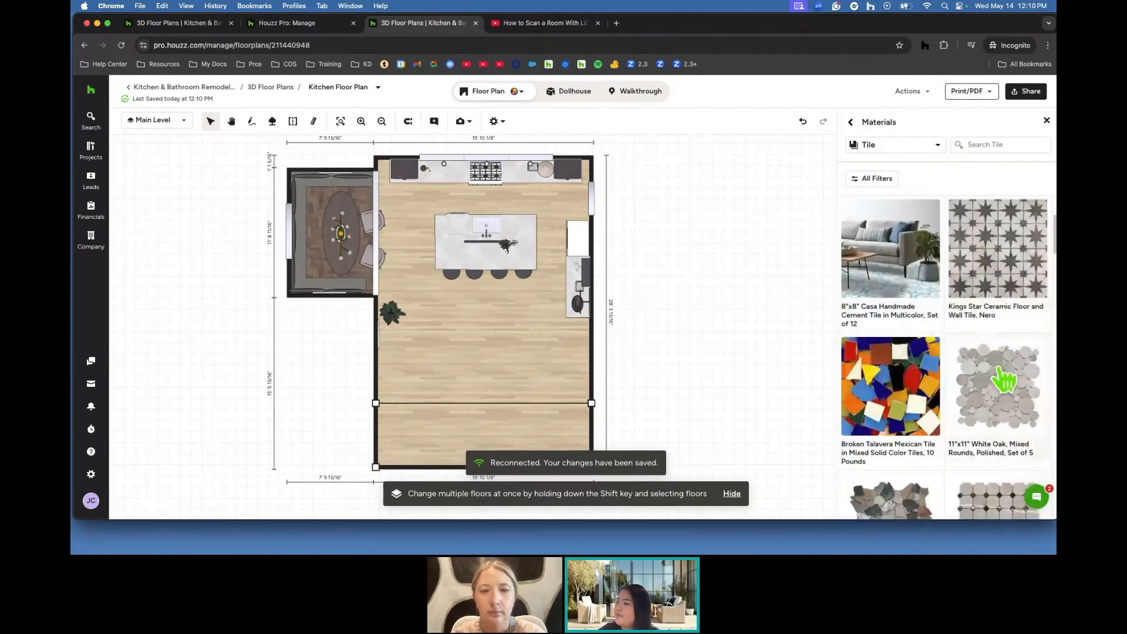
left_click(998, 446)
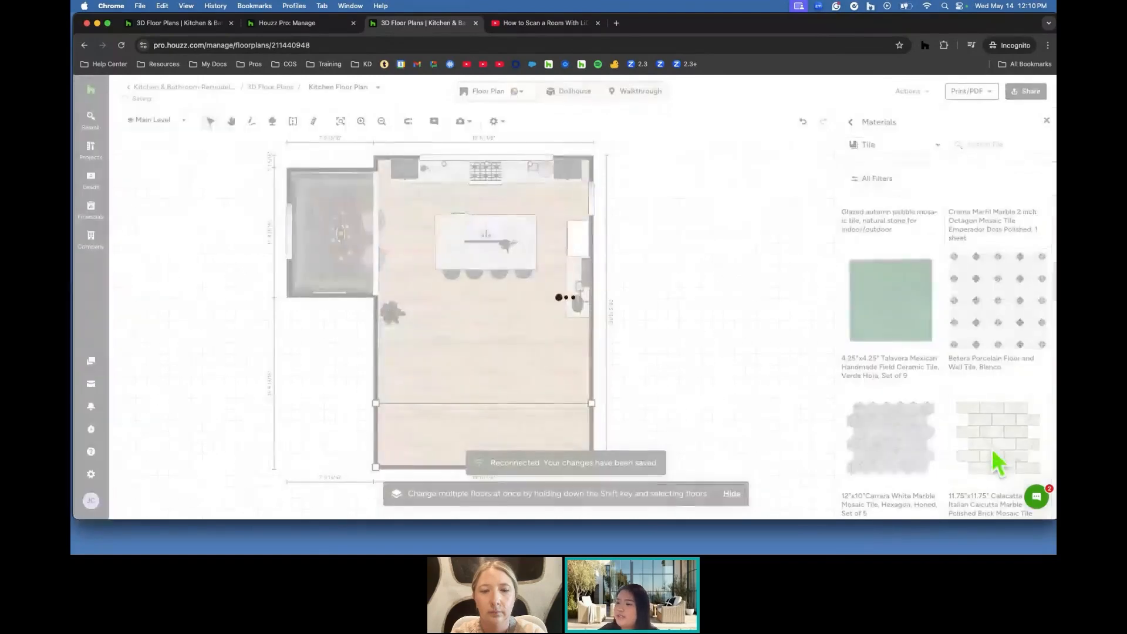
left_click(582, 96)
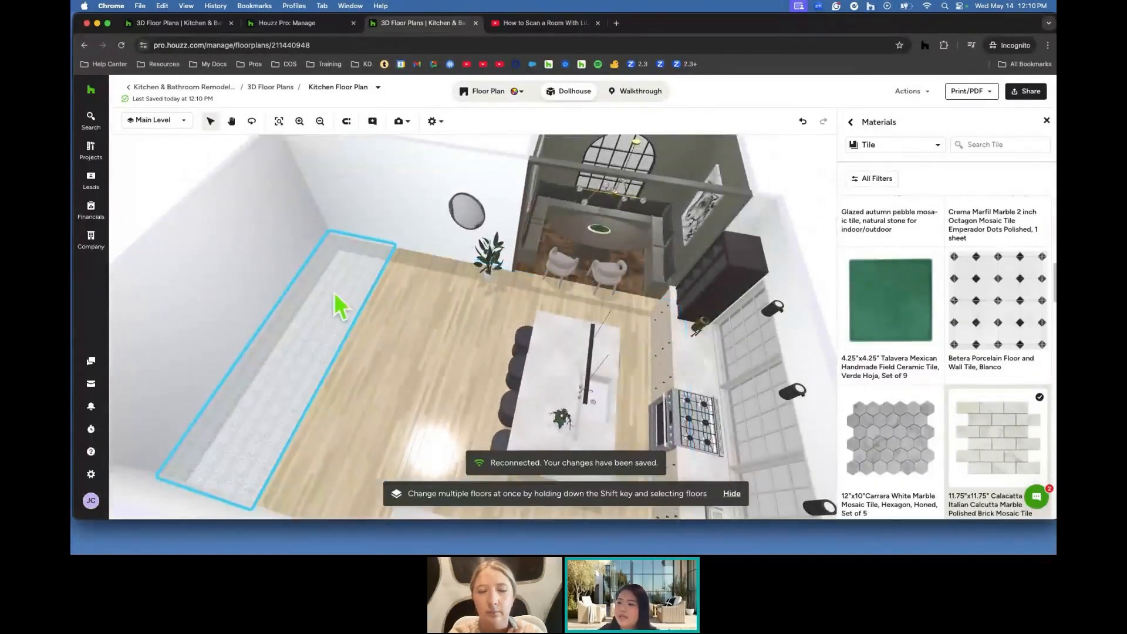
Turn on snapping in the 2D floor plan and slide the 3 Drawer Base Cabinet against the left side of the range.
left_click(499, 93)
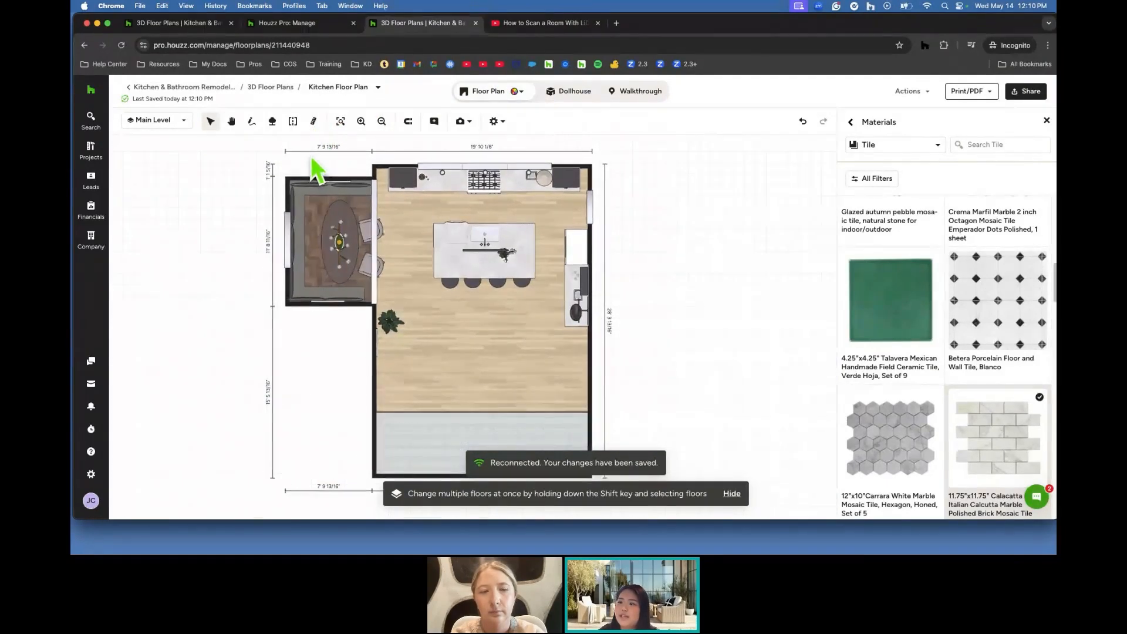
left_click(340, 121)
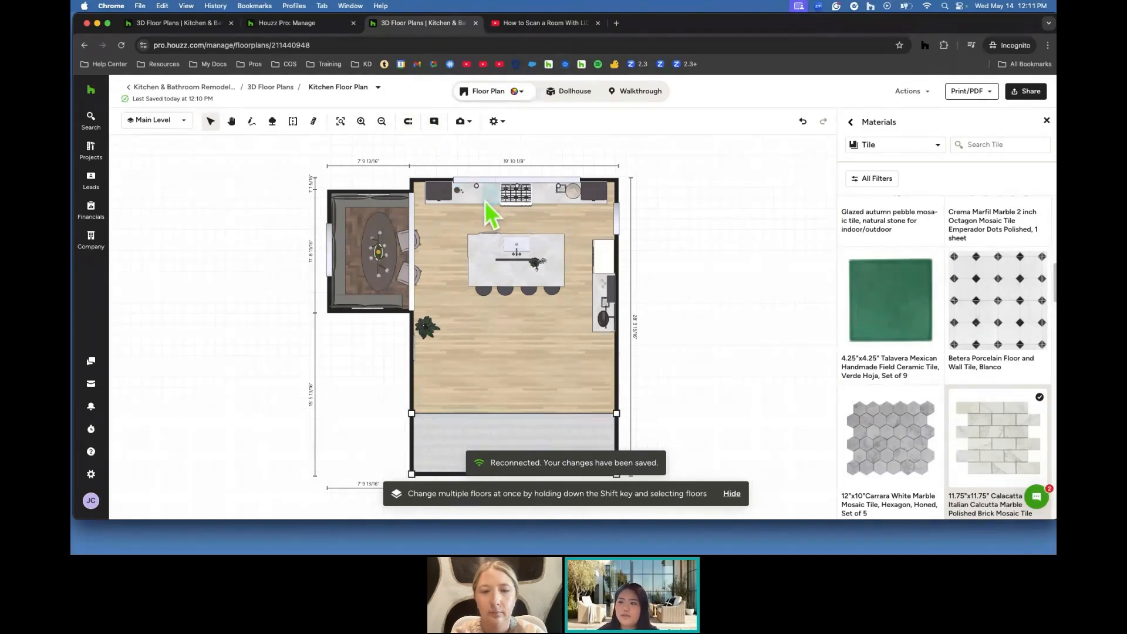
mouse_move(488, 199)
left_mouse_down()
mouse_move(496, 225)
mouse_move(479, 256)
mouse_move(491, 200)
left_mouse_up()
scroll(493, 199, "up", 5)
left_click(408, 121)
left_click_drag(443, 158, 479, 179)
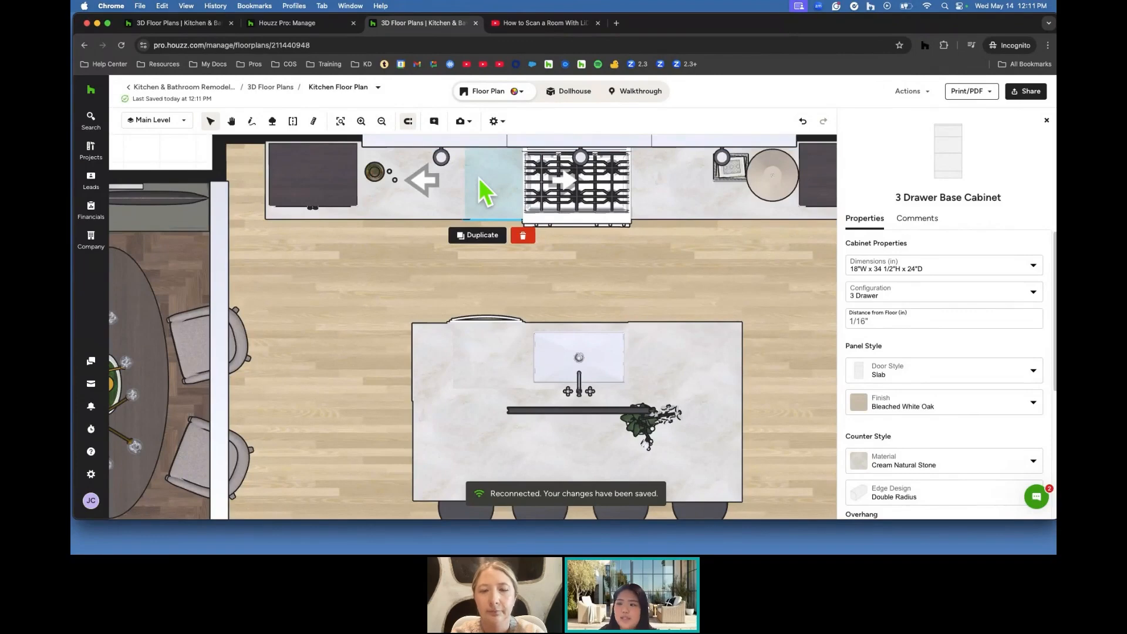
scroll(479, 179, "down", 3)
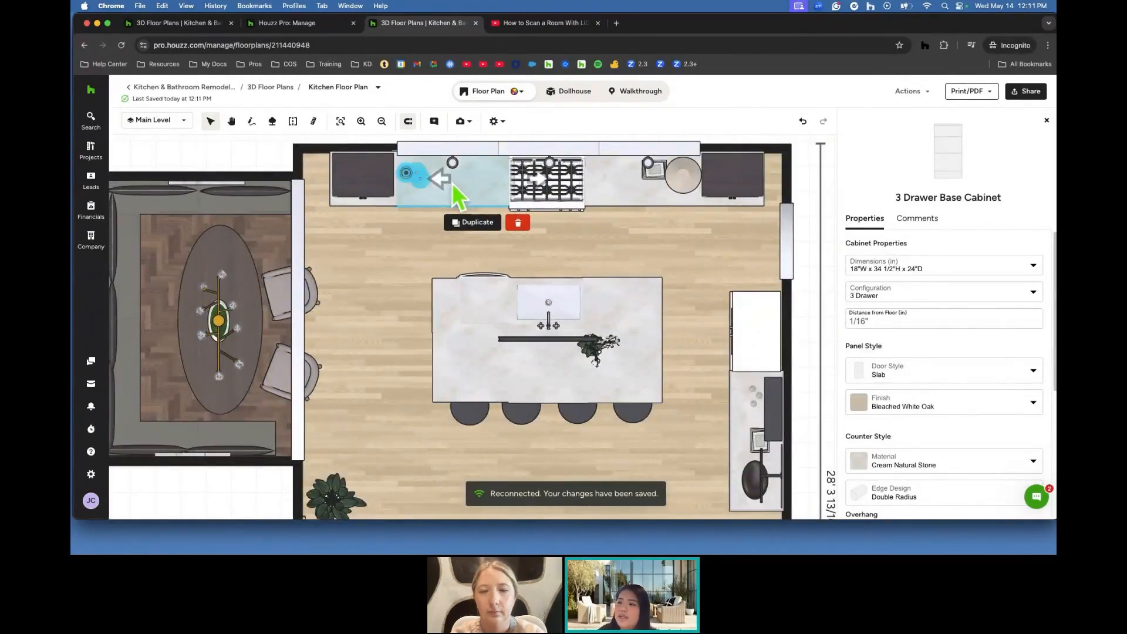
Start a client comment on the large kitchen room by placing a marker on the open floor below the island.
left_click(435, 125)
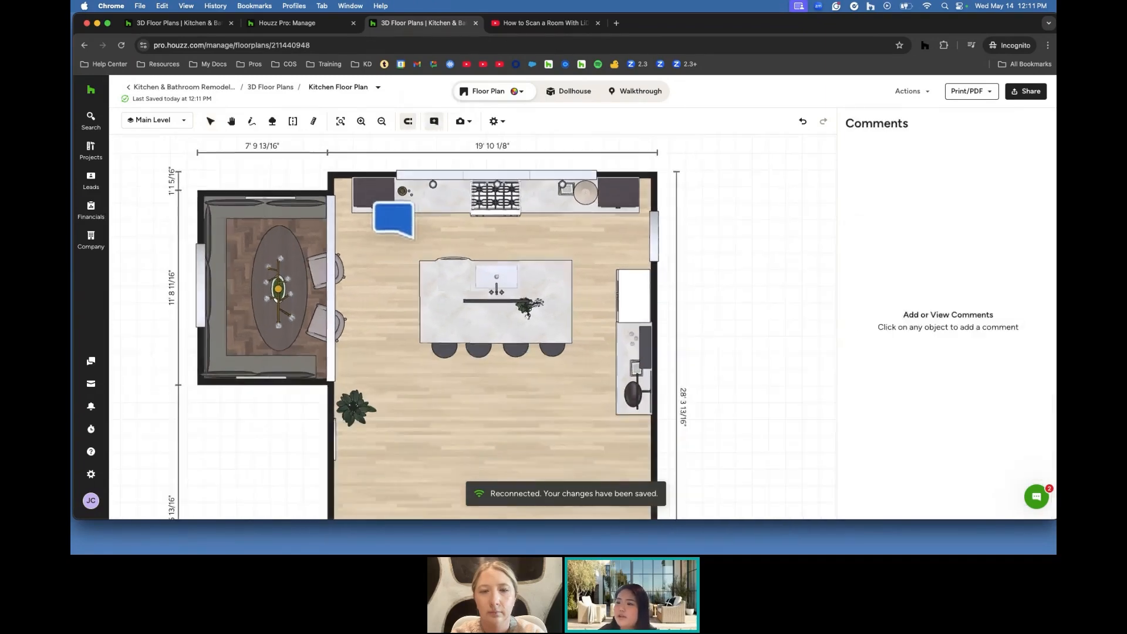
left_click(492, 407)
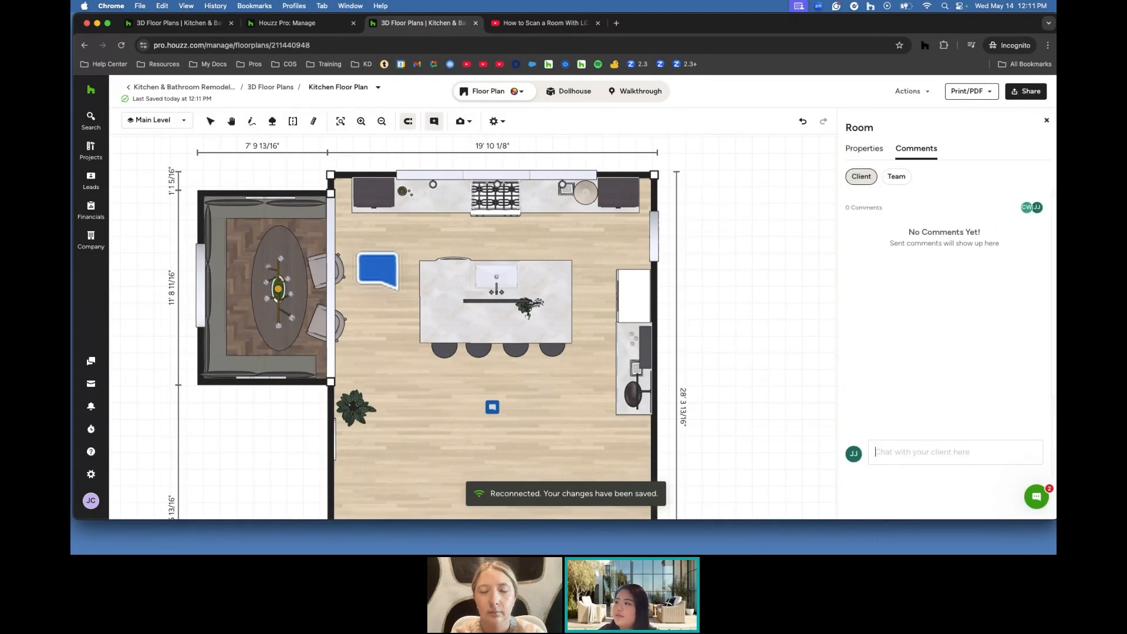
left_click(929, 451)
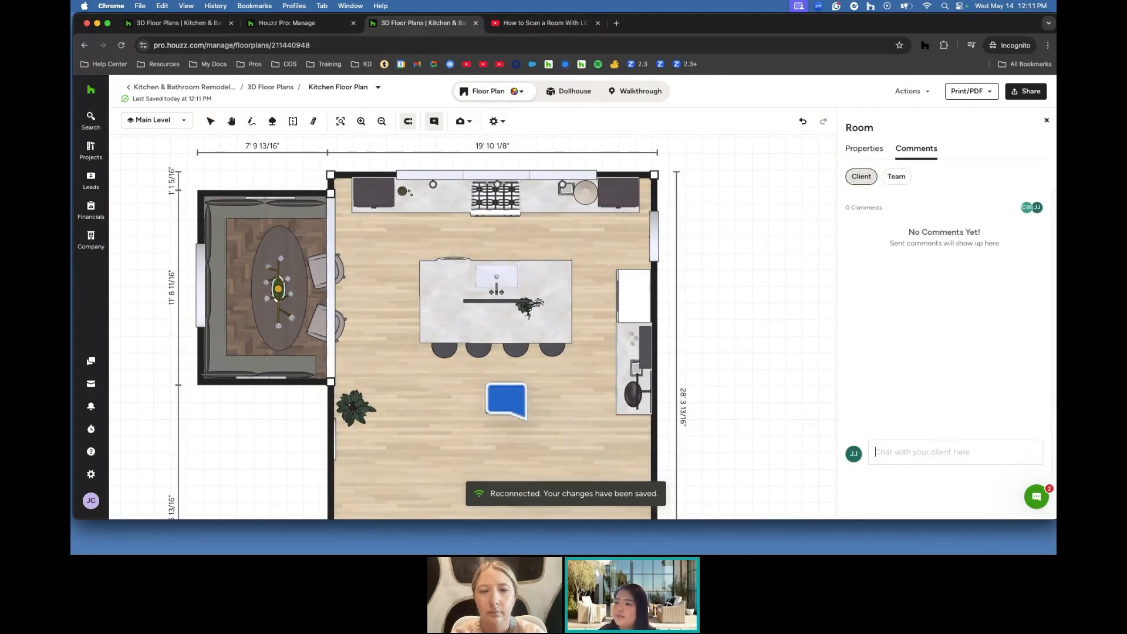
Hide the floor plan's grids and rulers, show them again, and look at the unit of measurement choices.
left_click(464, 122)
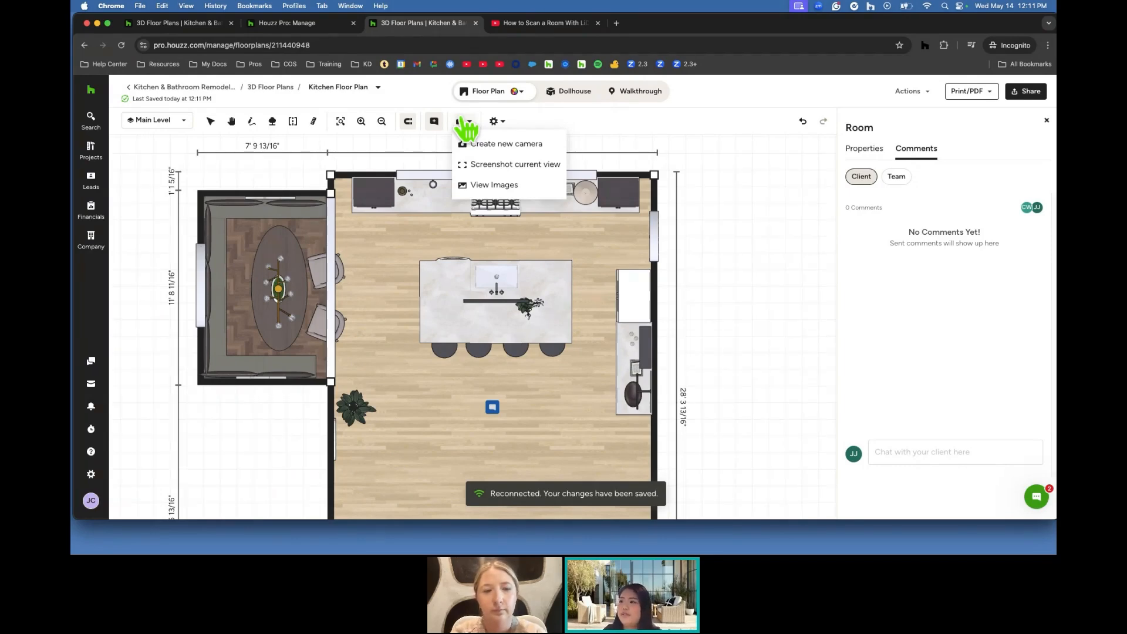
left_click(496, 121)
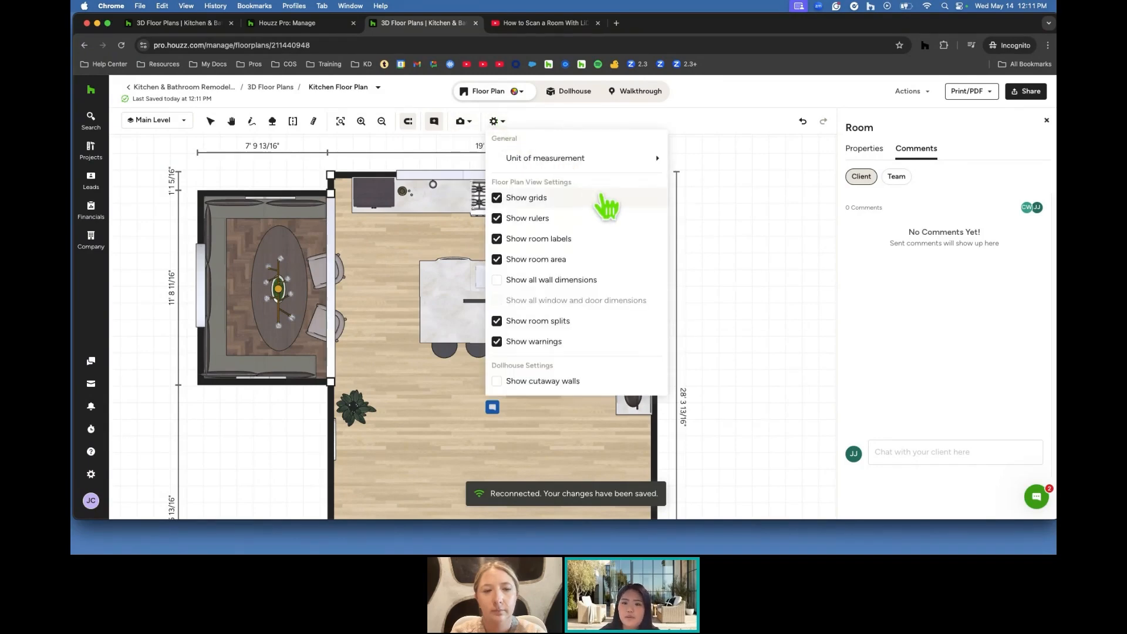
left_click(603, 201)
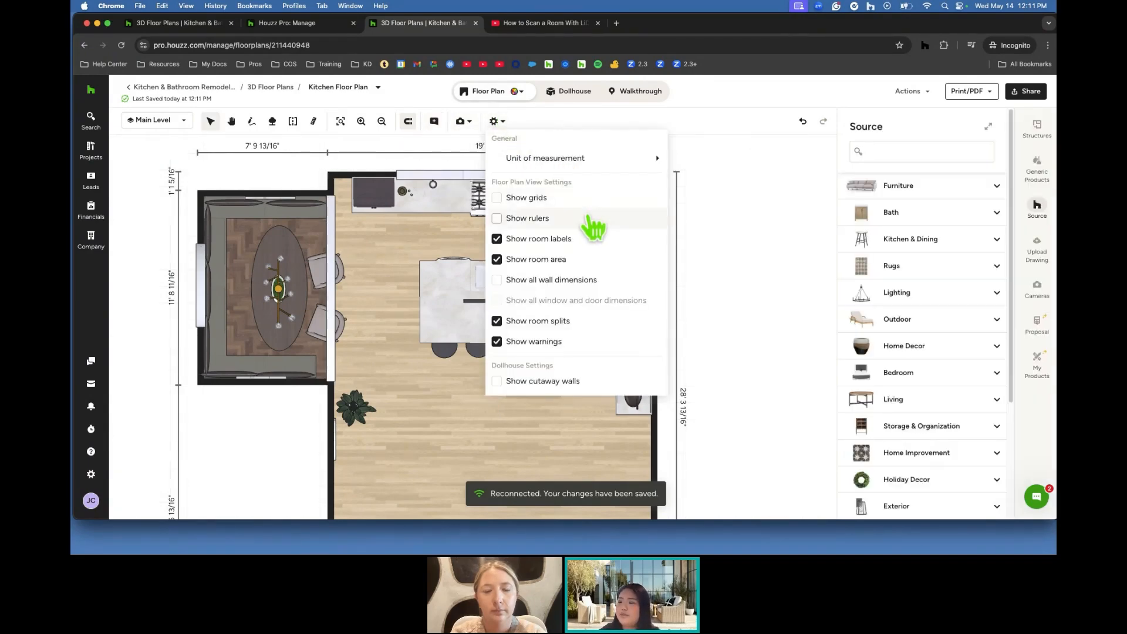
left_click(591, 220)
left_click(583, 242)
left_click(586, 218)
left_click(586, 199)
mouse_move(607, 160)
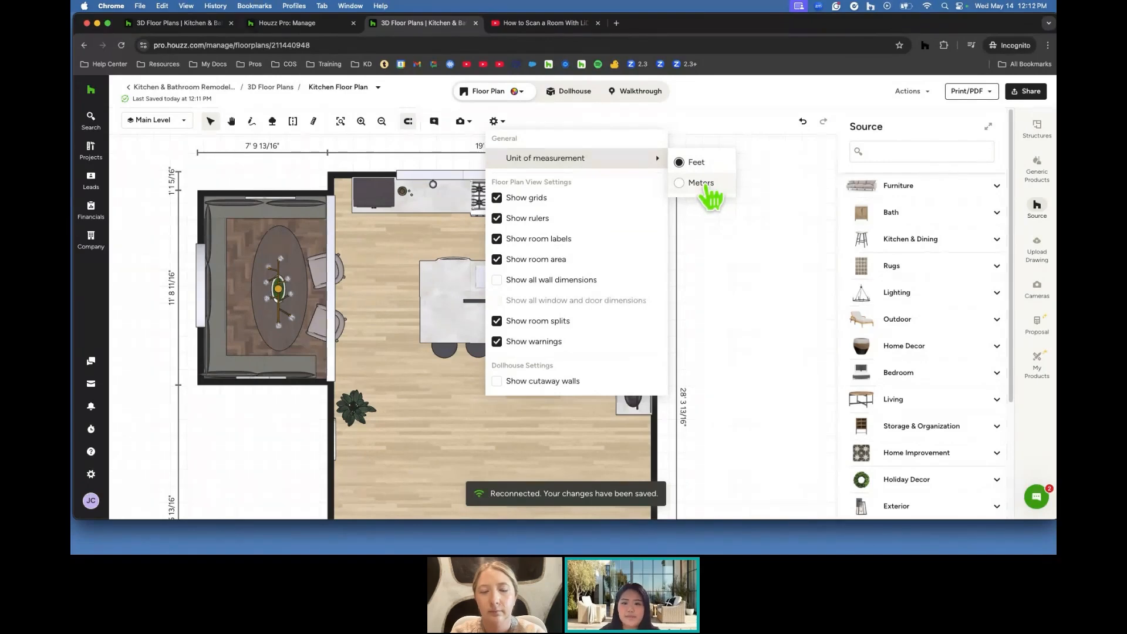
left_click(719, 138)
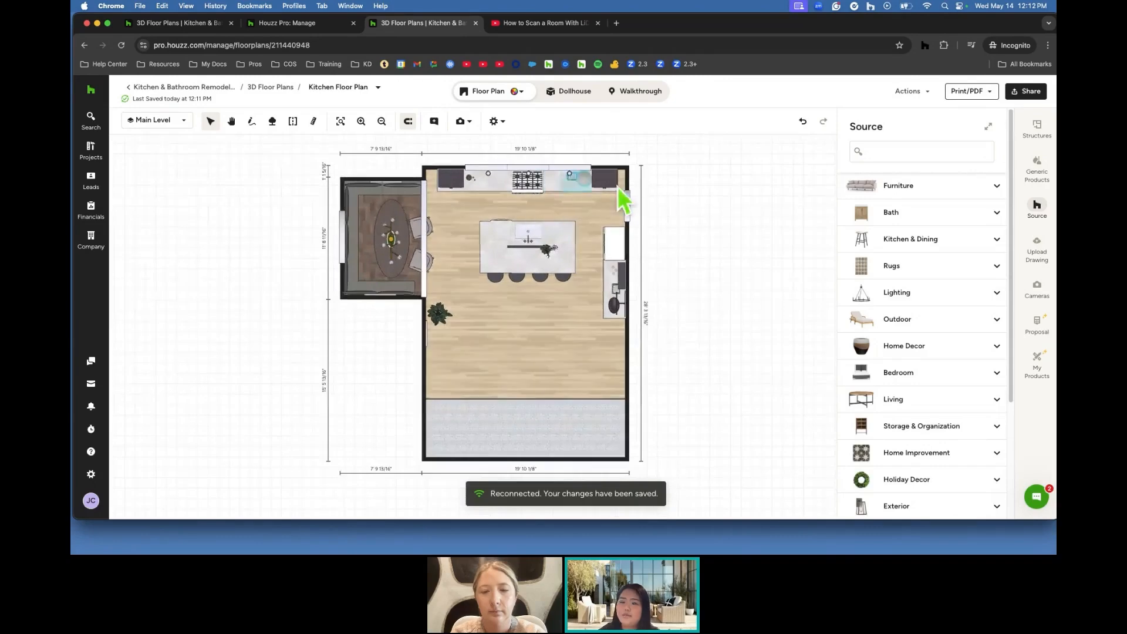
Change the large kitchen room's ceiling type to Cathedral Ceiling and finish editing ceilings.
left_click_drag(647, 238, 639, 235)
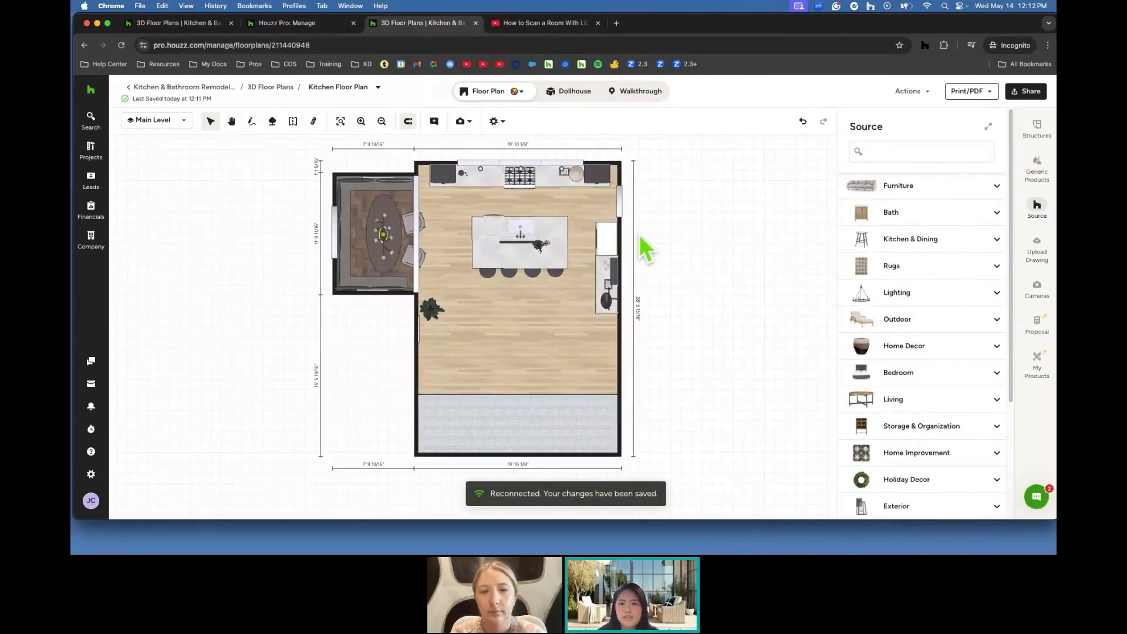
left_click(1039, 128)
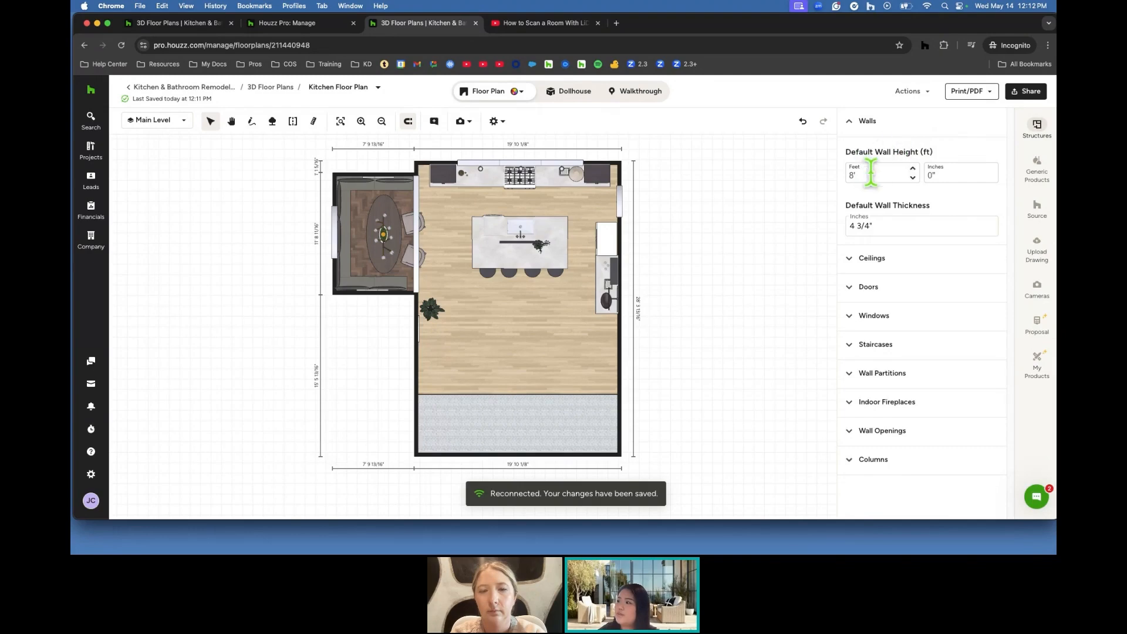
left_click(880, 262)
left_click(883, 300)
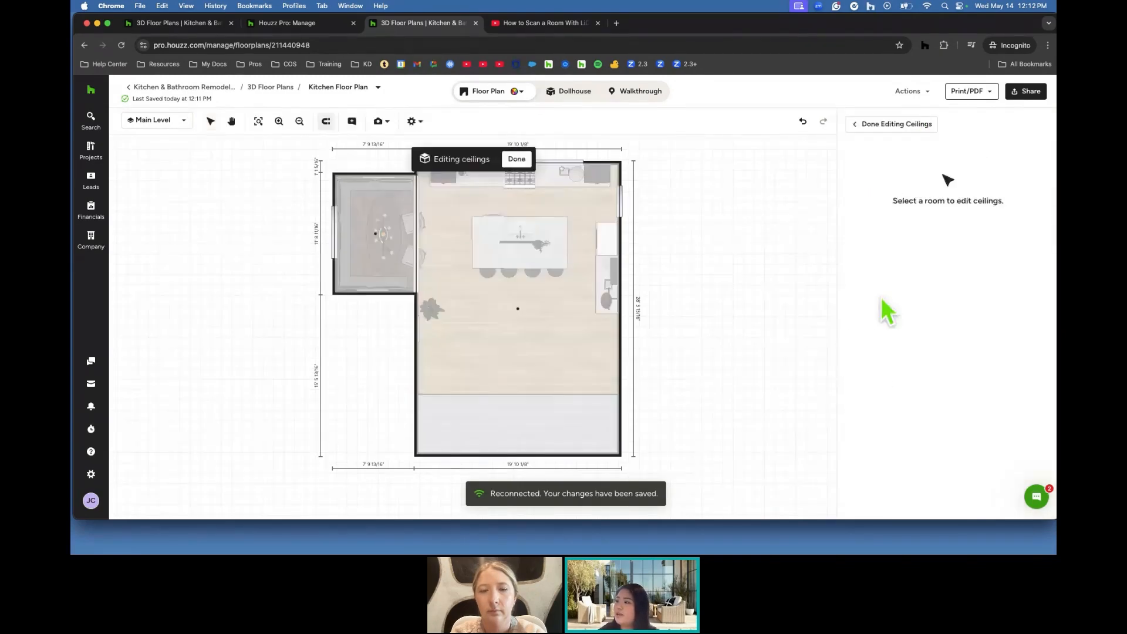
left_click(535, 320)
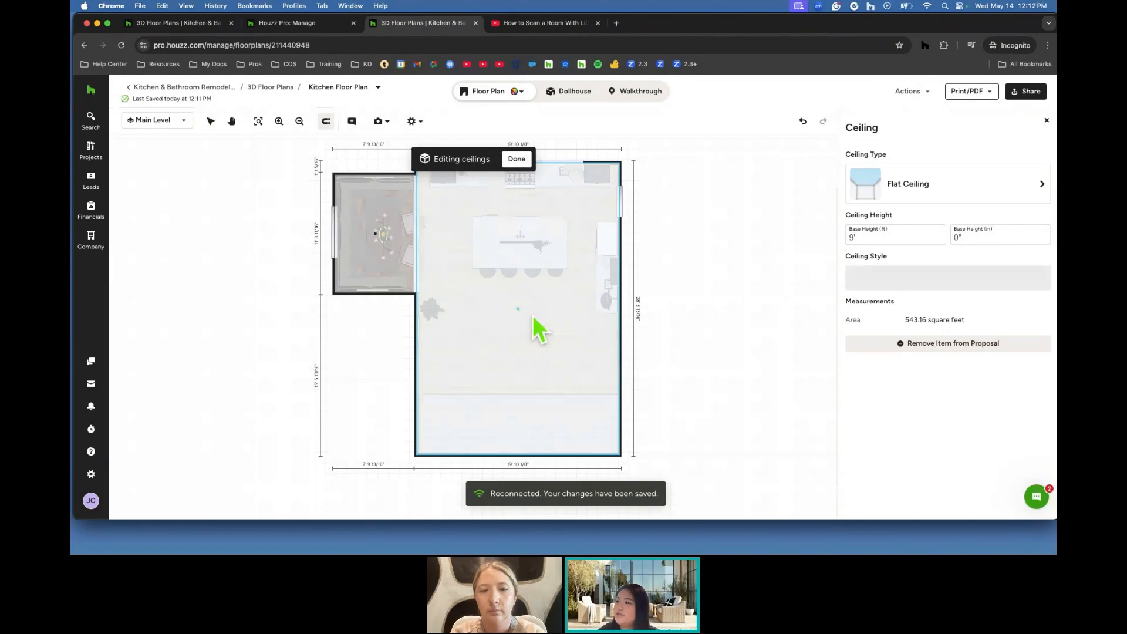
left_click(885, 194)
left_click(988, 308)
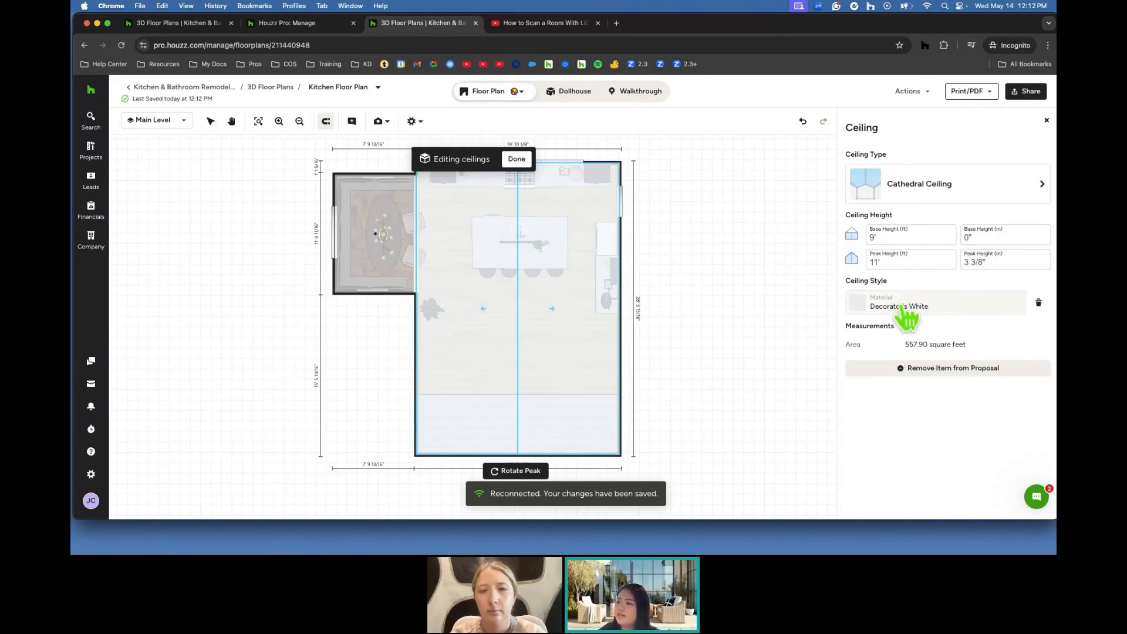
left_click(1046, 120)
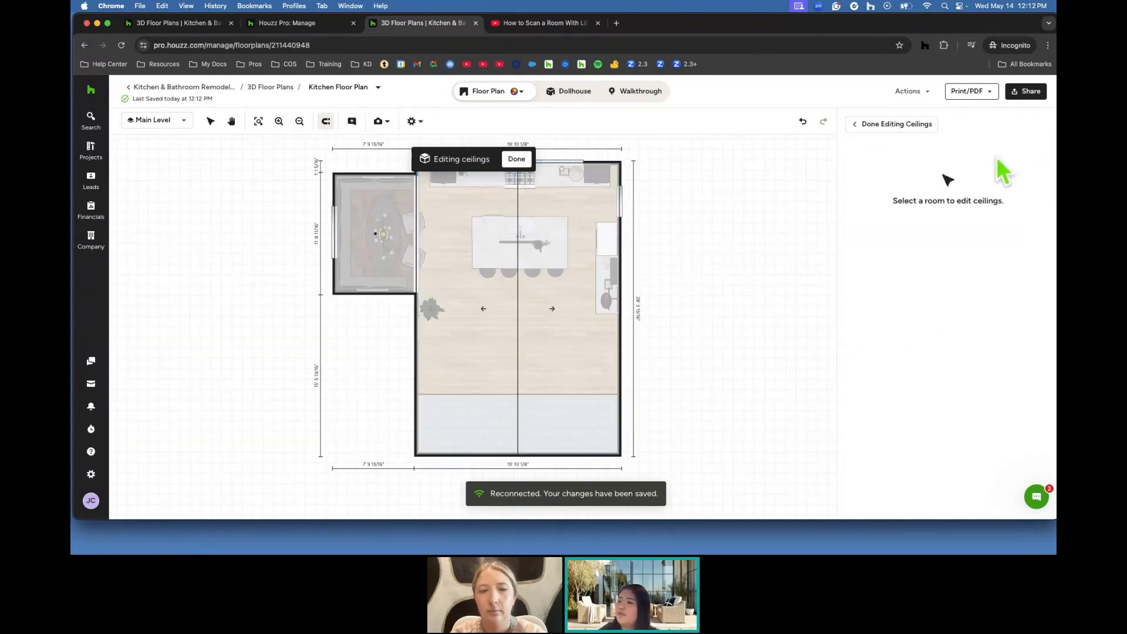
left_click(524, 163)
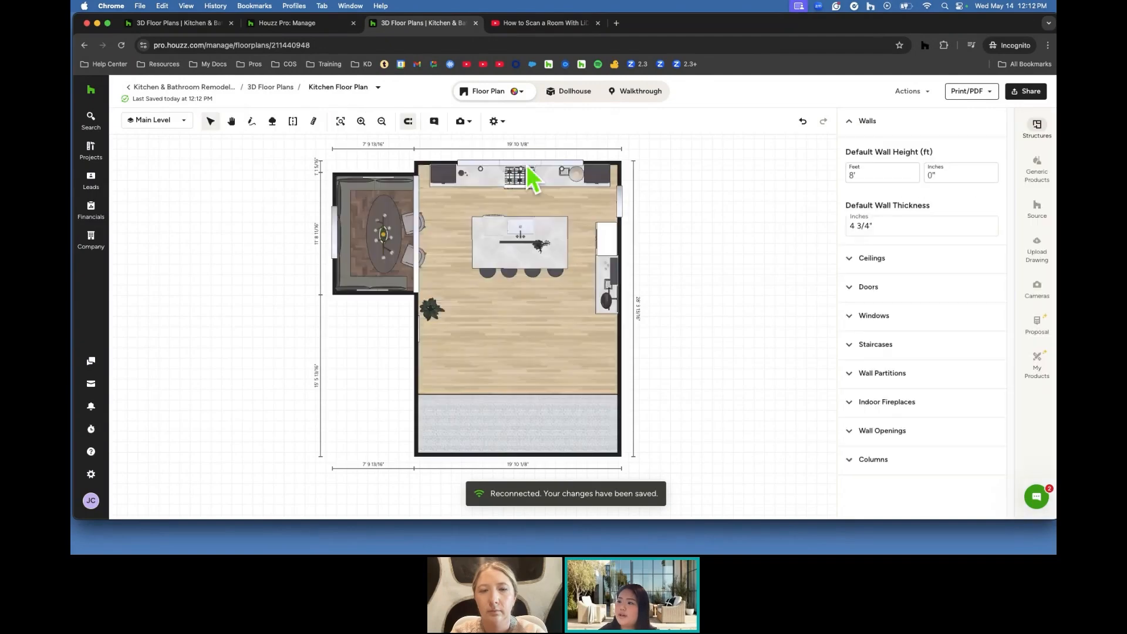
Place an Exterior Door - Sidelights Frosted on the kitchen's right wall, between the dark cabinet run and the tiled section.
left_click(872, 294)
scroll(903, 308, "down", 1)
scroll(904, 308, "down", 5)
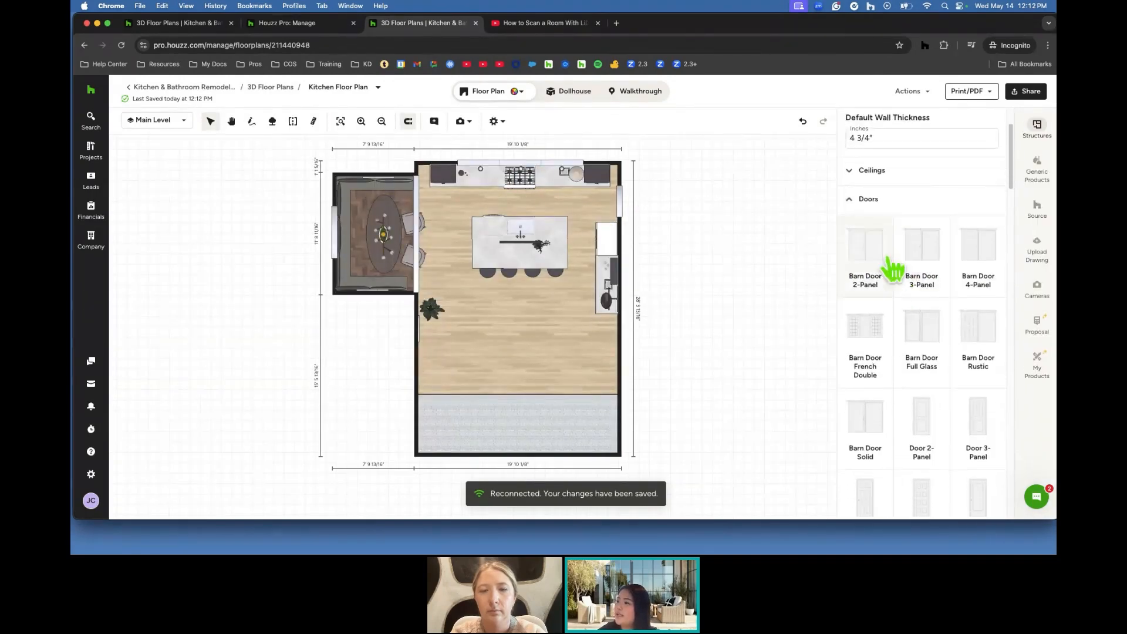
scroll(871, 246, "down", 8)
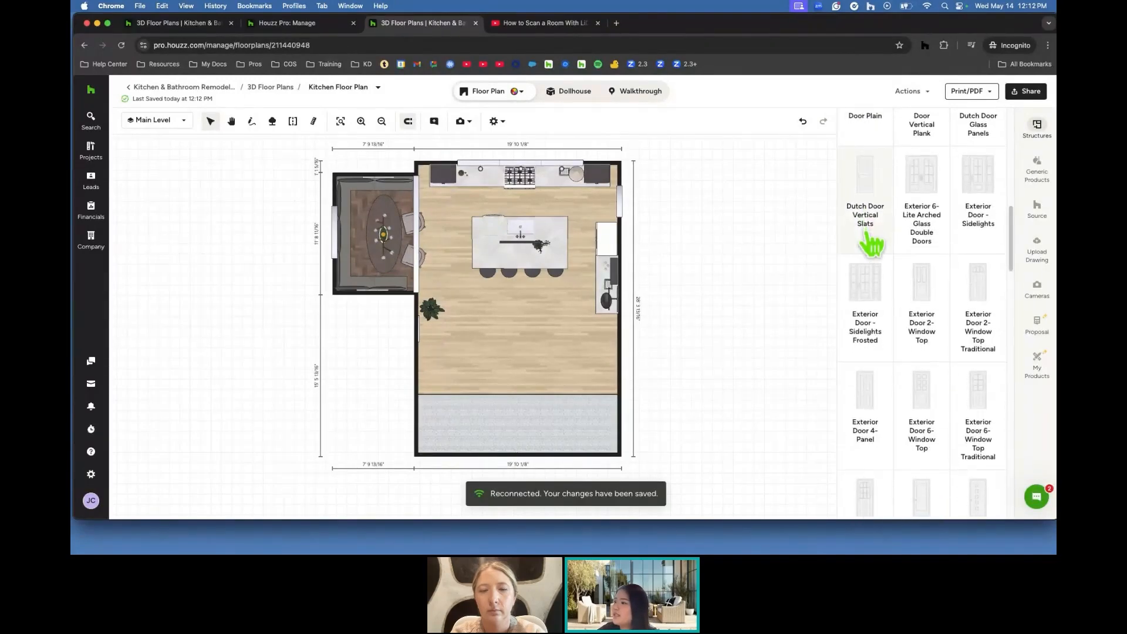
left_click(868, 295)
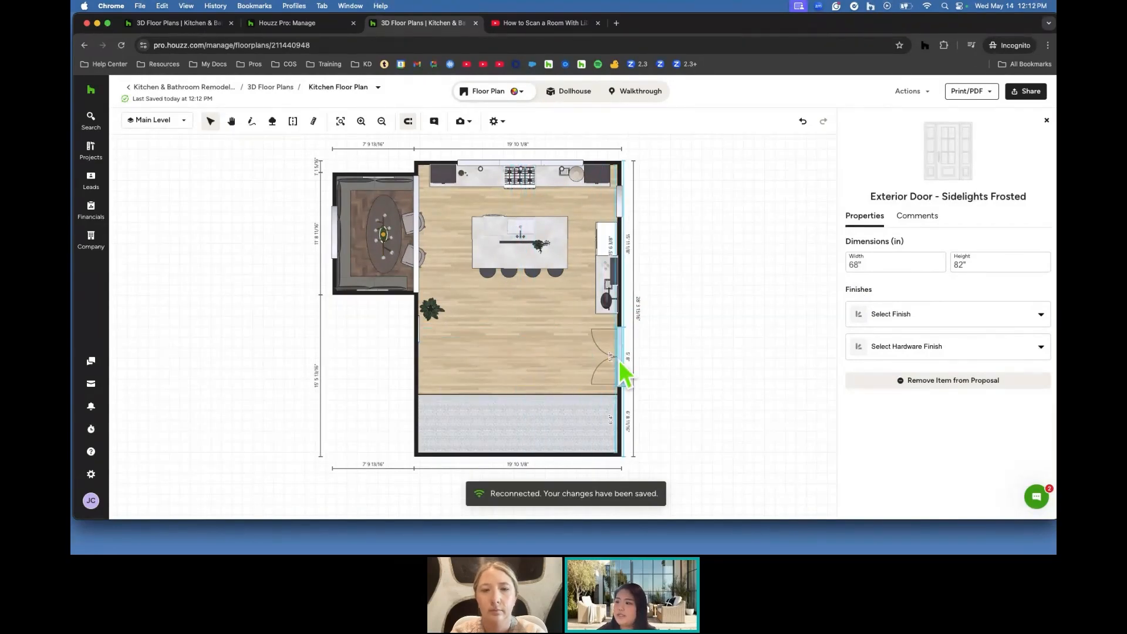
left_click(618, 360)
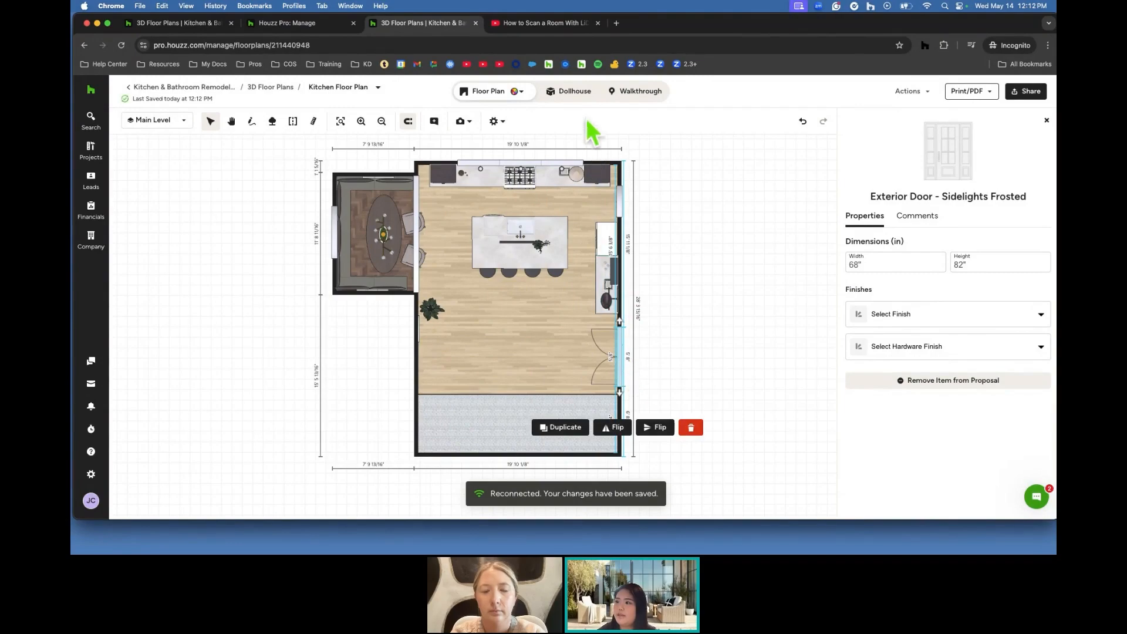
In the 3D Dollhouse, set the exterior door's width to 100" and height to 83".
left_click(570, 91)
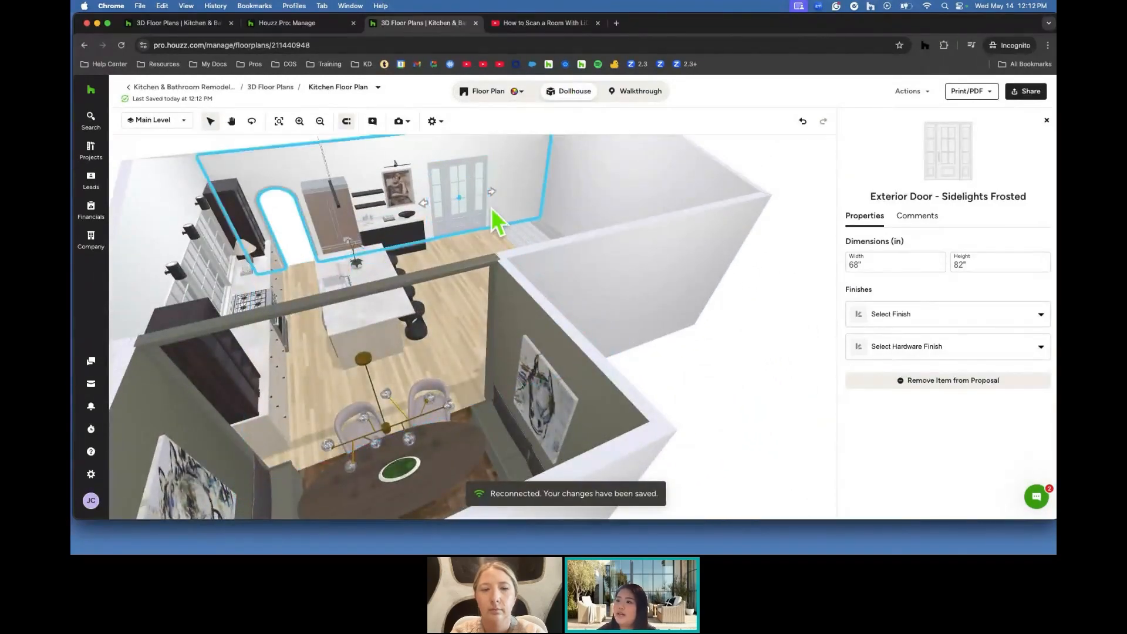
double_click(863, 263)
type("100")
double_click(974, 264)
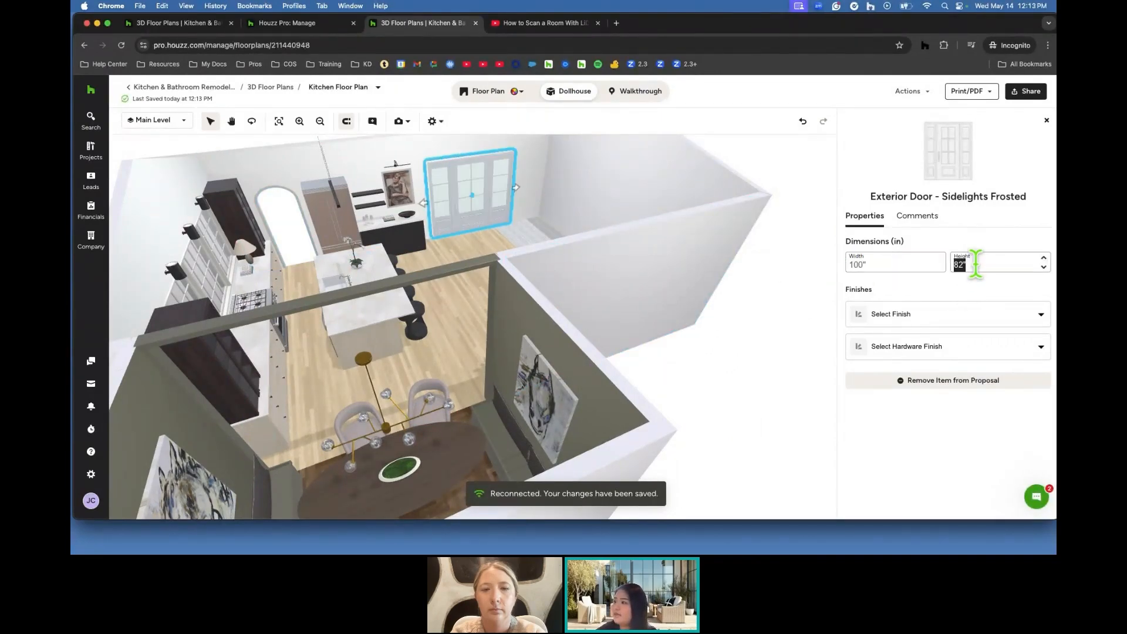
type("83")
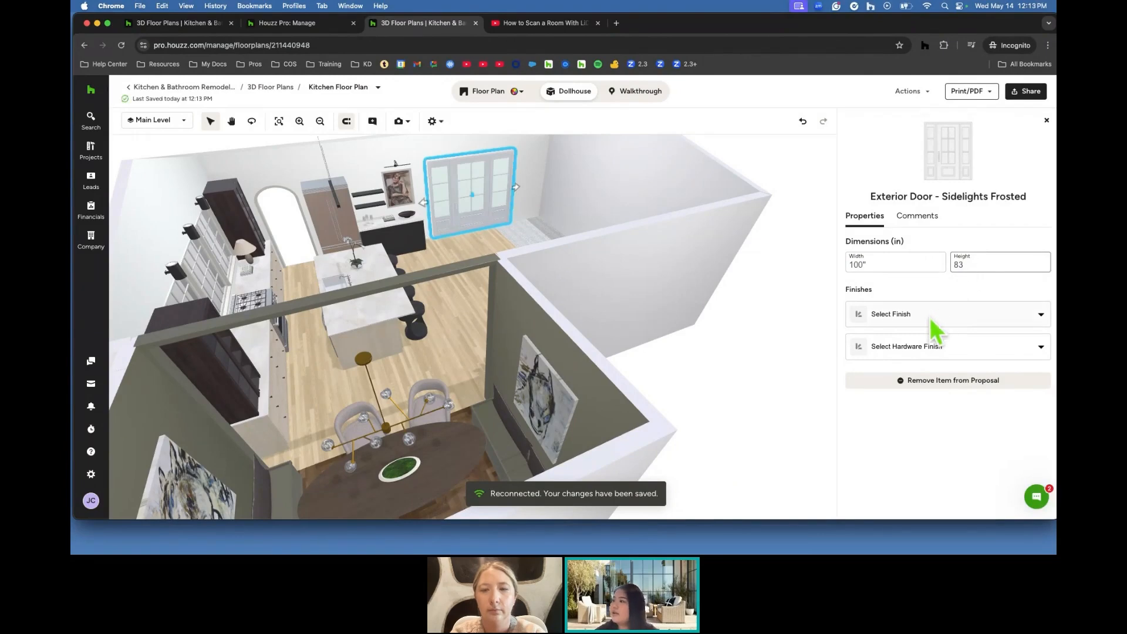
Give the exterior door a Paint Color finish in Sherwin-Williams Basil, SW 6194.
left_click(939, 324)
left_click(913, 373)
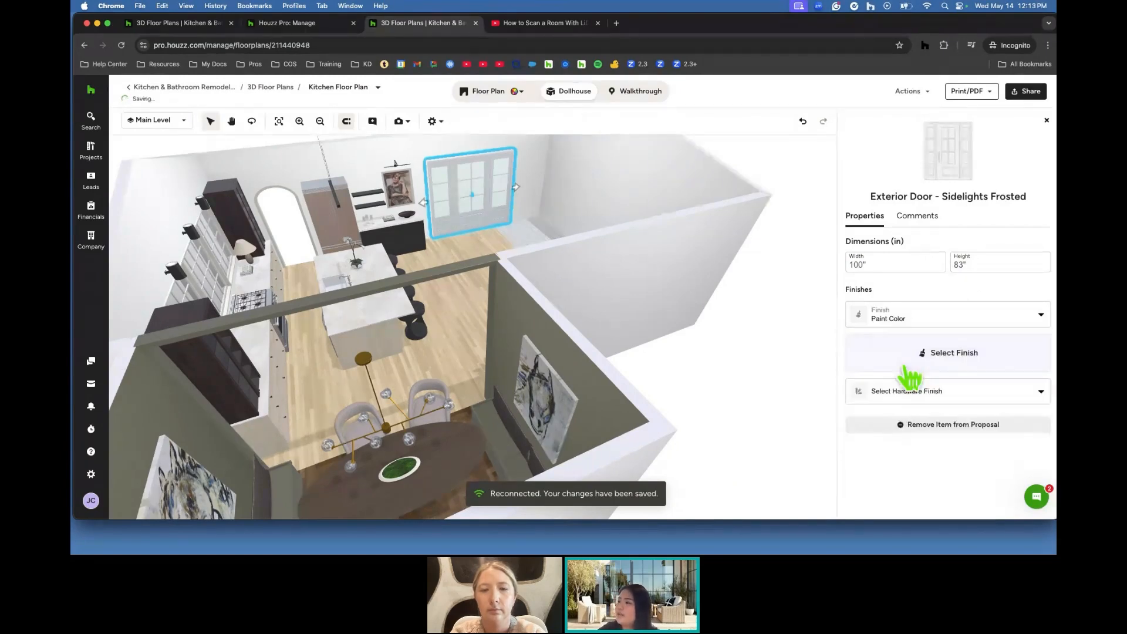
left_click(895, 355)
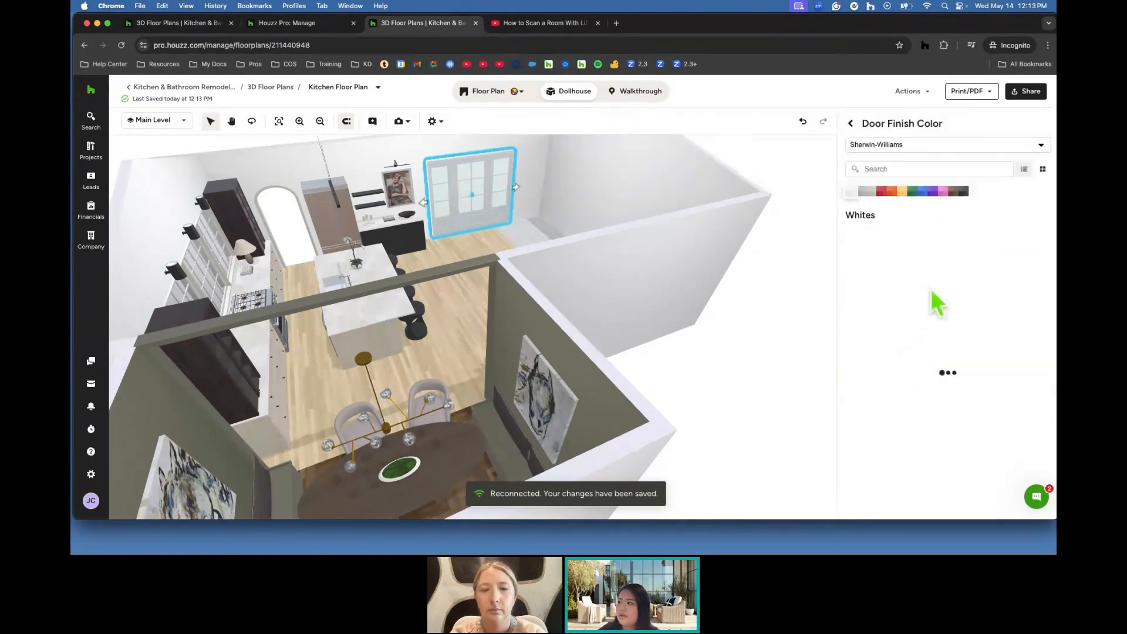
left_click(918, 149)
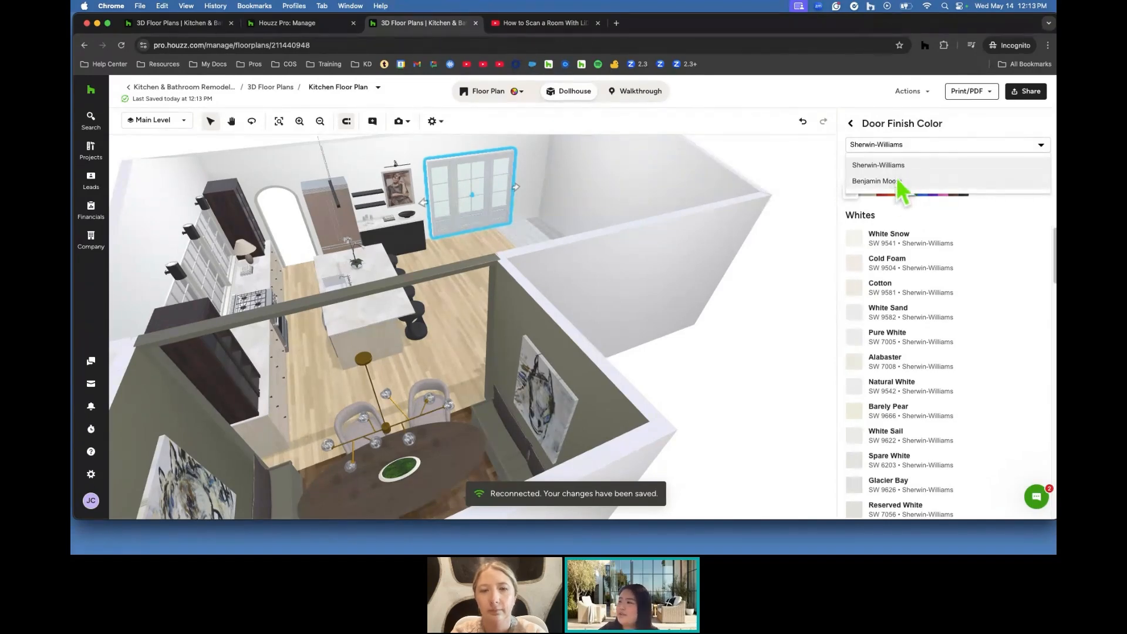
left_click(923, 141)
type("basil")
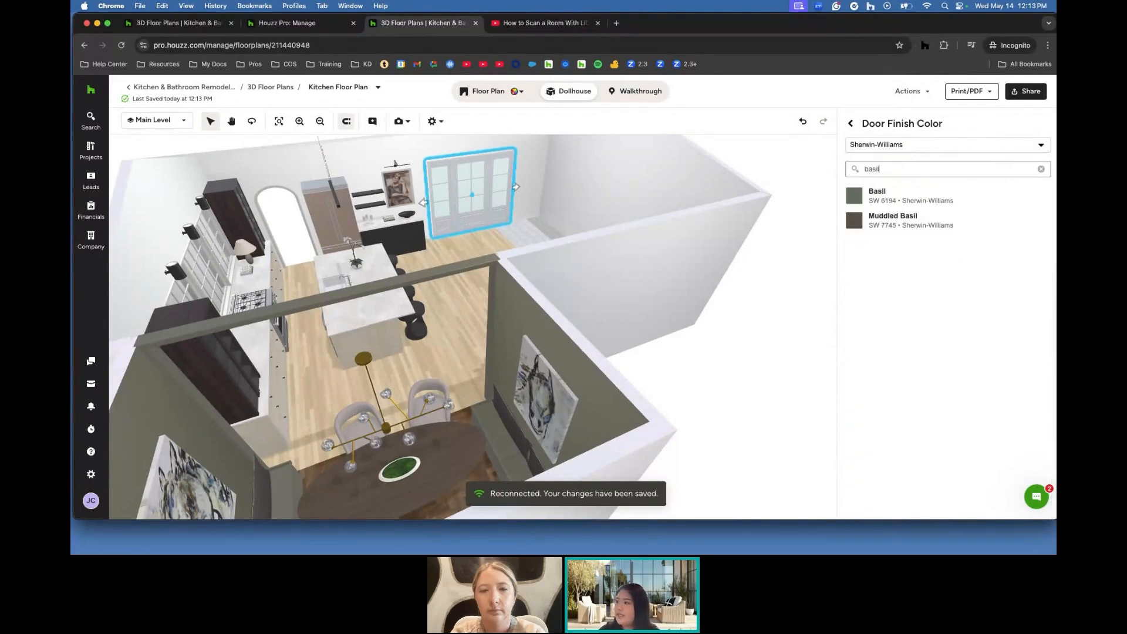
left_click(902, 203)
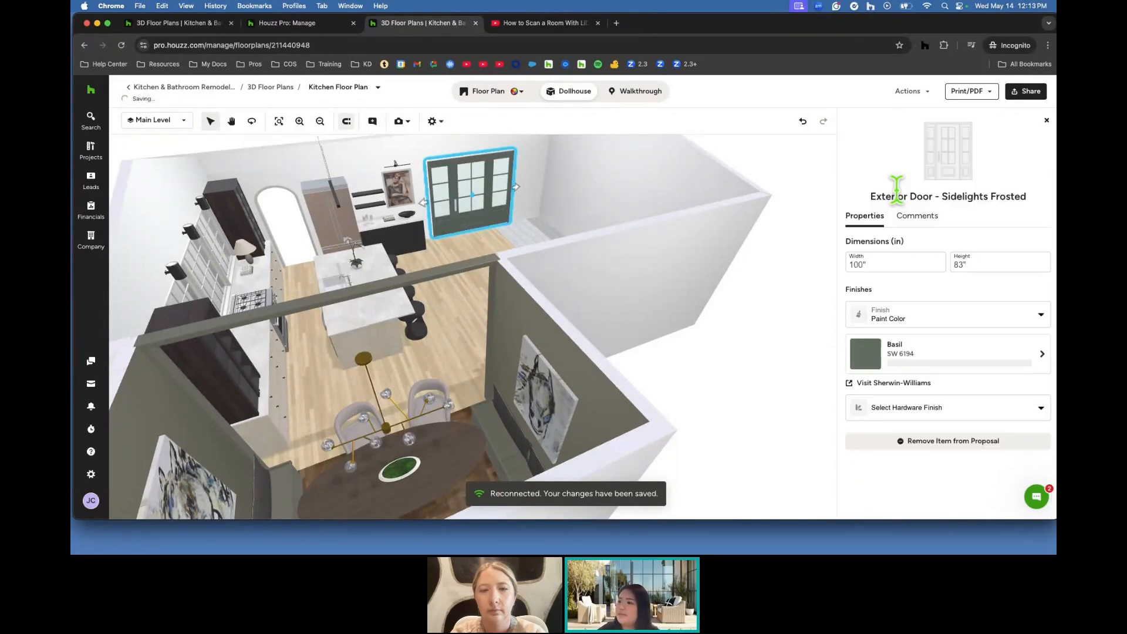
Set the exterior door's hardware finish to Polished Gold and view the door in the Walkthrough.
left_click(895, 408)
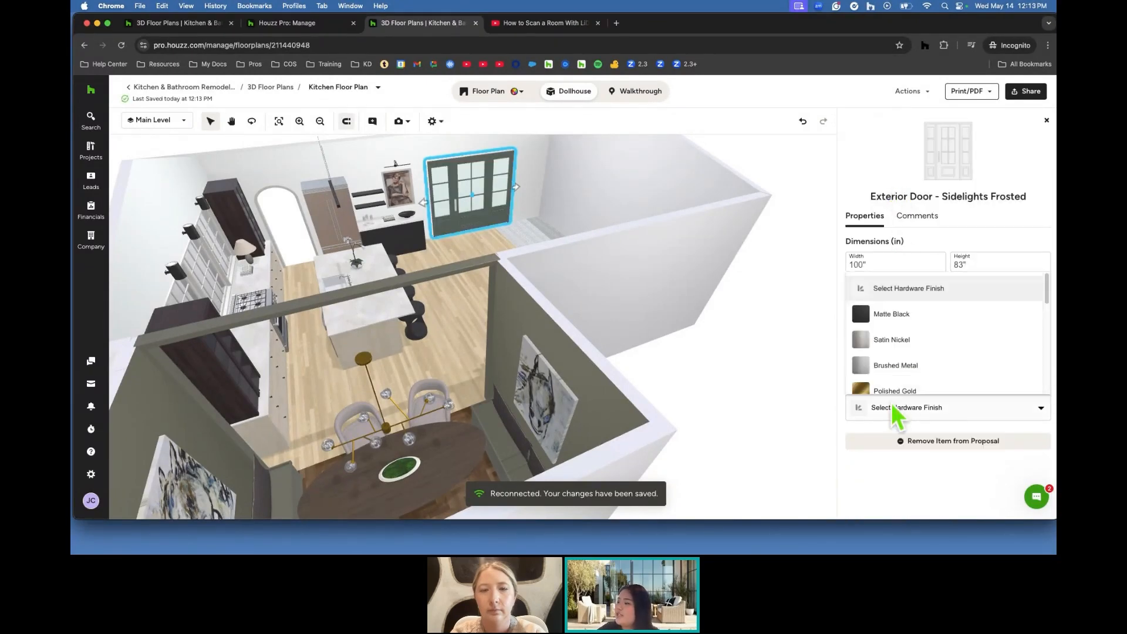
left_click(898, 392)
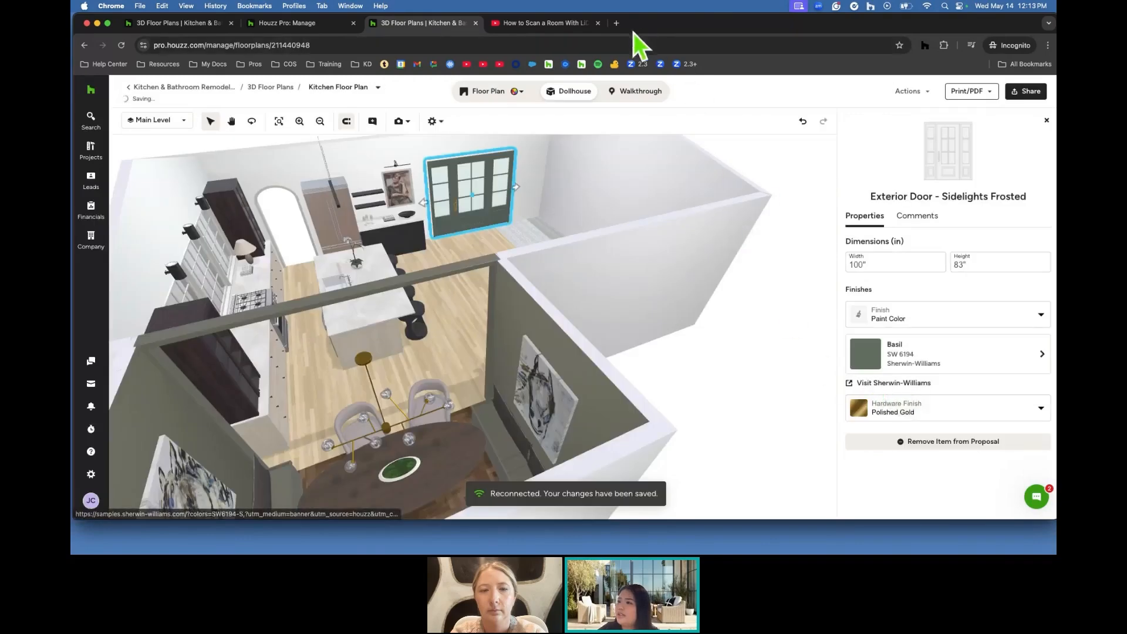
left_click(639, 91)
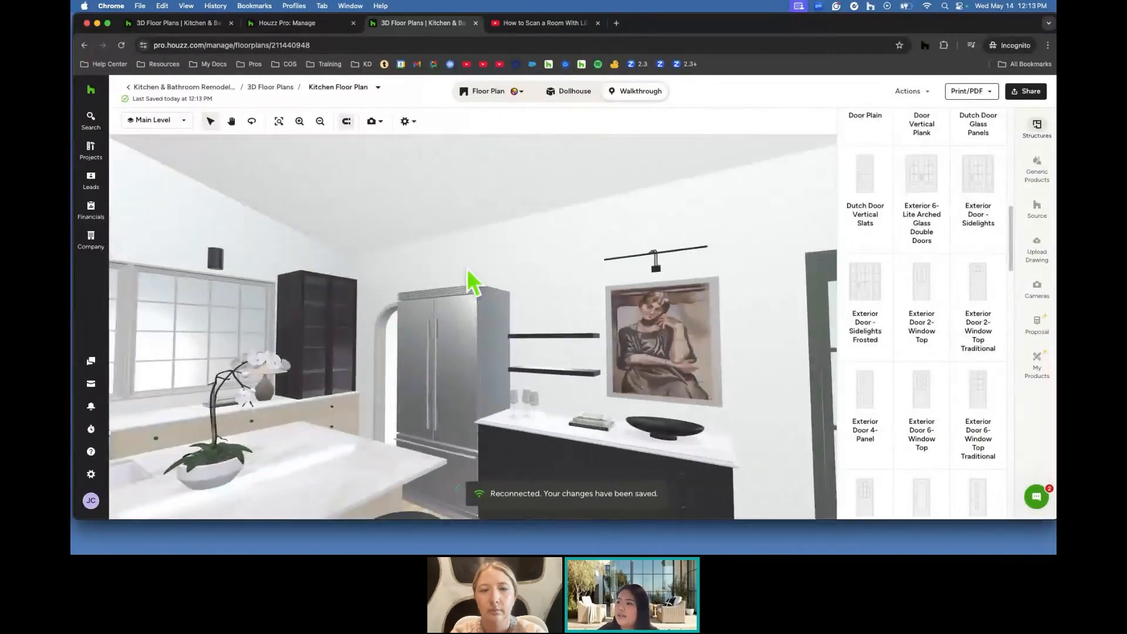
left_click_drag(470, 282, 297, 246)
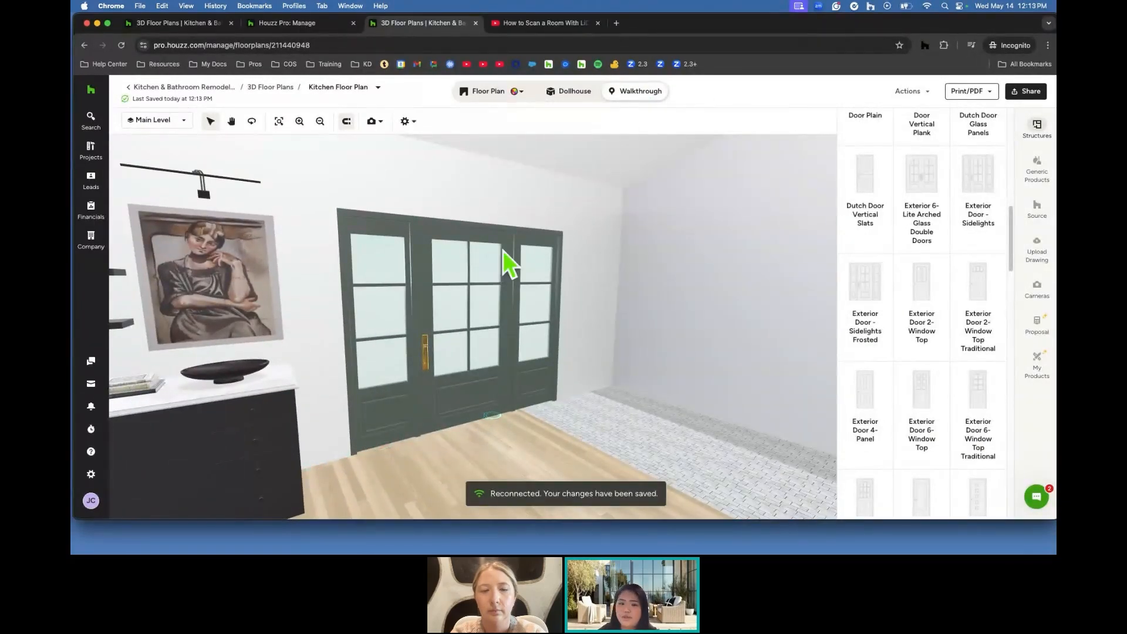
In the 2D floor plan, place an L-Shaped Metal Wood Soffit staircase on the open kitchen floor between the island and the tiled section.
left_click(514, 95)
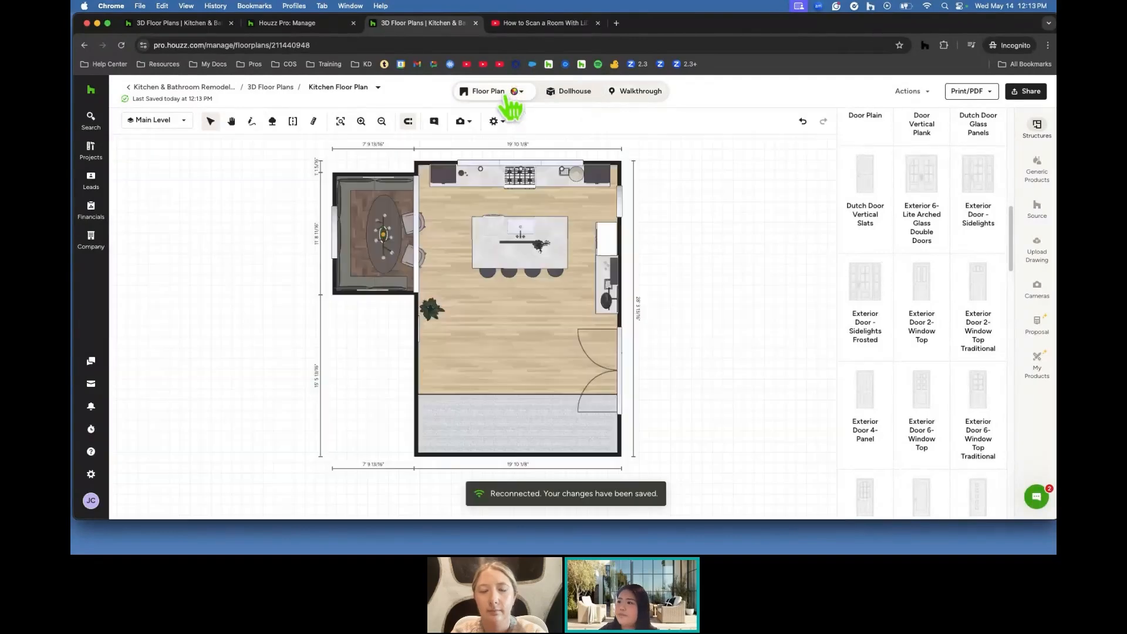
scroll(961, 181, "up", 5)
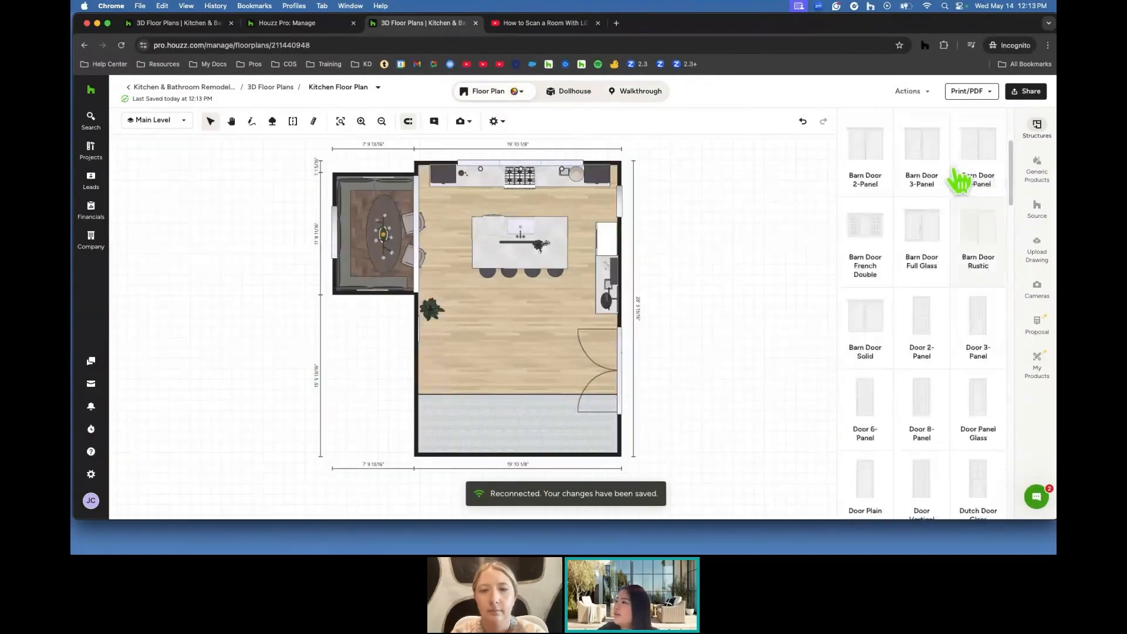
left_click(852, 286)
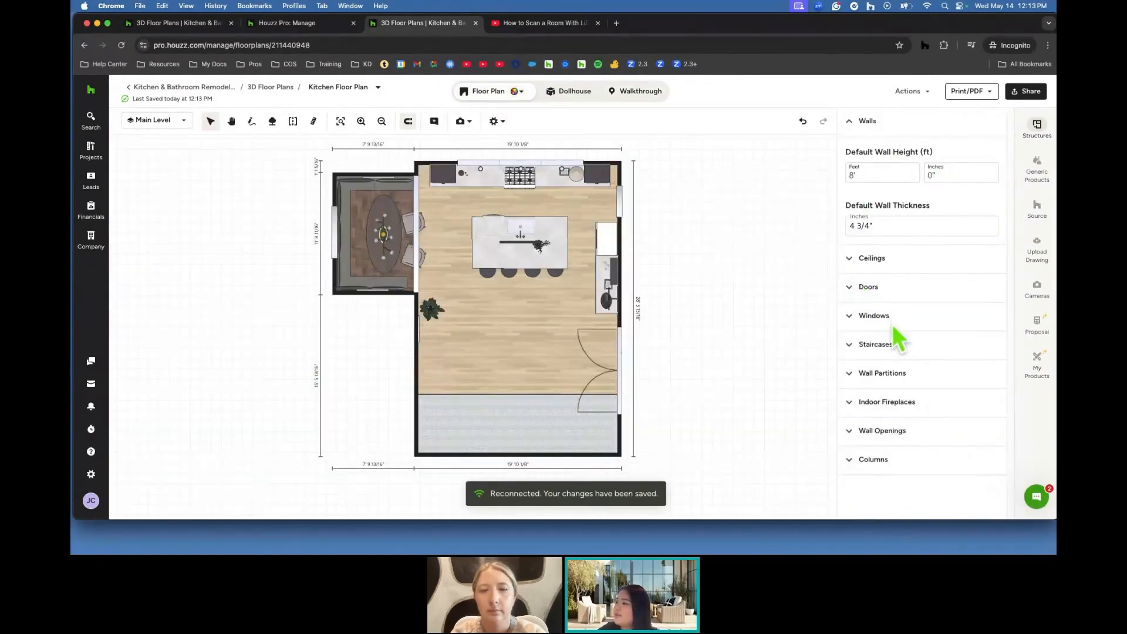
left_click(893, 346)
scroll(895, 361, "down", 4)
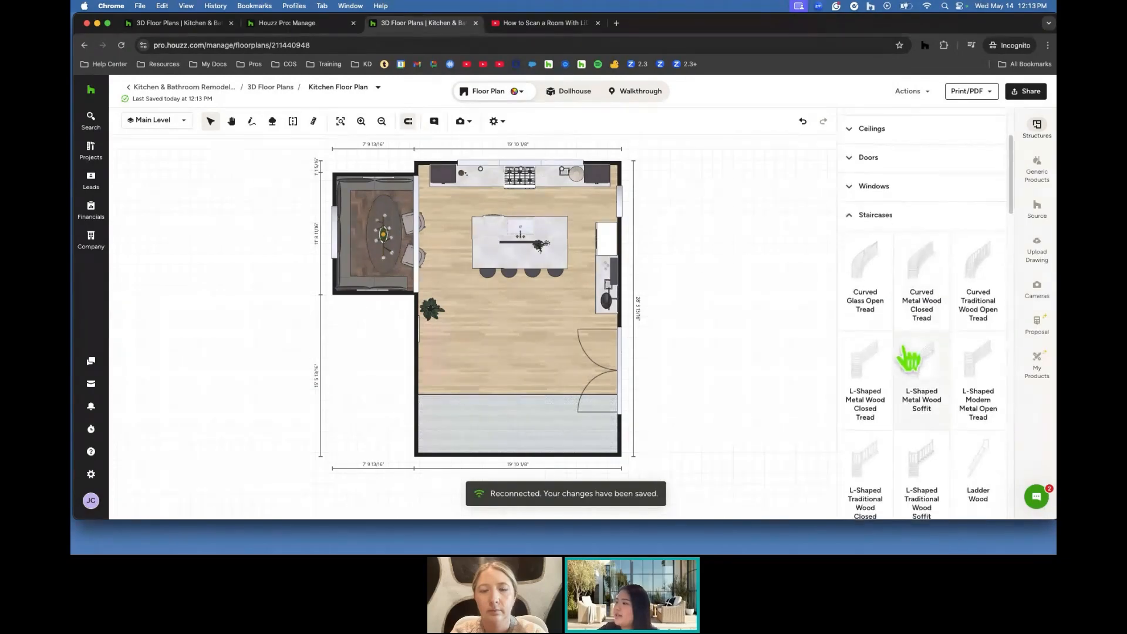
left_click_drag(919, 369, 521, 336)
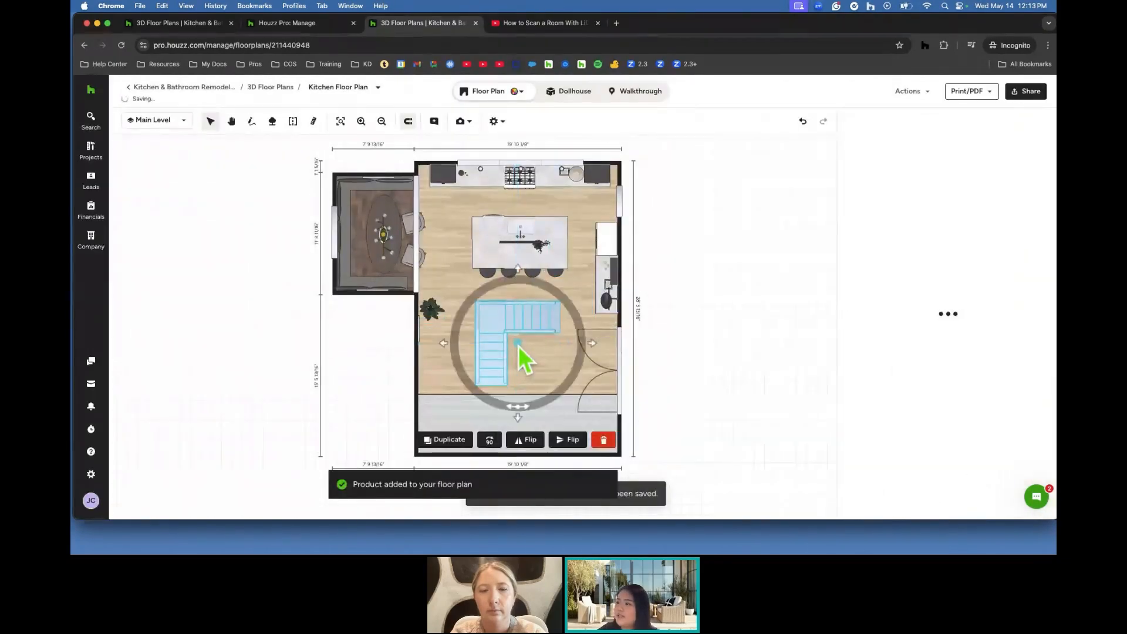
In the 3D Dollhouse, set the staircase's railings finish to Chocolate Brown and its balusters finish to Satin Nickel.
left_click(573, 93)
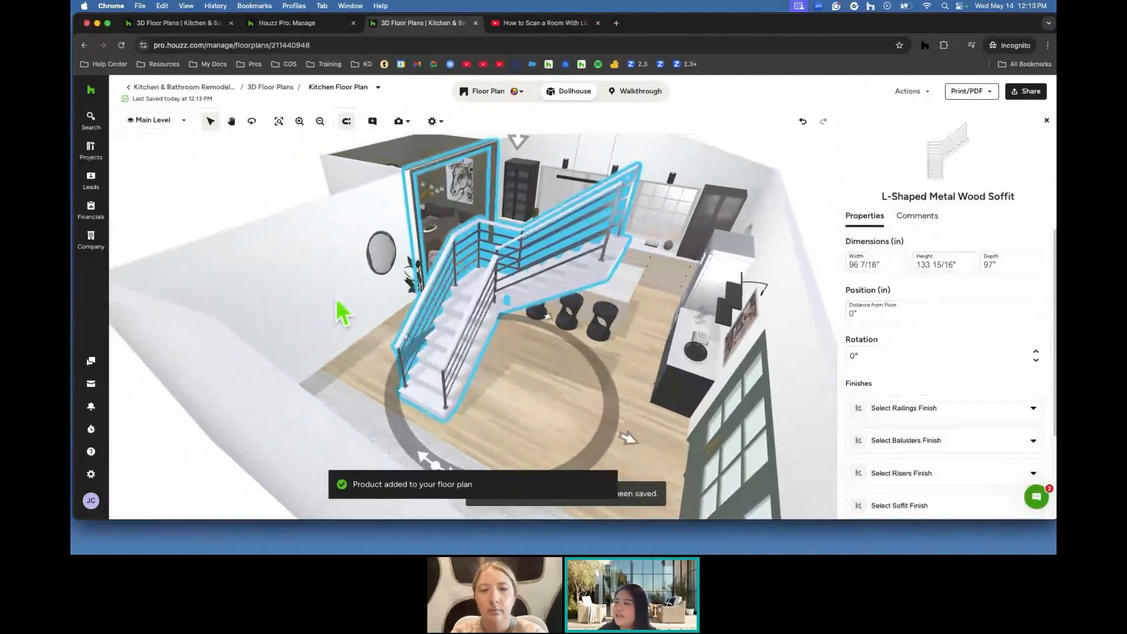
scroll(991, 337, "down", 2)
scroll(981, 315, "up", 2)
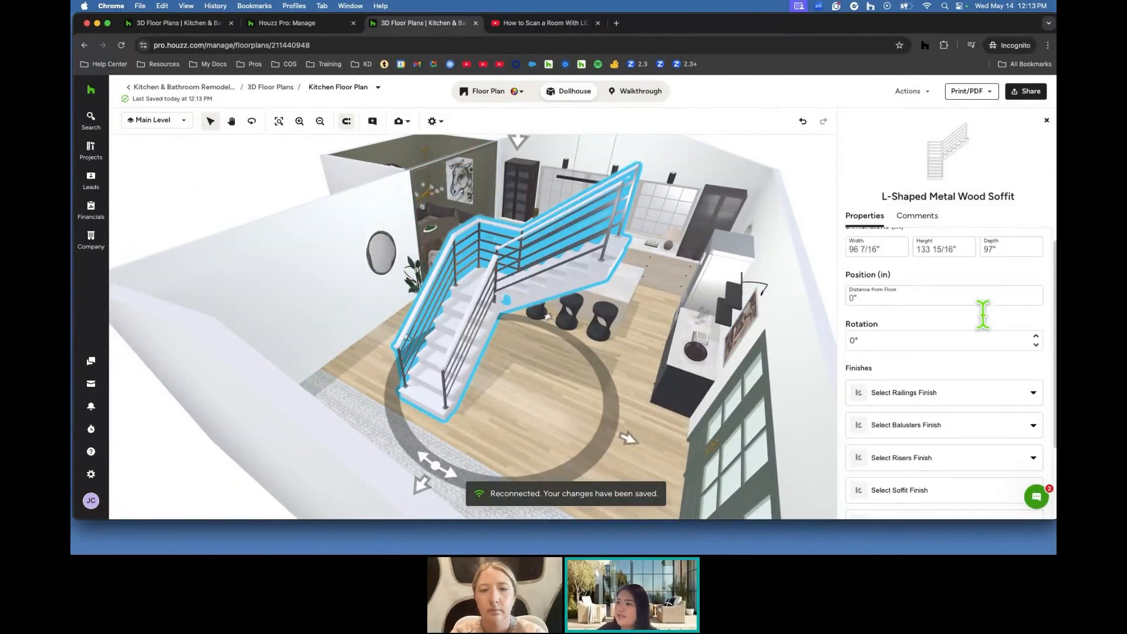
scroll(968, 294, "down", 3)
left_click(929, 337)
left_click(919, 418)
left_click(926, 371)
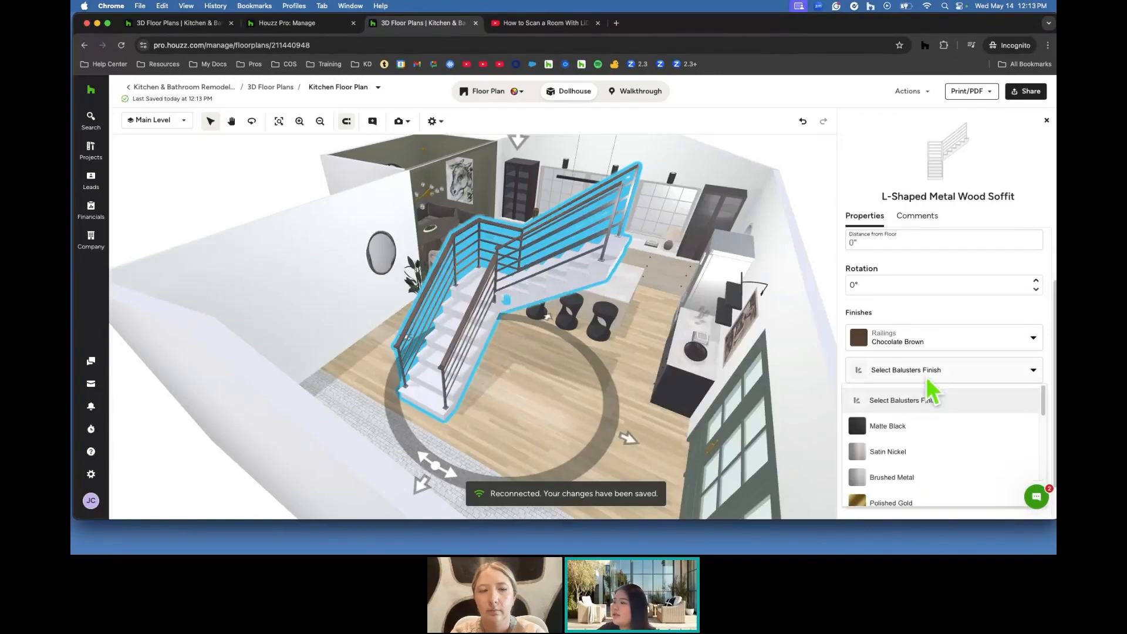
left_click(919, 450)
Set the staircase's risers finish to Honey Brown and its soffit finish to Light Ginger.
left_click(941, 405)
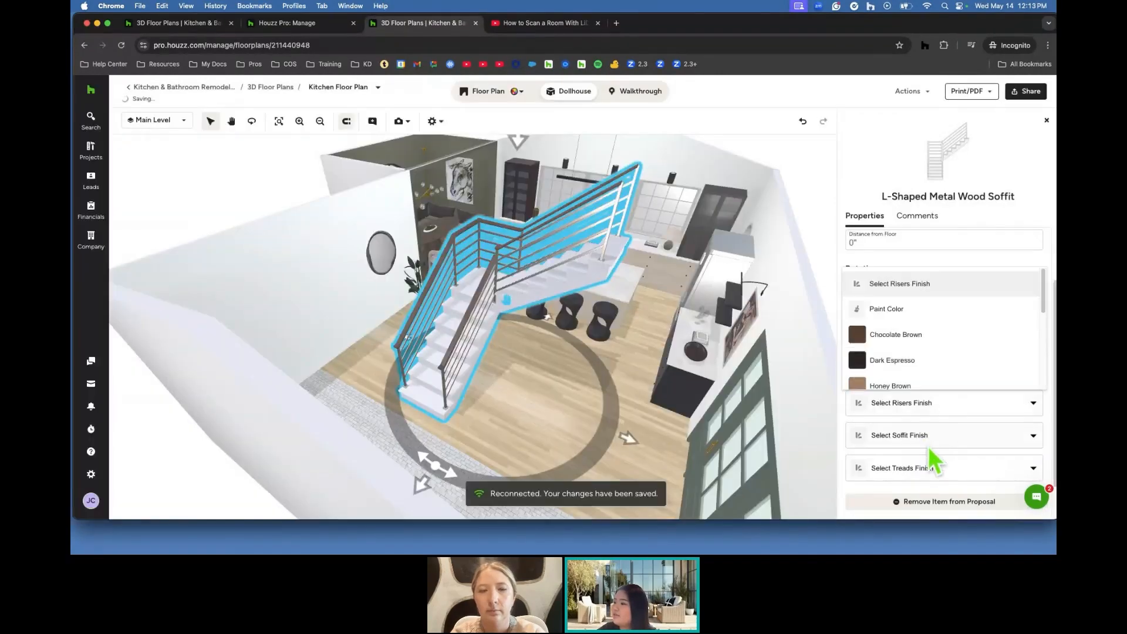
left_click(936, 387)
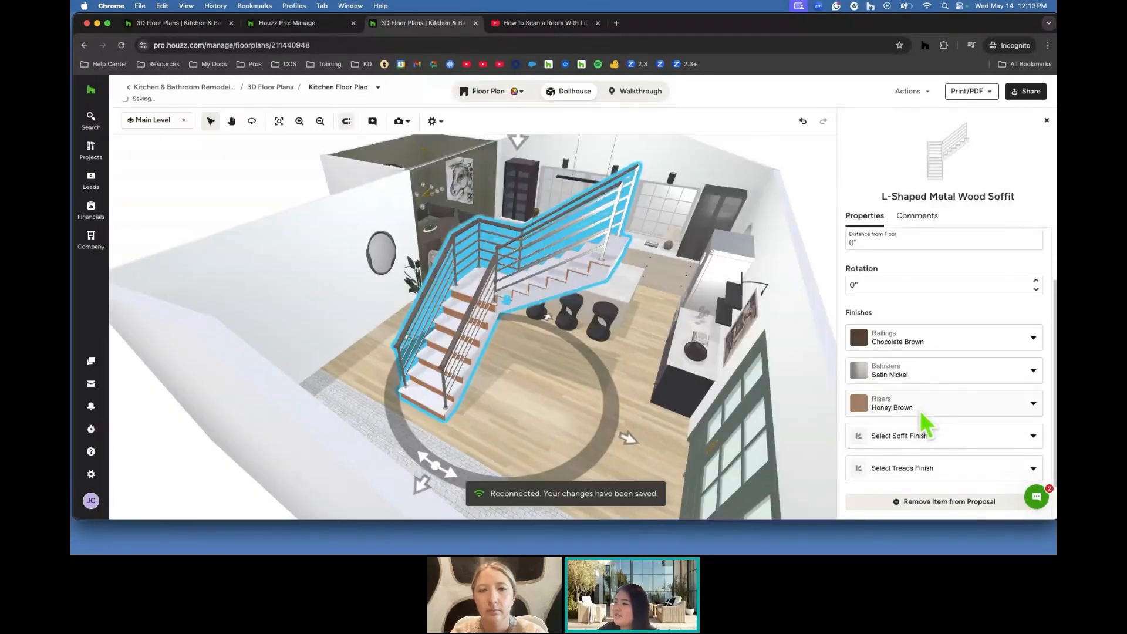
left_click(915, 437)
scroll(933, 399, "down", 1)
left_click(915, 411)
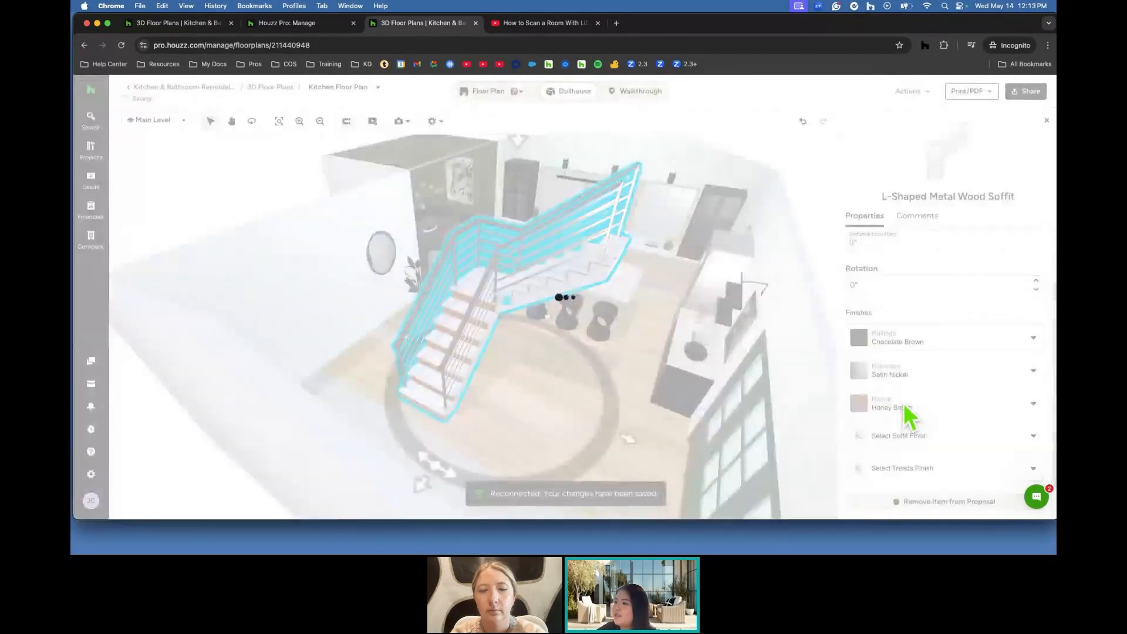
Set the staircase's treads finish to Dark Espresso.
scroll(908, 412, "down", 1)
left_click(910, 431)
scroll(910, 405, "down", 1)
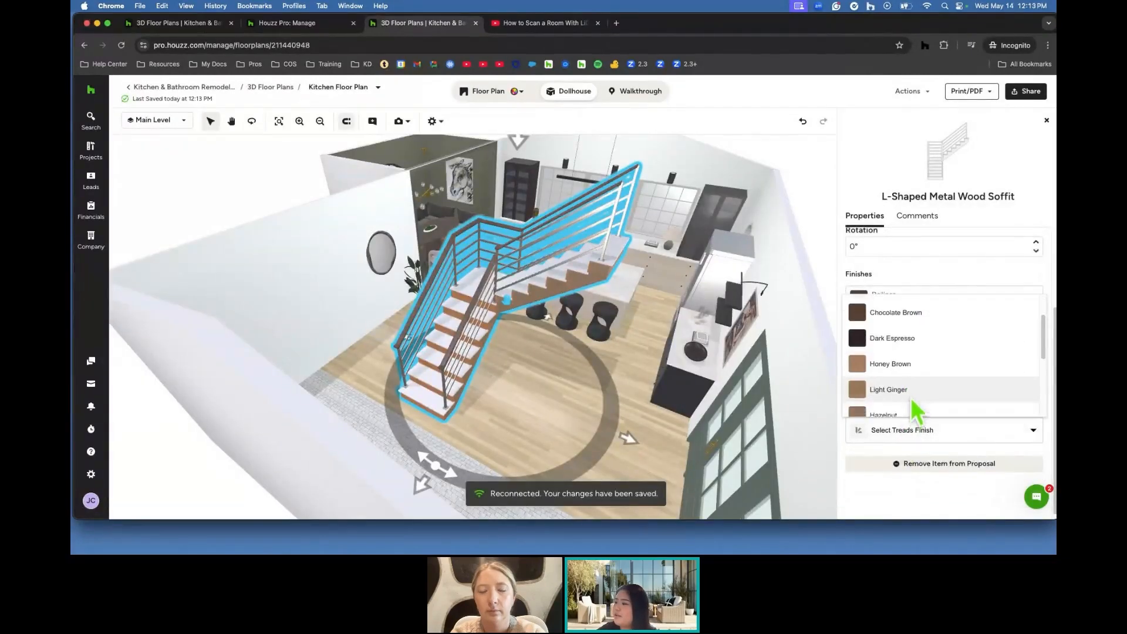
left_click(935, 332)
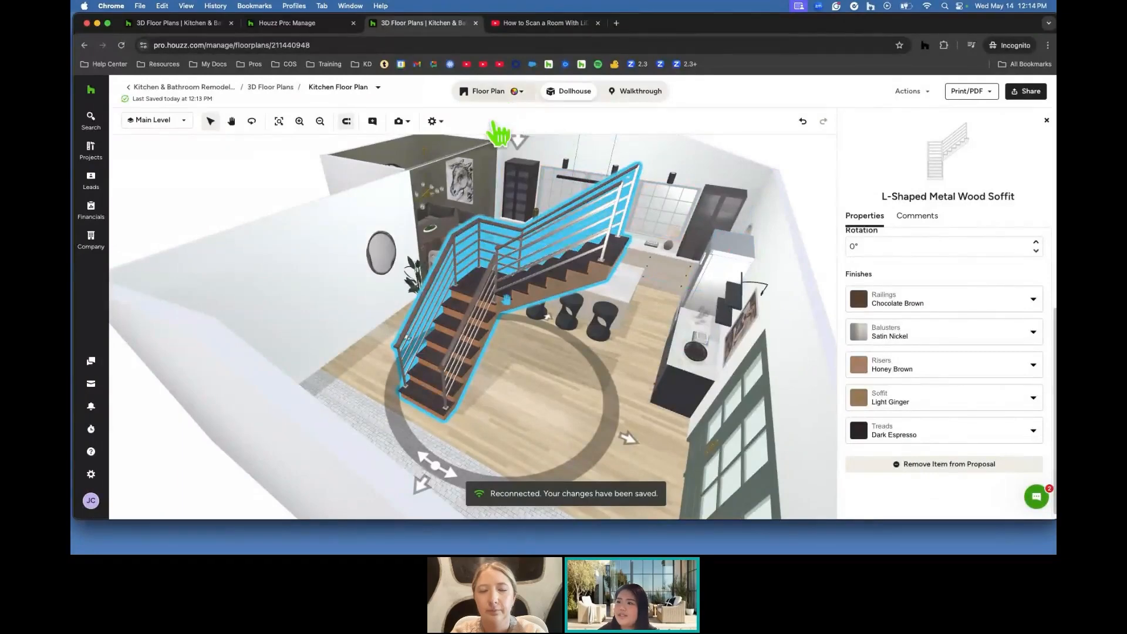
Return to the 2D floor plan, delete the L-shaped staircase and collapse the staircase catalog.
left_click(493, 93)
key("BackSpace")
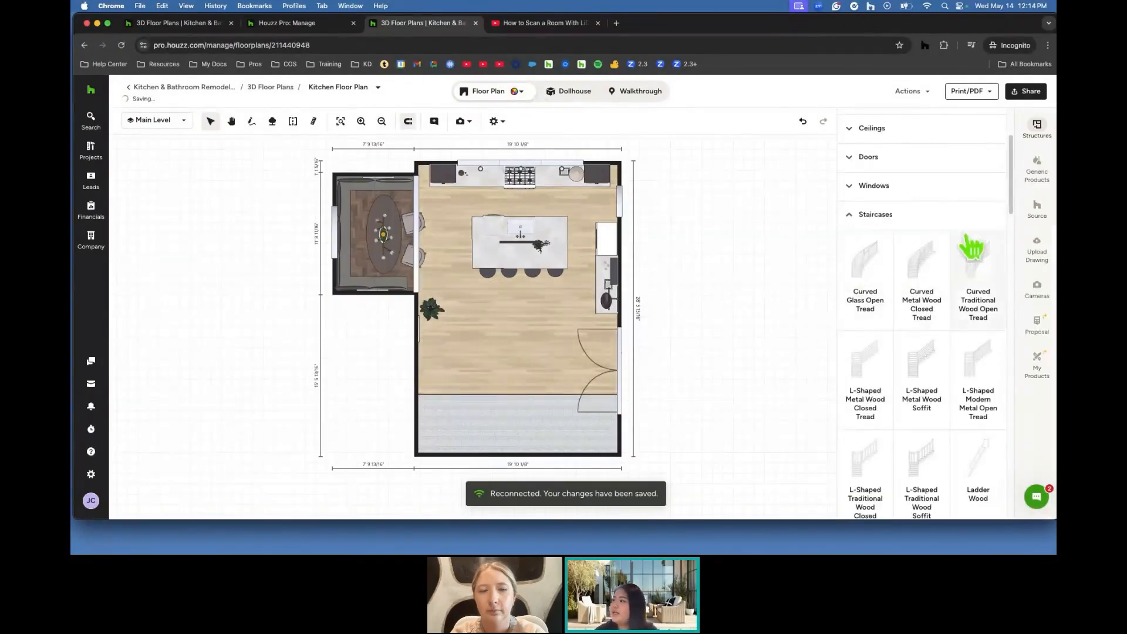
left_click(930, 216)
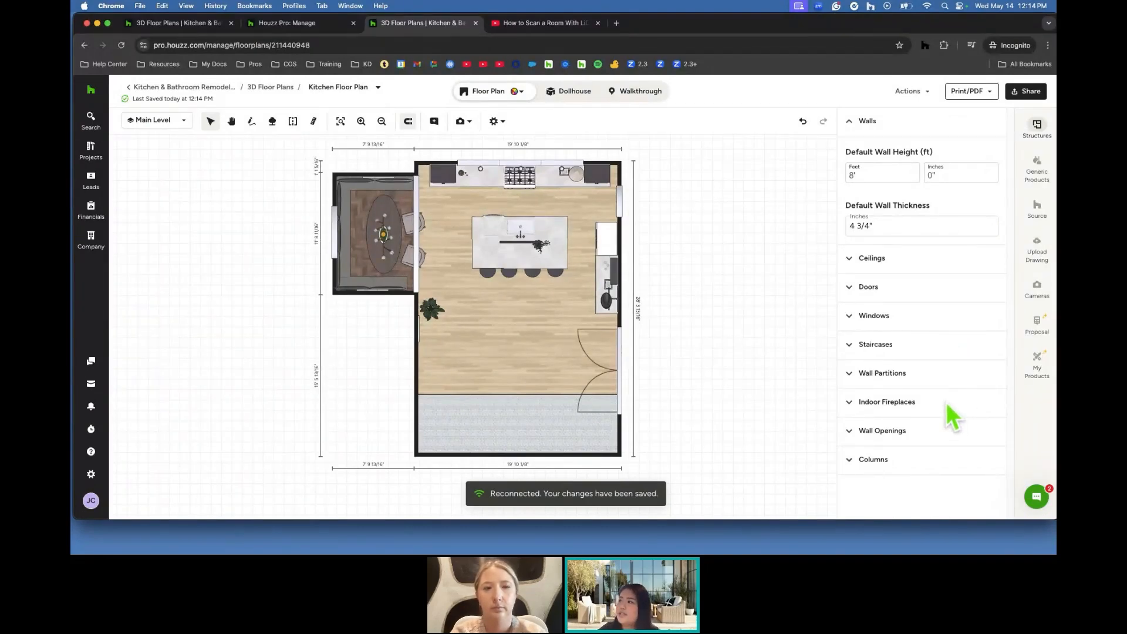
Search the generic products for "cabinet" and place a 2 Door, 2 Drawer Base Cabinet on the open kitchen floor below the island.
left_click(1036, 168)
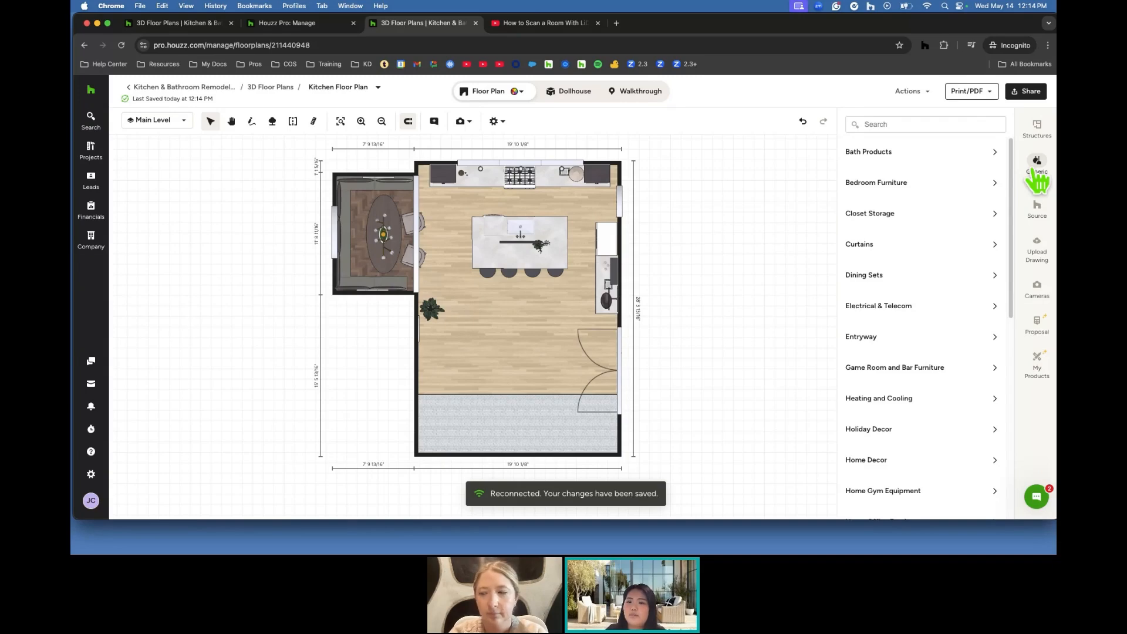
left_click(997, 123)
type("cabinet")
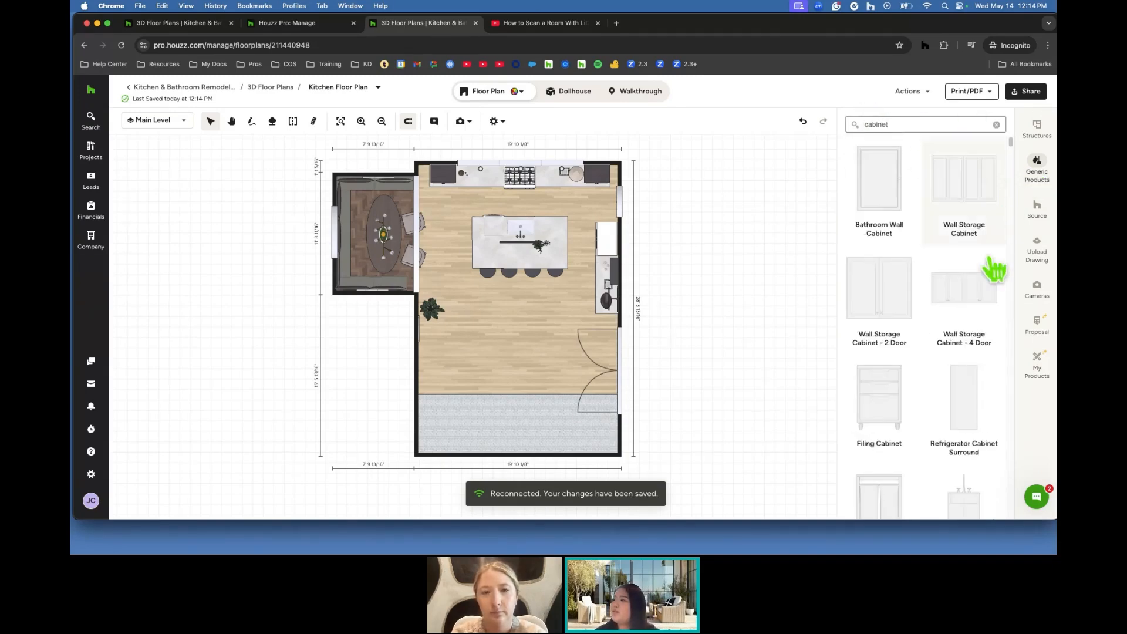
scroll(976, 290, "down", 10)
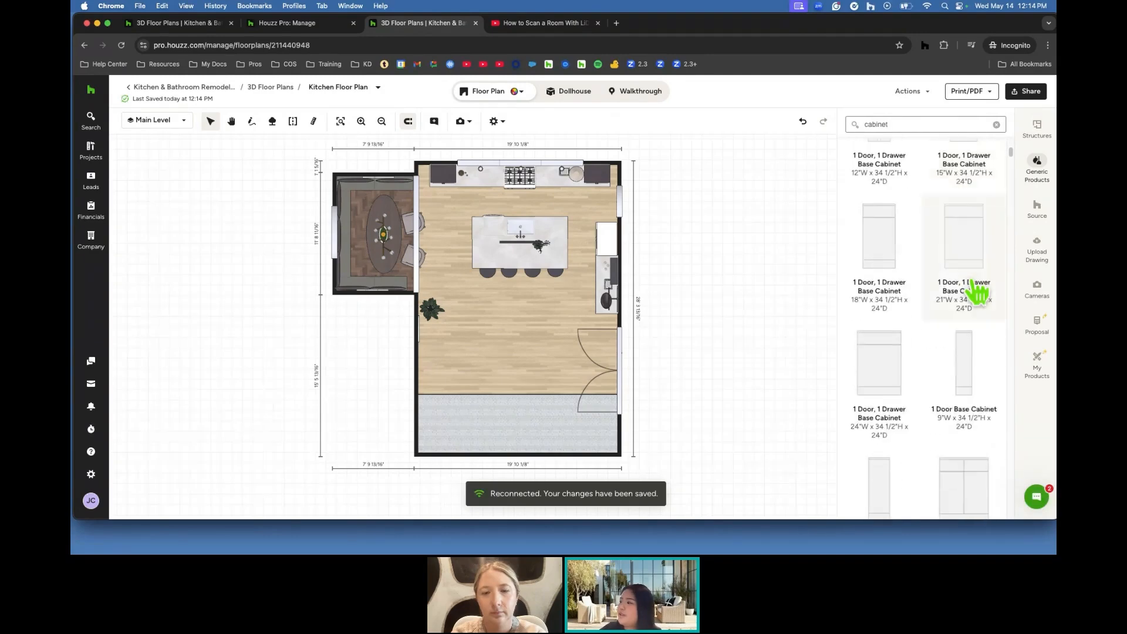
scroll(969, 265, "down", 4)
left_click(966, 286)
left_click(519, 327)
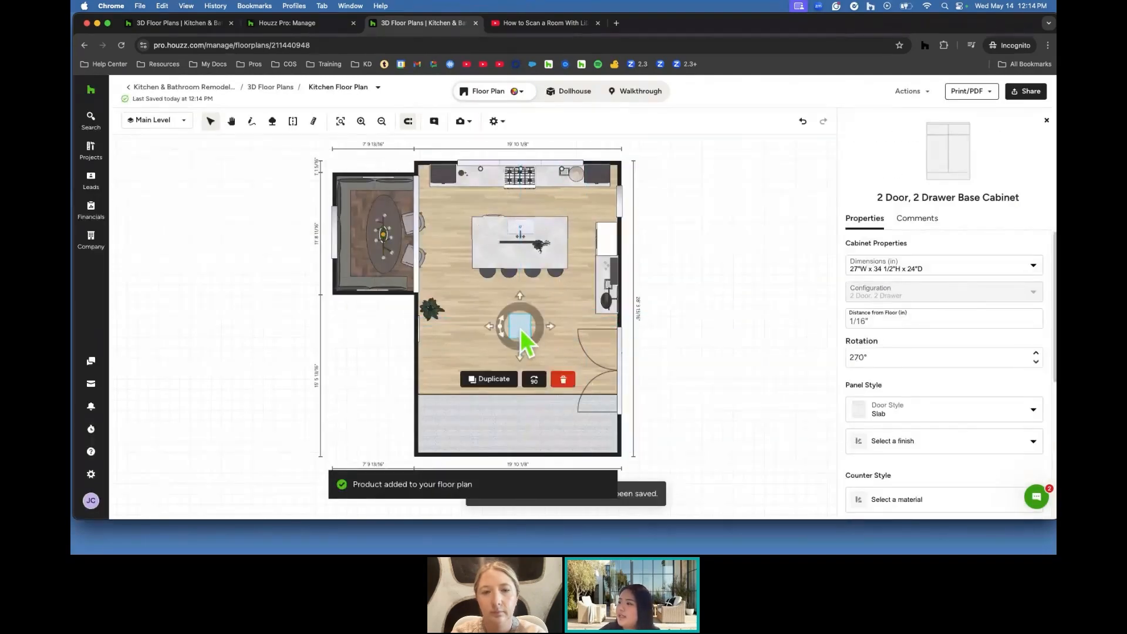
Set the base cabinet's dimensions to 48"W x 34 1/2"H x 24"D.
left_click(1033, 268)
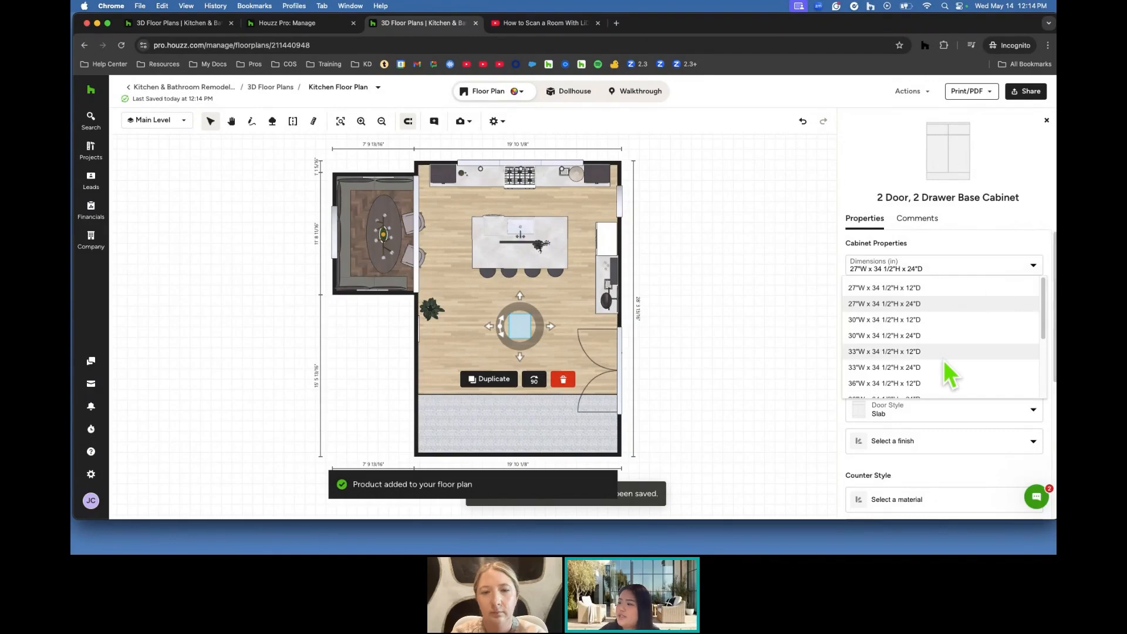
scroll(949, 374, "down", 3)
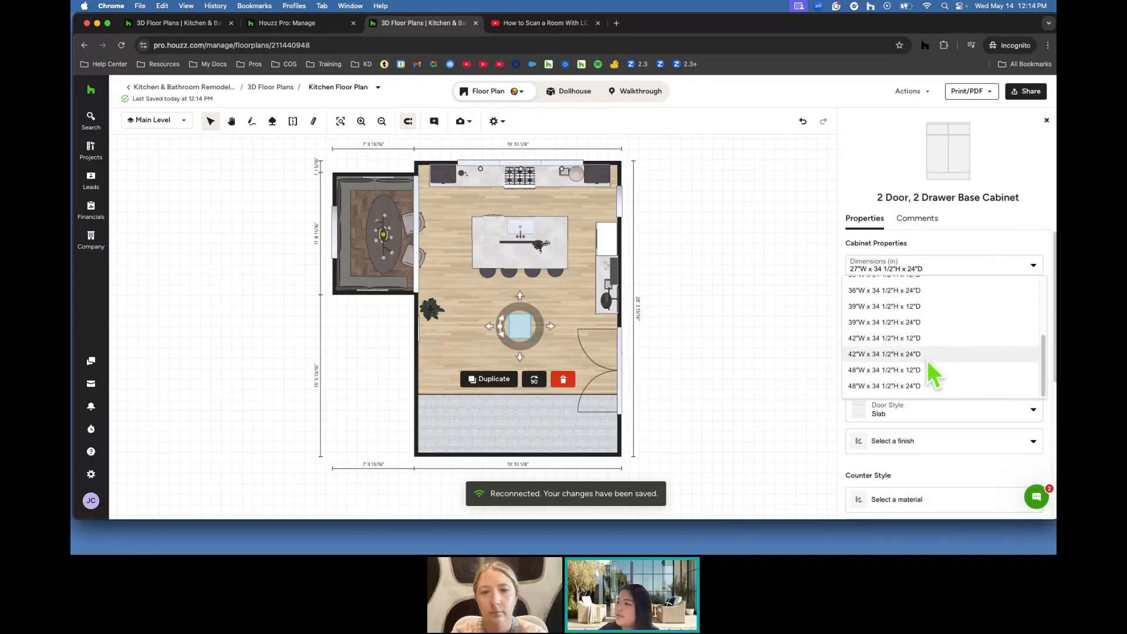
left_click(893, 386)
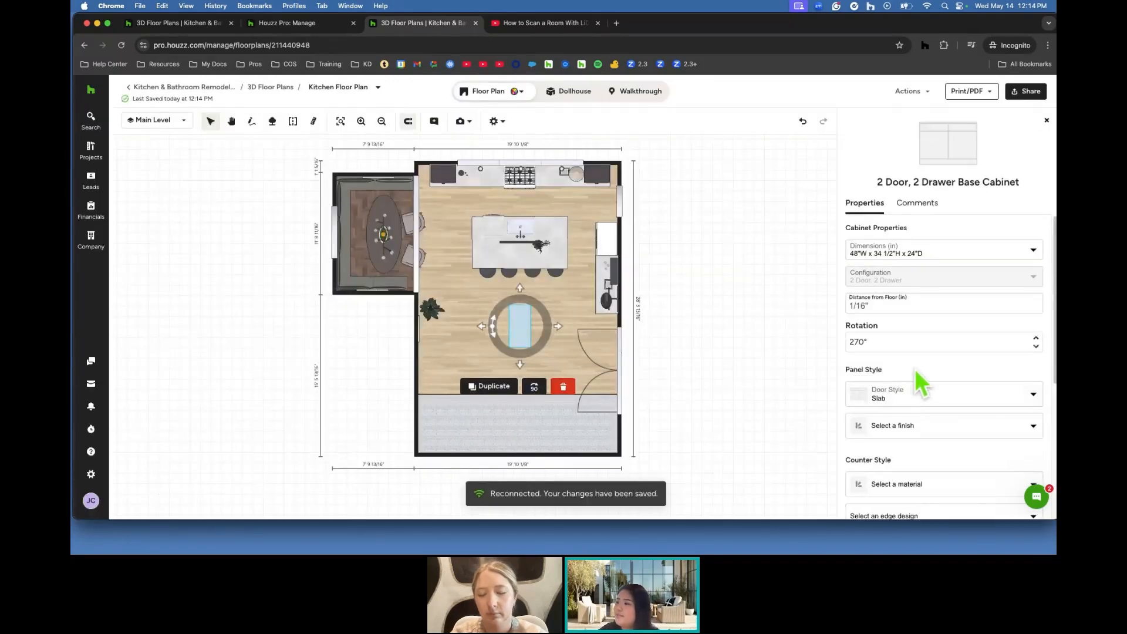
Change the base cabinet's door style to Cathedral Glass.
scroll(942, 325, "down", 5)
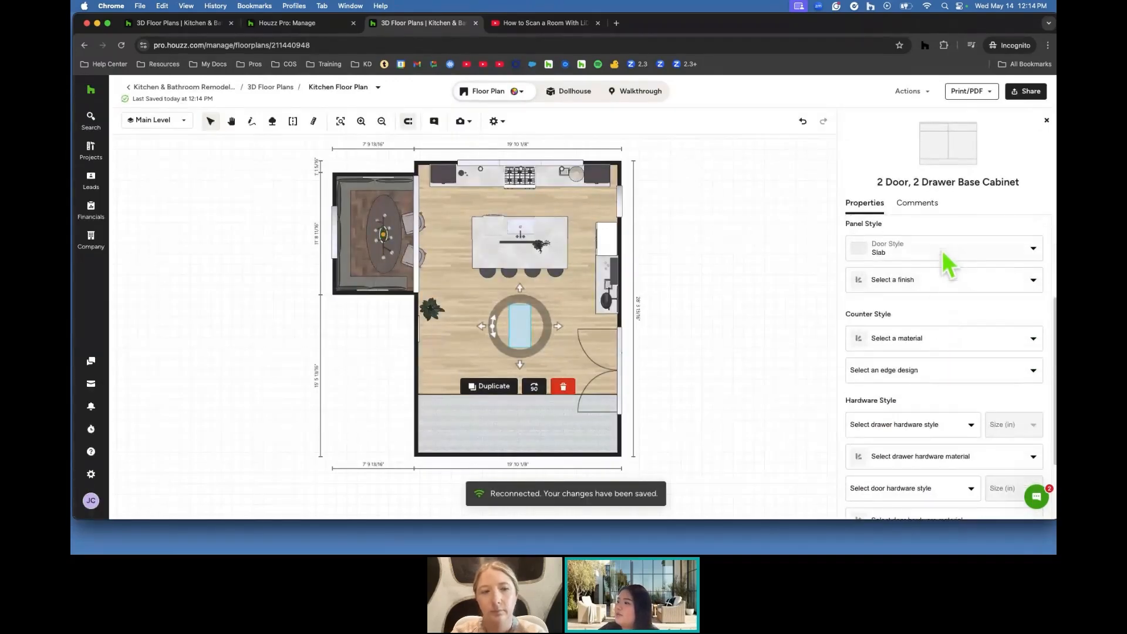
left_click(945, 248)
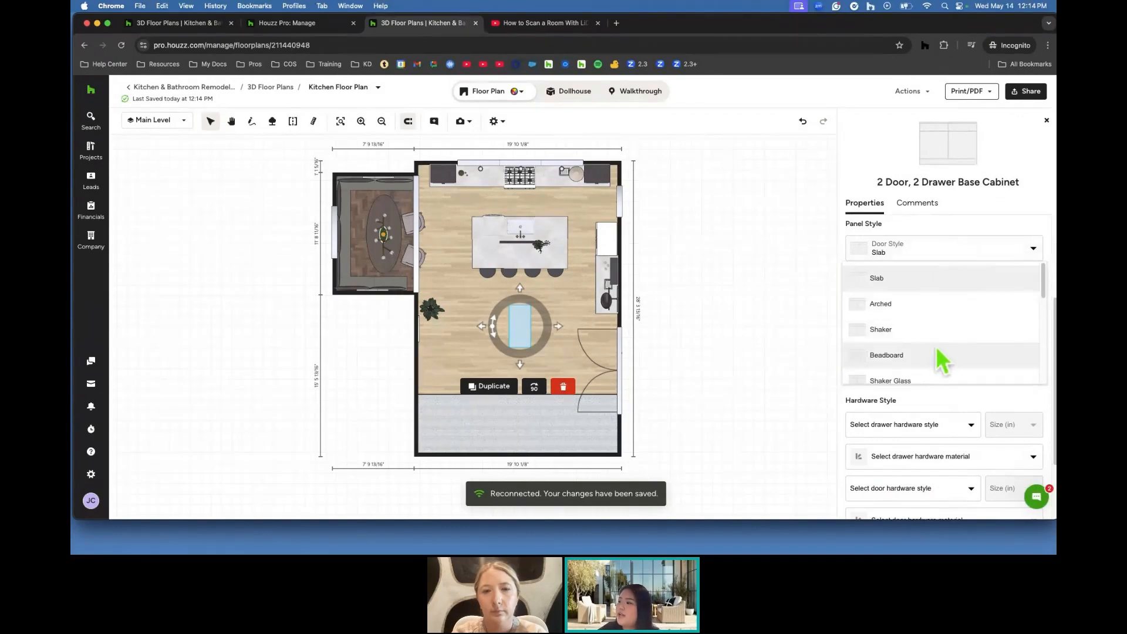
scroll(926, 355, "down", 3)
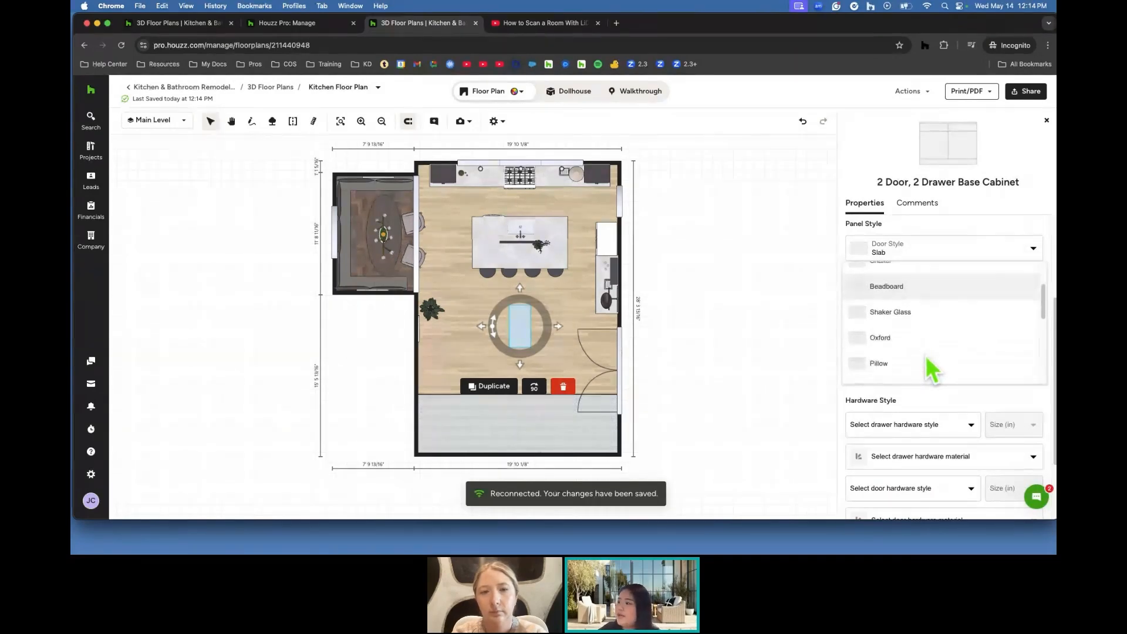
scroll(927, 338, "down", 5)
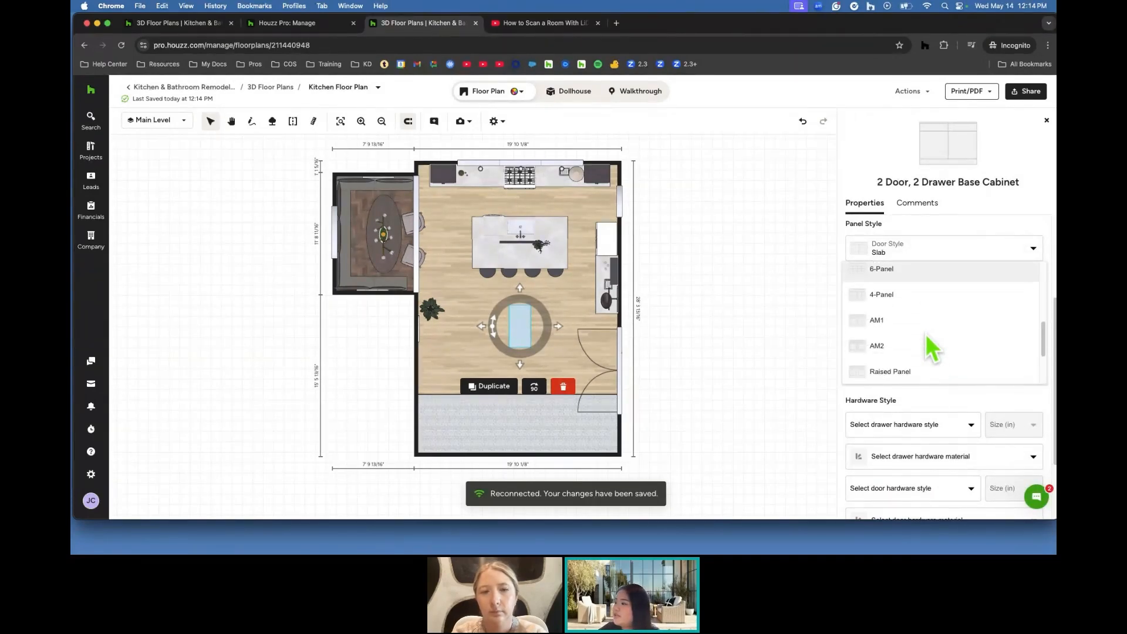
left_click(928, 340)
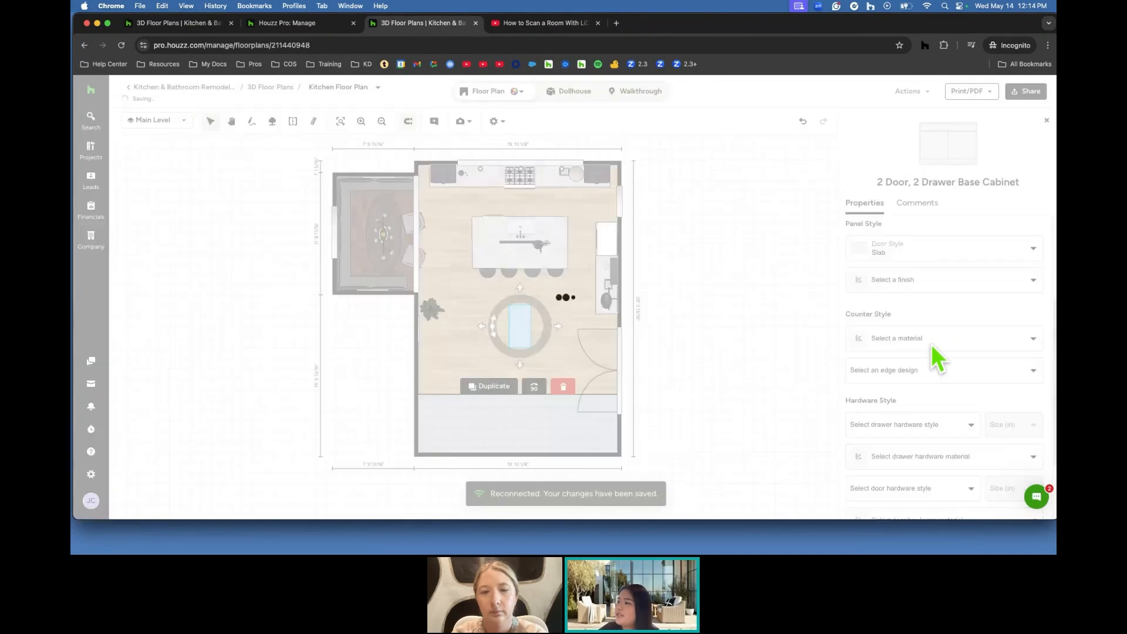
Give the base cabinet an Arctic Fall Marble counter with a Bullnose edge design.
left_click(933, 340)
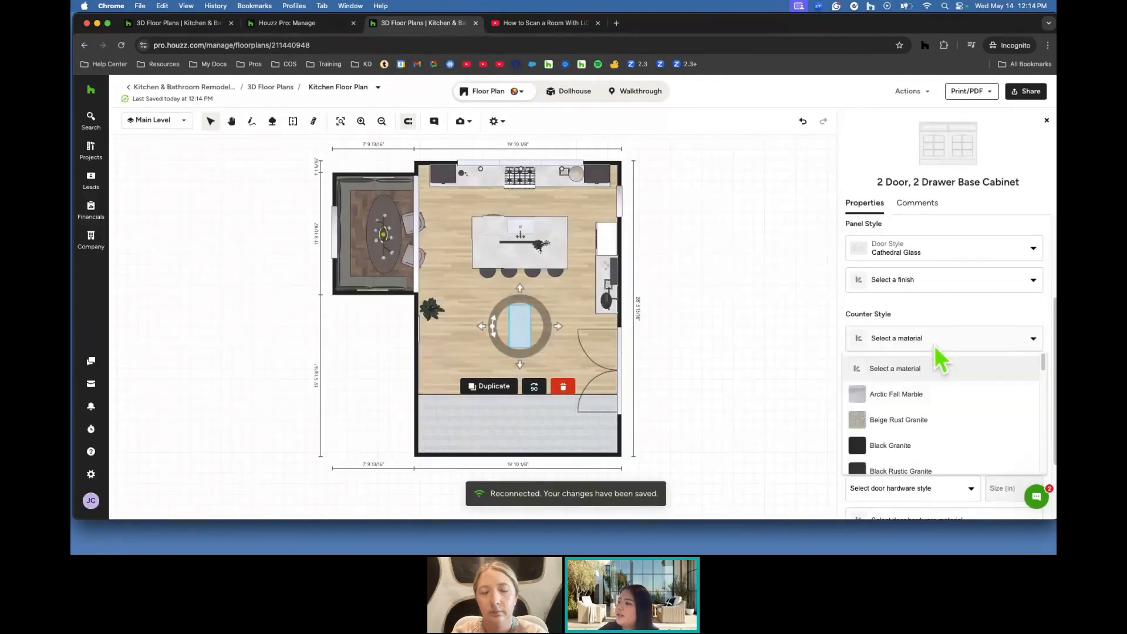
left_click(920, 403)
left_click(921, 379)
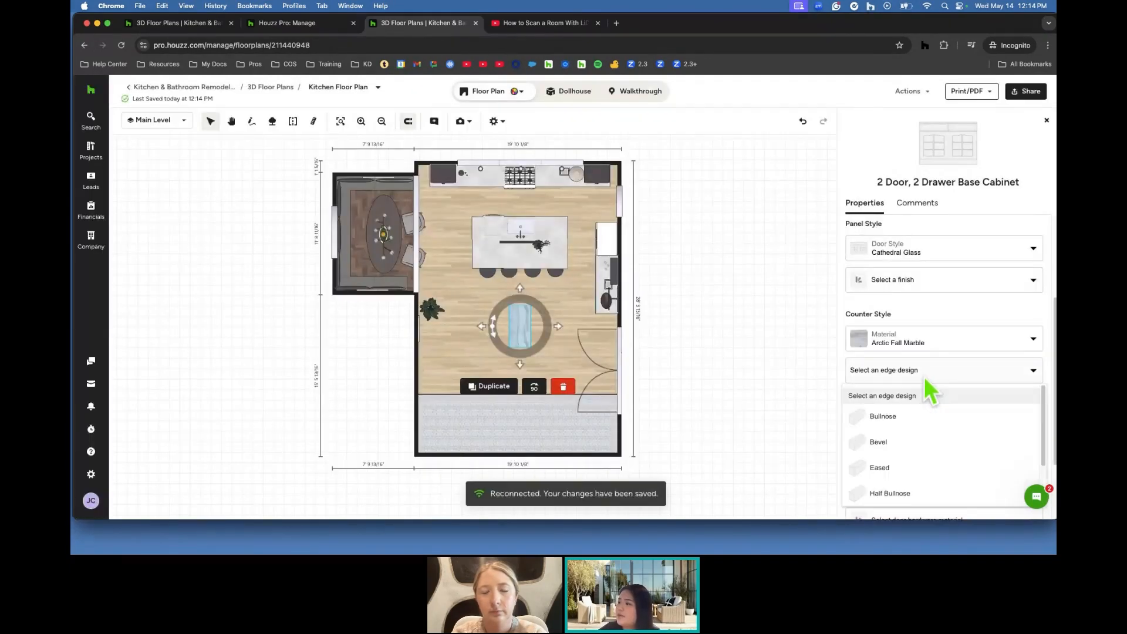
left_click(899, 417)
Set the counter's extended front overhang to 2 inches.
scroll(954, 364, "down", 3)
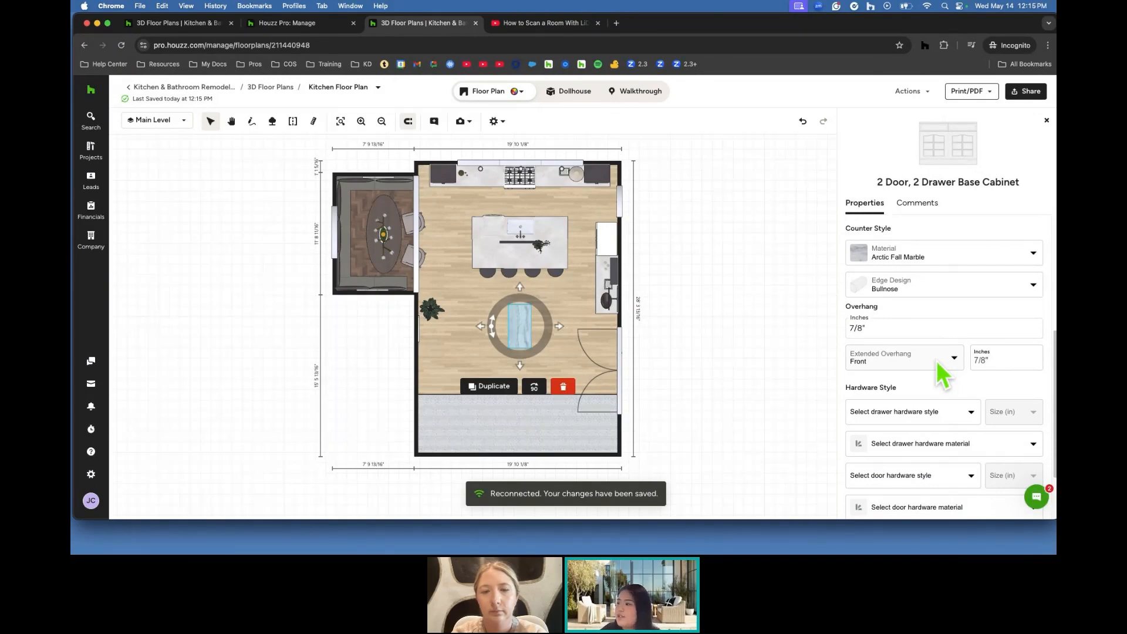
left_click(1015, 358)
type("2")
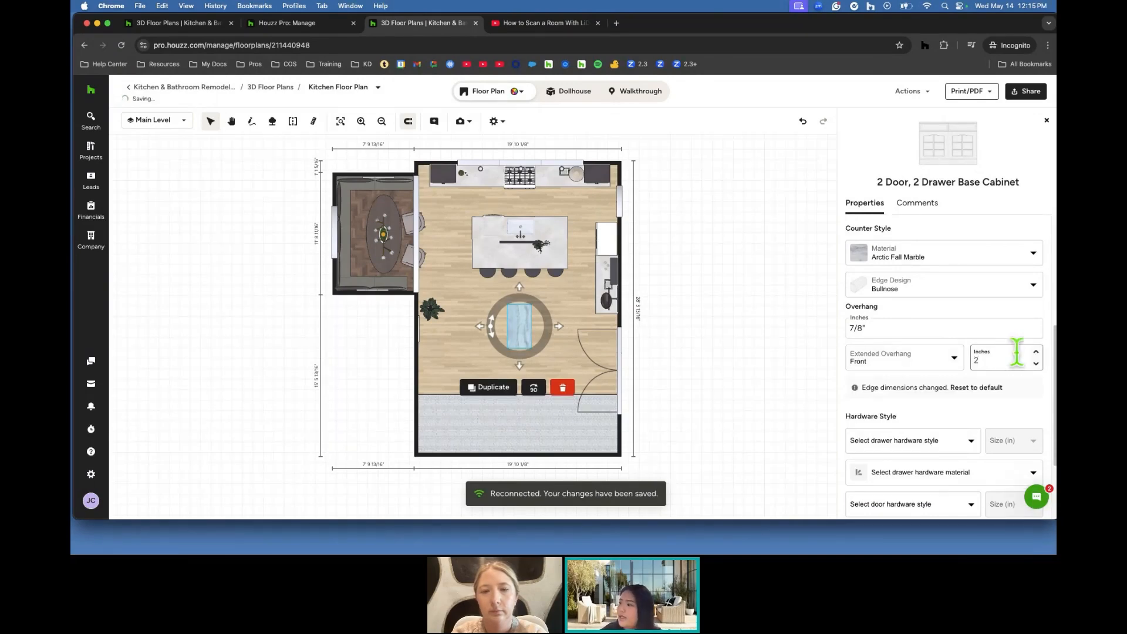
left_click(982, 404)
Set the cabinet's drawer hardware style to Knob - Round with Polished Gold as its material.
scroll(986, 411, "down", 2)
left_click(963, 390)
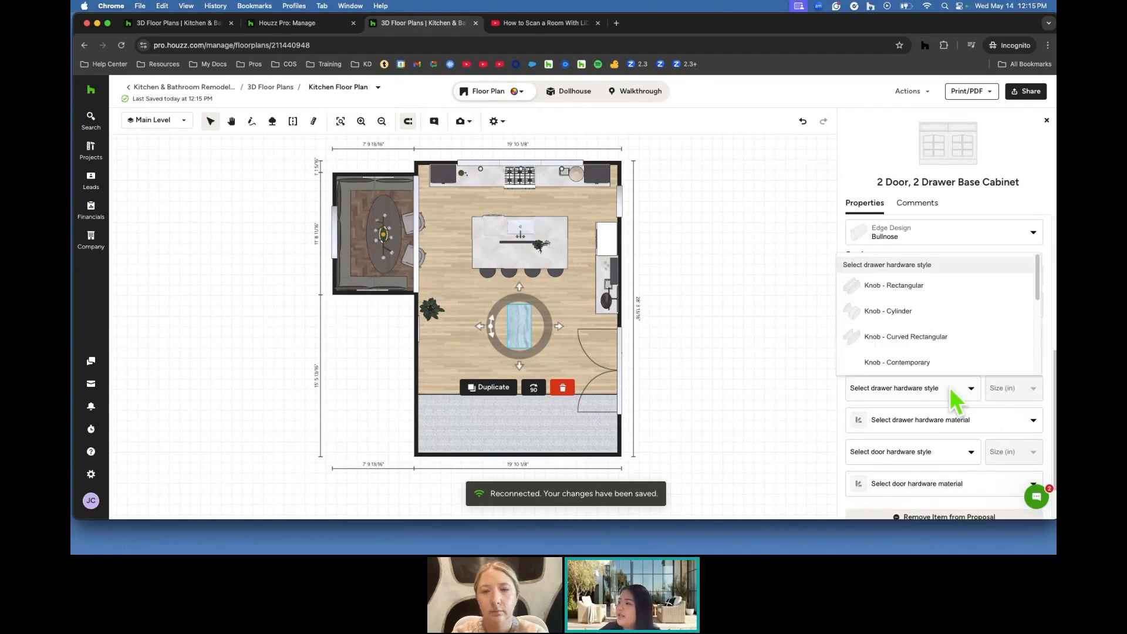
scroll(959, 311, "down", 2)
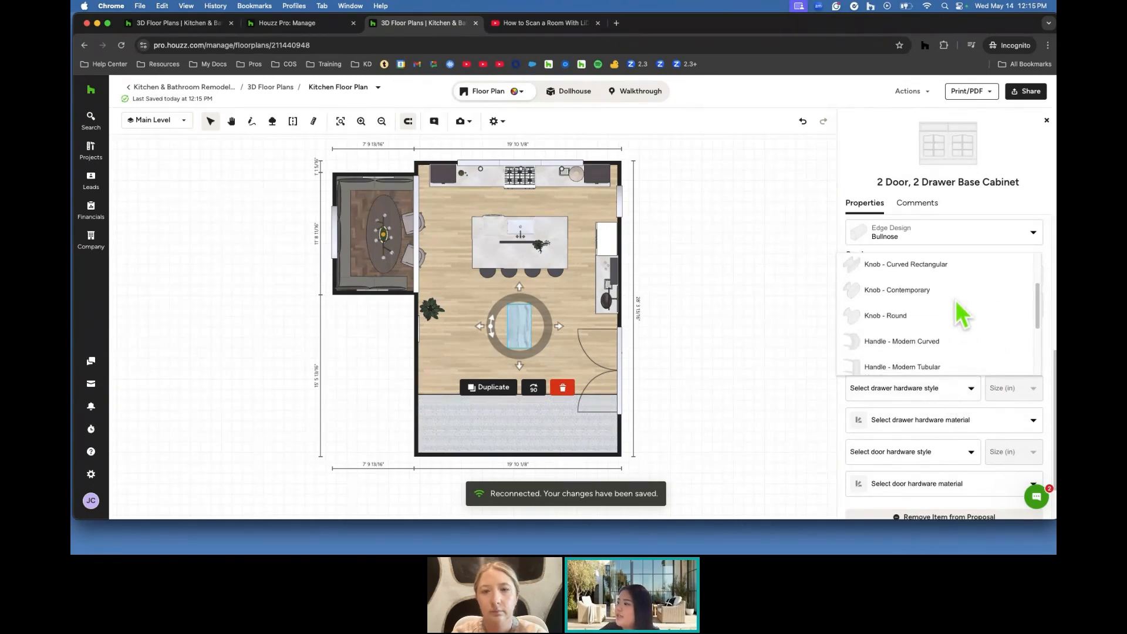
left_click(947, 320)
scroll(953, 399, "down", 2)
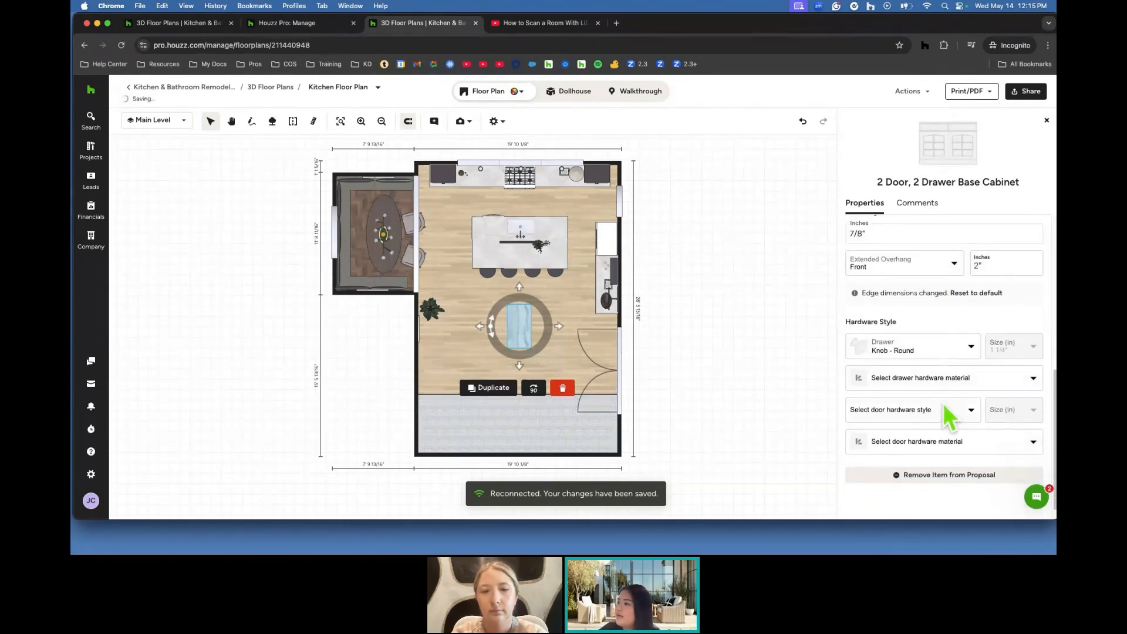
left_click(959, 378)
scroll(962, 440, "down", 2)
left_click(948, 441)
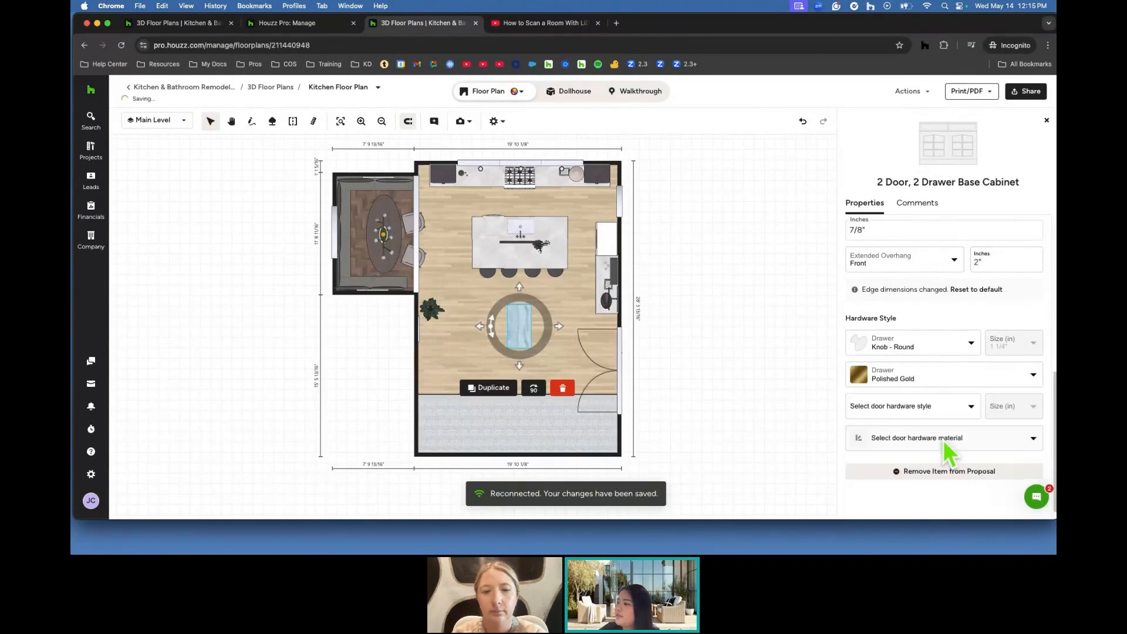
Set the base cabinet's door hardware style to Knob - Cylinder with Polished Gold as its material.
left_click(929, 407)
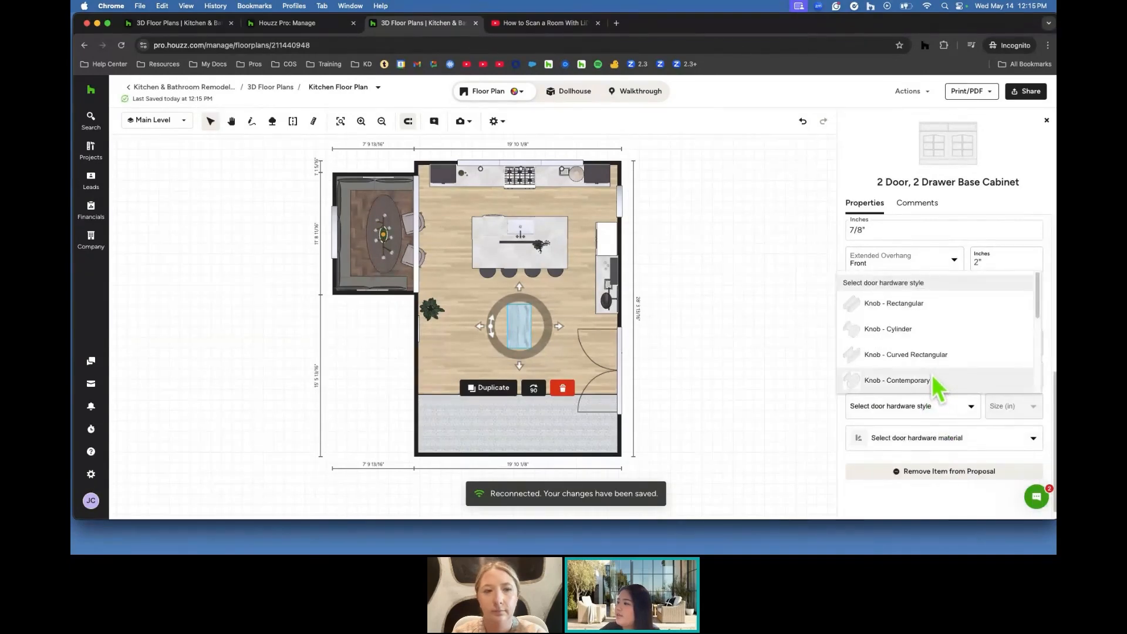
left_click(907, 329)
left_click(923, 437)
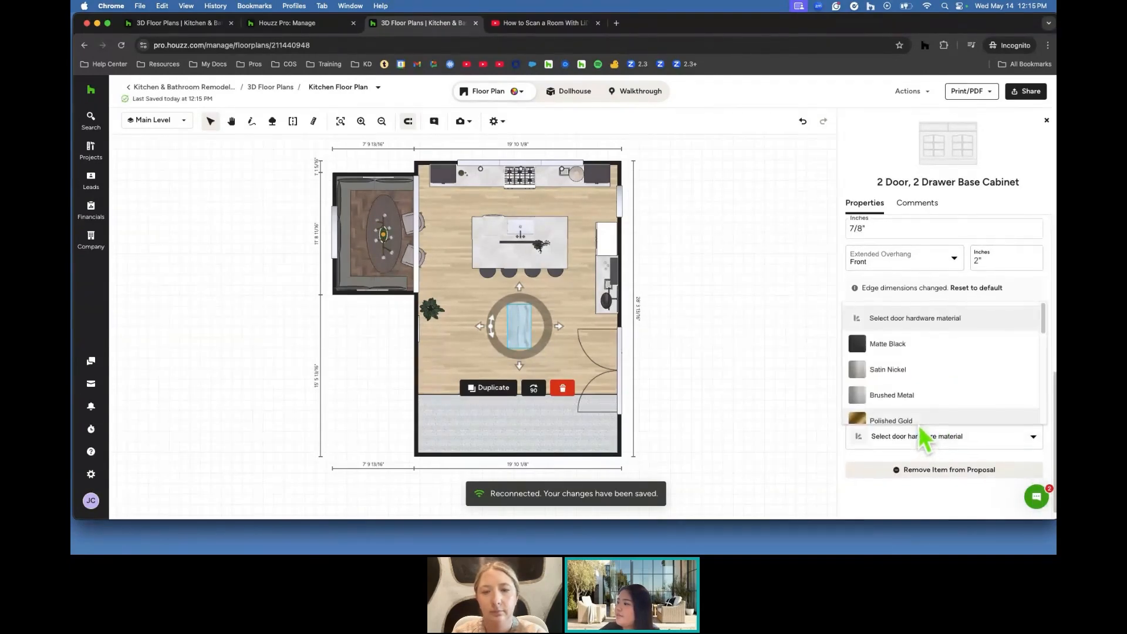
left_click(921, 421)
Check the cabinet in the Walkthrough view, and in the floor plan turn it to 0° and move it beside the plant.
left_click(635, 92)
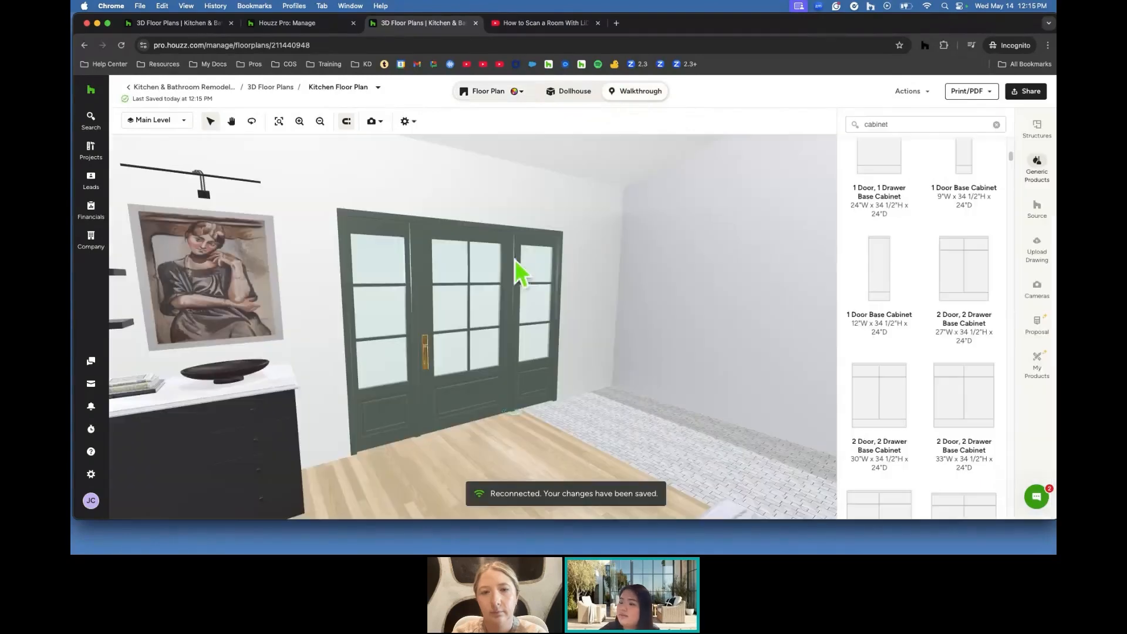
left_click_drag(470, 352, 659, 322)
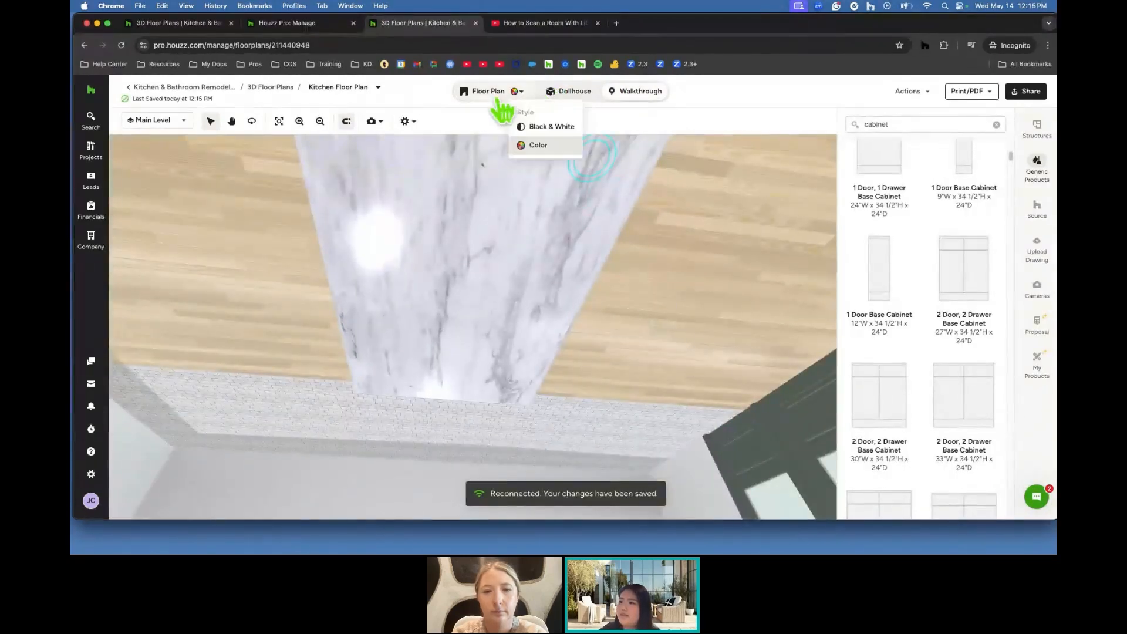
left_click(524, 95)
left_click_drag(531, 336, 524, 313)
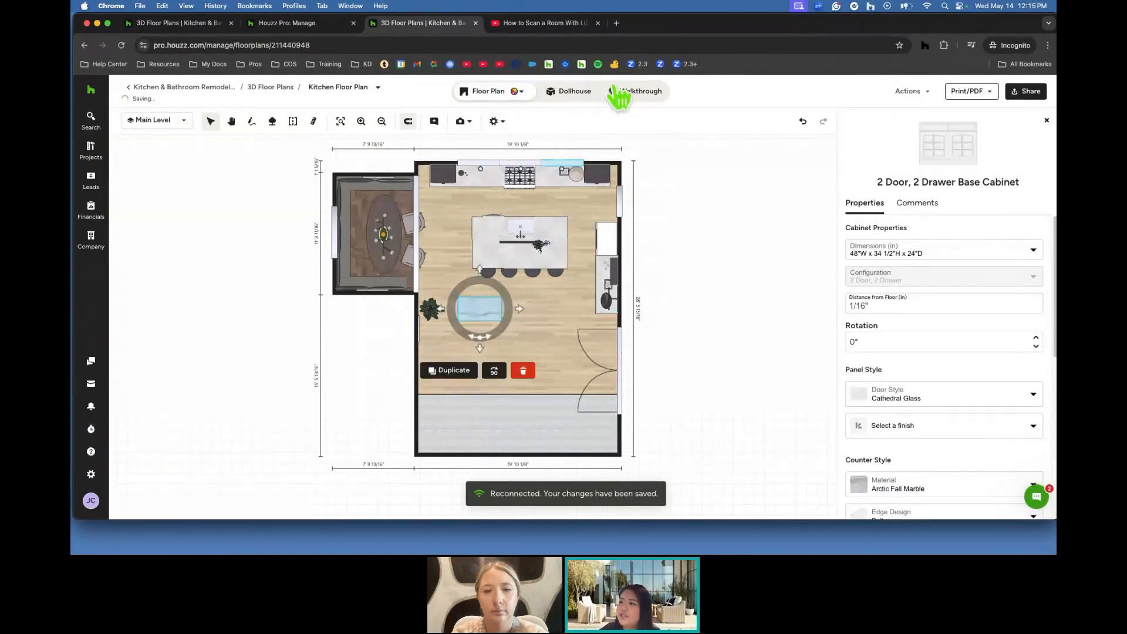
Reload the floor plan and walk through the kitchen in the Walkthrough view to examine the customized base cabinet.
left_click(622, 92)
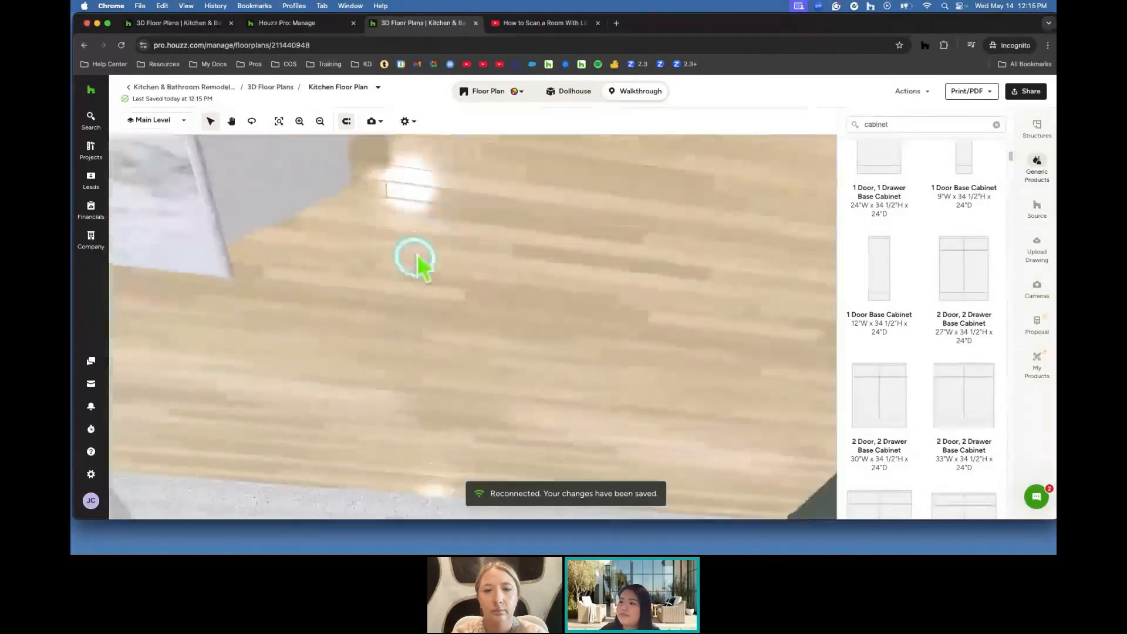
left_click(121, 46)
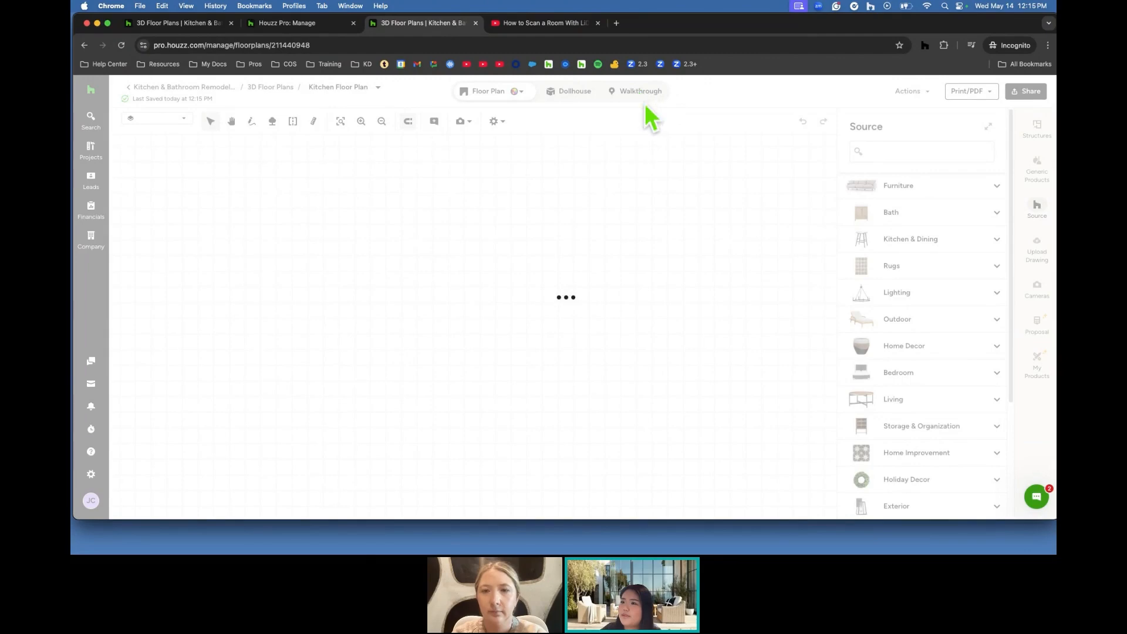
left_click(620, 94)
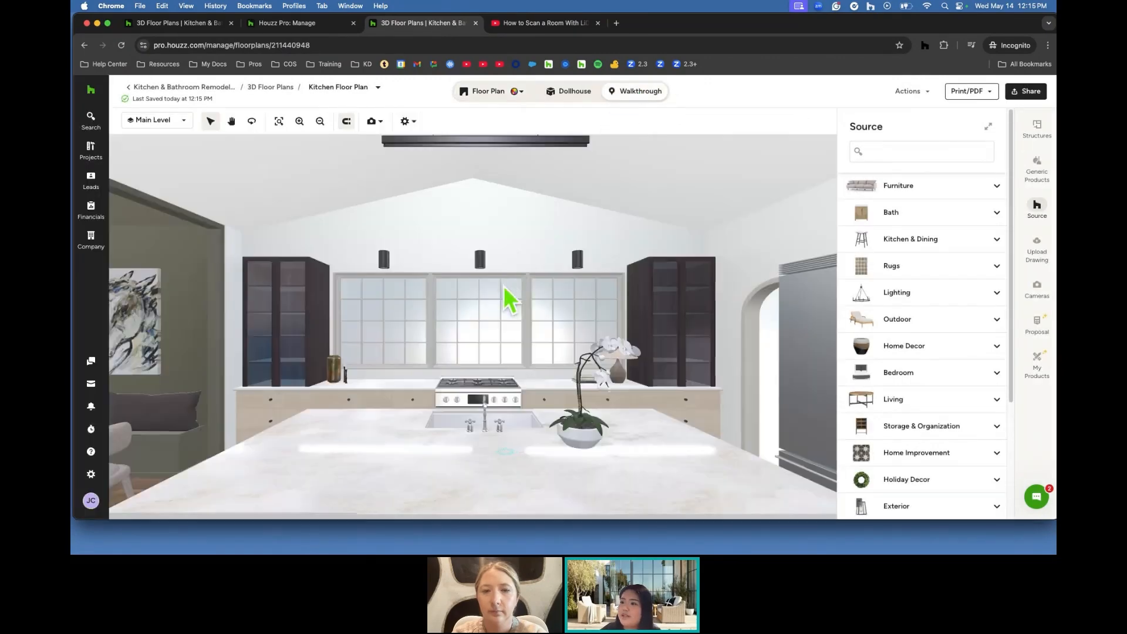
mouse_move(404, 291)
left_mouse_down()
mouse_move(504, 287)
mouse_move(606, 302)
left_mouse_up()
left_click_drag(363, 339, 513, 297)
left_click(375, 402)
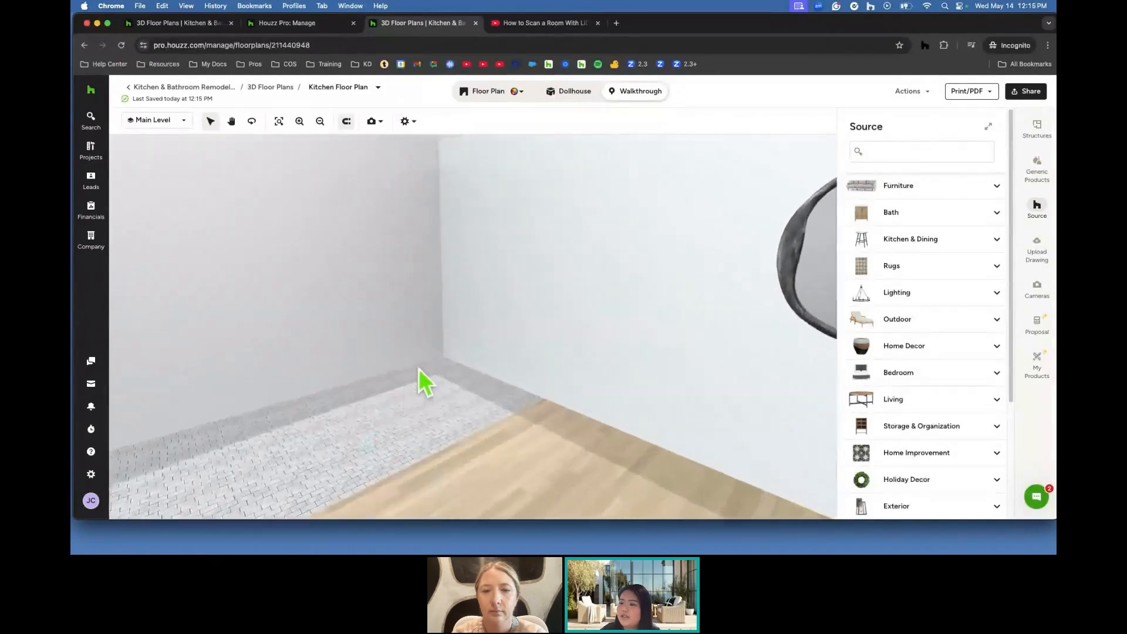
left_click_drag(419, 369, 241, 396)
left_click_drag(522, 340, 350, 335)
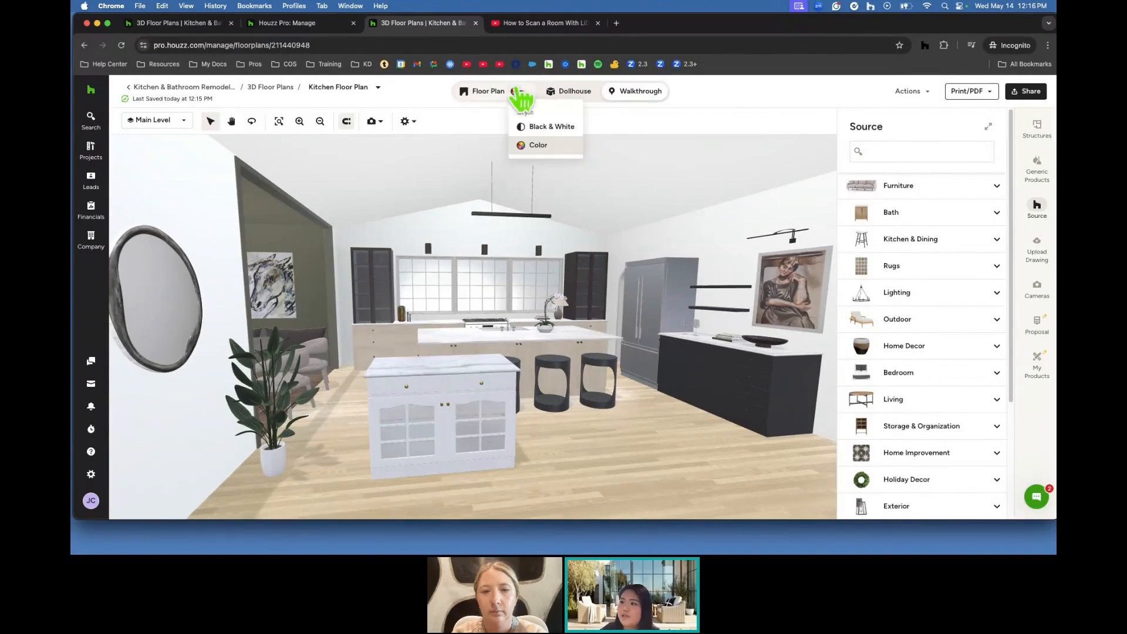
In the floor plan, select the marble-topped base cabinet together with the range wall's base cabinets to view their shared properties.
left_click(488, 90)
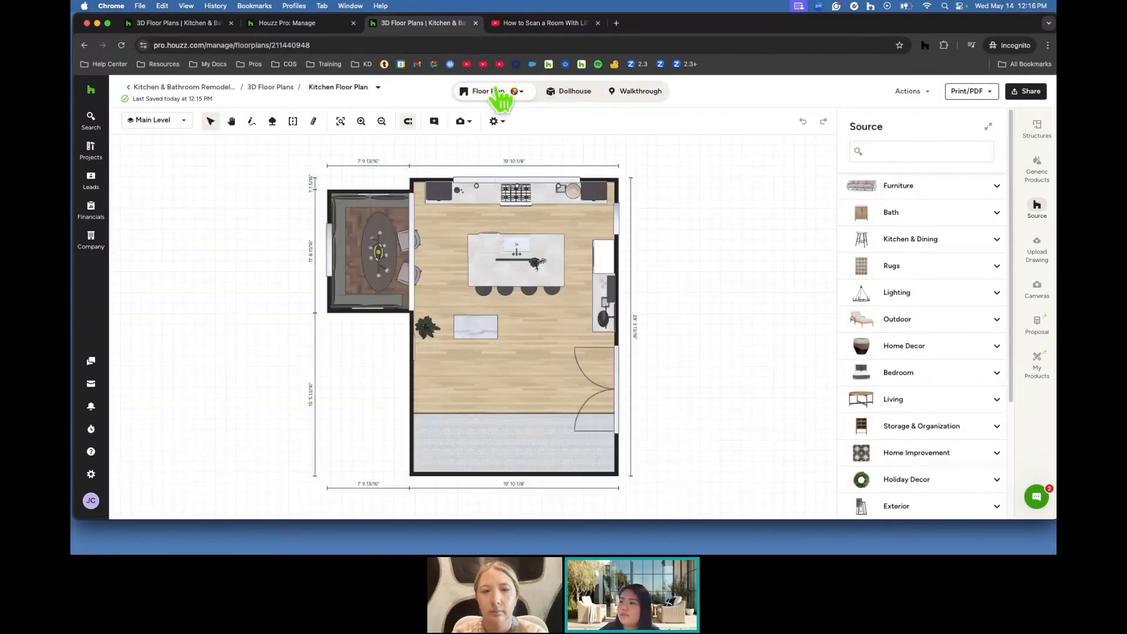
left_click(481, 328)
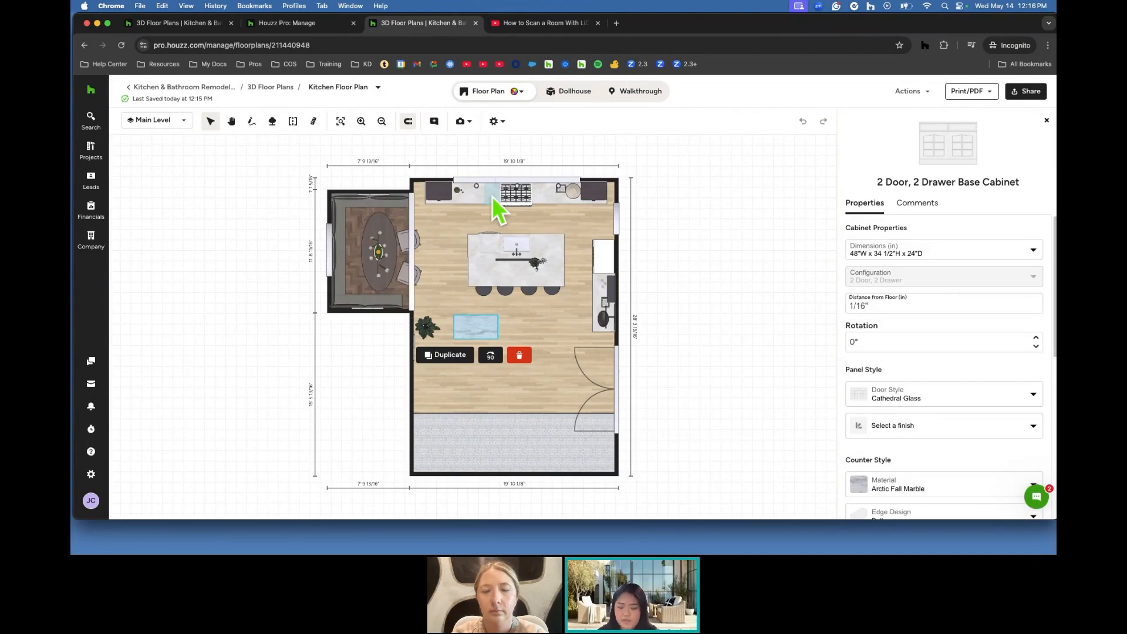
left_click(493, 196, "shift")
left_click(478, 197, "shift")
left_click(537, 199, "shift")
left_click(551, 196, "shift")
left_click(544, 198, "shift")
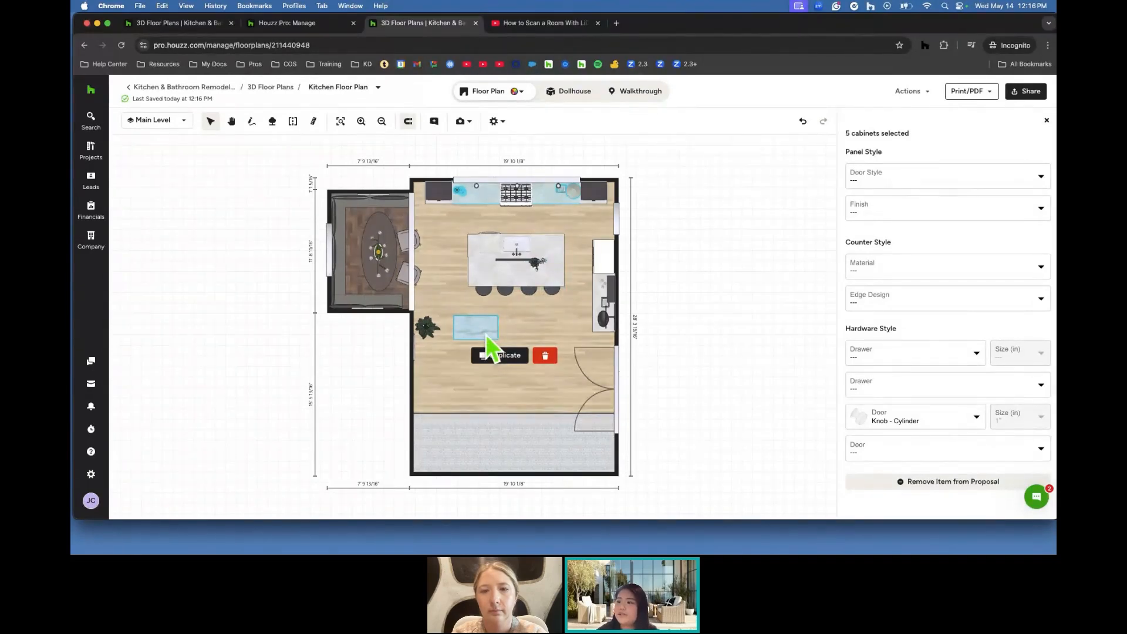
left_click(683, 325)
Move the marble-topped base cabinet between the island and the range wall, and show the plan in the Dollhouse view.
left_click(479, 338)
left_click_drag(479, 335, 483, 197)
left_click(569, 91)
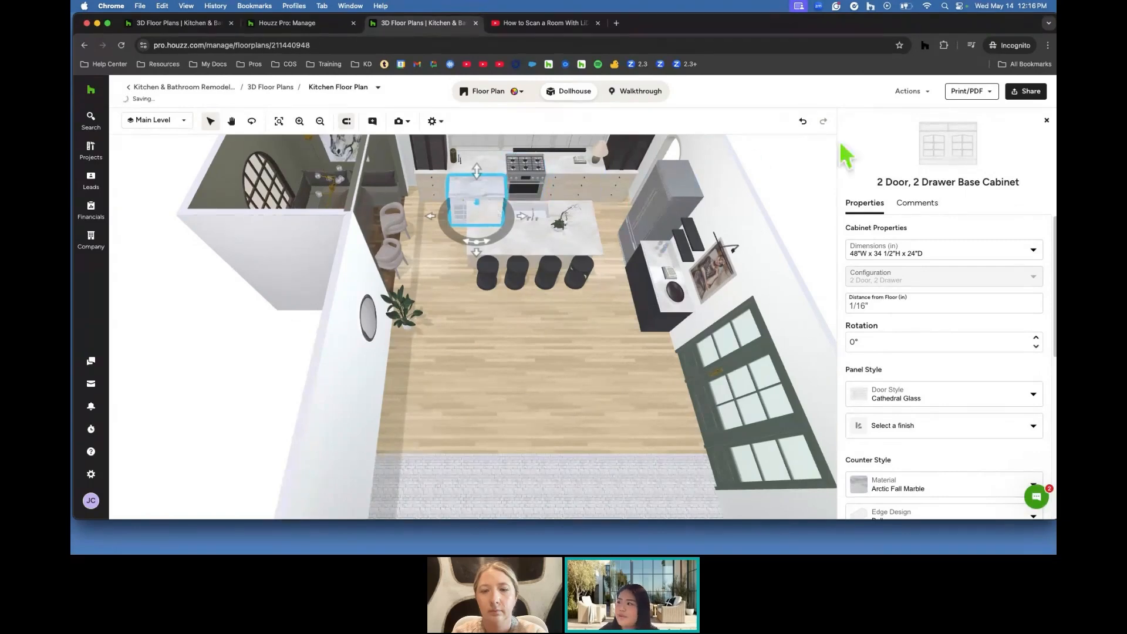
left_click(1046, 121)
Add the Bahia Bath Vanity, Oak, 84" from the Source catalog's Furniture category to the kitchen.
left_click(1037, 167)
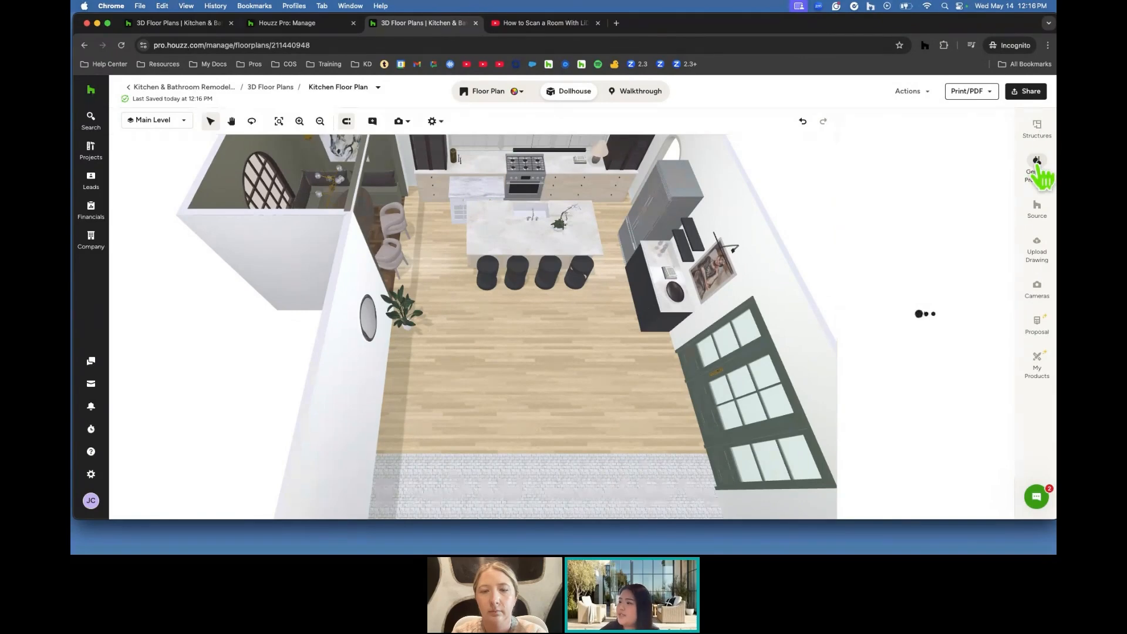
left_click(1036, 205)
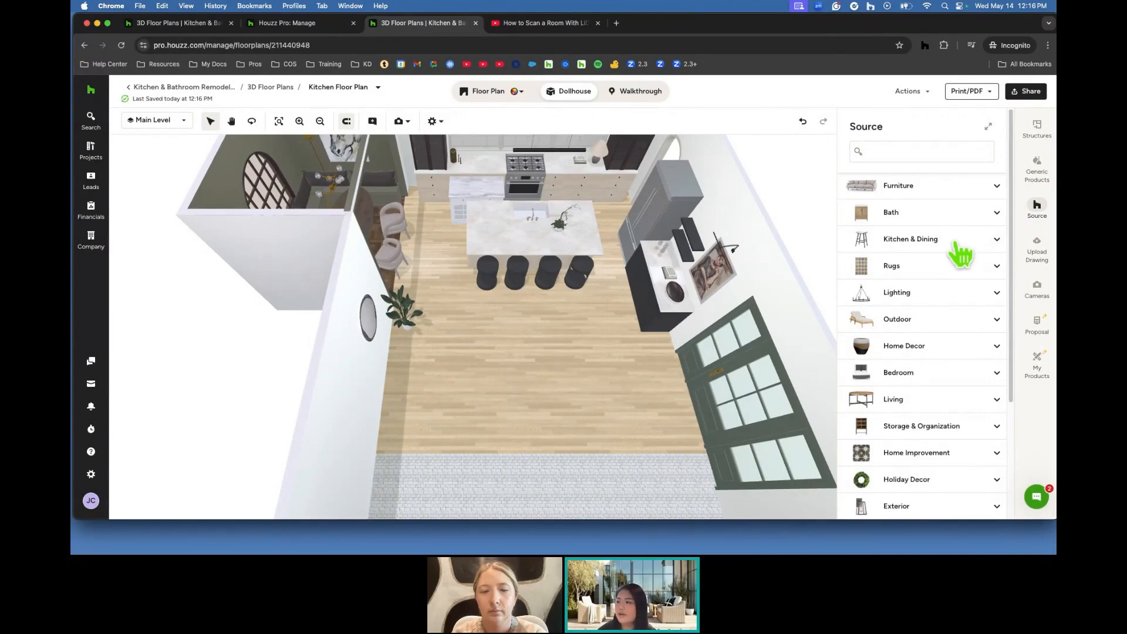
left_click(925, 189)
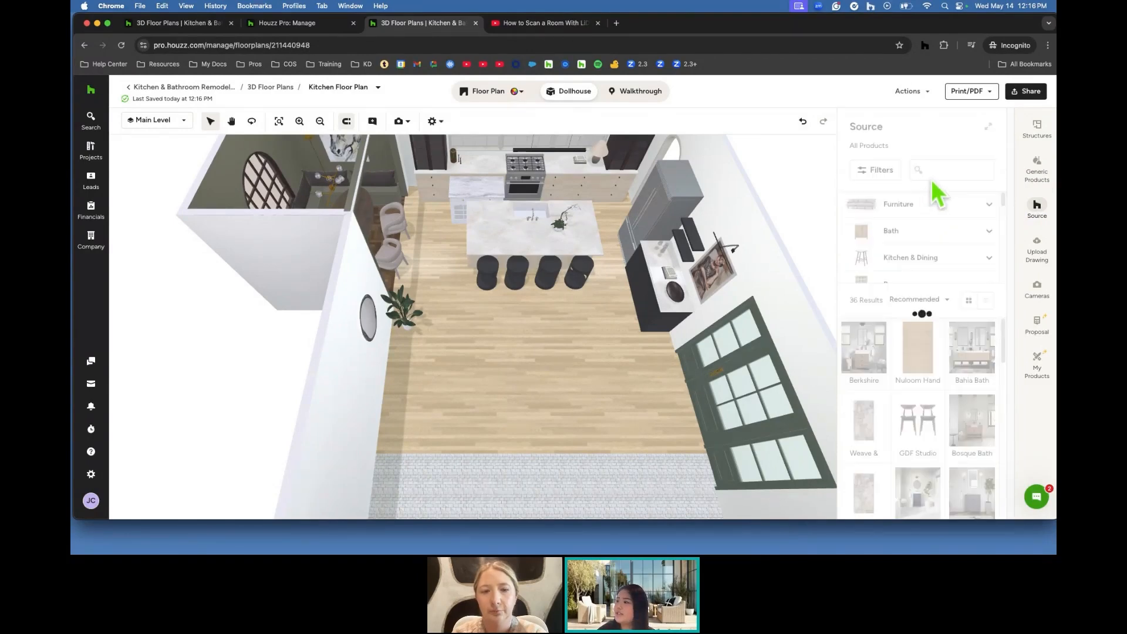
scroll(935, 387, "down", 1)
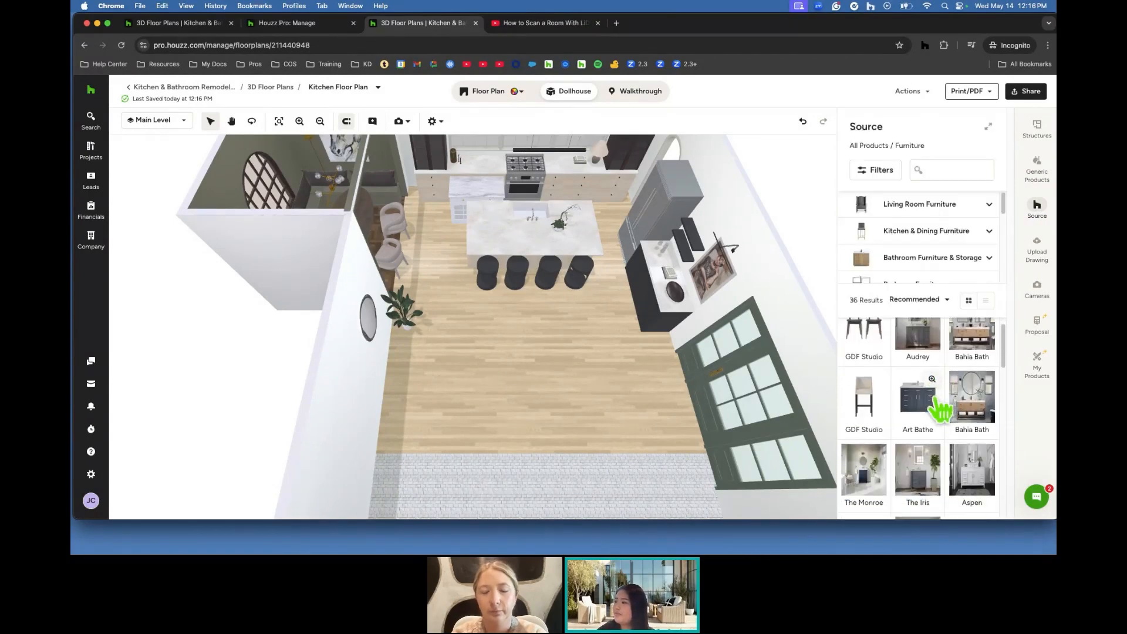
left_click(973, 345)
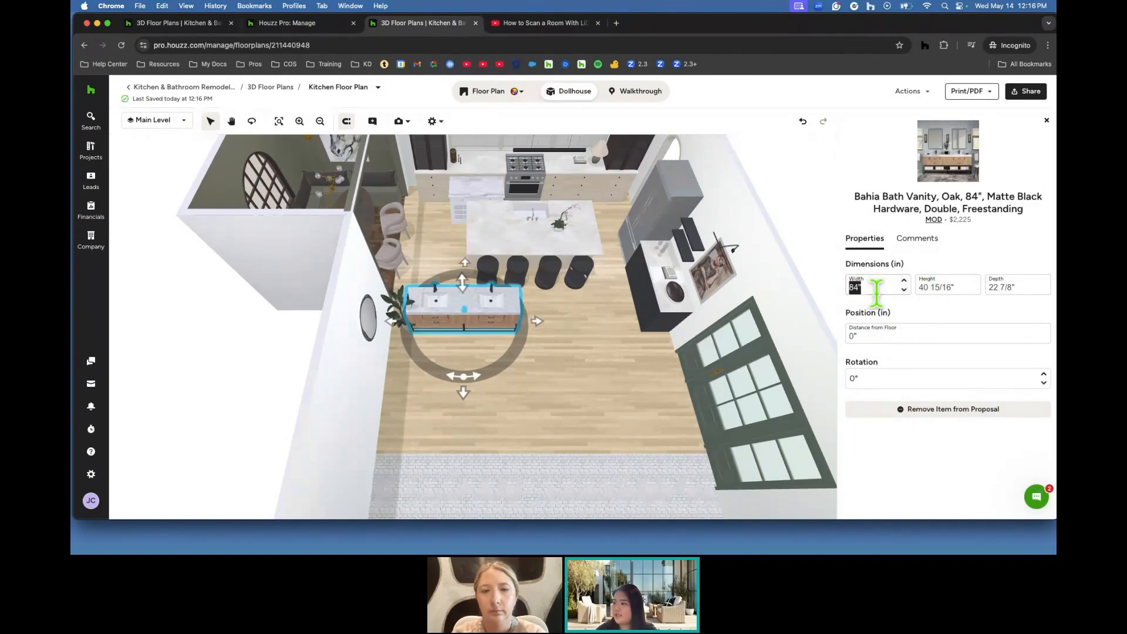
Resize the bath vanity to a width of 90" and a height of 30".
type("90")
left_click(924, 288)
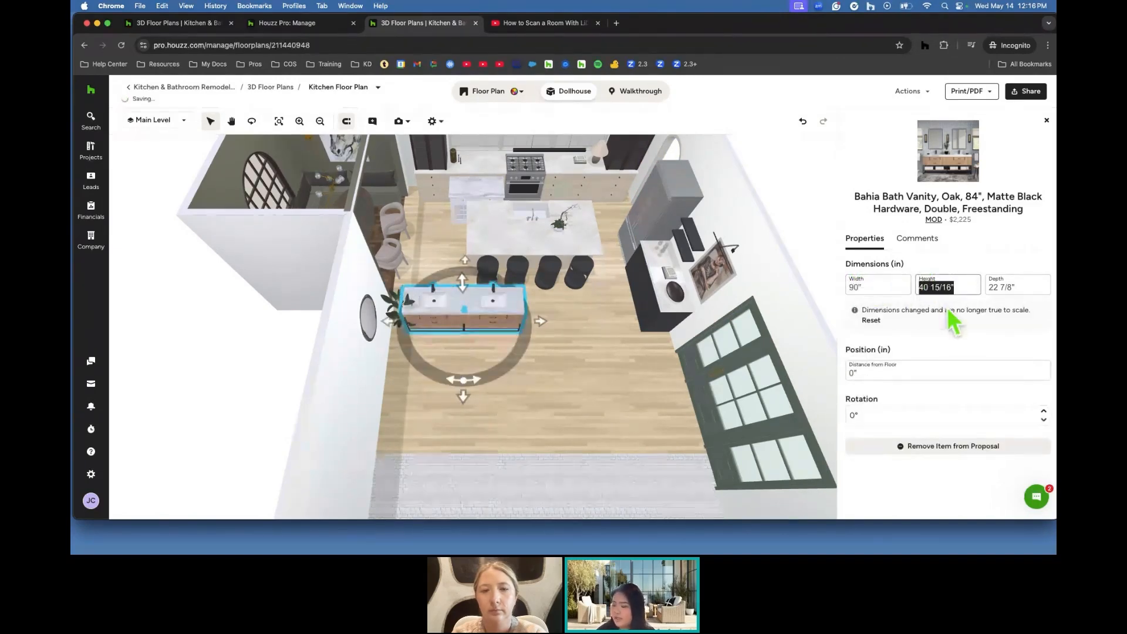
type("30")
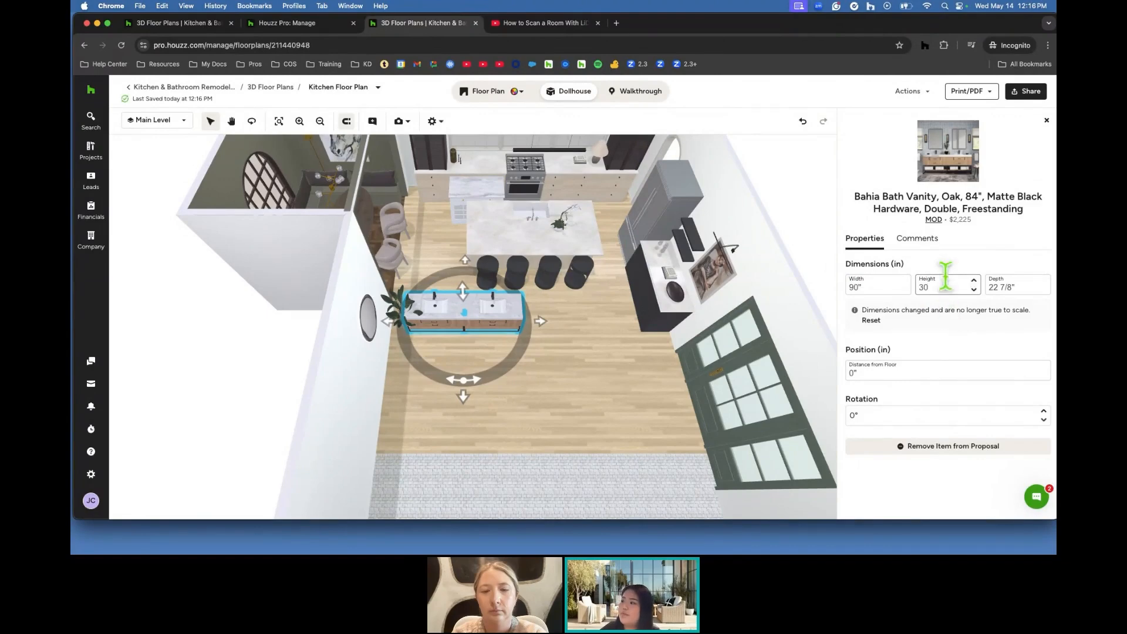
View the vanity's product page on Houzz and return to the kitchen plan, closing the vanity's properties.
left_click(932, 220)
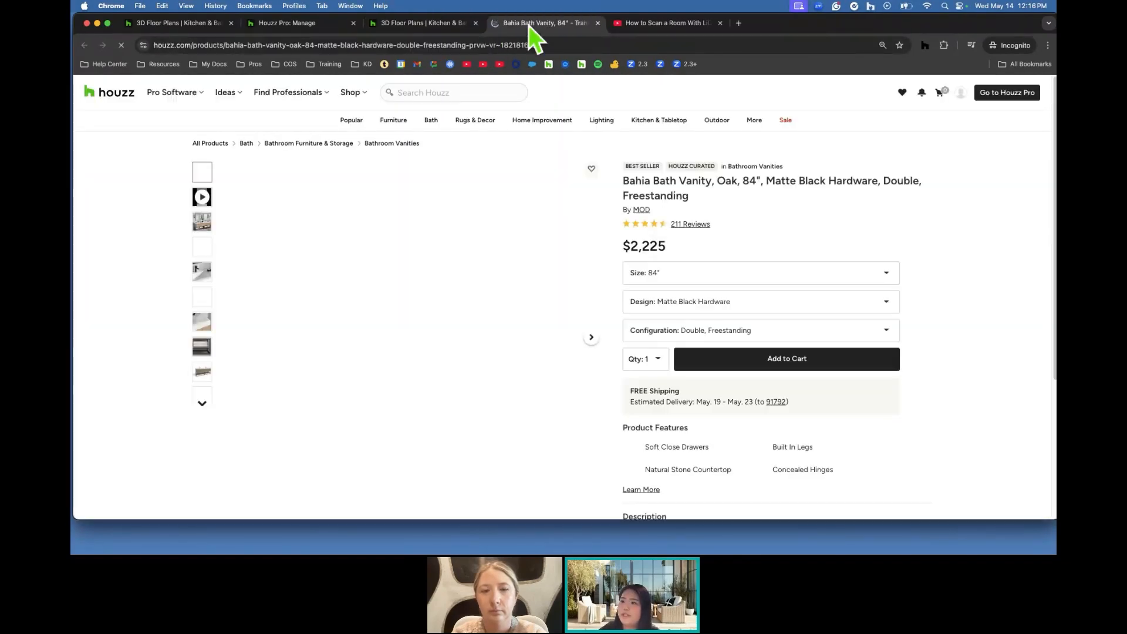
left_click(212, 23)
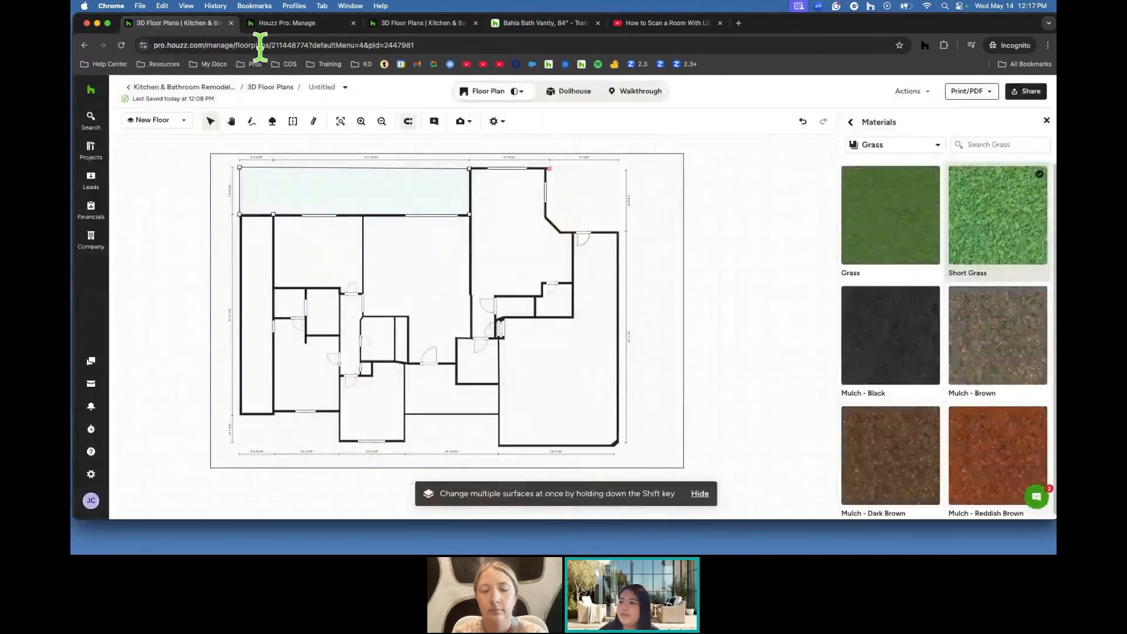
left_click(419, 24)
left_click_drag(568, 383, 490, 315)
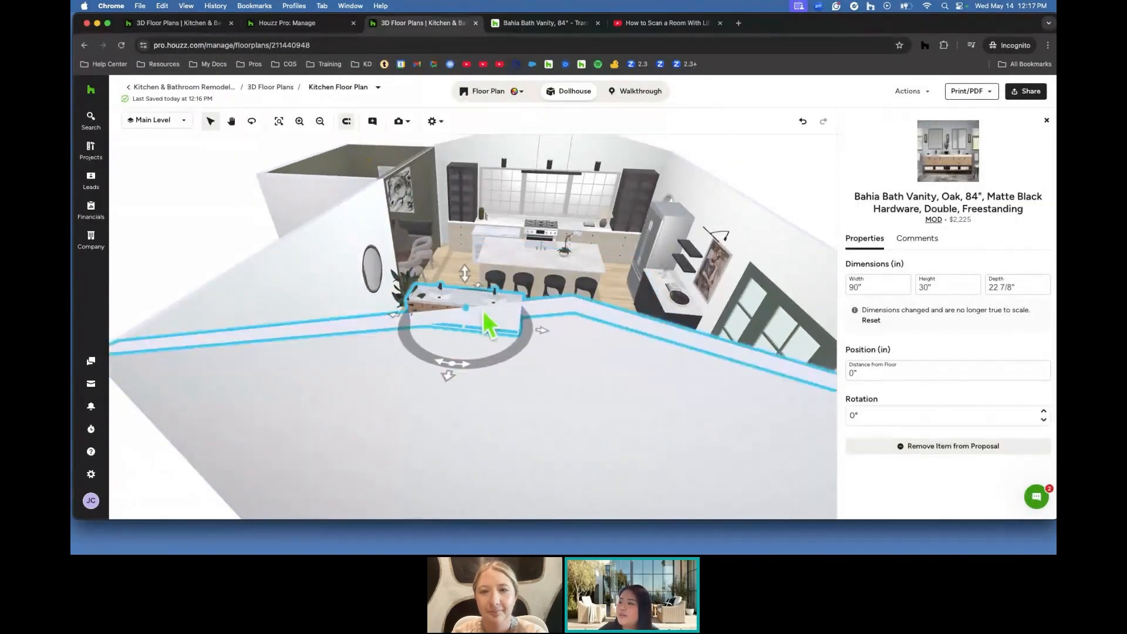
left_click(1046, 120)
Find the Bibianna Dining Table among the saved My Products items and start converting it to 3D.
scroll(947, 241, "down", 5)
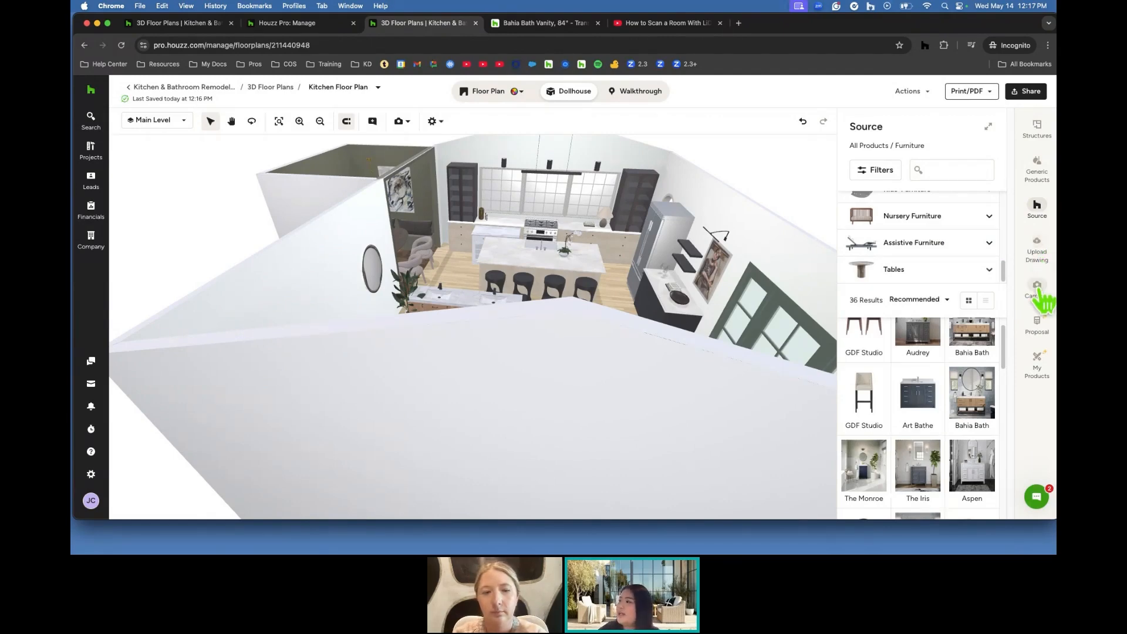
left_click(1037, 363)
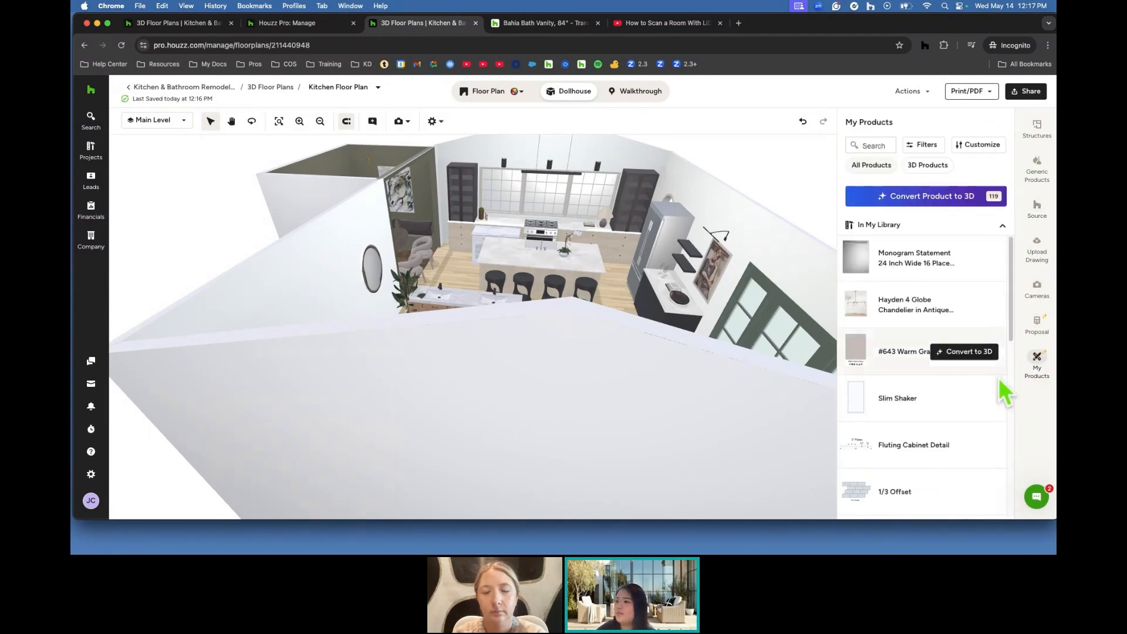
scroll(729, 352, "up", 5)
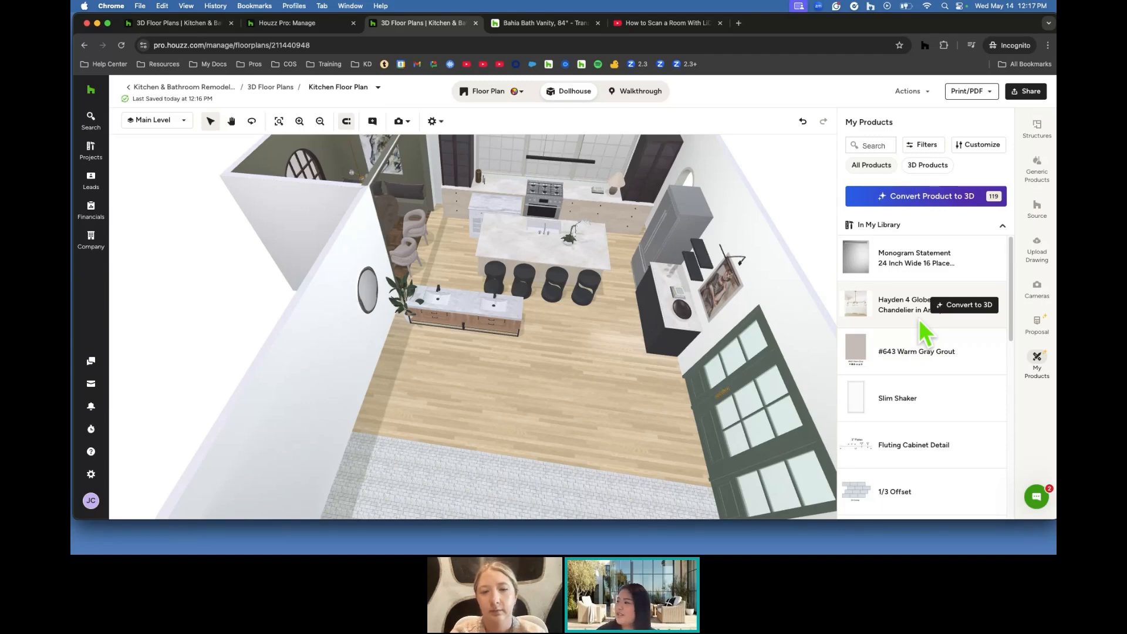
scroll(934, 327, "down", 6)
scroll(934, 346, "down", 3)
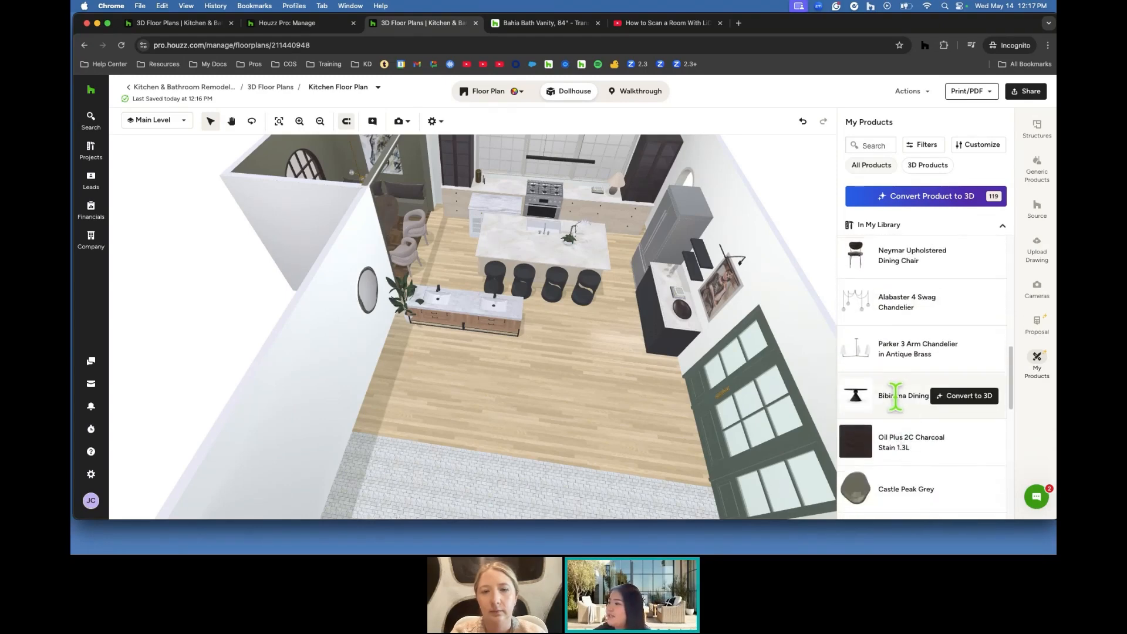
left_click(961, 397)
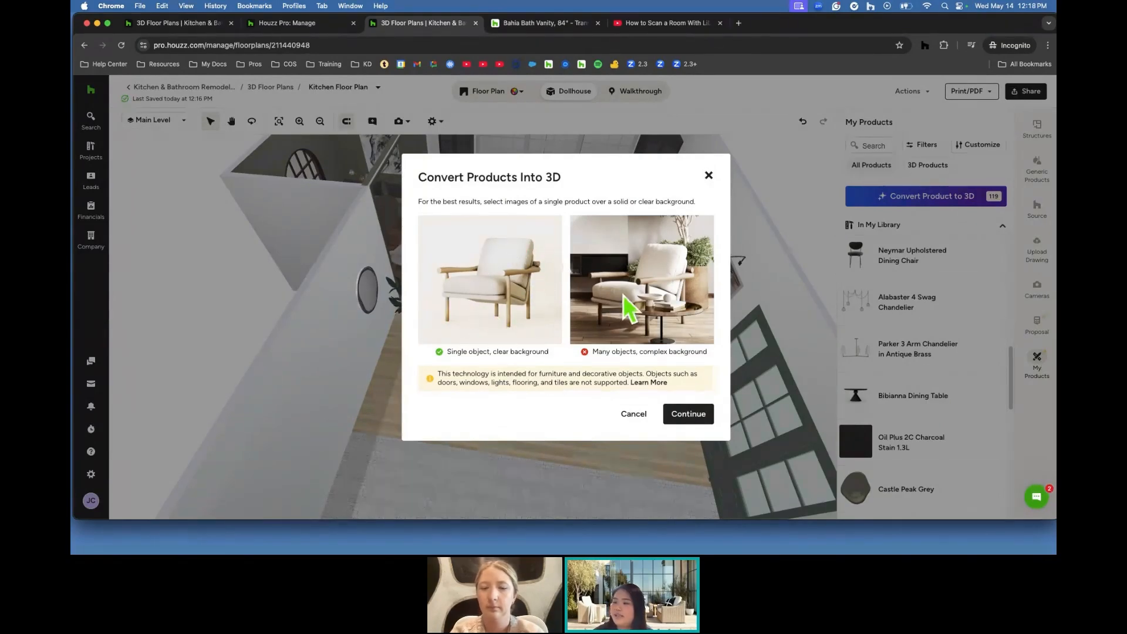
left_click(688, 414)
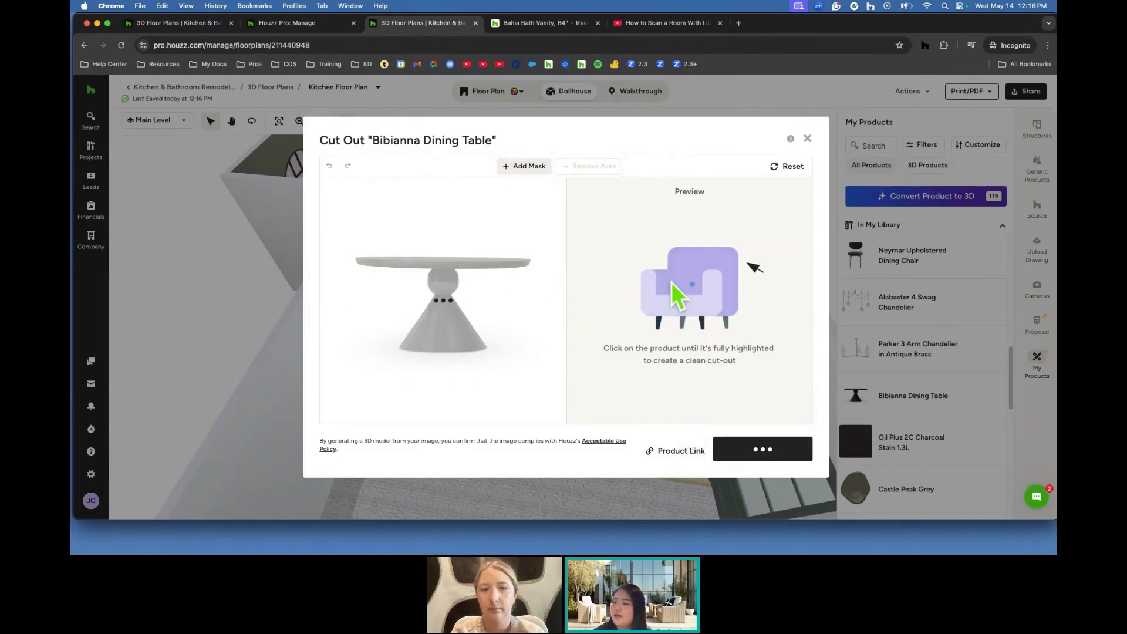
Mask the dining table's top, sphere and cone-shaped base in the cut-out and generate the 3D product.
left_click(471, 264)
left_click(453, 291)
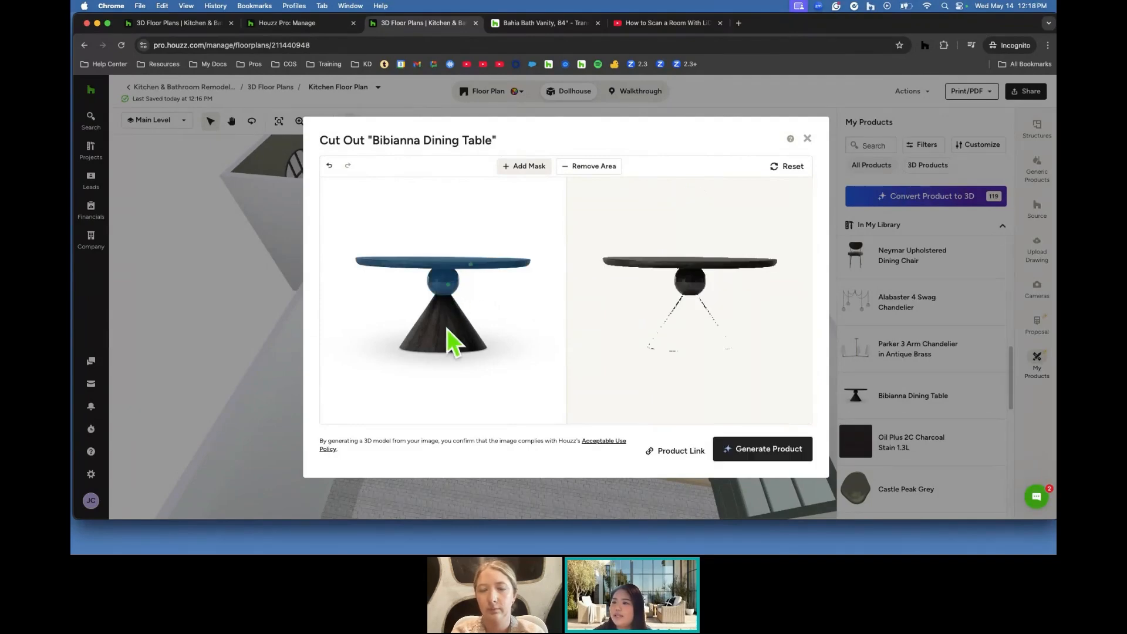
left_click(449, 343)
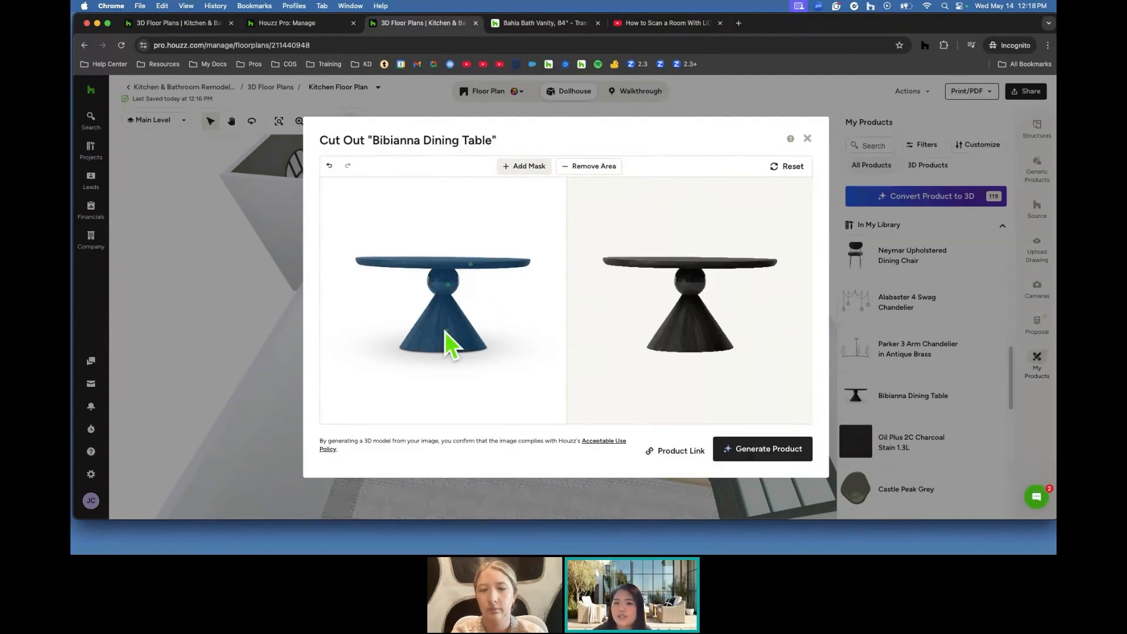
left_click(784, 461)
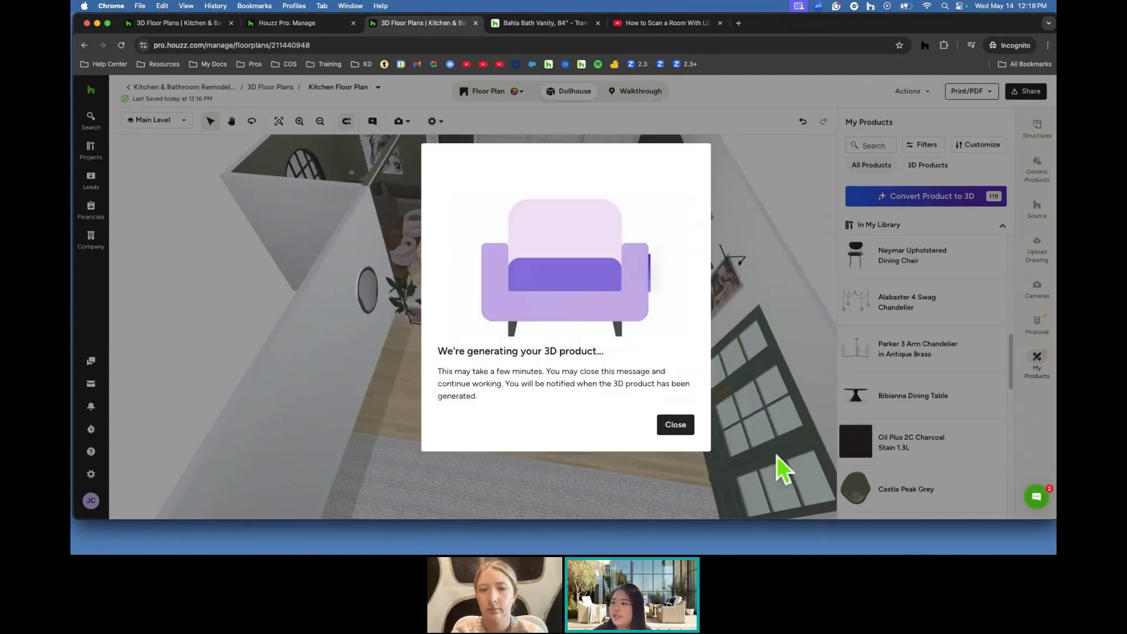
left_click(676, 426)
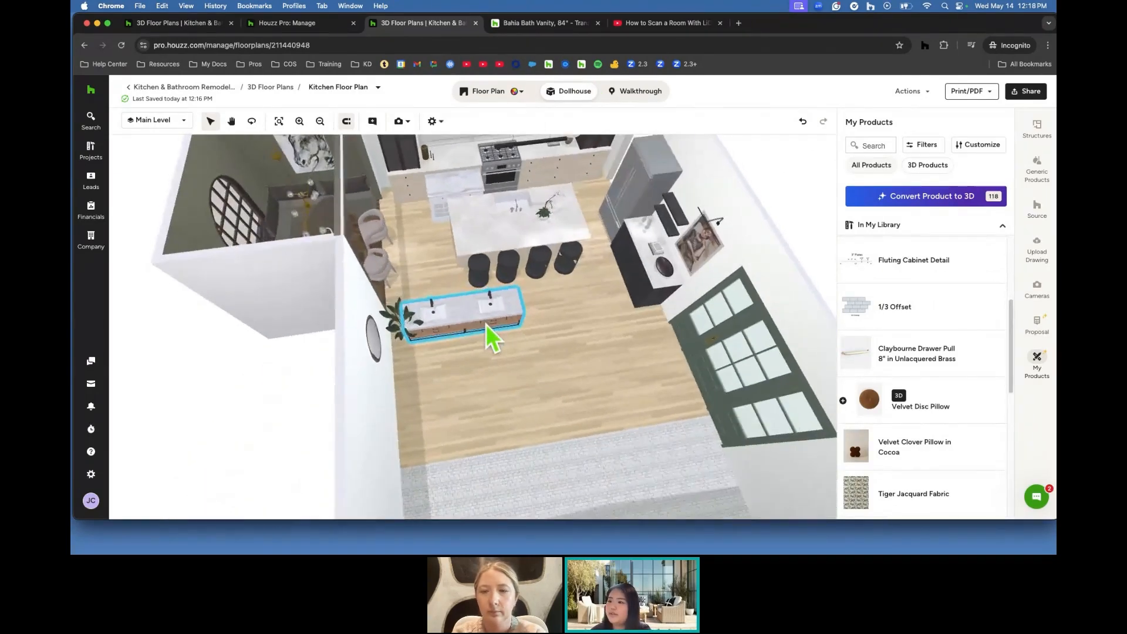
Delete the bath vanity from the kitchen in the floor plan view.
left_click(488, 92)
left_click(484, 321)
key("Delete")
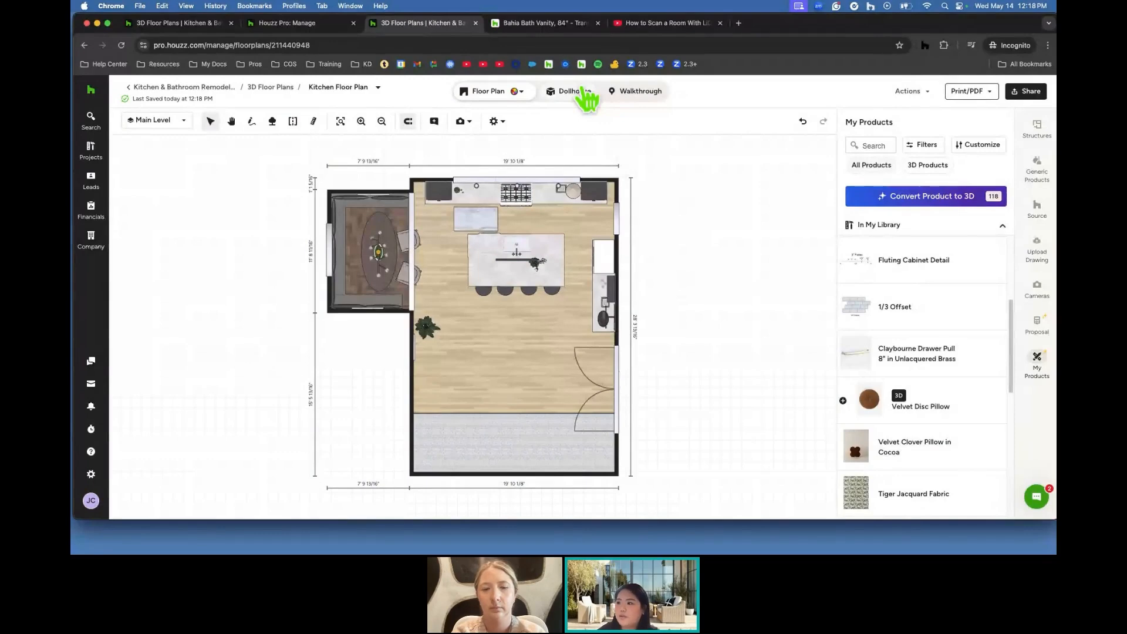
In the dollhouse view, cover the kitchen wall with the round mirror in a light interior shiplap material.
left_click(584, 93)
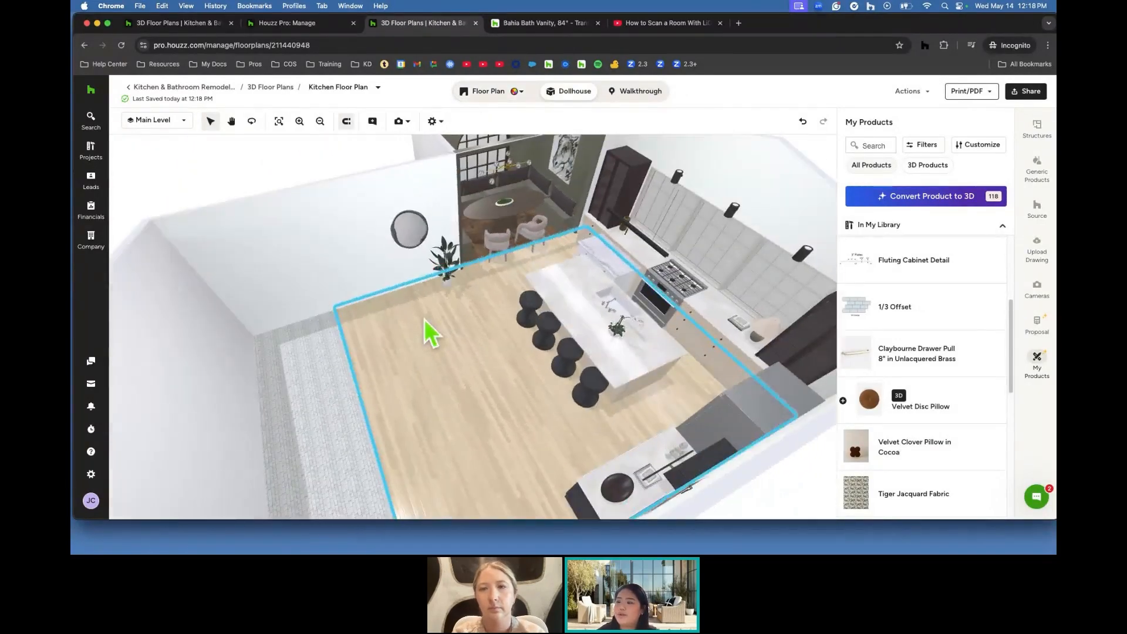
left_click(339, 229)
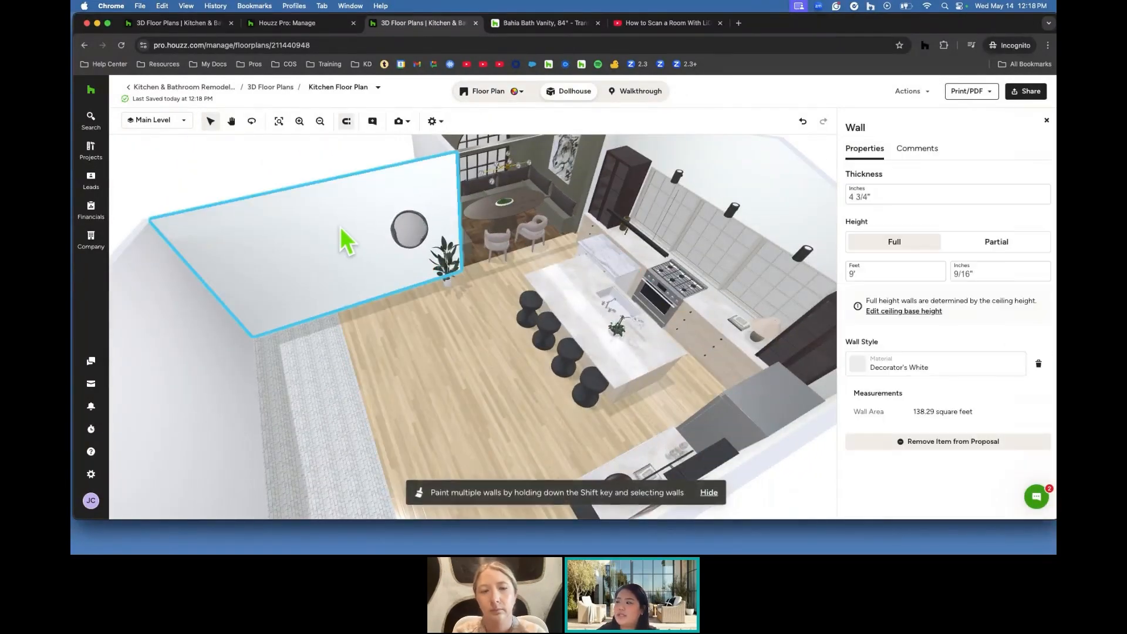
left_click(930, 366)
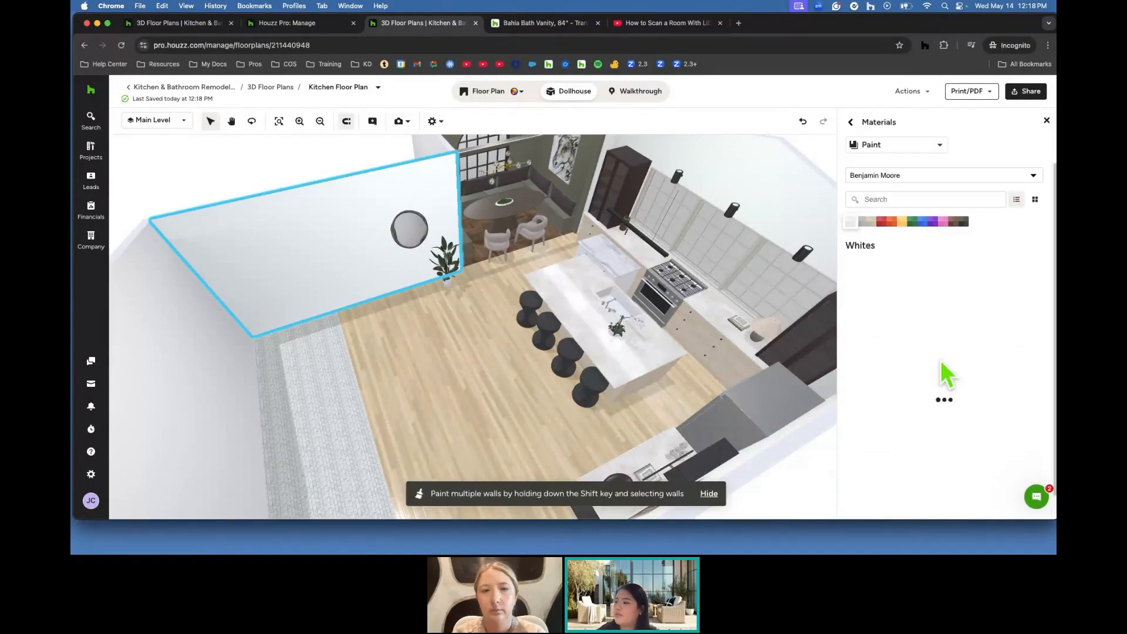
left_click(899, 147)
mouse_move(913, 273)
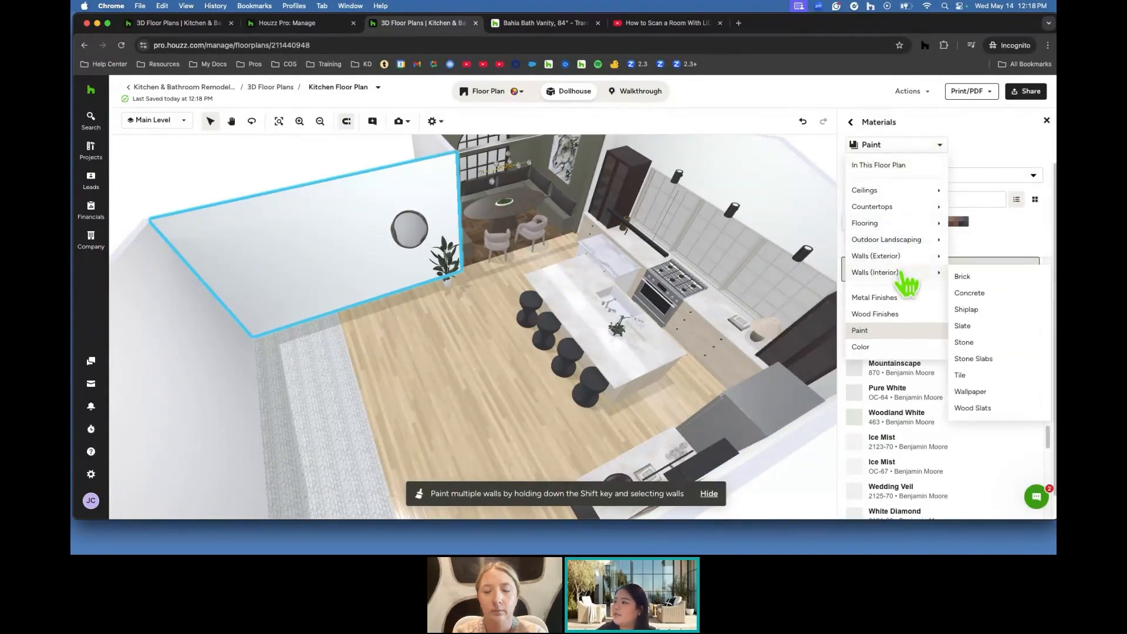
left_click(1001, 324)
left_click(1008, 334)
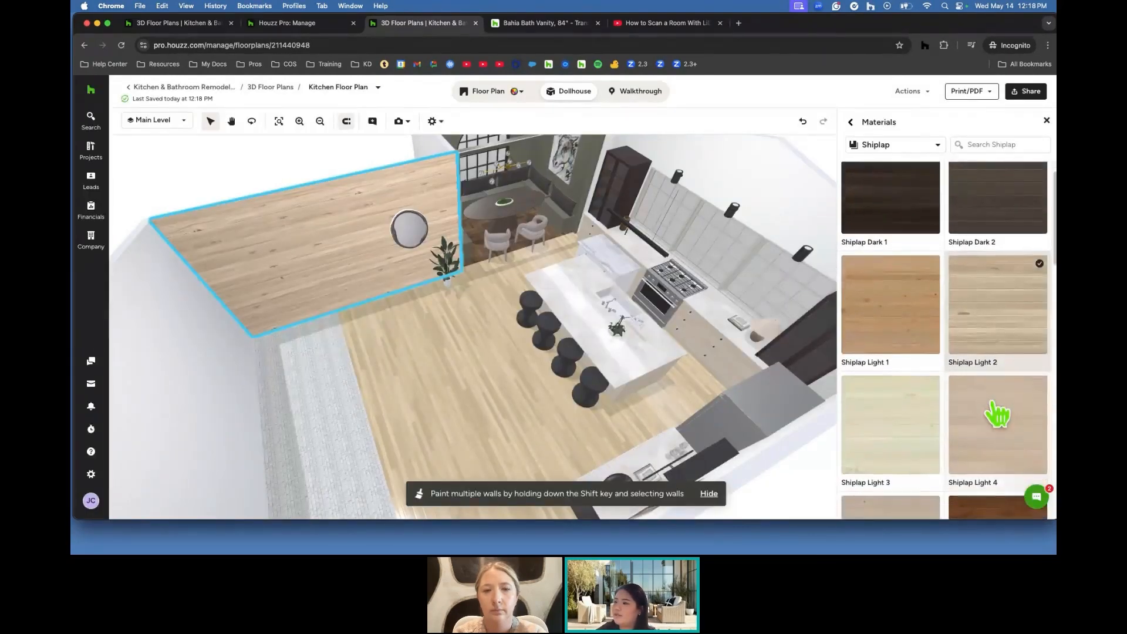
left_click(998, 417)
scroll(994, 410, "down", 4)
left_click(938, 439)
Apply the Ashlar Gray 2 interior stone material to the end wall beyond the kitchen's wood floor.
left_click_drag(755, 390, 411, 155)
left_click(386, 153)
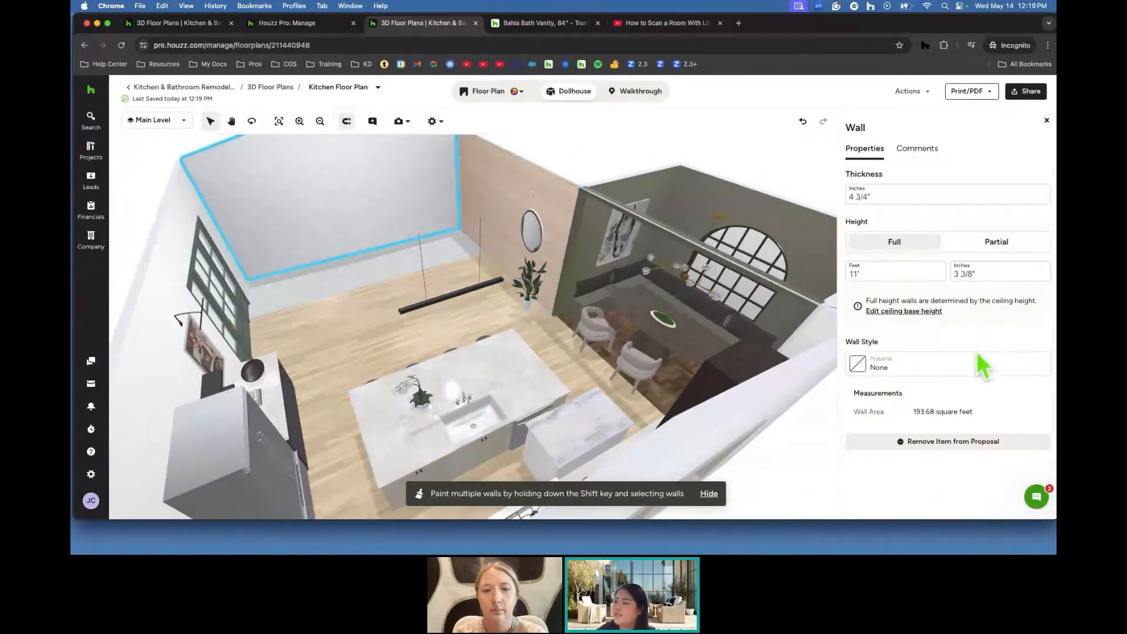
left_click(965, 361)
left_click(916, 144)
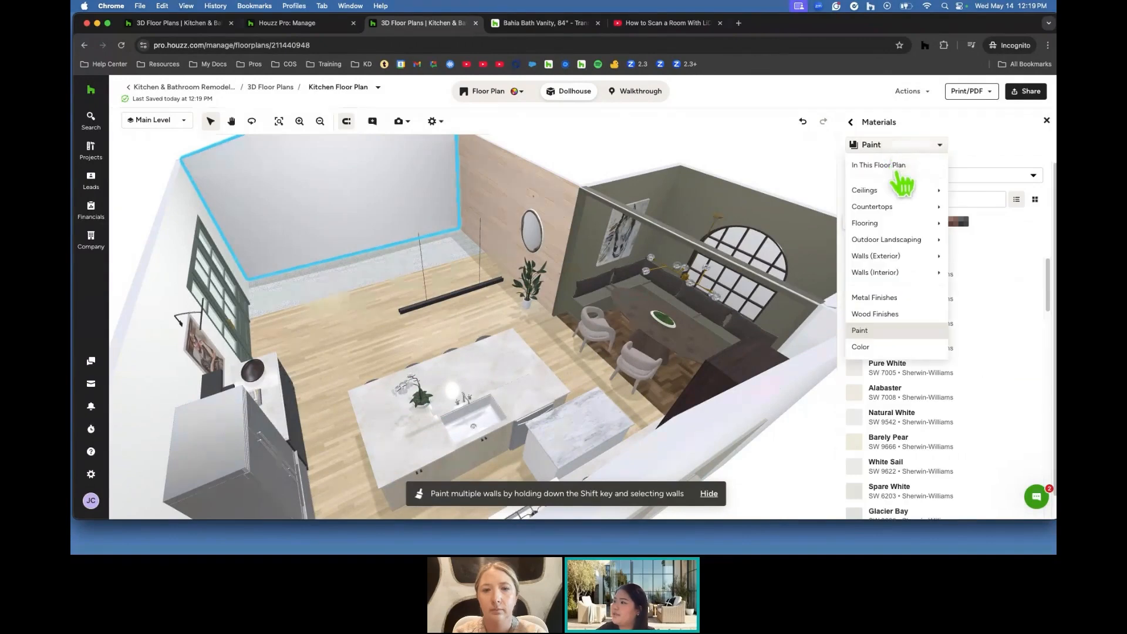
mouse_move(923, 279)
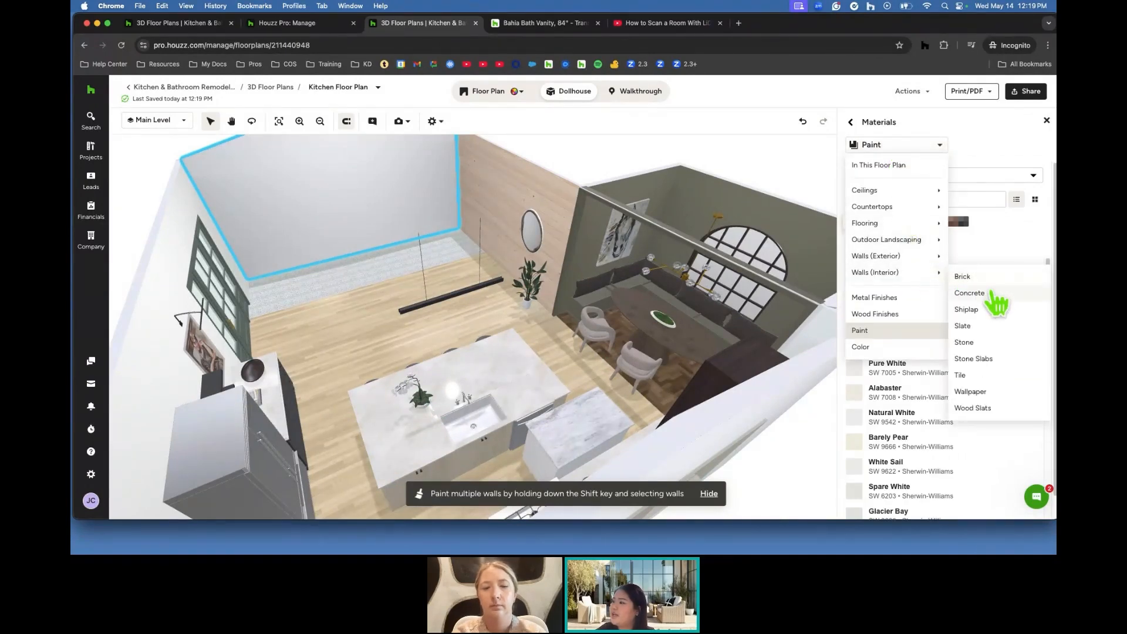
left_click(998, 342)
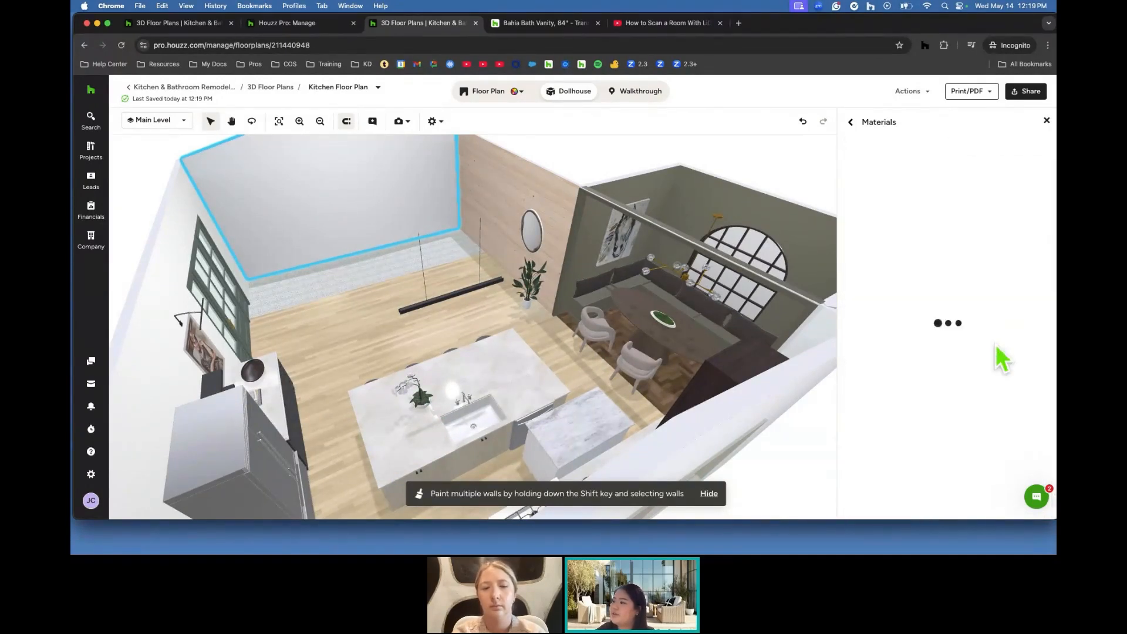
left_click(990, 352)
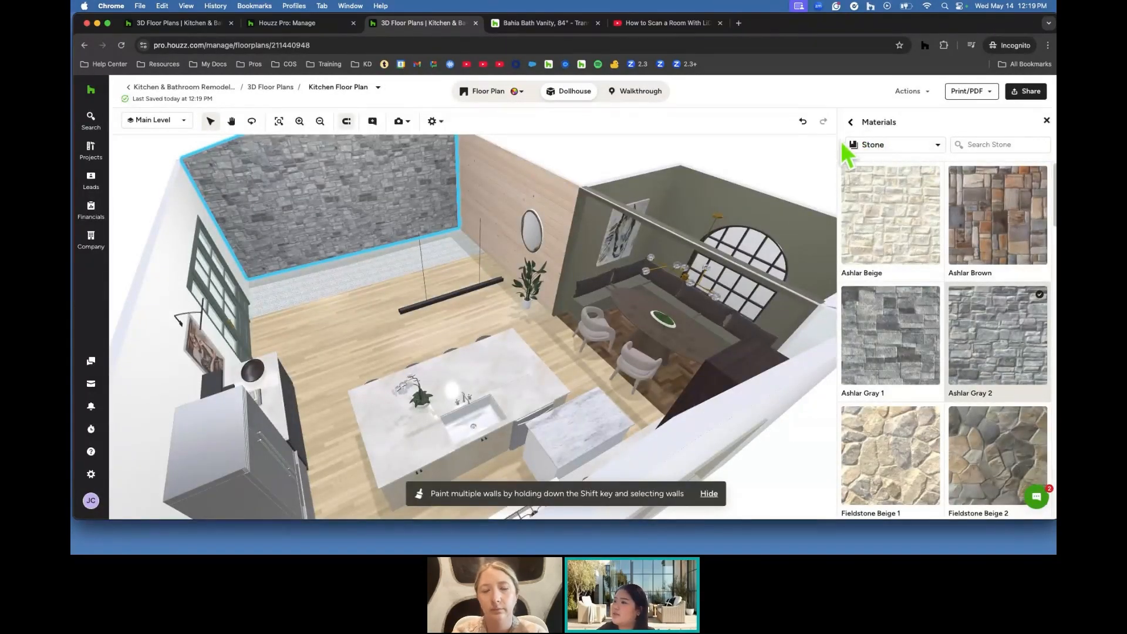
left_click(851, 123)
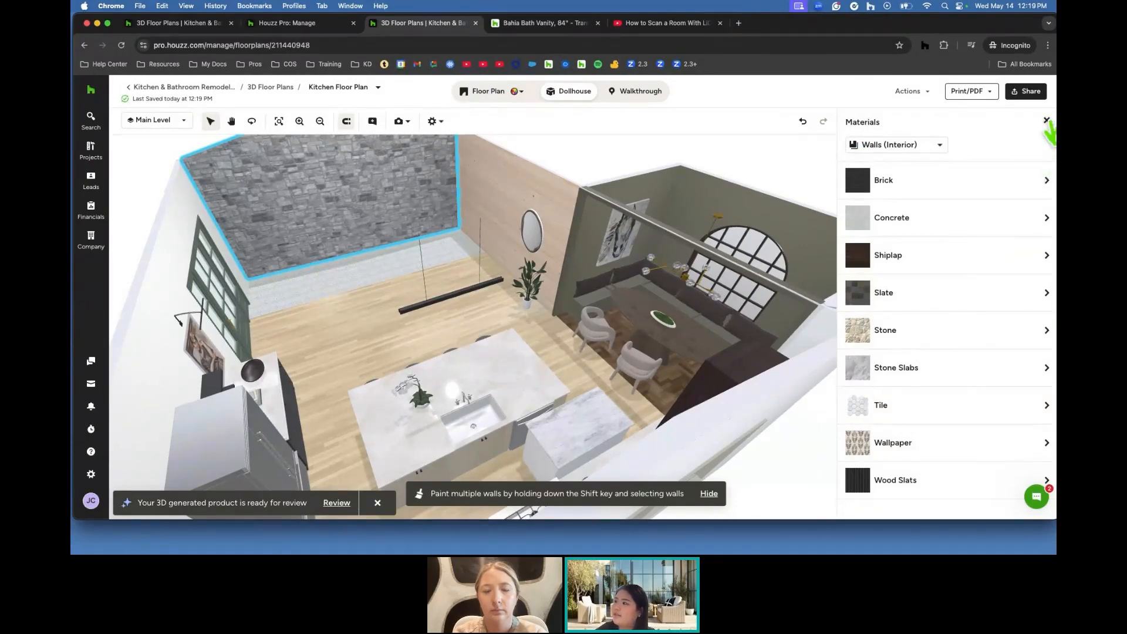
left_click(1045, 120)
Change the kitchen floor to the 4.25"x4.25" Talavera Mexican Handmade Ceramic Tile, Blue Ville.
left_click(347, 339)
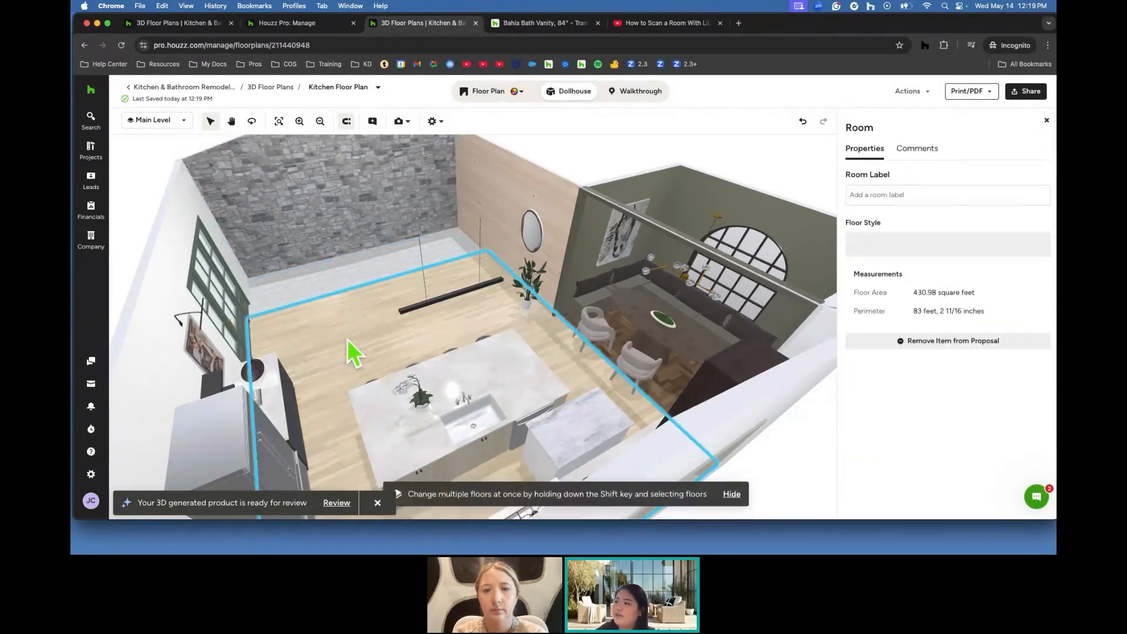
left_click(892, 249)
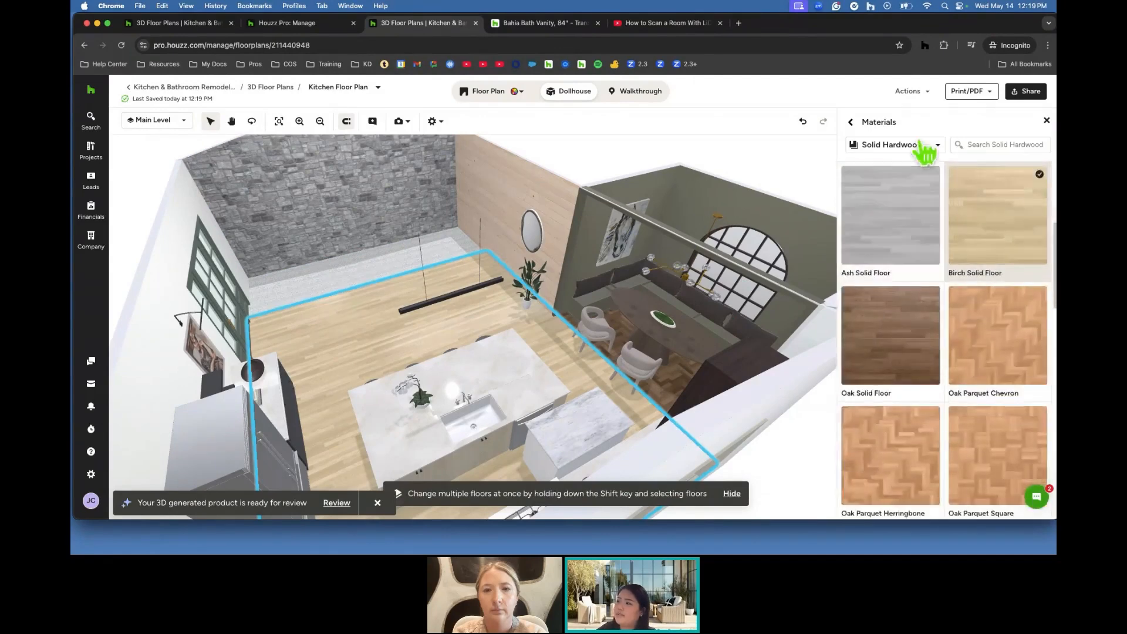
left_click(921, 150)
mouse_move(898, 225)
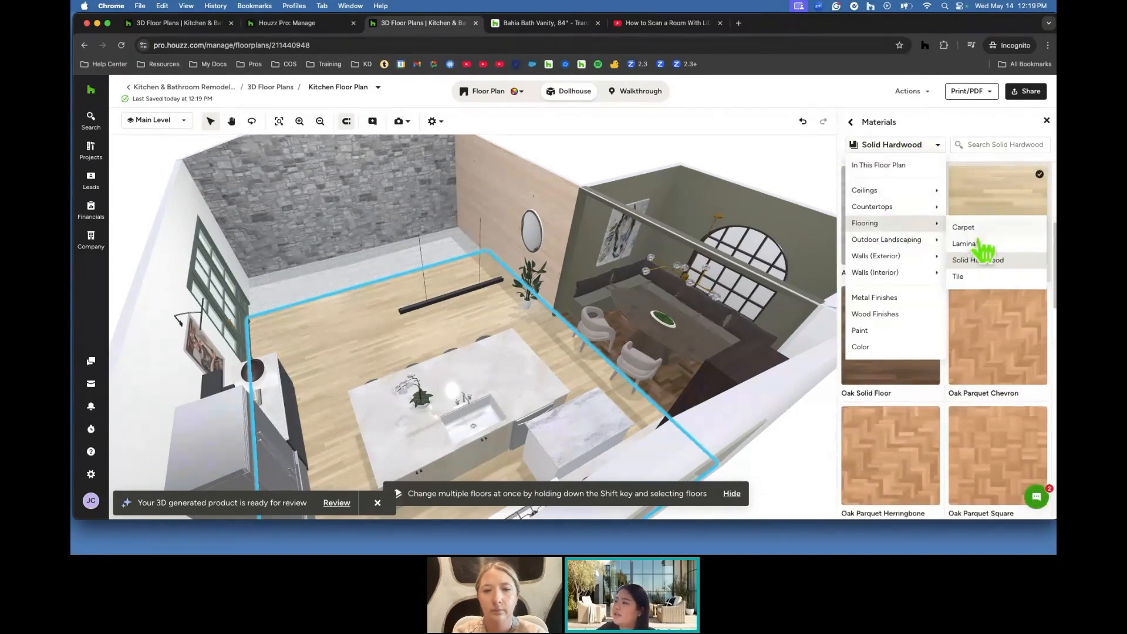
left_click(969, 277)
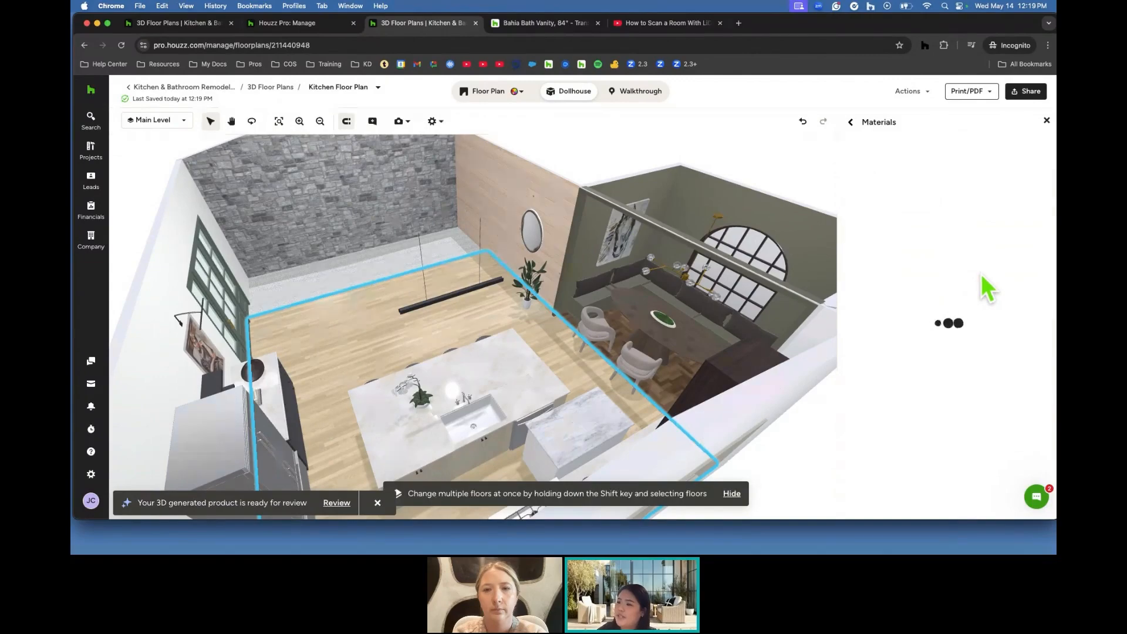
scroll(951, 331, "down", 2)
scroll(950, 331, "down", 8)
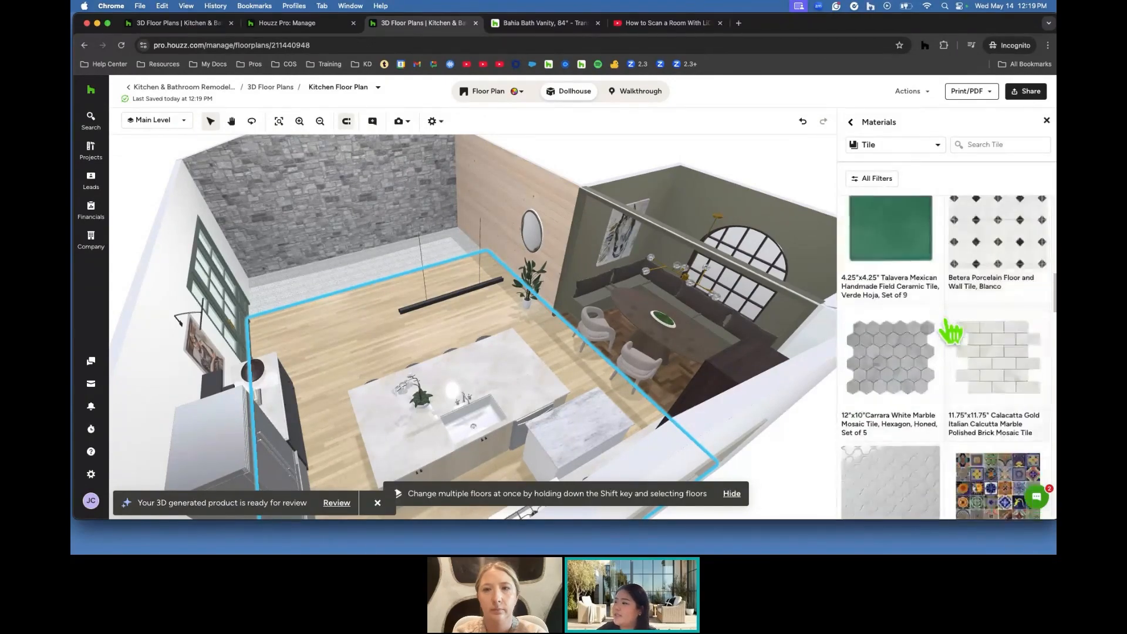
left_click_drag(938, 314, 529, 305)
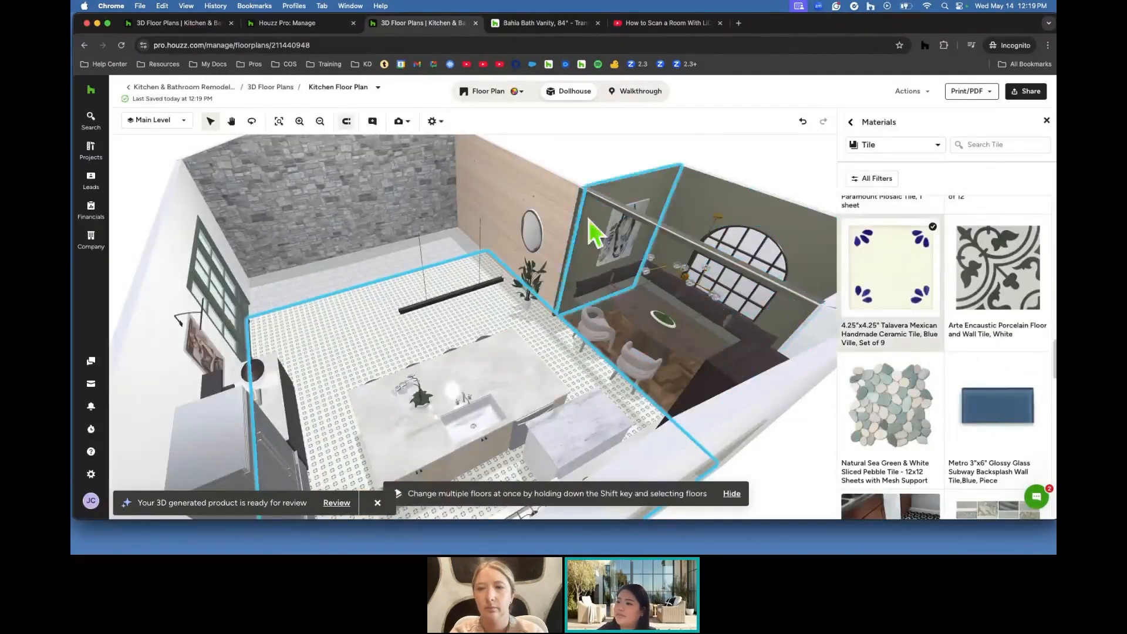
View the tiled kitchen floor in the walkthrough and return to the floor plan view.
left_click(640, 91)
left_click(477, 395)
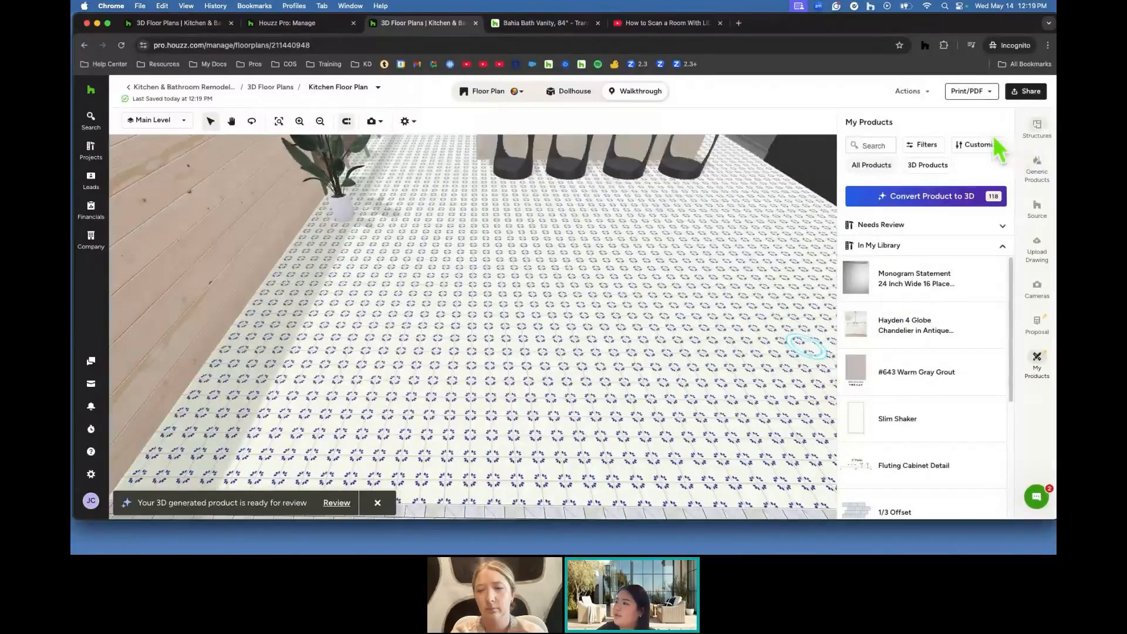
left_click(490, 91)
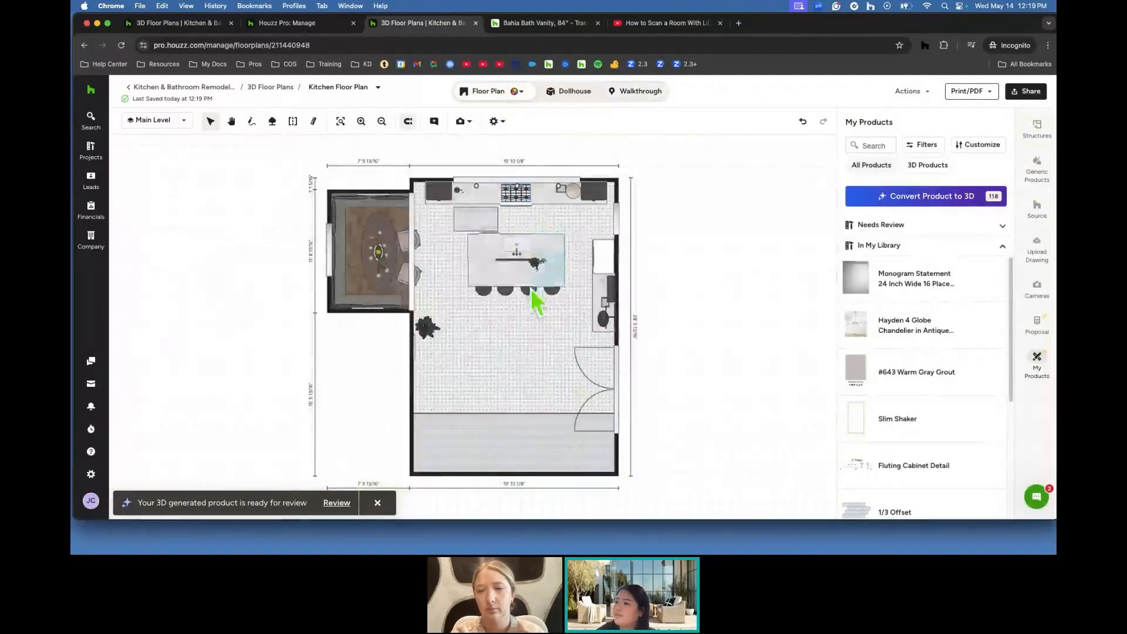
Check the Blue Ville tile among the kitchen's floor materials and go back to the room's properties.
left_click(513, 364)
left_click(965, 265)
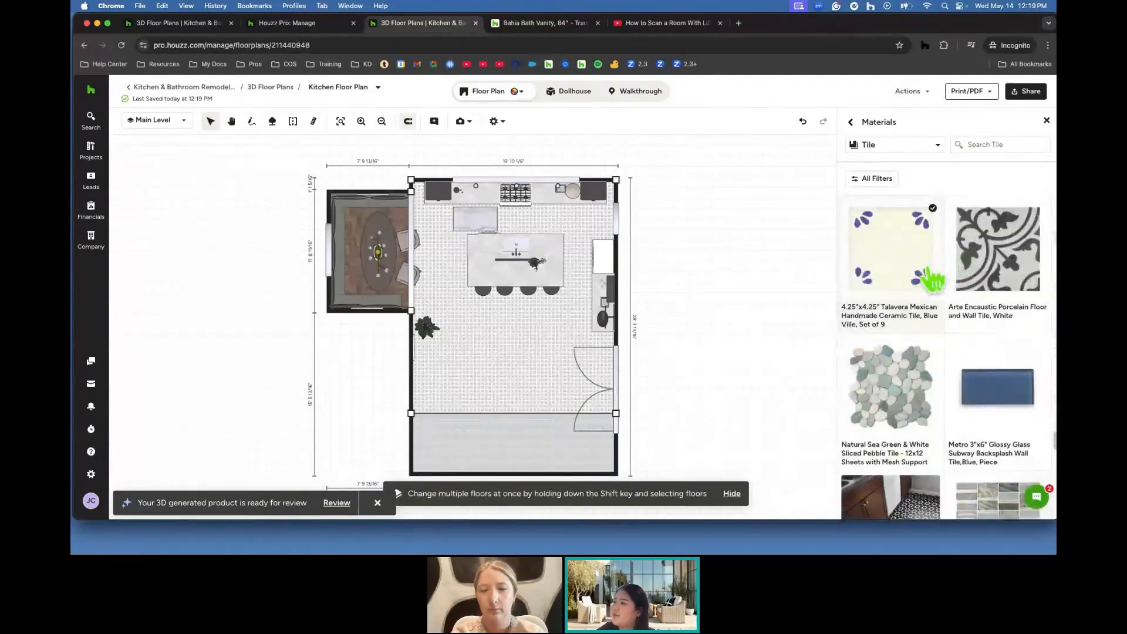
left_click(917, 264)
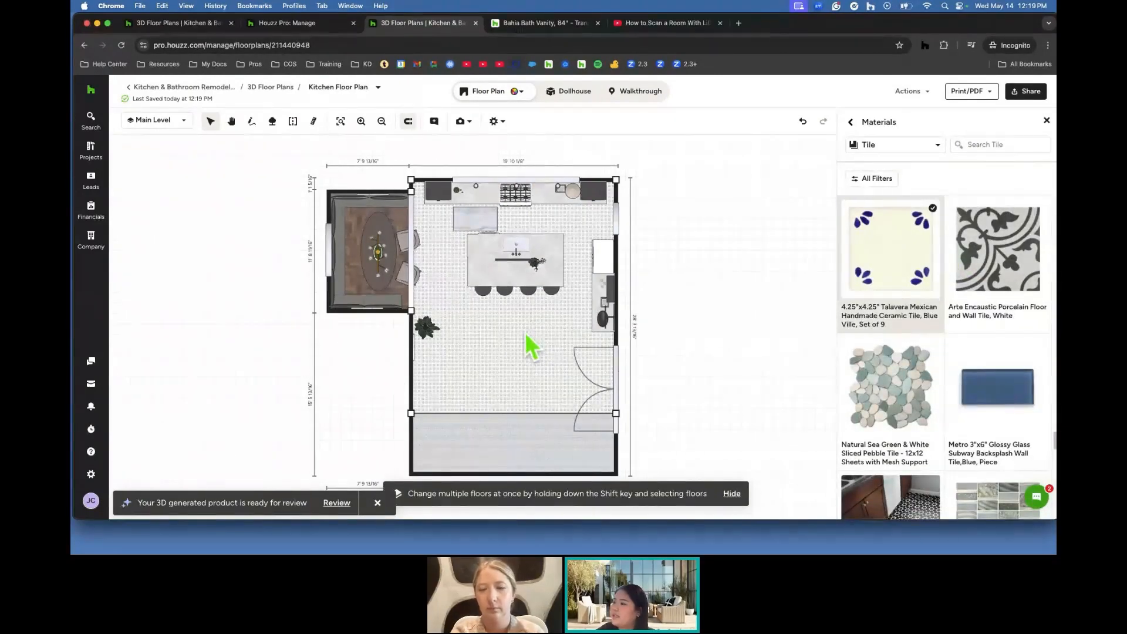
left_click(852, 123)
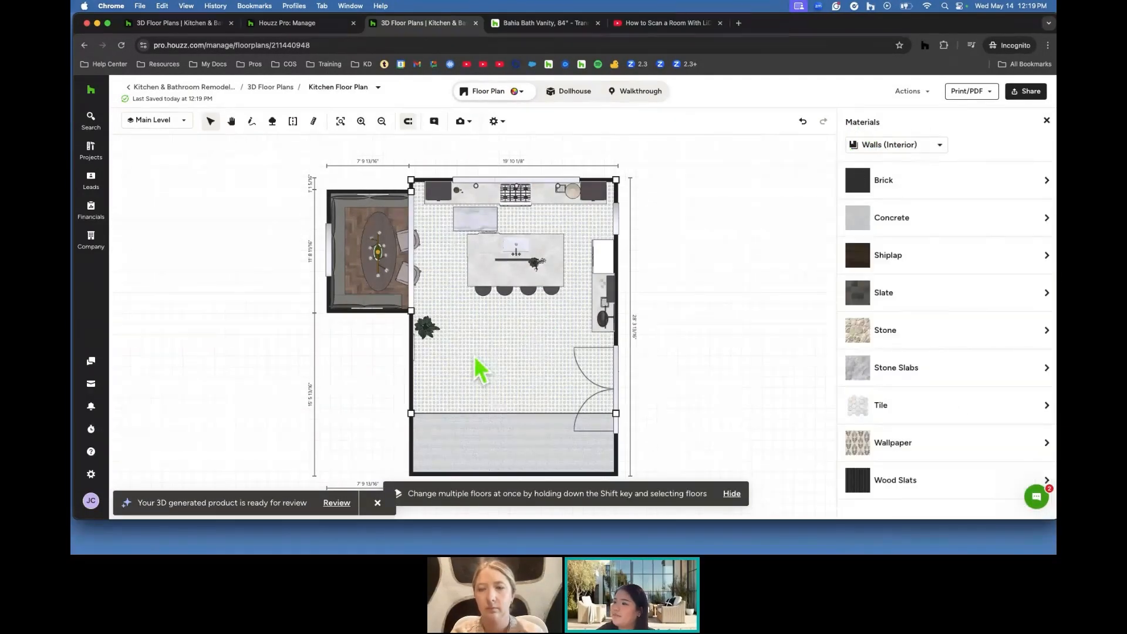
left_click(588, 350)
left_click(554, 346)
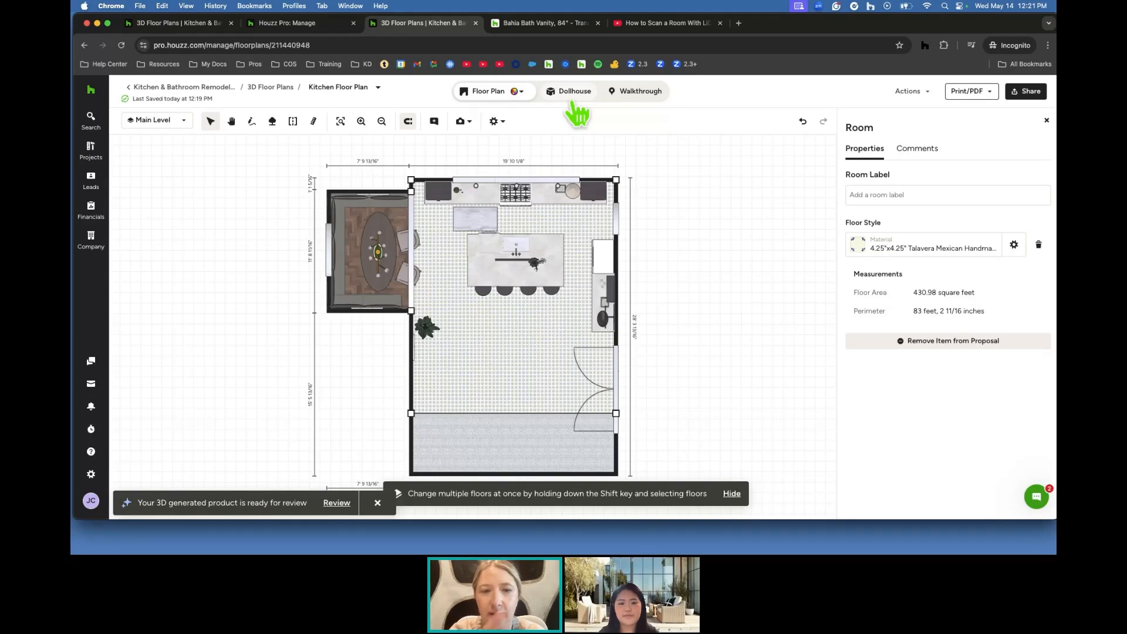
Draw a closed room of about 110 square feet left of the dining nook, with a zigzag wall on its right side.
left_click(252, 122)
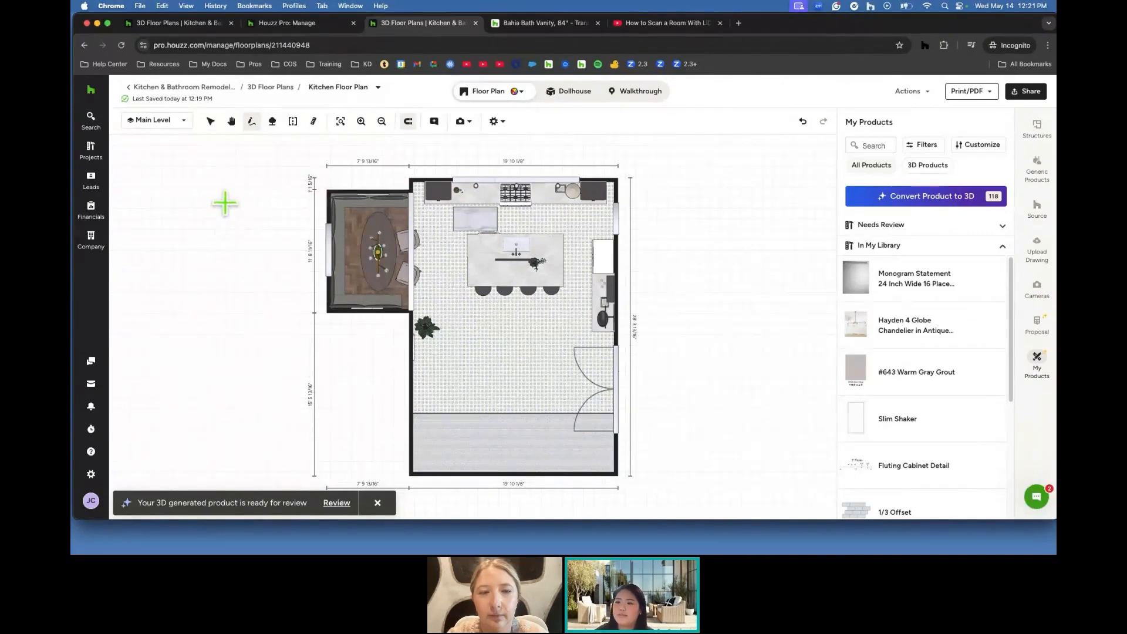
left_click(262, 192)
left_click(174, 191)
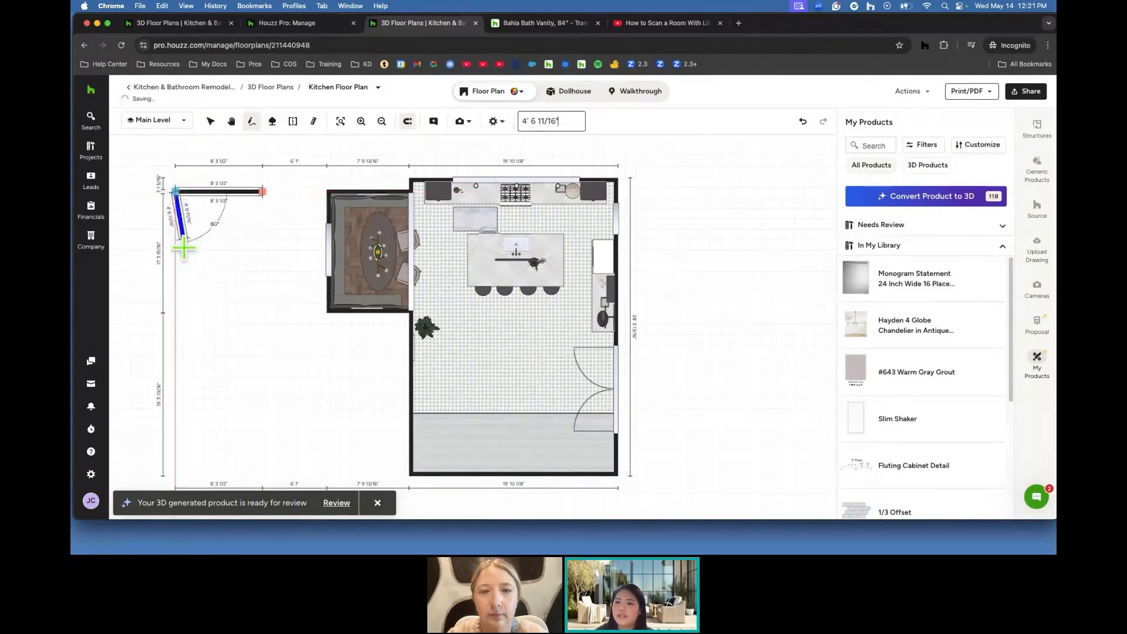
left_click(173, 309)
left_click(276, 310)
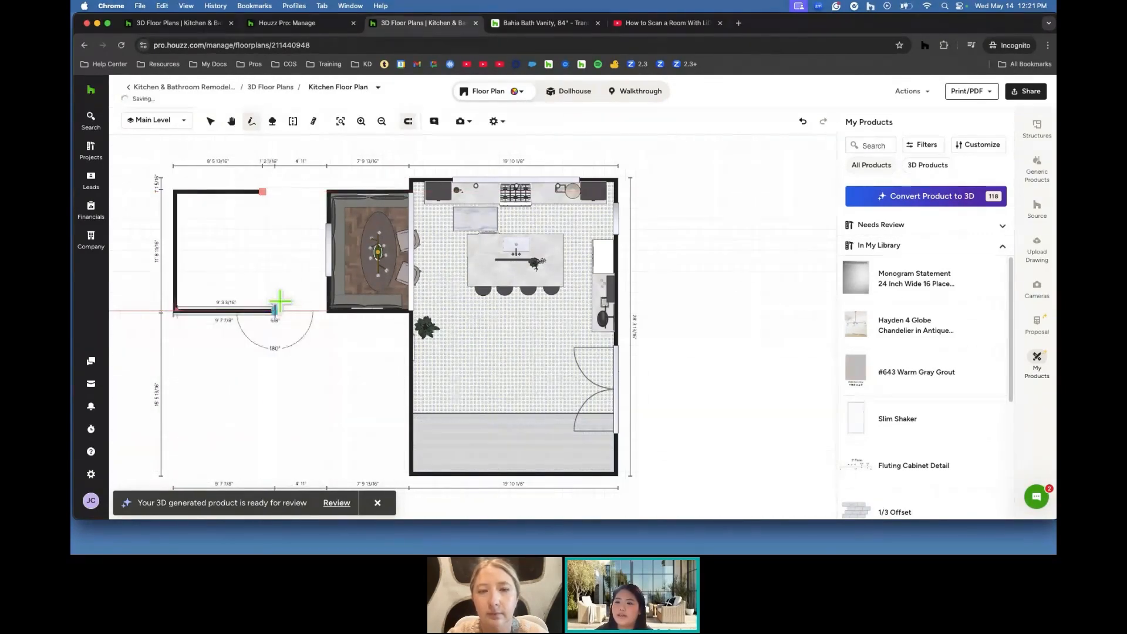
left_click(263, 265)
left_click(302, 240)
left_click(263, 226)
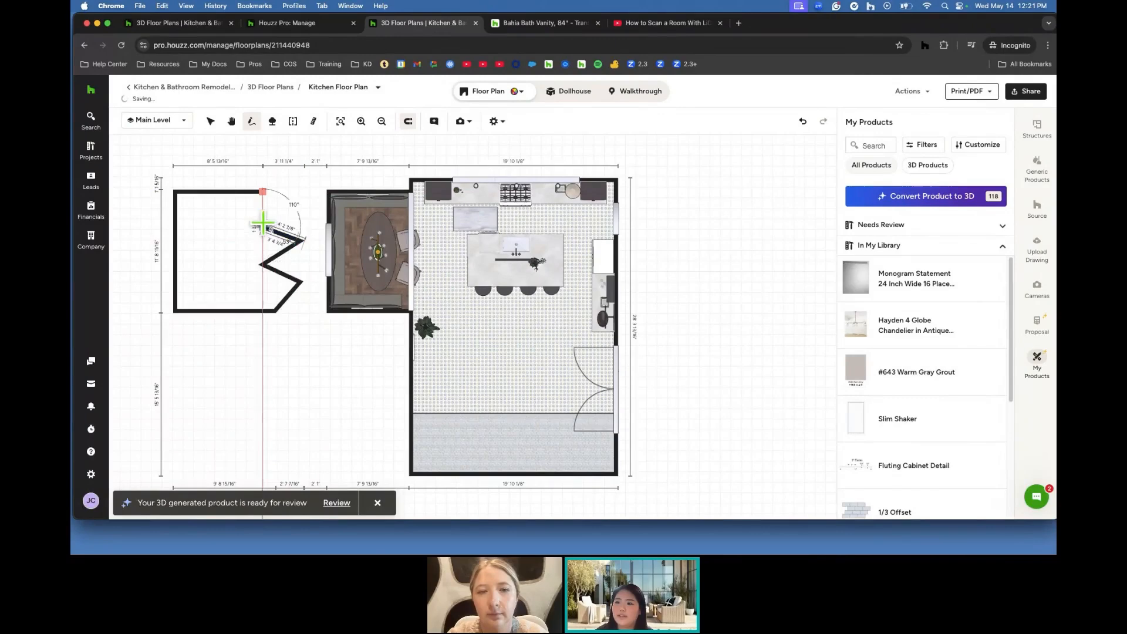
left_click(262, 191)
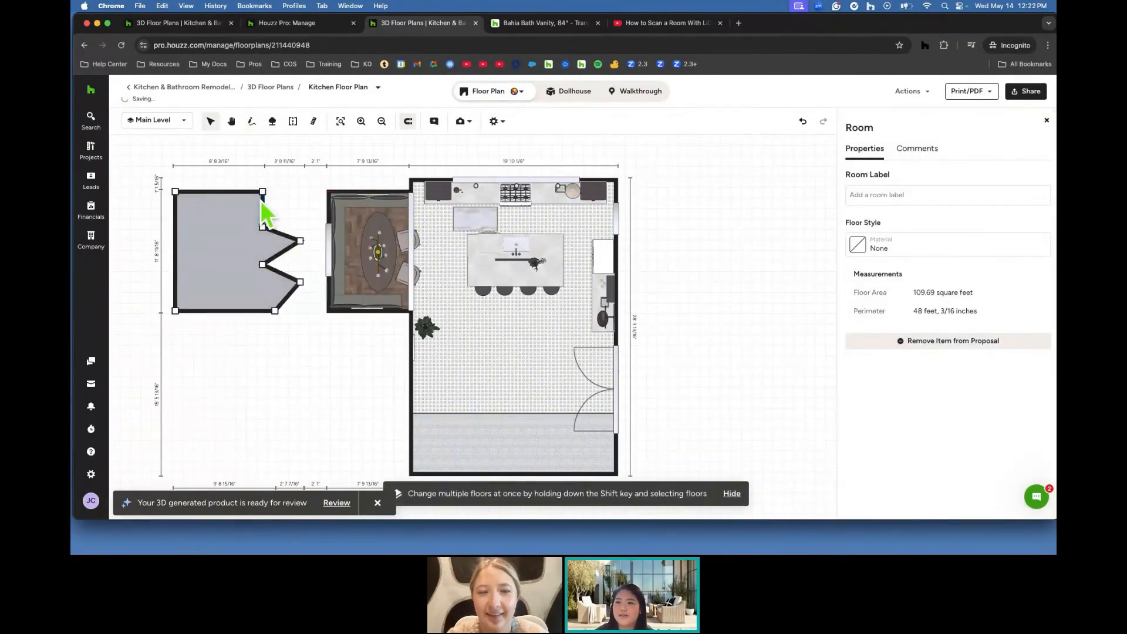
Examine the new room's upper-right corner, where its walls close, and its wall dimensions and angles.
mouse_move(263, 196)
left_mouse_down()
mouse_move(264, 207)
mouse_move(263, 197)
left_mouse_up()
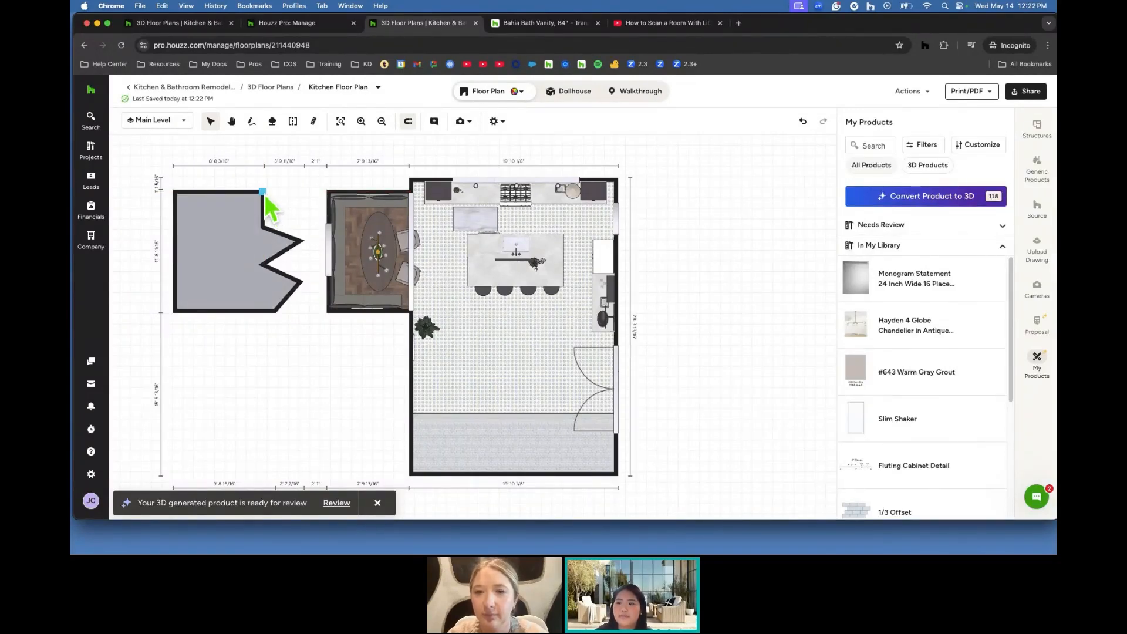
scroll(264, 196, "up", 5)
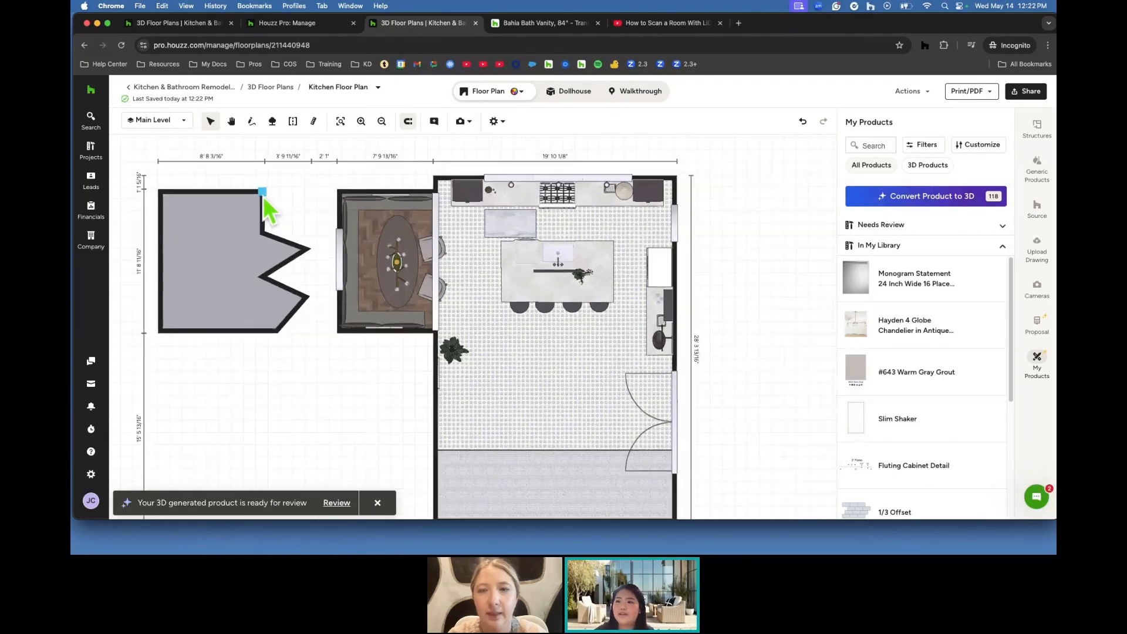
scroll(265, 195, "up", 5)
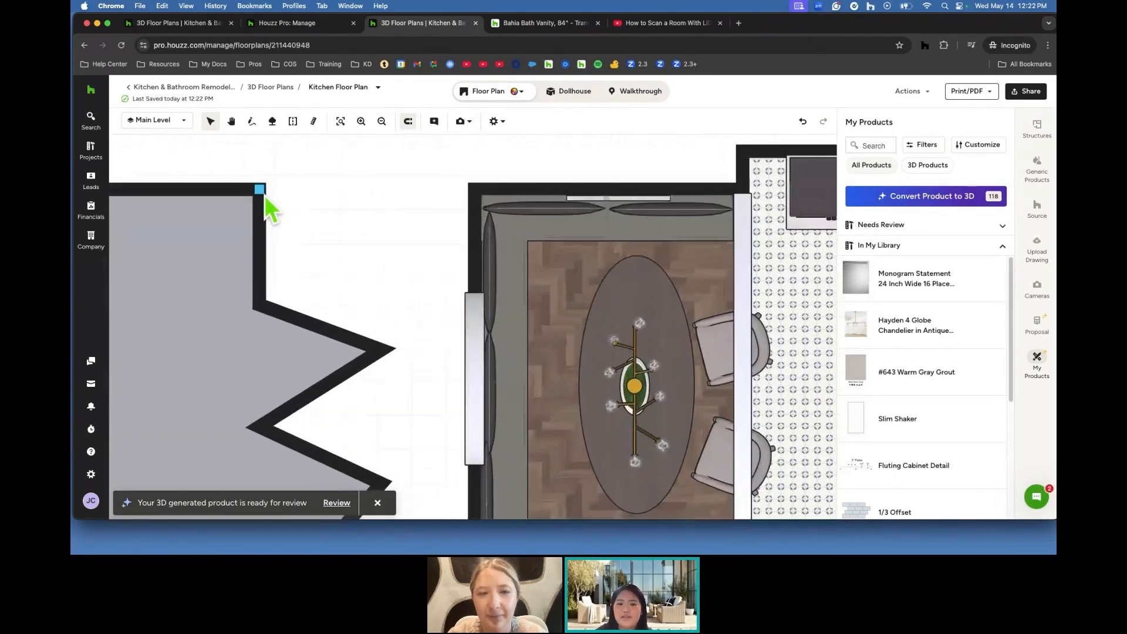
scroll(293, 226, "up", 2)
mouse_move(282, 204)
left_mouse_down()
mouse_move(302, 218)
mouse_move(288, 205)
left_mouse_up()
scroll(316, 231, "down", 4)
scroll(316, 230, "down", 5)
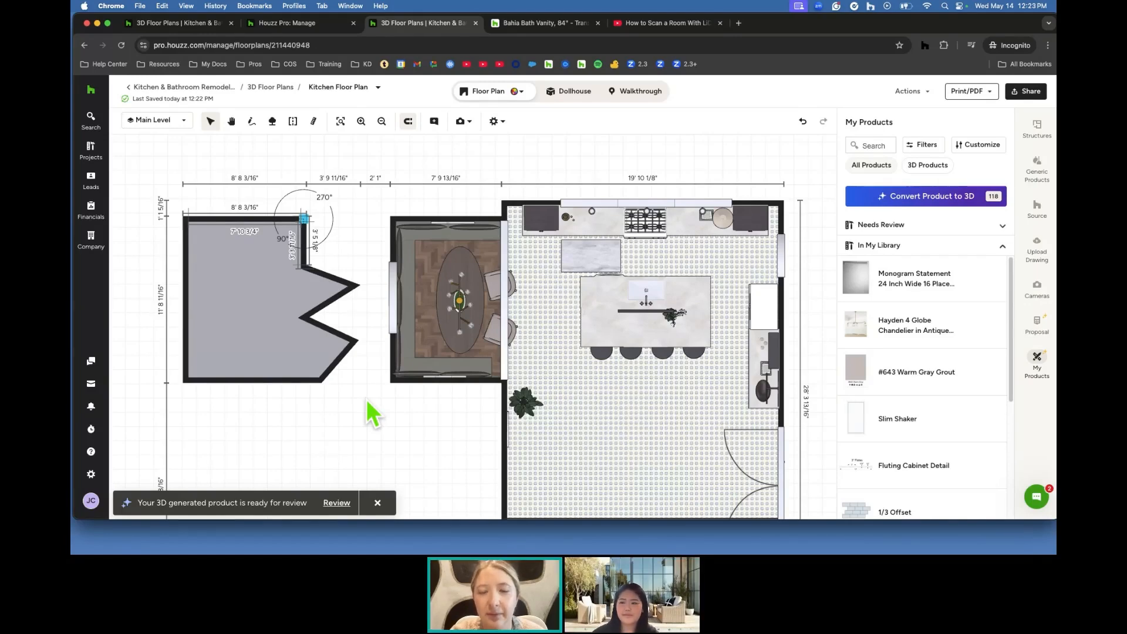
left_click_drag(367, 400, 353, 386)
scroll(322, 368, "down", 5)
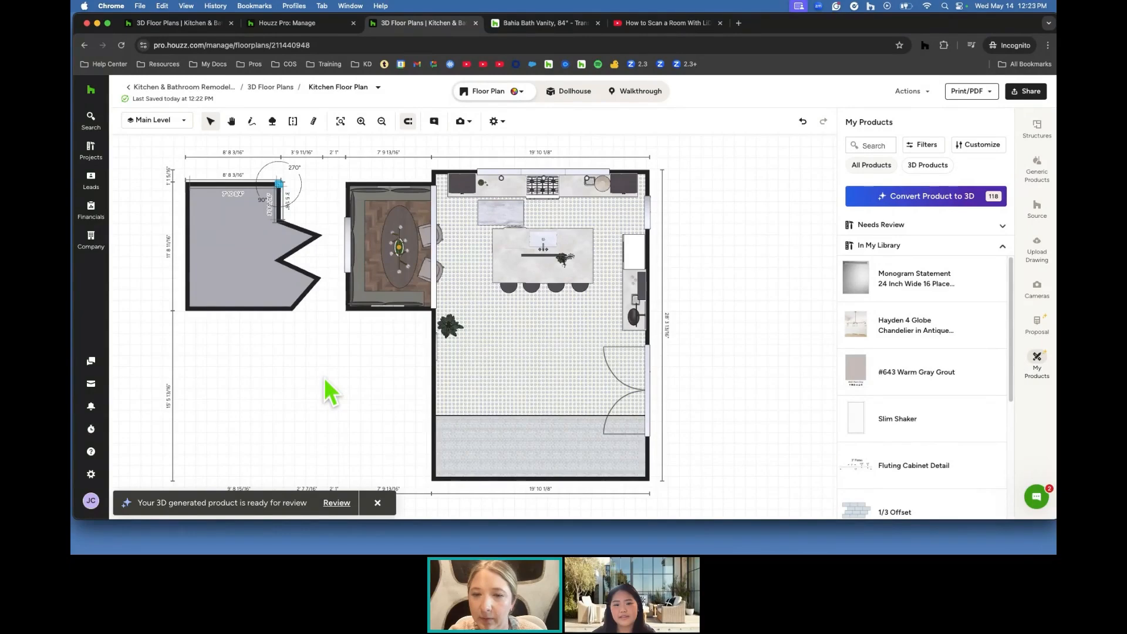
mouse_move(324, 378)
left_mouse_down()
mouse_move(326, 394)
mouse_move(326, 385)
left_mouse_up()
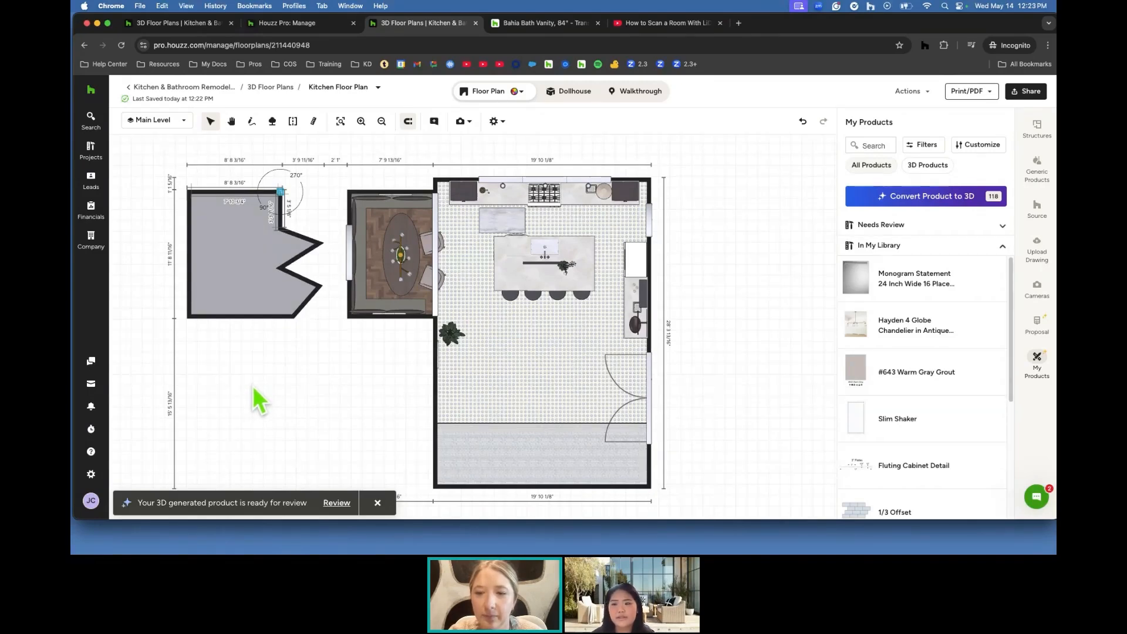
Check the ceiling types available for the kitchen, keep the Cathedral ceiling and leave ceiling editing.
left_click(1036, 141)
left_click(880, 260)
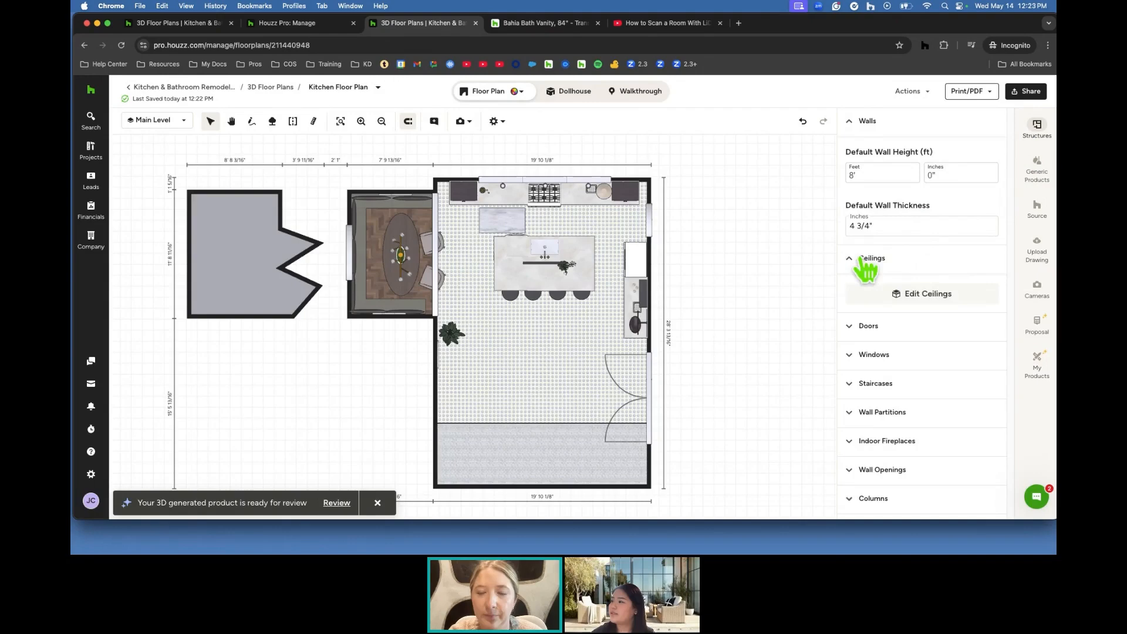
left_click(902, 309)
left_click(558, 346)
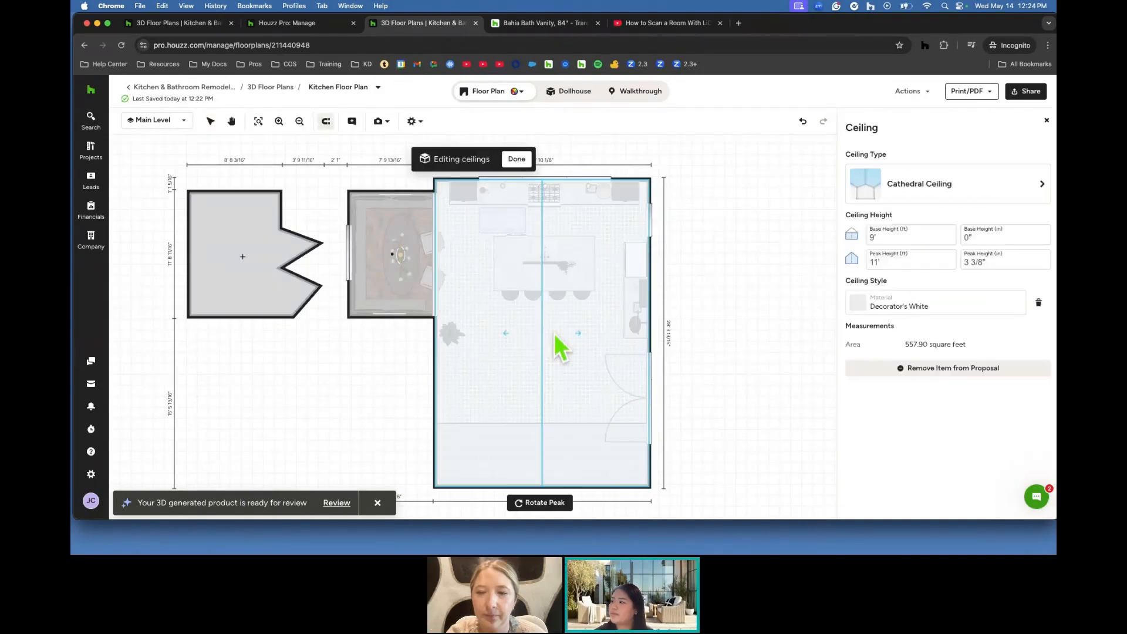
left_click(981, 204)
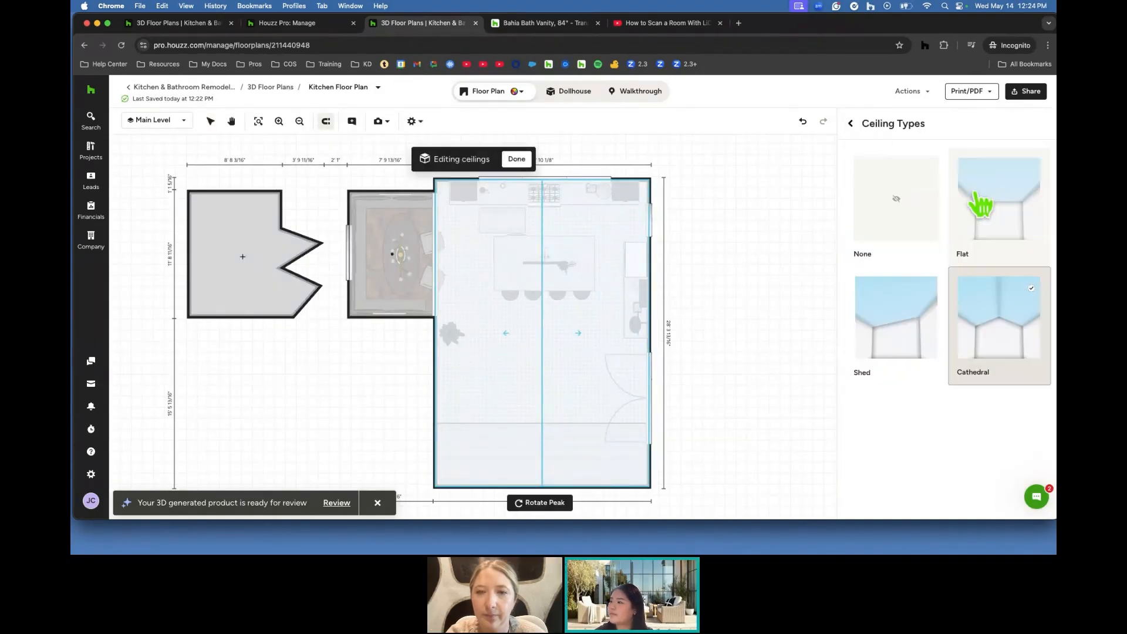
left_click(973, 287)
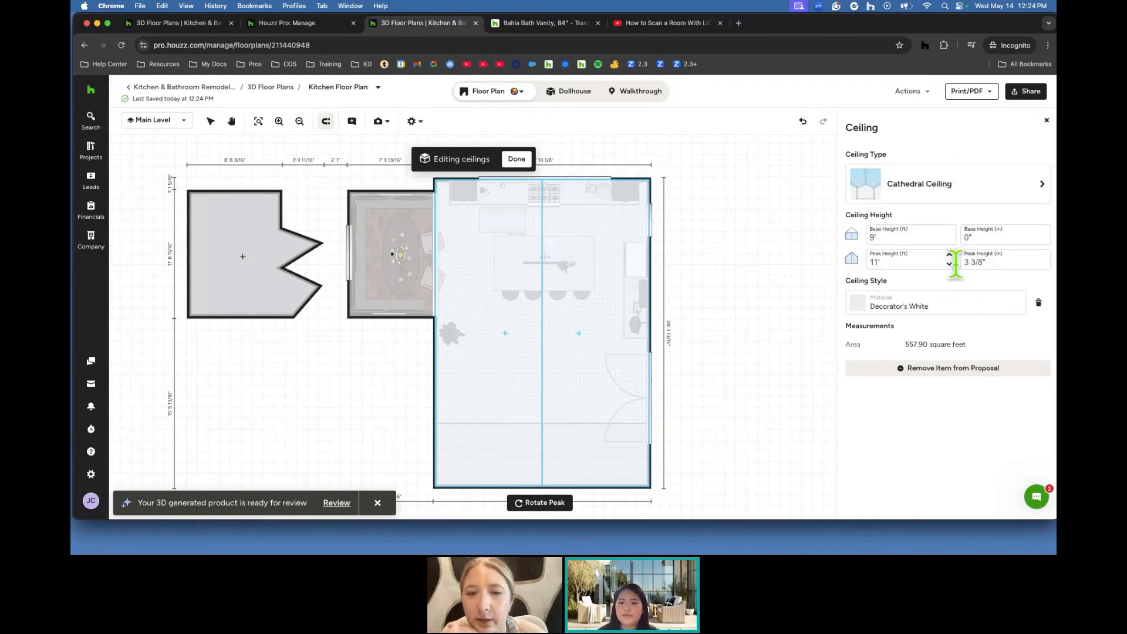
left_click(1046, 120)
left_click(888, 125)
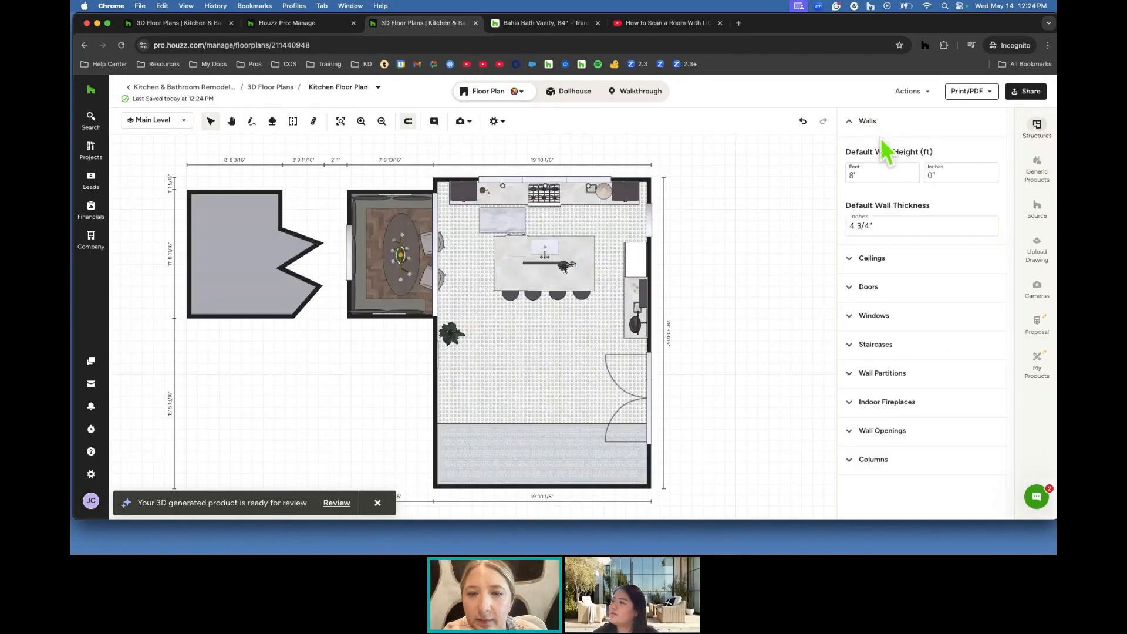
Edit the ceilings and change the large kitchen room's ceiling type to Shed.
left_click(888, 261)
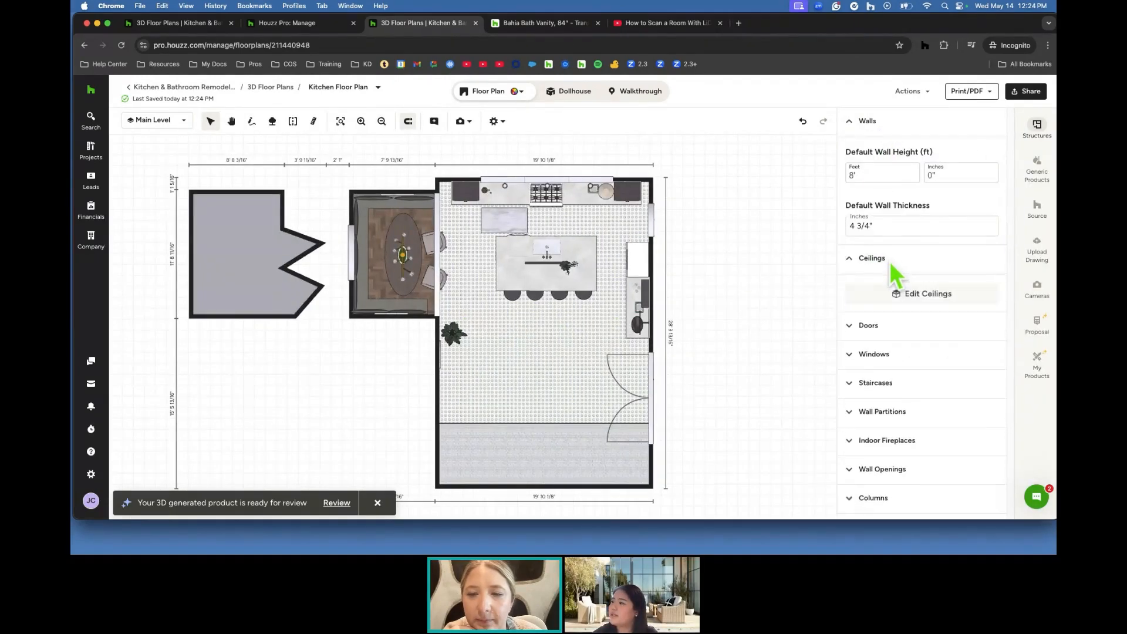
left_click(886, 304)
left_click(624, 286)
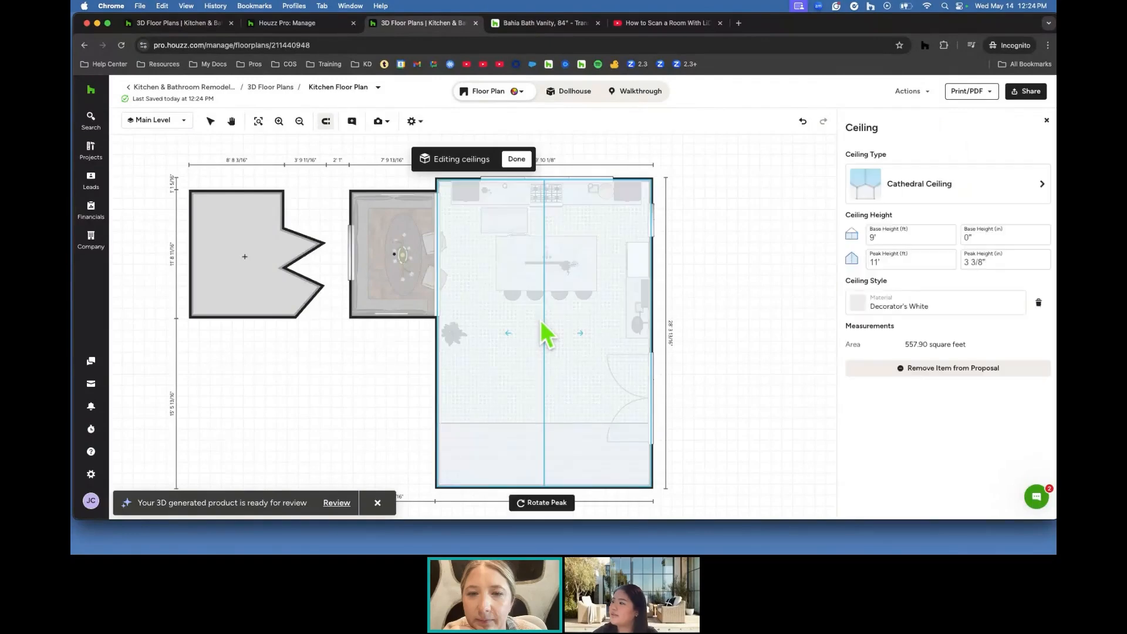
left_click(1036, 186)
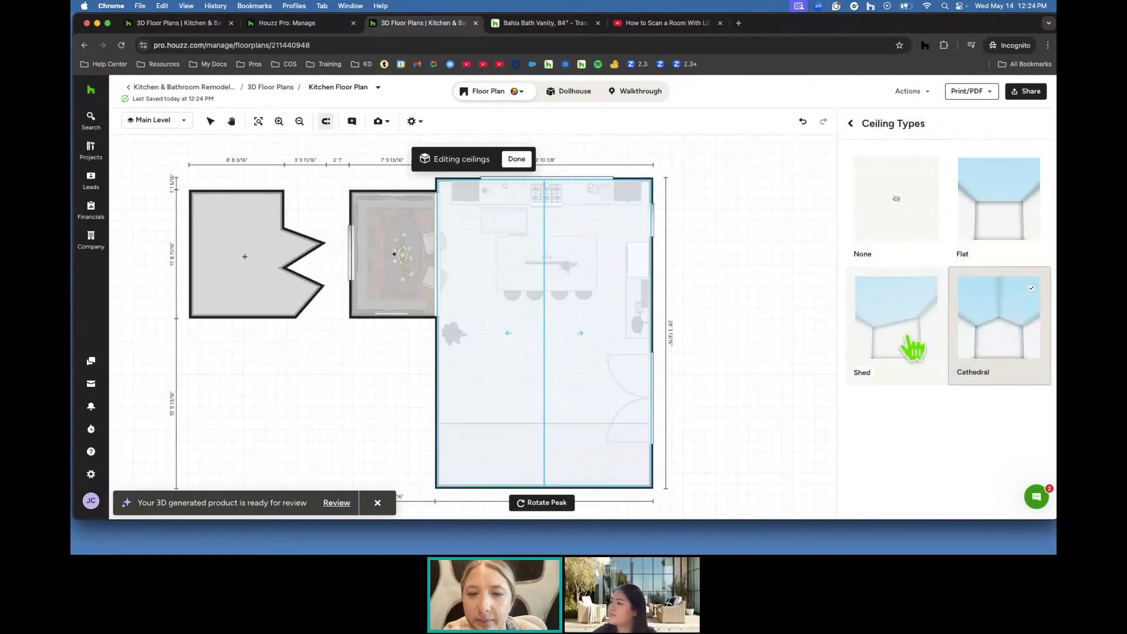
left_click(911, 350)
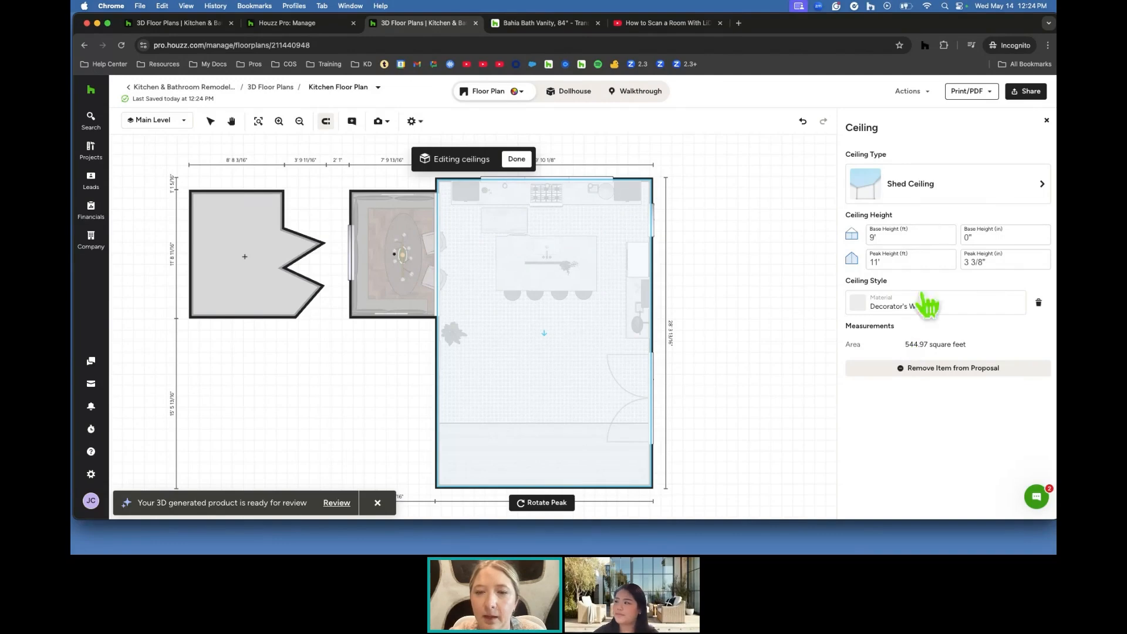
left_click(1046, 120)
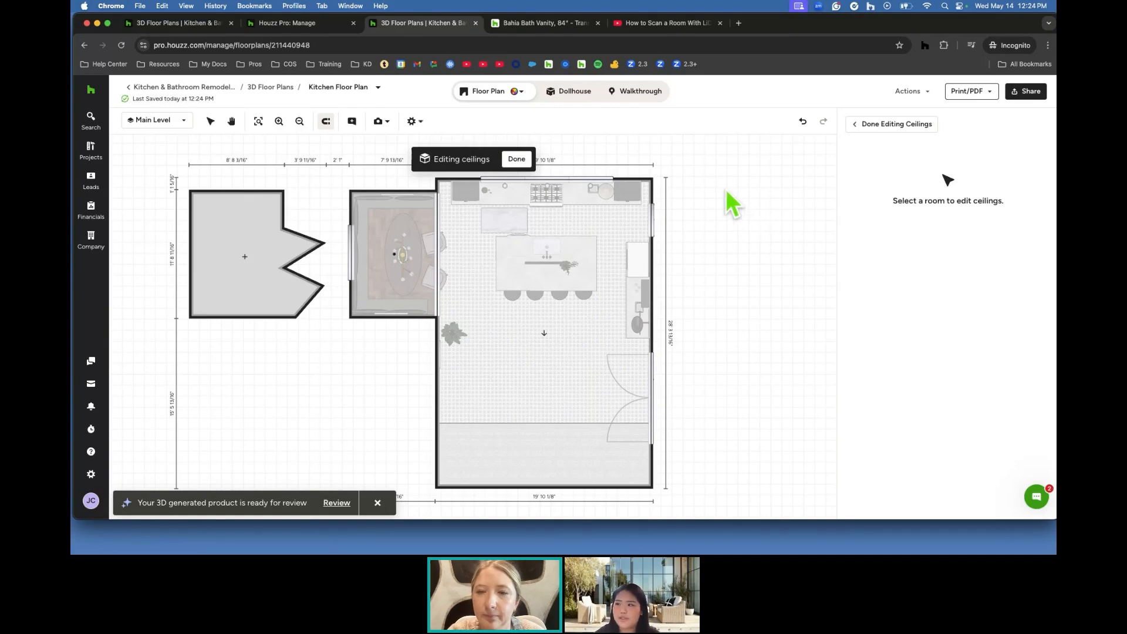
Examine the kitchen in the walkthrough and from several sides in the dollhouse, return to the floor plan and finish editing ceilings.
left_click(639, 90)
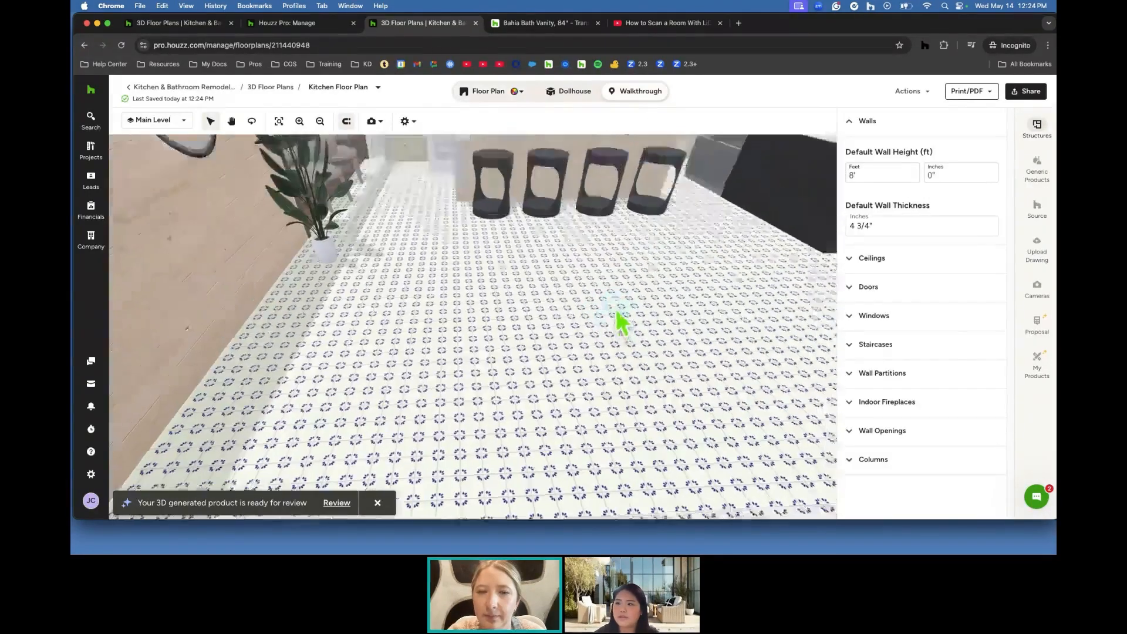
left_click_drag(609, 369, 701, 371)
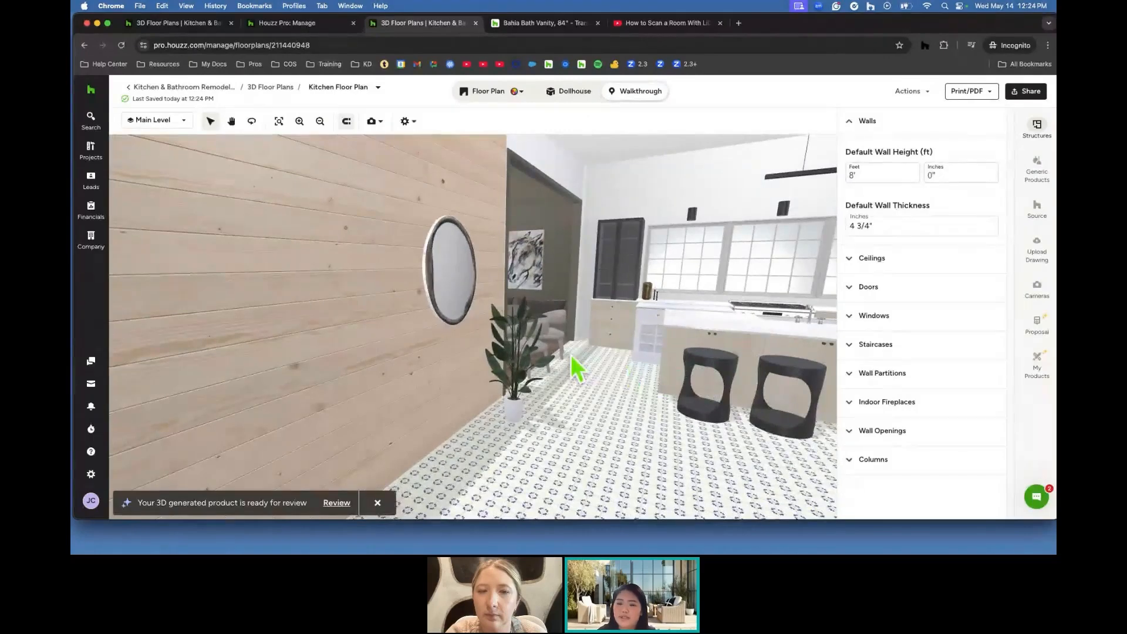
left_click(569, 91)
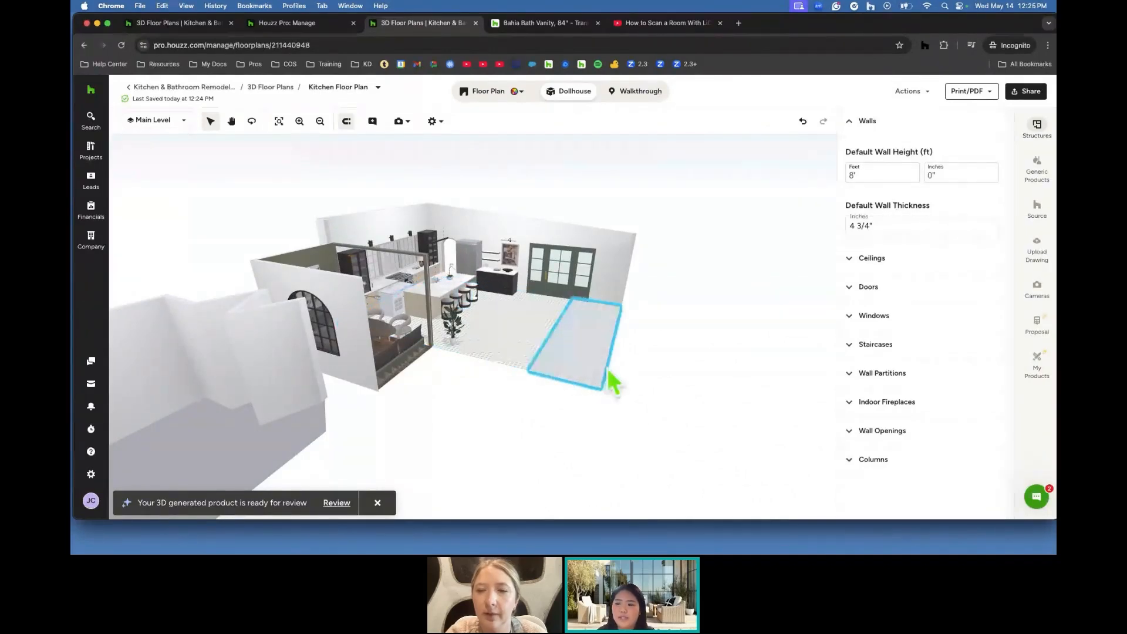
left_click_drag(615, 371, 532, 376)
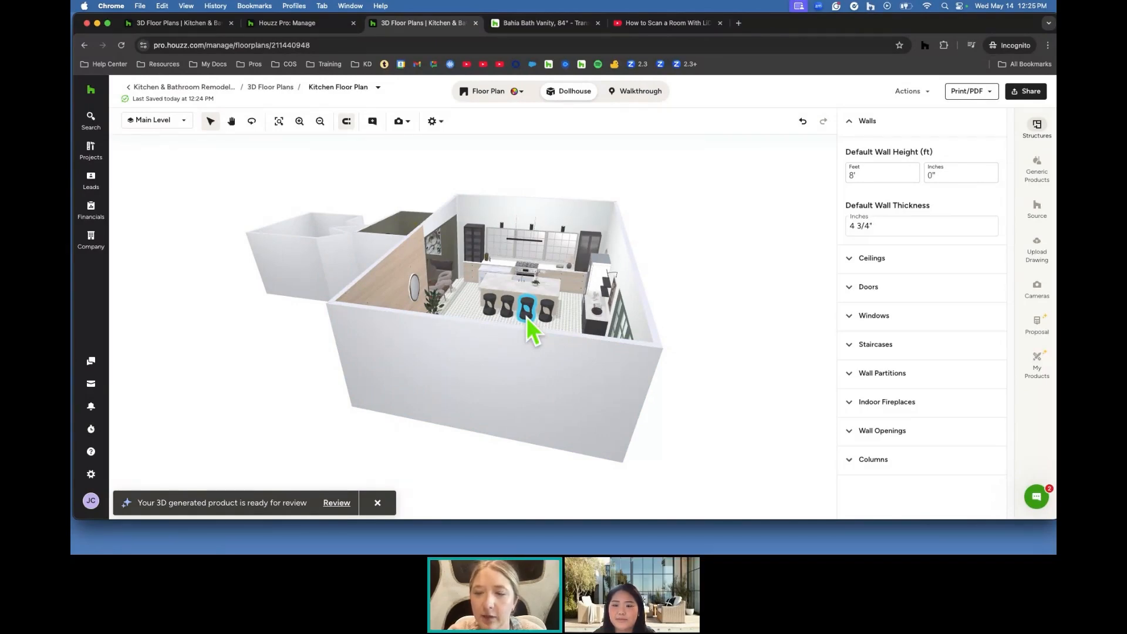
left_click(477, 93)
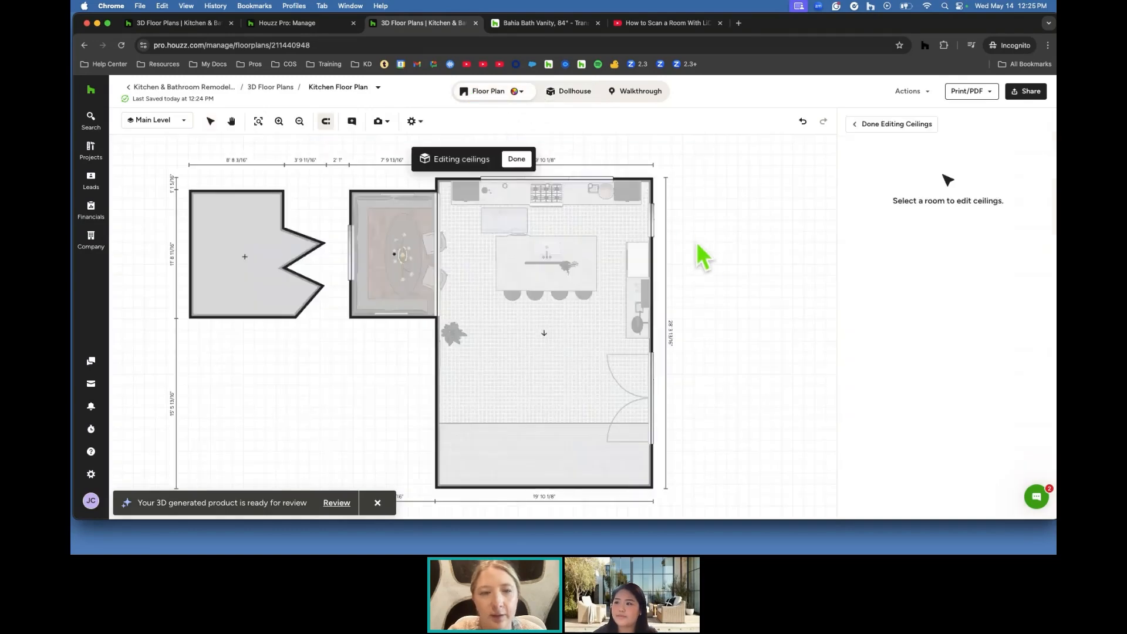
left_click_drag(703, 255, 685, 236)
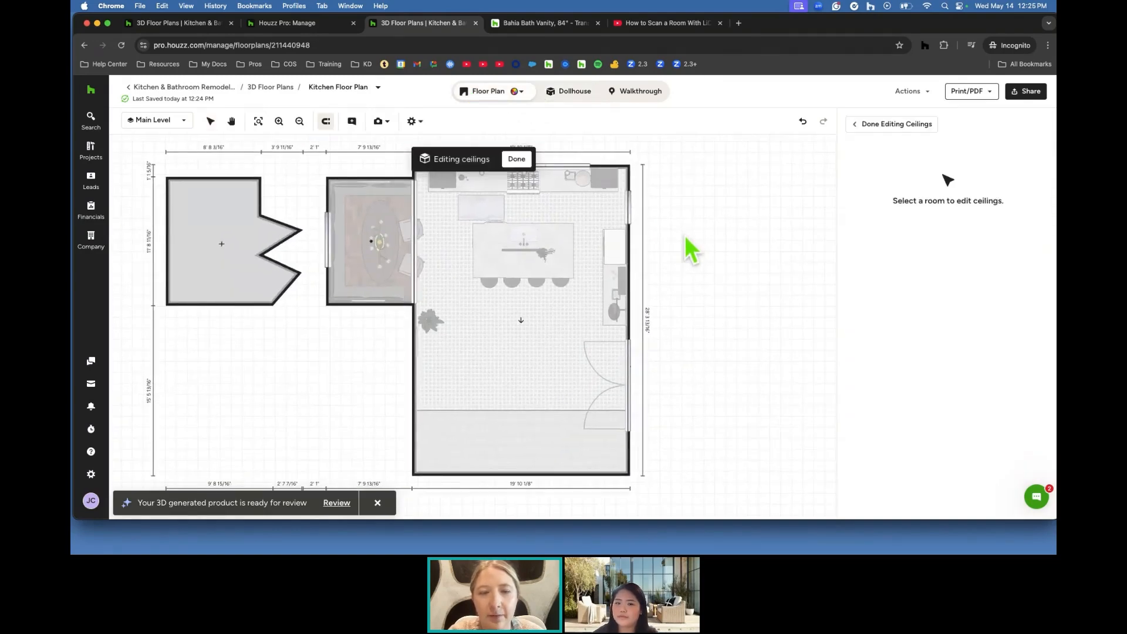
scroll(668, 205, "down", 4)
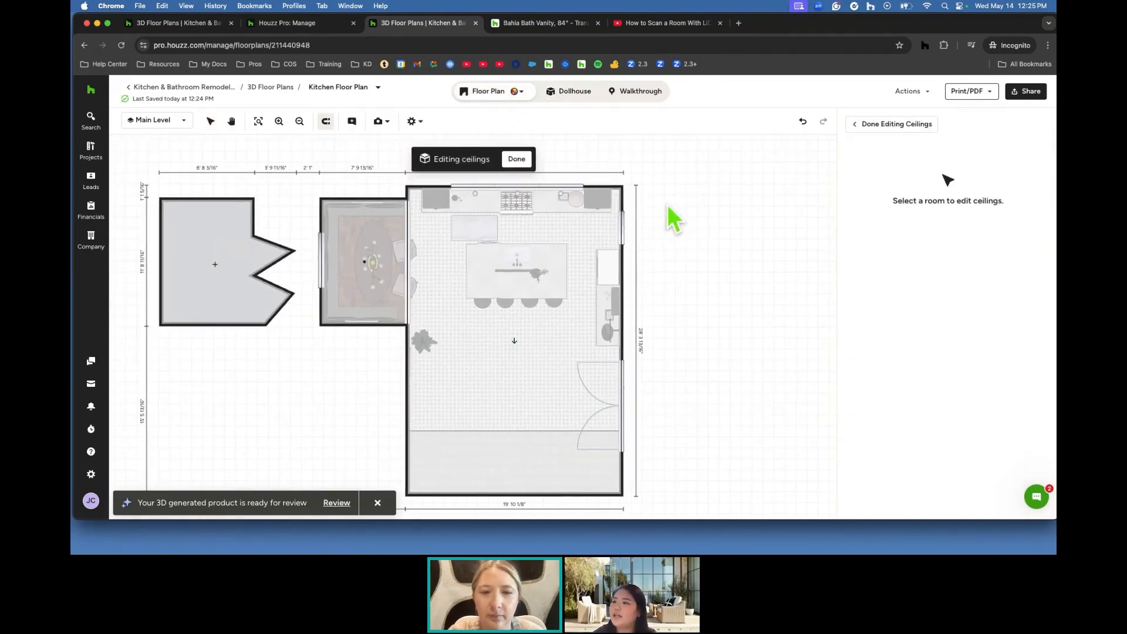
left_click(516, 159)
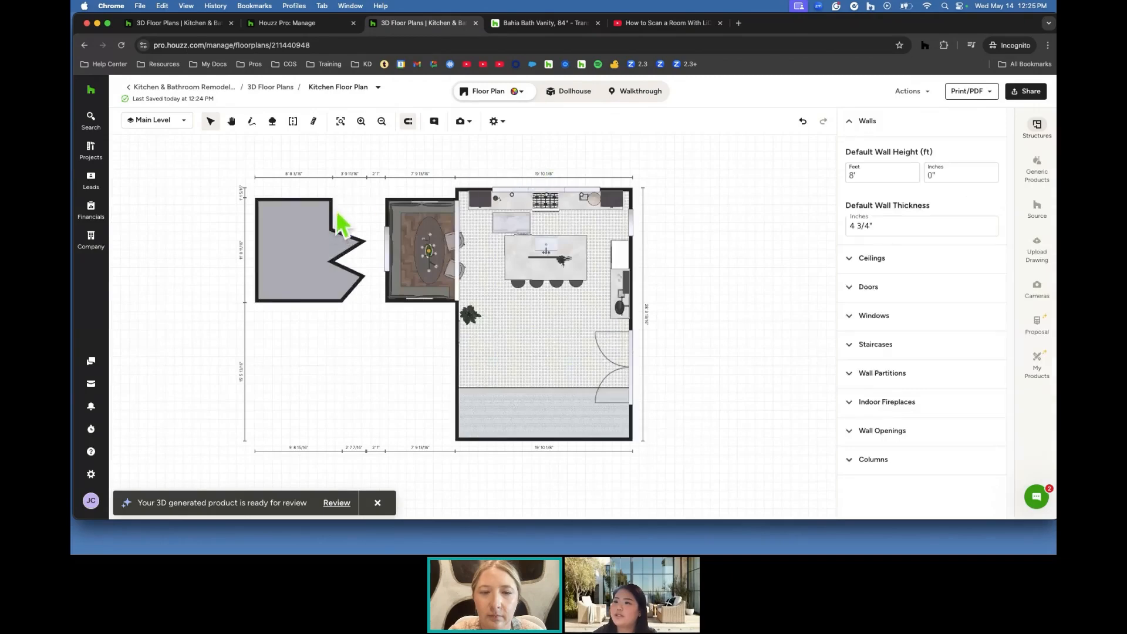
Draw a rectangular outdoor surface of about 388 square feet against the kitchen's right wall, spanning the wall's full length.
left_click(272, 121)
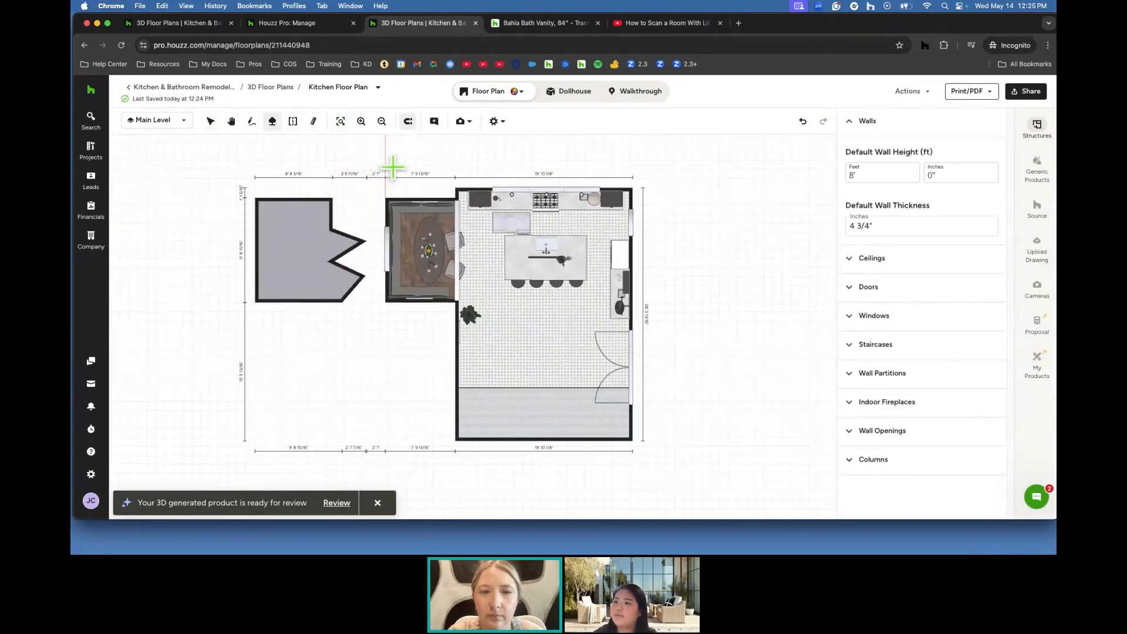
left_click(632, 188)
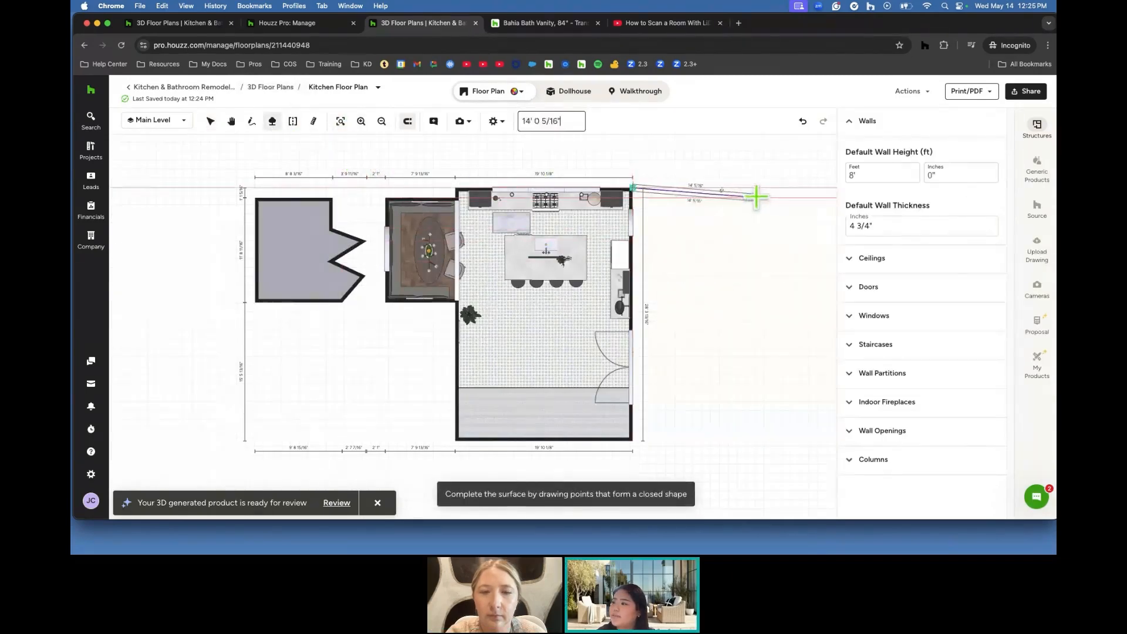
left_click(754, 187)
left_click(755, 440)
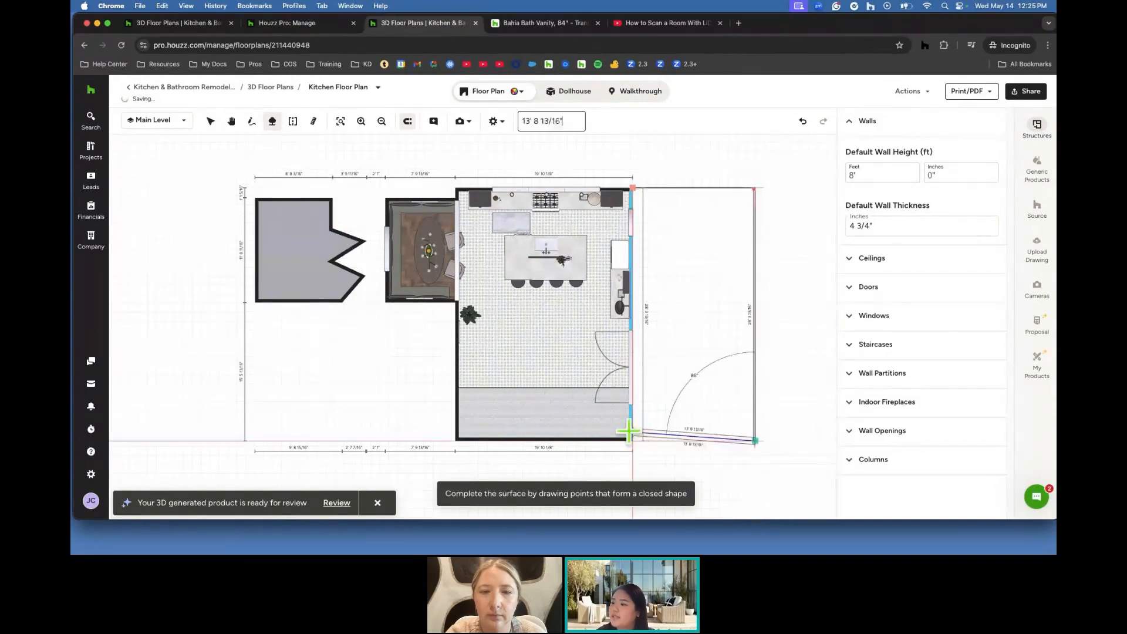
left_click(631, 440)
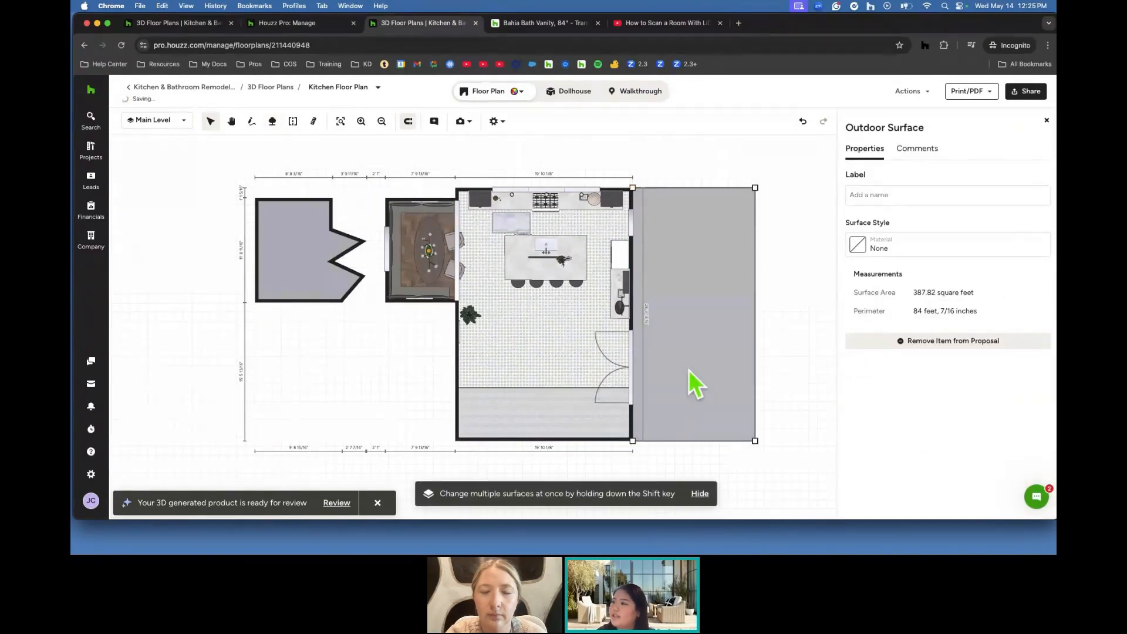
left_click(1046, 120)
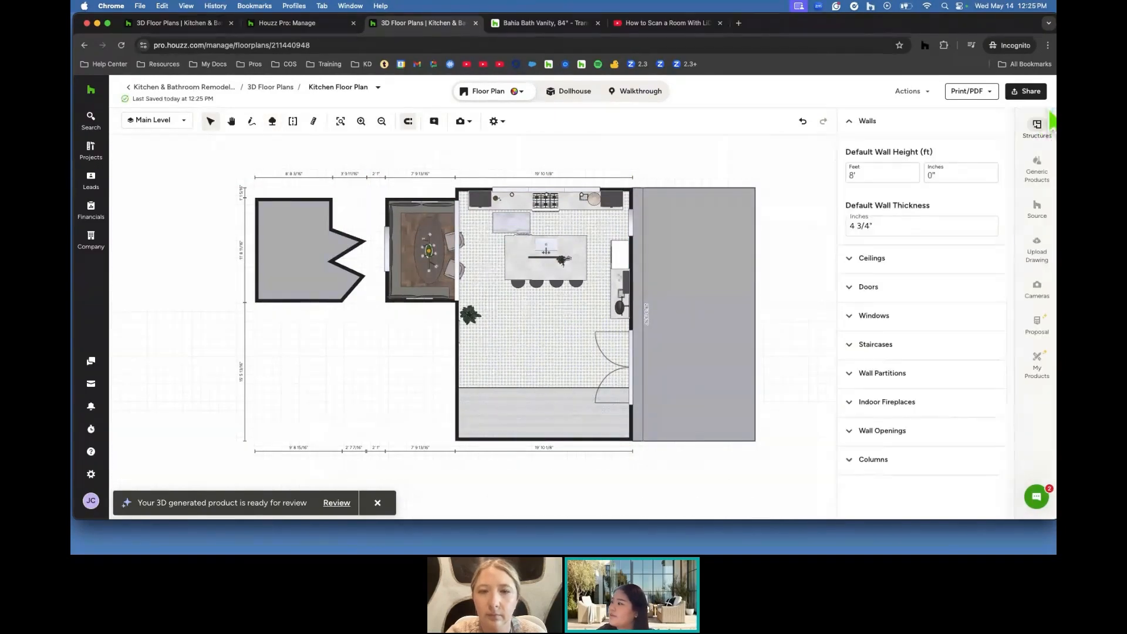
Search the generic products for "patio" and clear the search.
left_click(1048, 170)
left_click(958, 121)
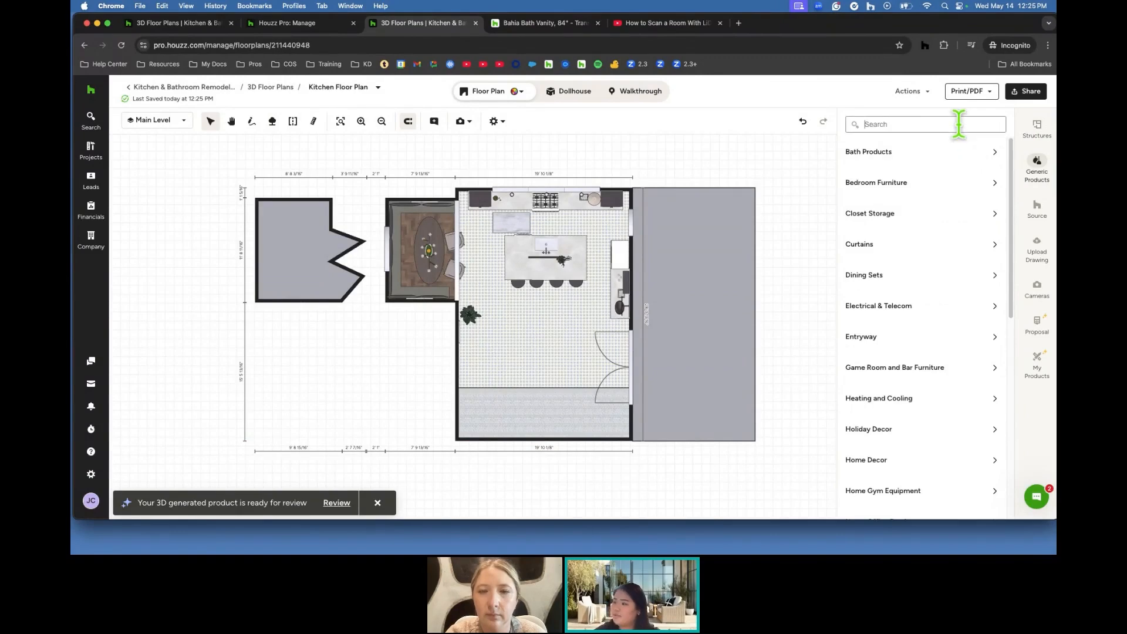
type("patio")
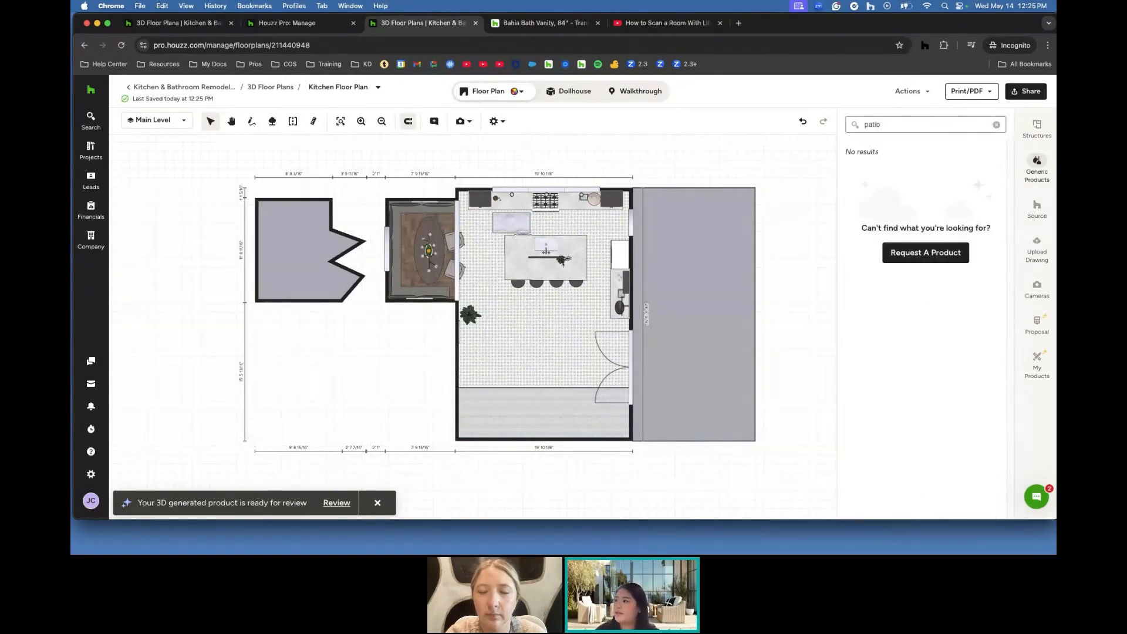
left_click(996, 124)
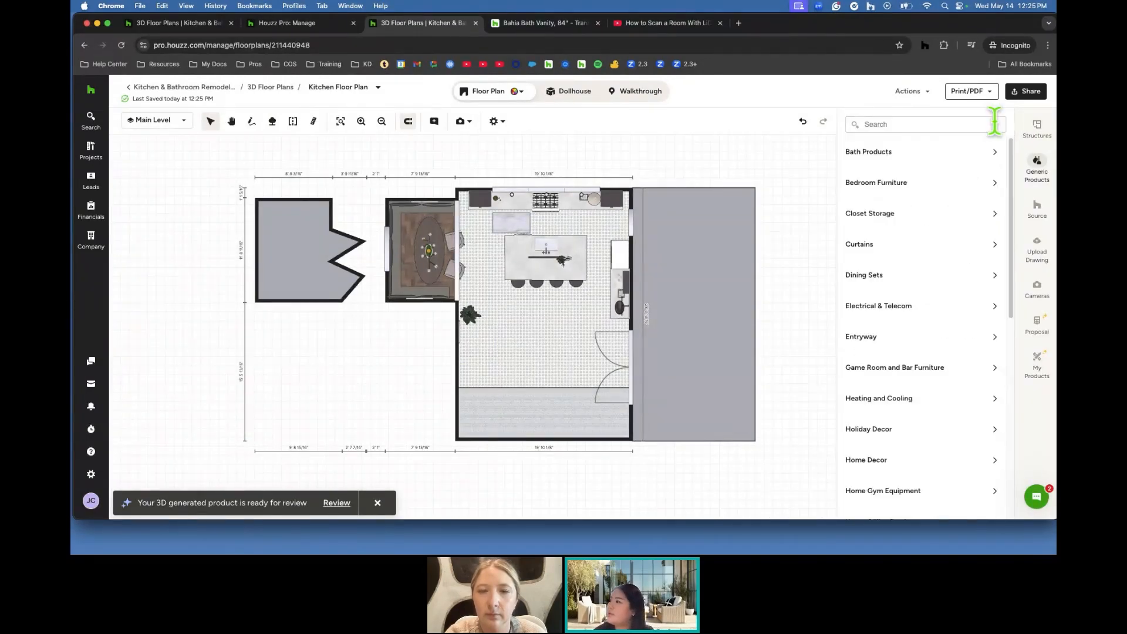
left_click(659, 235)
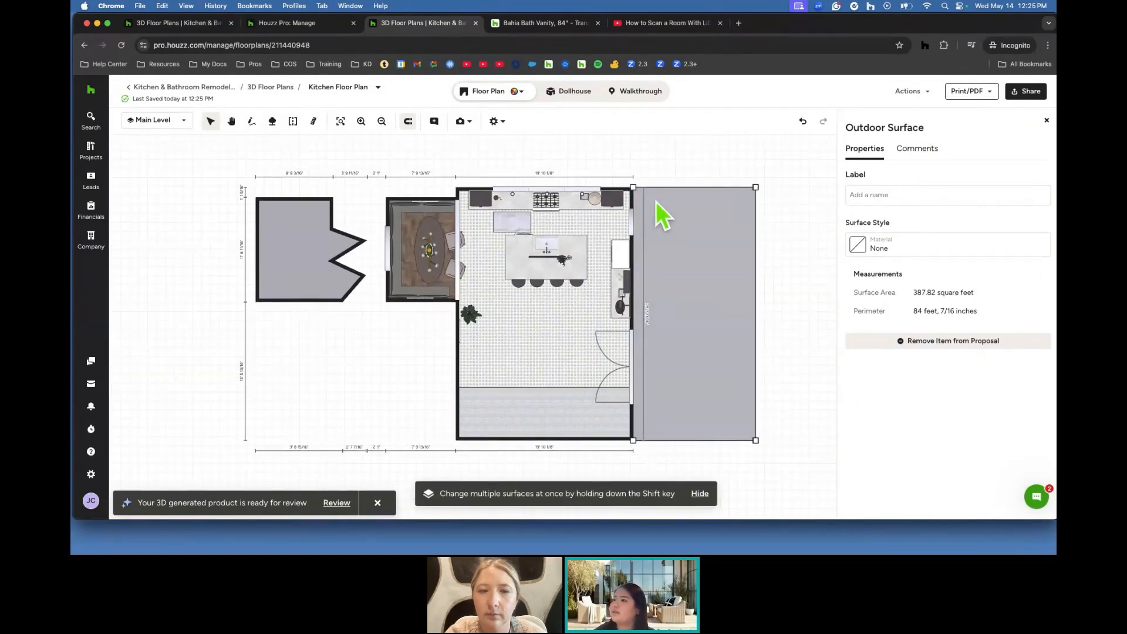
left_click(721, 171)
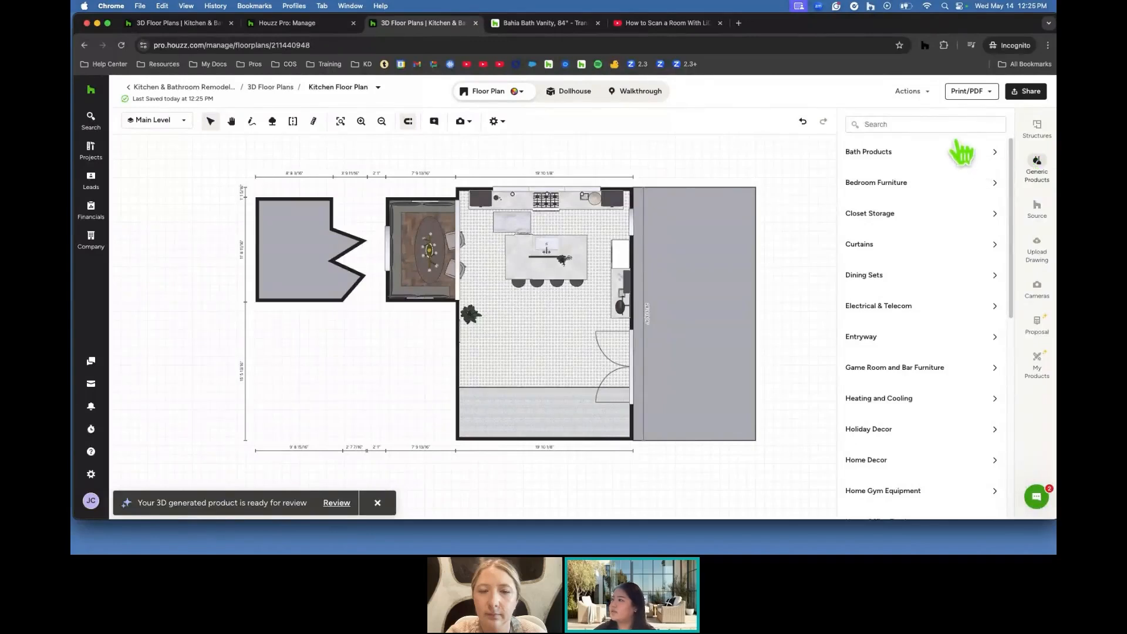
left_click(972, 124)
type("patio")
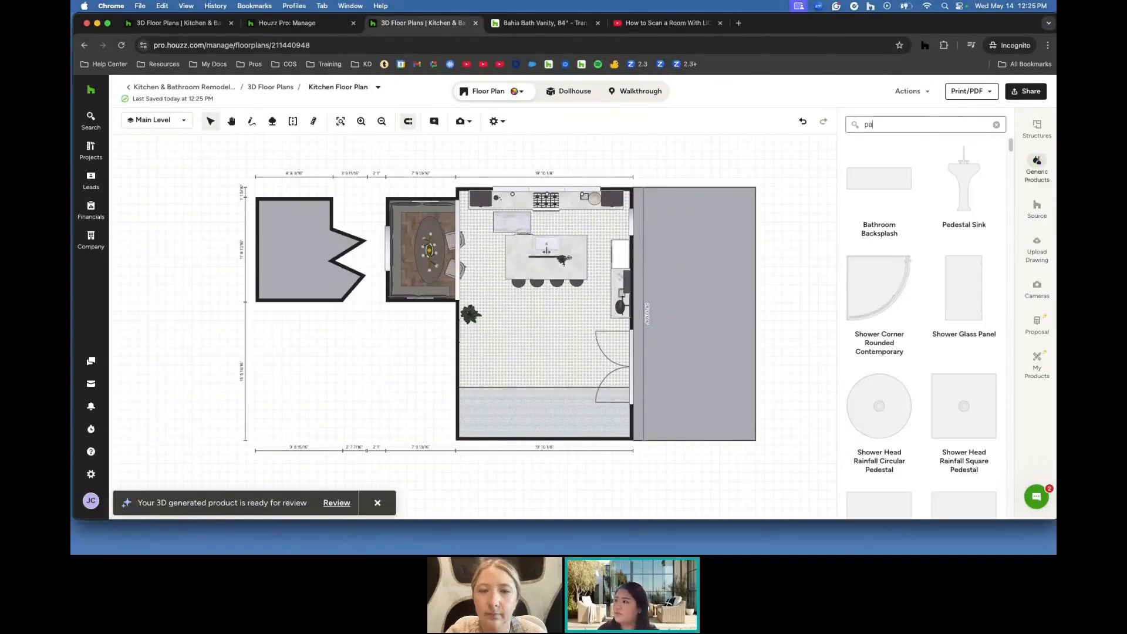
left_click(996, 124)
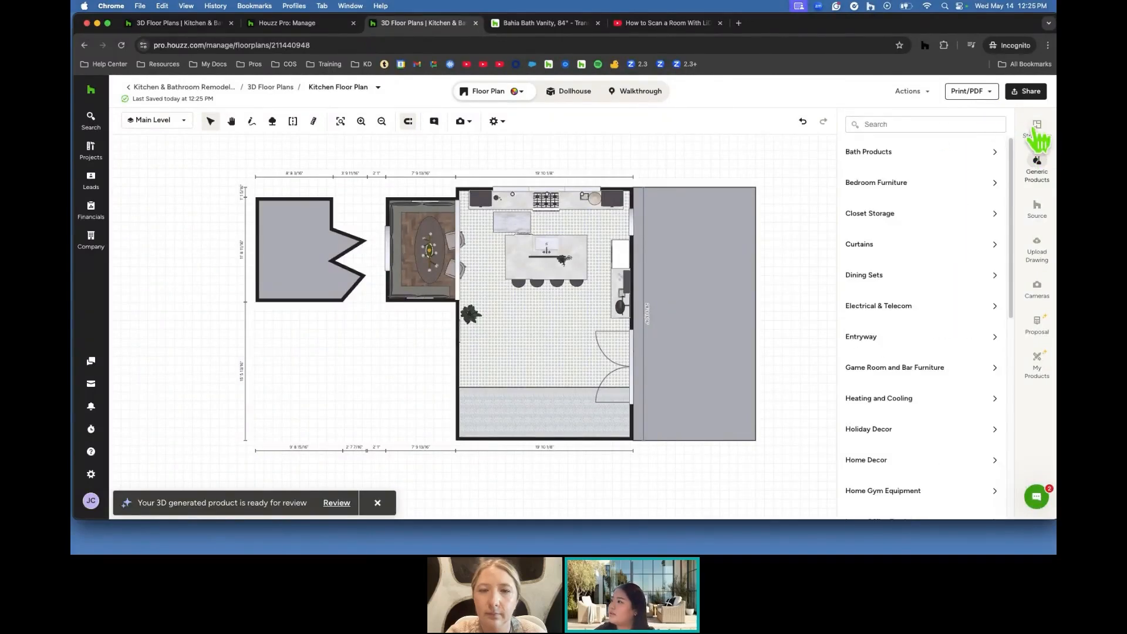
Open the outdoor surface's material choices and look through the available material categories, including Outdoor Landscaping.
left_click(704, 258)
left_click(931, 241)
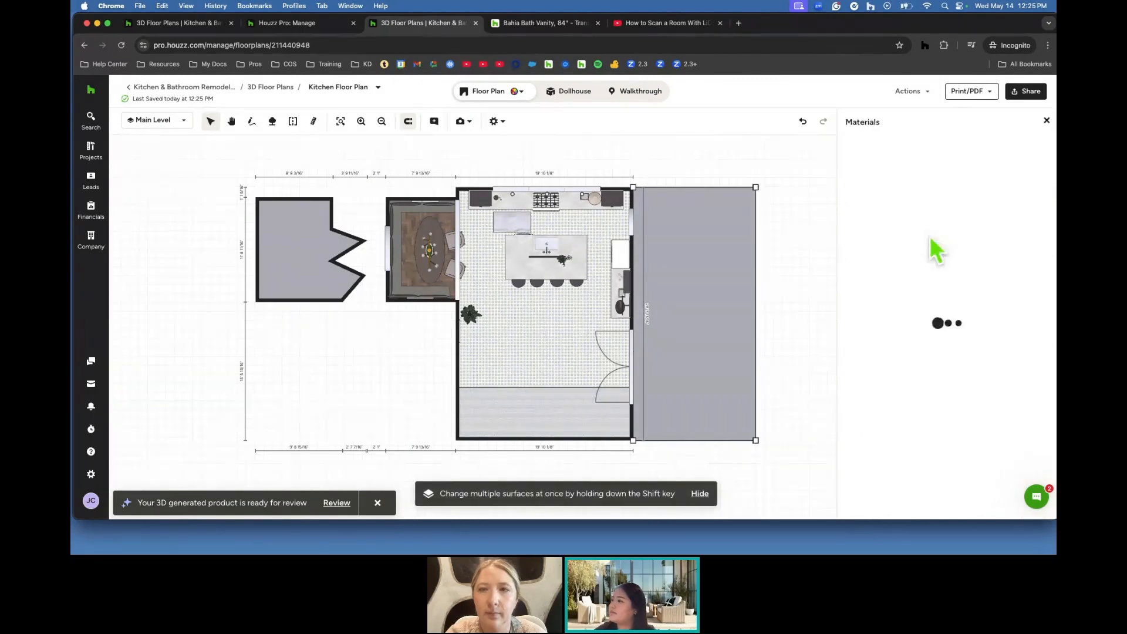
left_click(913, 146)
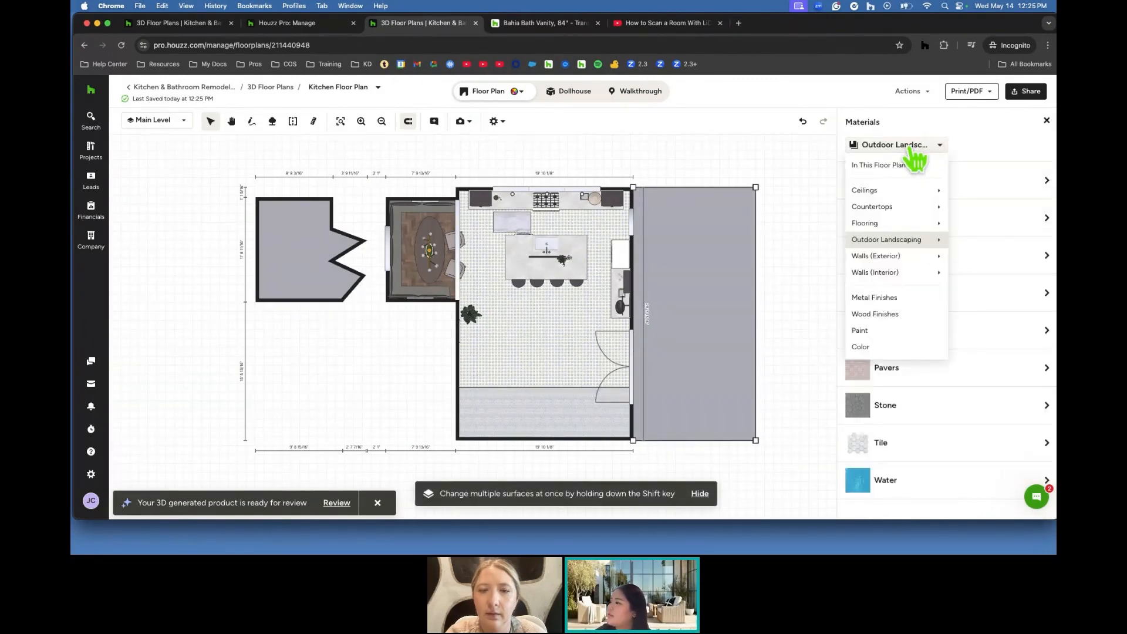
mouse_move(910, 210)
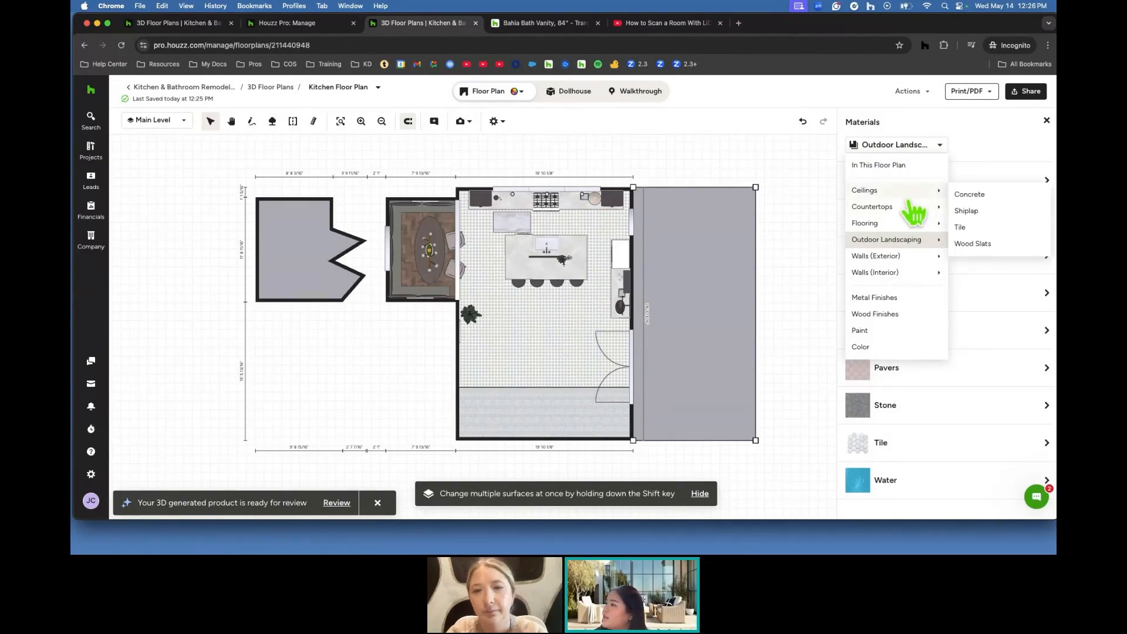
mouse_move(896, 265)
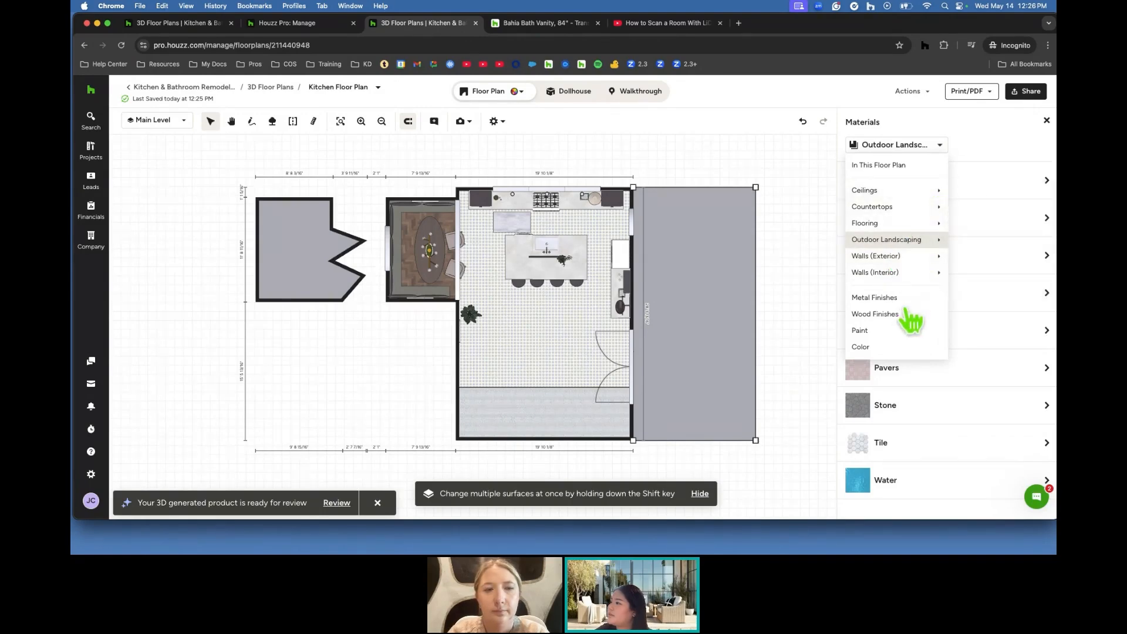
left_click(732, 276)
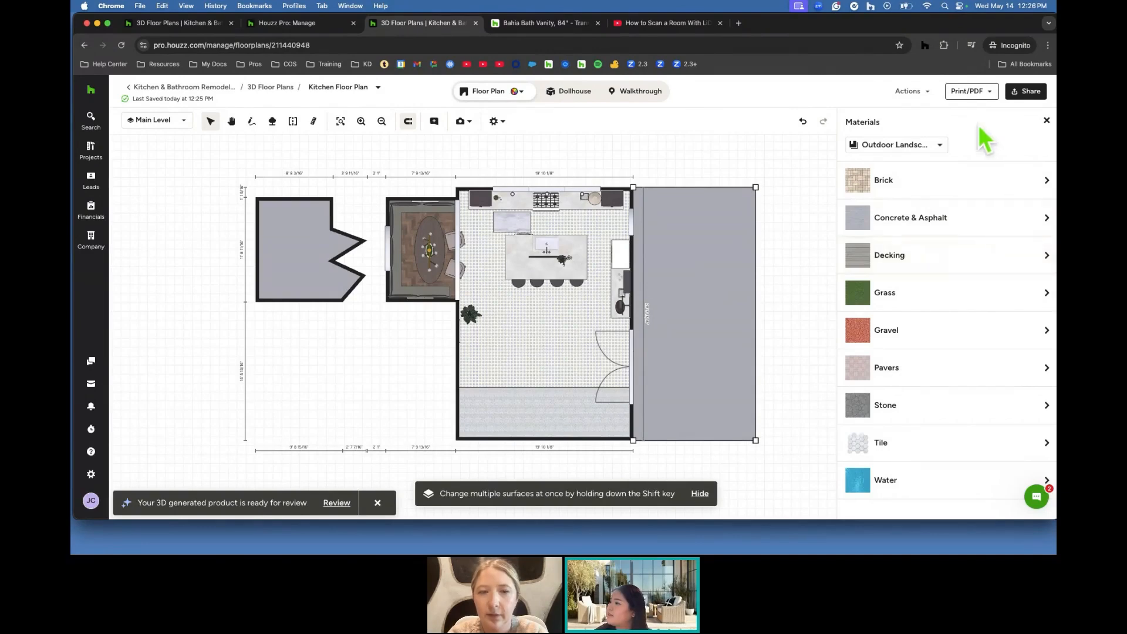
Apply the Yellow Pine decking material to the outdoor surface beside the kitchen.
left_click(943, 255)
scroll(945, 261, "down", 6)
left_click(984, 423)
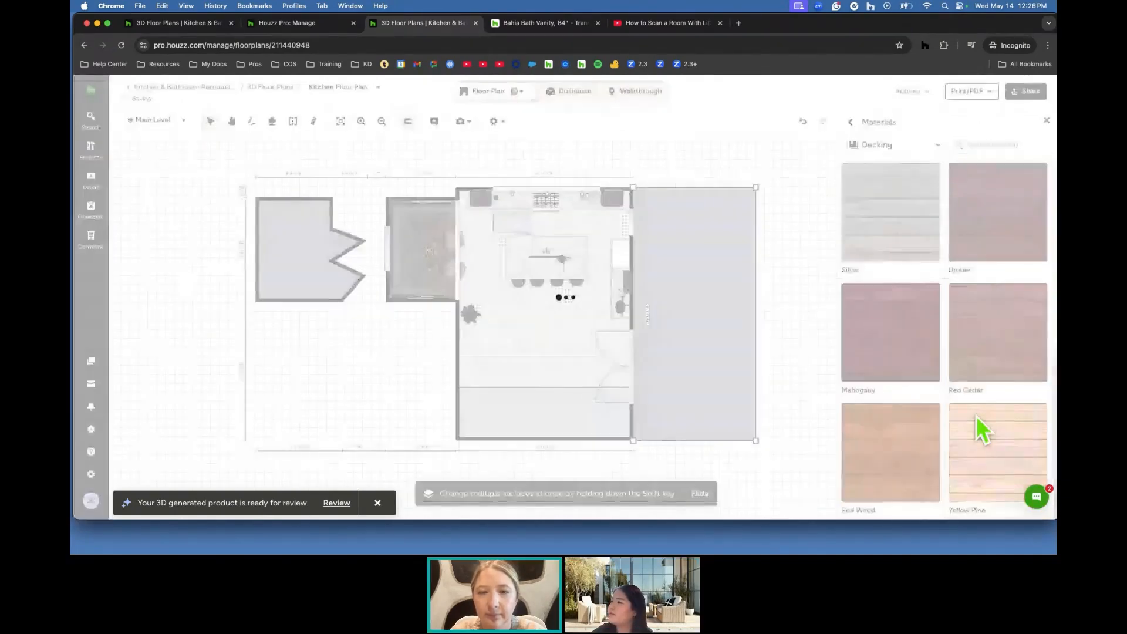
scroll(980, 417, "up", 6)
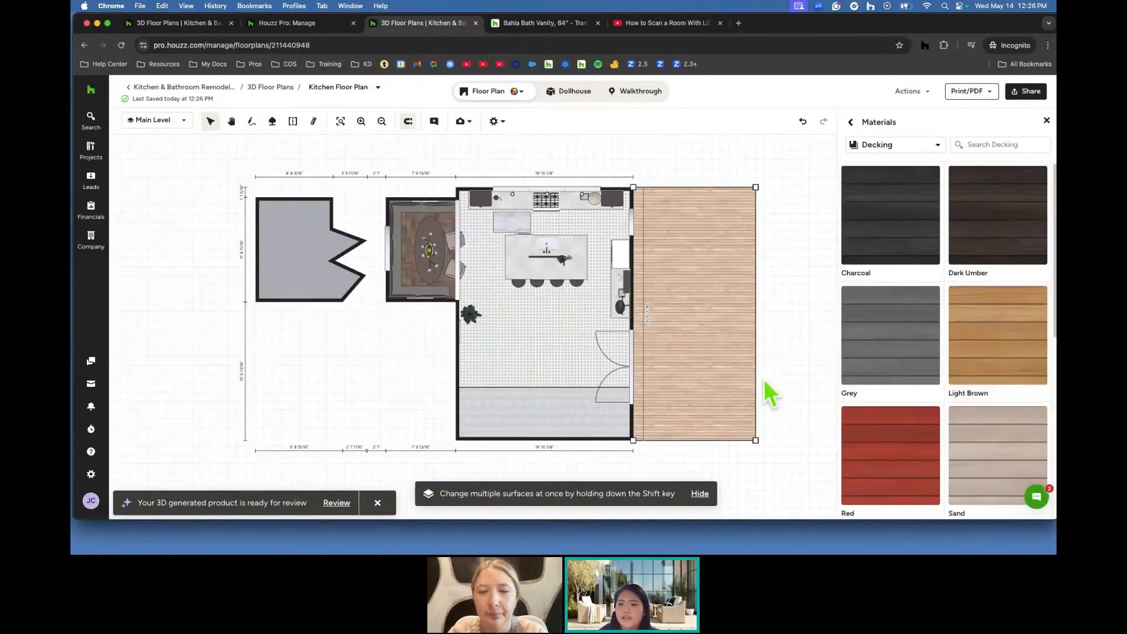
scroll(819, 376, "up", 2)
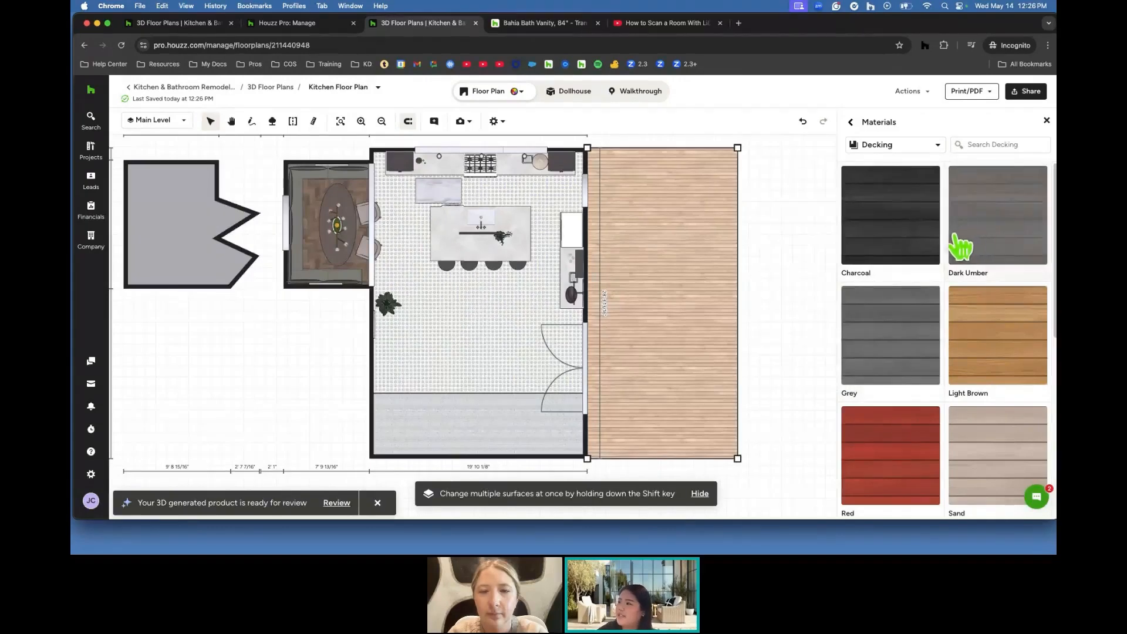
Look through the material categories for the outdoor surface, including Outdoor Landscaping, Water, Countertops and Flooring.
left_click(889, 146)
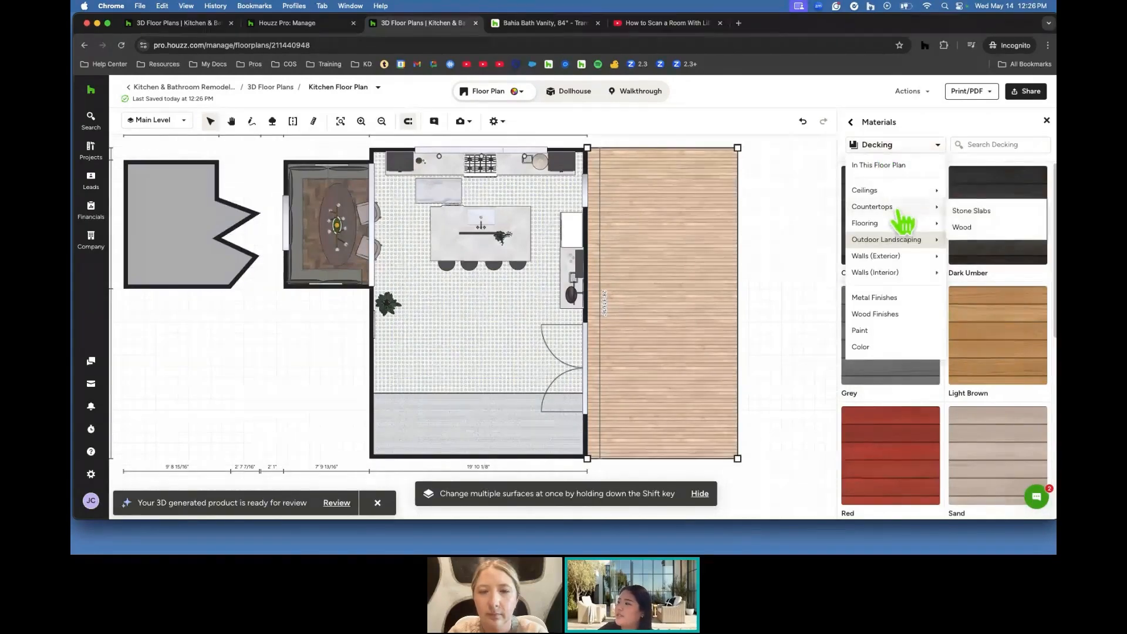
mouse_move(897, 241)
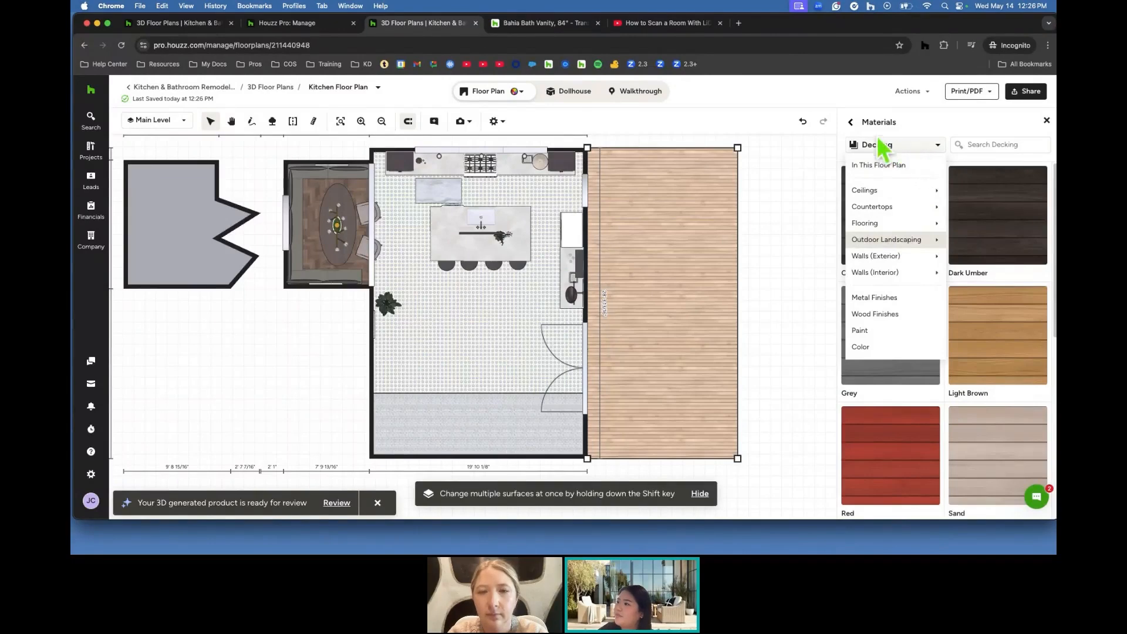
left_click(852, 123)
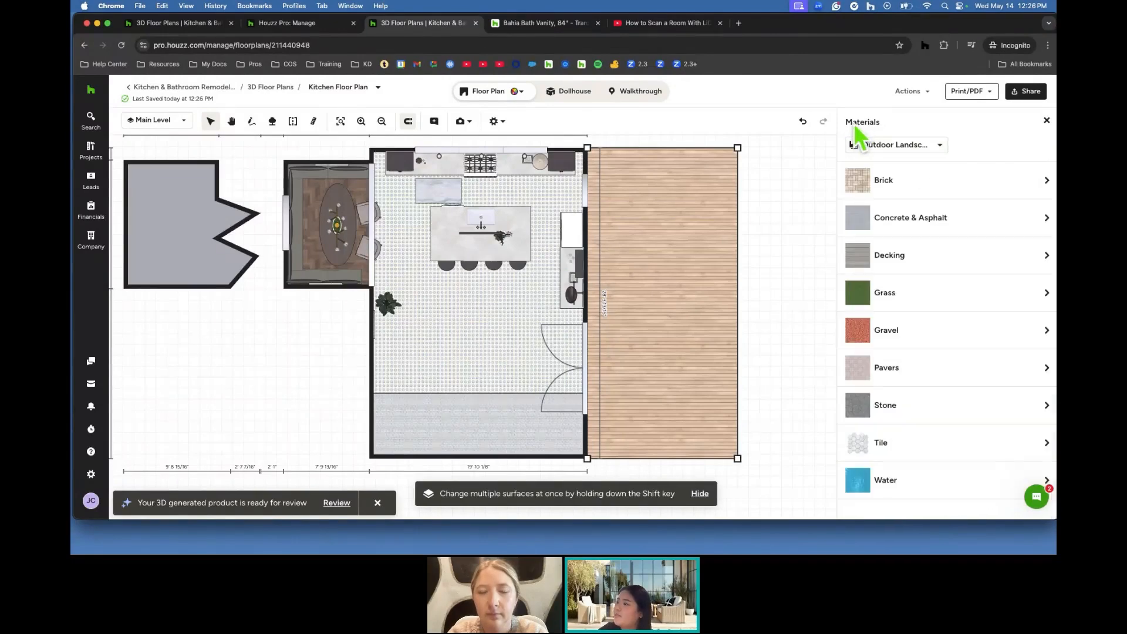
left_click(925, 486)
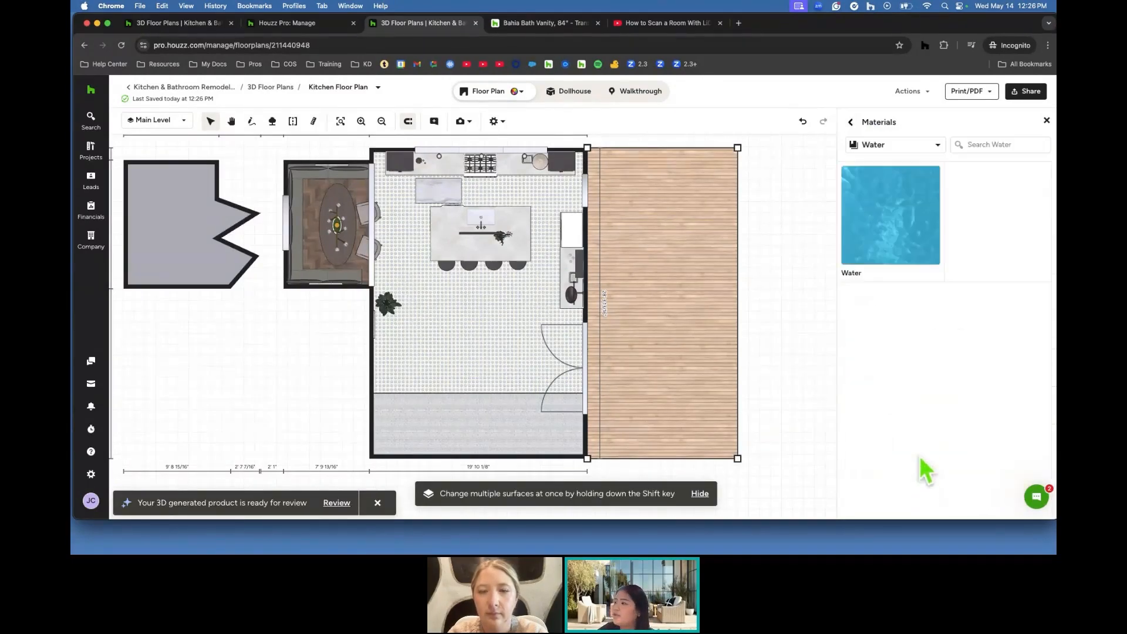
left_click(870, 144)
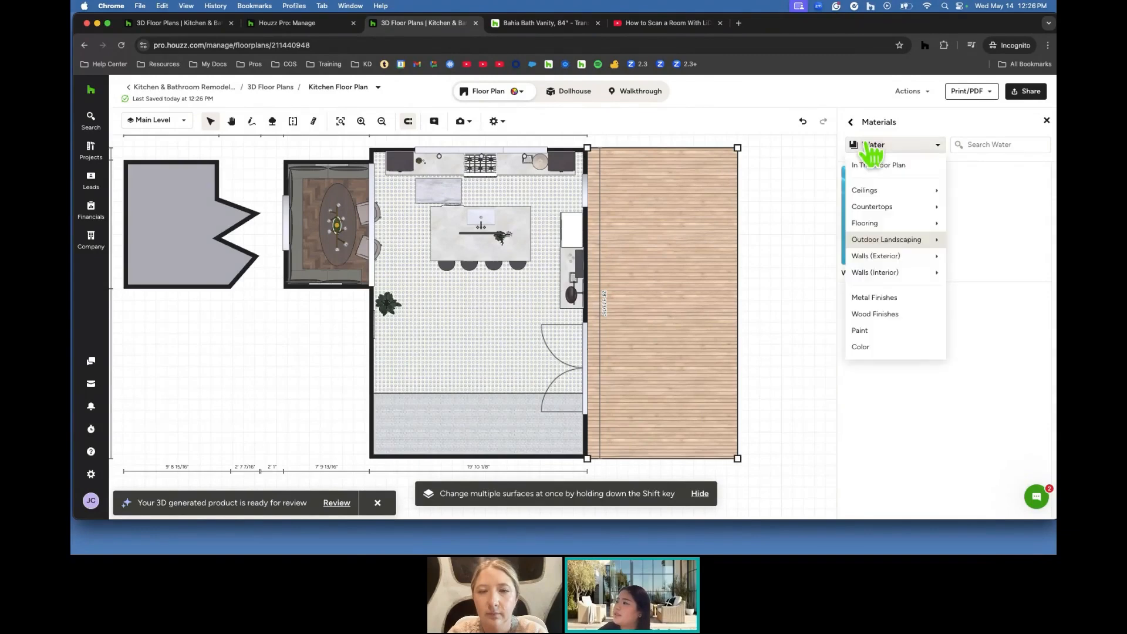
left_click(853, 123)
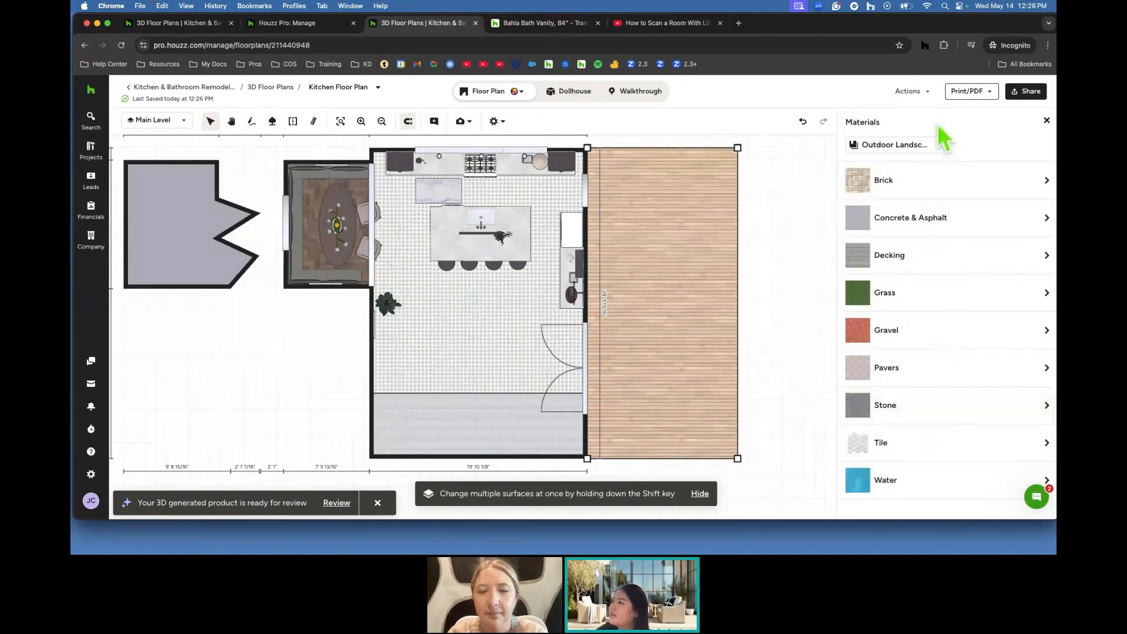
left_click(917, 145)
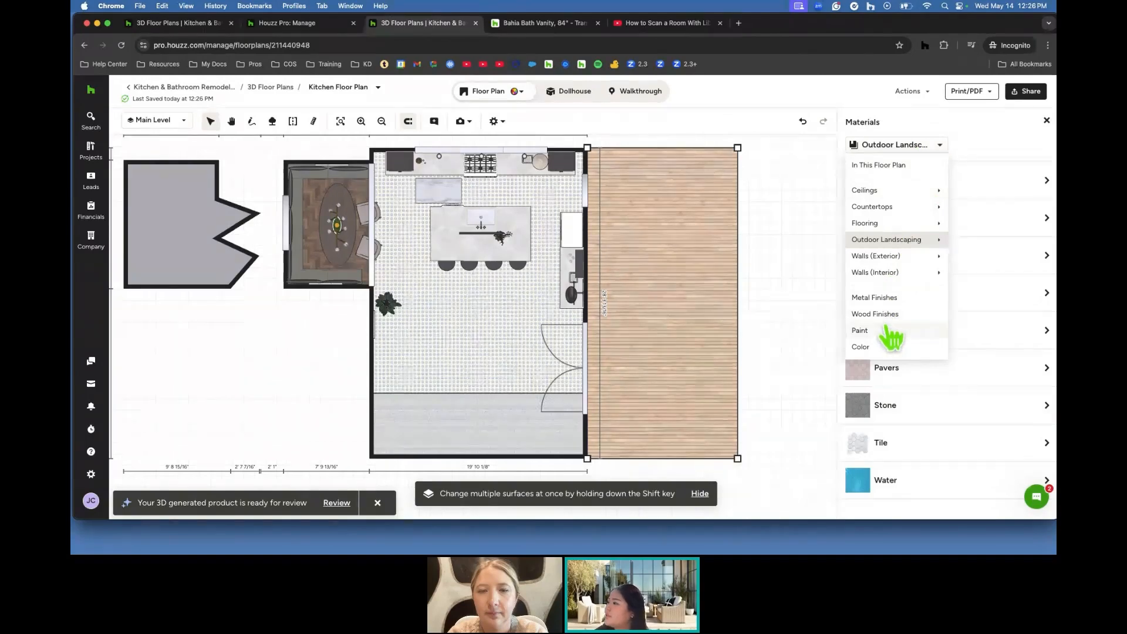
left_click(921, 242)
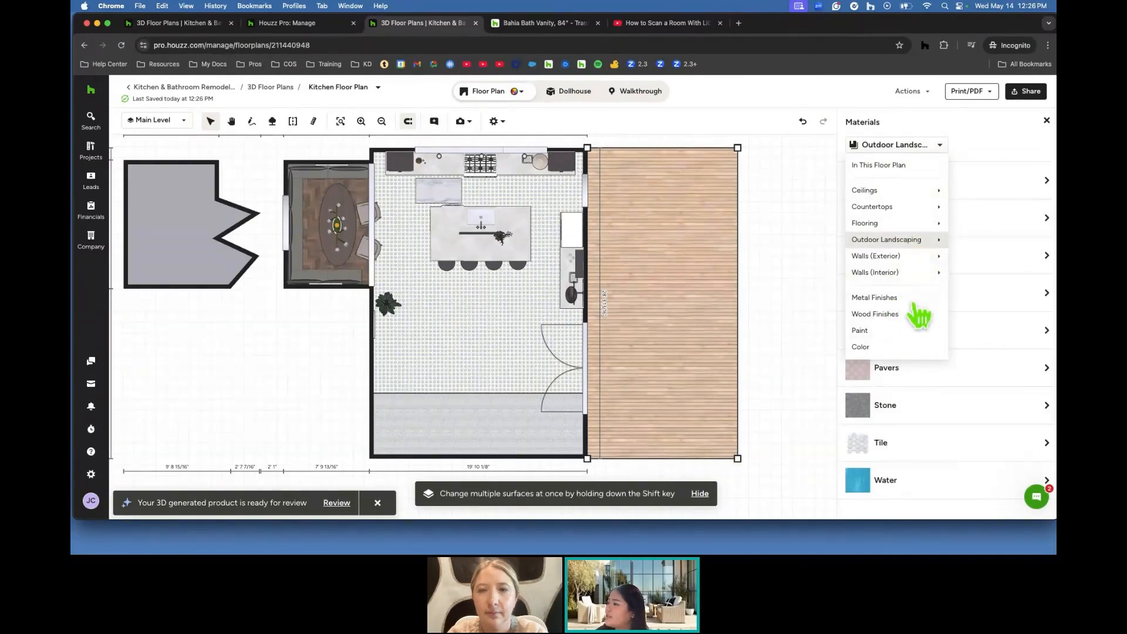
left_click(891, 213)
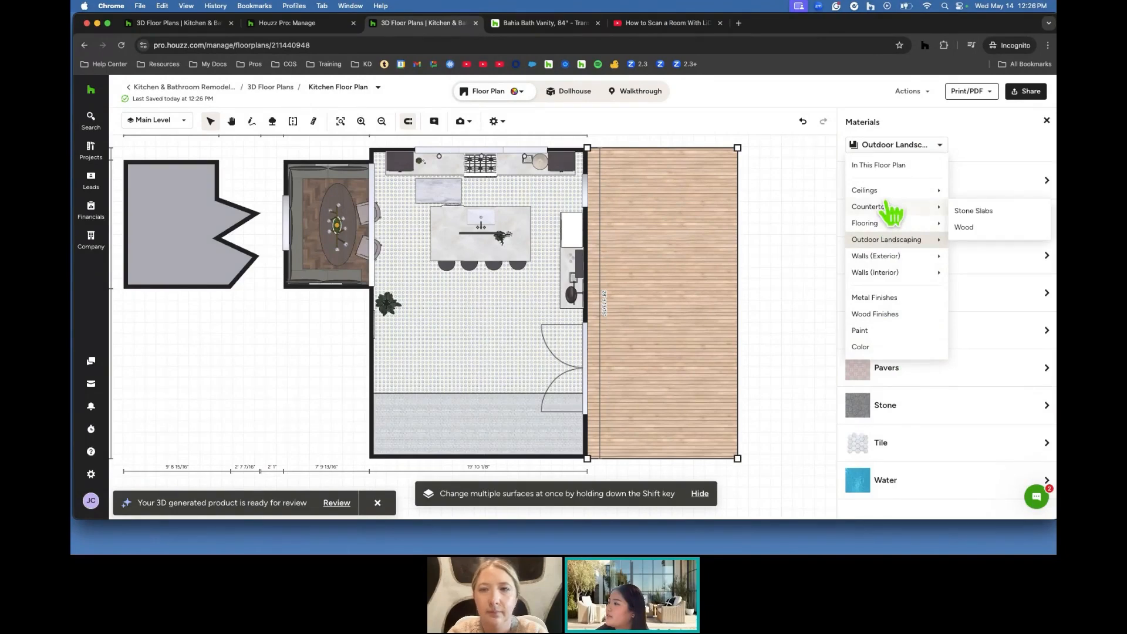
mouse_move(884, 228)
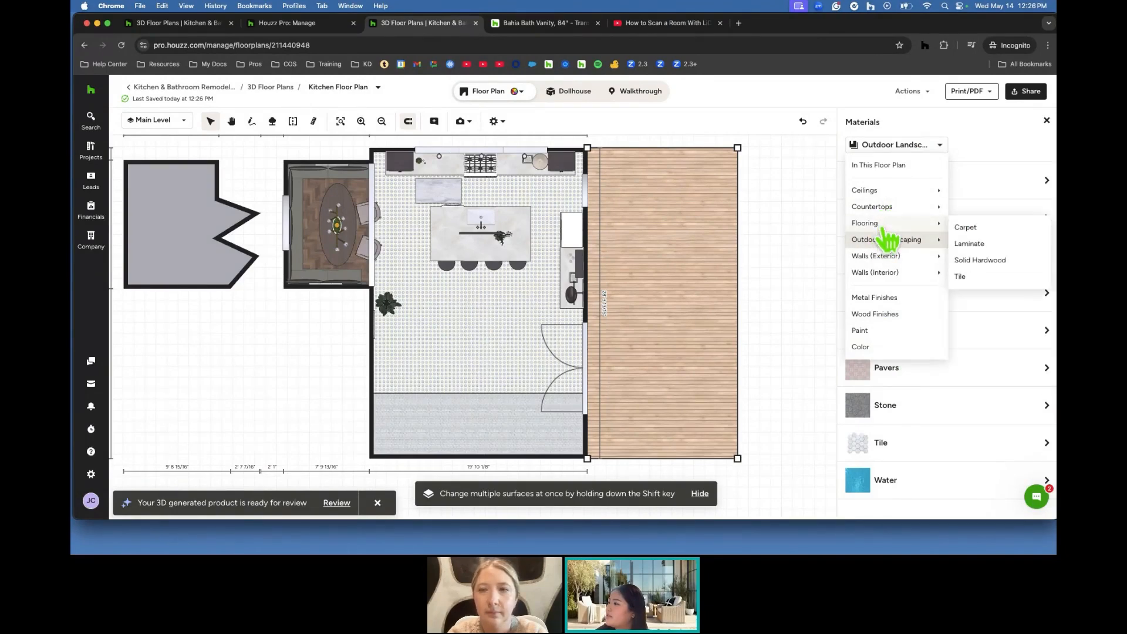
Apply the Water material from Outdoor Landscaping to the outdoor surface and close its properties.
mouse_move(904, 244)
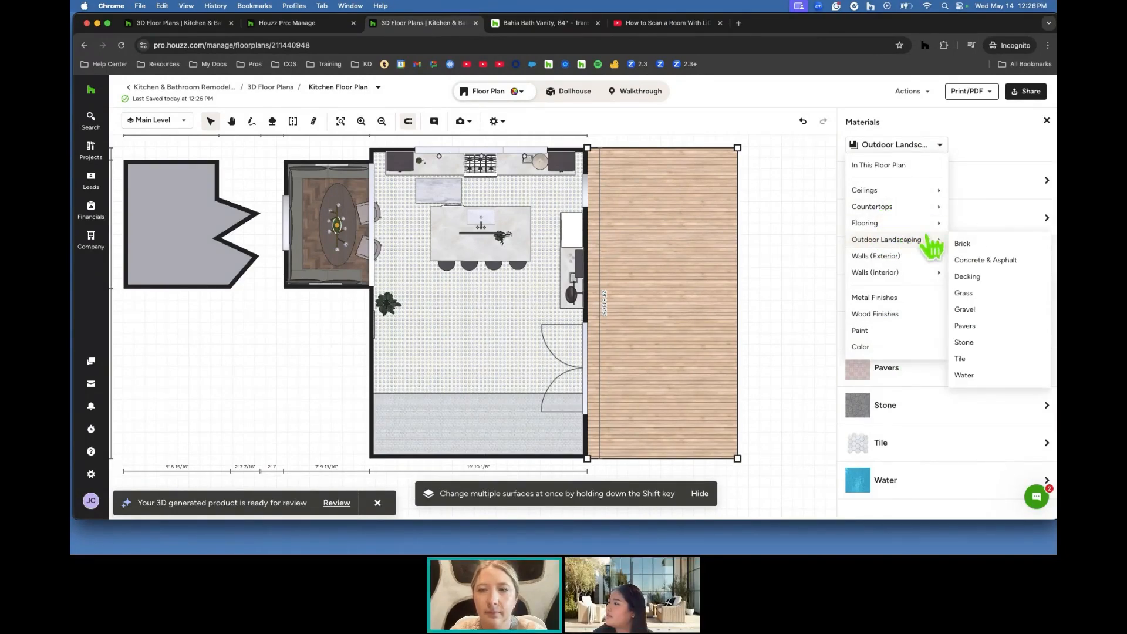
left_click(974, 376)
left_click(913, 208)
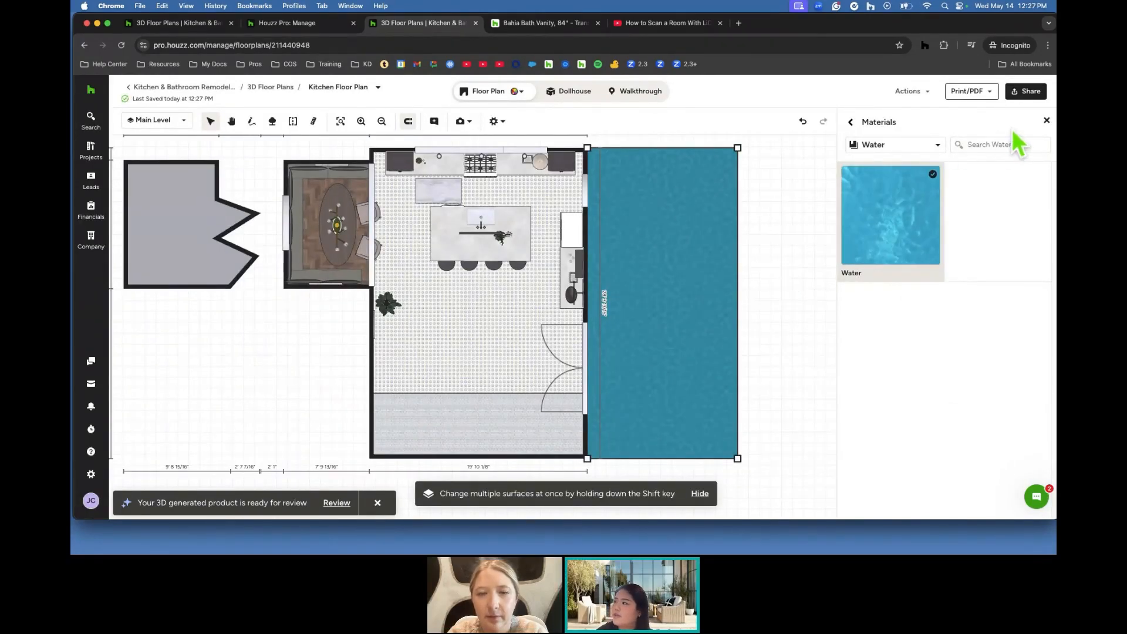
left_click(1046, 121)
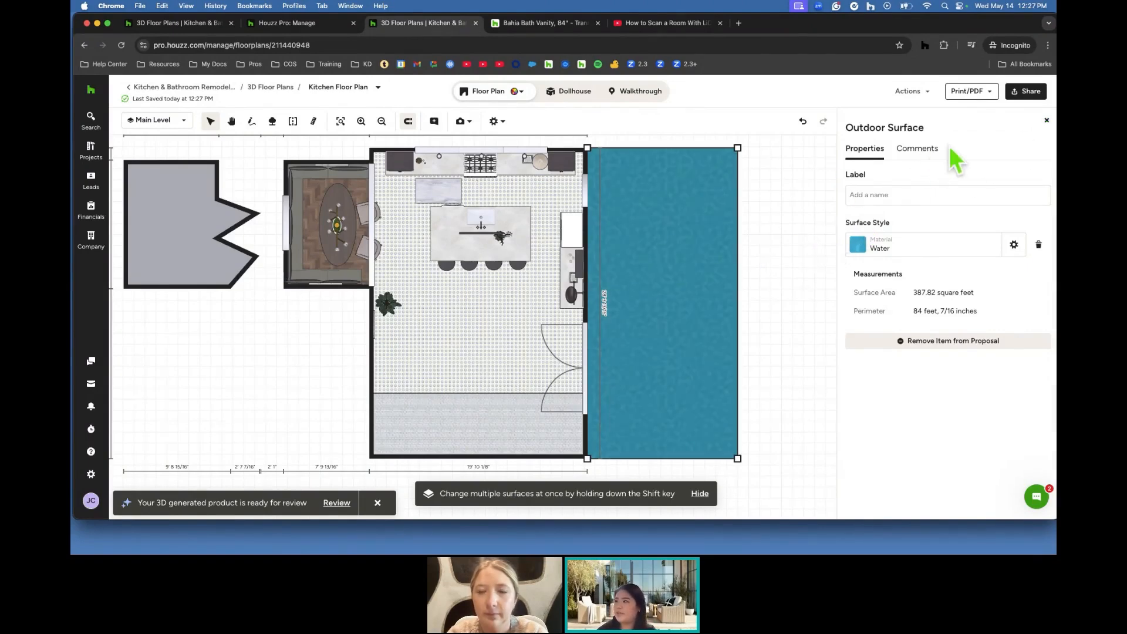
left_click(1045, 128)
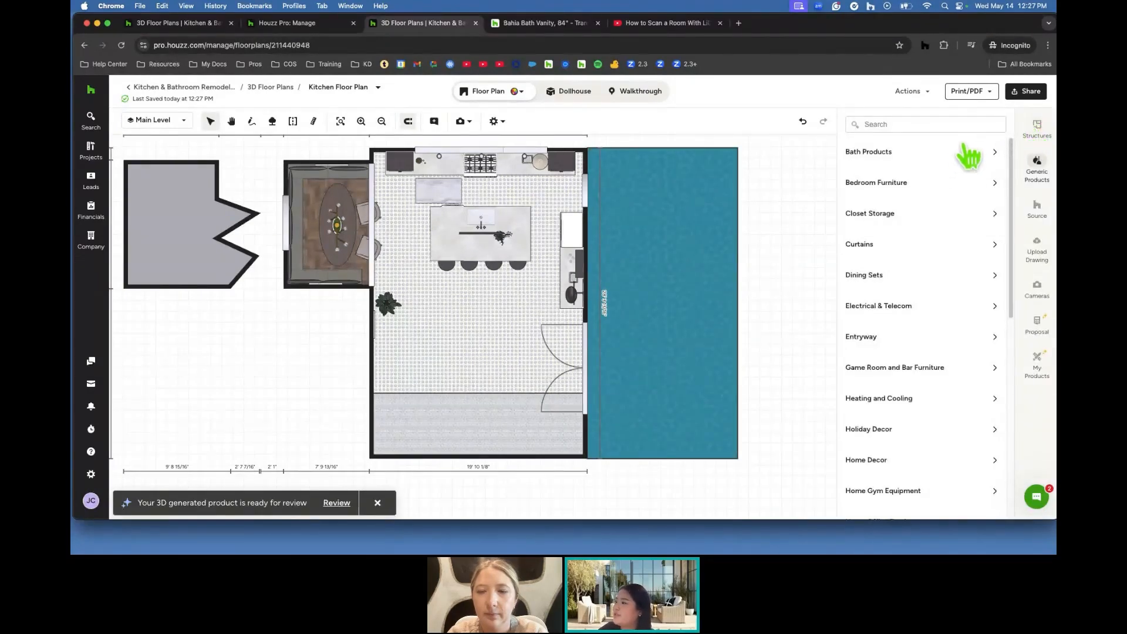
scroll(765, 234, "right", 2)
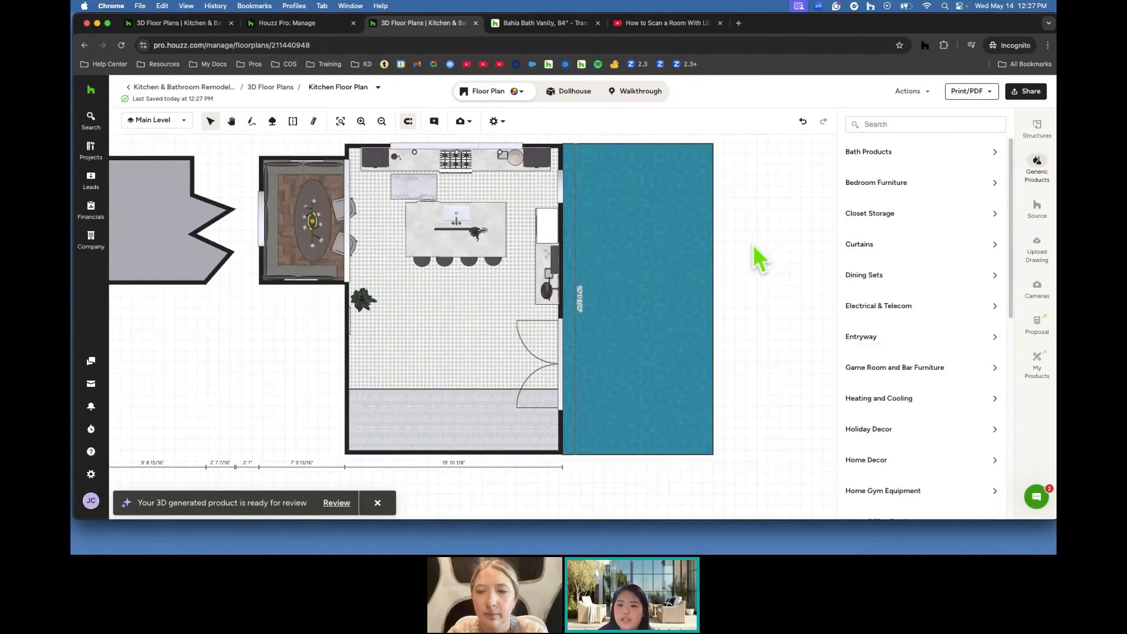
left_click_drag(755, 254, 763, 253)
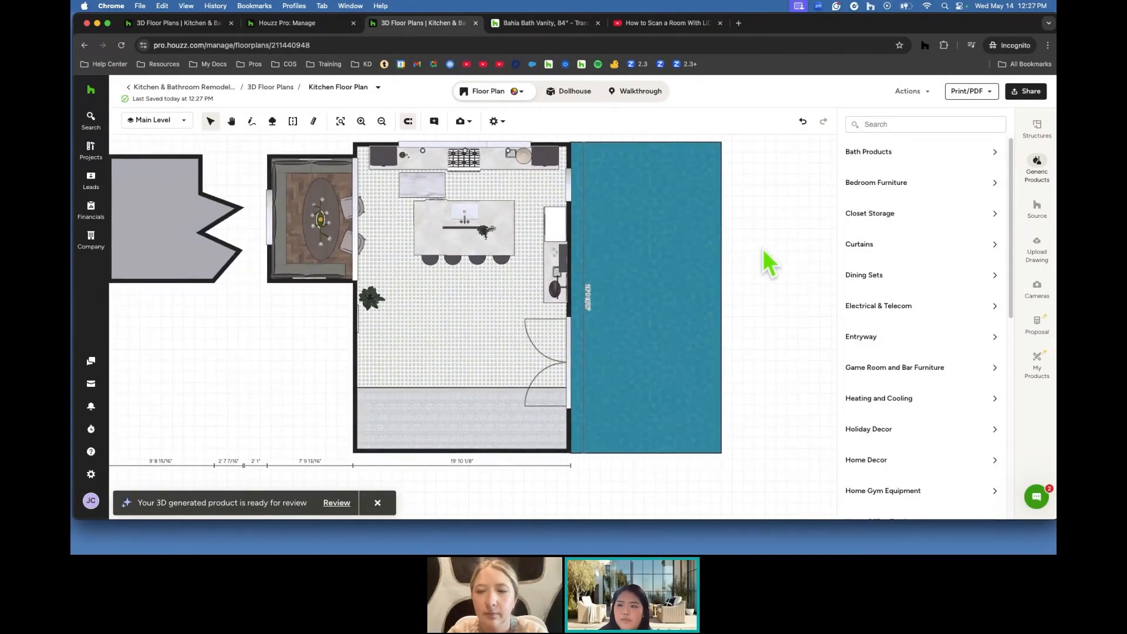
left_click_drag(765, 249, 767, 256)
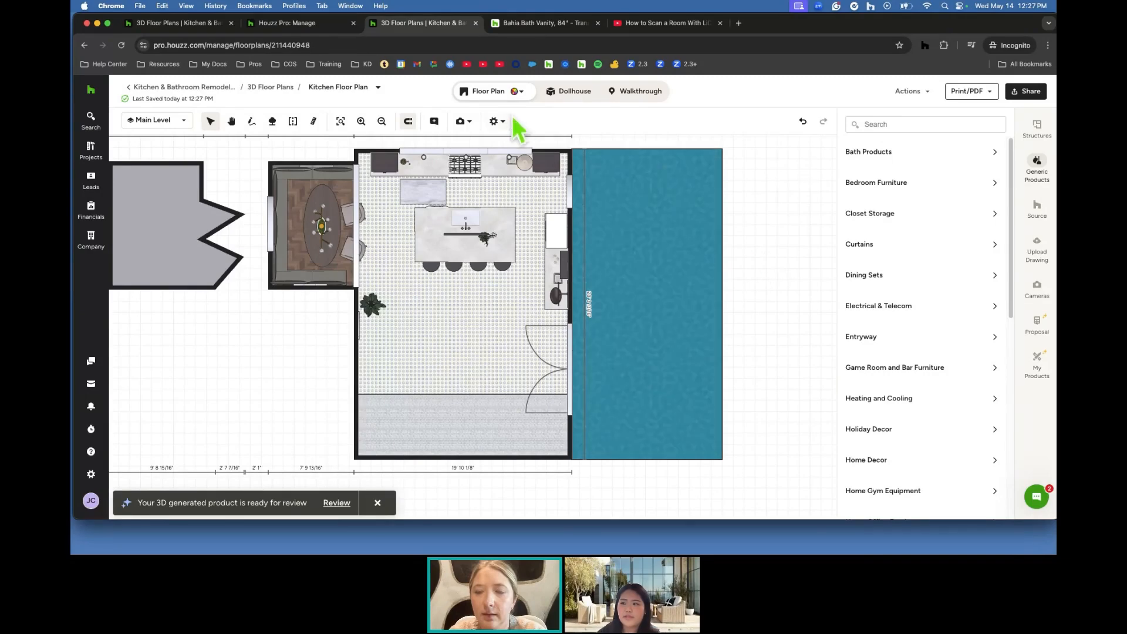
Switch to the dollhouse view and open the interior Wallpaper materials for the kitchen's gray stone wall.
left_click(563, 97)
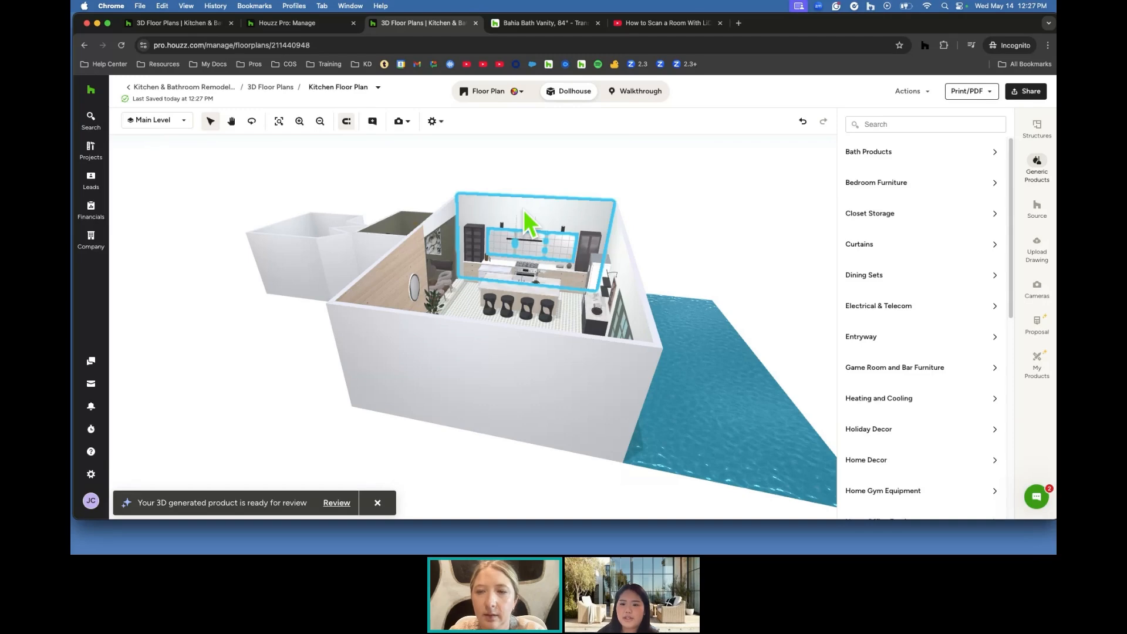
left_click_drag(678, 252, 486, 259)
left_click(486, 245)
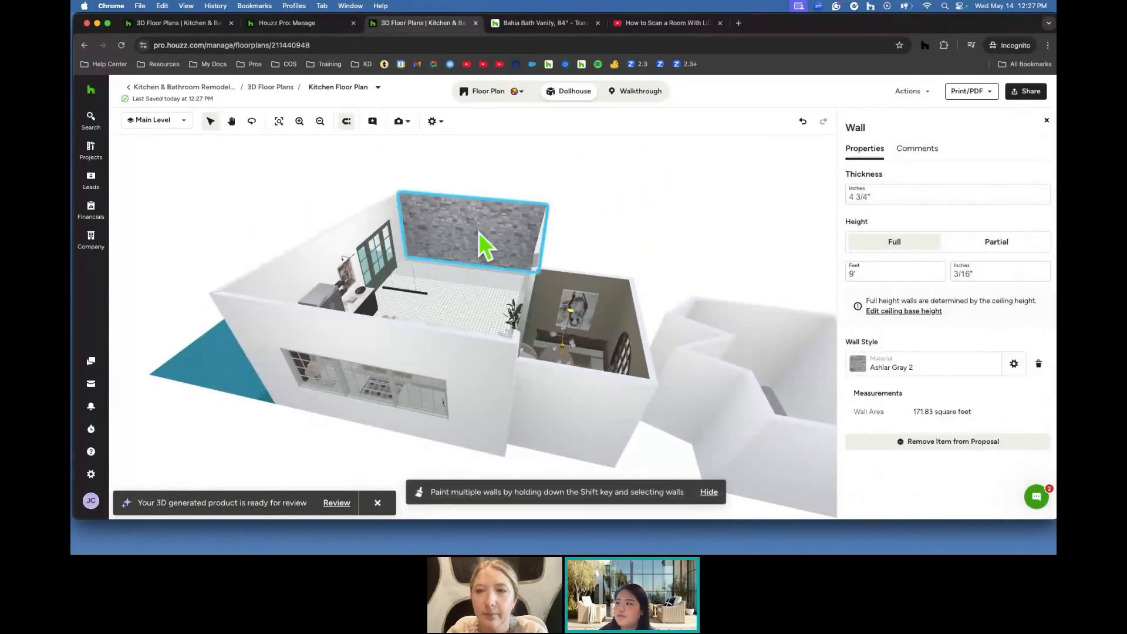
left_click(941, 349)
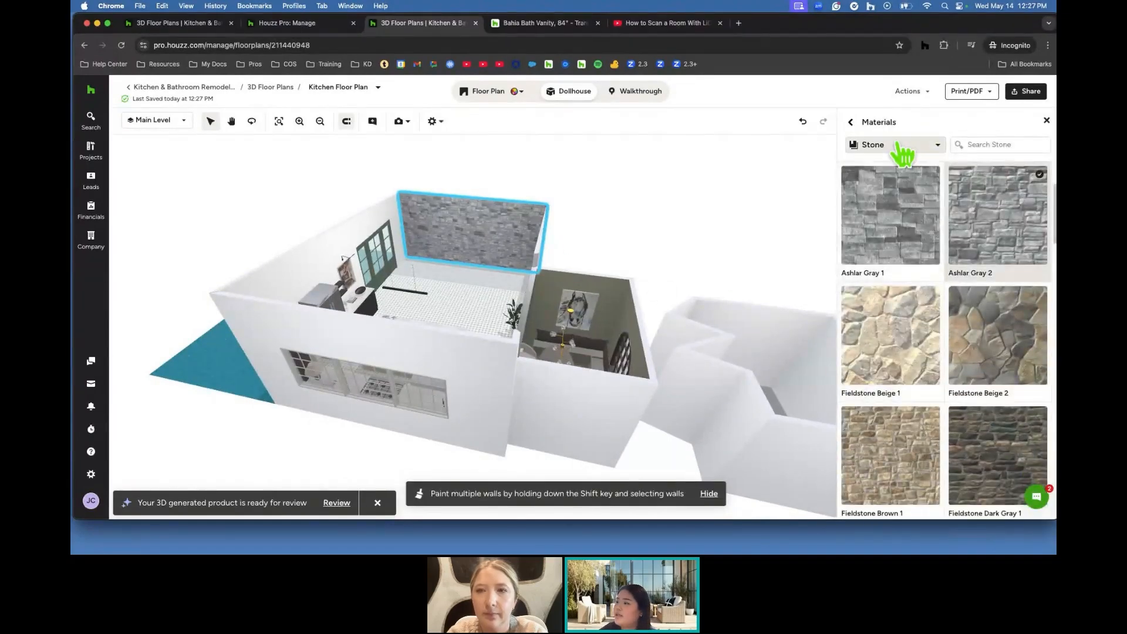
left_click(897, 146)
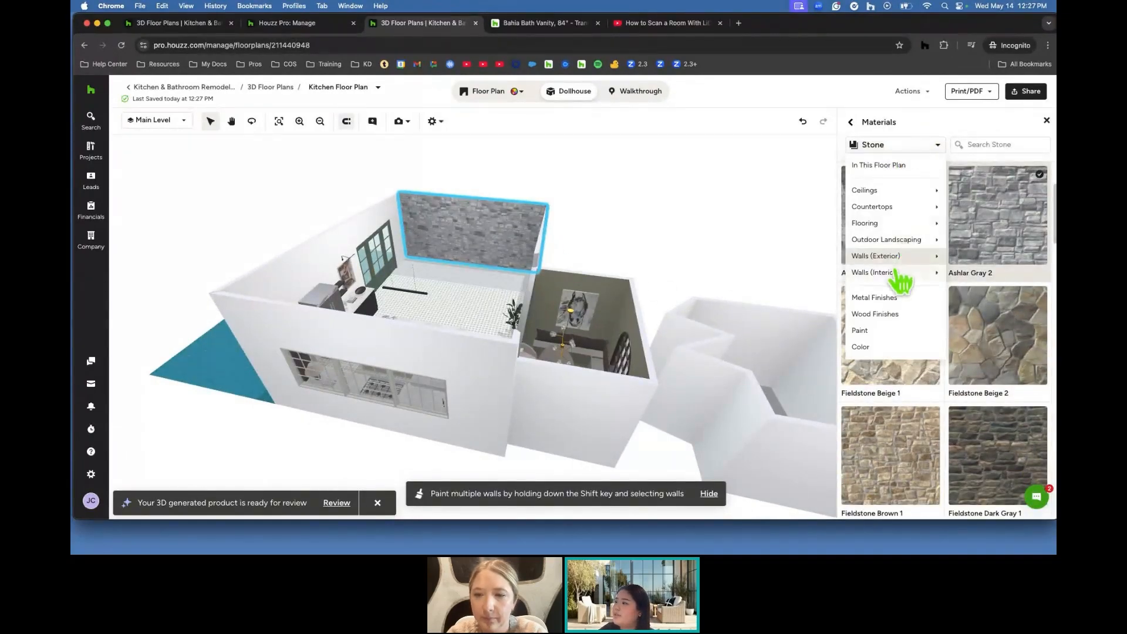
mouse_move(898, 275)
left_click(994, 394)
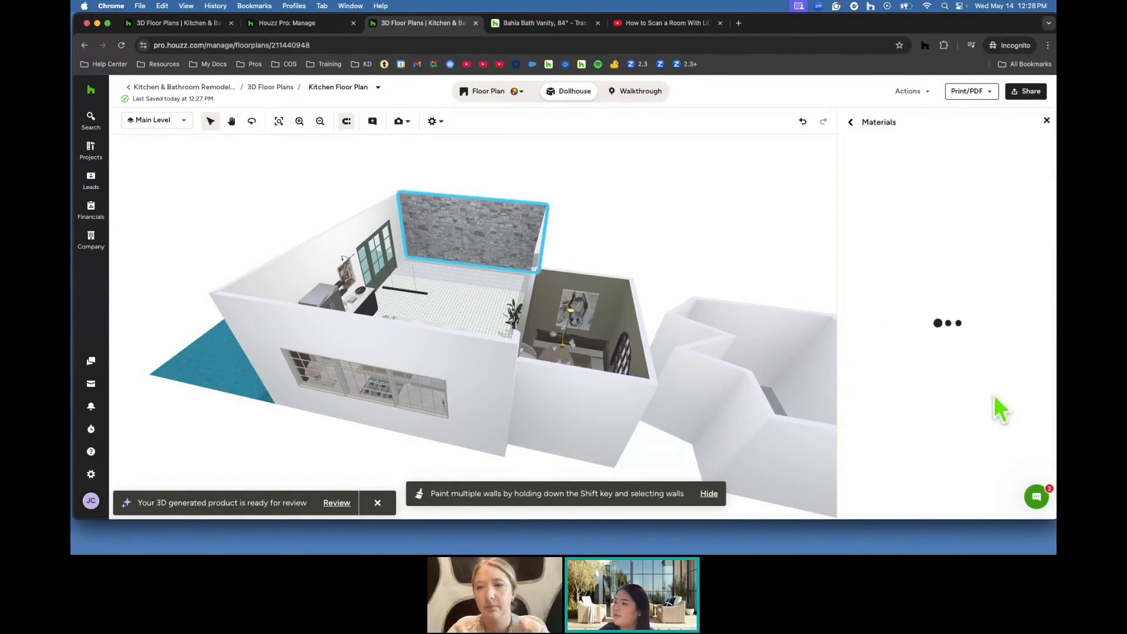
Try the blue gray faux plaster and blush Grasscloth wallpapers on the kitchen wall and settle on Xylem Olive Large Leaves.
scroll(990, 276, "down", 1)
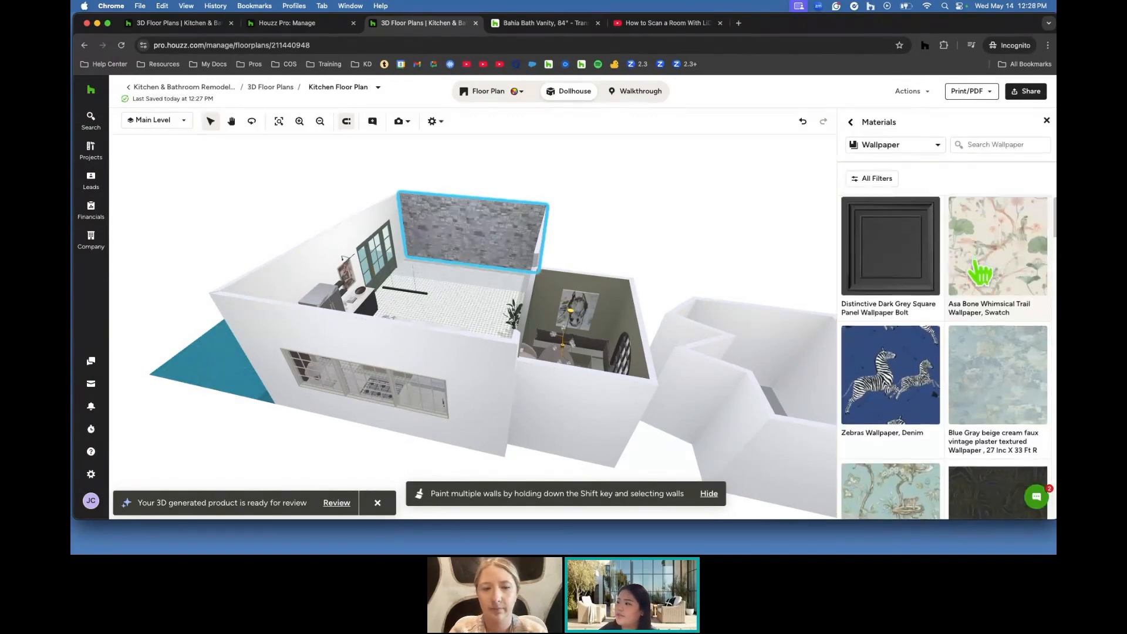
left_click(995, 339)
scroll(995, 342, "down", 5)
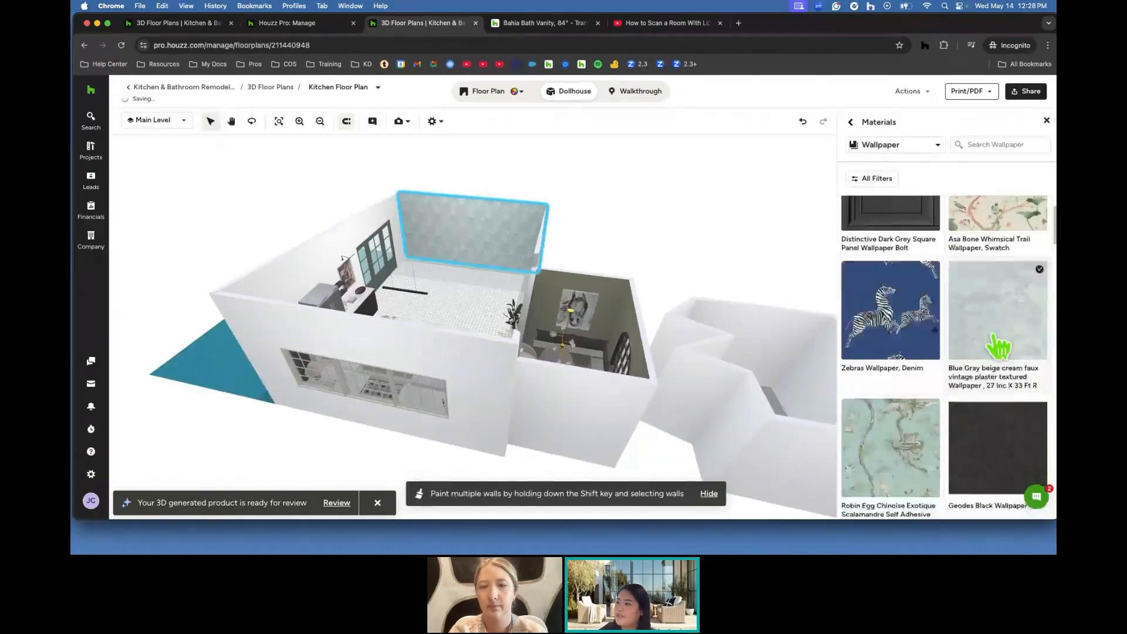
left_click(929, 411)
left_click(1014, 432)
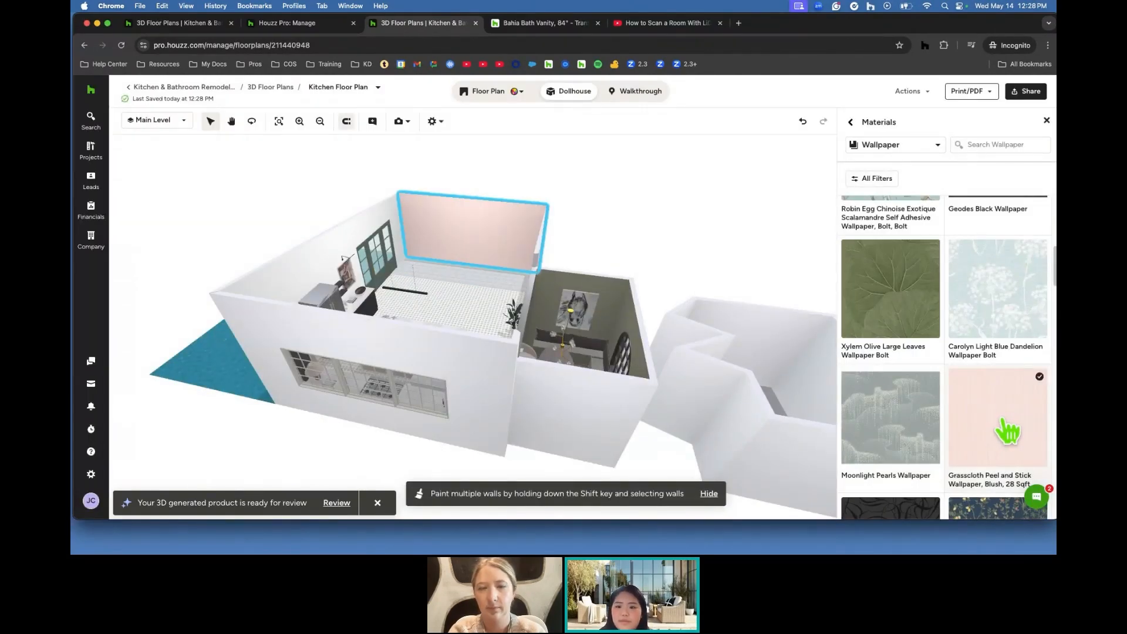
left_click(913, 338)
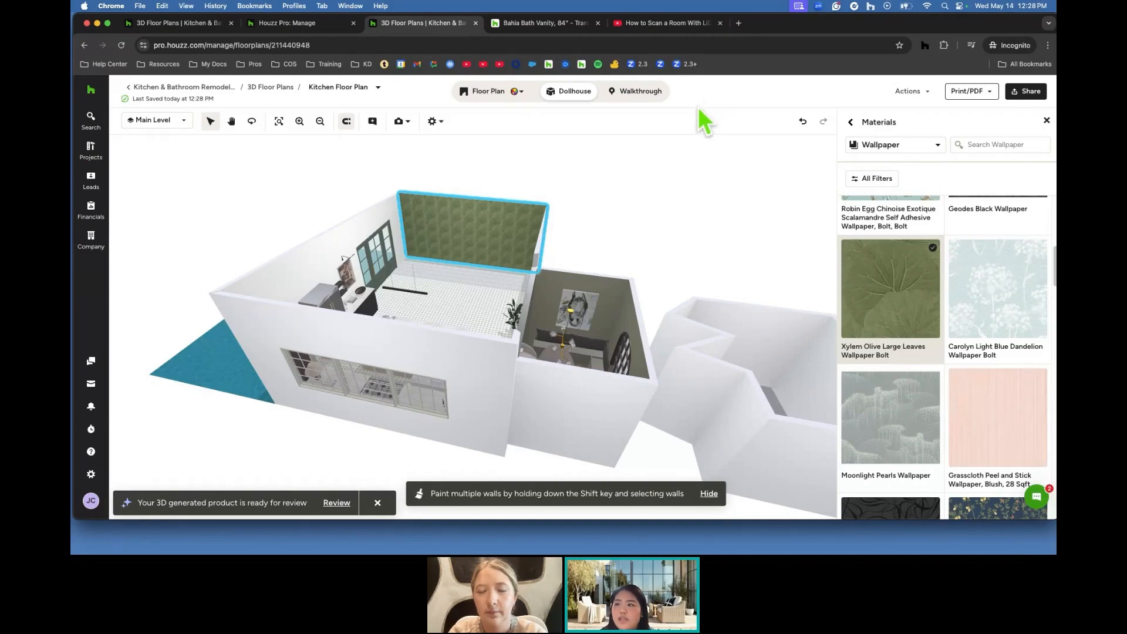
Open the exterior Brick materials for the outer face of the kitchen wall that has the three windows.
left_click(503, 365)
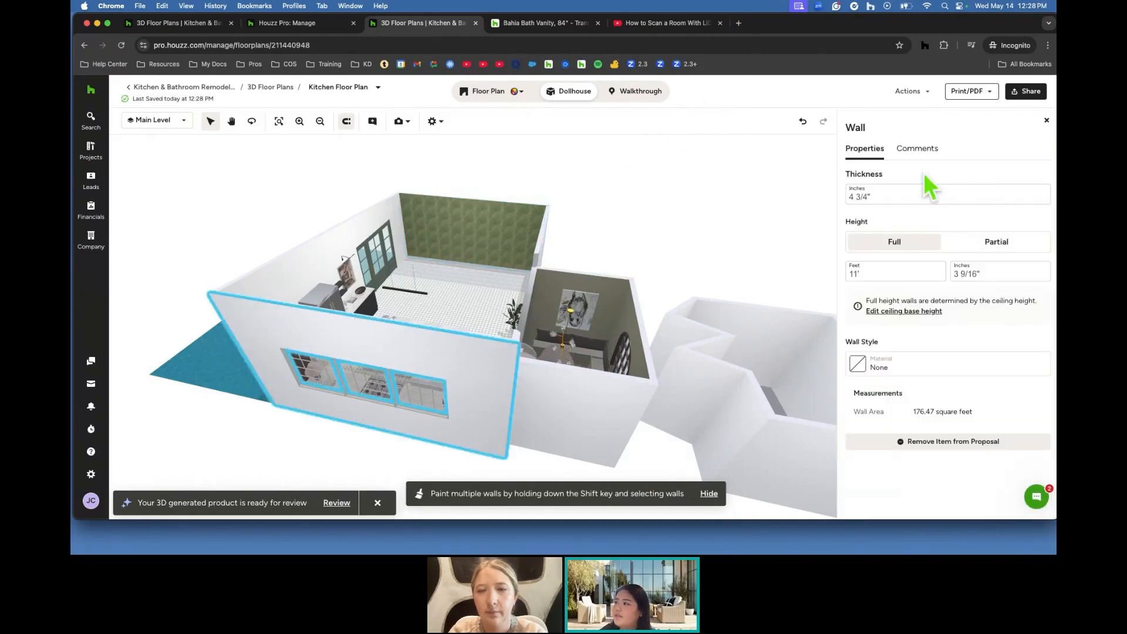
left_click(881, 366)
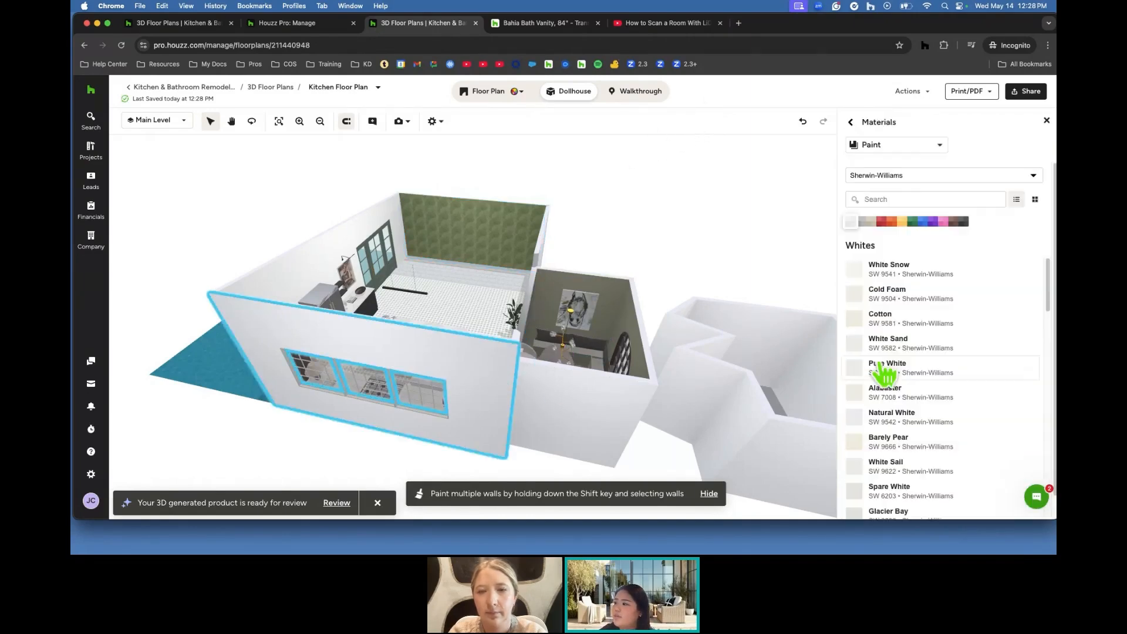
left_click(926, 146)
mouse_move(933, 256)
left_click(982, 262)
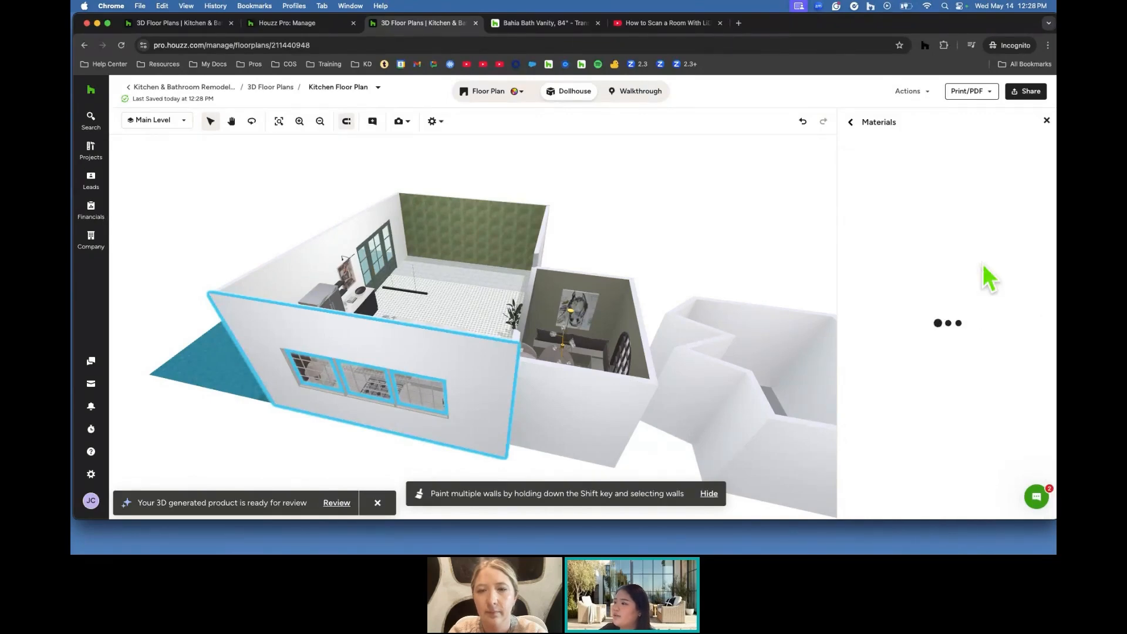
scroll(901, 214, "down", 3)
scroll(900, 214, "up", 3)
Try Brick Beige on the outer face of the kitchen's window wall and replace it with Brick Natural 1.
left_click(903, 226)
left_click_drag(584, 415, 550, 418)
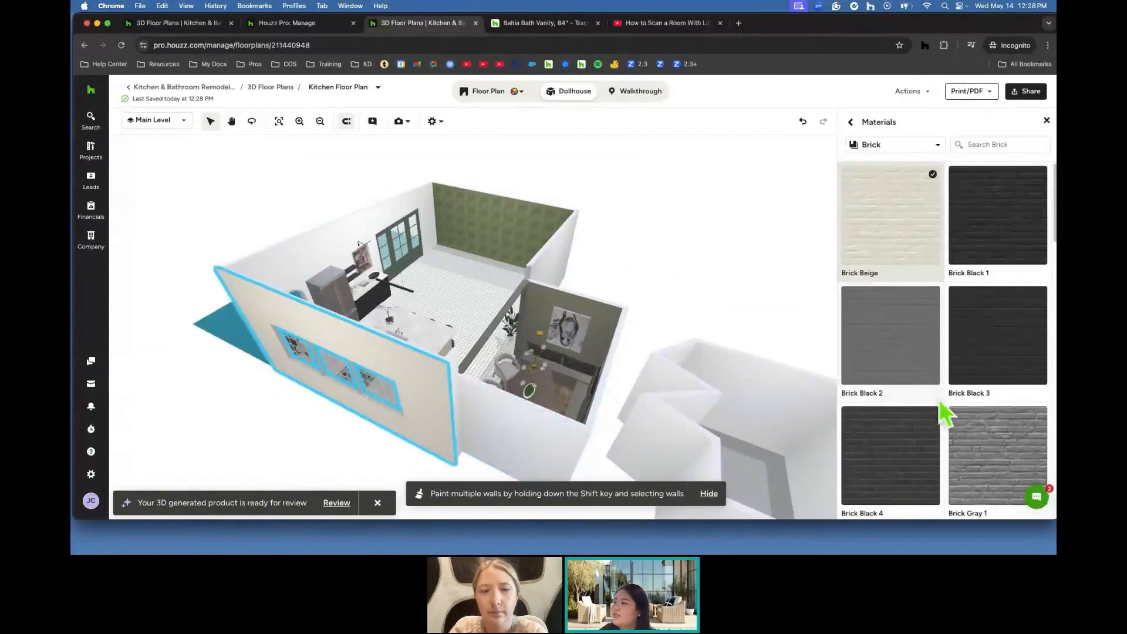
scroll(947, 411, "down", 6)
left_click(995, 369)
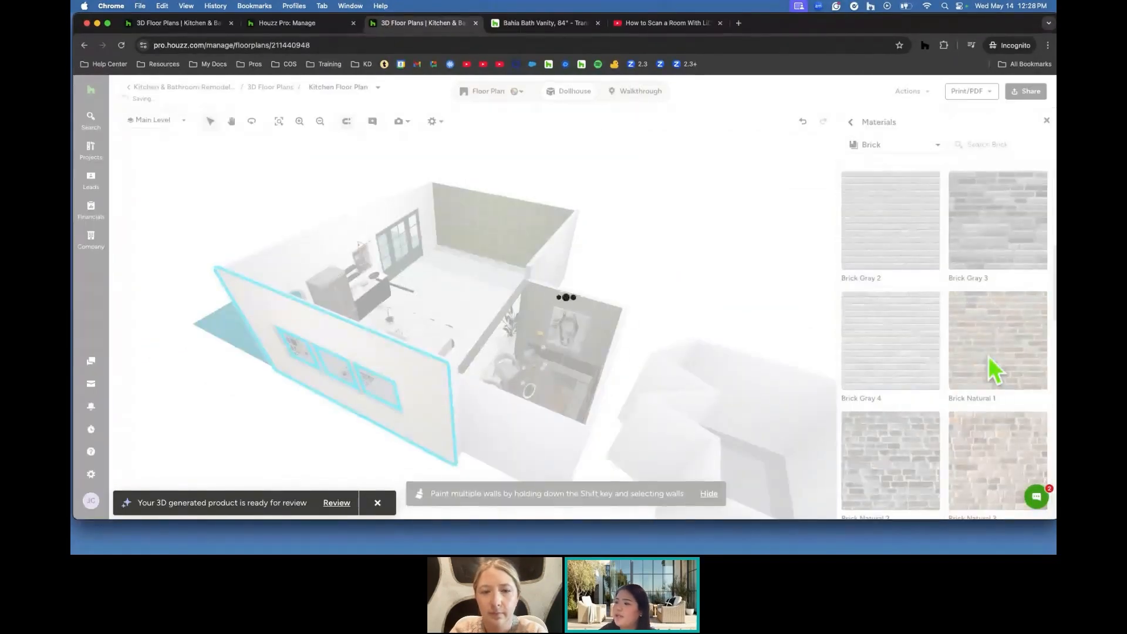
scroll(995, 368, "down", 2)
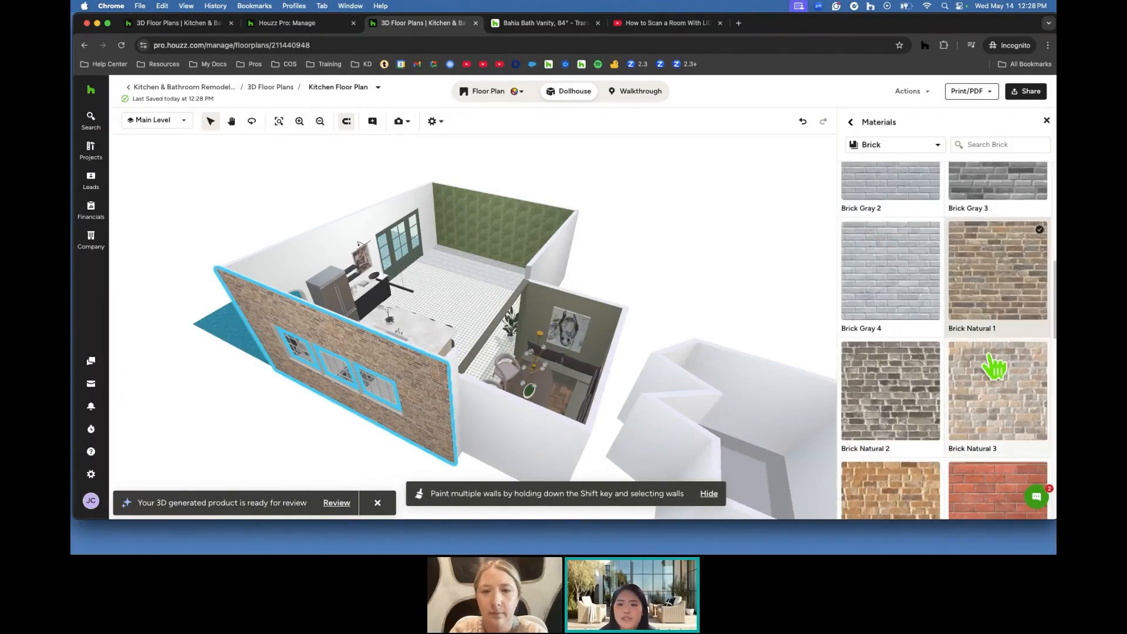
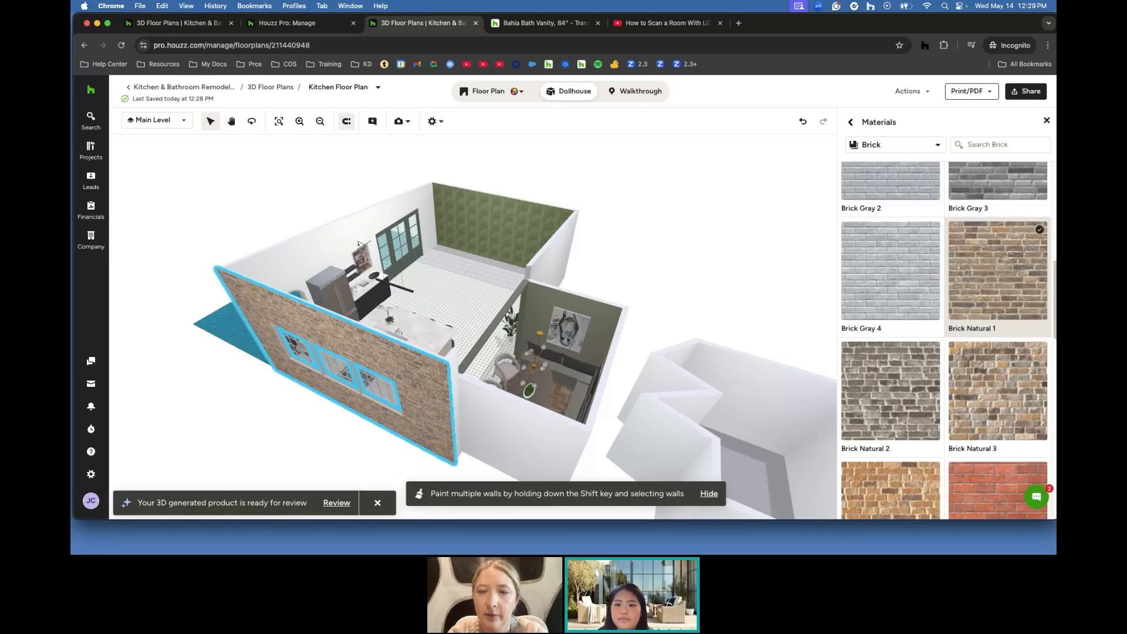
Switch to the floor plan view and check the dimension options of the kitchen island's 2 Door, Double Sided Base Island cabinet.
left_click(496, 92)
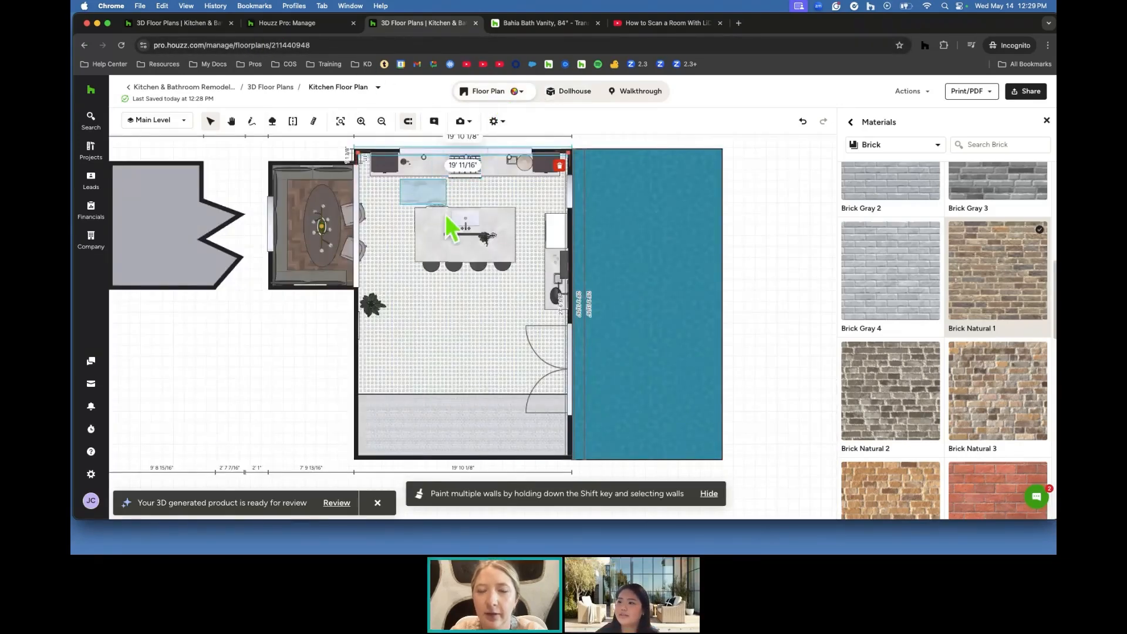
left_click(433, 253)
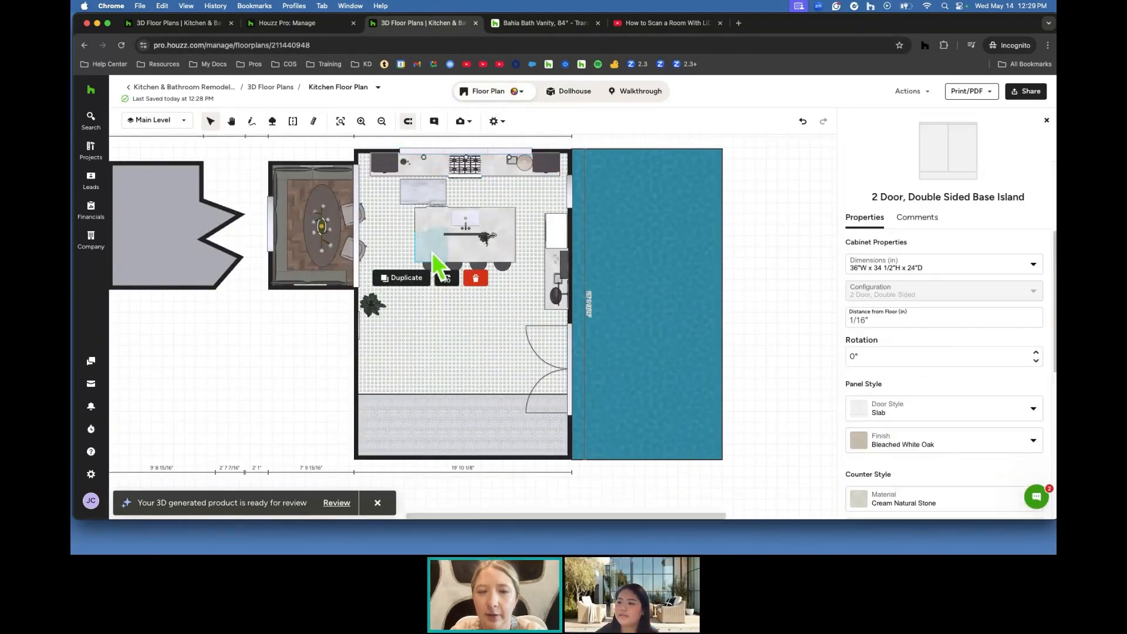
left_click(896, 263)
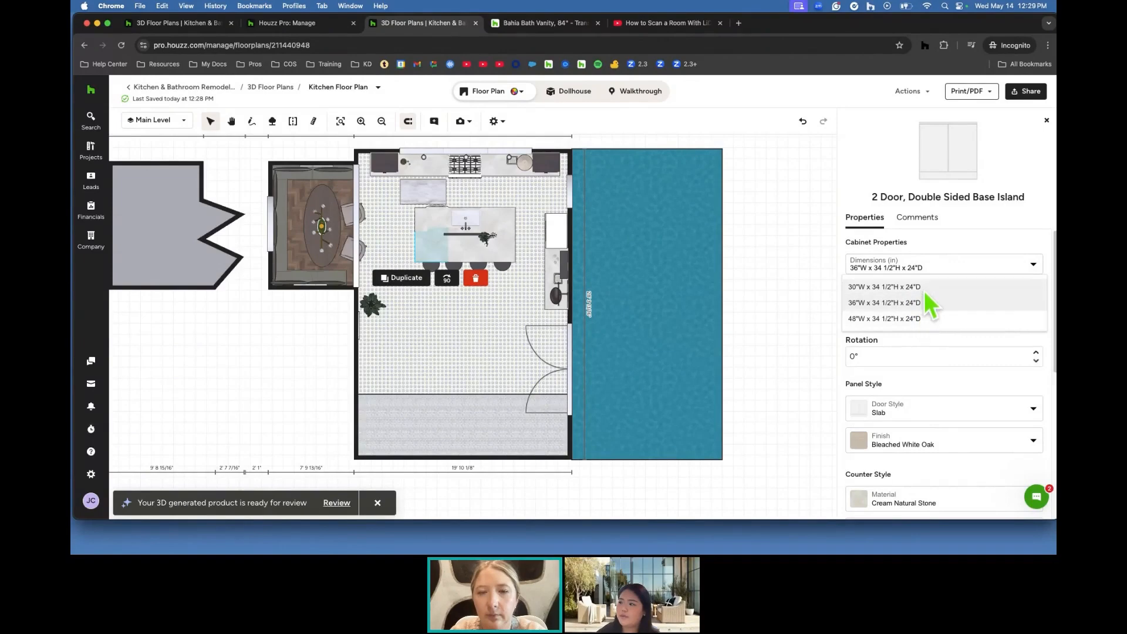
left_click(1046, 120)
left_click(1045, 120)
Search the generic products for "cabinet" and add the 36"W x 34 1/2"H x 24"D 2 Door, 2 Drawer Base Cabinet to the plan.
left_click(927, 125)
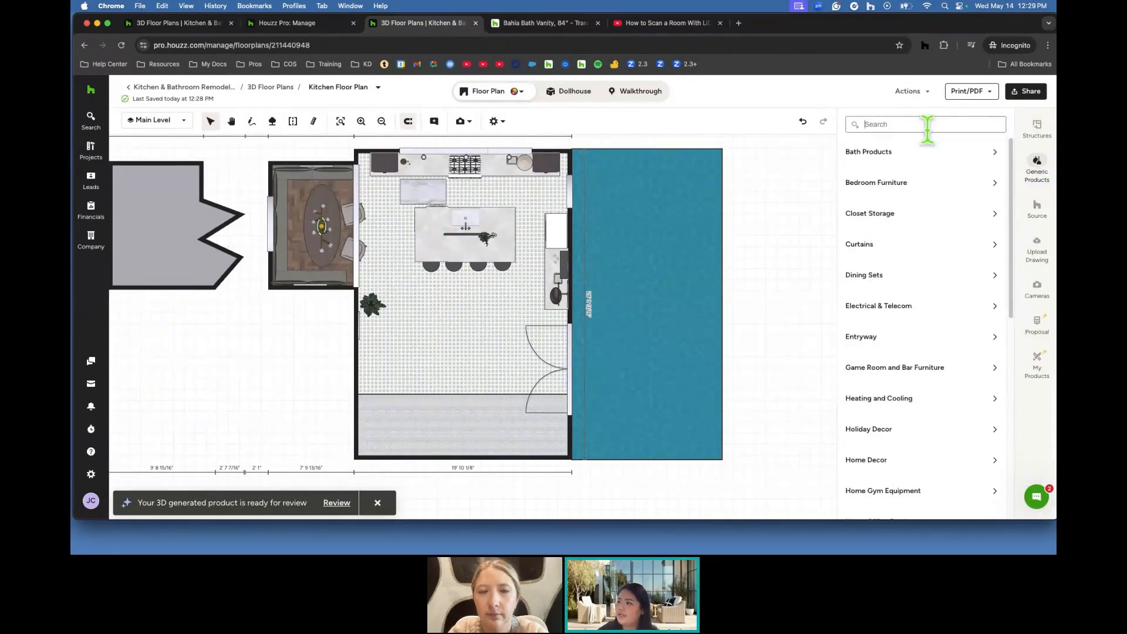
type("cabinet")
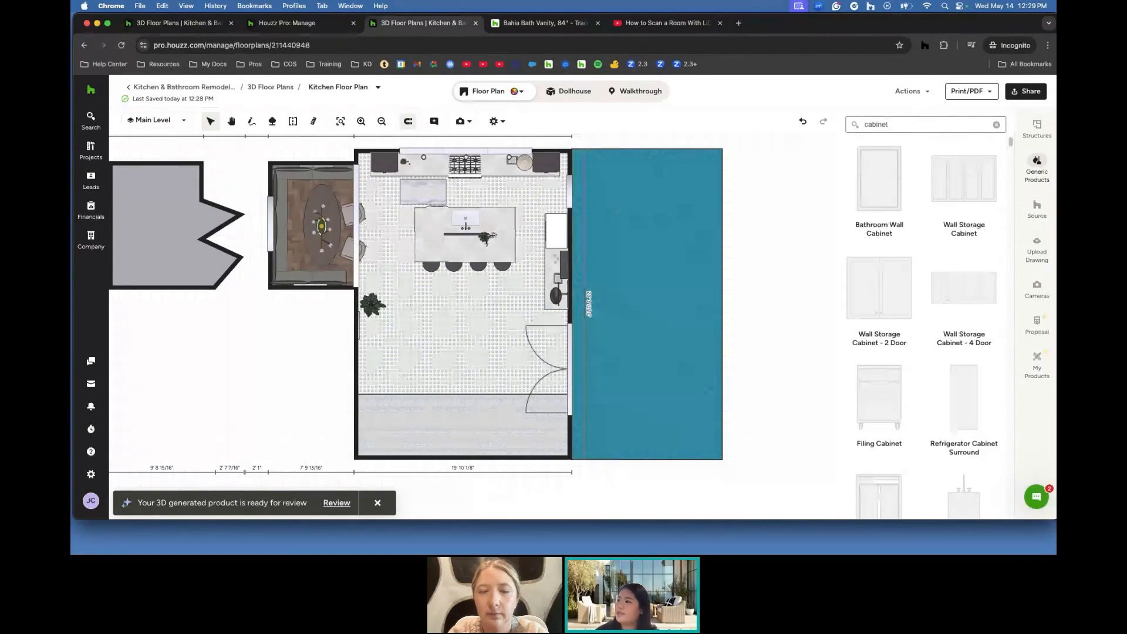
scroll(946, 287, "down", 6)
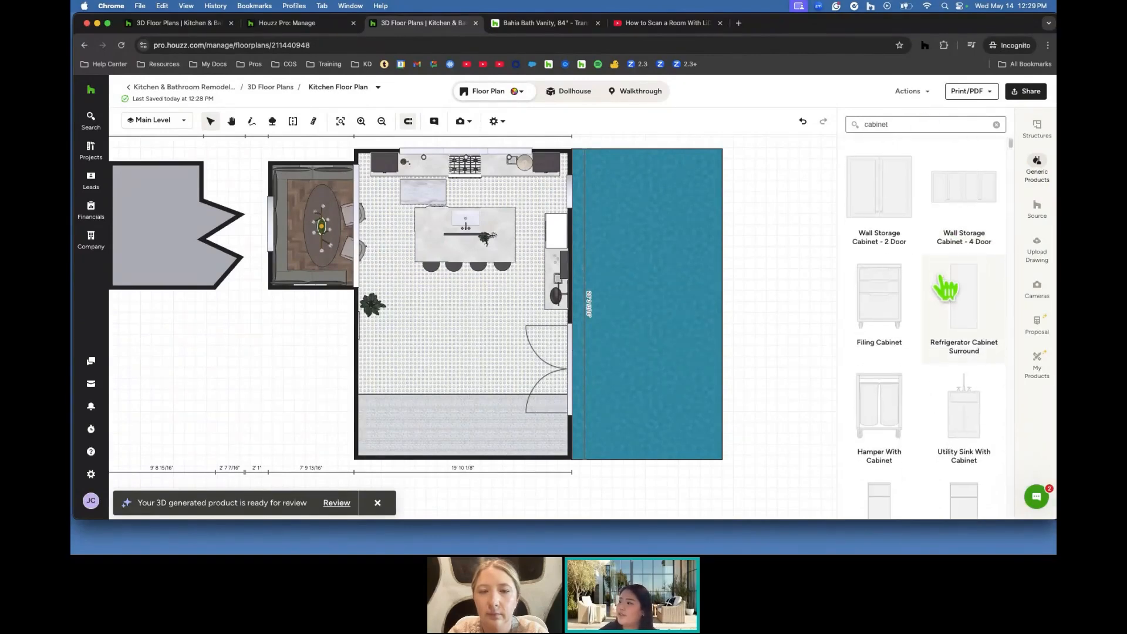
scroll(946, 288, "down", 8)
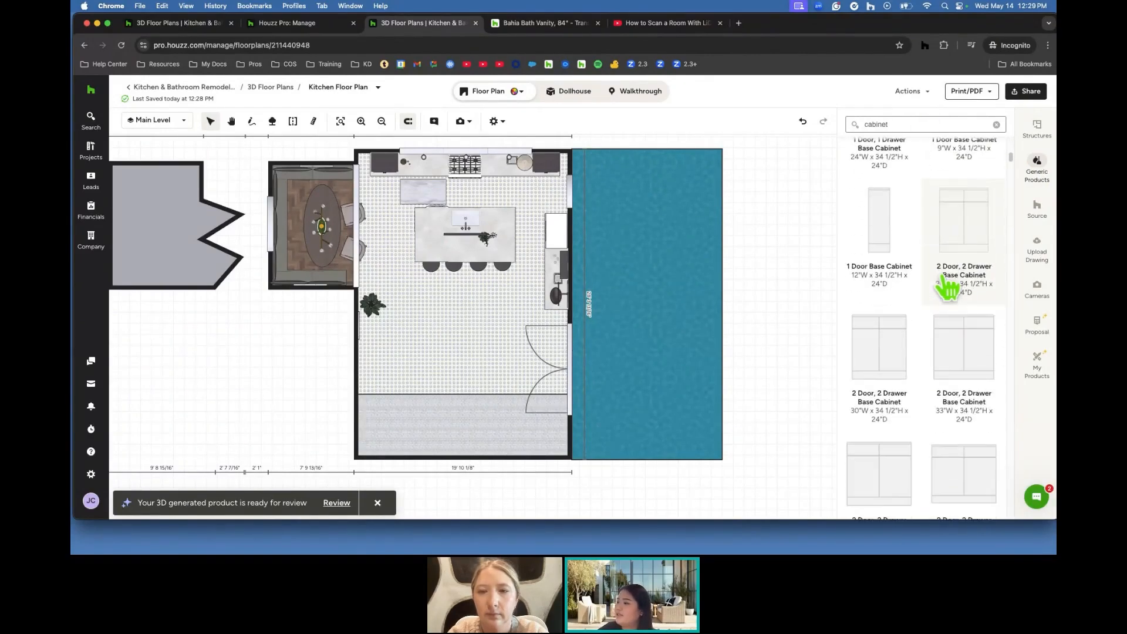
scroll(968, 344, "down", 3)
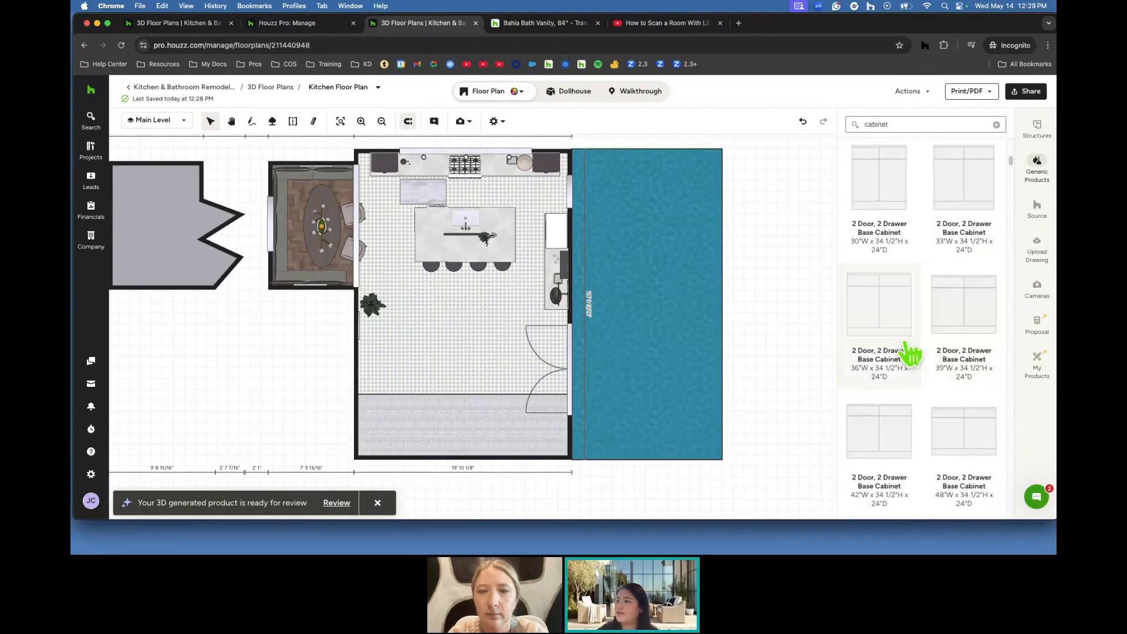
left_click(888, 332)
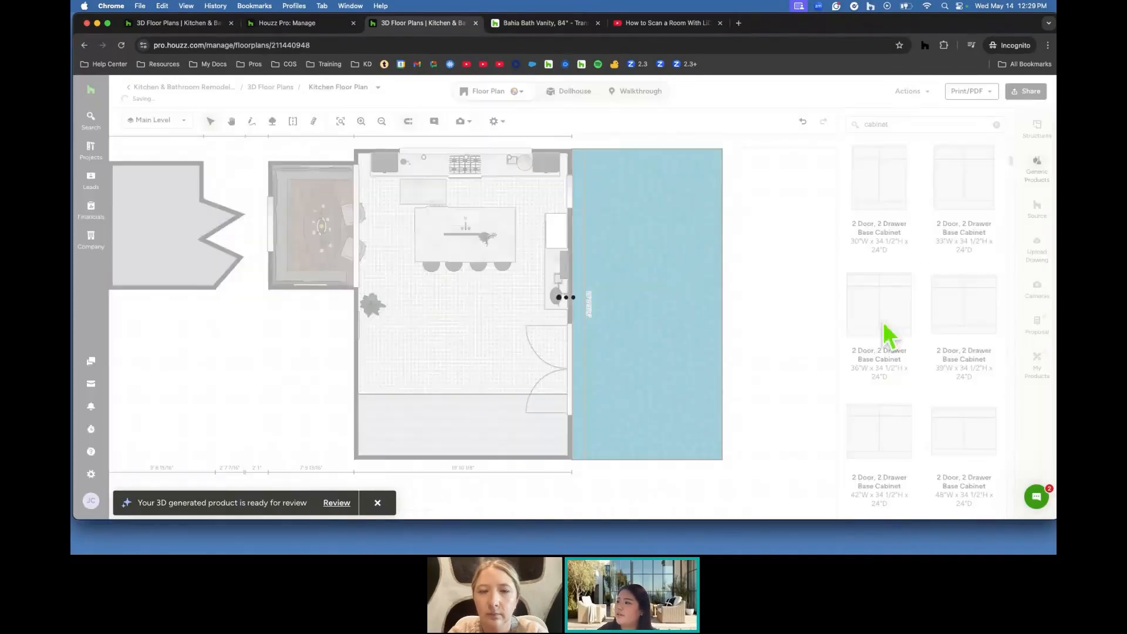
Look through the dimension options of the added 2 Door, 2 Drawer Base Cabinet and close its properties.
left_click(913, 268)
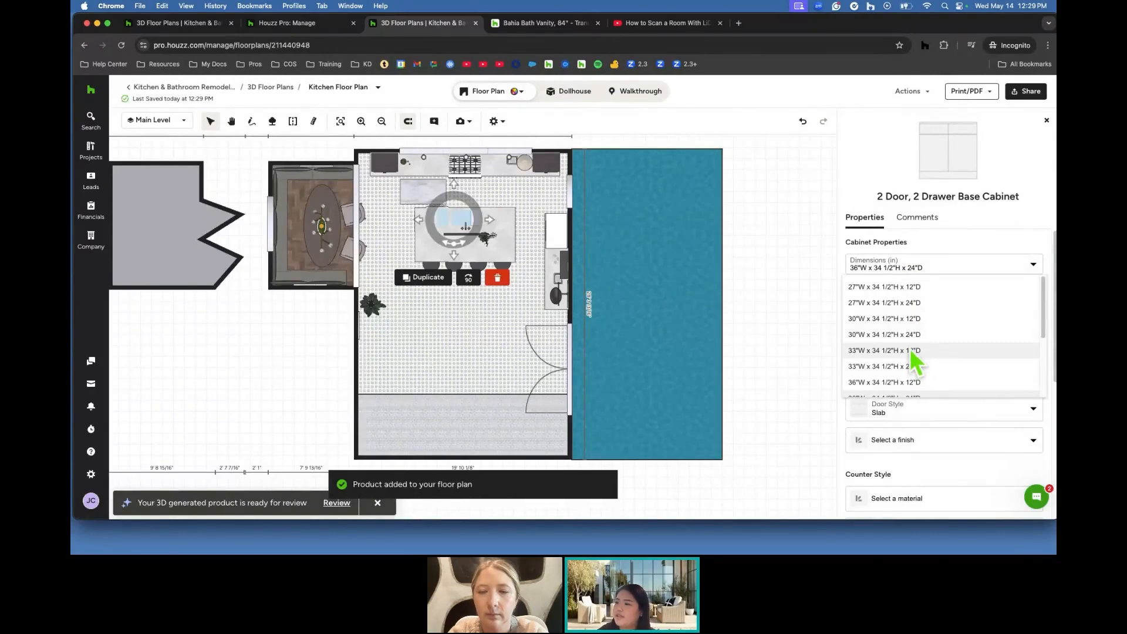
scroll(913, 359, "down", 2)
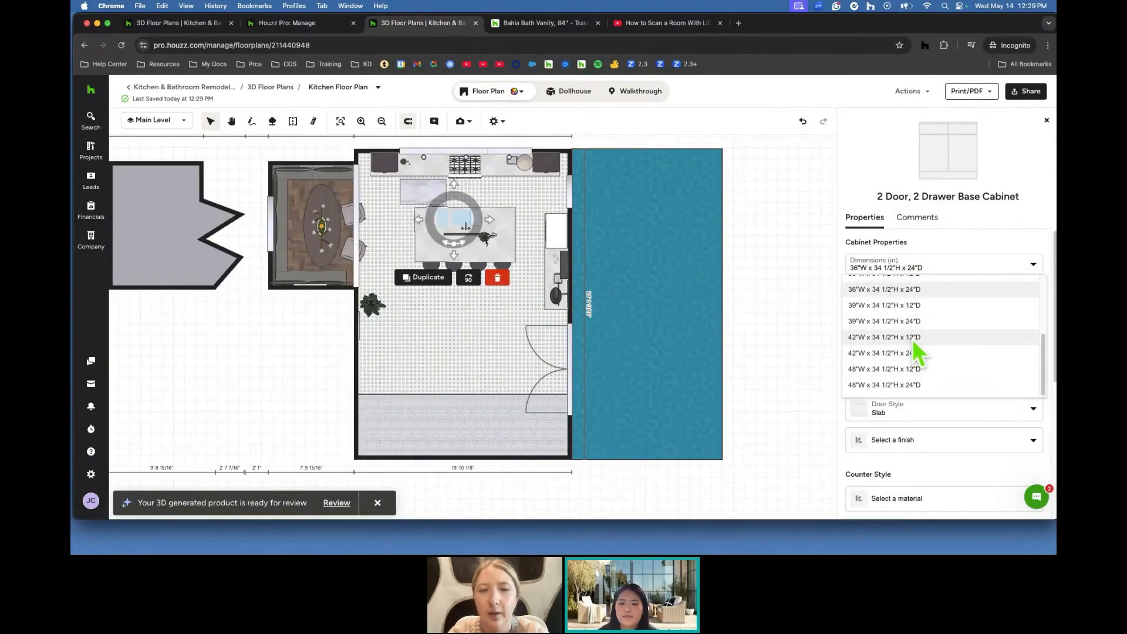
left_click(1046, 120)
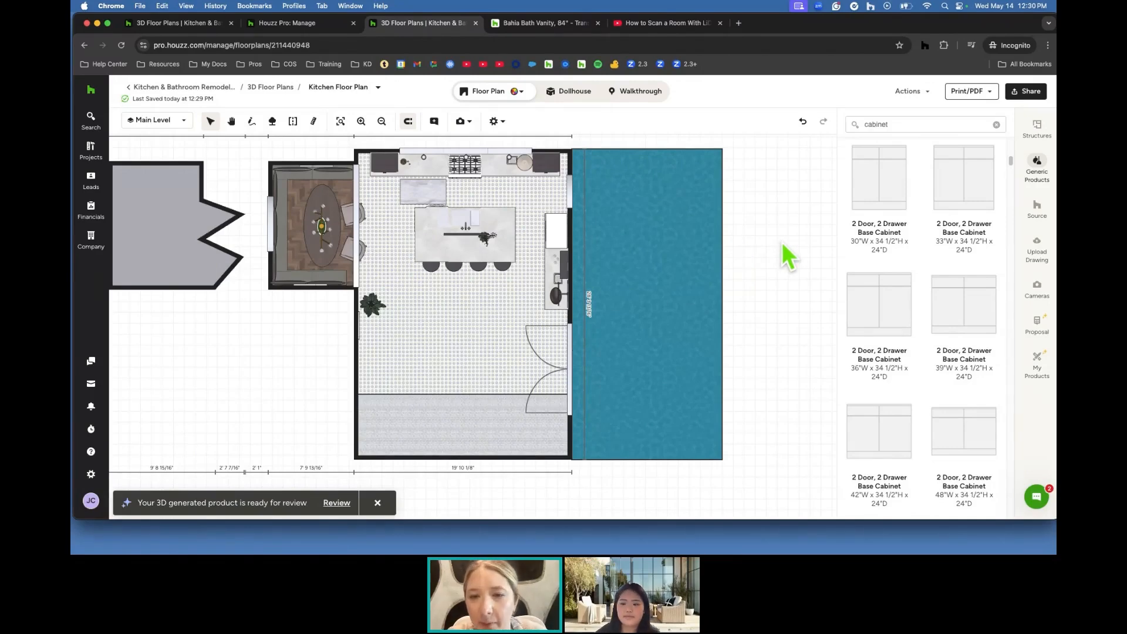
Open My Products, review the 3D generated dining table from different sides and accept its front orientation.
left_click(1035, 361)
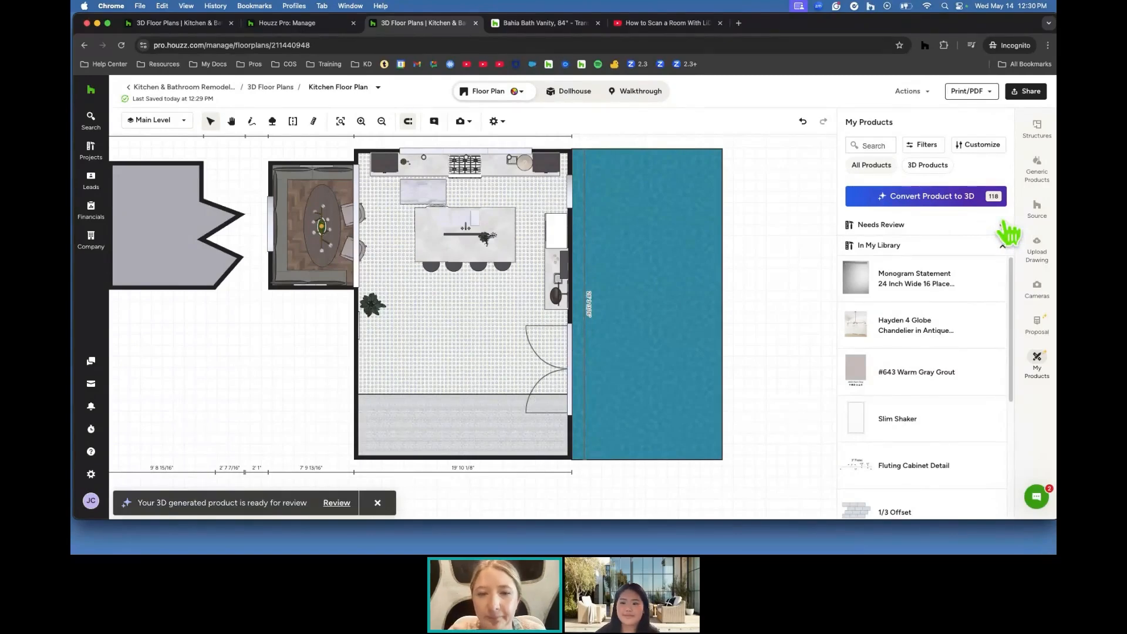
left_click(337, 503)
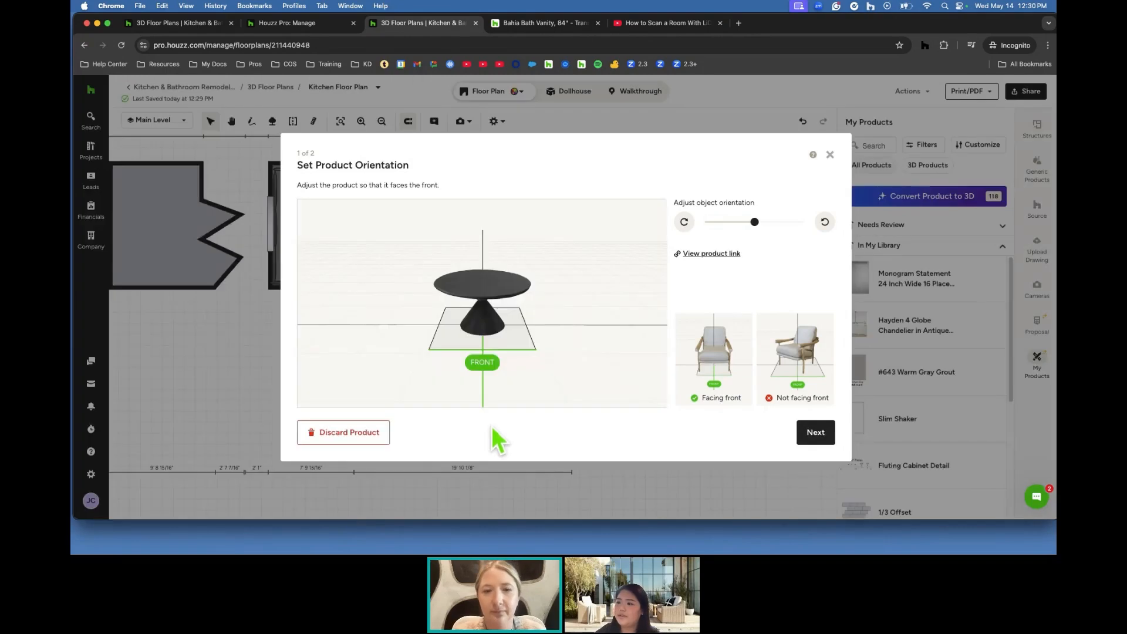
left_click_drag(536, 397, 429, 387)
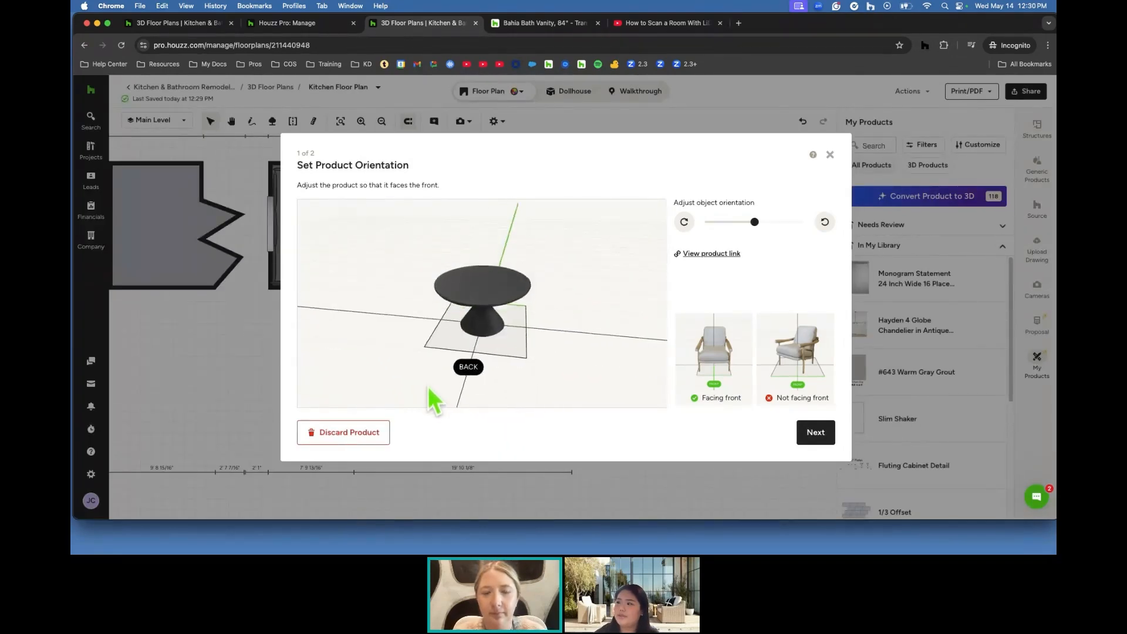
left_click(815, 437)
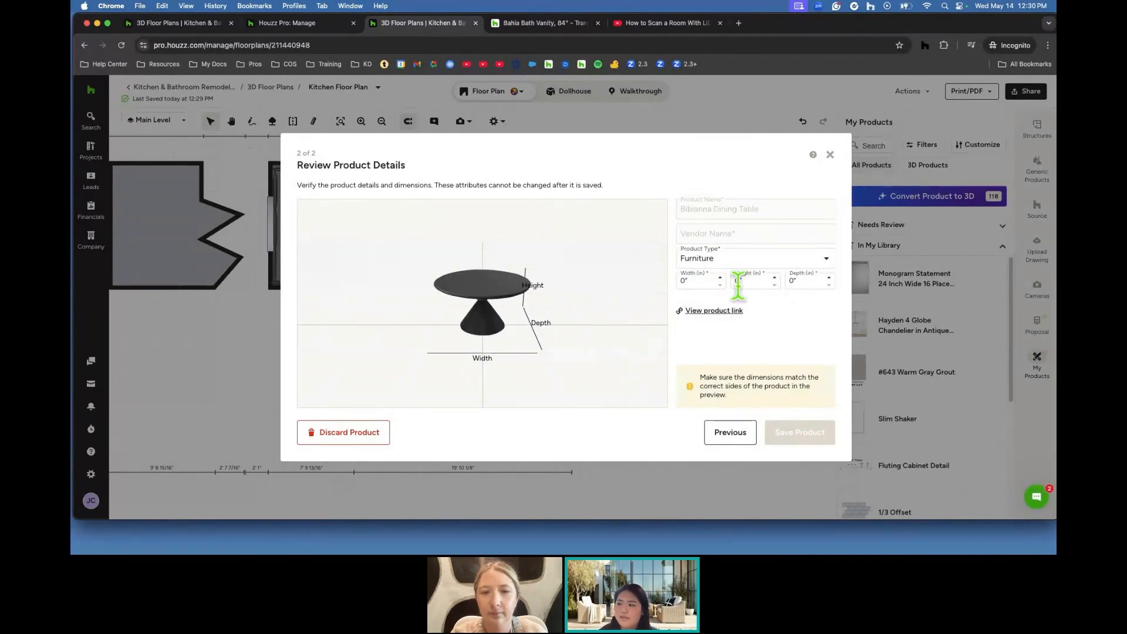
Set the Bibianna Dining Table's width to 5", height to 4" and depth to 5", and save the product.
left_click(708, 281)
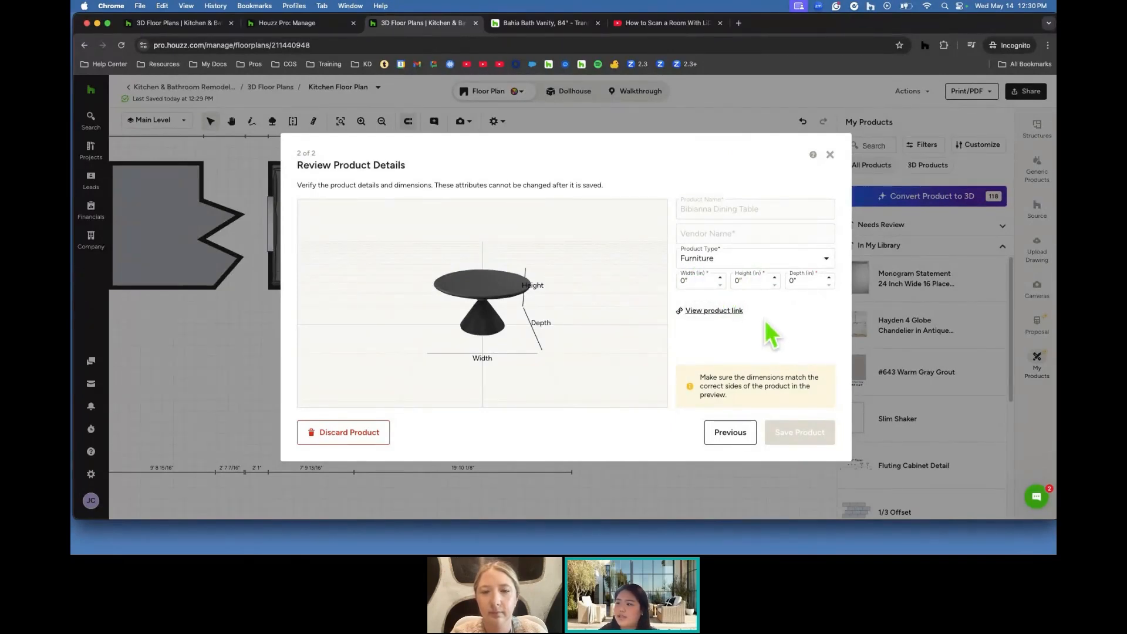
left_click_drag(630, 398, 619, 405)
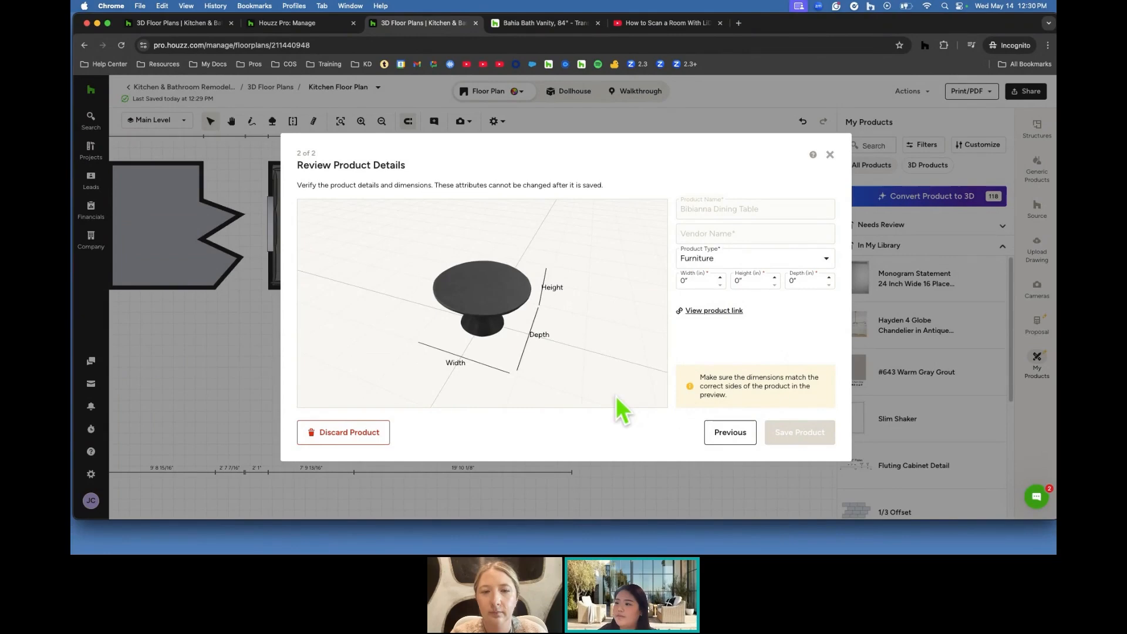
left_click(708, 281)
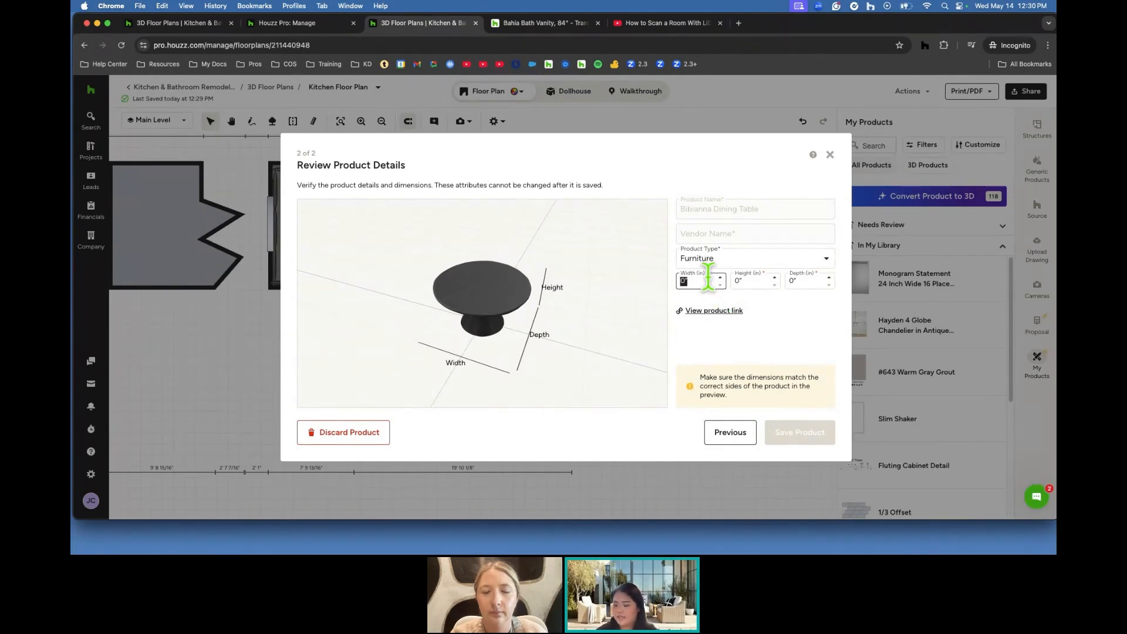
type("5")
left_click(754, 281)
type("4")
left_click(816, 280)
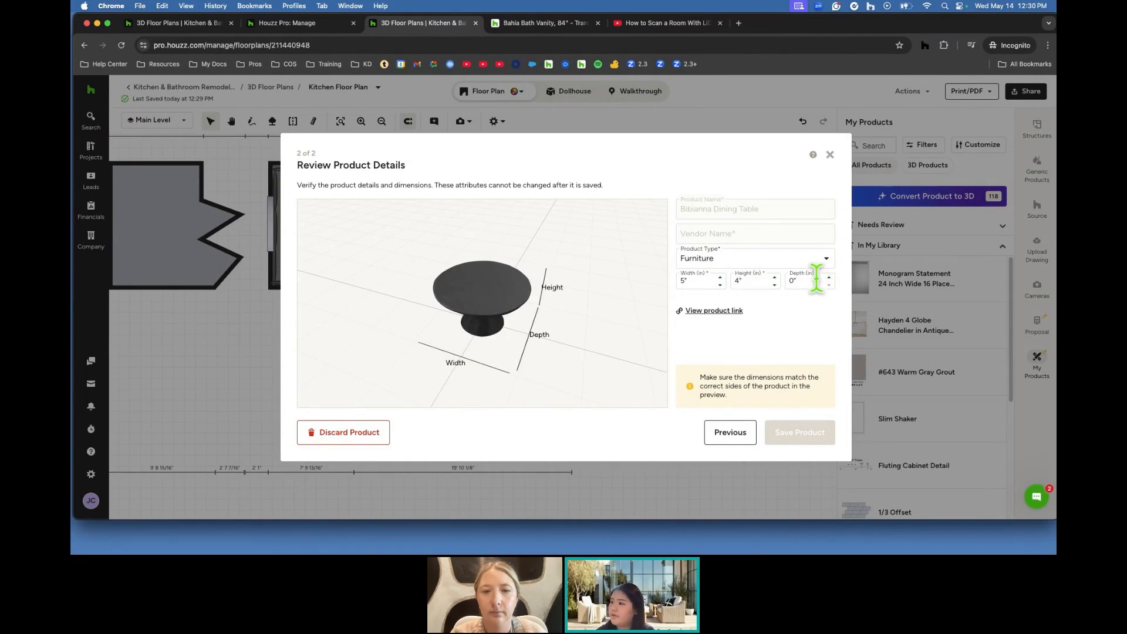
type("5")
left_click_drag(612, 391, 590, 379)
left_click(805, 434)
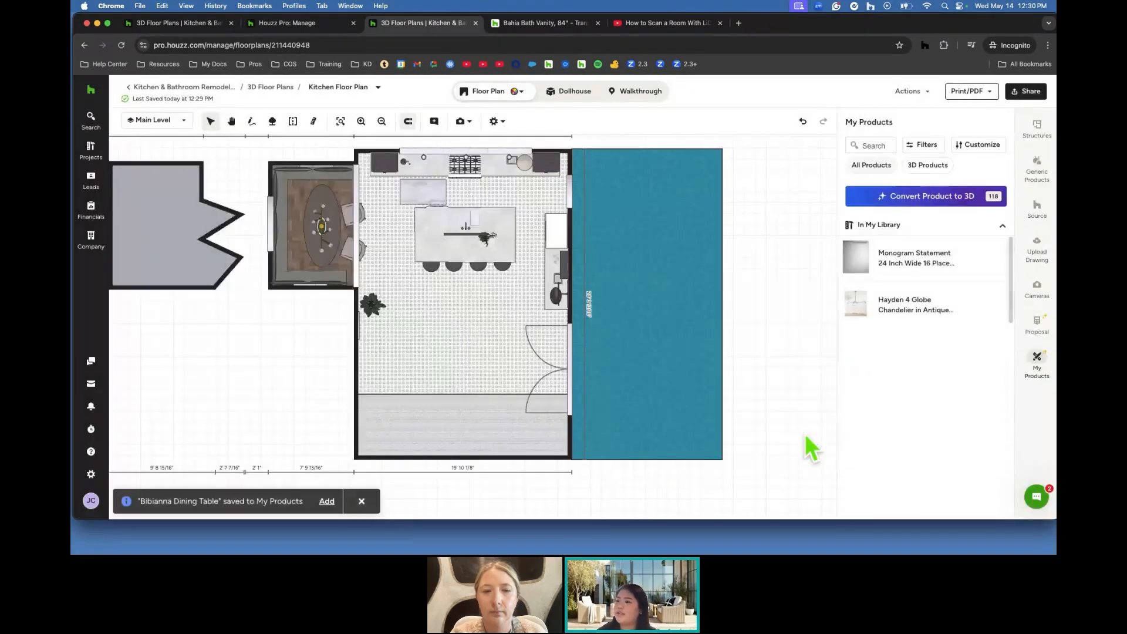
Place the Bibianna Dining Table on the open kitchen floor near the island stools and view it in the walkthrough.
scroll(926, 395, "down", 5)
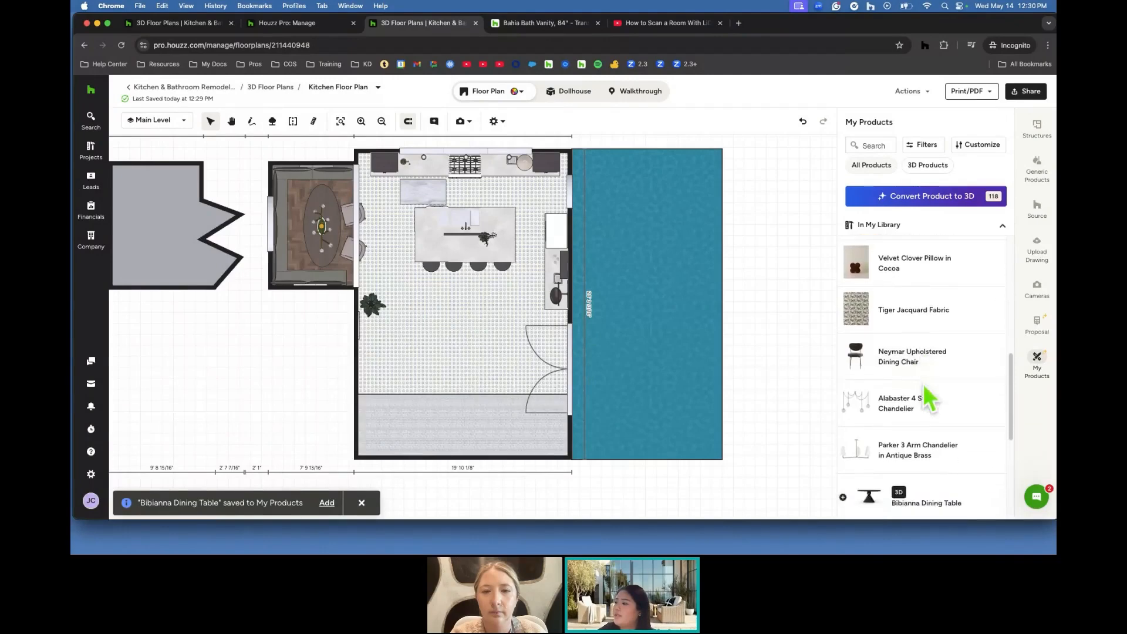
left_click_drag(863, 352, 473, 320)
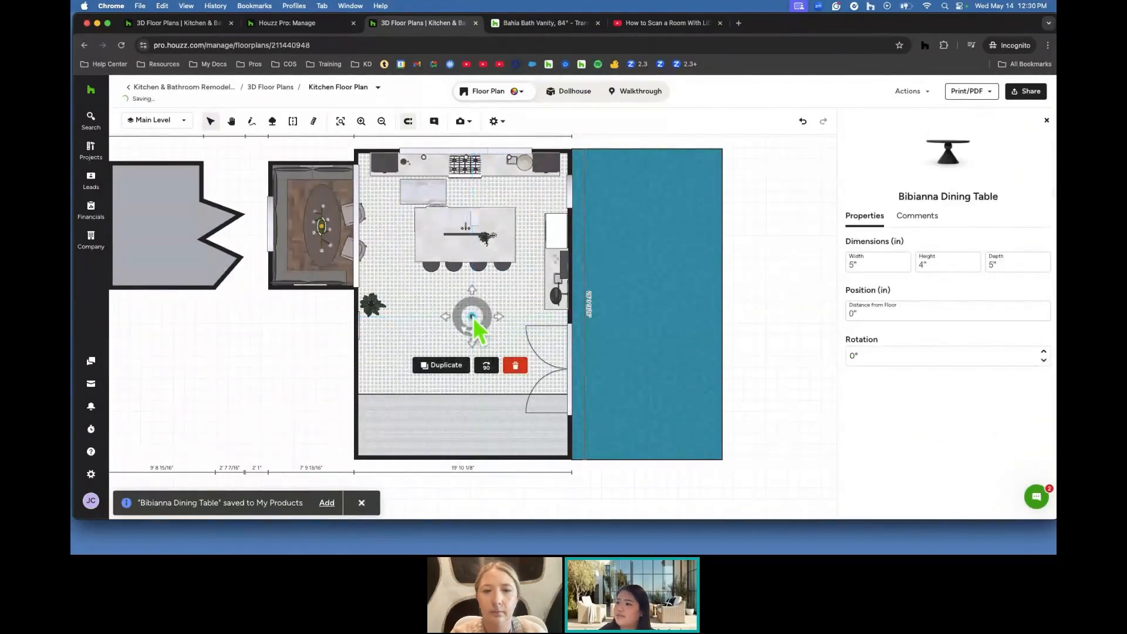
left_click(625, 95)
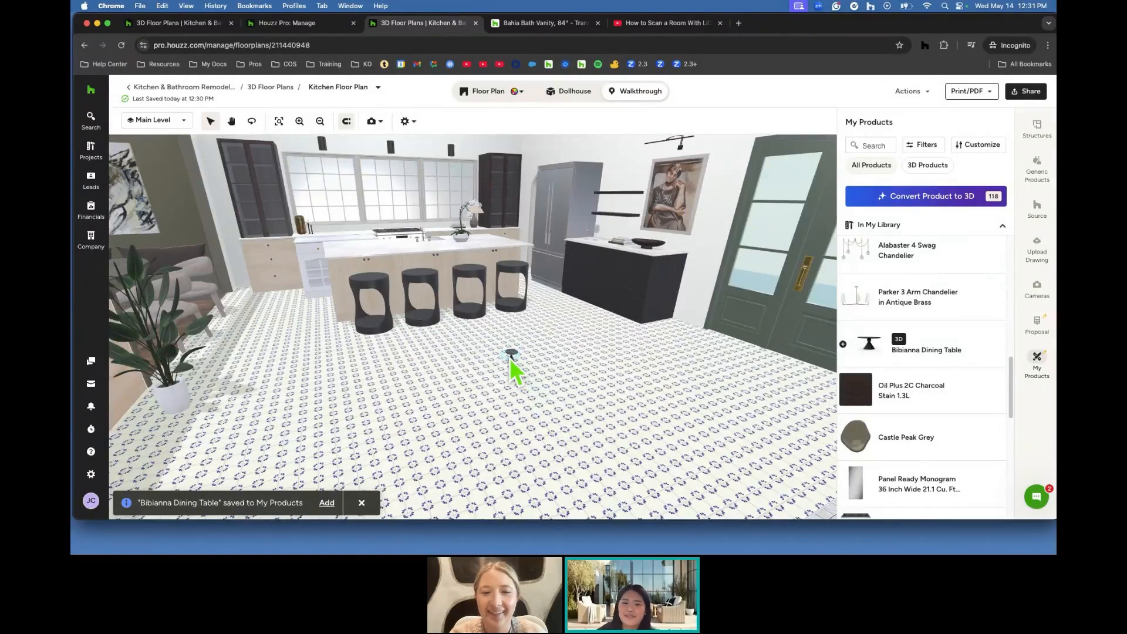
Return to the floor plan view and delete the Bibianna Dining Table from the kitchen.
left_click(493, 93)
left_click(472, 317)
key("Delete")
Place the 3D Velvet Disc Pillow on the open kitchen floor and inspect it up close in the walkthrough.
scroll(913, 329, "up", 4)
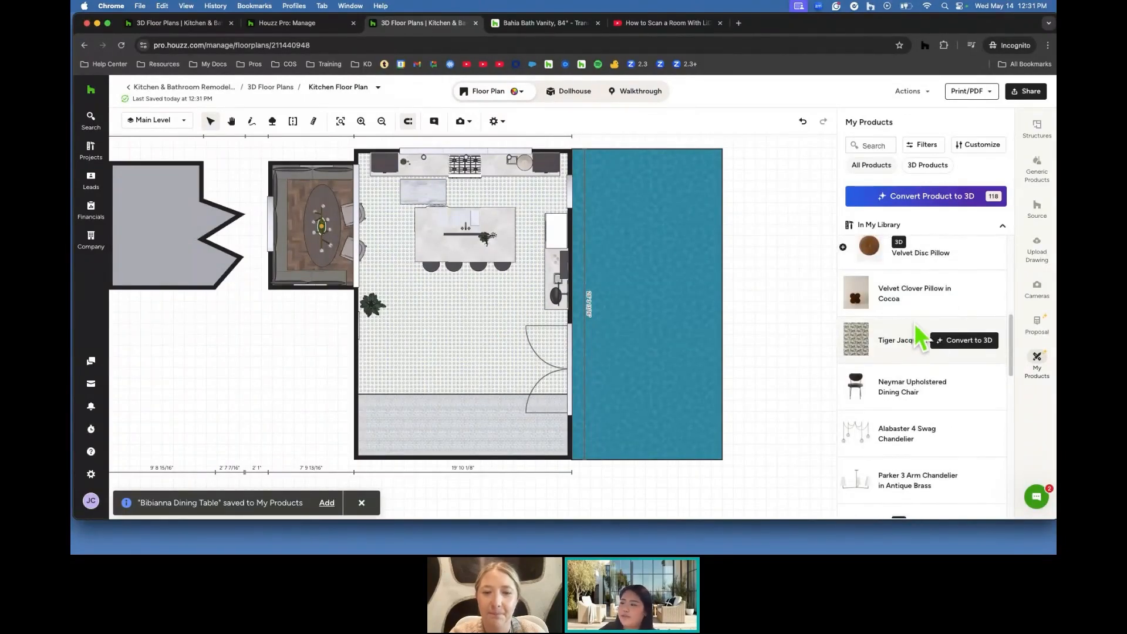
scroll(862, 317, "up", 1)
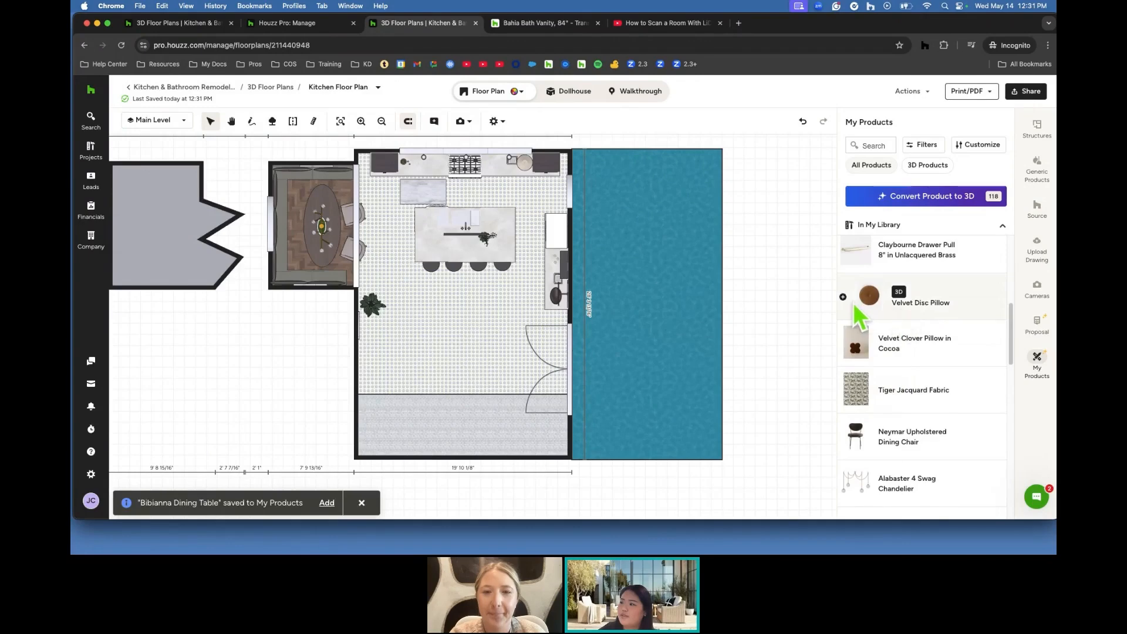
left_click_drag(845, 300, 486, 319)
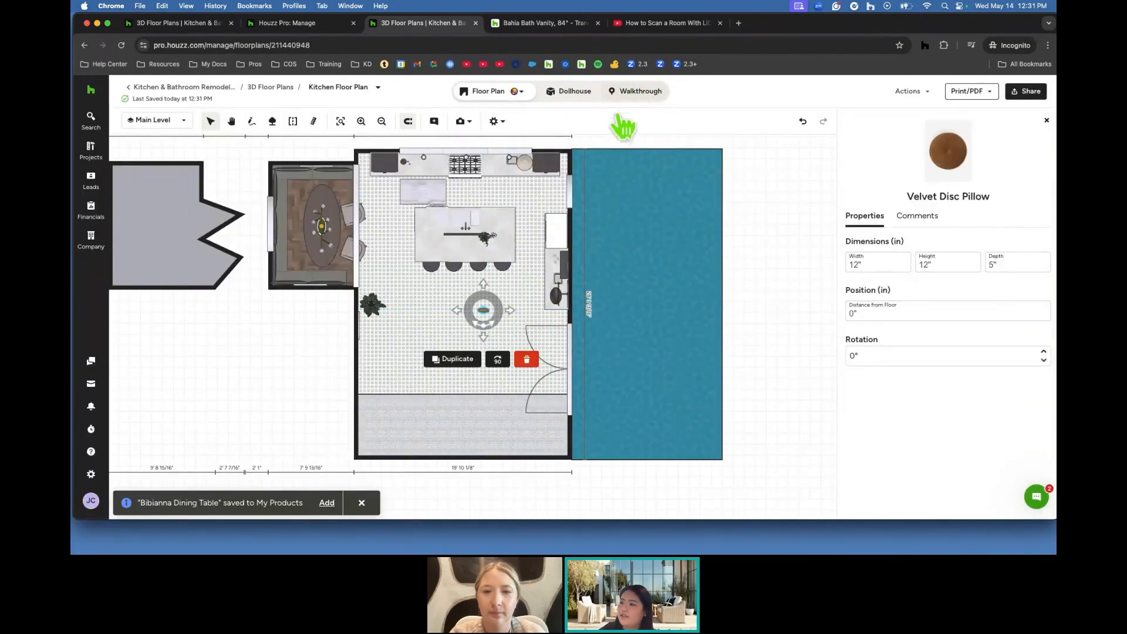
left_click(629, 95)
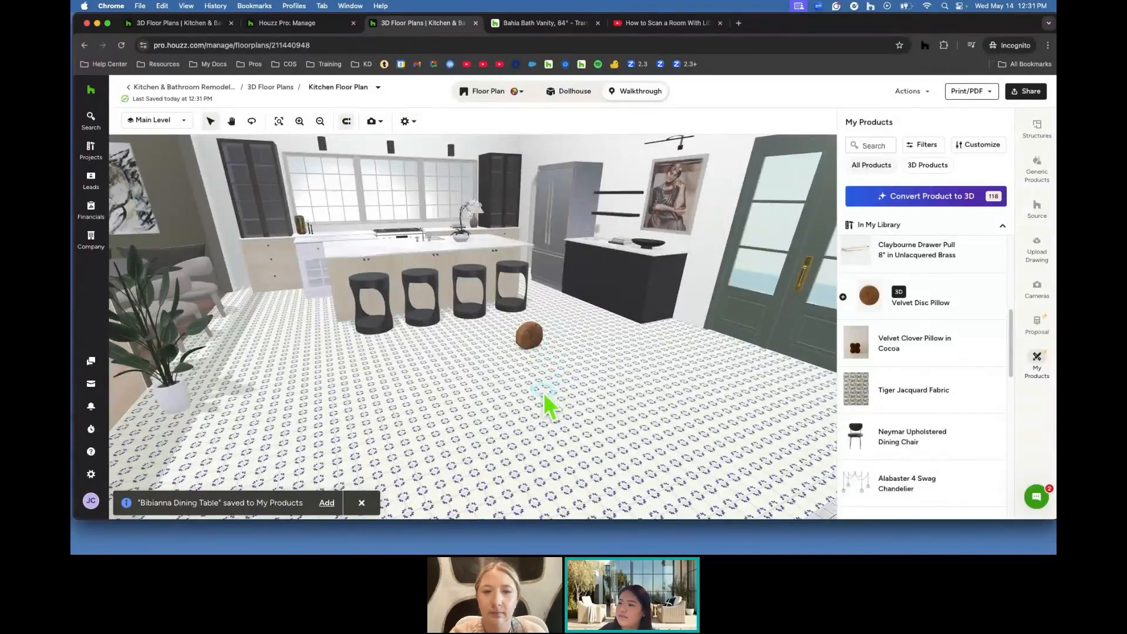
left_click(546, 393)
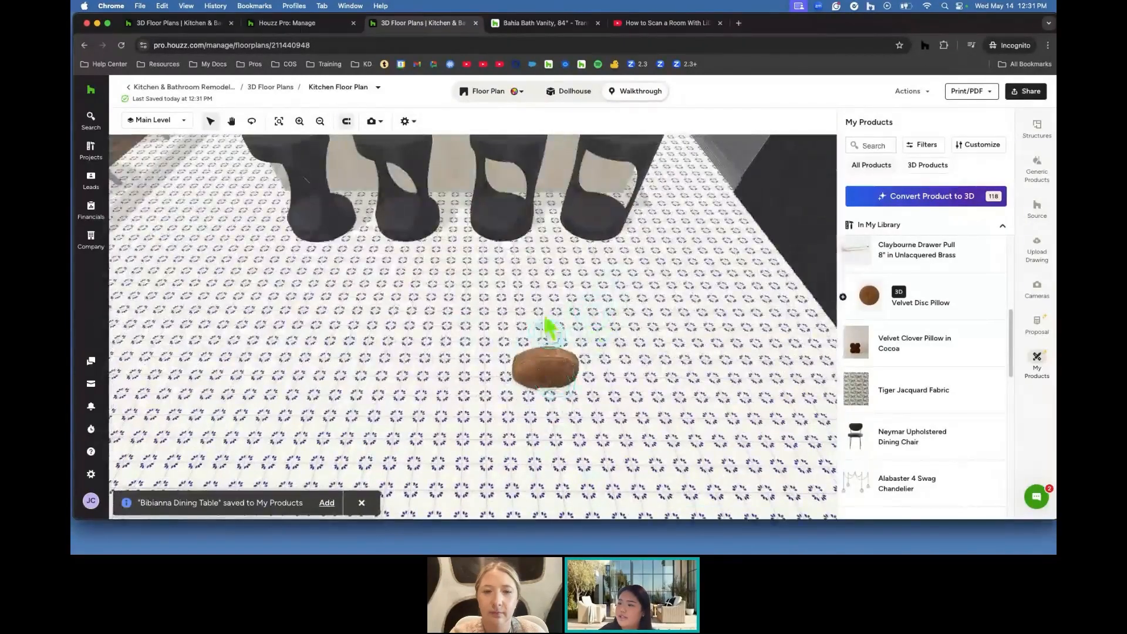
Go back to the floor plan view and remove the Velvet Disc Pillow from the kitchen floor.
left_click(485, 94)
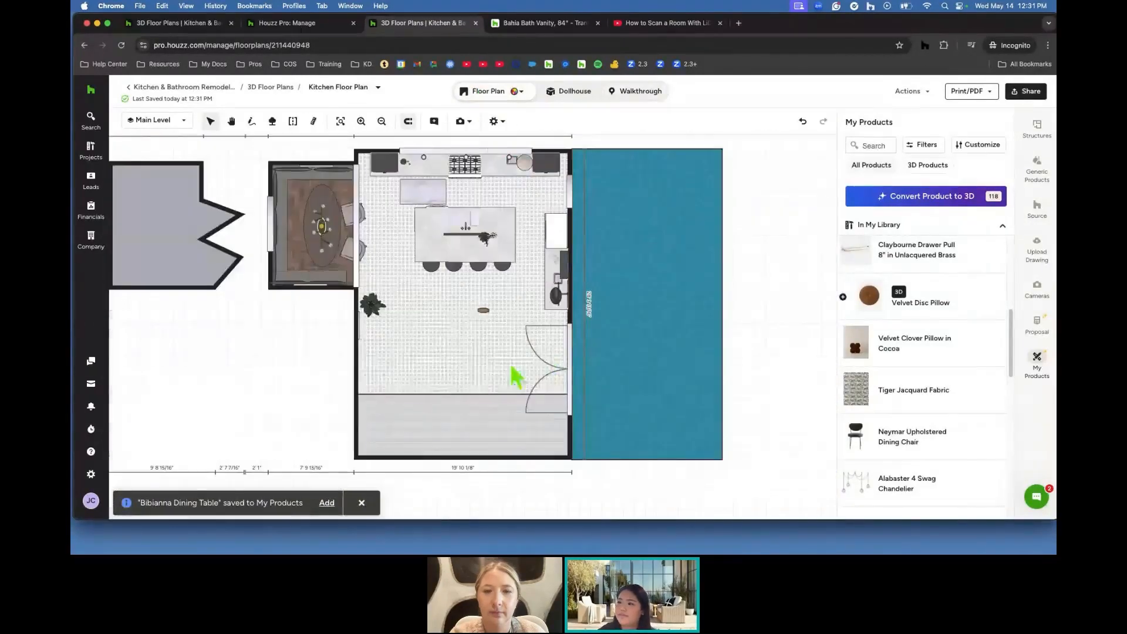
left_click(487, 312)
key("Delete")
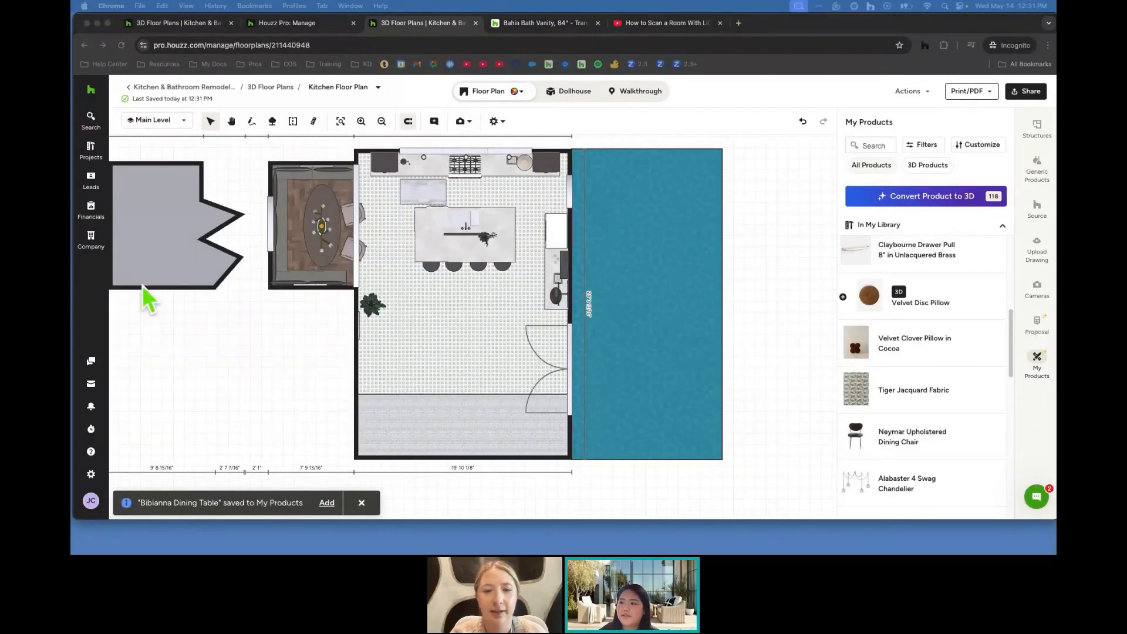
Switch to the walkthrough and look around the kitchen, from the dining nook and wallpapered wall to the island.
left_click(625, 93)
left_click(625, 93)
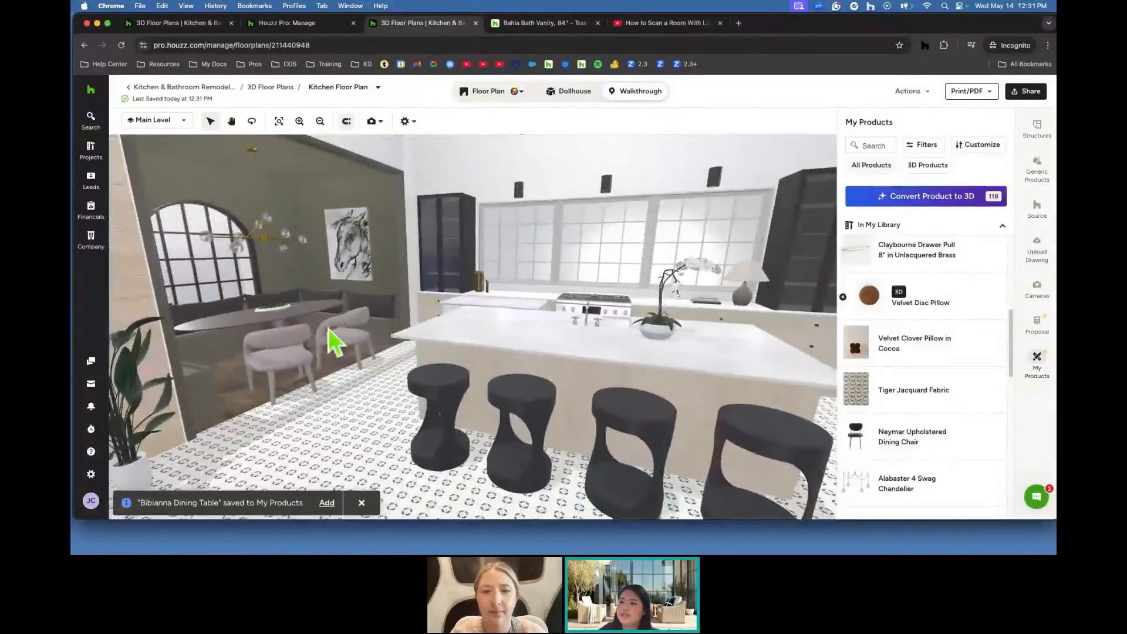
left_click_drag(334, 339, 572, 326)
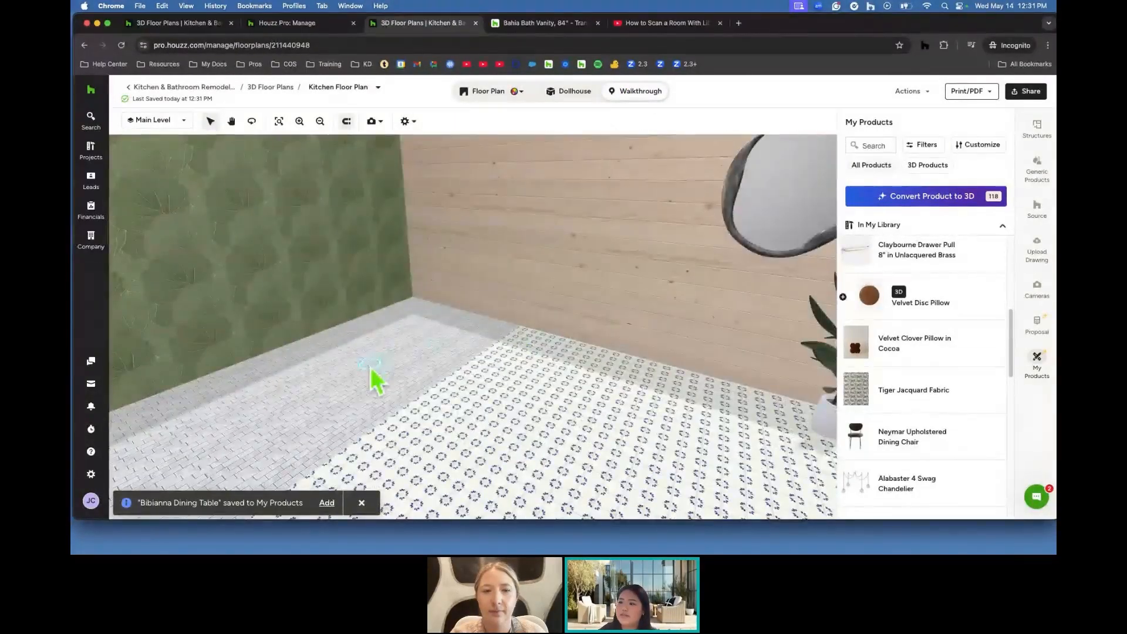
left_click_drag(465, 329, 284, 355)
left_click_drag(496, 329, 357, 335)
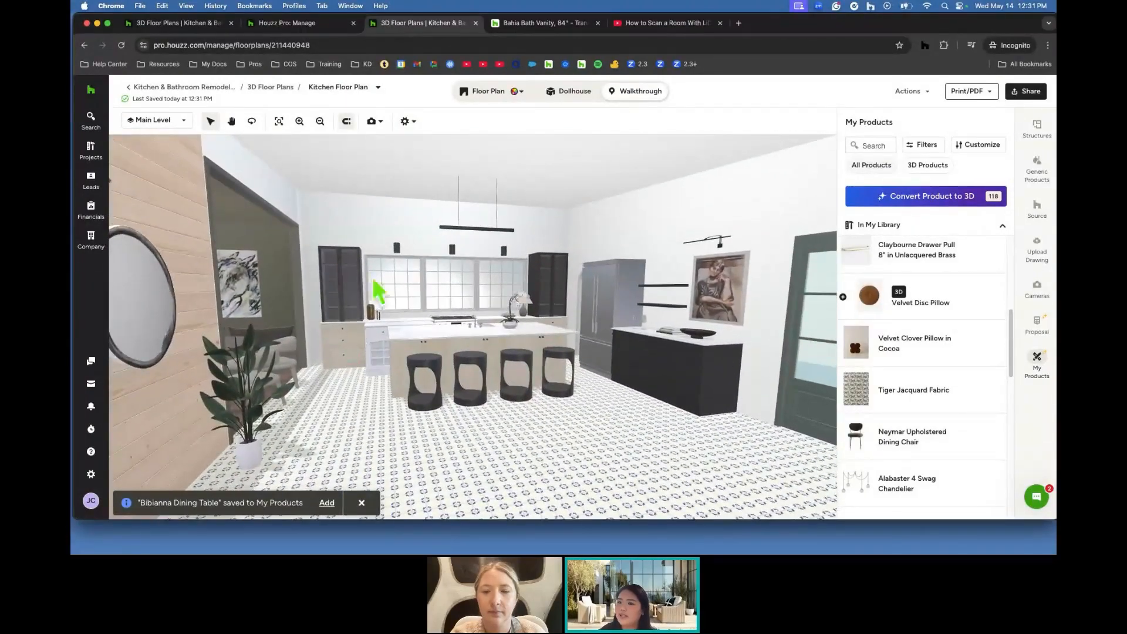
Add a camera for the kitchen walkthrough view and set its height to 5' 7", tilt to -4° and field of view to 59°.
left_click(371, 122)
left_click(387, 147)
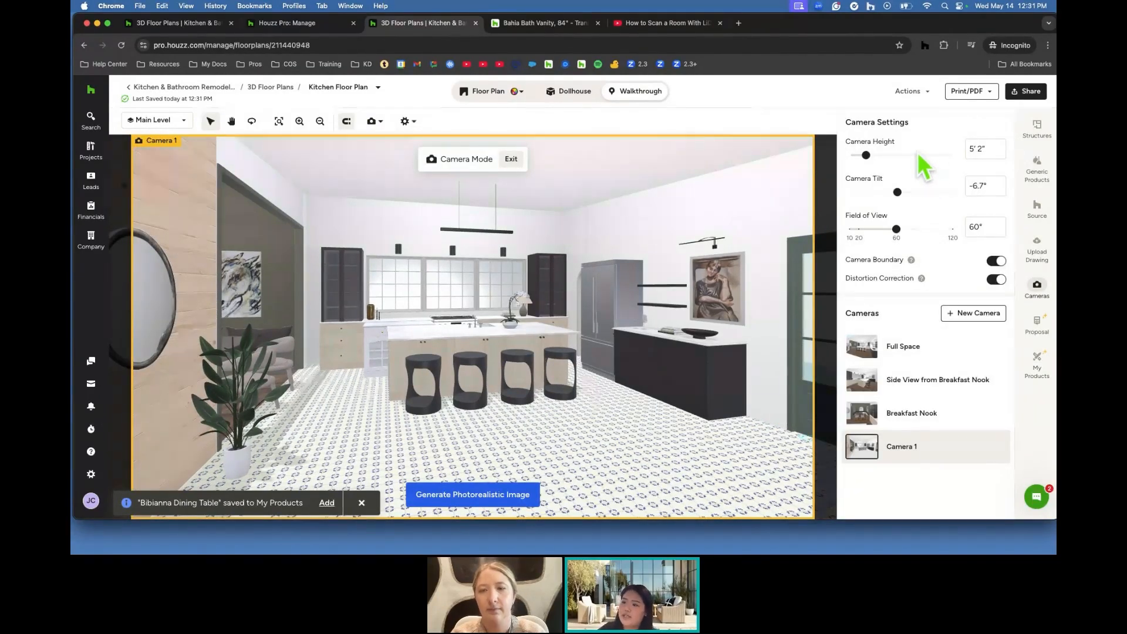
left_click_drag(866, 155, 867, 155)
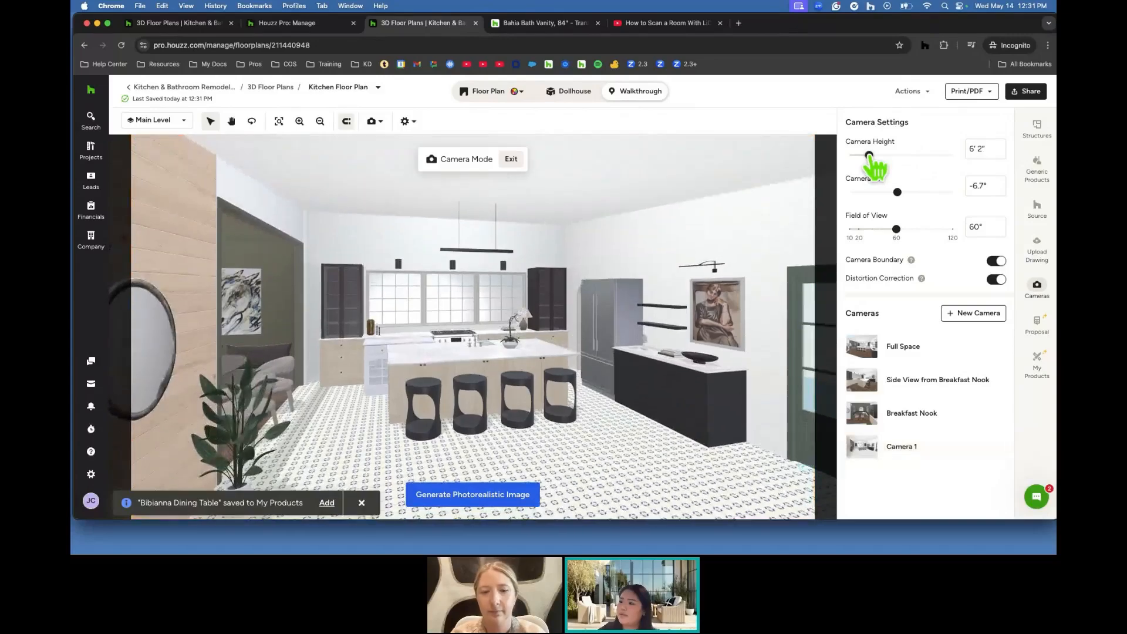
left_click_drag(897, 193, 897, 230)
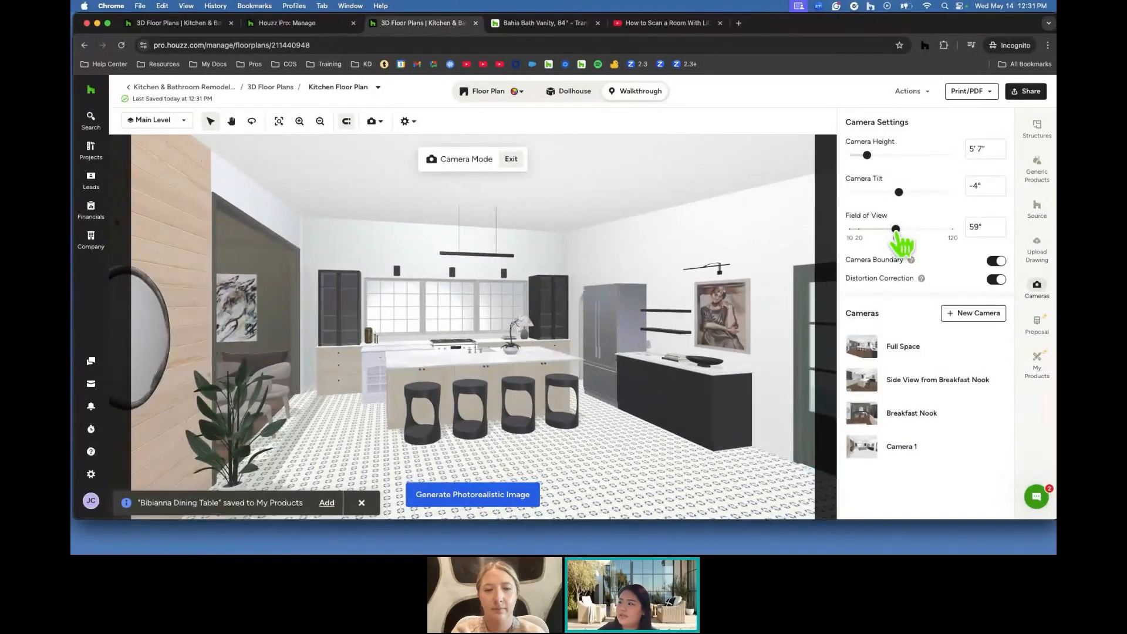
Generate a photorealistic image from the adjusted kitchen camera view and dismiss the generation notice.
left_click(521, 493)
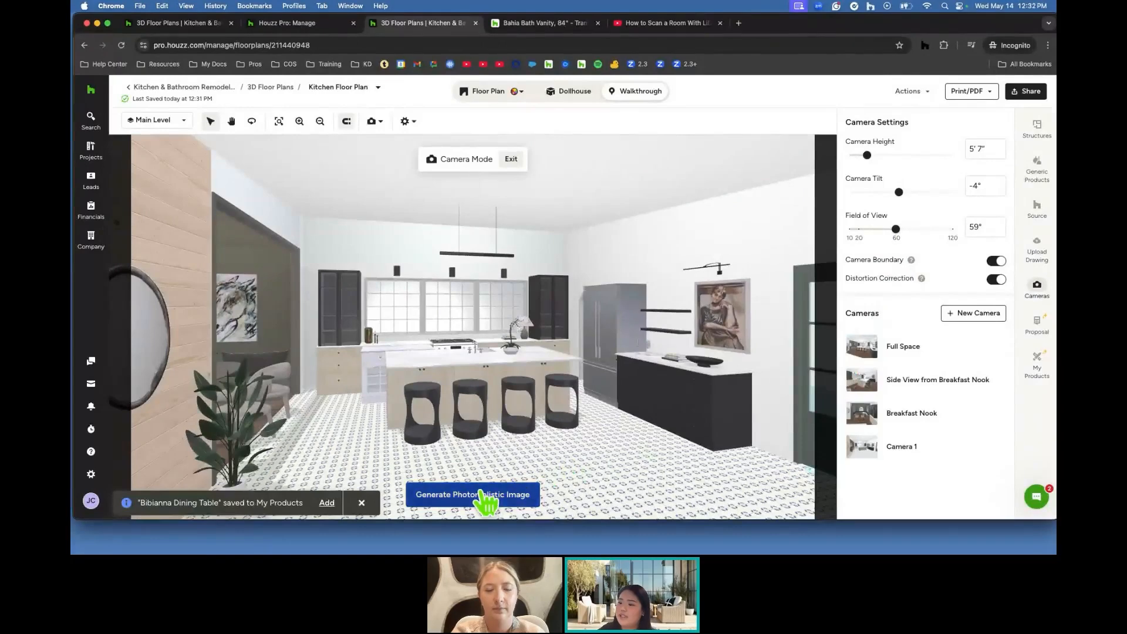
left_click(674, 430)
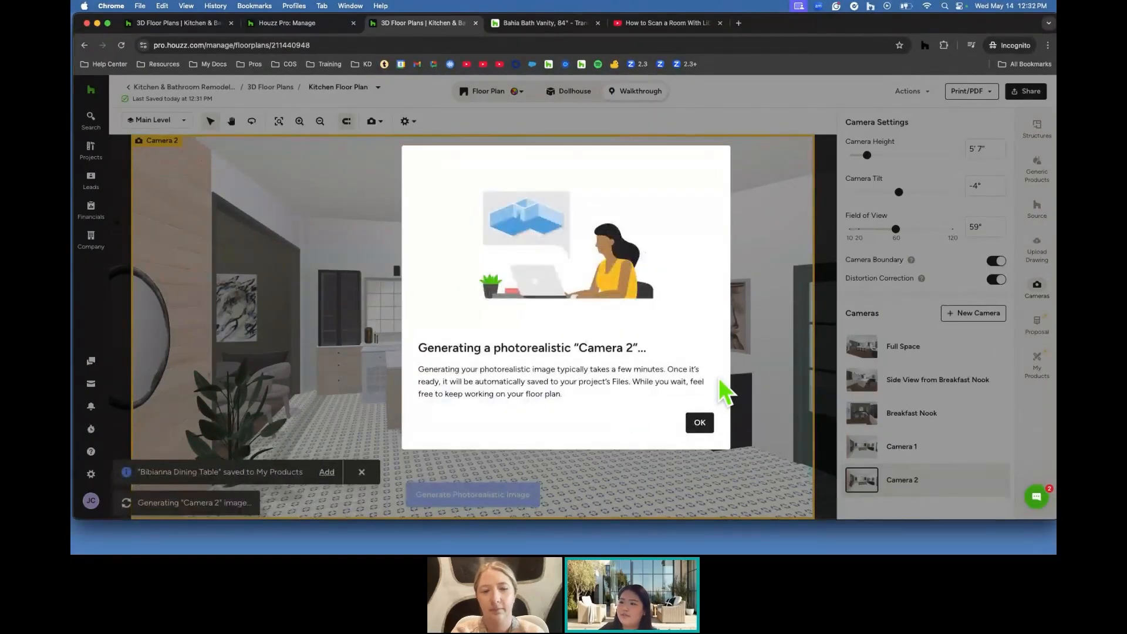
left_click(698, 425)
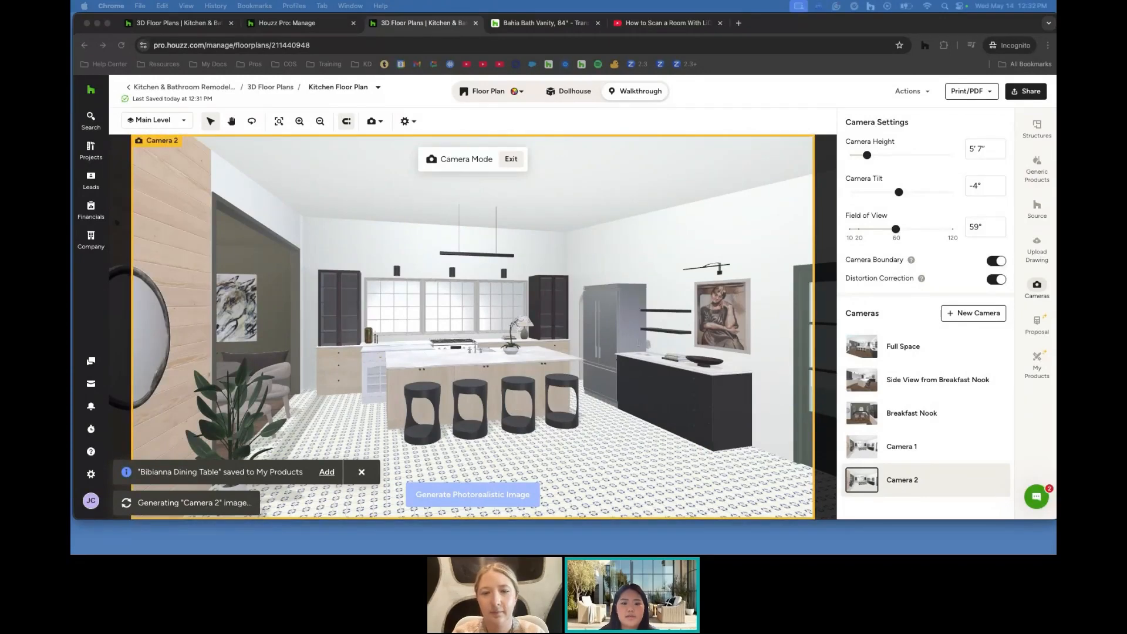
Switch to Finder, look through the sample kitchen and bathroom images in the Renderings folder, and close the window.
key("super+Tab")
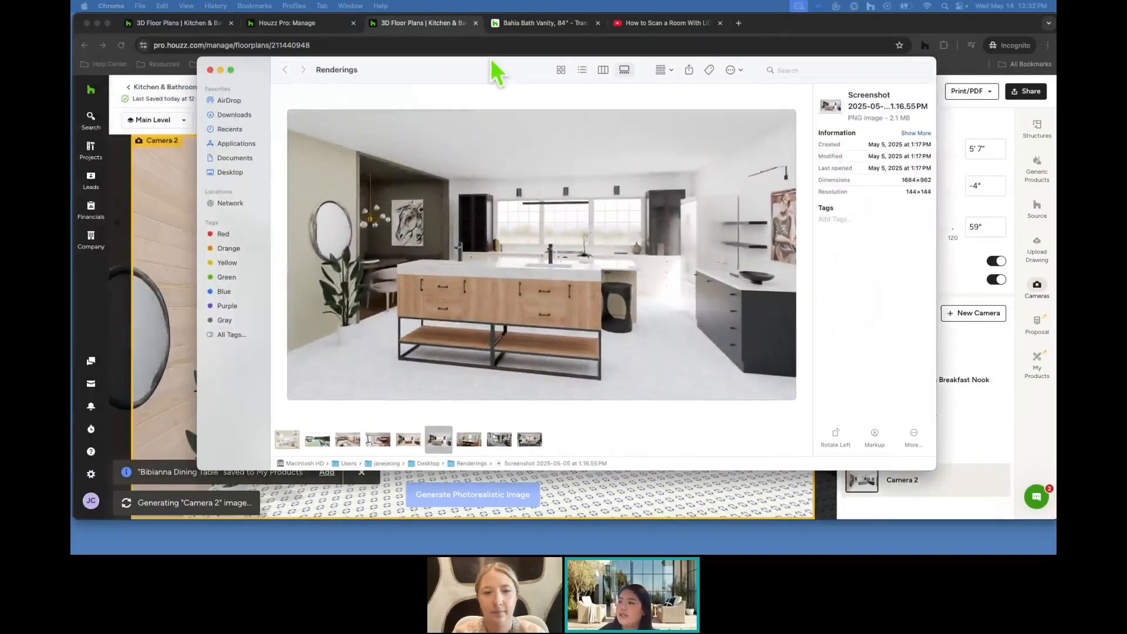
left_click_drag(485, 66, 480, 53)
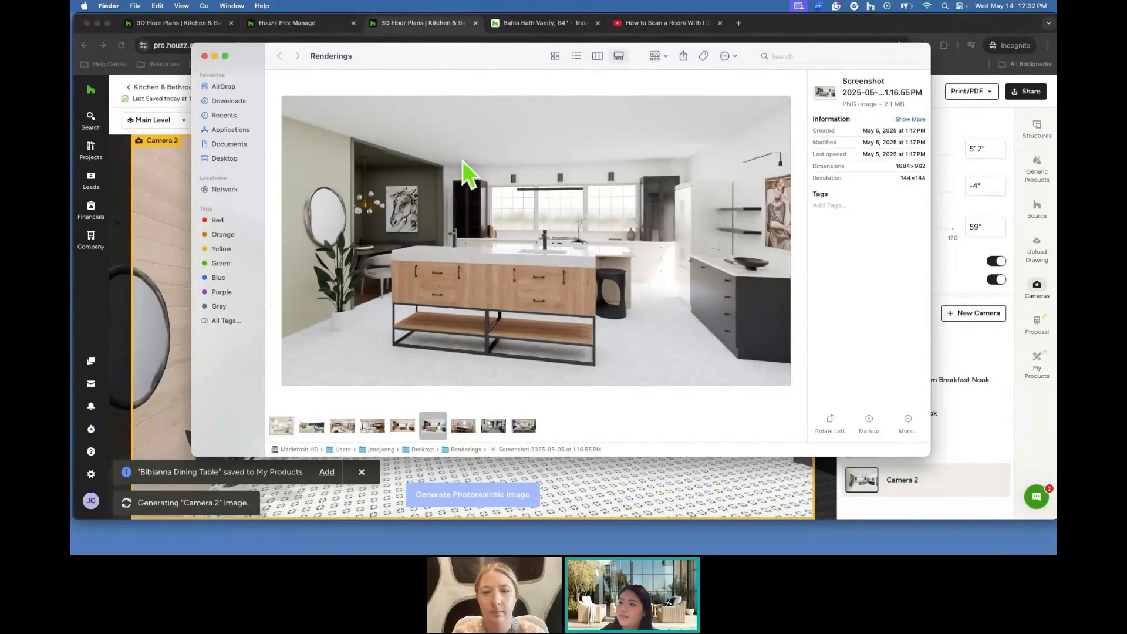
left_click(402, 426)
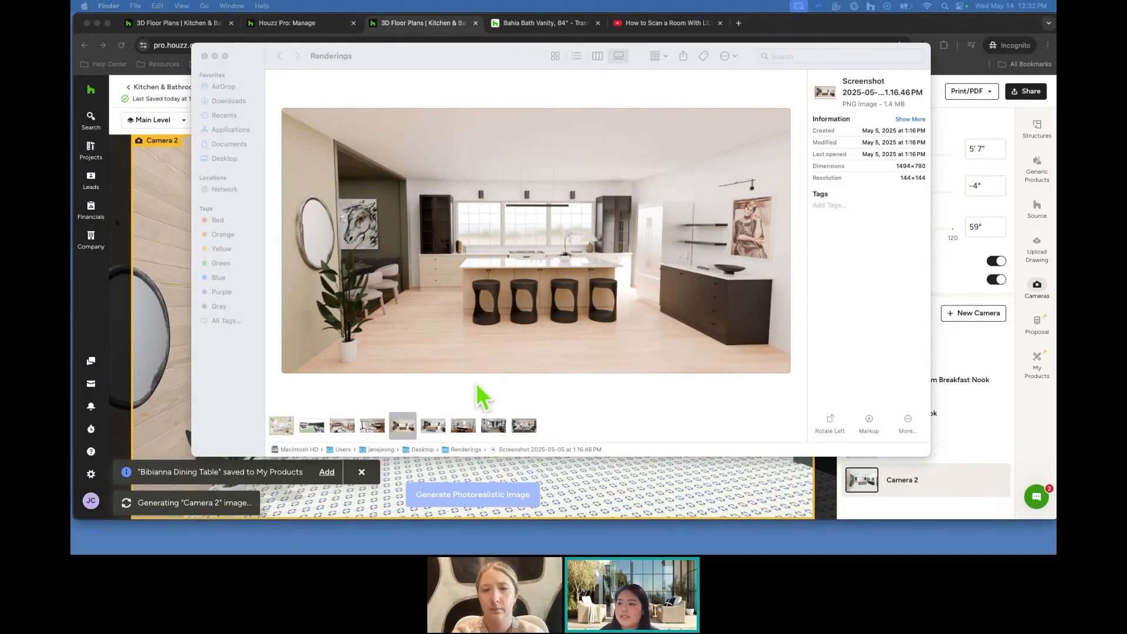
left_click(463, 427)
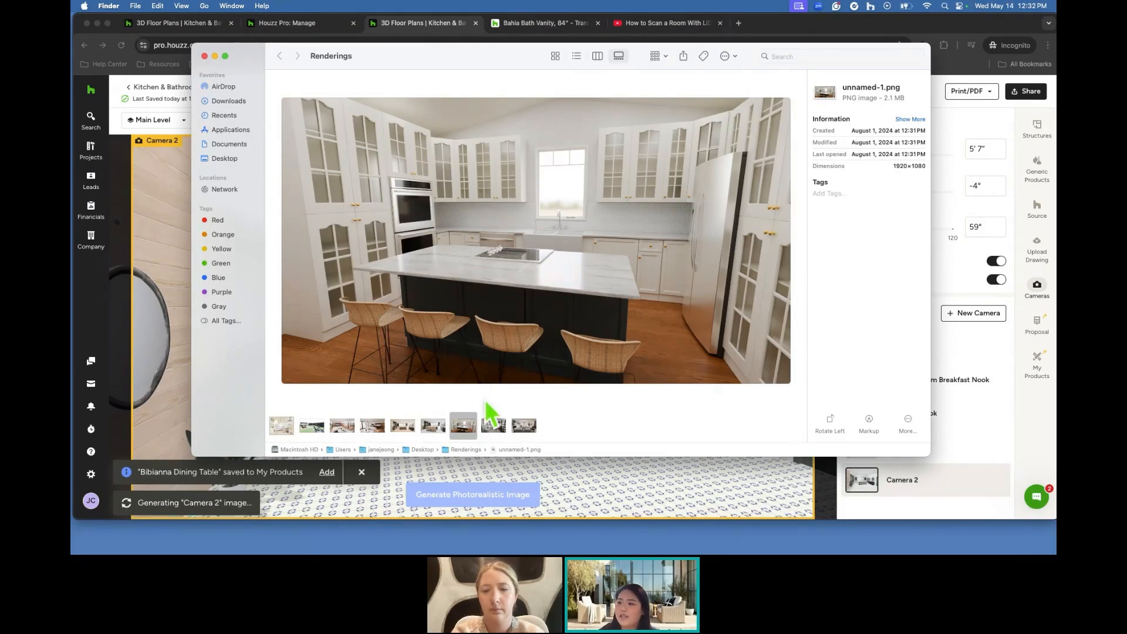
left_click(494, 426)
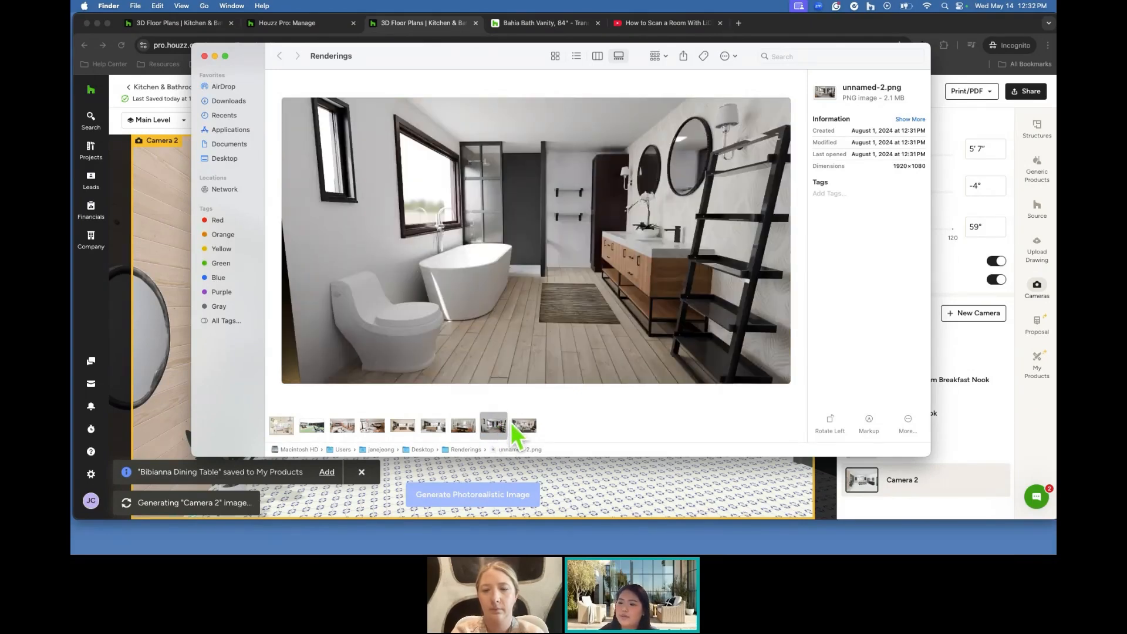
left_click(204, 57)
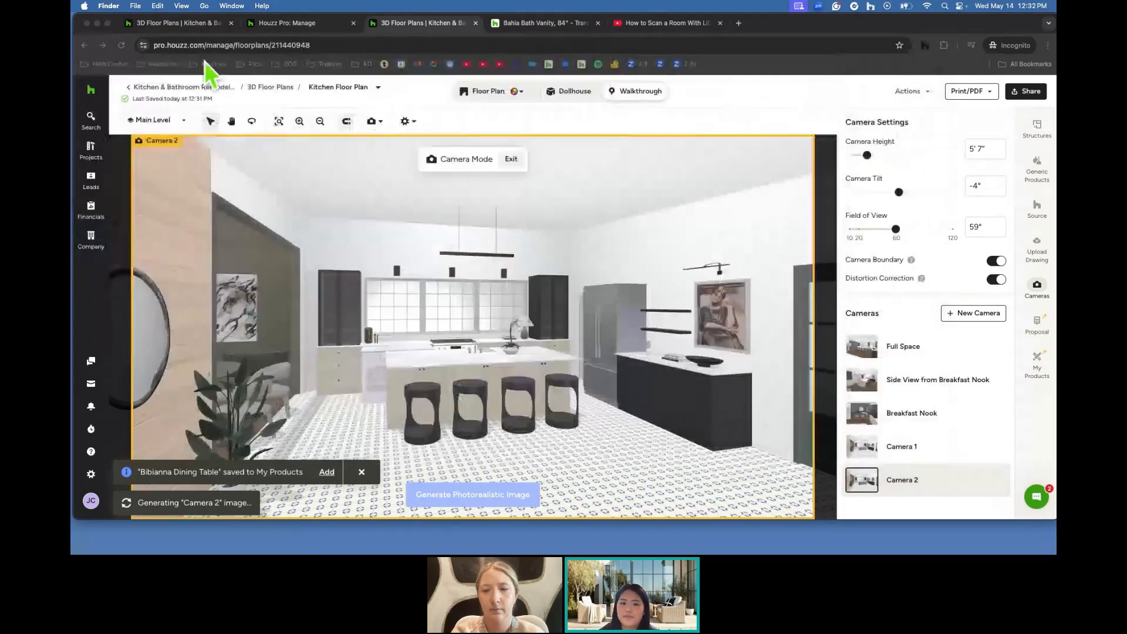
Exit camera mode and return from the floor plan to the kitchen and bathroom remodel project overview.
left_click(511, 160)
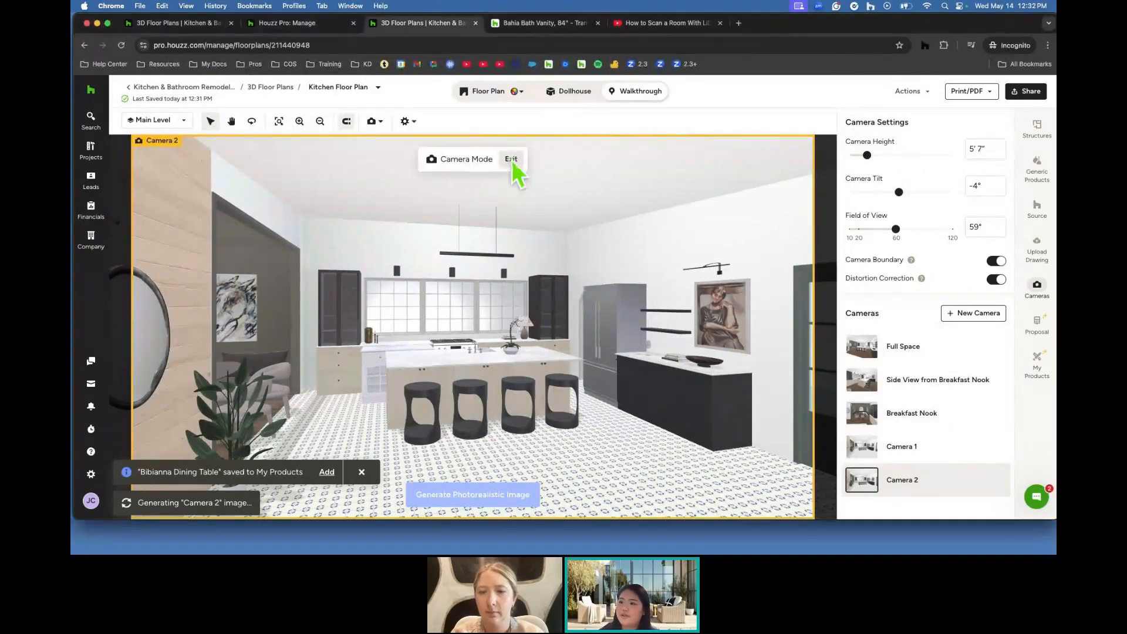
left_click(511, 160)
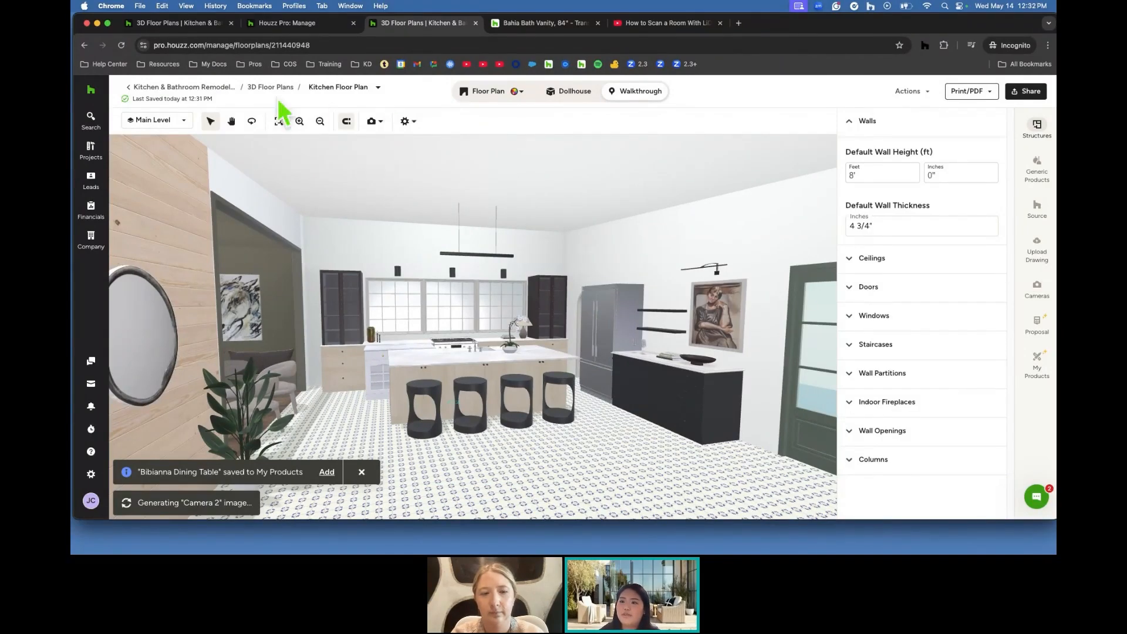
left_click(135, 88)
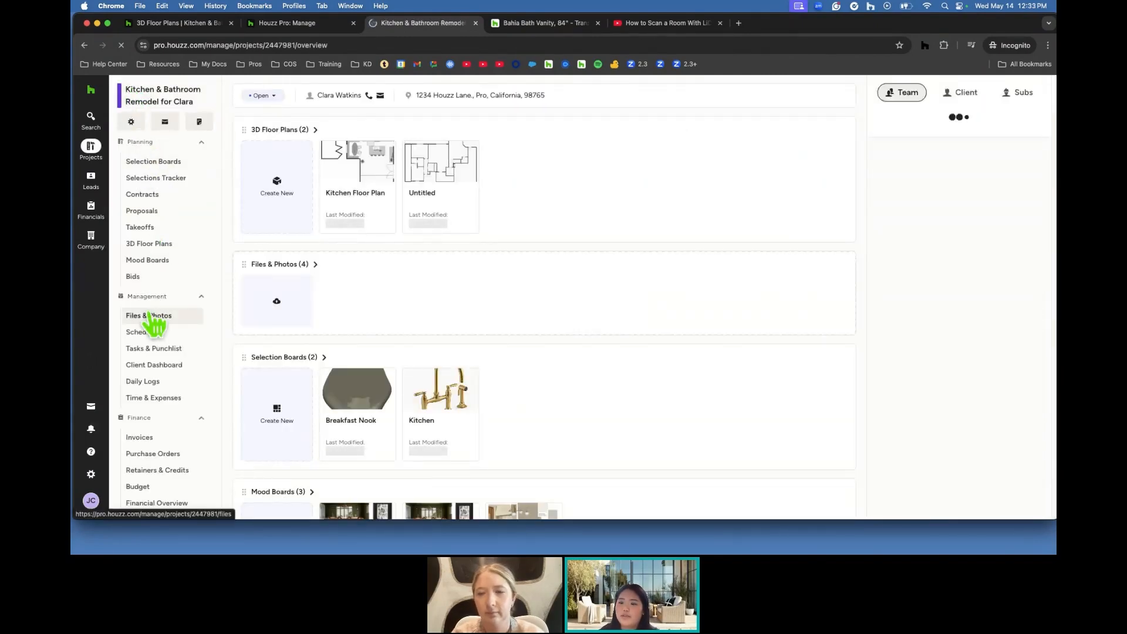
Look over the project's Files & Photos and return to the project overview.
left_click(151, 317)
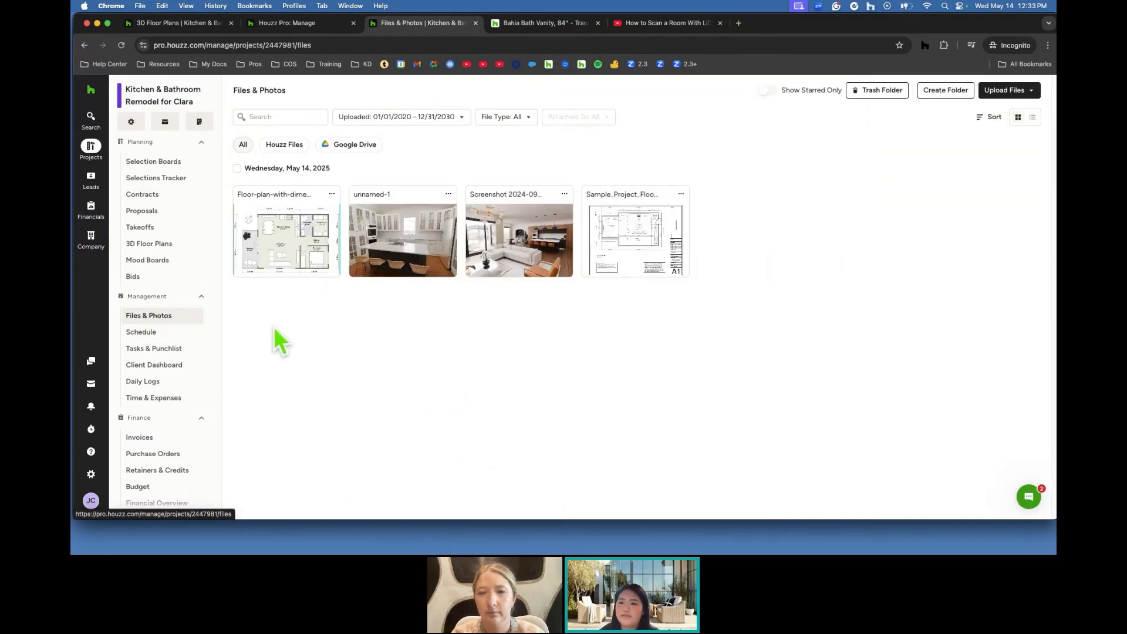
left_click(84, 45)
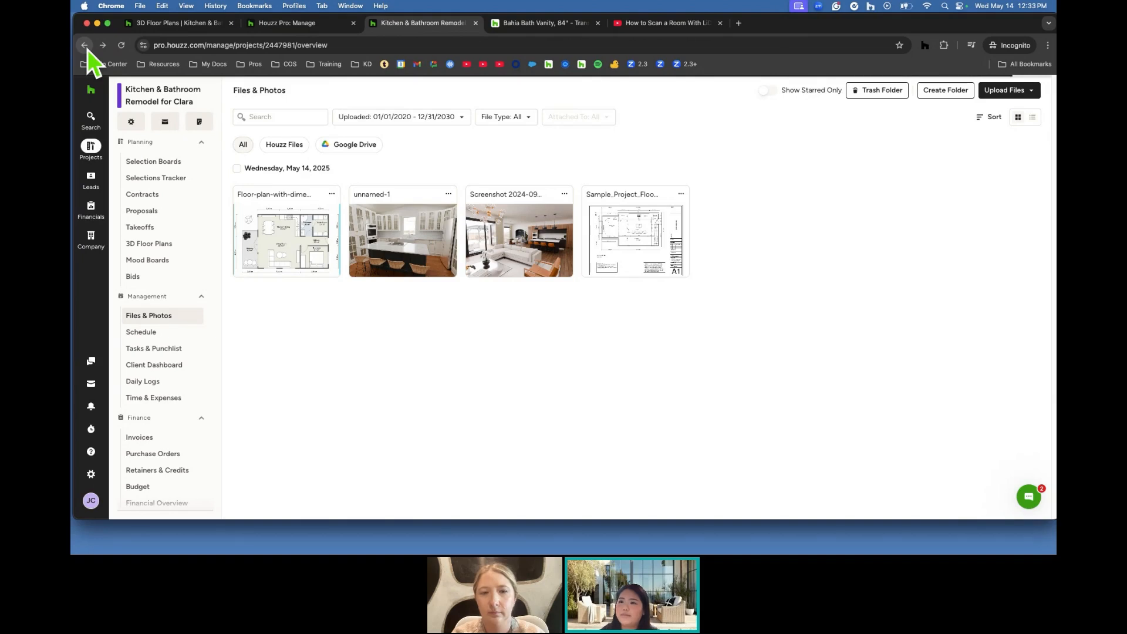
right_click(86, 46)
Open the Kitchen Floor Plan from the project overview and check its sharing options without sharing it.
left_click(364, 173)
left_click(364, 185)
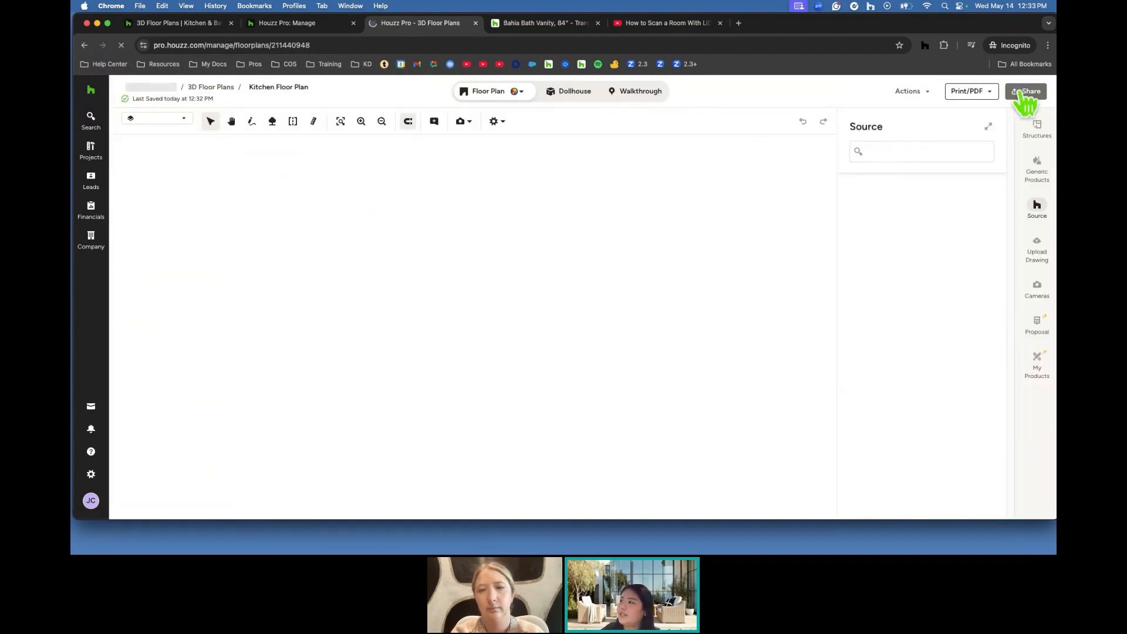
left_click(1022, 94)
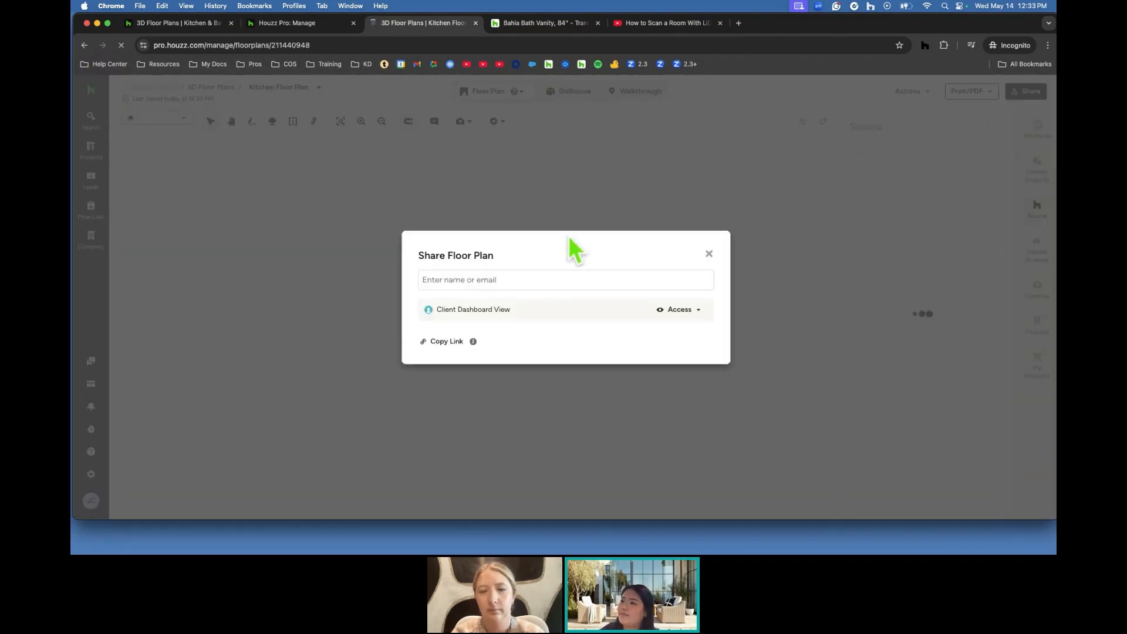
left_click(708, 254)
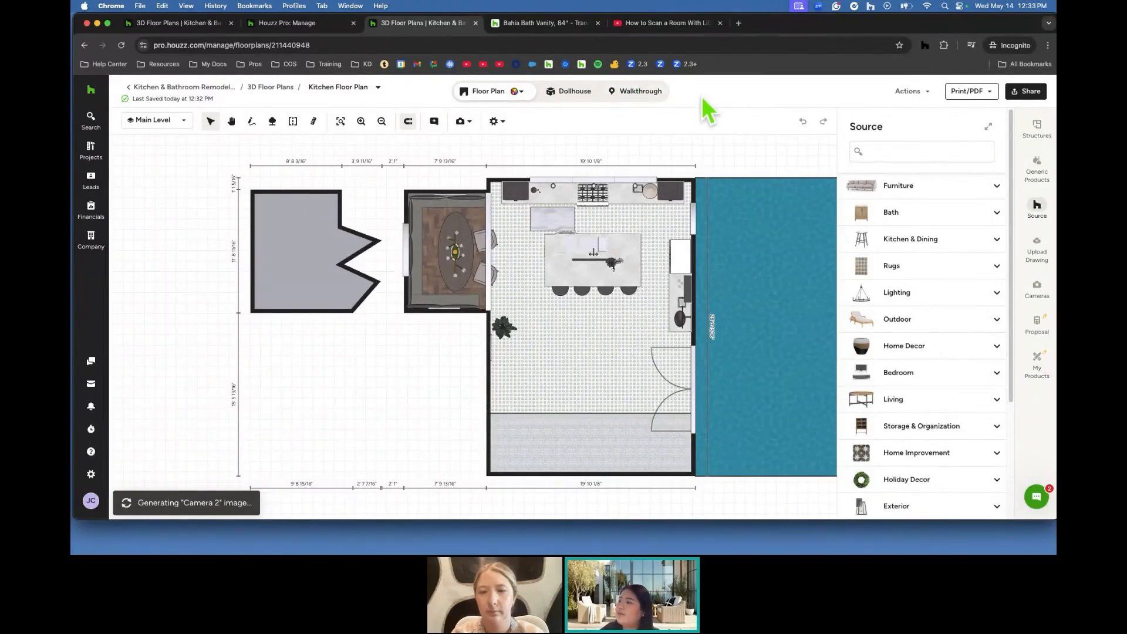
Start a proposal from the floor plan and go through its item list, keeping the Source Products group selected.
left_click(1038, 329)
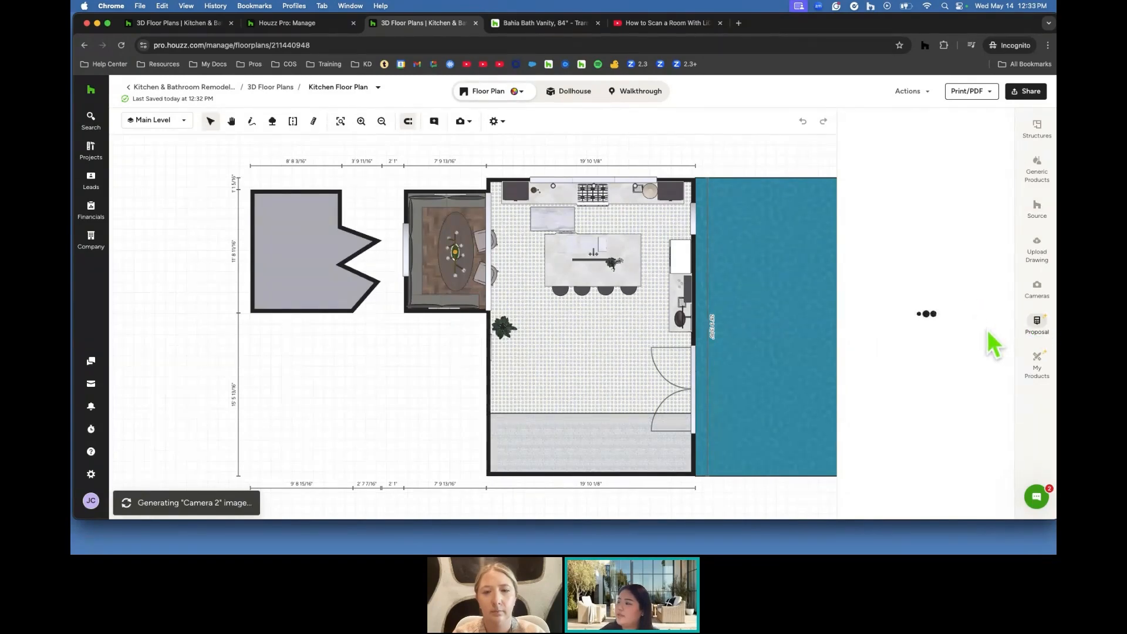
scroll(988, 346, "down", 5)
scroll(988, 346, "down", 10)
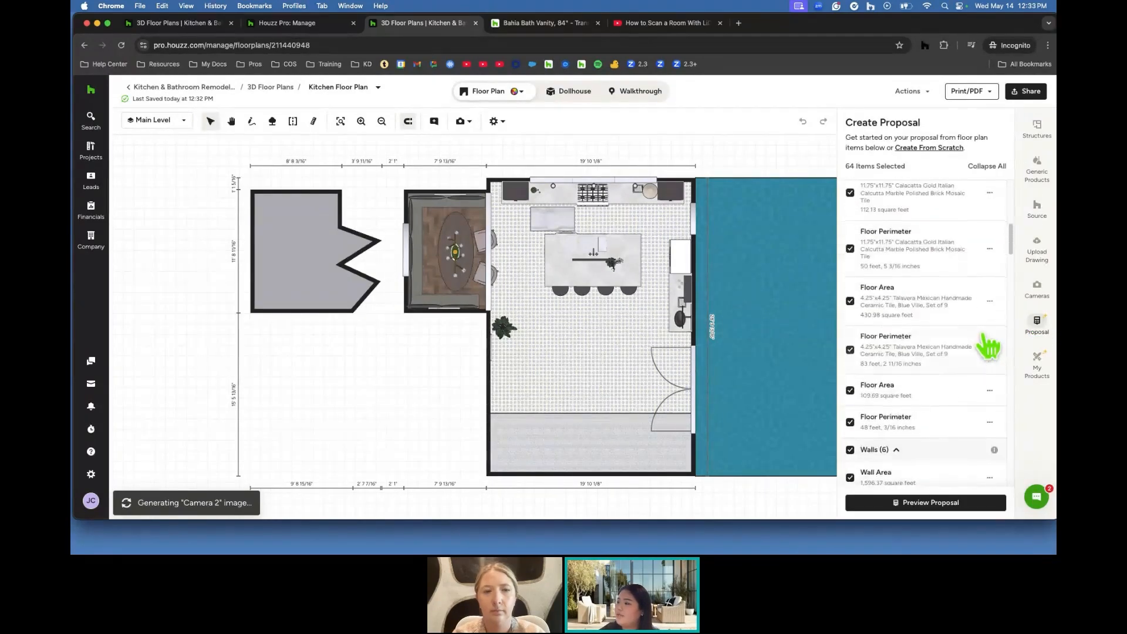
scroll(989, 346, "down", 5)
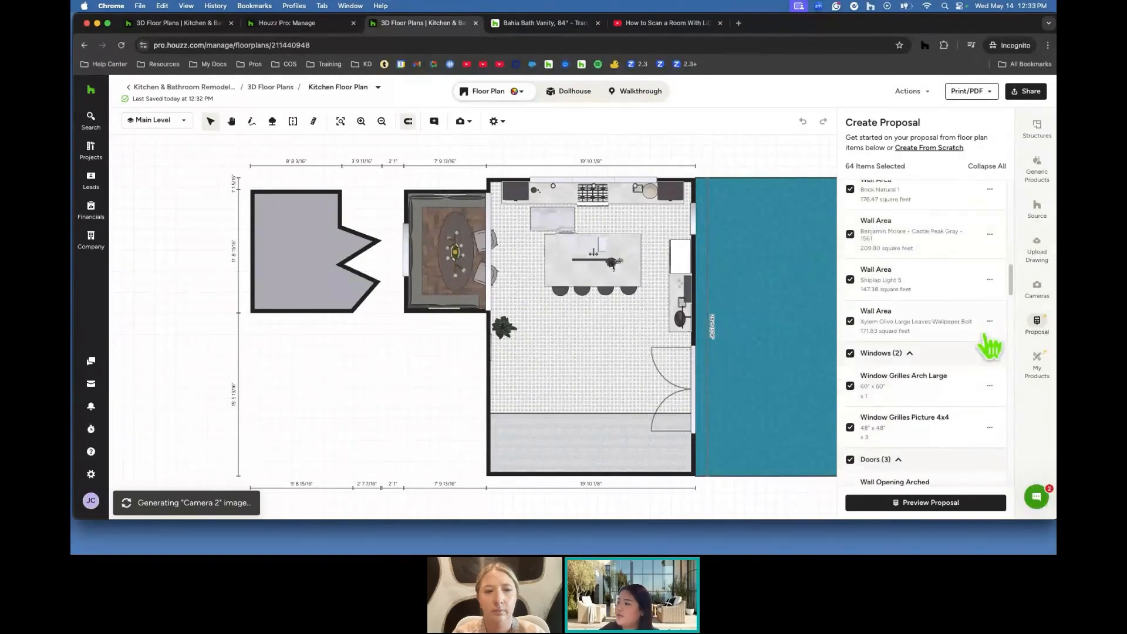
scroll(888, 320, "down", 15)
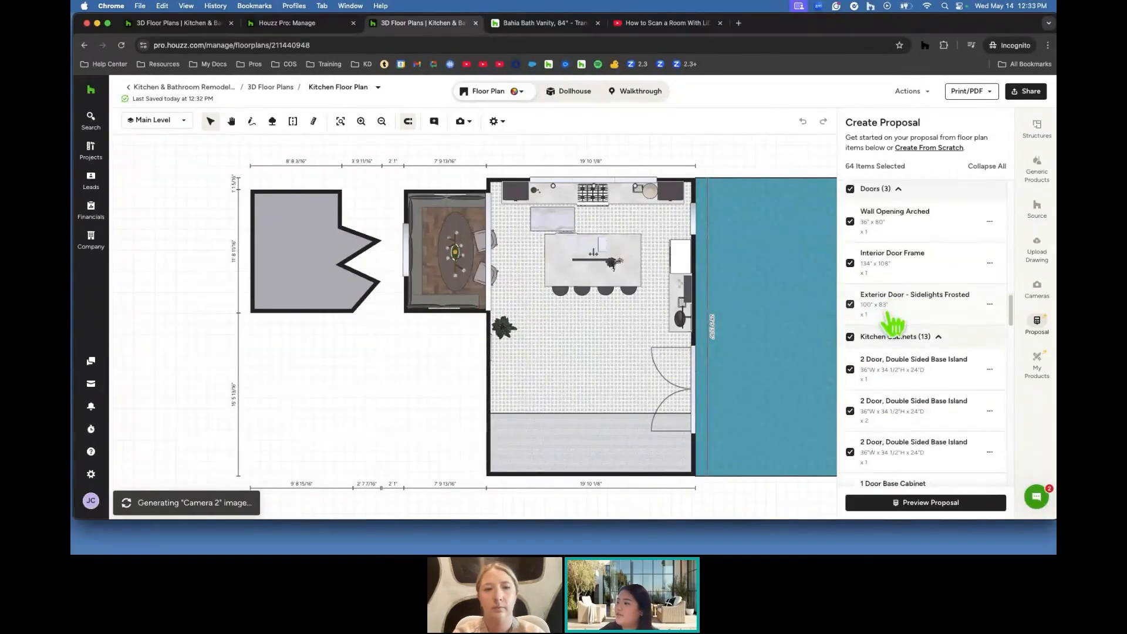
scroll(897, 329, "down", 5)
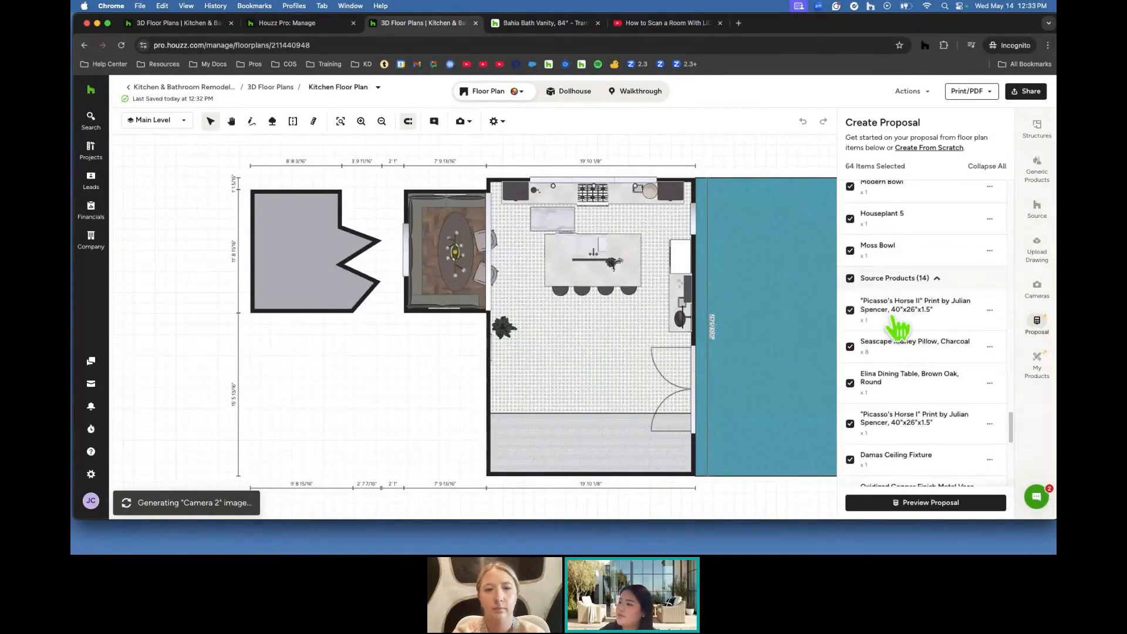
left_click(850, 278)
left_click(851, 279)
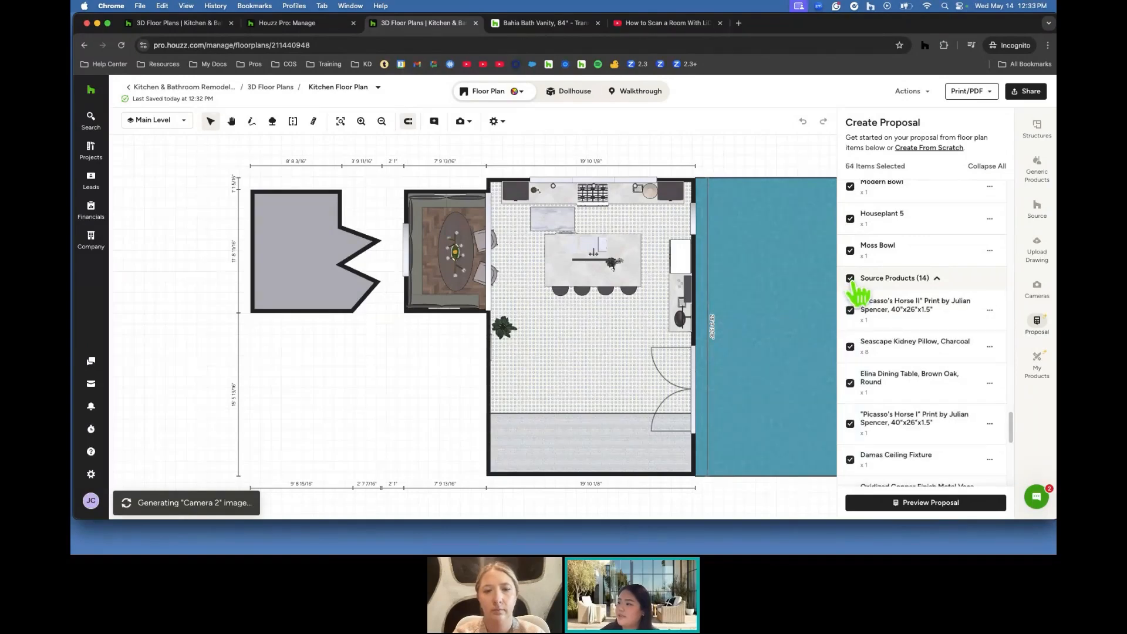
Preview the selected floor plan items and measurements and create the proposal from them.
left_click(912, 503)
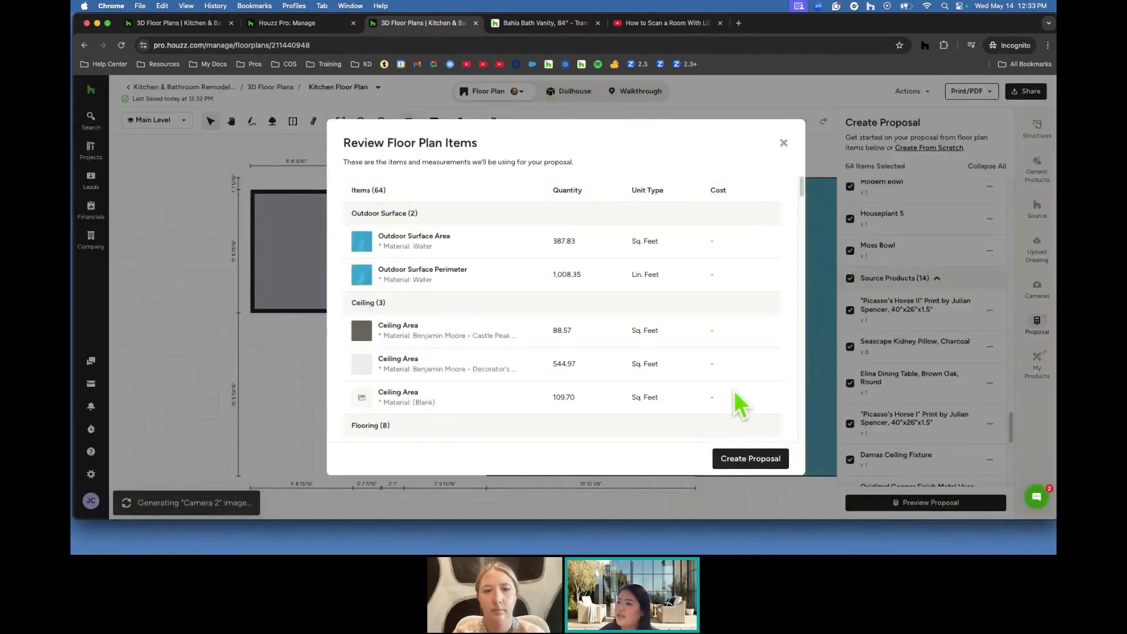
scroll(739, 391, "down", 10)
scroll(738, 388, "down", 3)
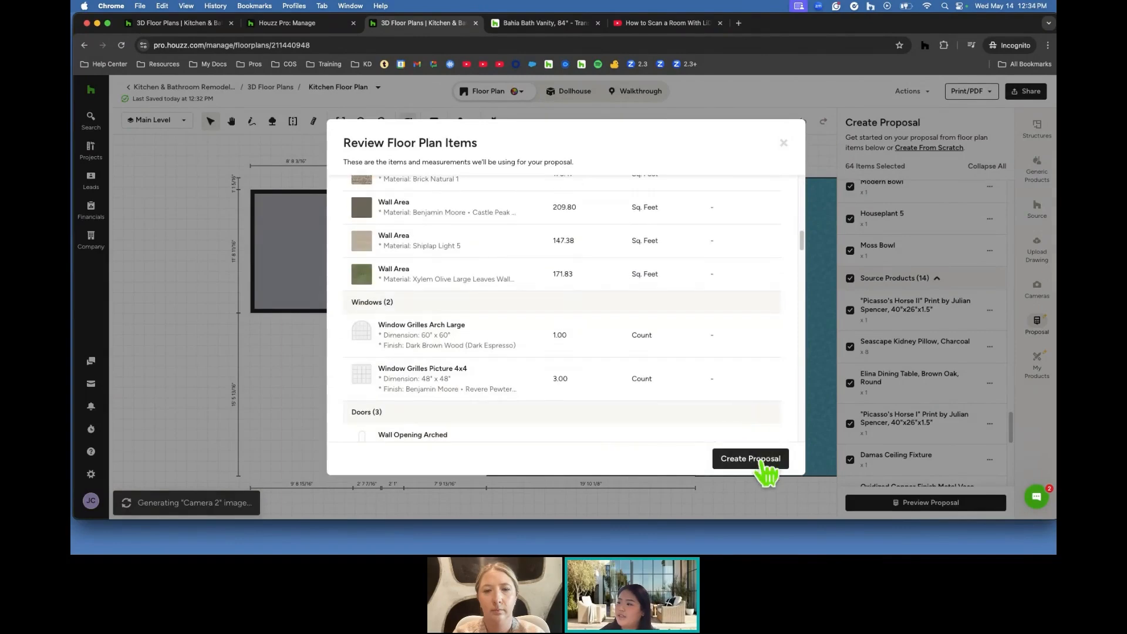
left_click(750, 458)
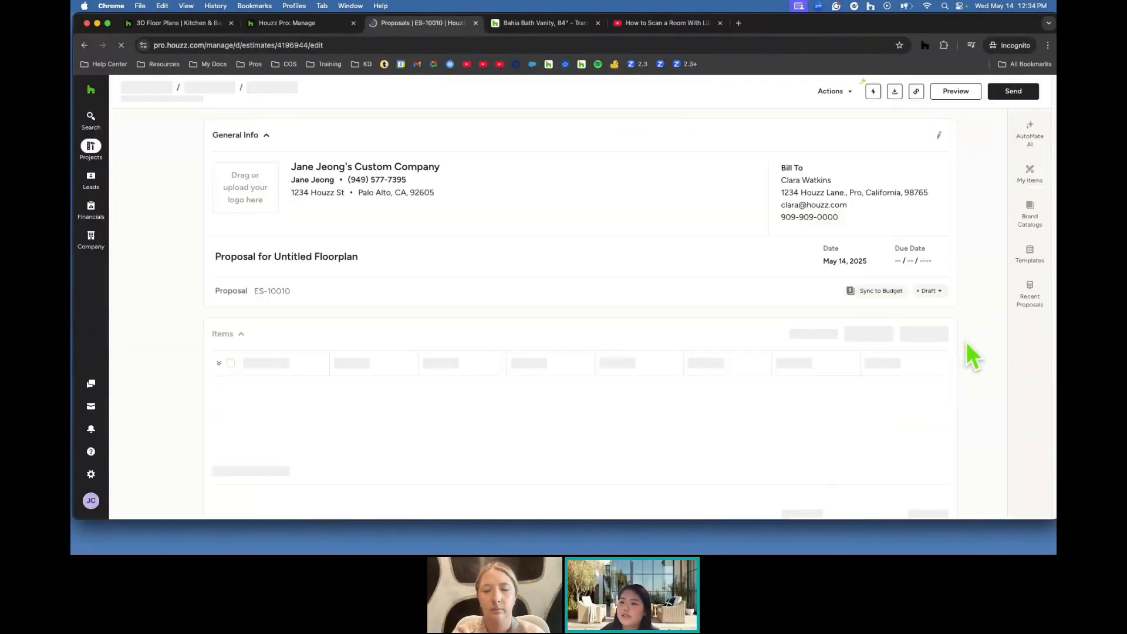
Delete the entire Walls section with all its wall area items from the proposal.
scroll(969, 340, "down", 4)
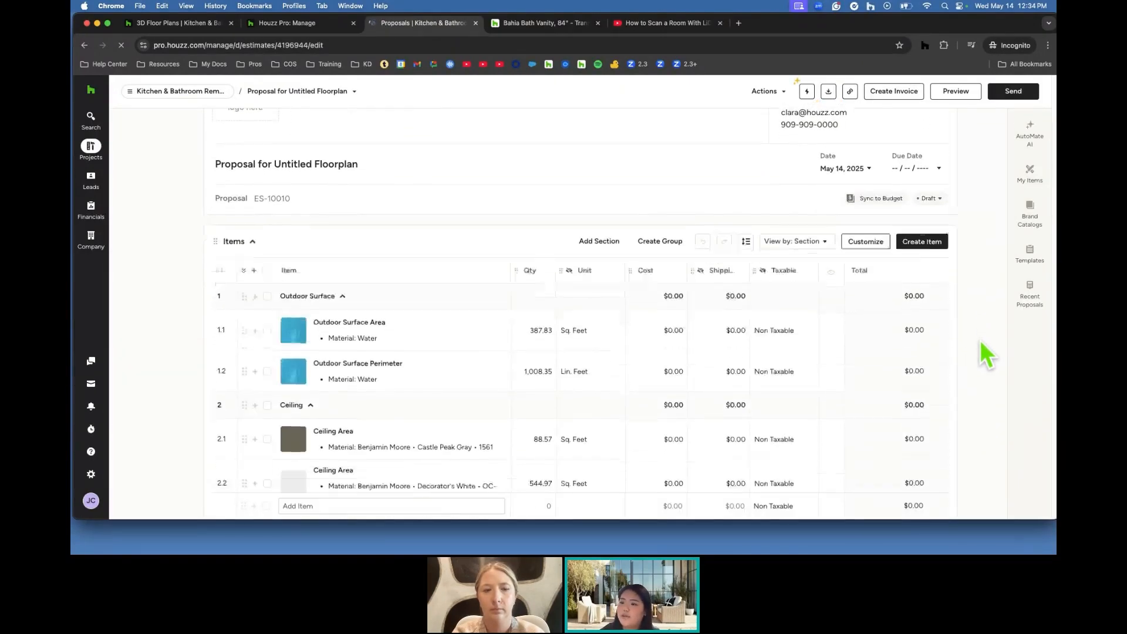
scroll(980, 341, "down", 6)
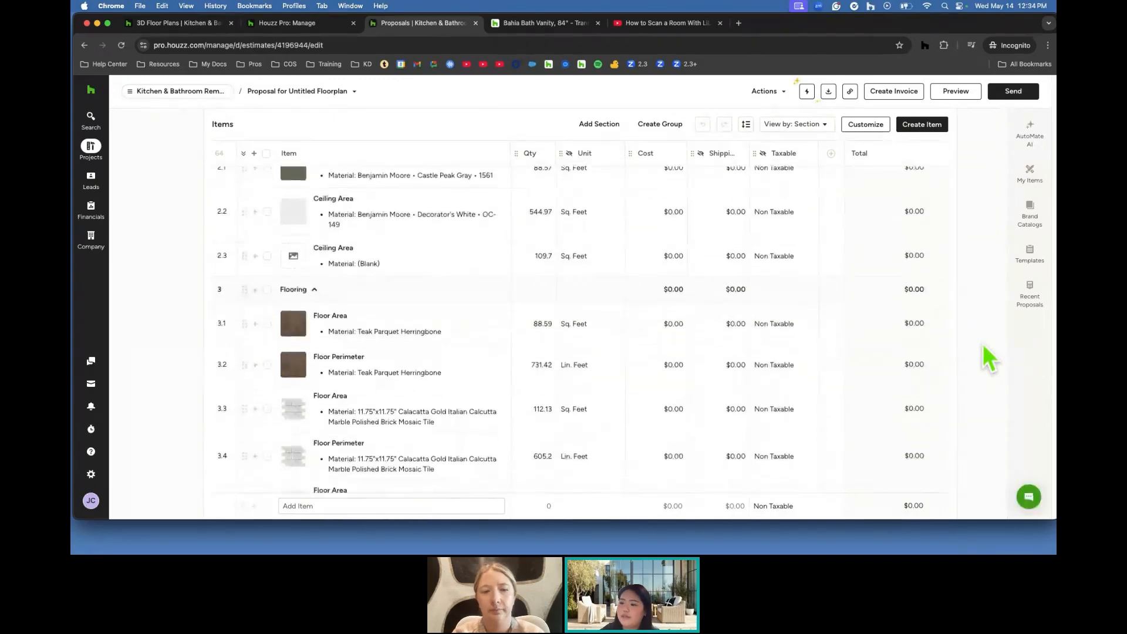
scroll(982, 346, "down", 4)
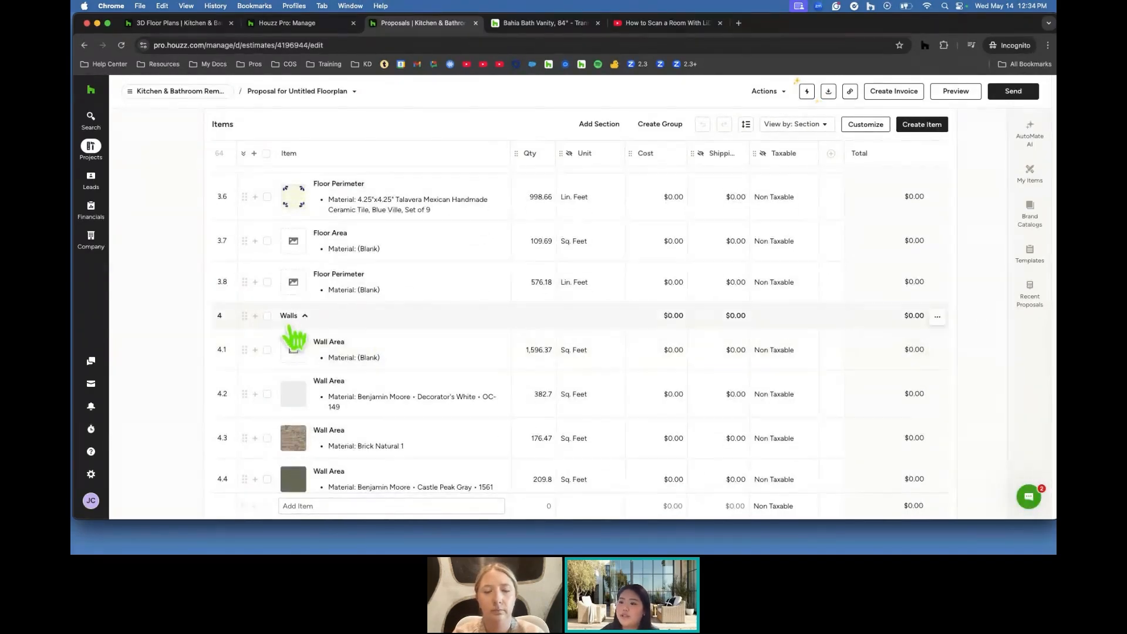
left_click(267, 350)
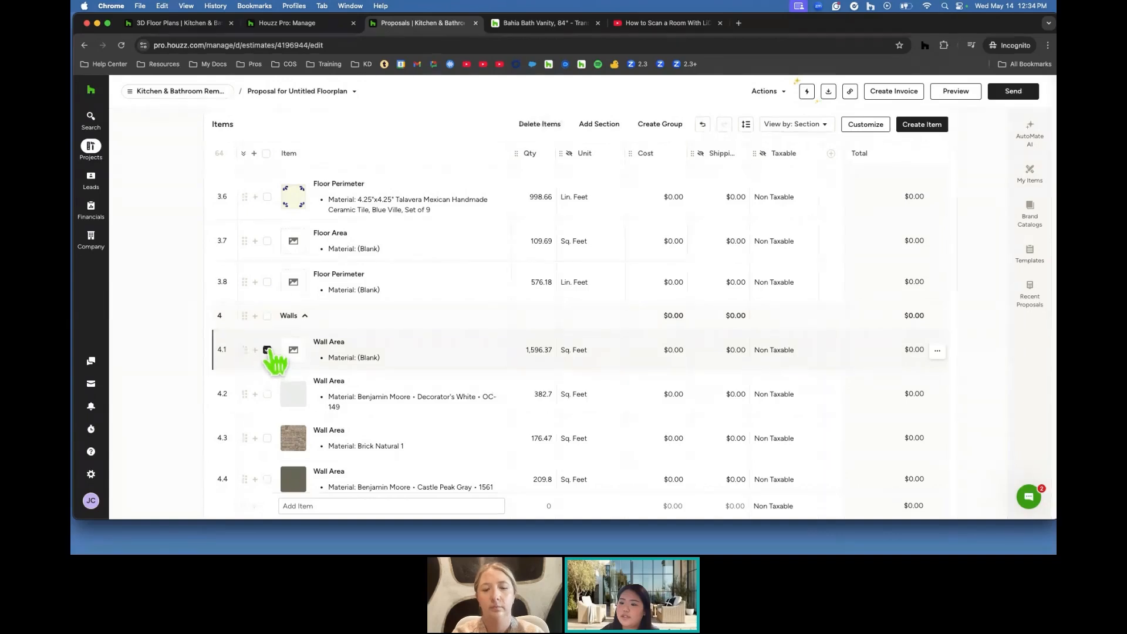
left_click(267, 316)
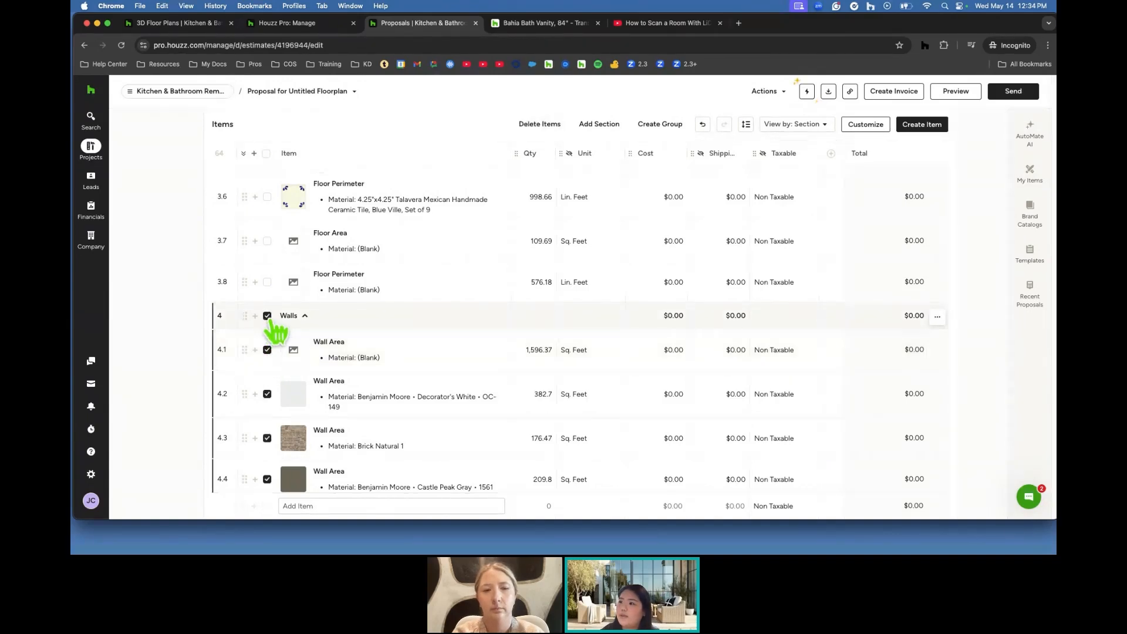
left_click(539, 124)
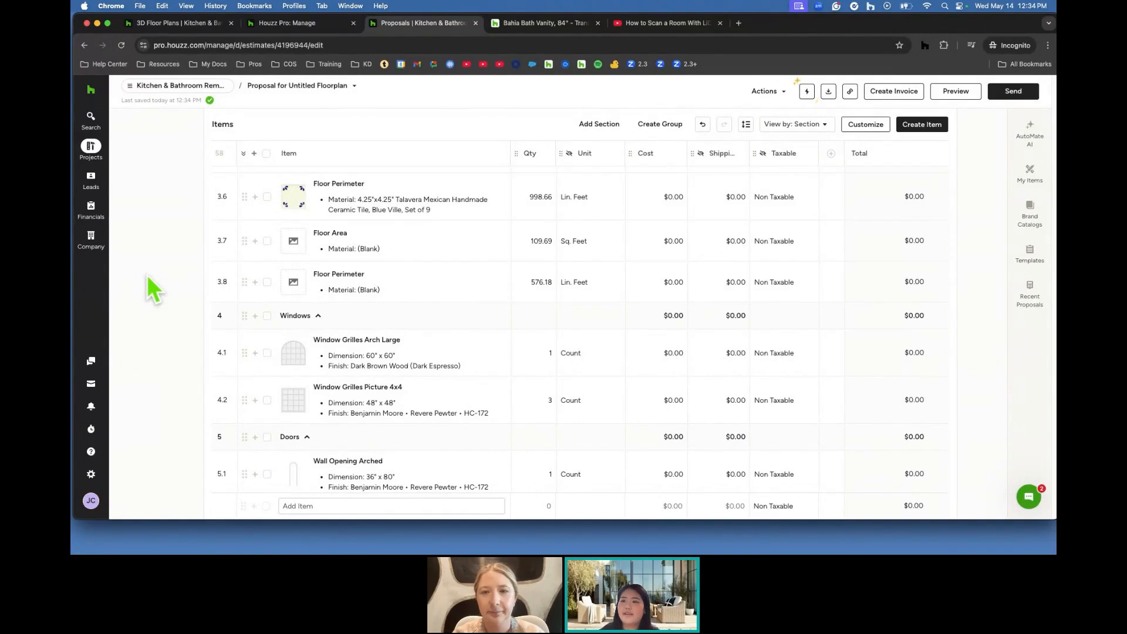
Return to the project, open its Kitchen selection board and review the sections from Cabinetry down to Plumbing.
scroll(144, 277, "up", 1)
left_click(136, 88)
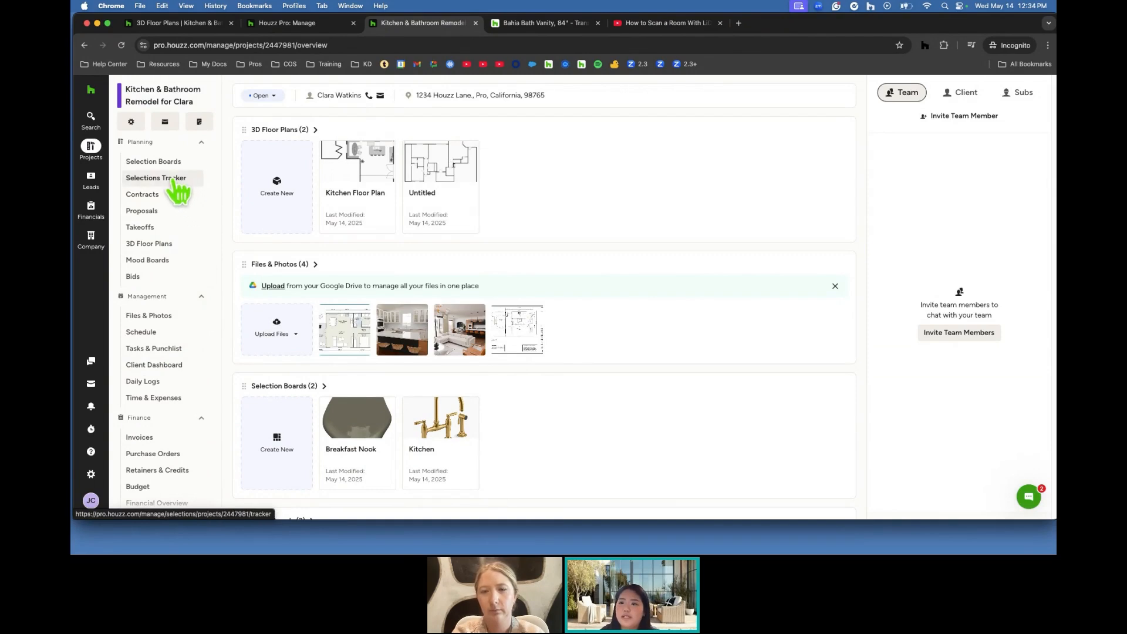
left_click(179, 166)
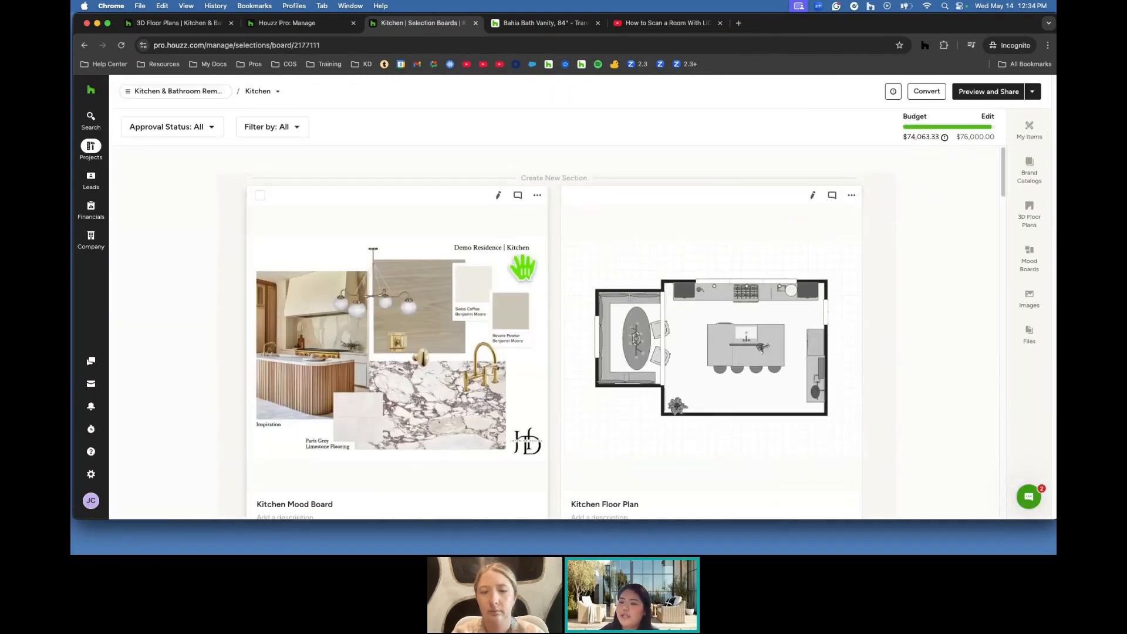
scroll(453, 354, "down", 1)
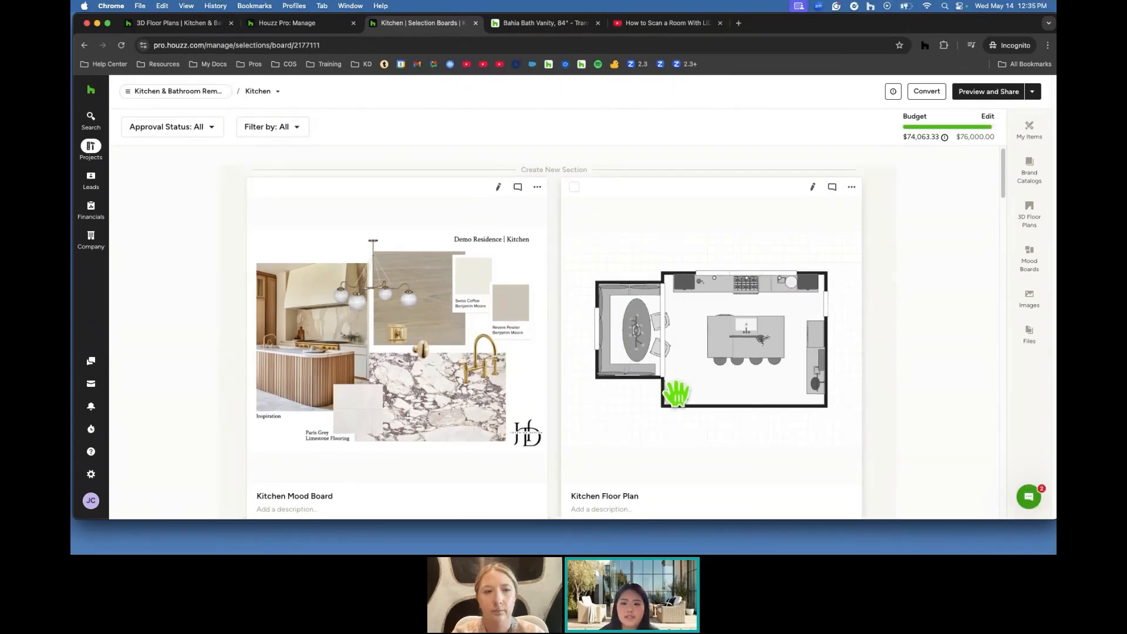
scroll(666, 349, "down", 6)
scroll(668, 343, "down", 2)
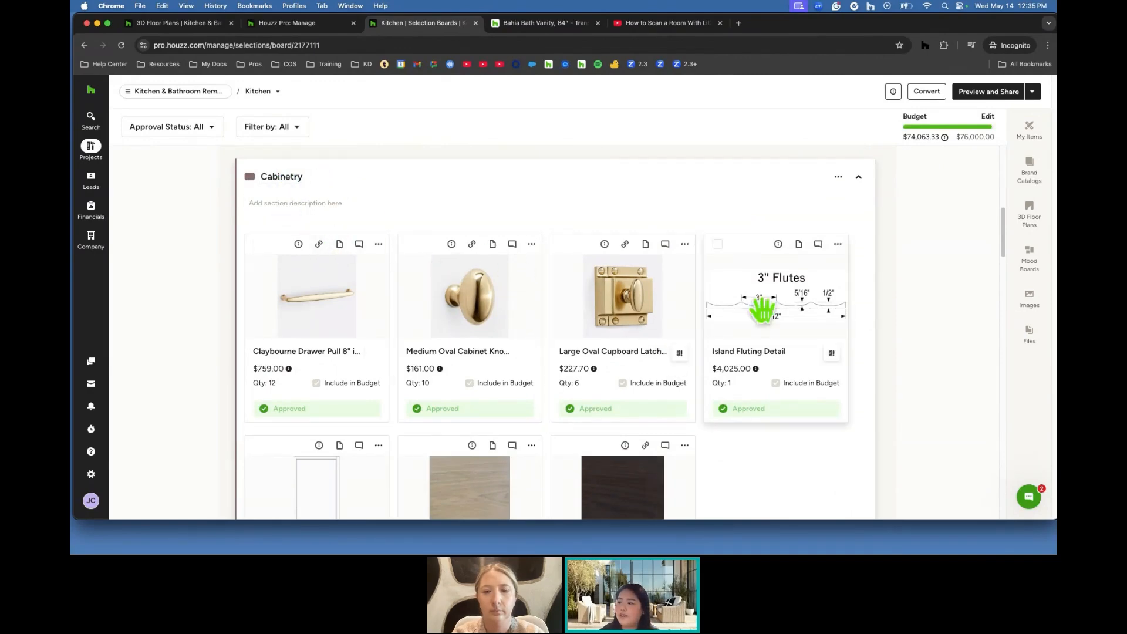
scroll(823, 317, "down", 10)
scroll(823, 325, "down", 8)
scroll(828, 337, "down", 3)
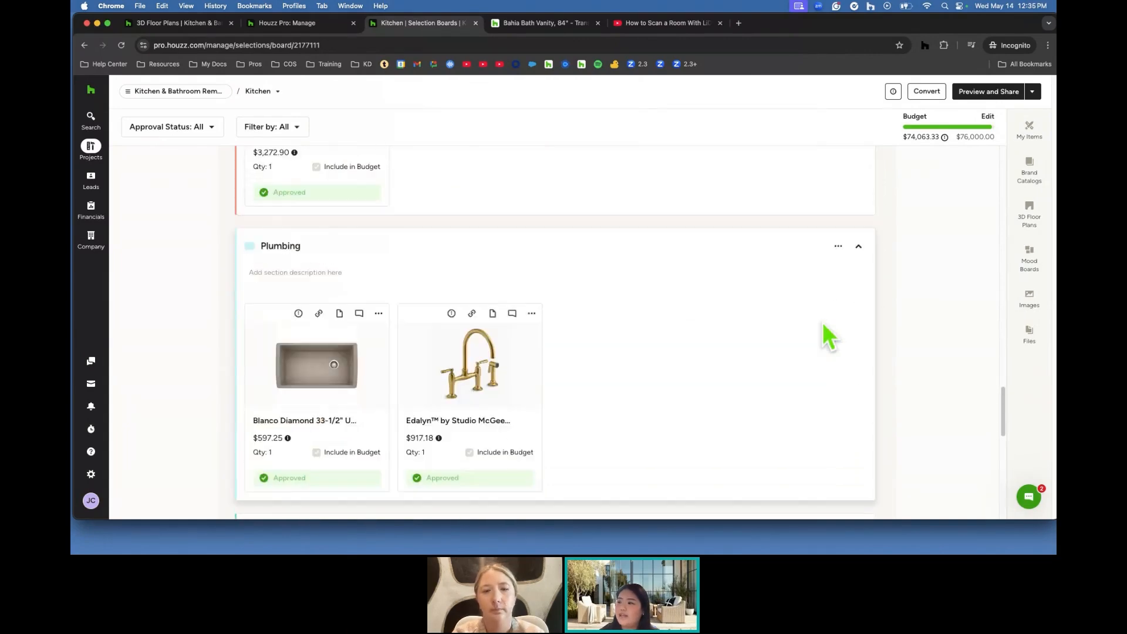
Insert the Hayden 4 Globe Chandelier and the Monogram Statement 24 Inch product from the item library into the Kitchen board.
left_click(1033, 132)
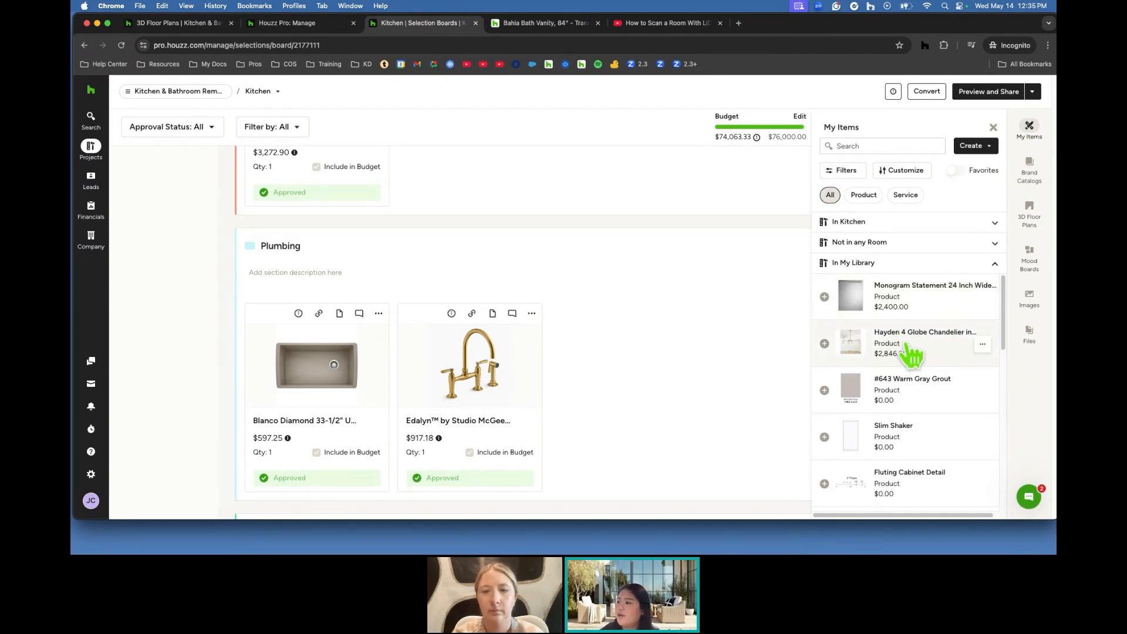
scroll(911, 345, "down", 3)
scroll(911, 350, "down", 5)
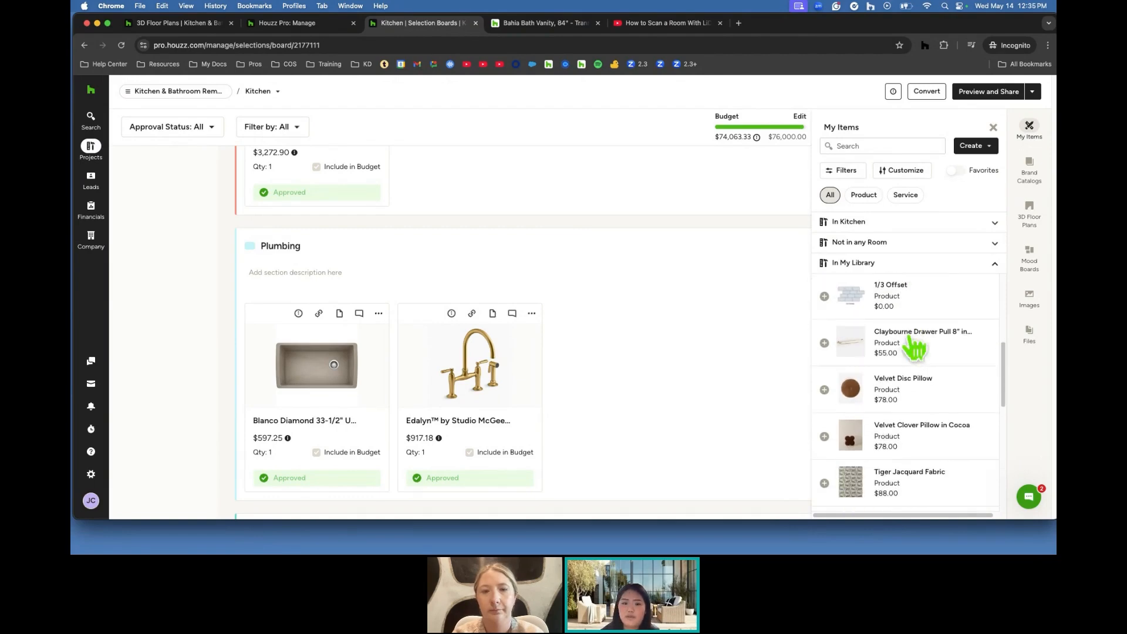
scroll(914, 346, "up", 6)
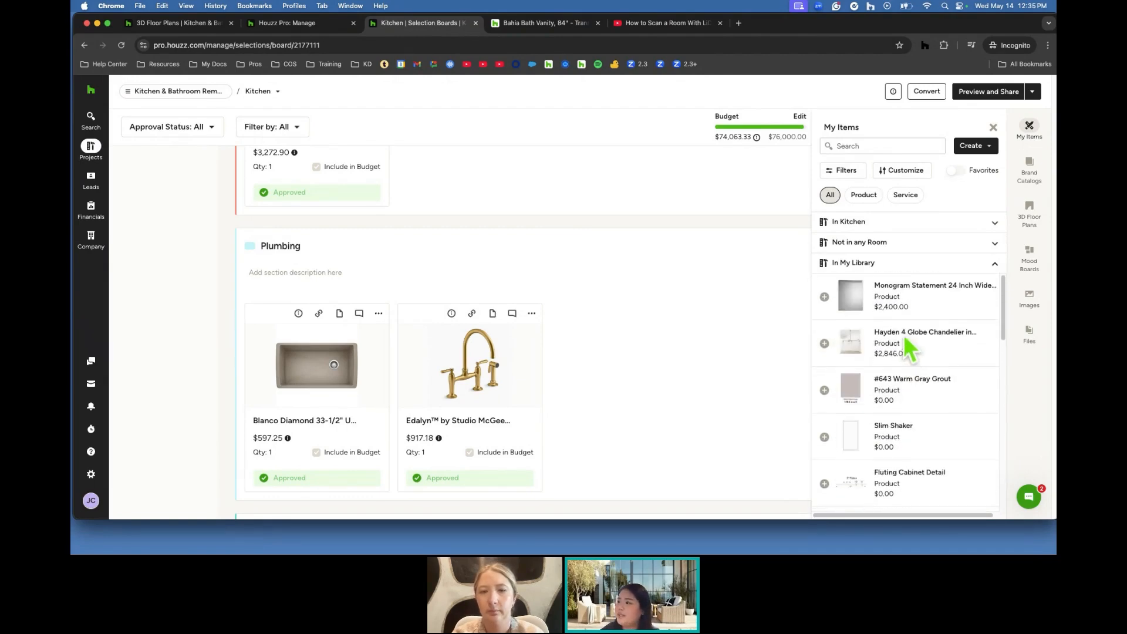
left_click(825, 342)
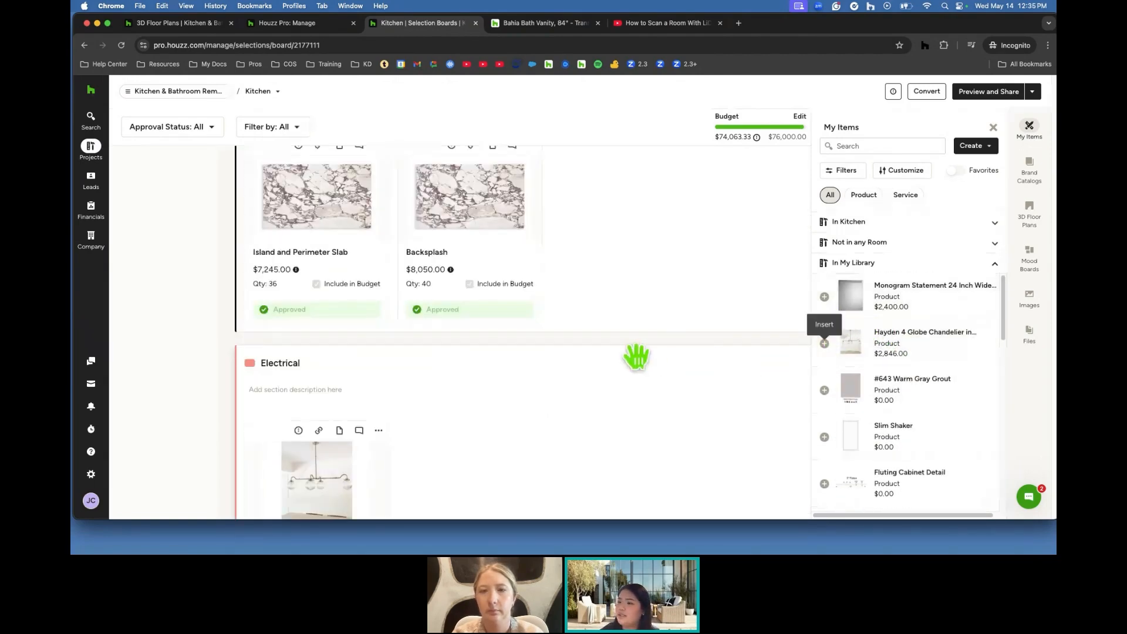
scroll(636, 355, "up", 10)
scroll(641, 371, "down", 10)
scroll(634, 356, "up", 1)
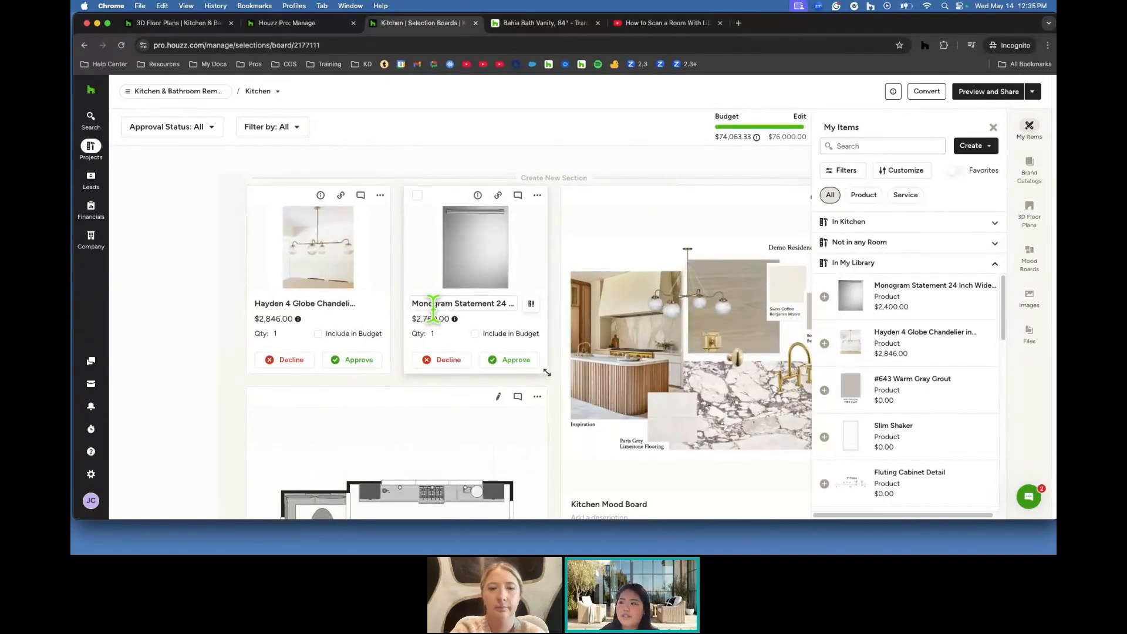
left_click(993, 127)
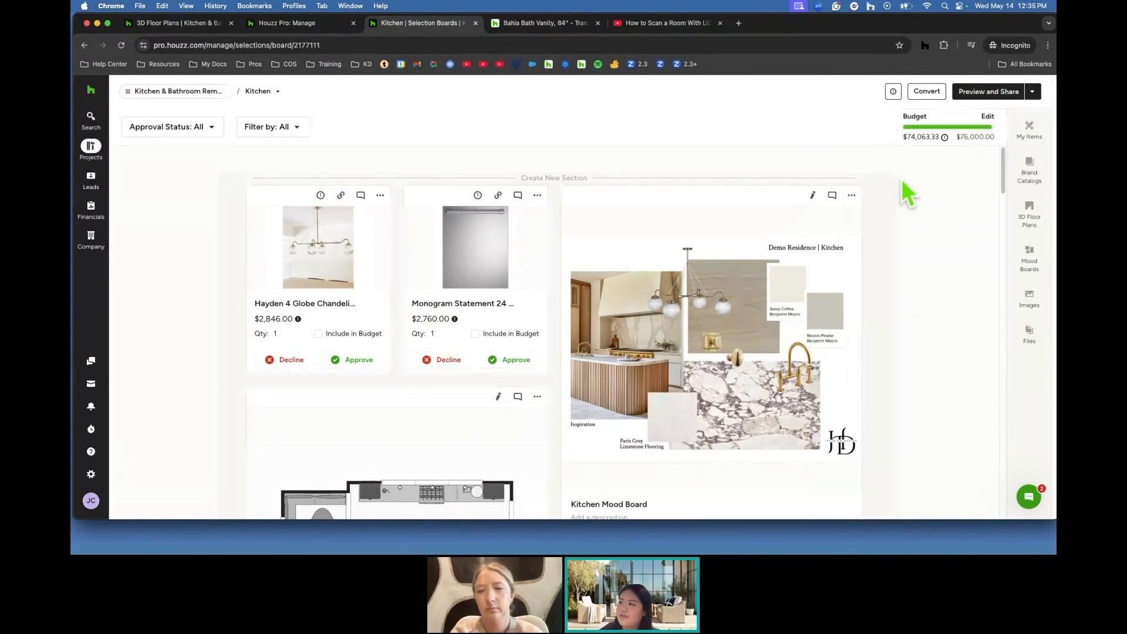
Check the board's budget settings and include both the Monogram Statement product and the Hayden chandelier in the budget.
left_click(988, 117)
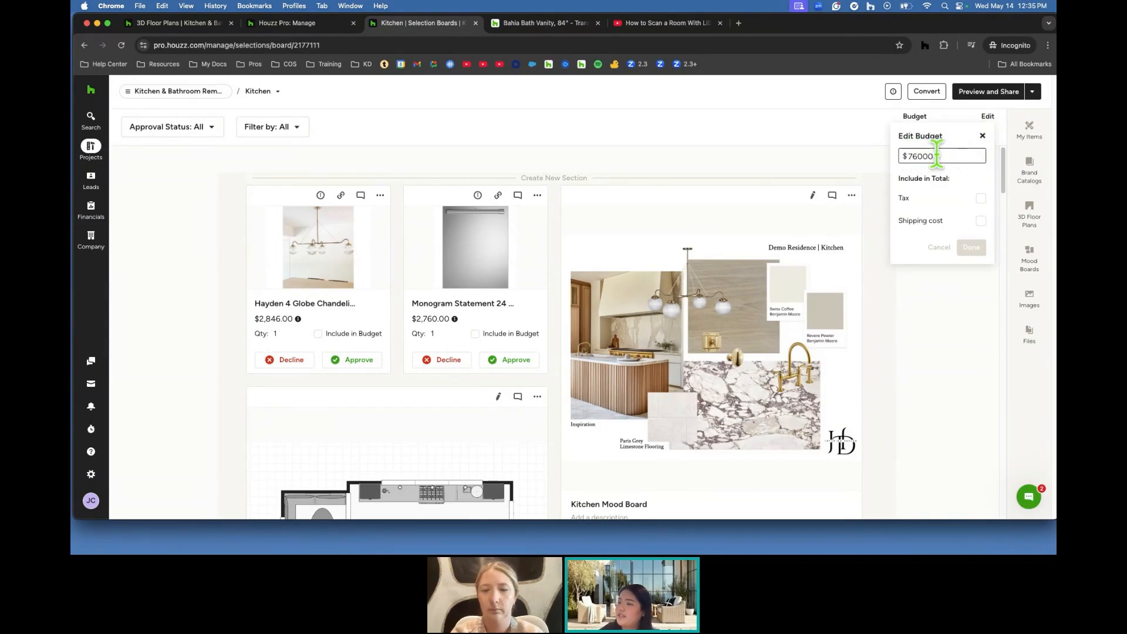
left_click(828, 168)
left_click(475, 334)
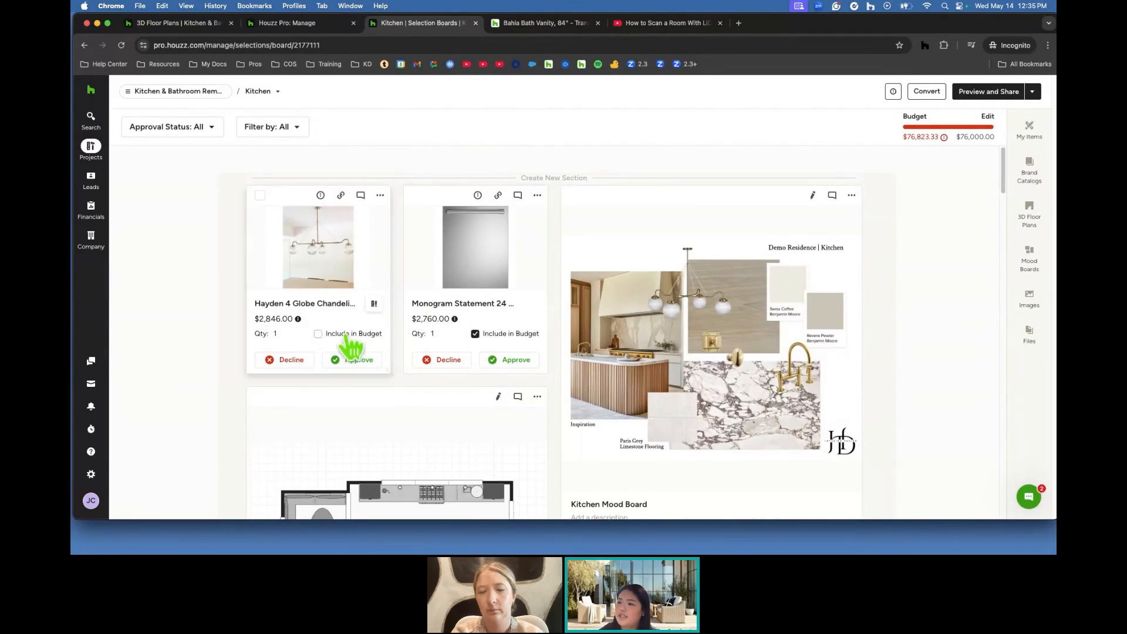
left_click(318, 333)
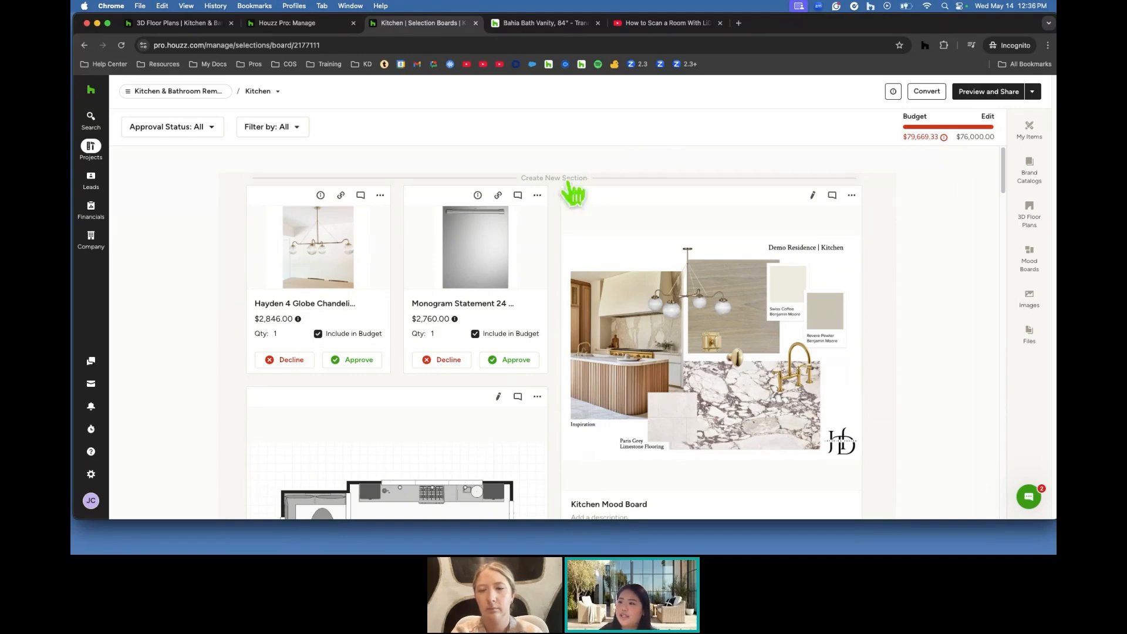
View the client and team comment threads on the Monogram Statement dishwasher card.
left_click(518, 196)
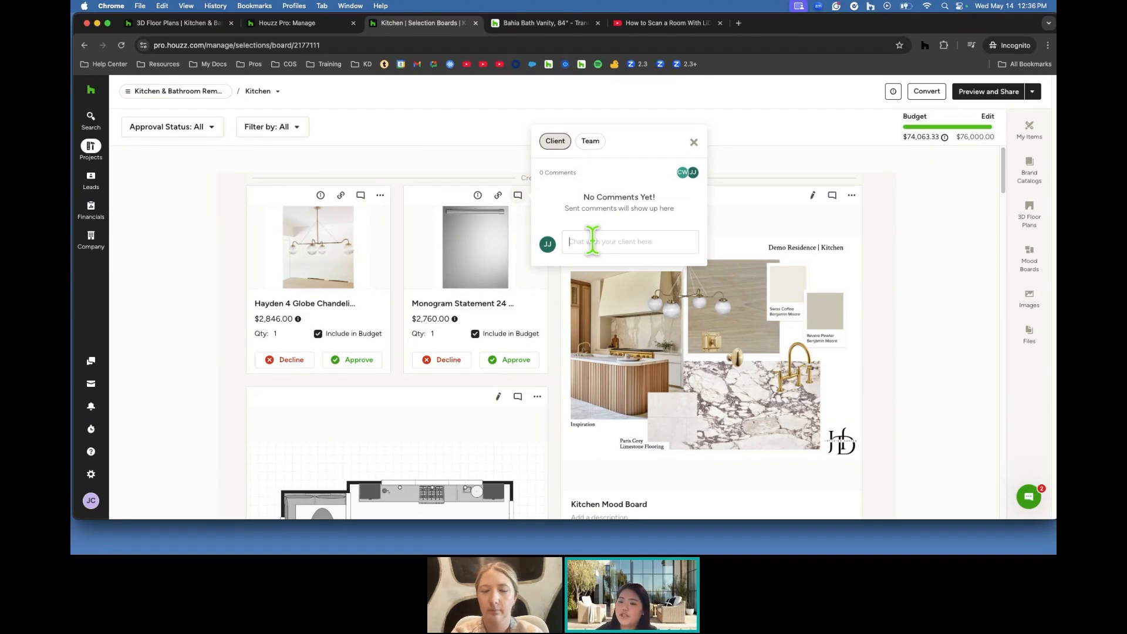
left_click(643, 241)
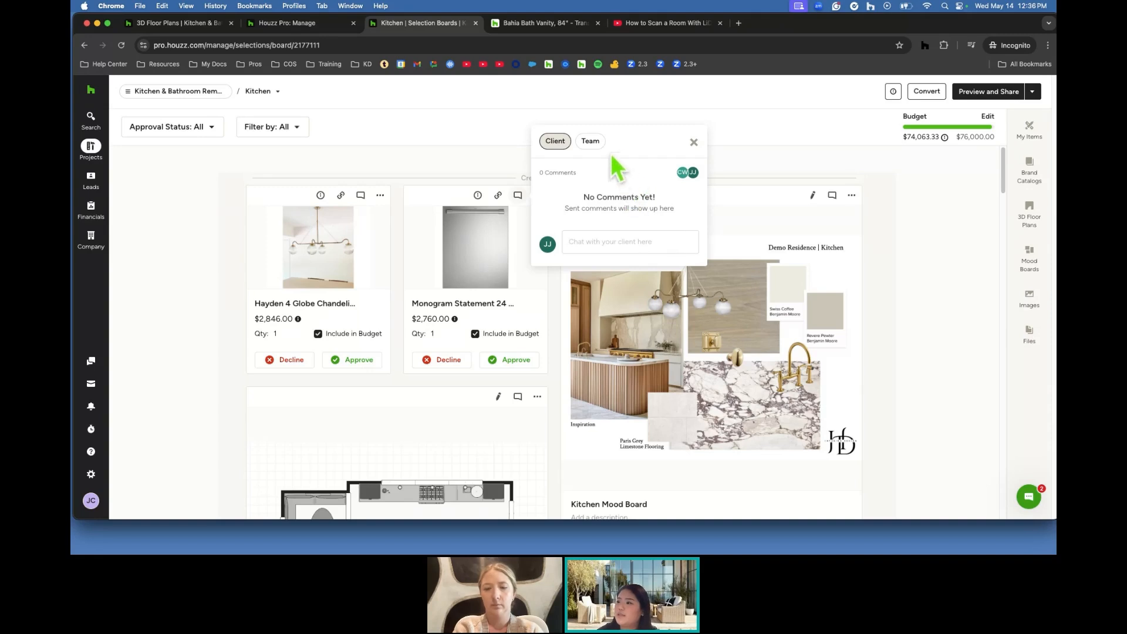
left_click(591, 142)
left_click(624, 262)
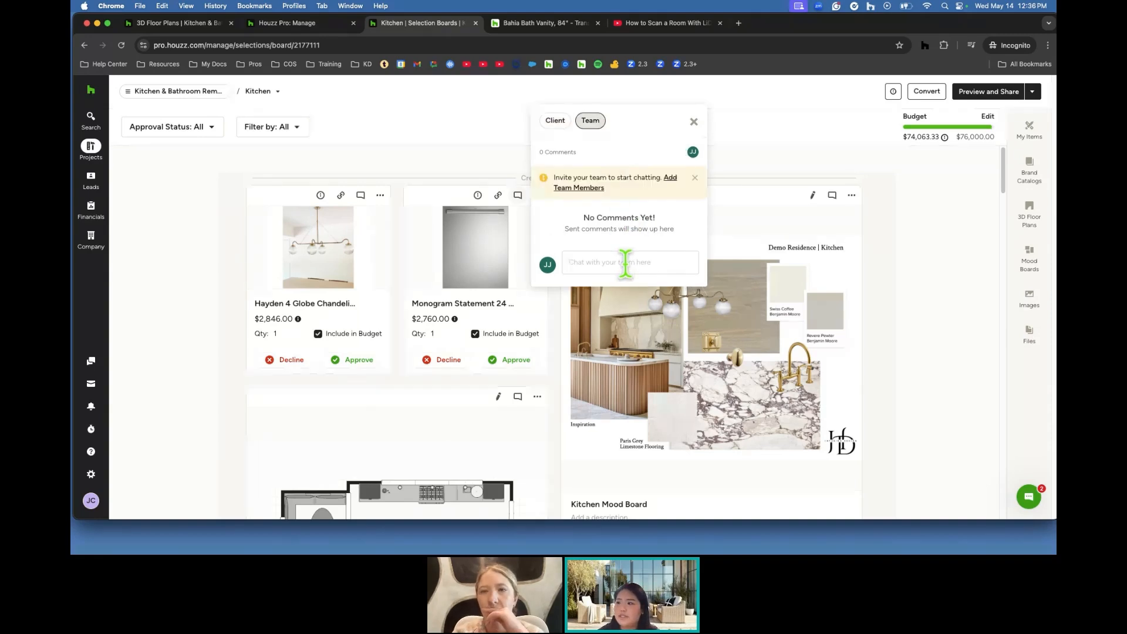
Check the Monogram dishwasher's linked vendor page, return to the Kitchen board and dismiss the comments.
left_click(498, 196)
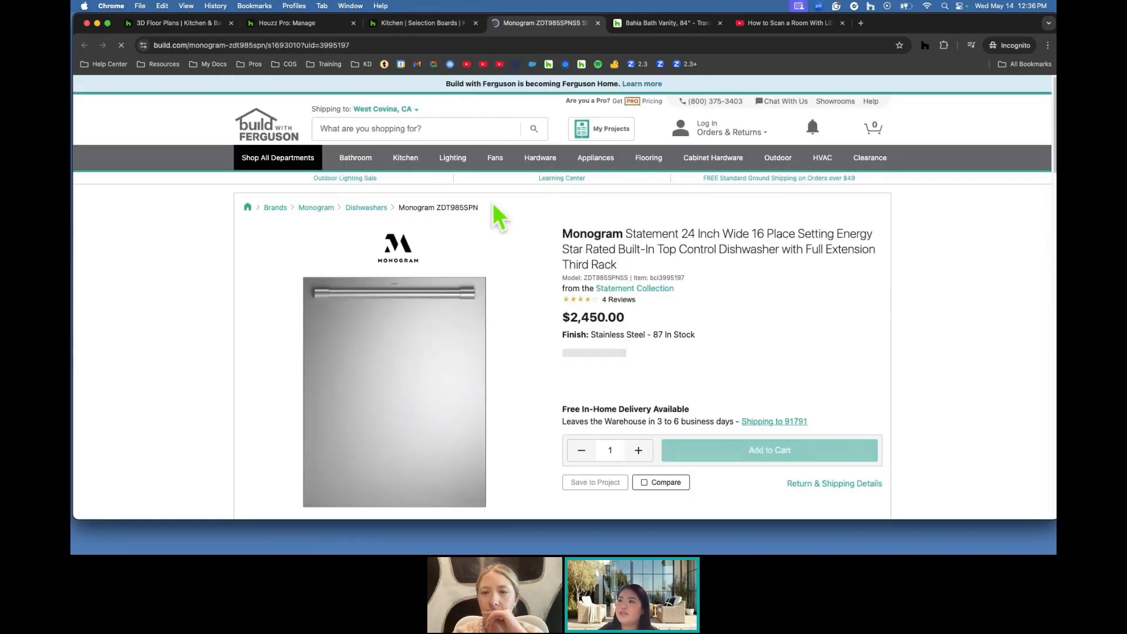
scroll(554, 232, "down", 2)
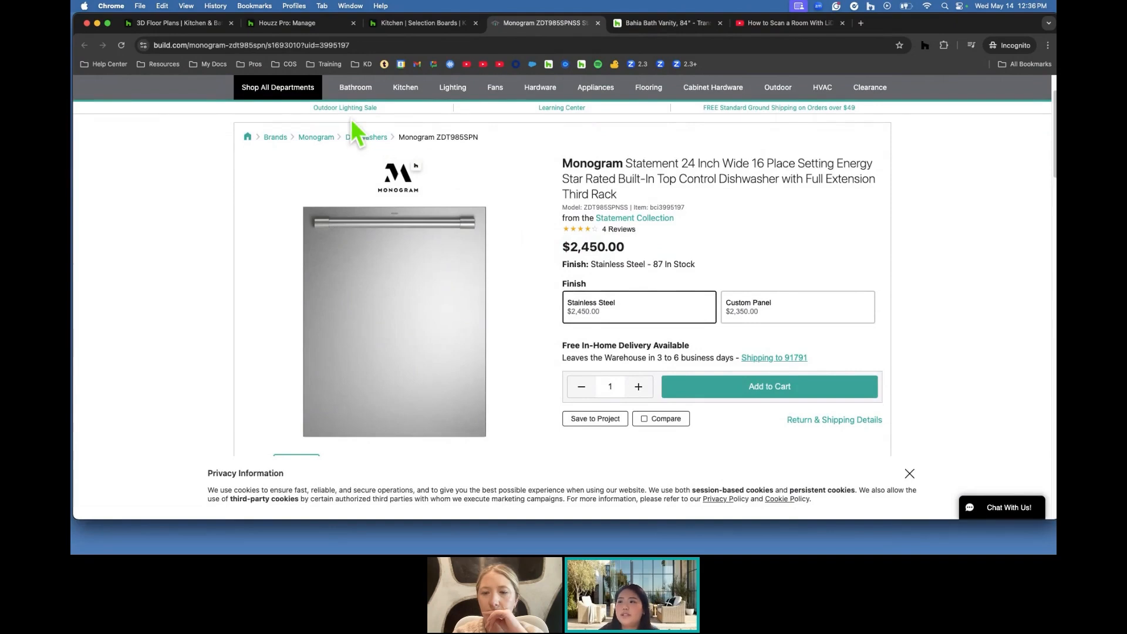
left_click(419, 25)
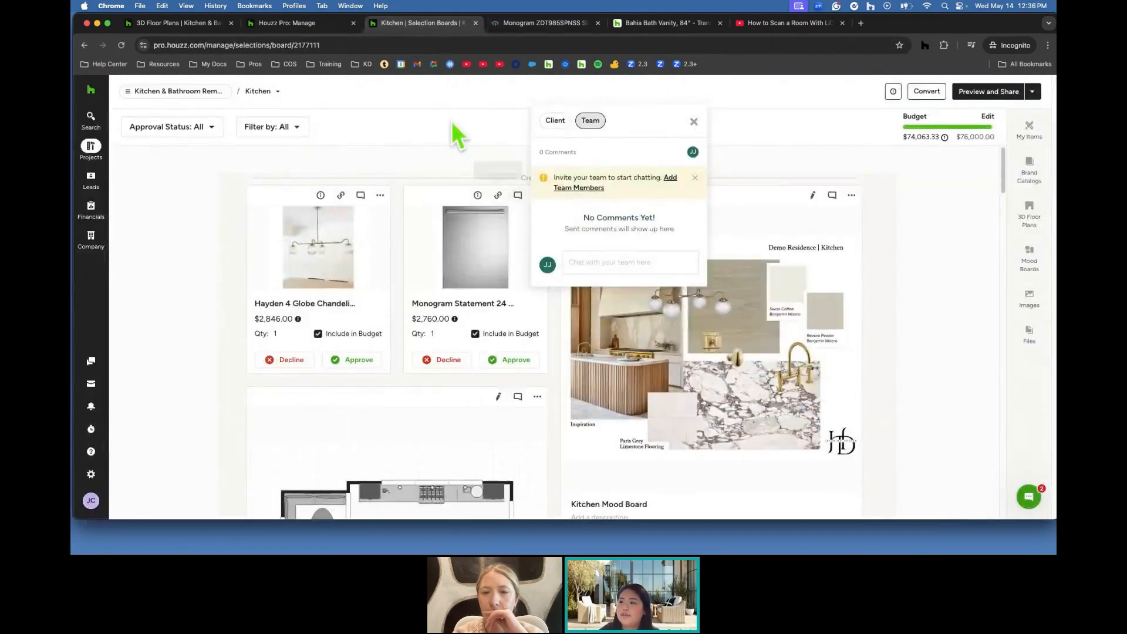
left_click(692, 123)
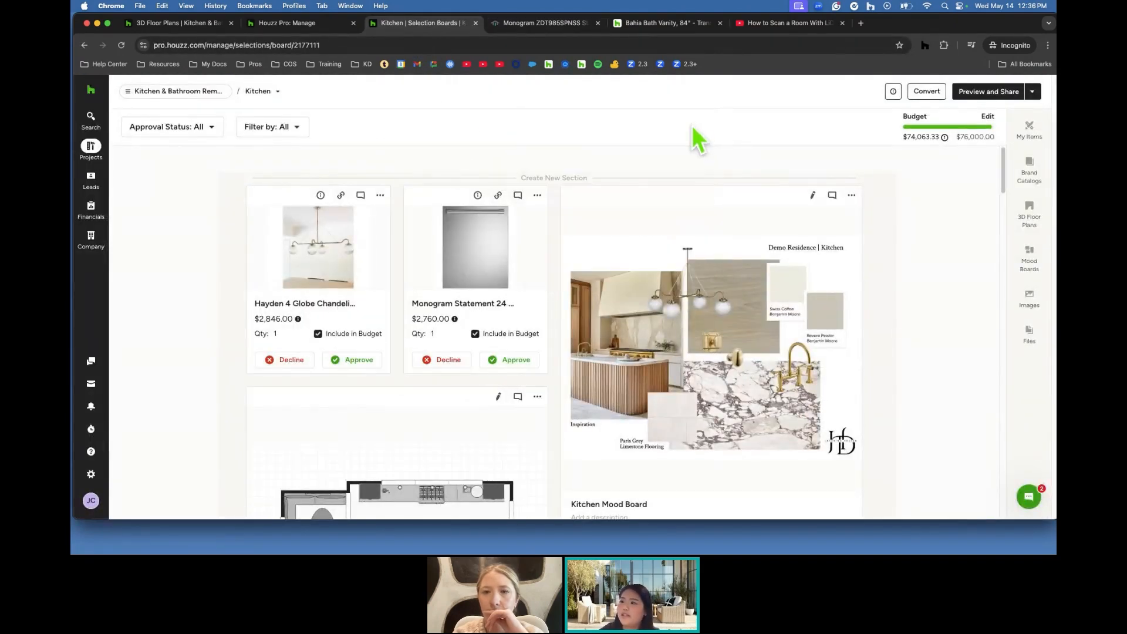
Examine the Monogram dishwasher's item details, including its unit cost, markup and selling price, and close them.
left_click(477, 196)
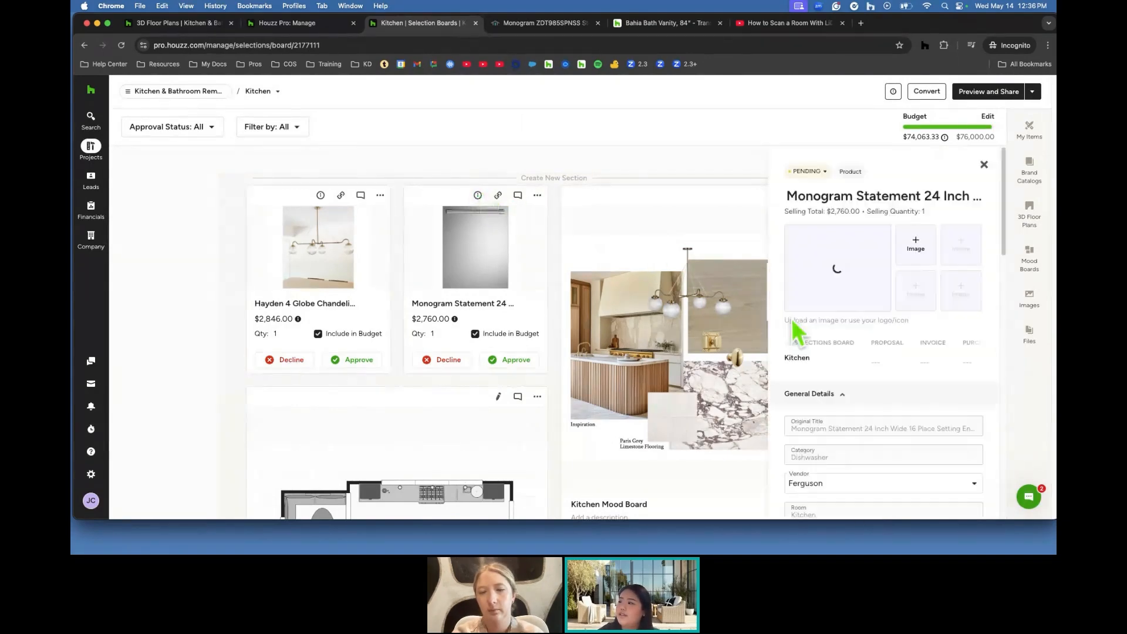
scroll(887, 396, "down", 5)
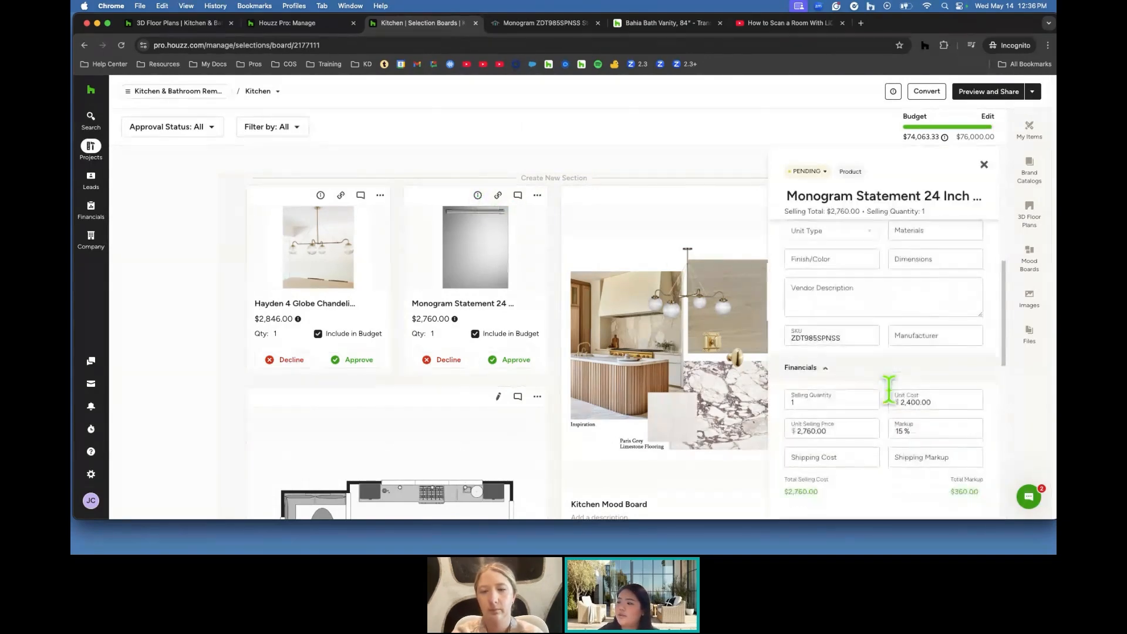
scroll(888, 390, "down", 1)
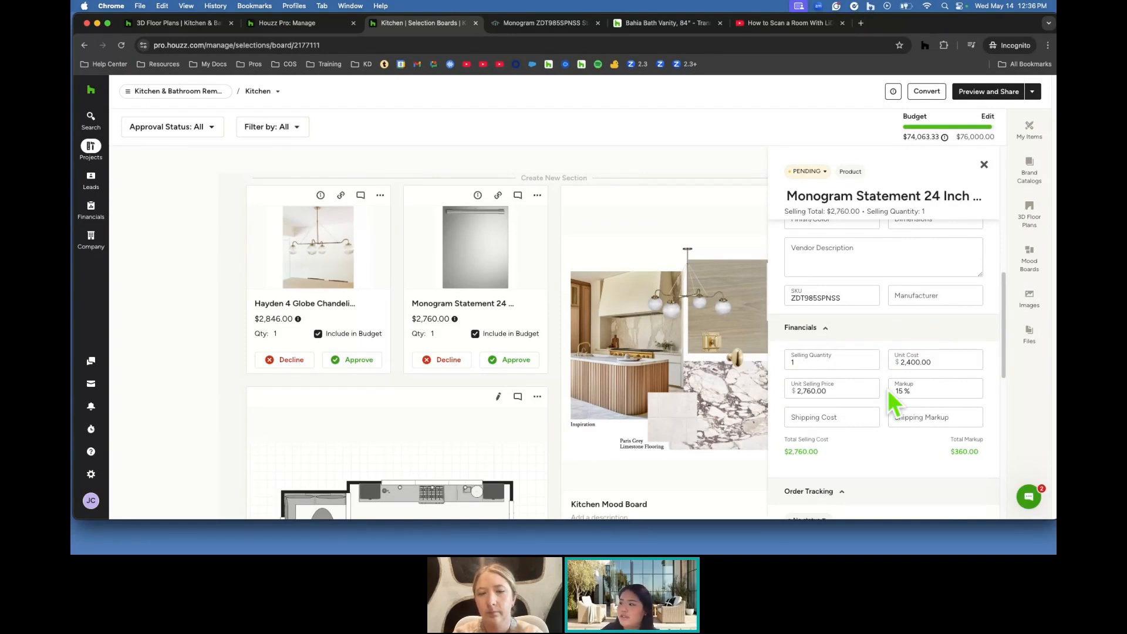
scroll(888, 389, "up", 1)
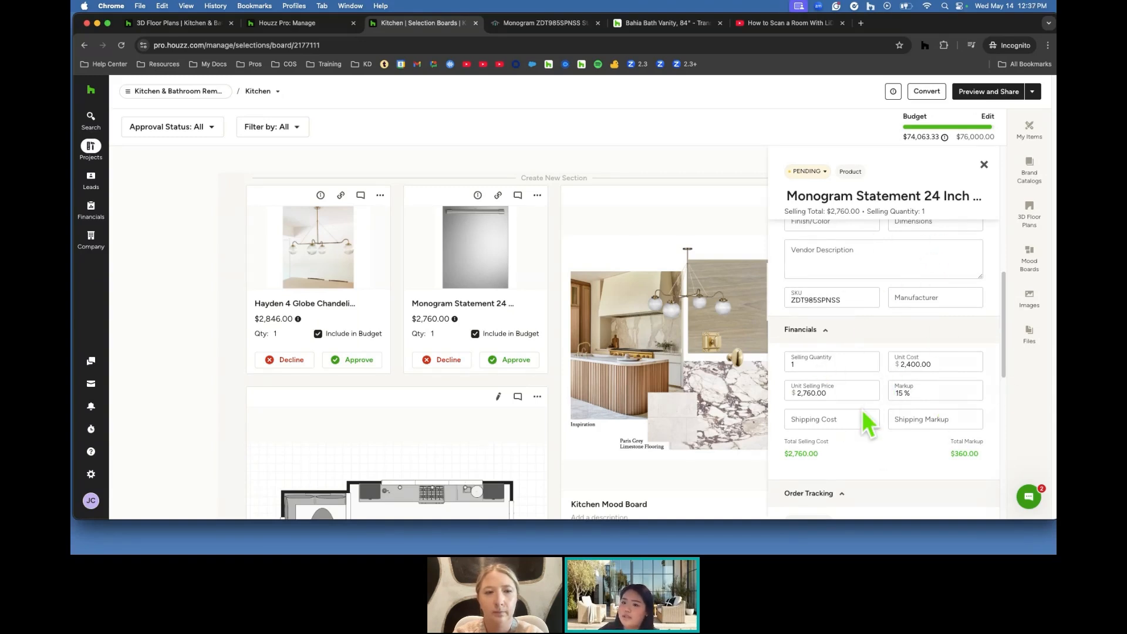
scroll(867, 422, "up", 10)
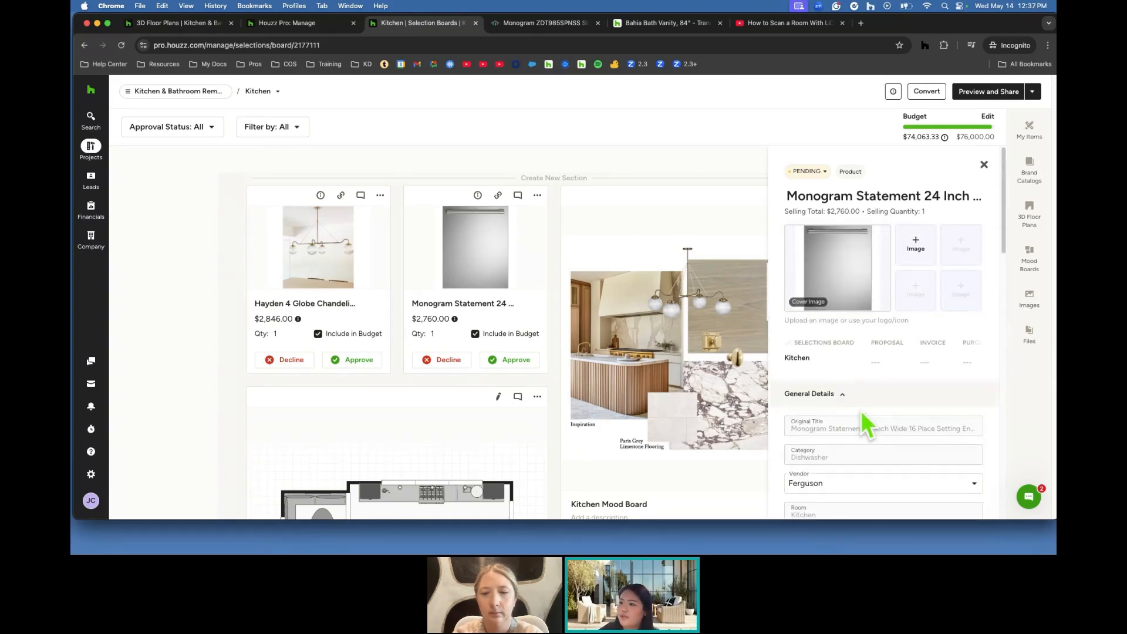
left_click(984, 164)
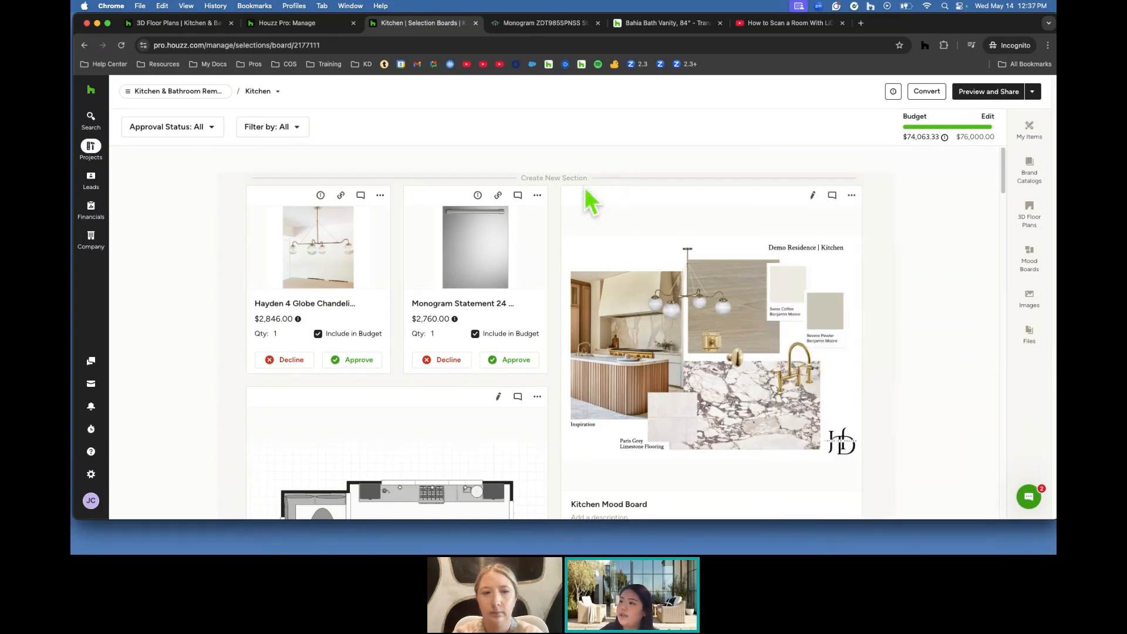
View the Monogram dishwasher card's size choices and other item options without changing anything.
left_click(537, 196)
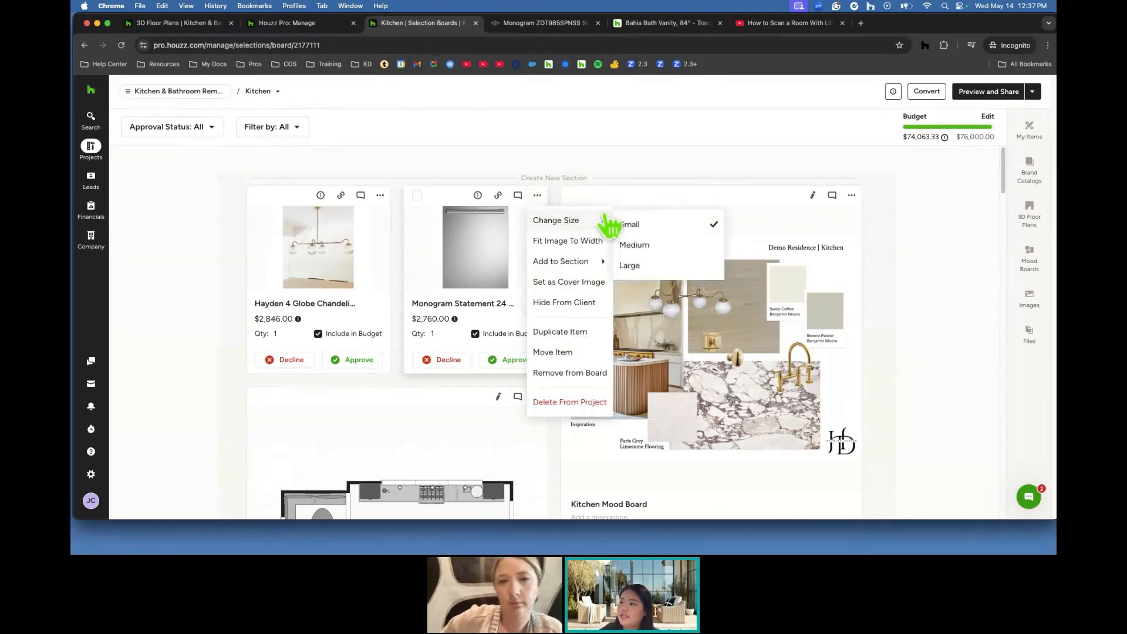
mouse_move(605, 223)
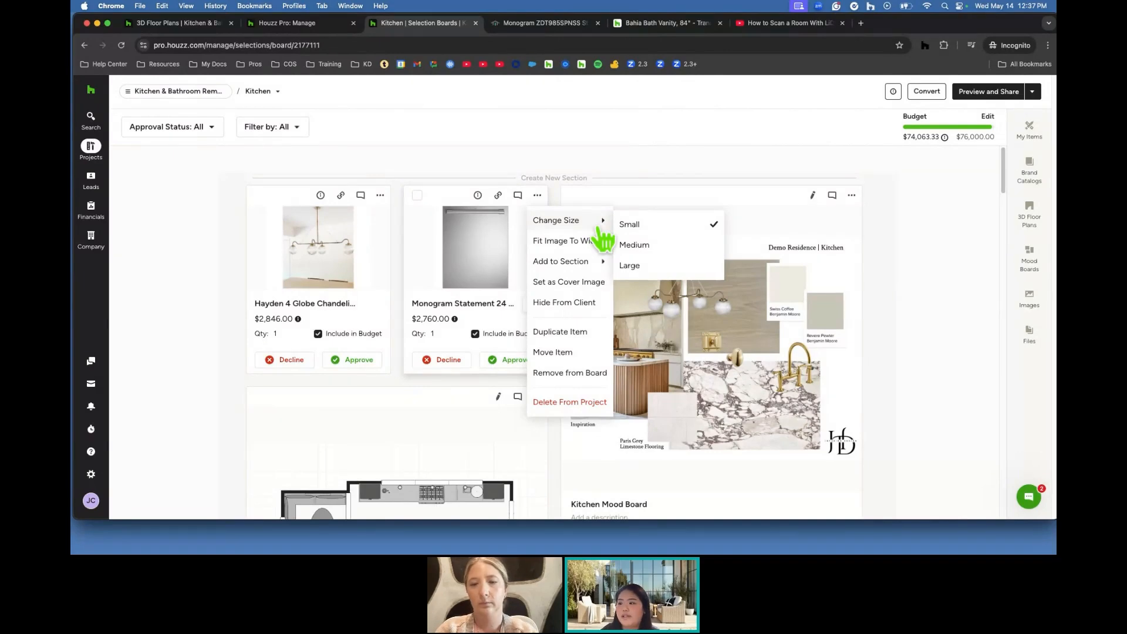
left_click(625, 167)
Create a new section at the start of the Kitchen board and name it Plumbing Fixtures.
scroll(907, 276, "down", 3)
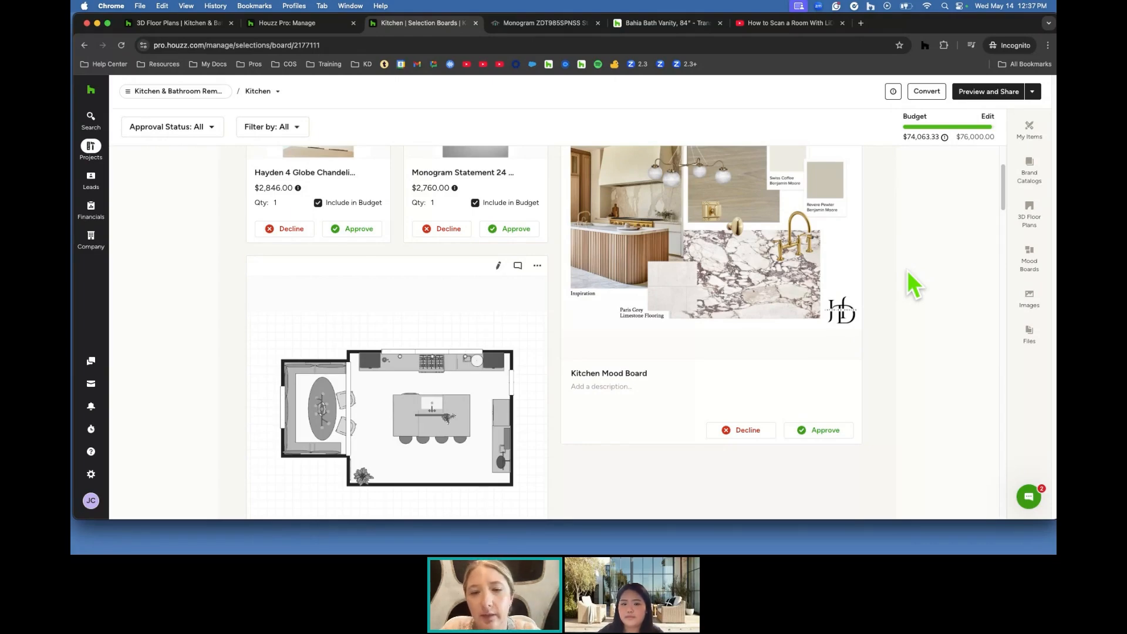
scroll(904, 270, "up", 1)
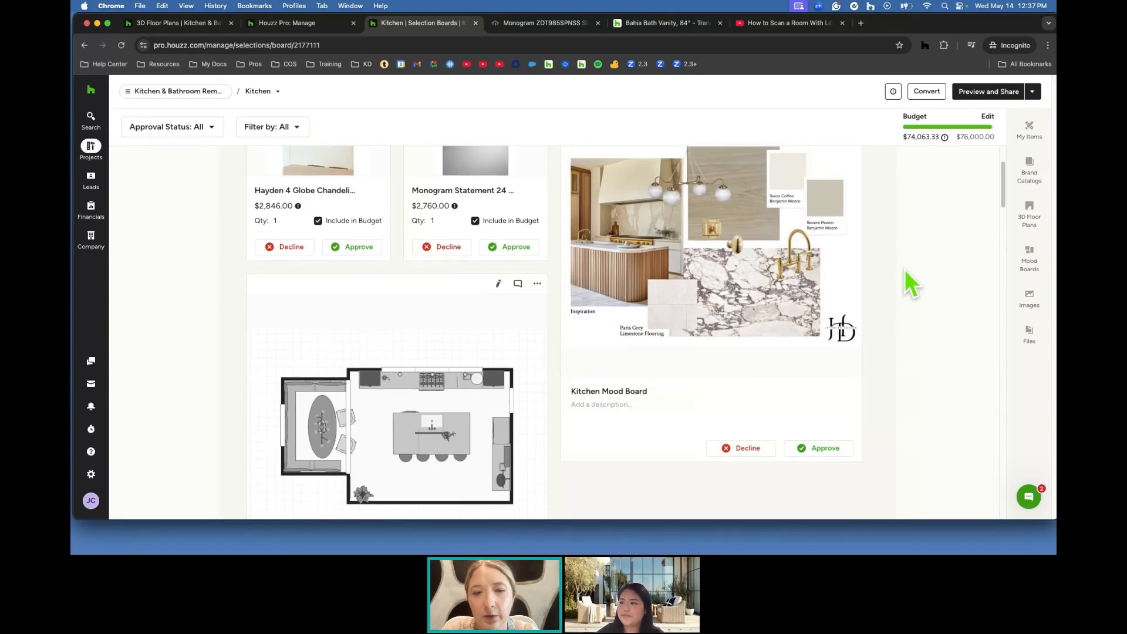
scroll(904, 269, "up", 4)
left_click(535, 179)
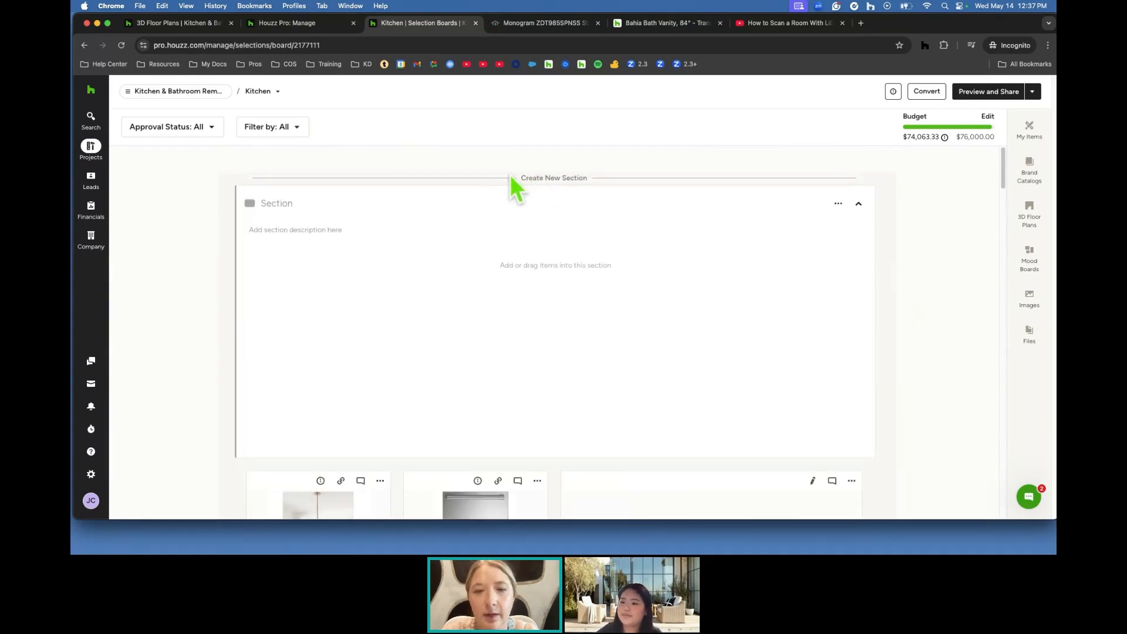
left_click_drag(322, 503, 346, 446)
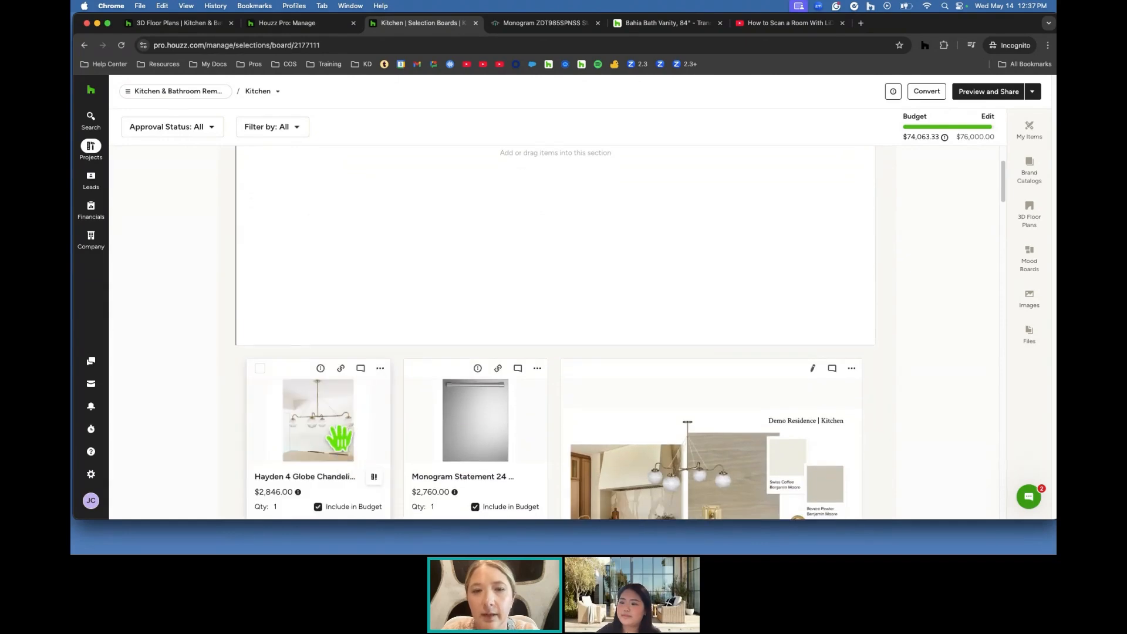
scroll(353, 445, "up", 3)
left_click(305, 184)
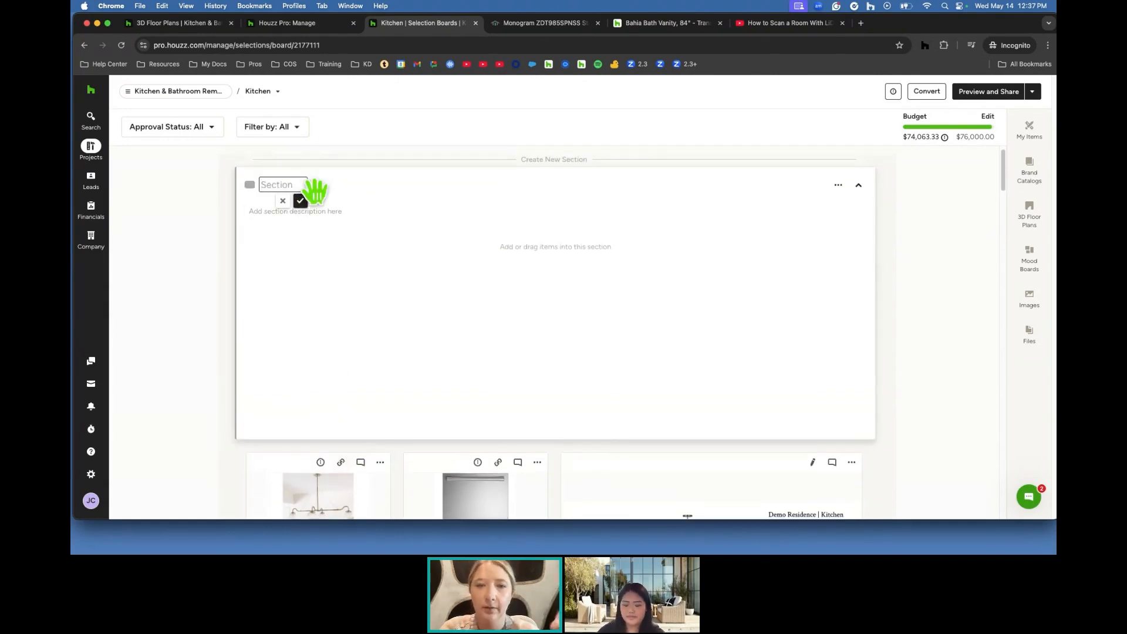
type("Pumb")
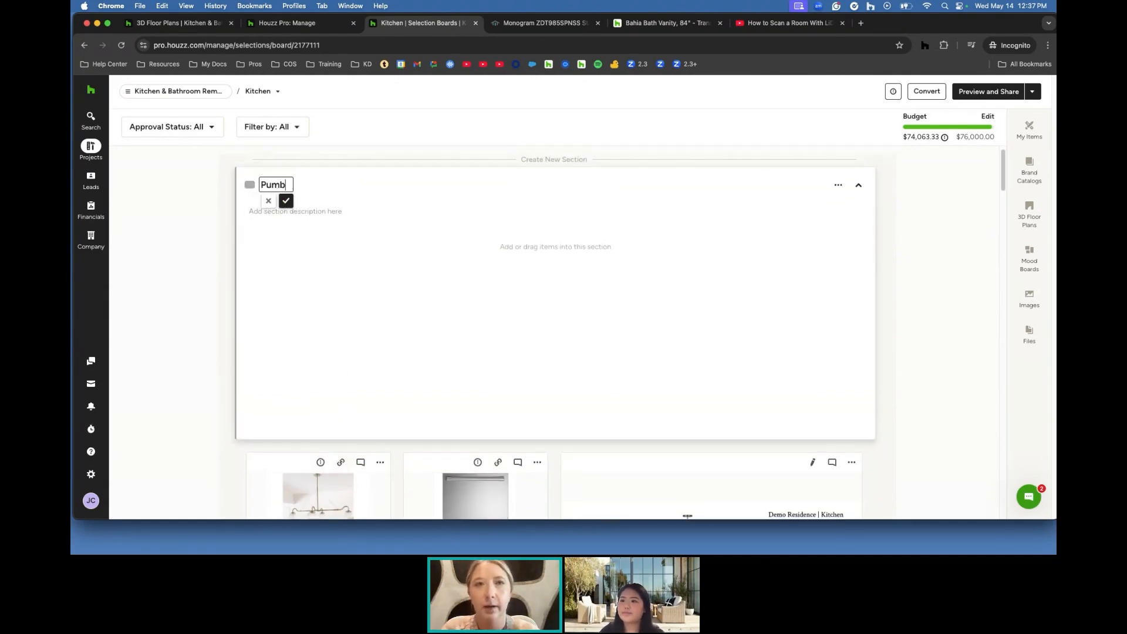
type("ing")
key("BackSpace")
key("BackSpace")
key("BackSpace")
key("BackSpace")
key("BackSpace")
key("BackSpace")
key("BackSpace")
type("lum")
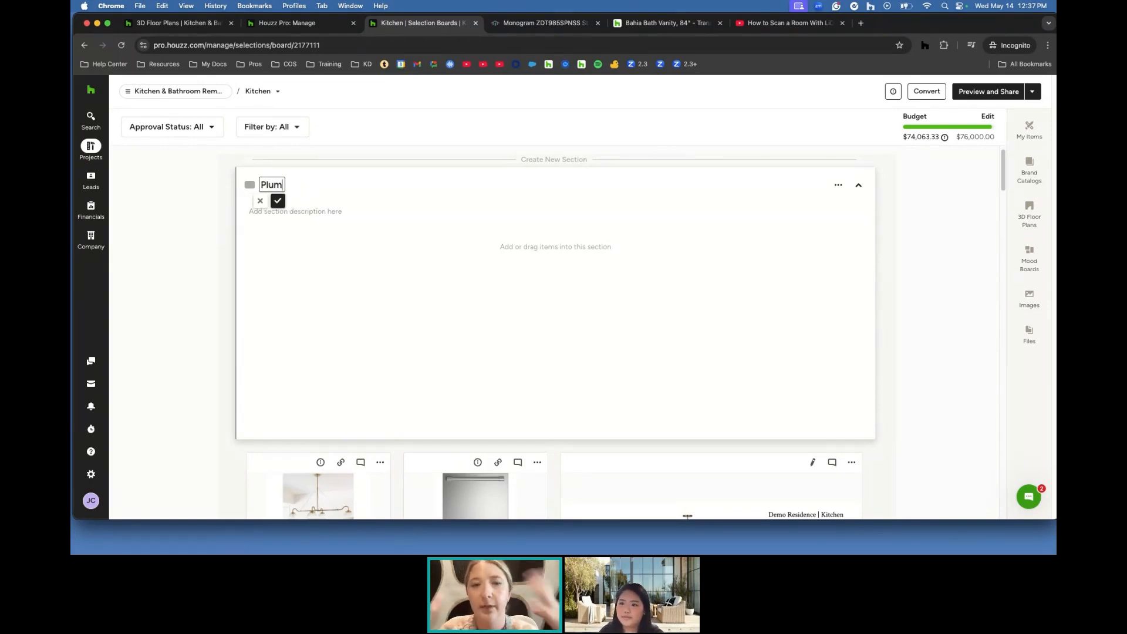
type("bing Fixtures")
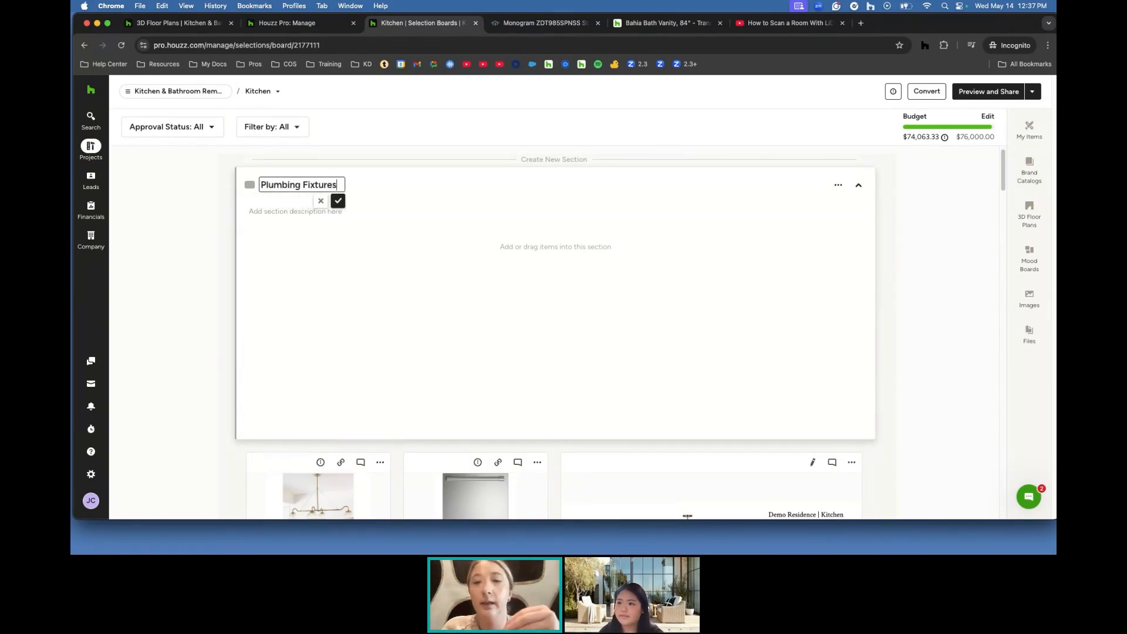
key("Return")
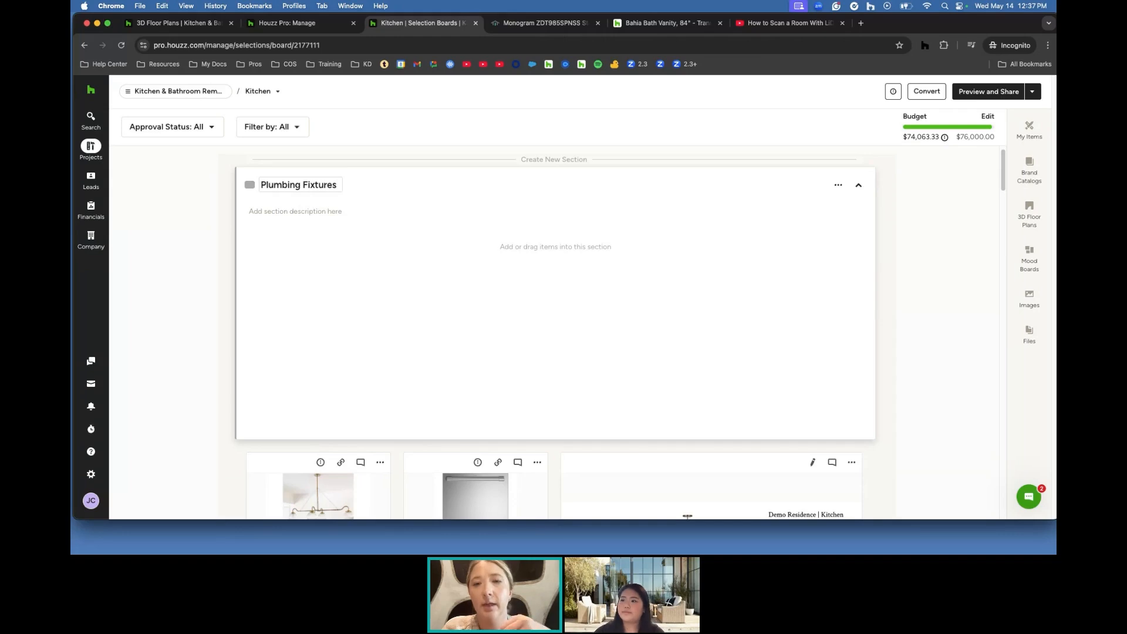
Add the description "Please only choose one:" to the Plumbing Fixtures section.
left_click(301, 214)
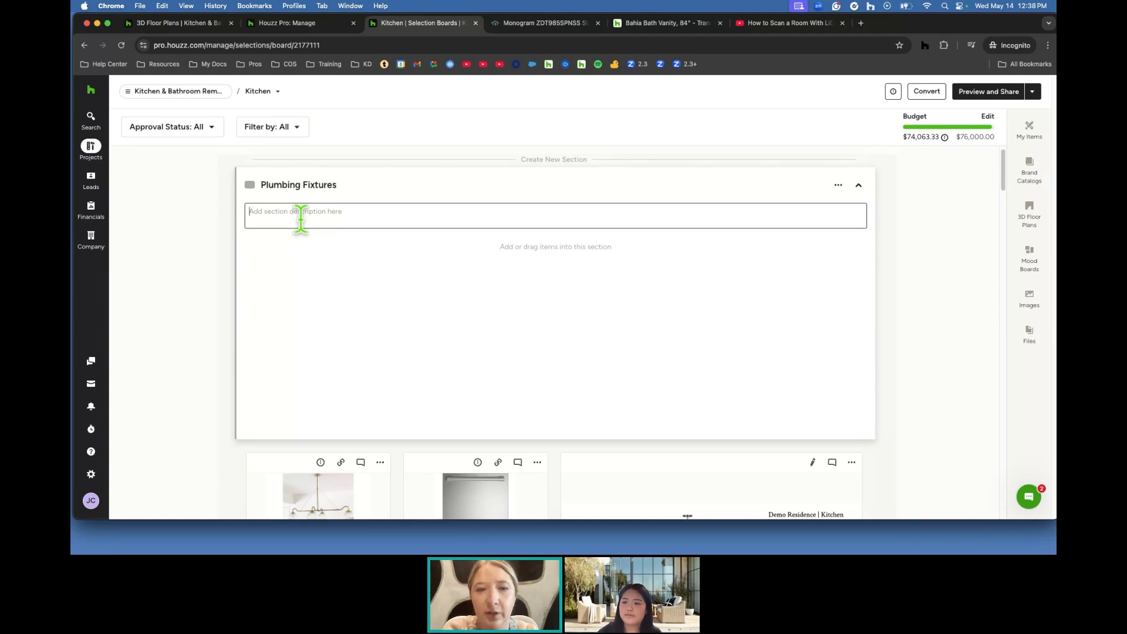
type("Please only choose one:")
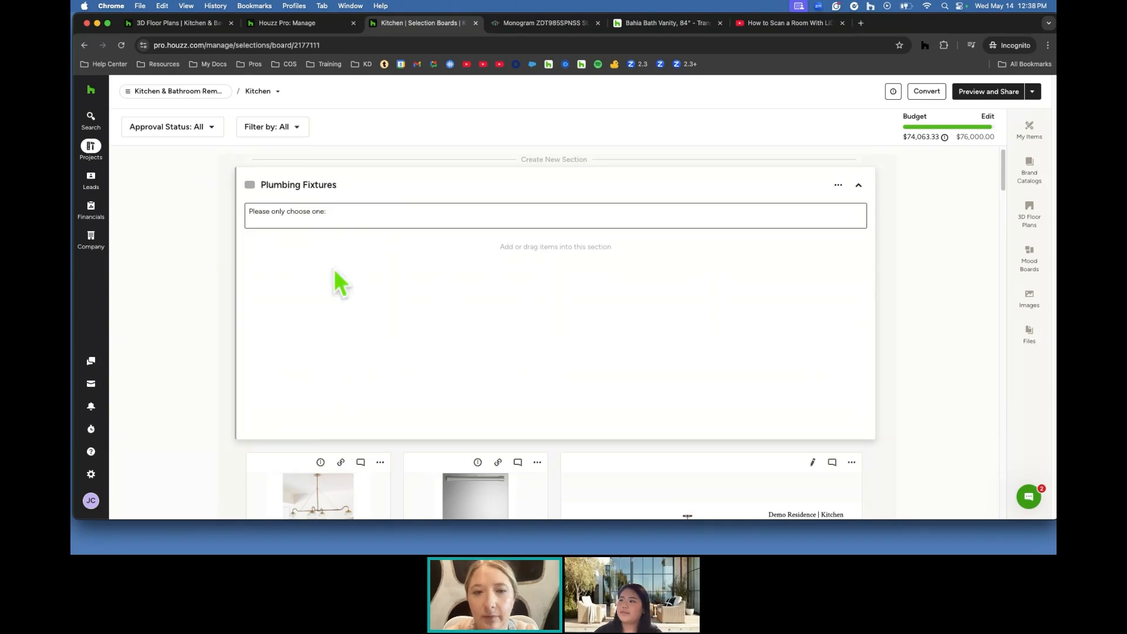
left_click(991, 373)
Move the Monogram dishwasher and Hayden chandelier cards into the Plumbing Fixtures section and add an empty section above it.
left_click_drag(493, 486, 593, 215)
left_click_drag(329, 434, 558, 267)
scroll(928, 322, "up", 2)
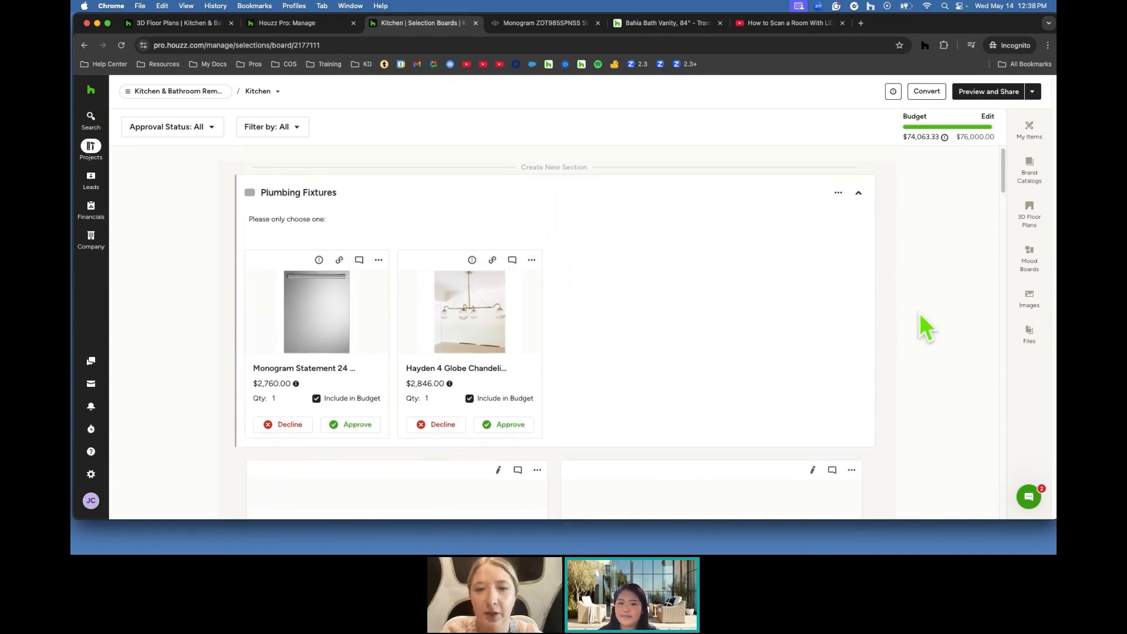
scroll(919, 315, "down", 3)
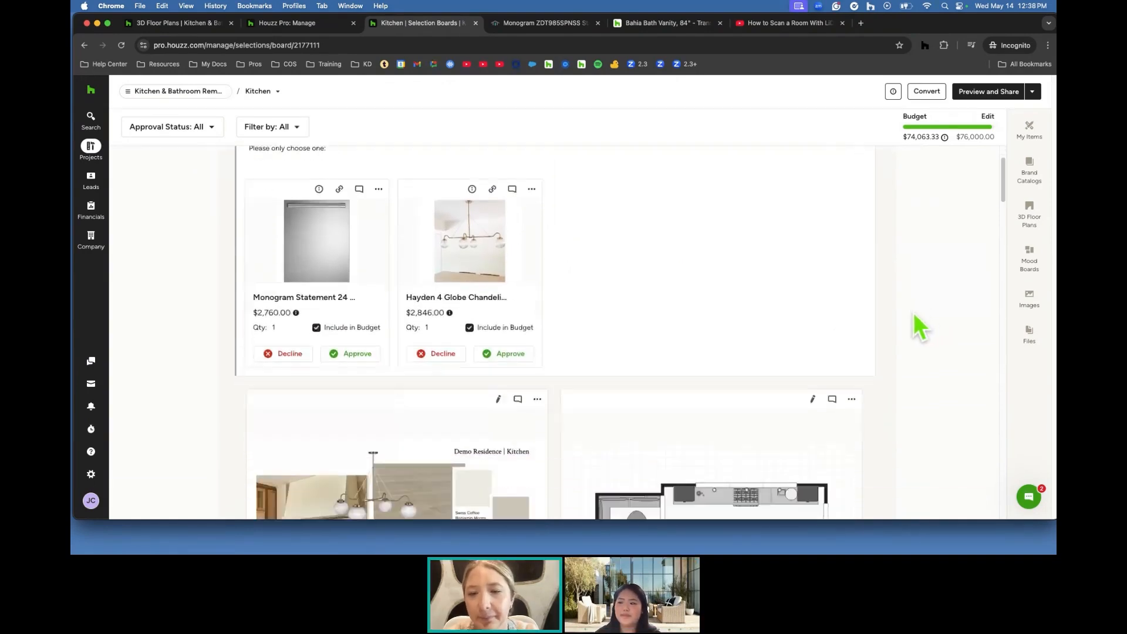
scroll(913, 323, "up", 5)
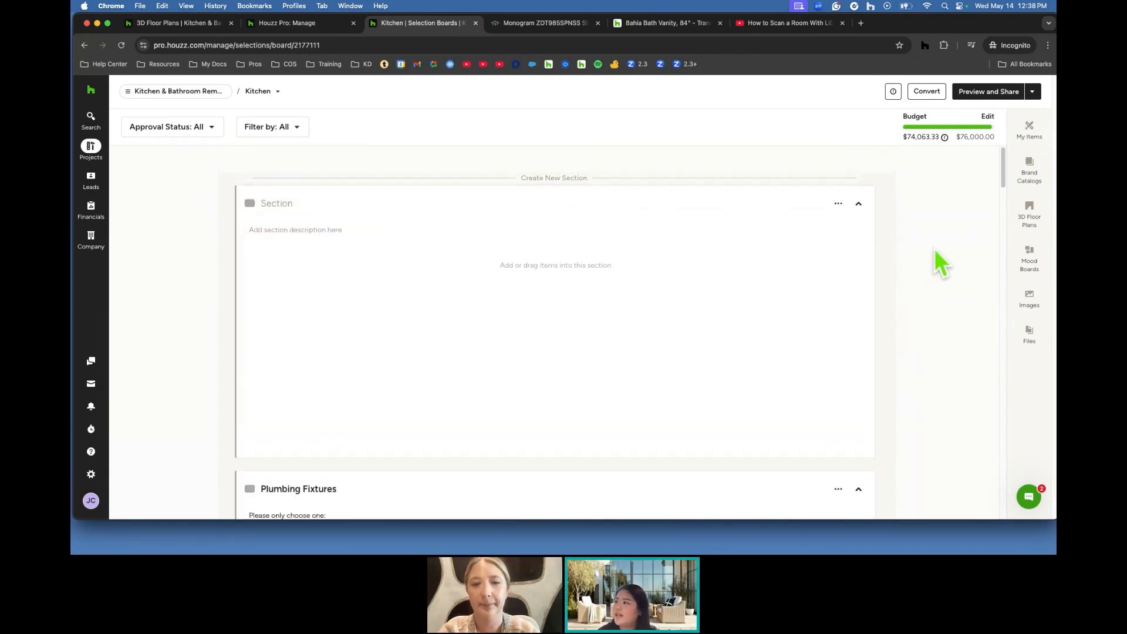
Browse The Home Depot's product categories in the brand catalogs and close the catalog.
left_click(1033, 176)
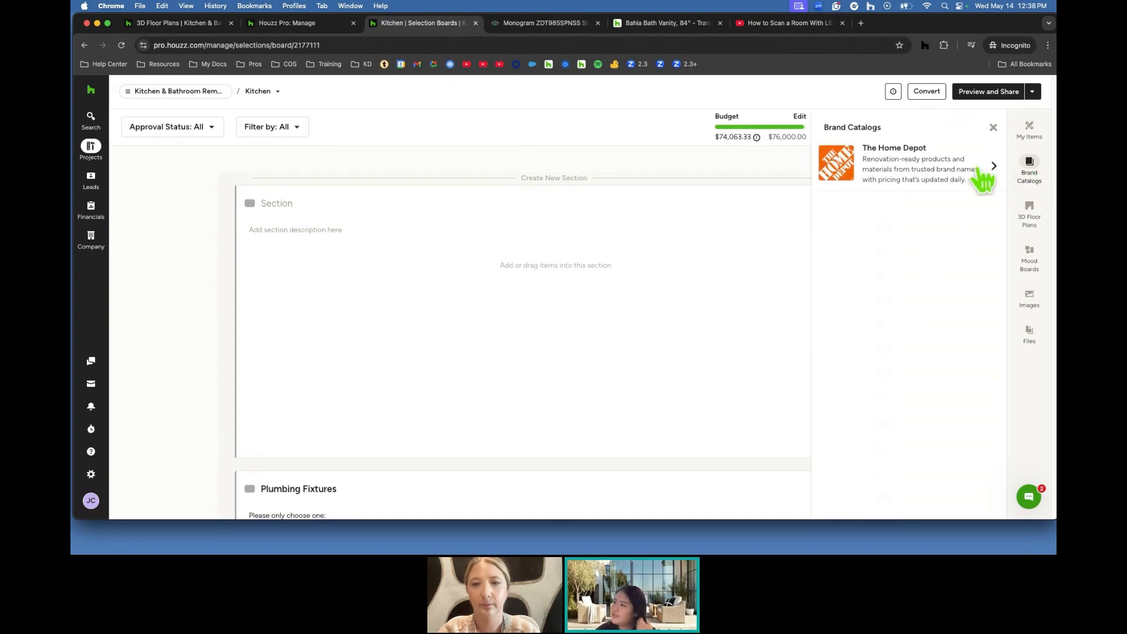
left_click(922, 176)
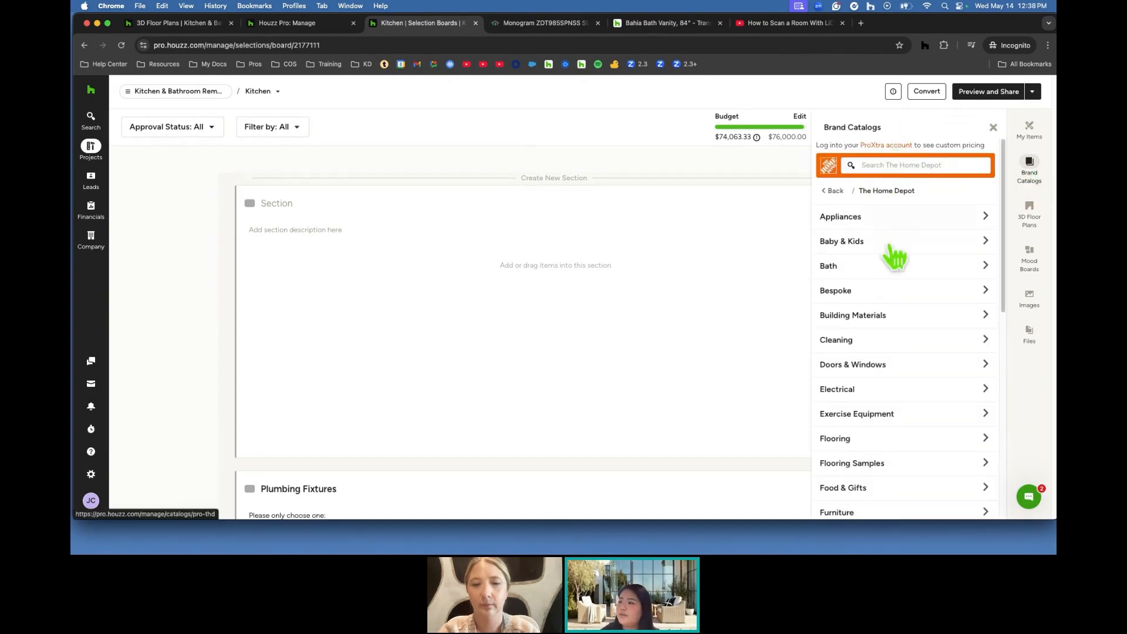
scroll(886, 417, "down", 5)
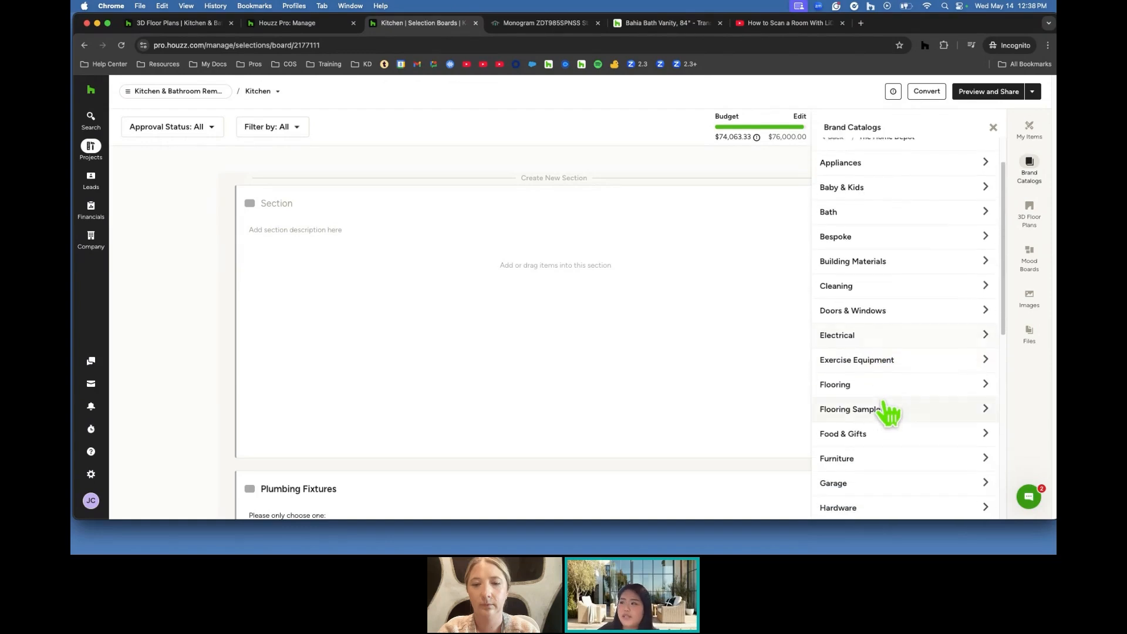
scroll(889, 413, "down", 6)
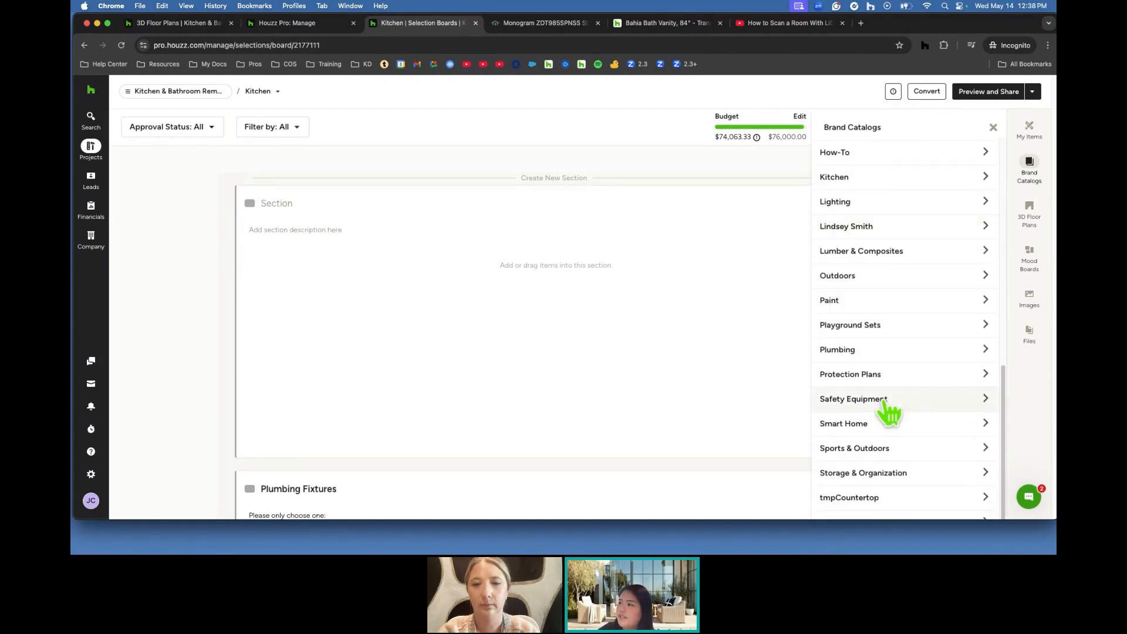
scroll(889, 413, "down", 1)
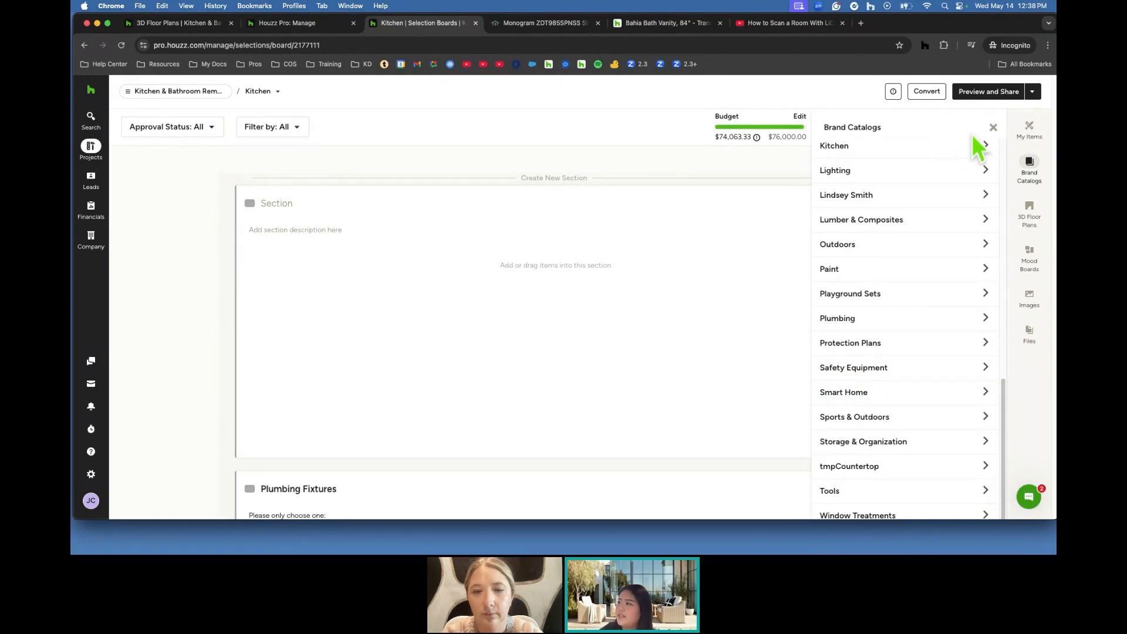
left_click(993, 128)
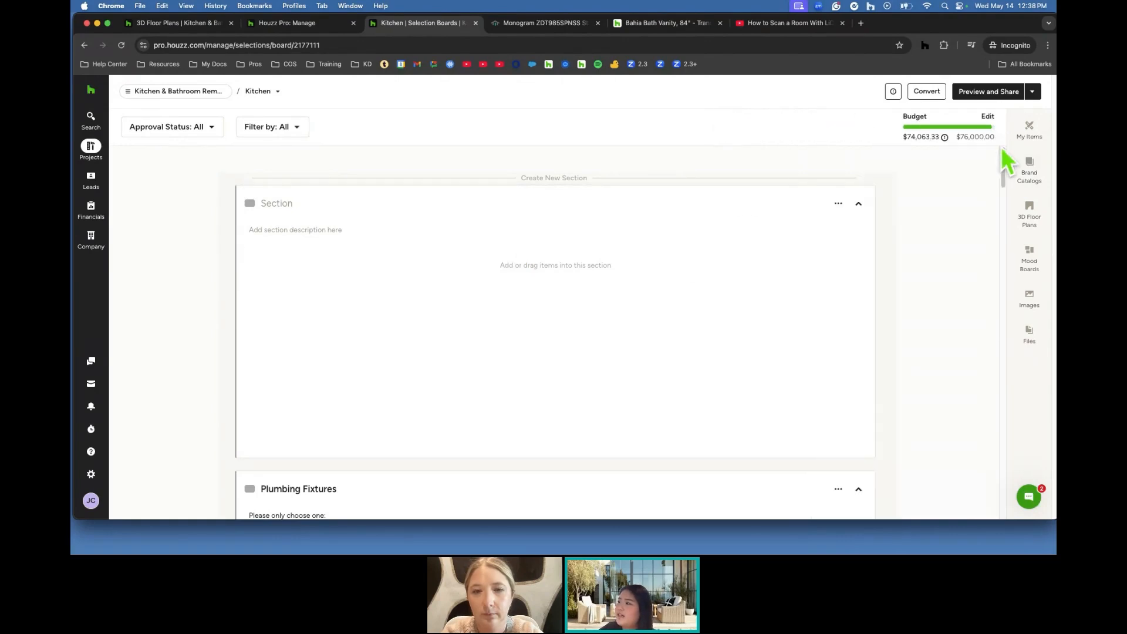
Look through the floor plans, mood boards and image upload options available for the Kitchen board, and close the upload dialog.
left_click(1034, 220)
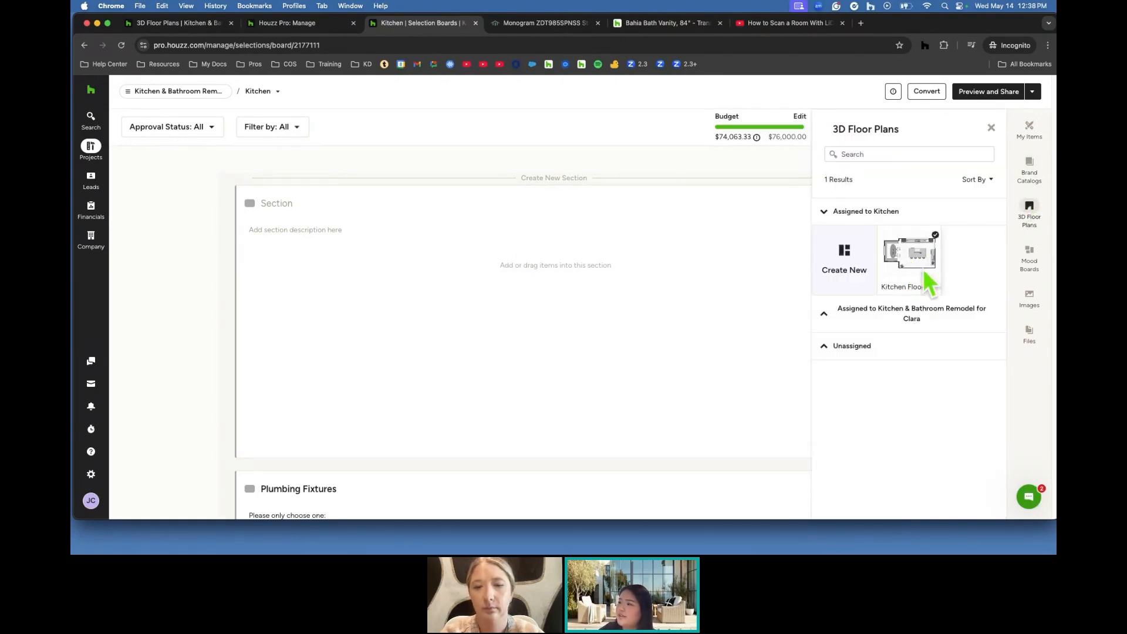
left_click(837, 349)
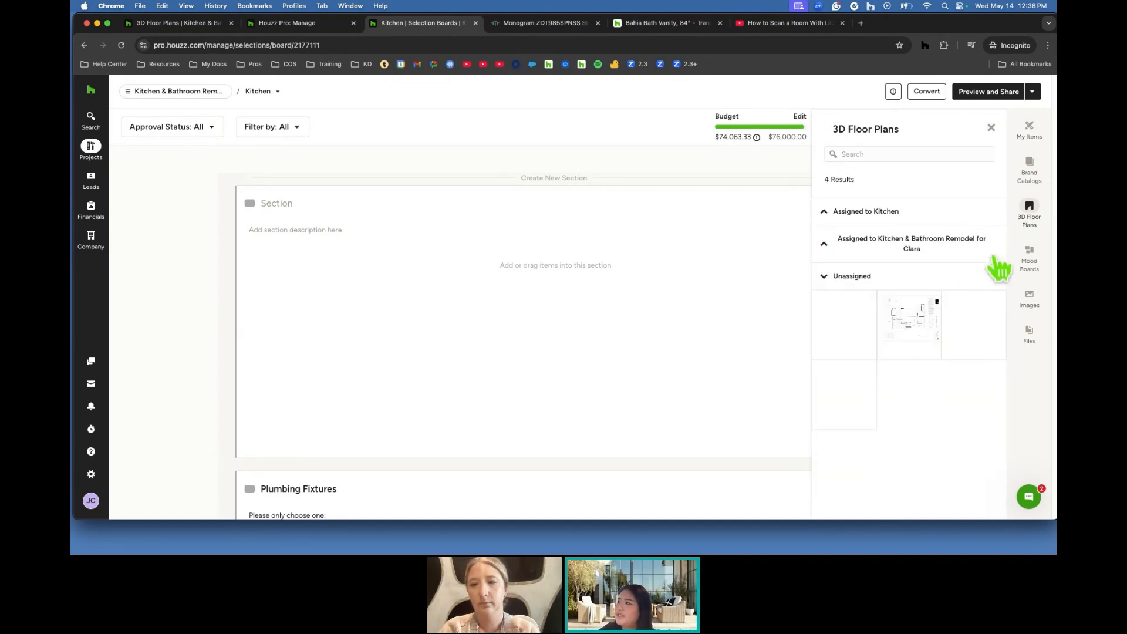
left_click(1027, 260)
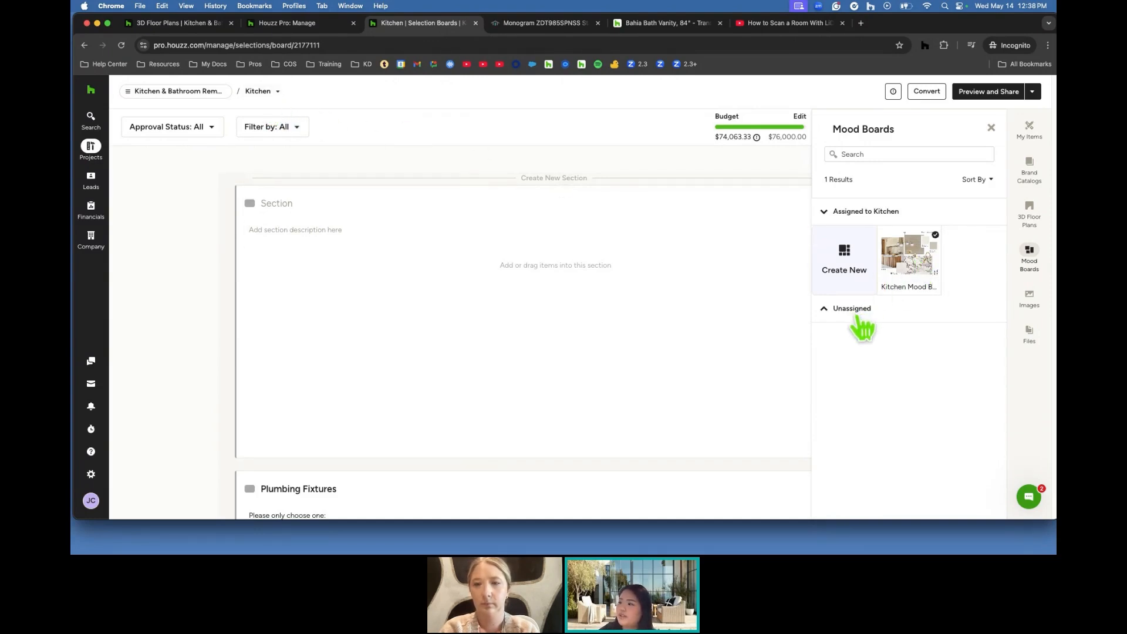
mouse_move(892, 262)
left_mouse_down()
mouse_move(797, 284)
mouse_move(893, 260)
left_mouse_up()
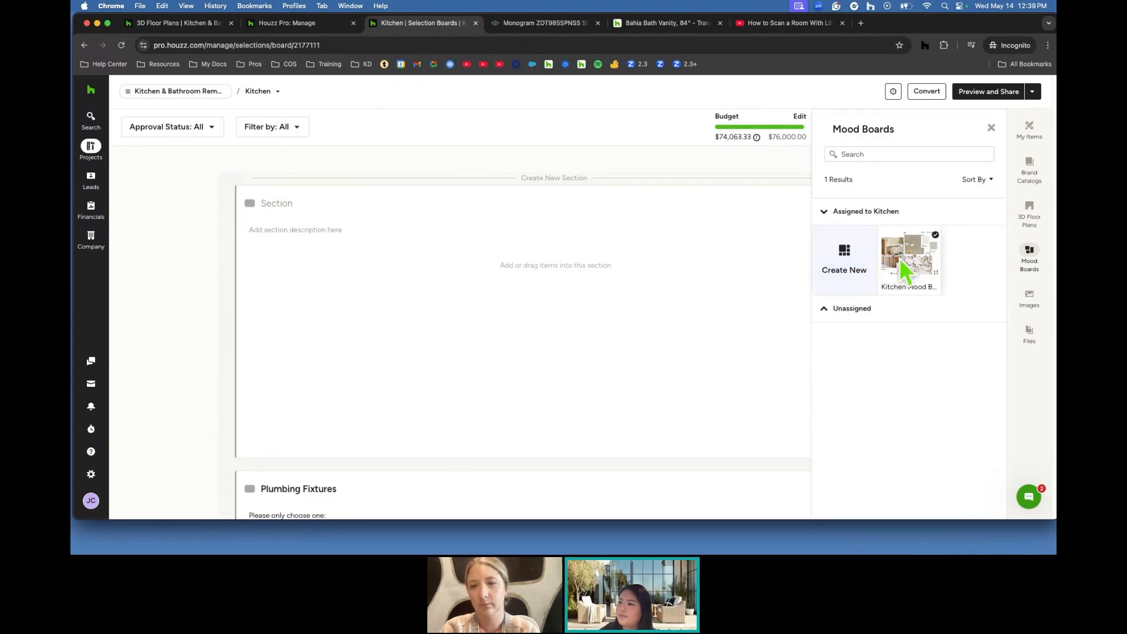
left_click(1036, 302)
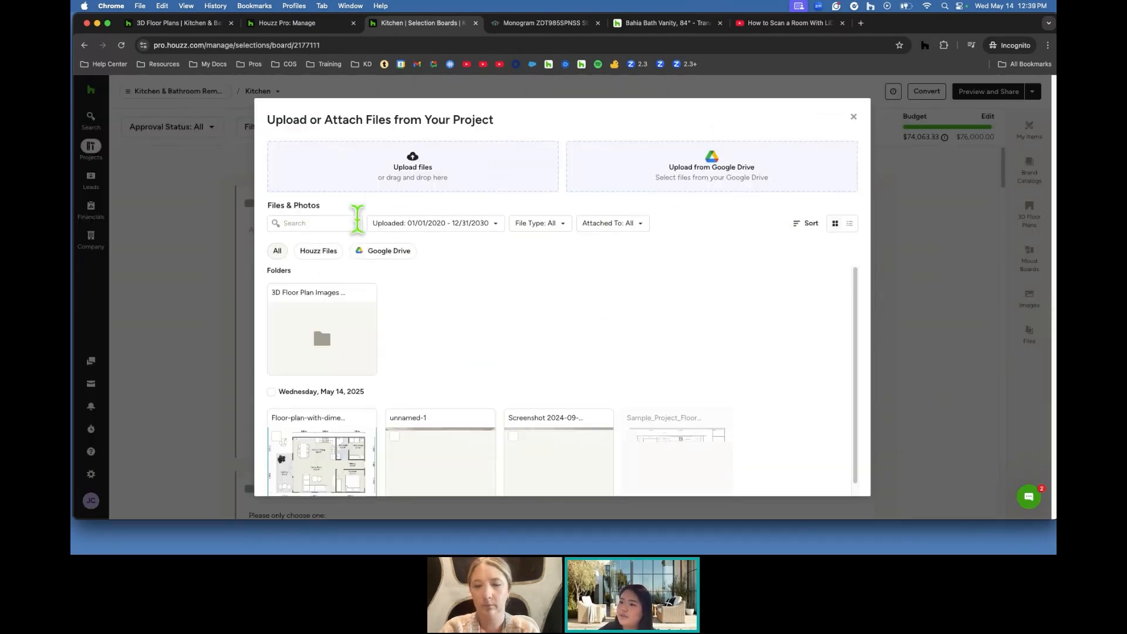
left_click(853, 117)
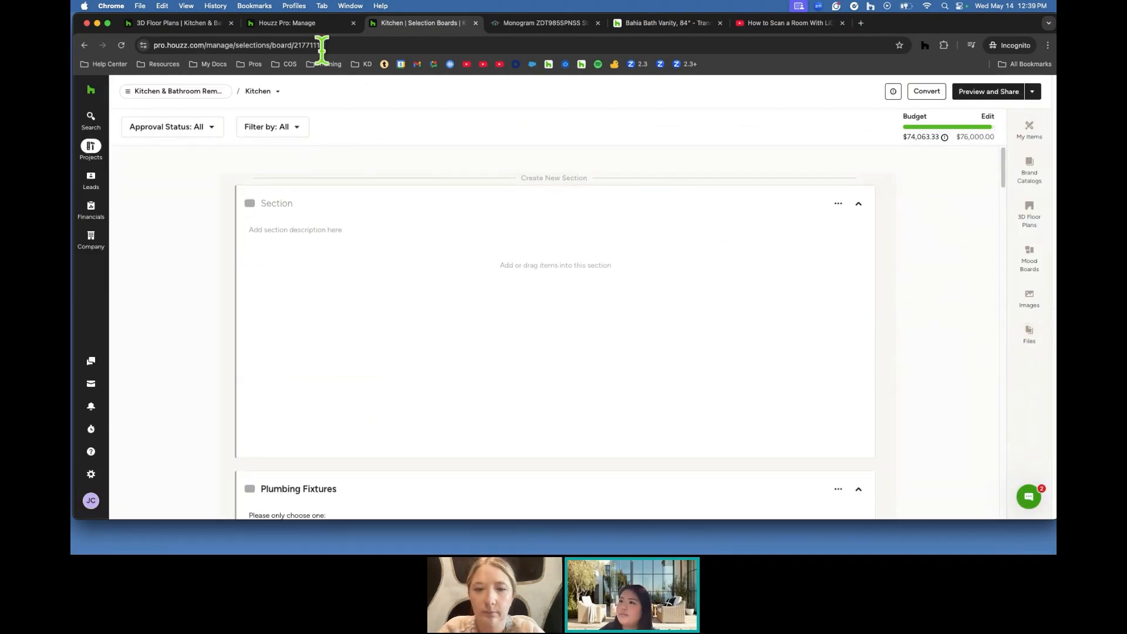
Create a new selections board in the Kitchen & Bathroom Remodel project using the suggested room name Office.
left_click(300, 28)
left_click(189, 208)
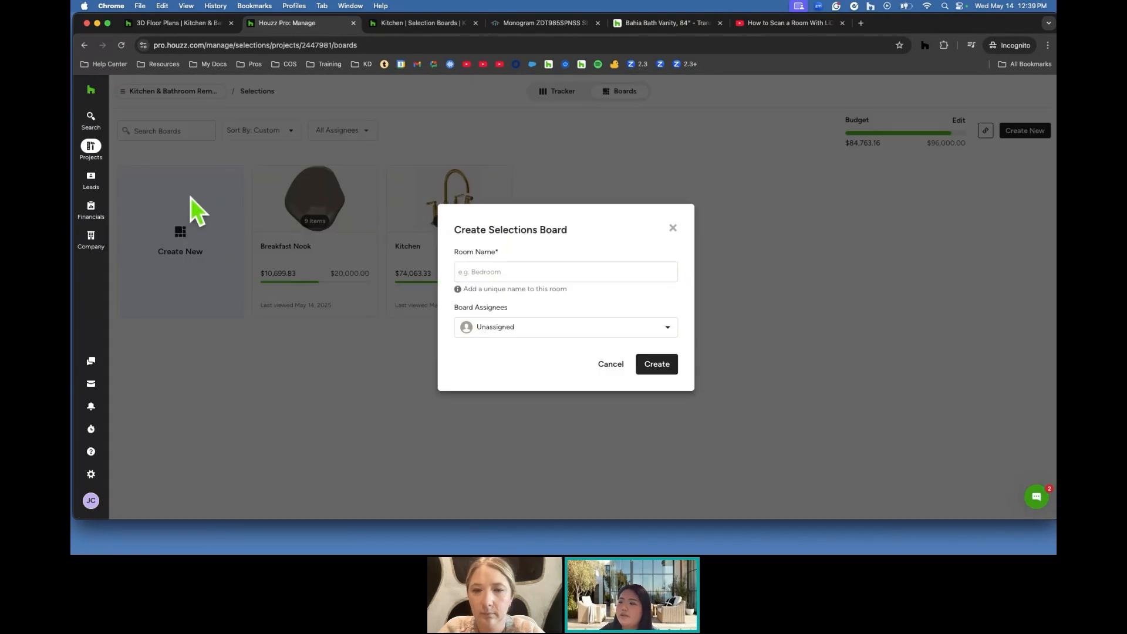
left_click(522, 272)
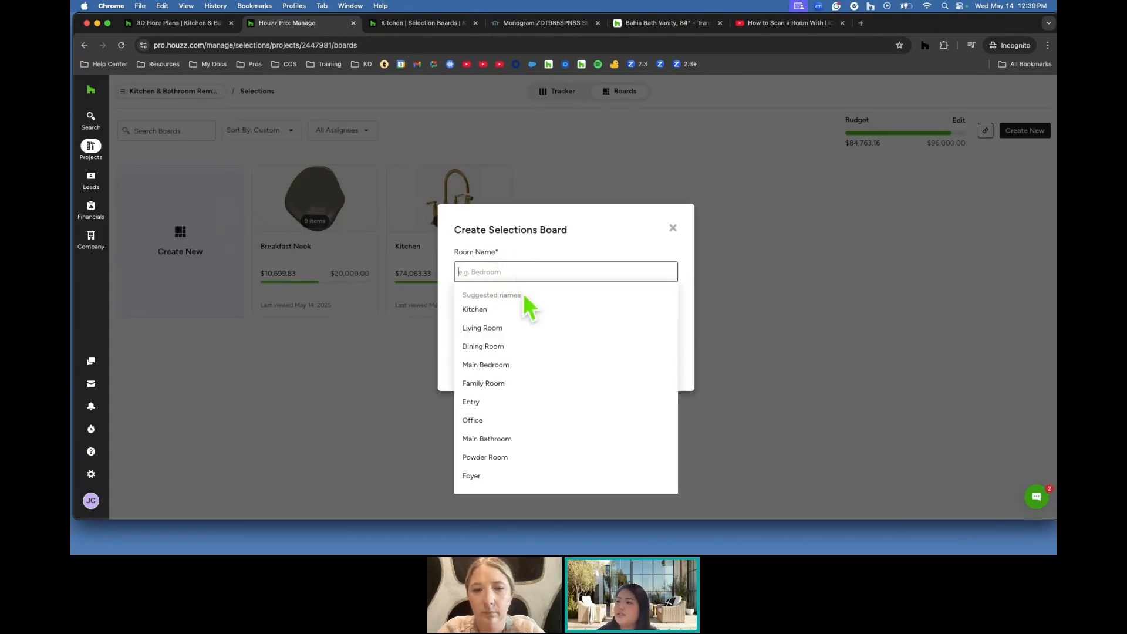
left_click(486, 422)
left_click(652, 364)
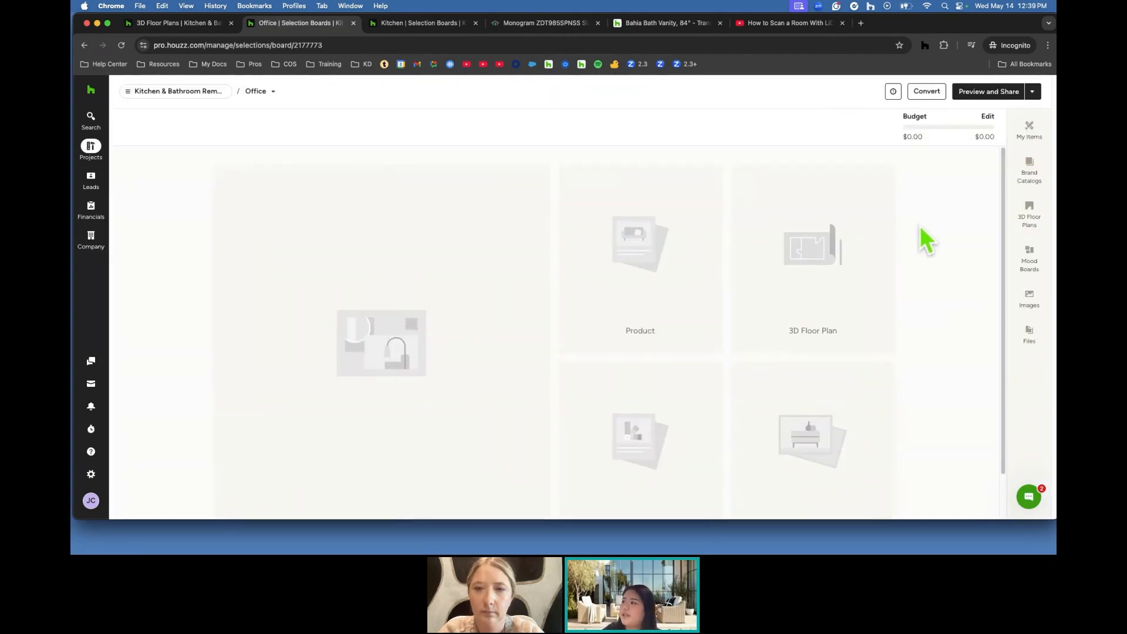
Insert the Hayden chandelier, Fluting Cabinet Detail, 1/3 Offset, Claybourne Drawer Pull, Velvet Disc Pillow and Velvet Clover Pillow from the library into the Office board.
left_click(1030, 126)
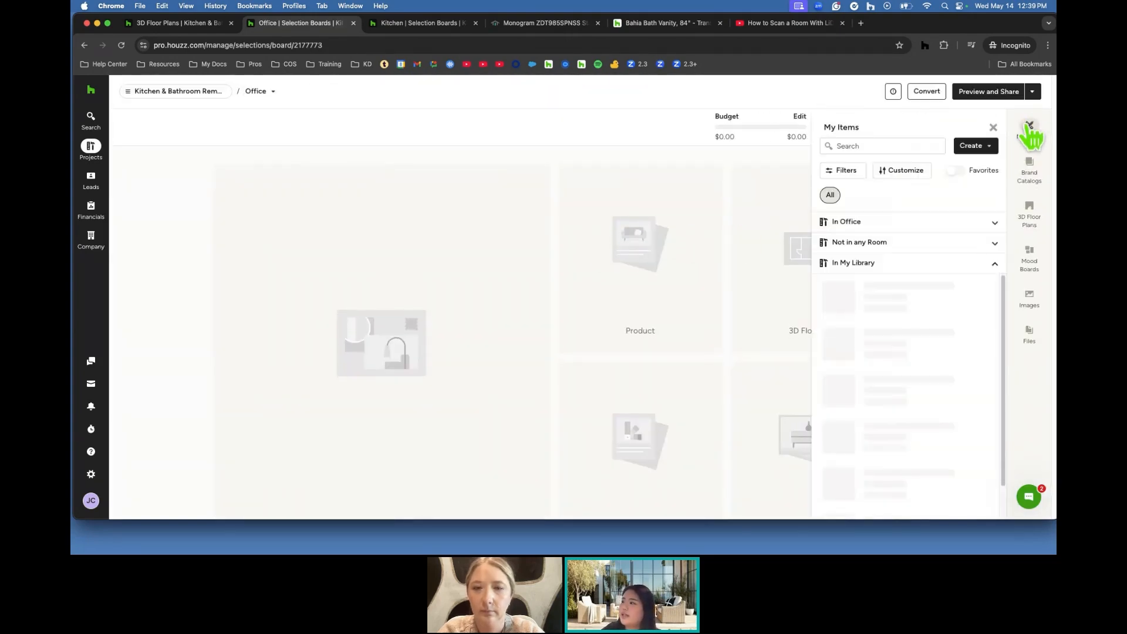
left_click(827, 351)
scroll(829, 353, "down", 2)
left_click(826, 377)
left_click(827, 429)
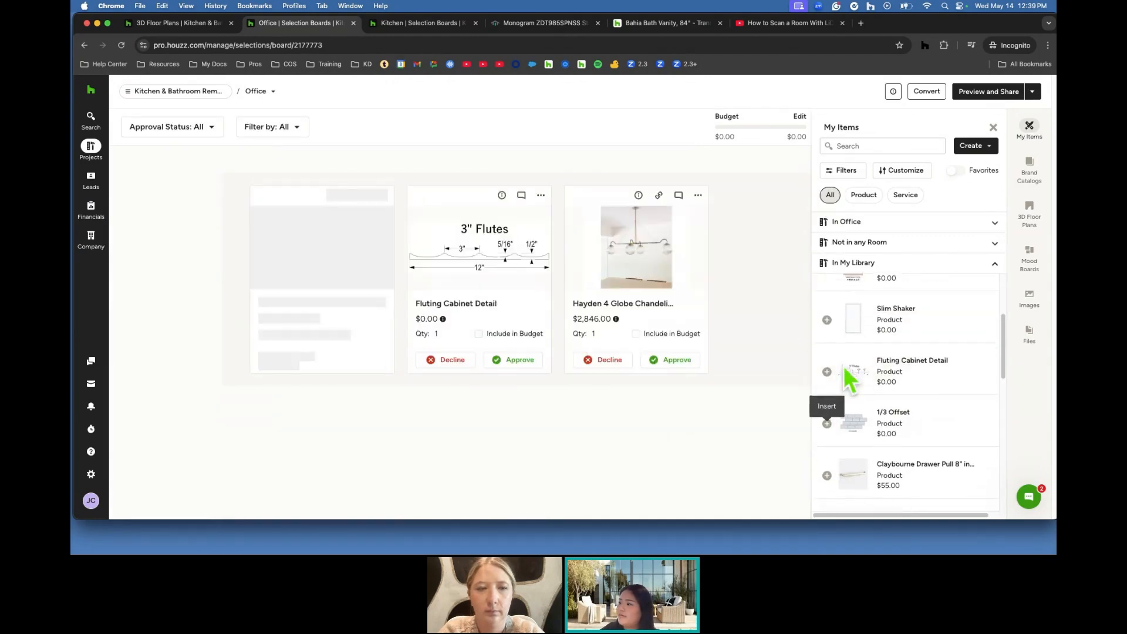
scroll(828, 426, "down", 2)
left_click(827, 417)
left_click(827, 469)
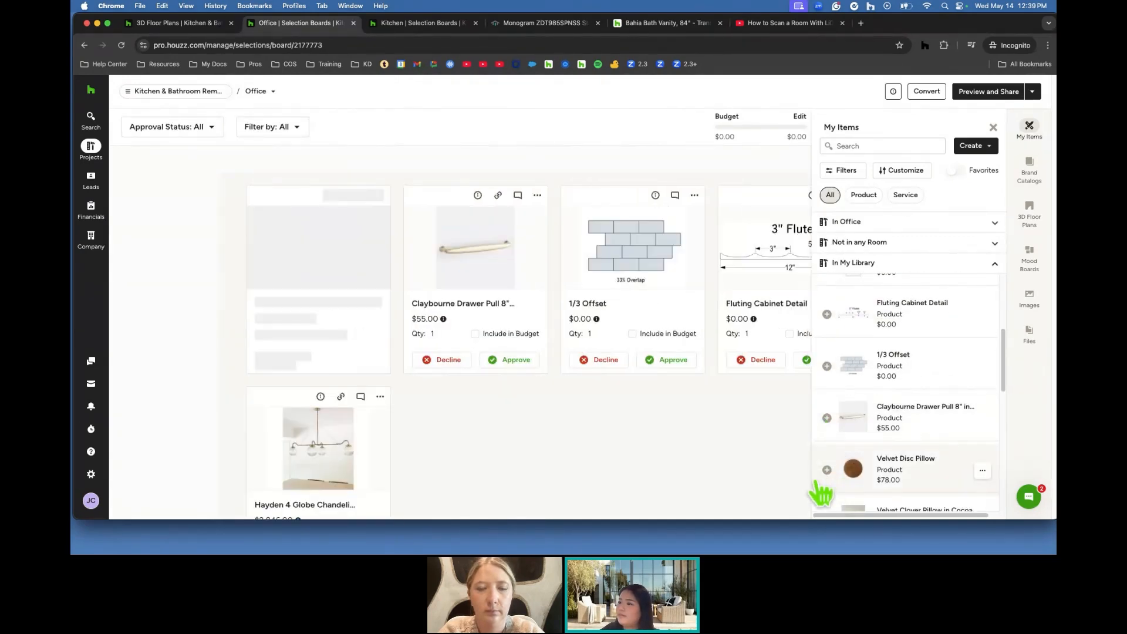
scroll(840, 381, "down", 3)
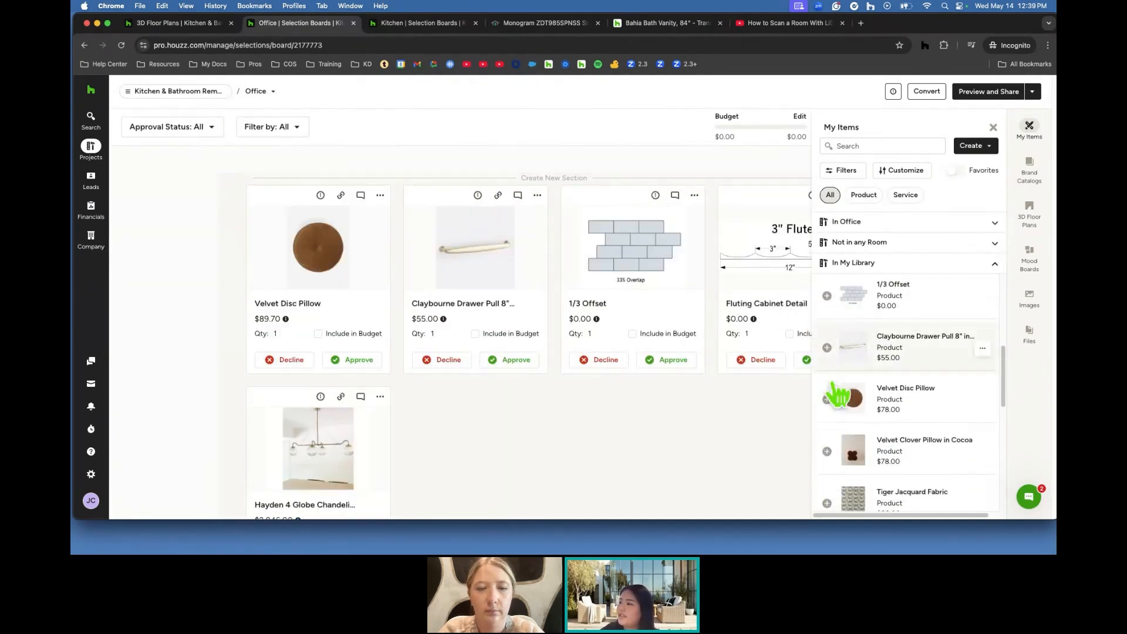
left_click(827, 451)
left_click(992, 127)
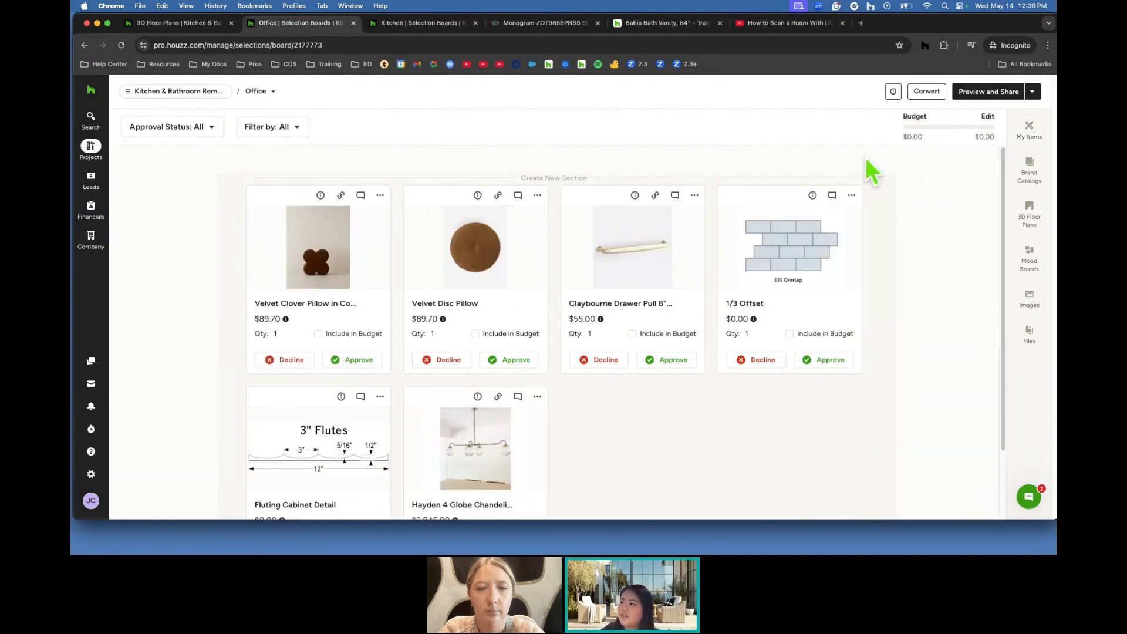
Create a new section at the start of the Office board and name it Furniture.
left_click(542, 178)
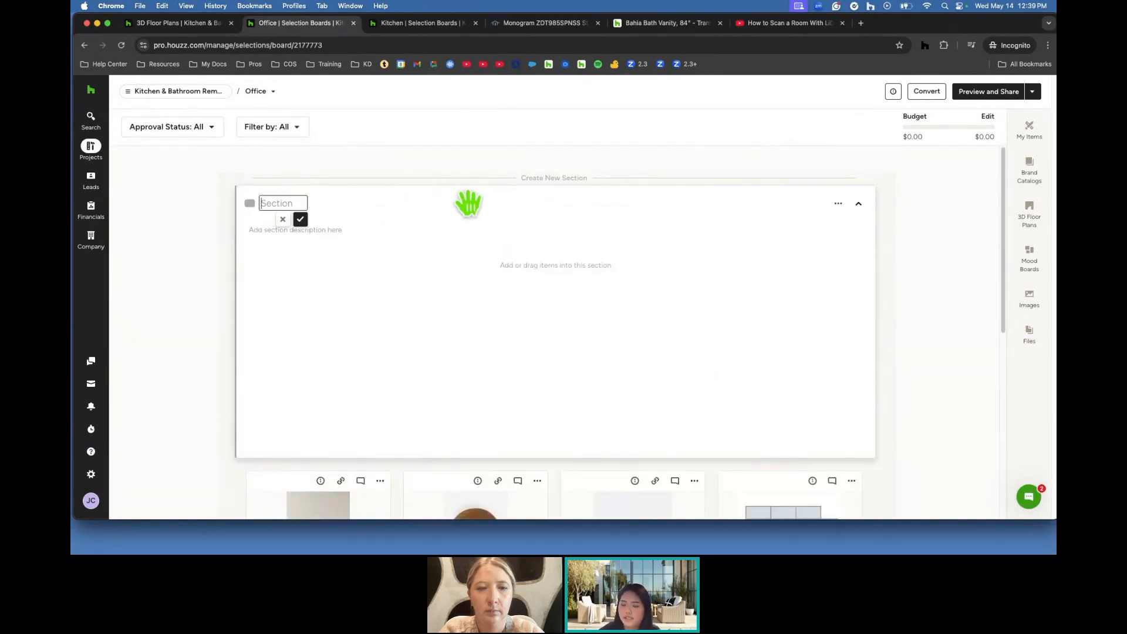
type("Furnit")
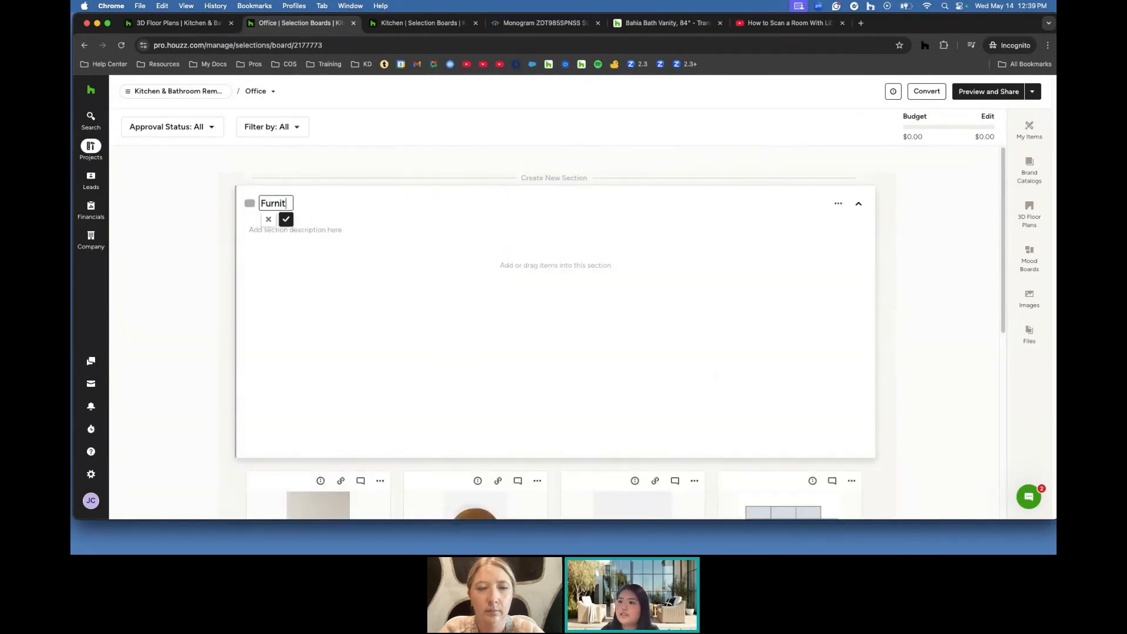
key("Return")
Move the Velvet Clover Pillow, Velvet Disc Pillow and Claybourne Drawer Pull cards into the Furniture section.
left_click_drag(347, 493, 358, 421)
left_click_drag(473, 463, 483, 376)
left_click_drag(341, 470, 630, 283)
scroll(503, 402, "down", 3)
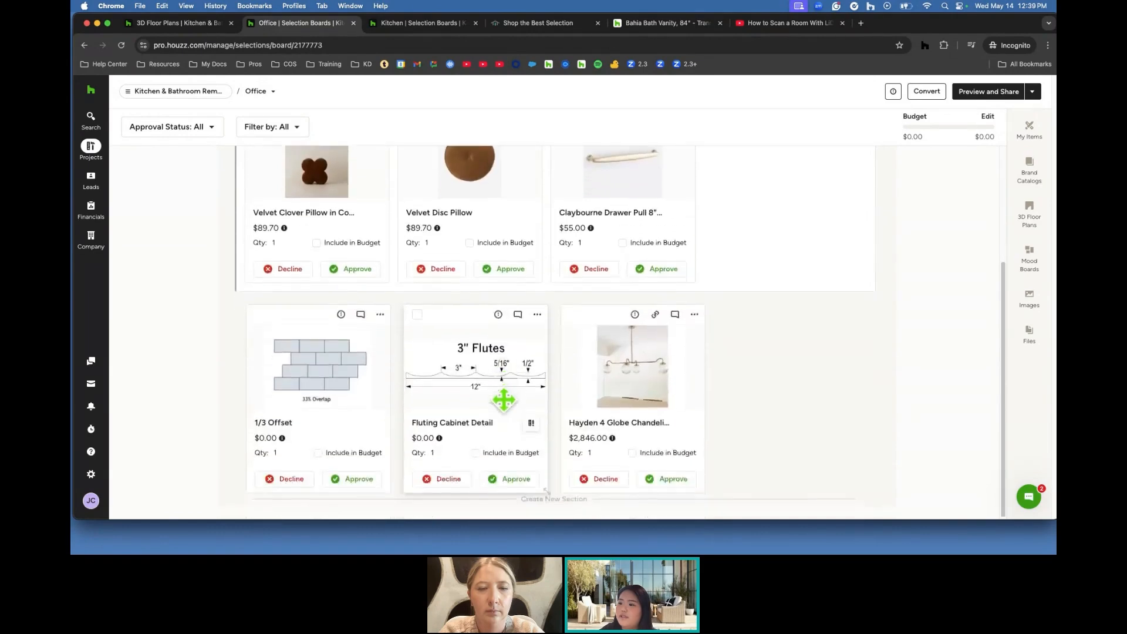
Create another section above Furniture and name it Office Desk Materials.
scroll(503, 397, "up", 4)
left_click(555, 179)
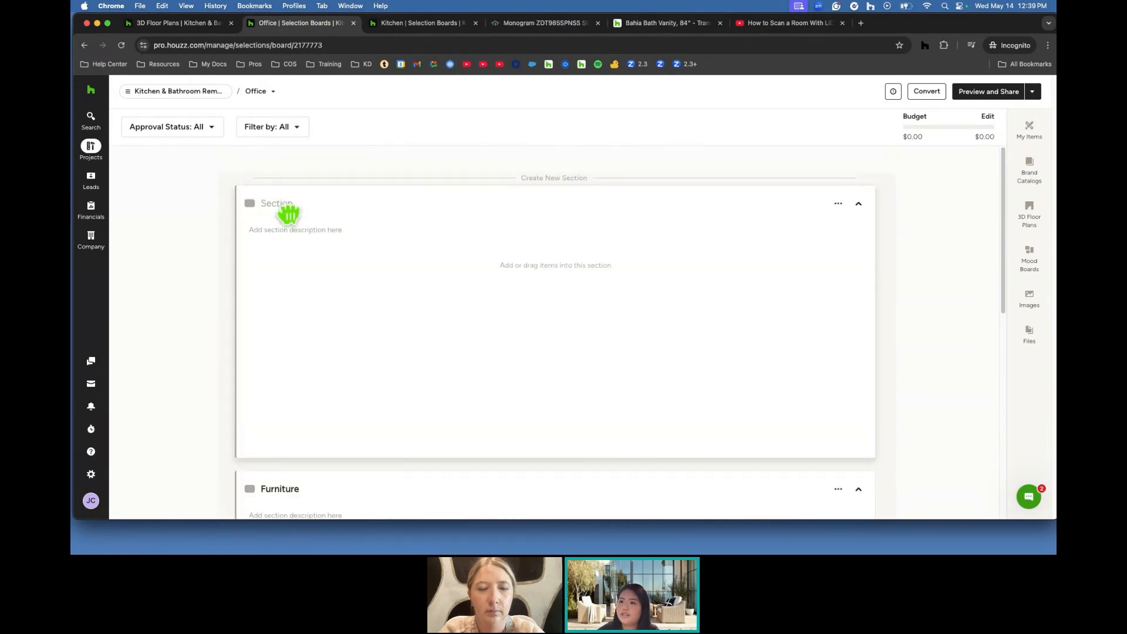
left_click(274, 203)
type("O")
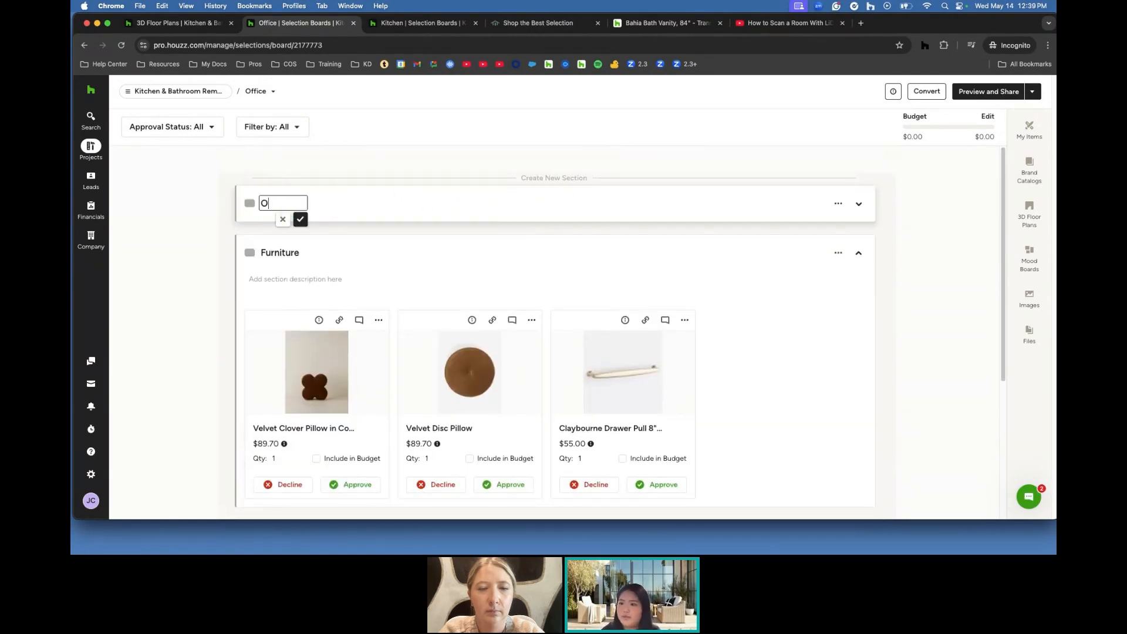
type("ffice Desk Materials")
key("Return")
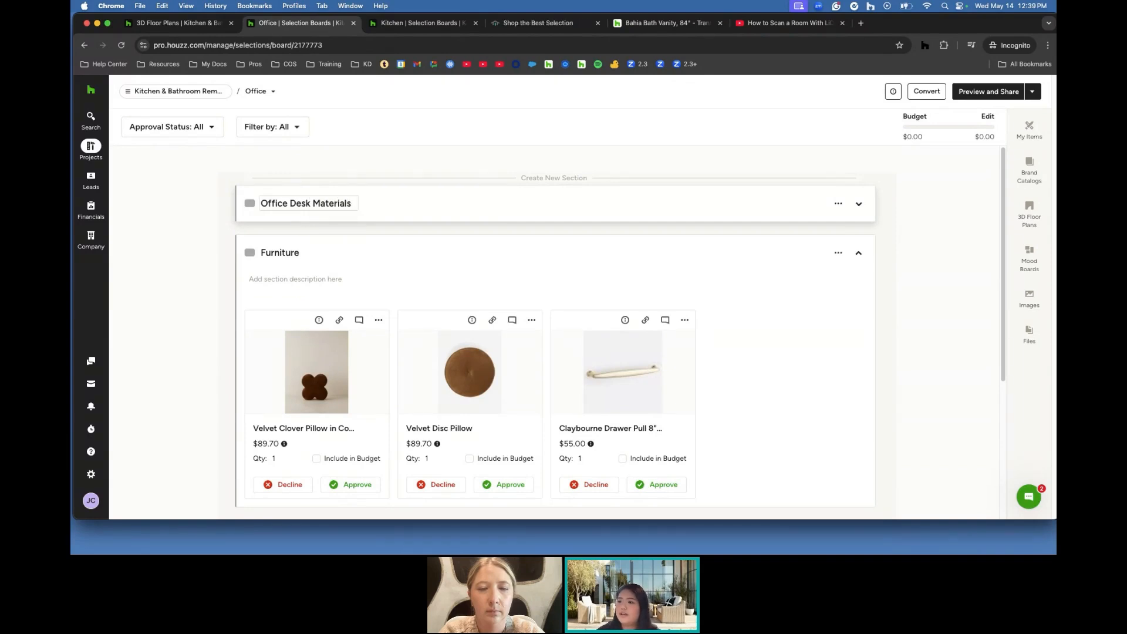
Move the Hayden chandelier card between the Office Desk Materials and Furniture sections.
scroll(348, 269, "down", 2)
left_click_drag(598, 476, 326, 262)
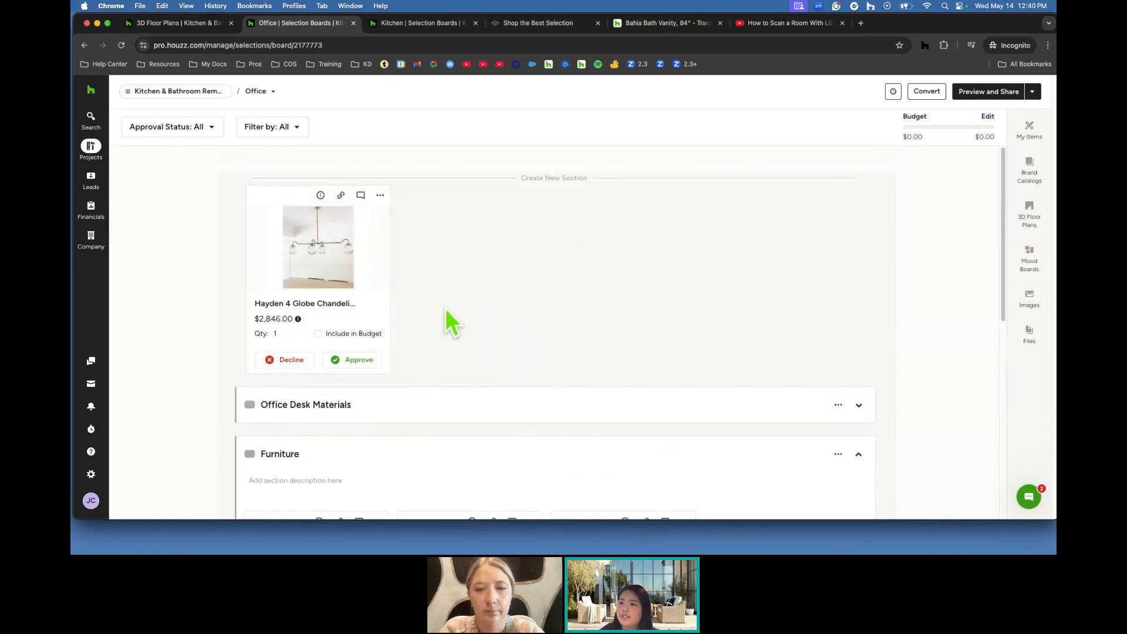
left_click_drag(382, 301, 335, 279)
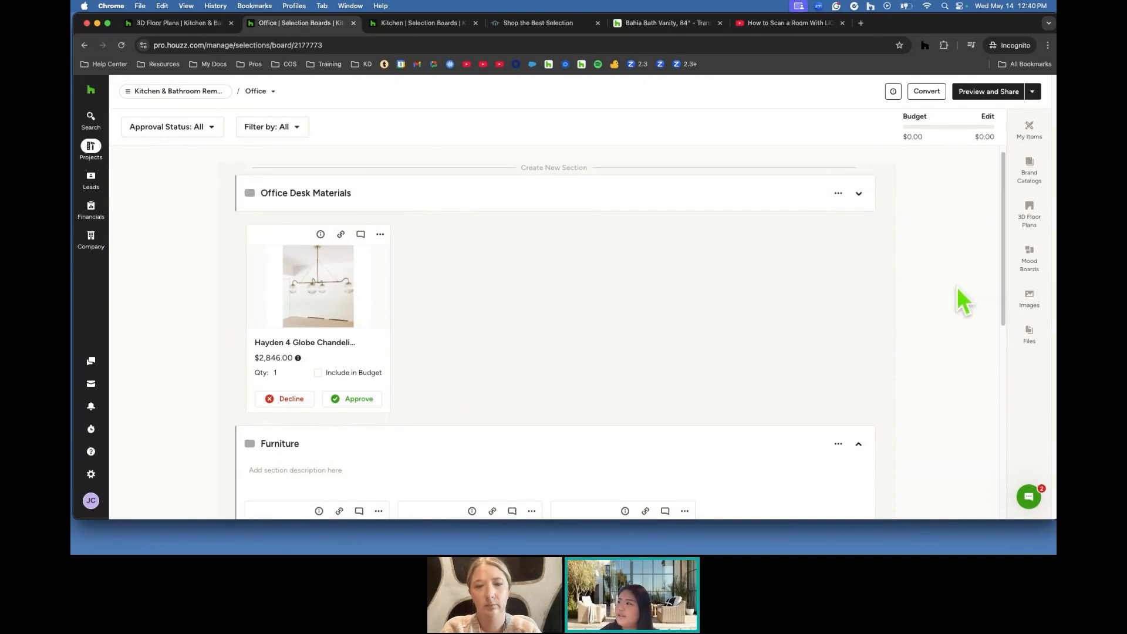
scroll(956, 286, "up", 1)
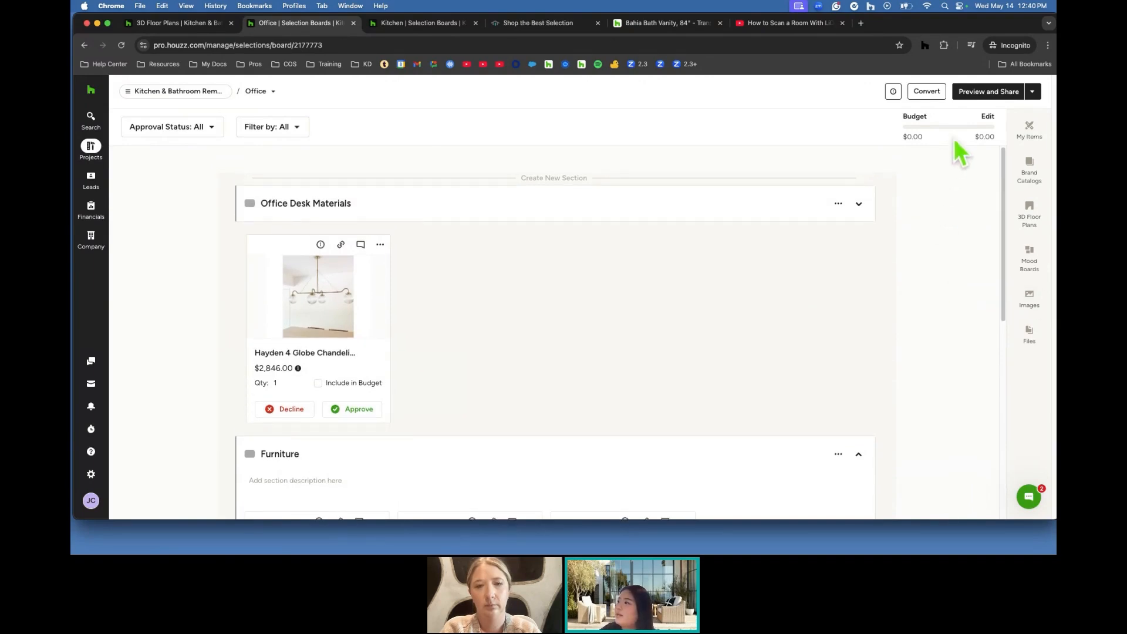
Set the Office board's budget to $3,000 with tax and shipping cost included, and include the Hayden chandelier in the budget.
left_click(987, 116)
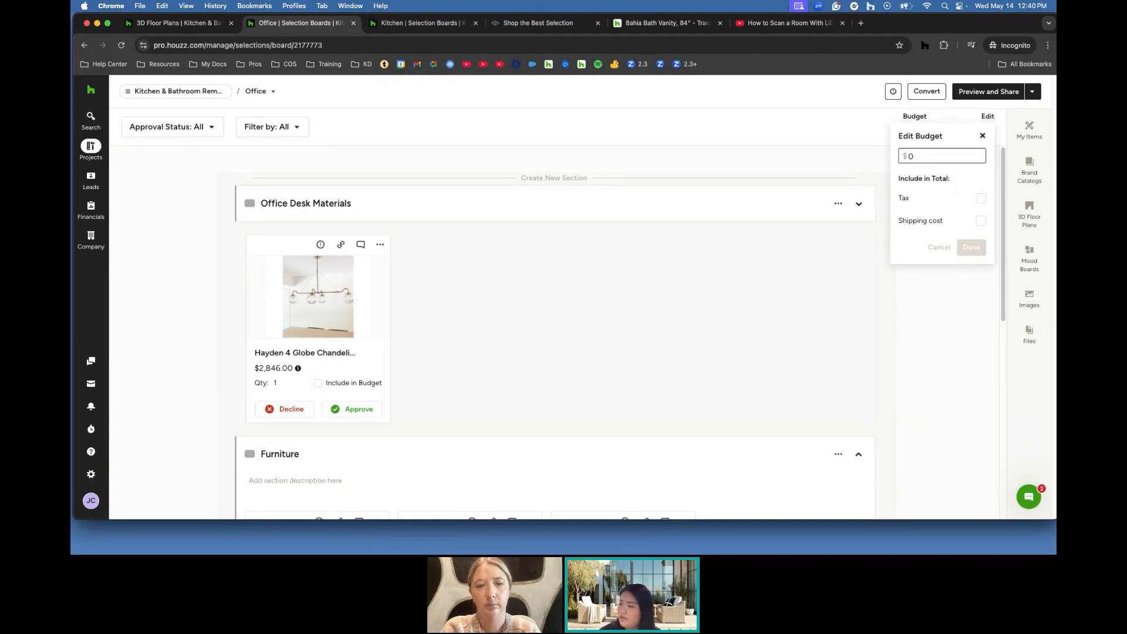
type("3000")
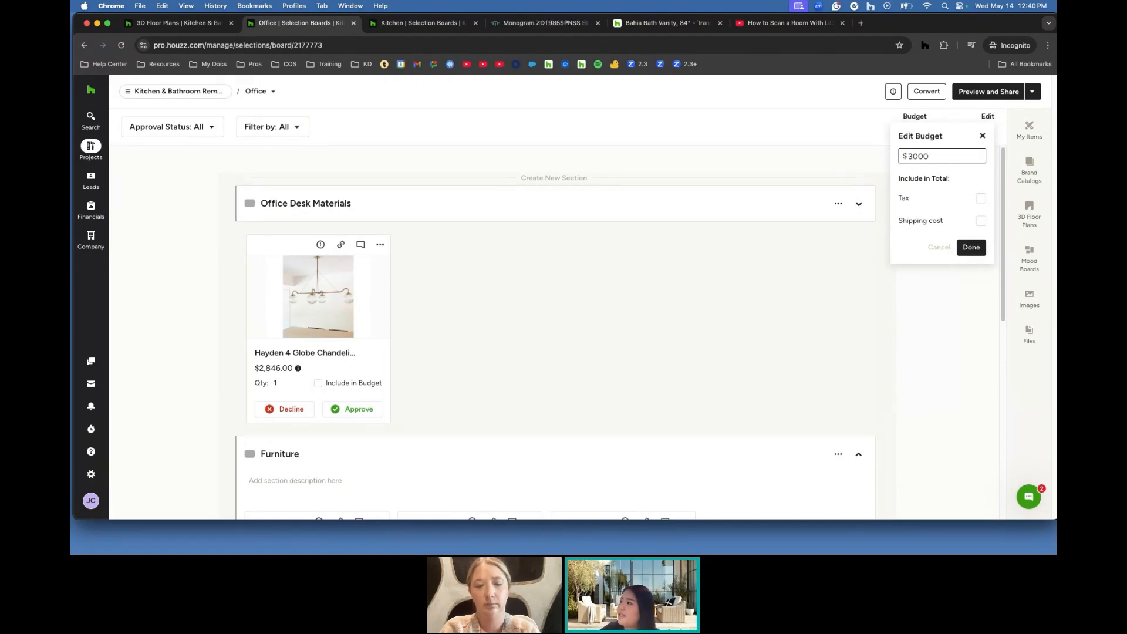
left_click(980, 199)
left_click(981, 221)
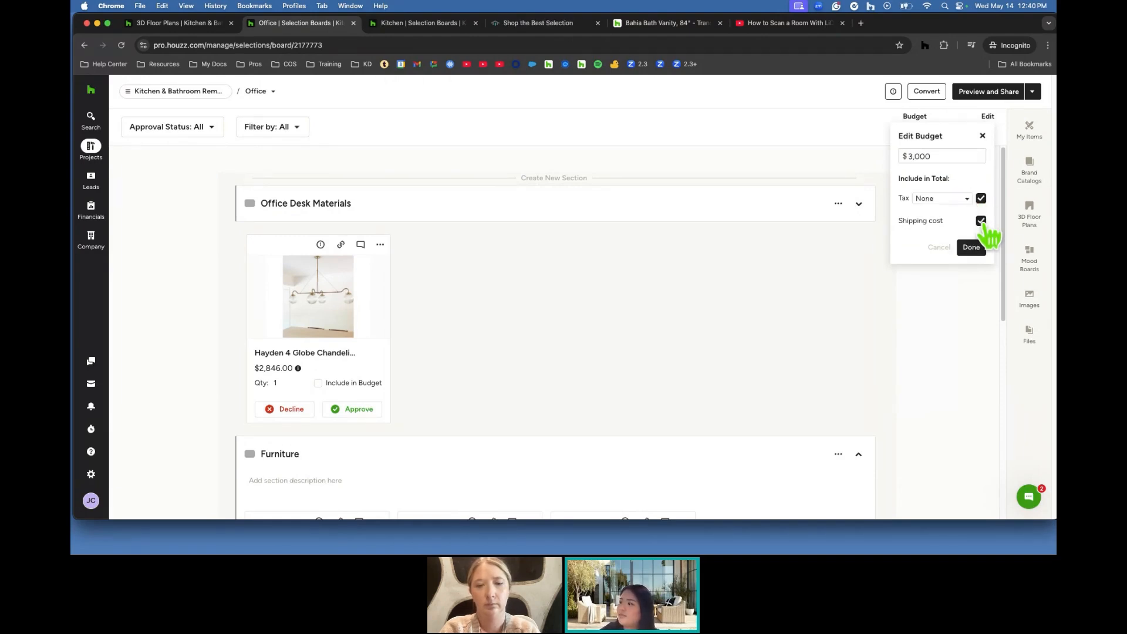
left_click(953, 200)
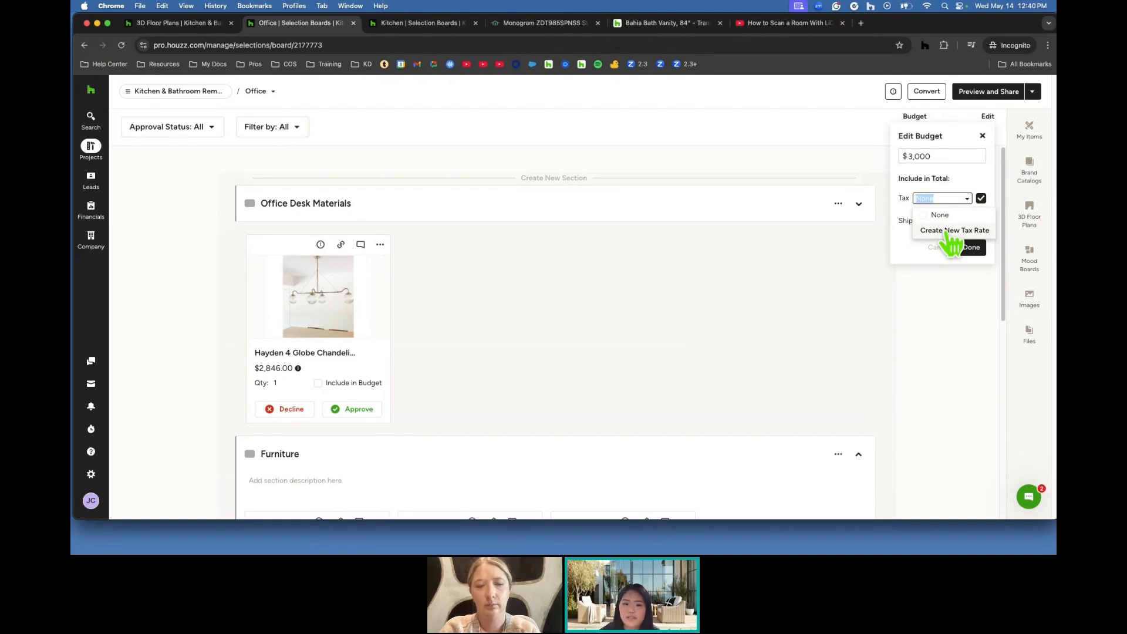
left_click(977, 249)
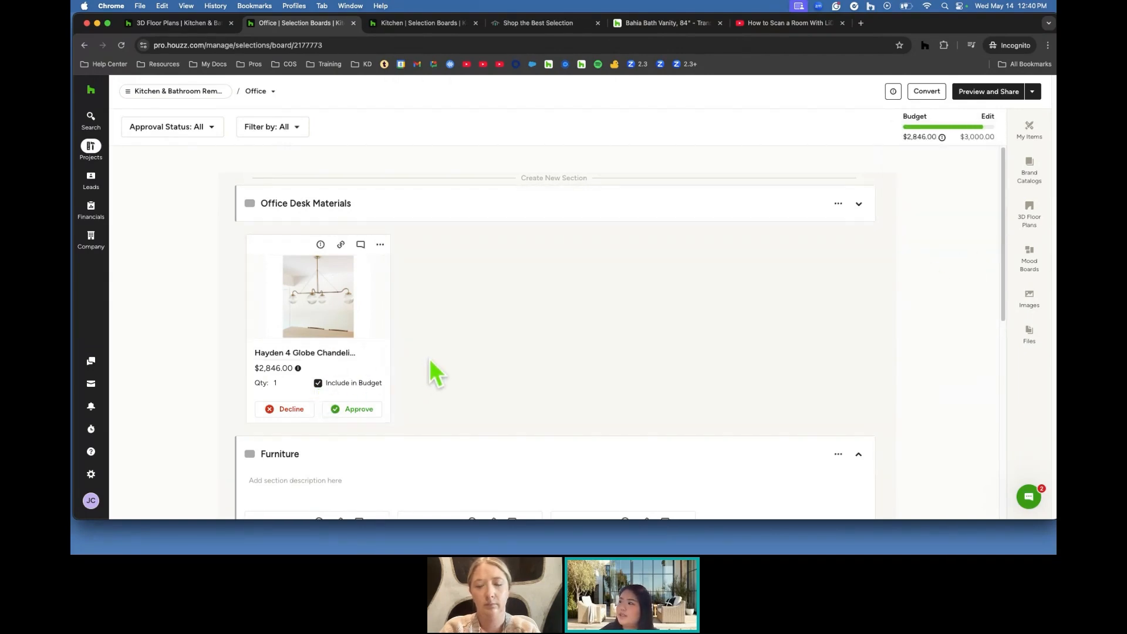
scroll(431, 358, "down", 1)
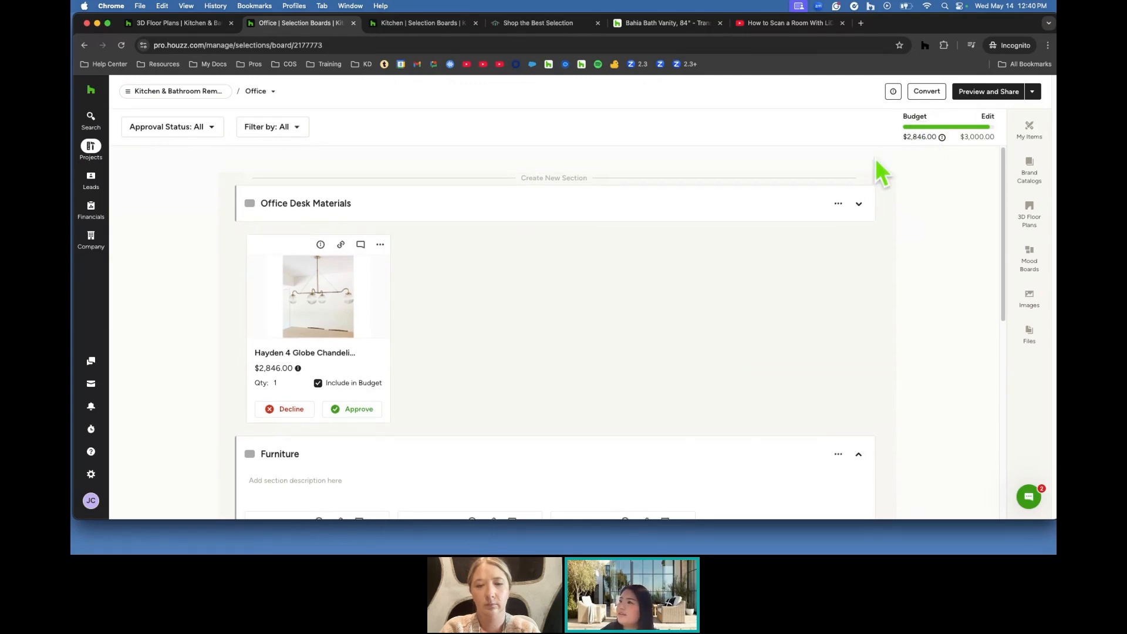
Open the client preview of the Kitchen board and review the Plumbing Fixtures and Cabinetry items with their approval states.
left_click(418, 24)
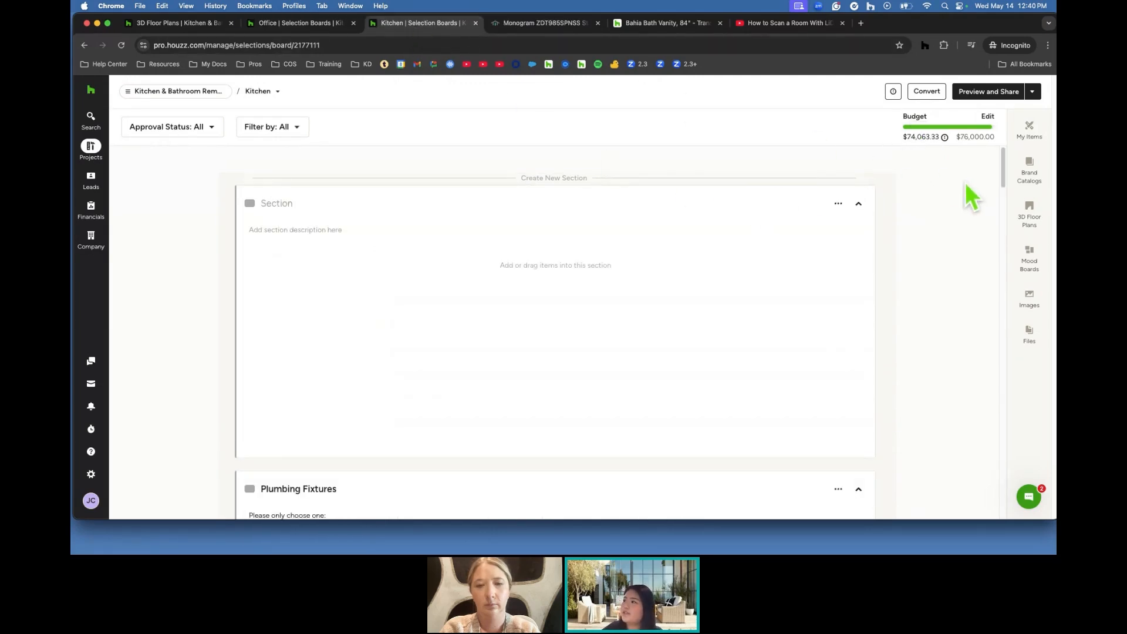
left_click(975, 94)
scroll(919, 215, "down", 5)
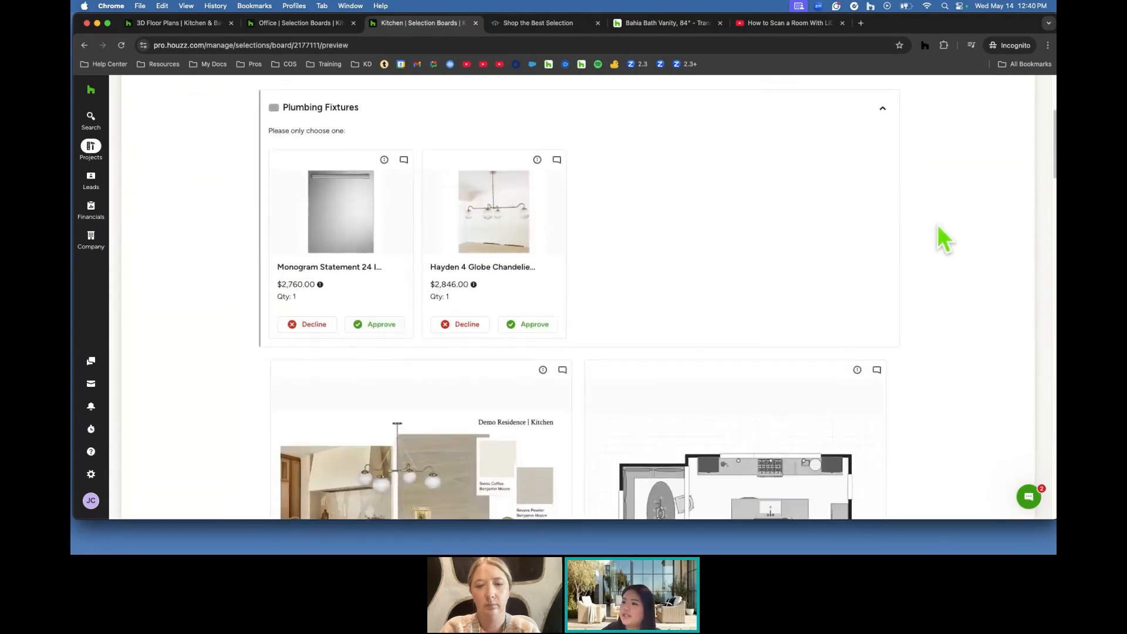
scroll(937, 236, "down", 10)
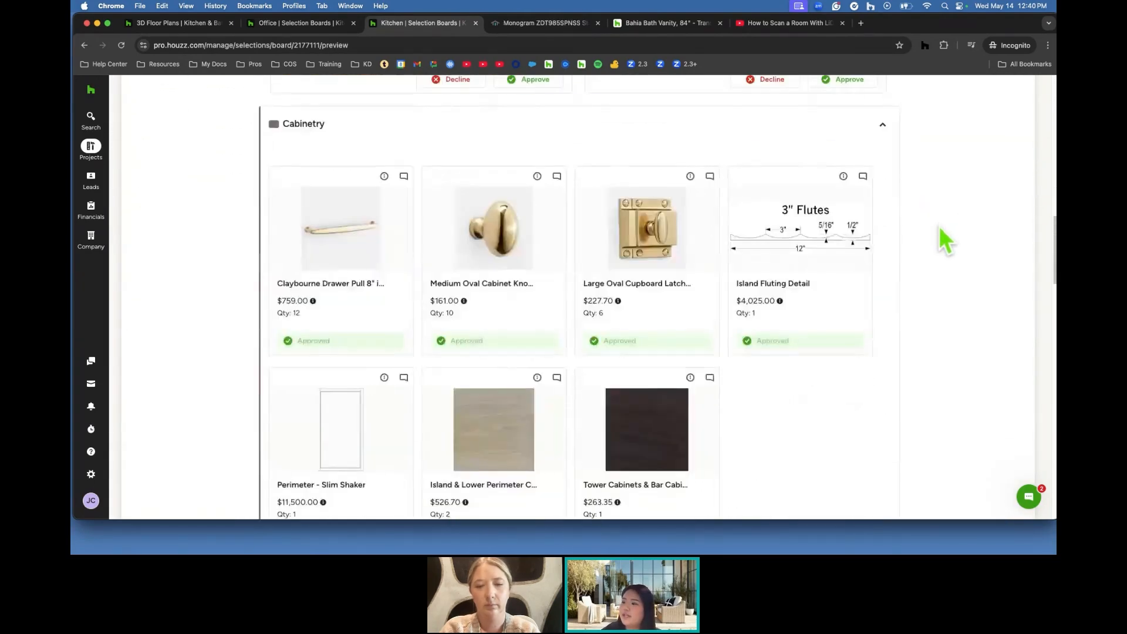
scroll(938, 224, "down", 2)
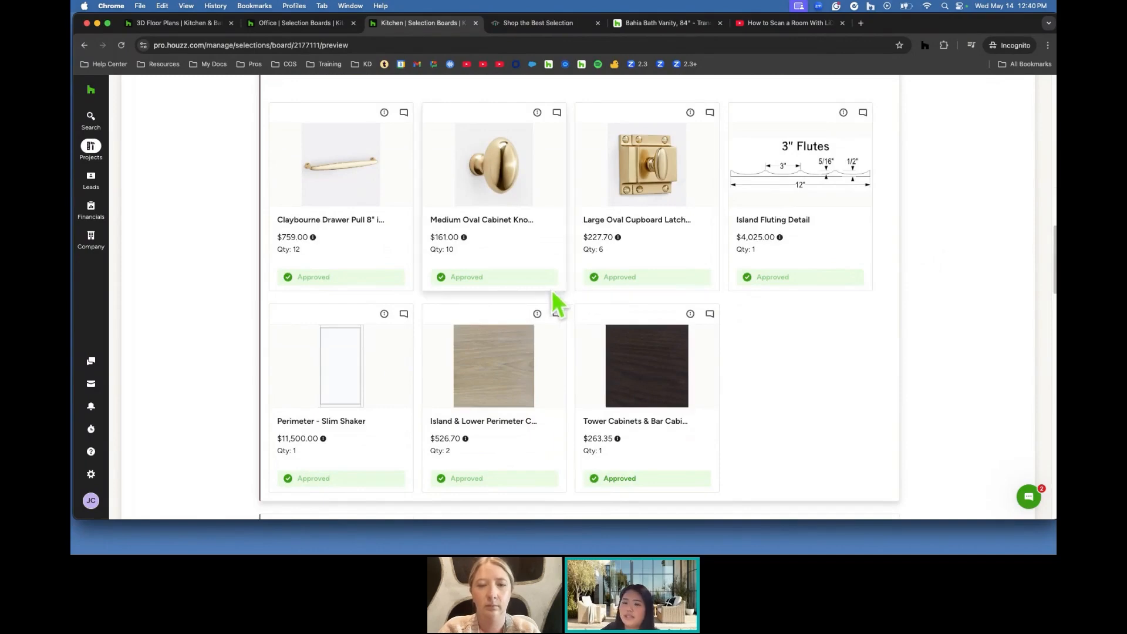
scroll(616, 287, "up", 2)
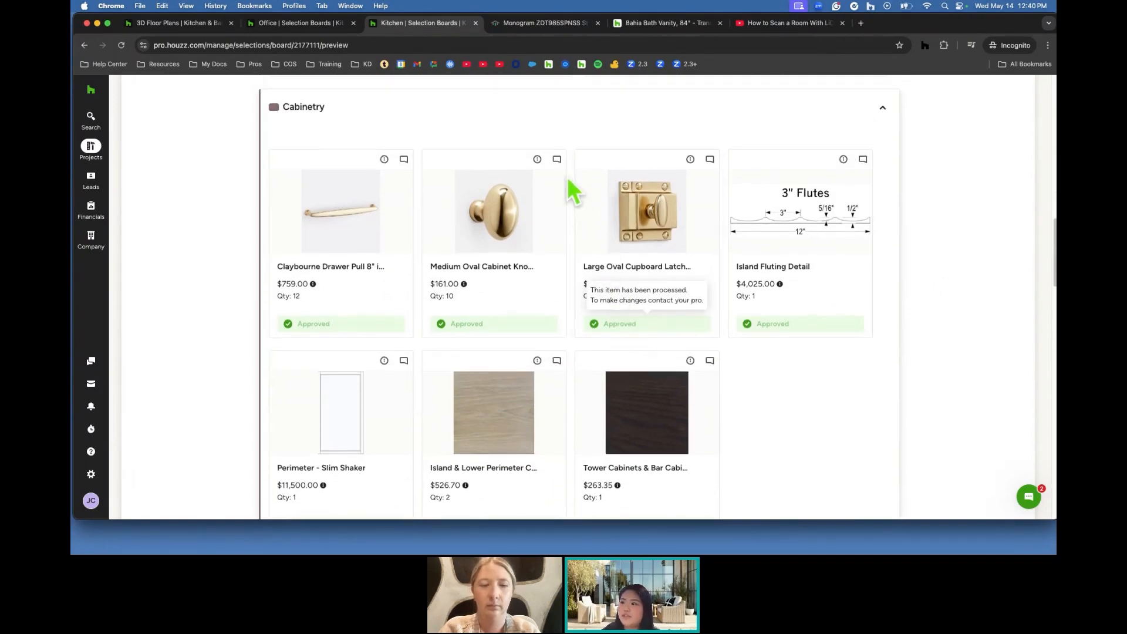
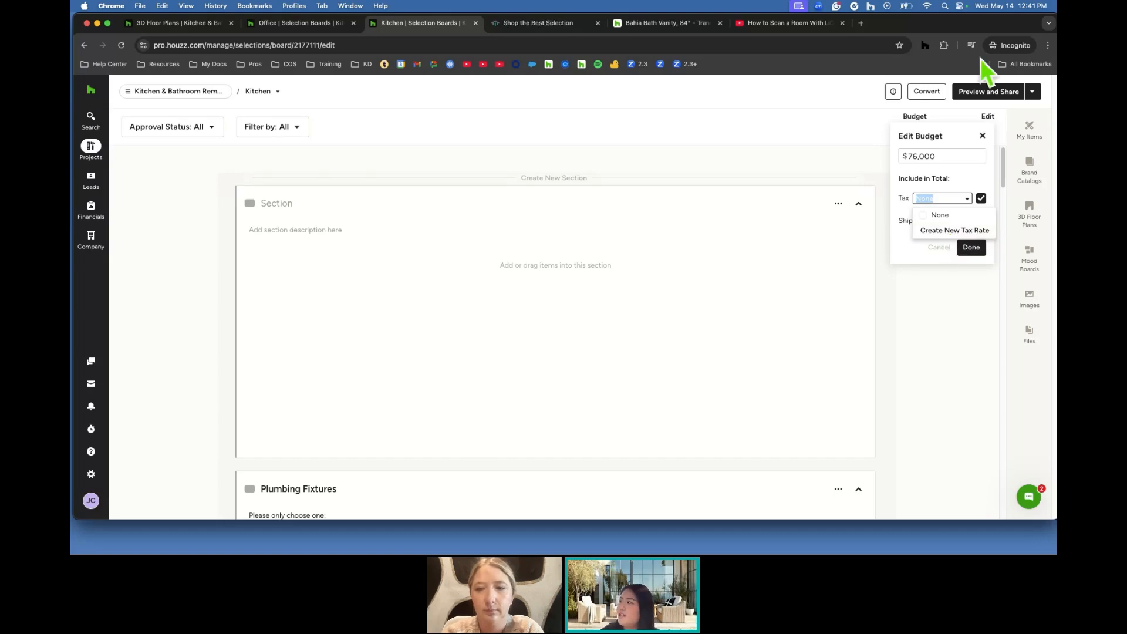
Review the Kitchen board's client preview and its share message without sending it, and return to the board.
left_click(983, 92)
scroll(719, 262, "down", 10)
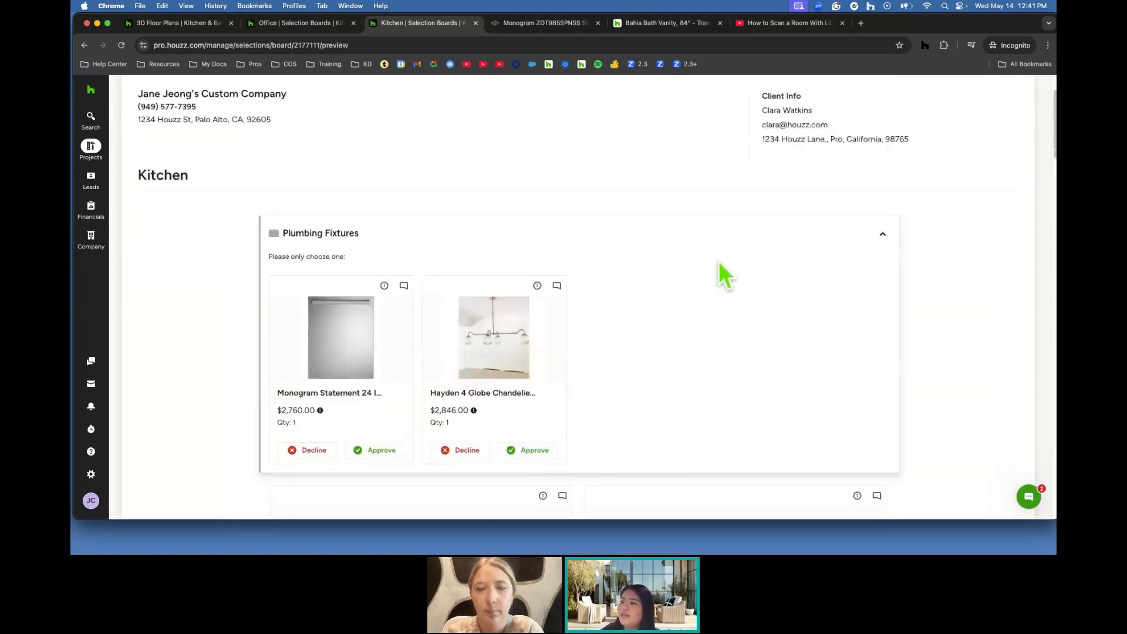
scroll(722, 263, "up", 10)
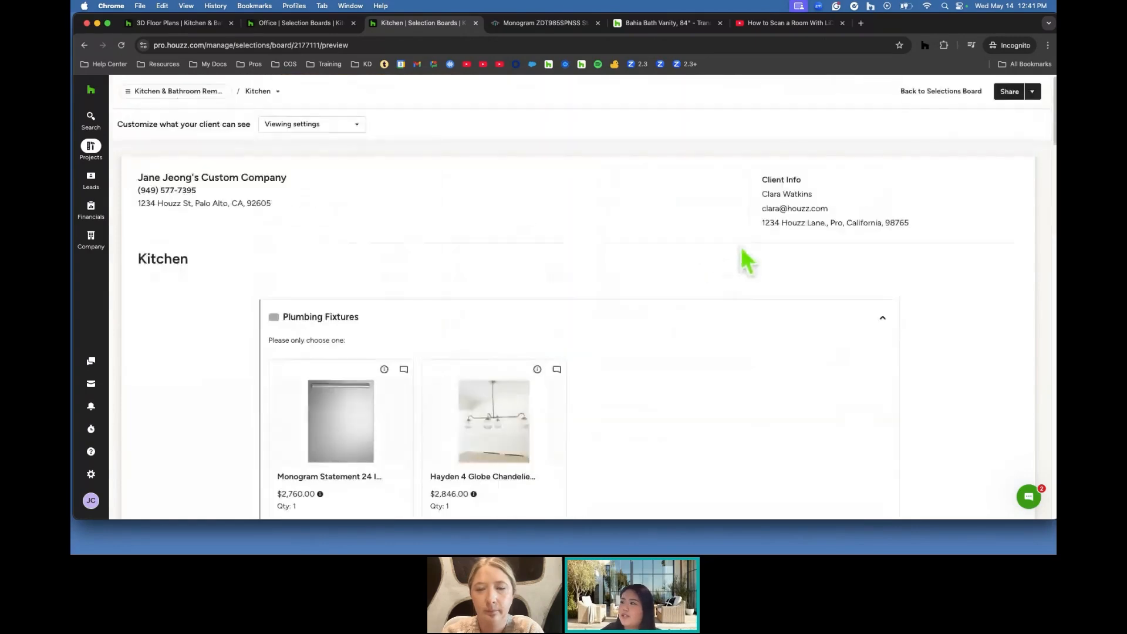
left_click(1020, 93)
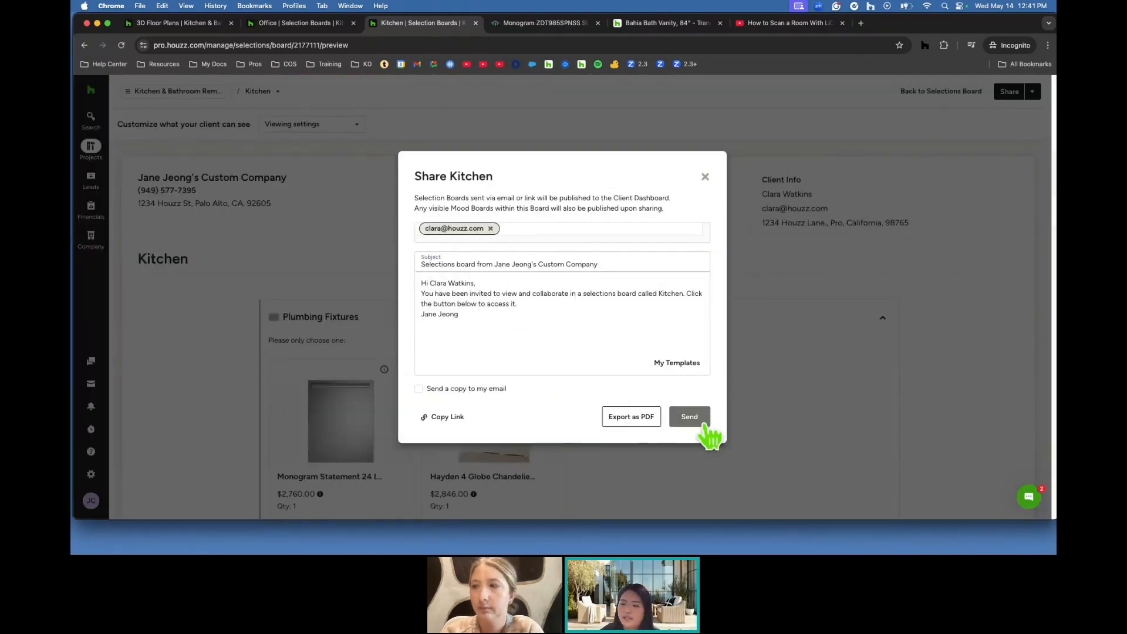
left_click(705, 176)
left_click(910, 92)
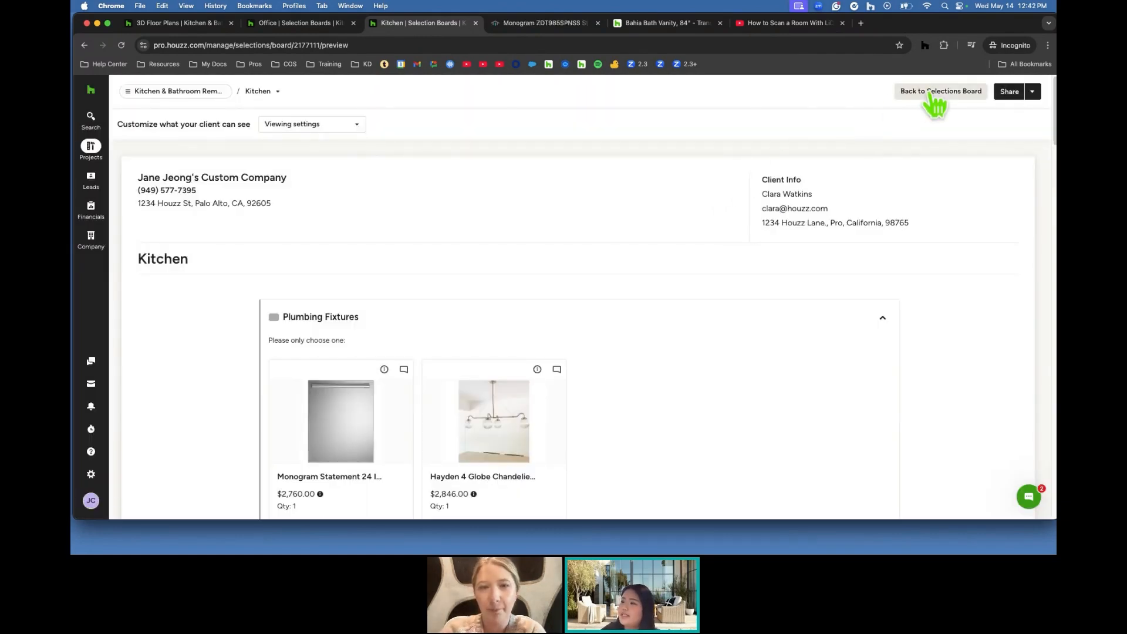
Convert all available Kitchen board items into a proposal, reviewing the Breakfast Nook and Office items without selecting them.
scroll(911, 216, "down", 7)
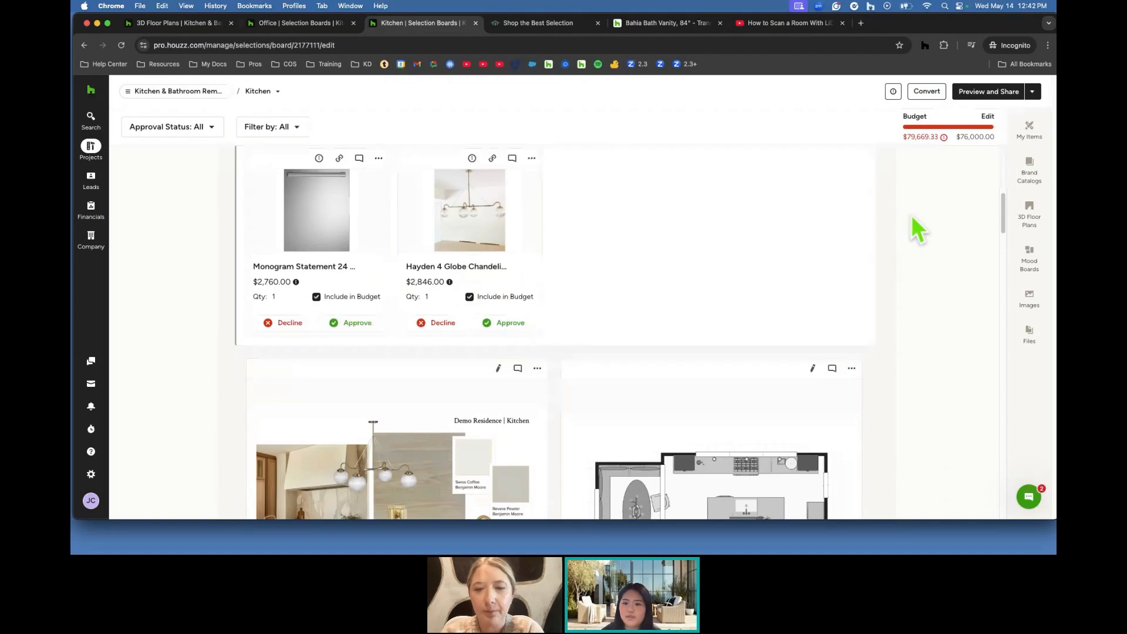
left_click(926, 92)
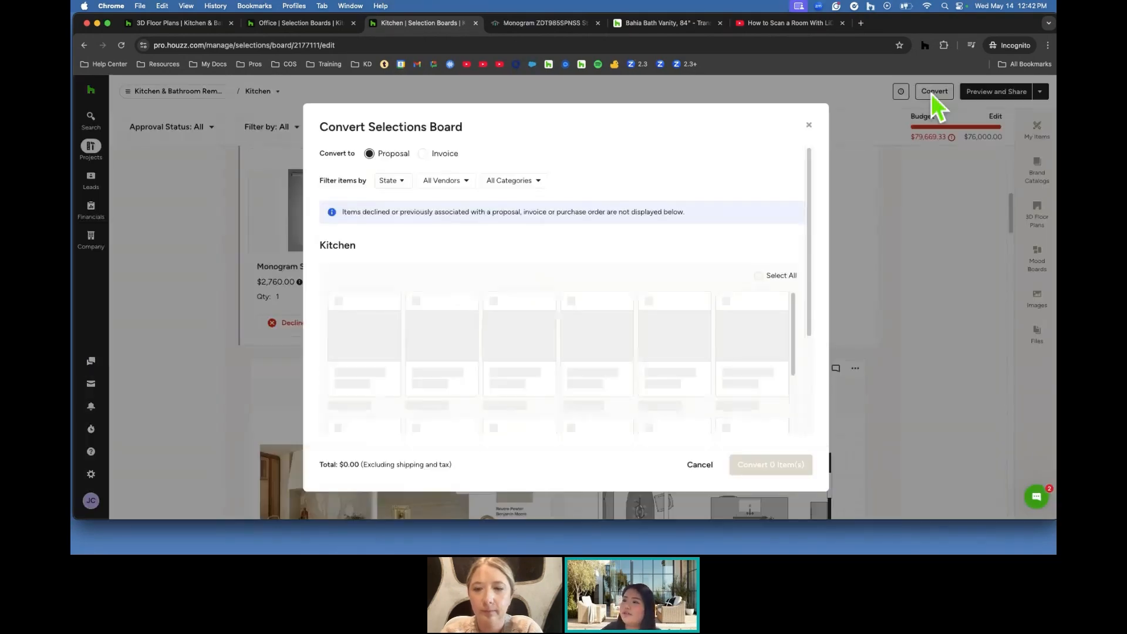
left_click(758, 276)
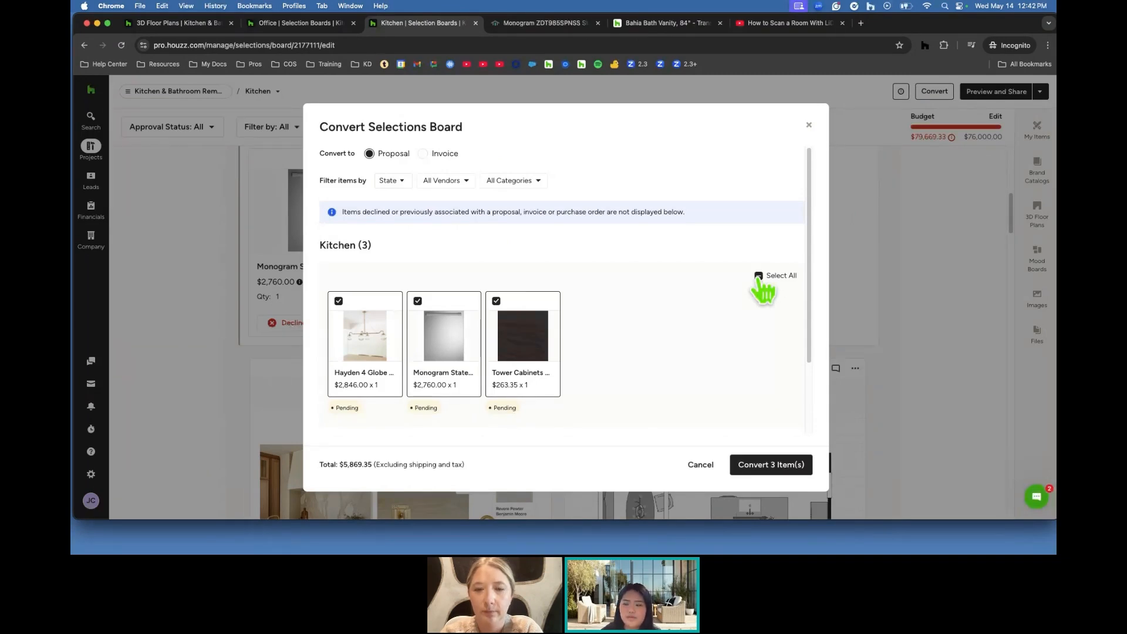
scroll(751, 292, "down", 3)
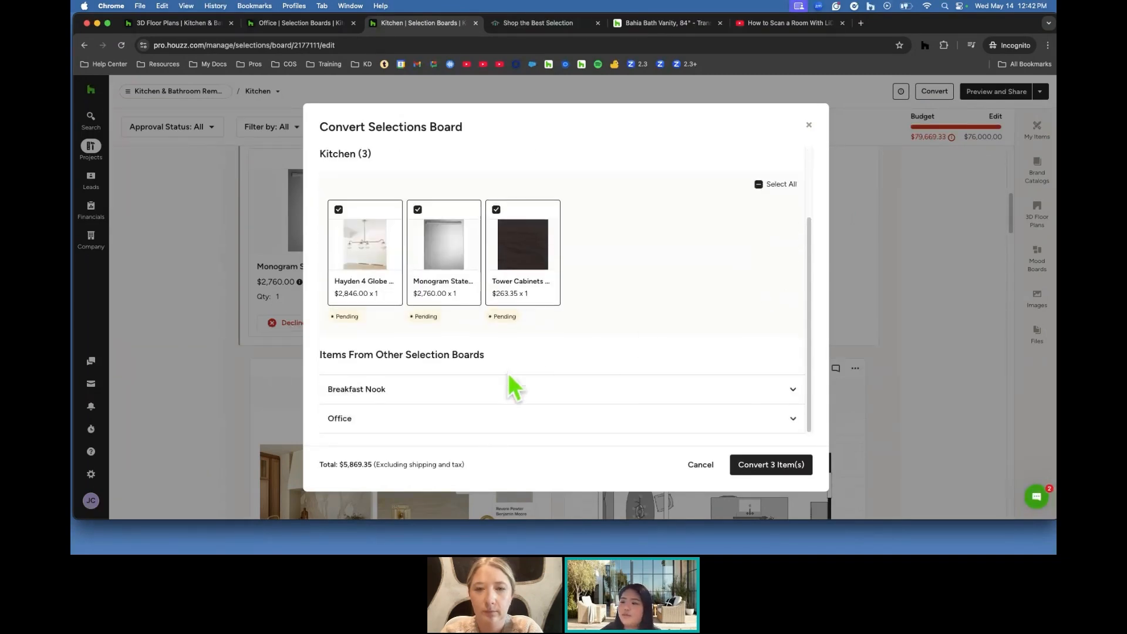
left_click(392, 389)
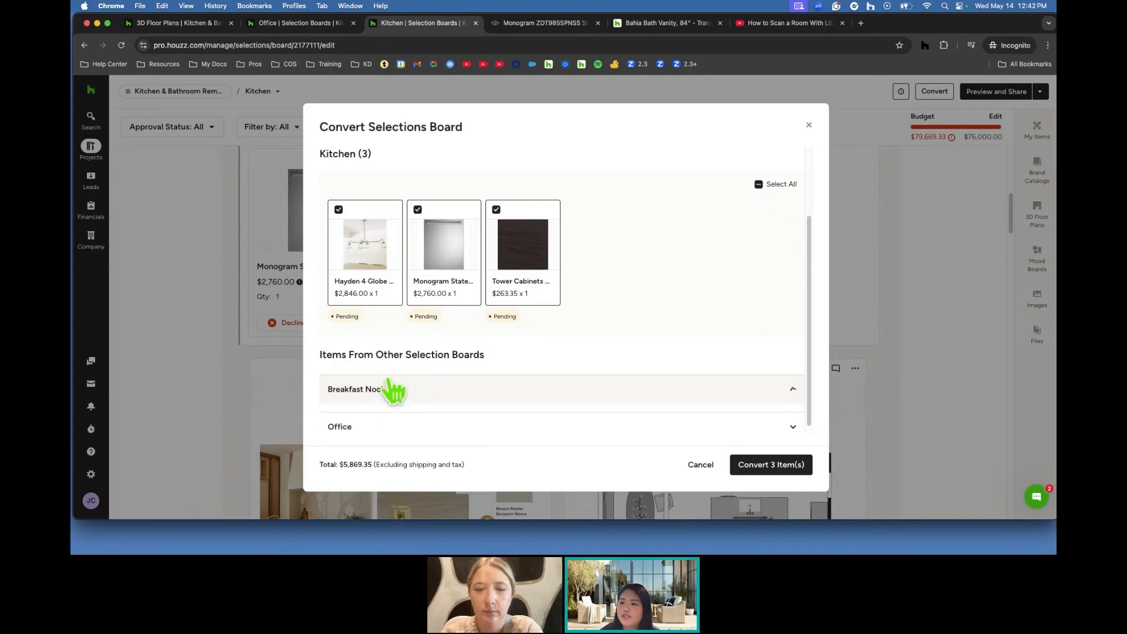
scroll(535, 378, "down", 1)
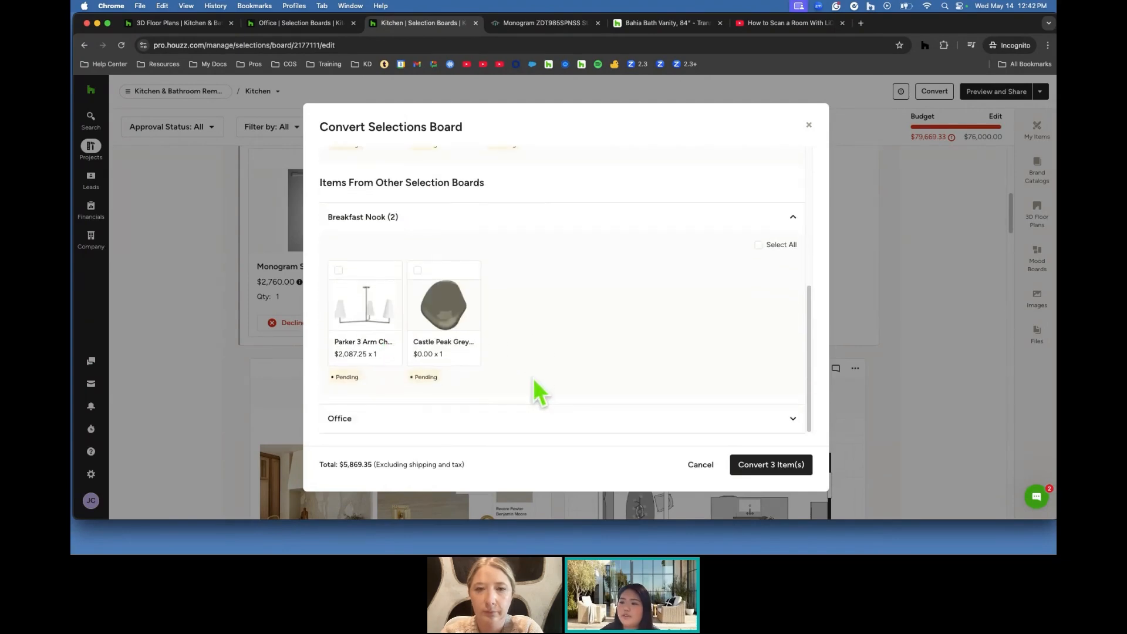
left_click(361, 419)
scroll(390, 397, "down", 2)
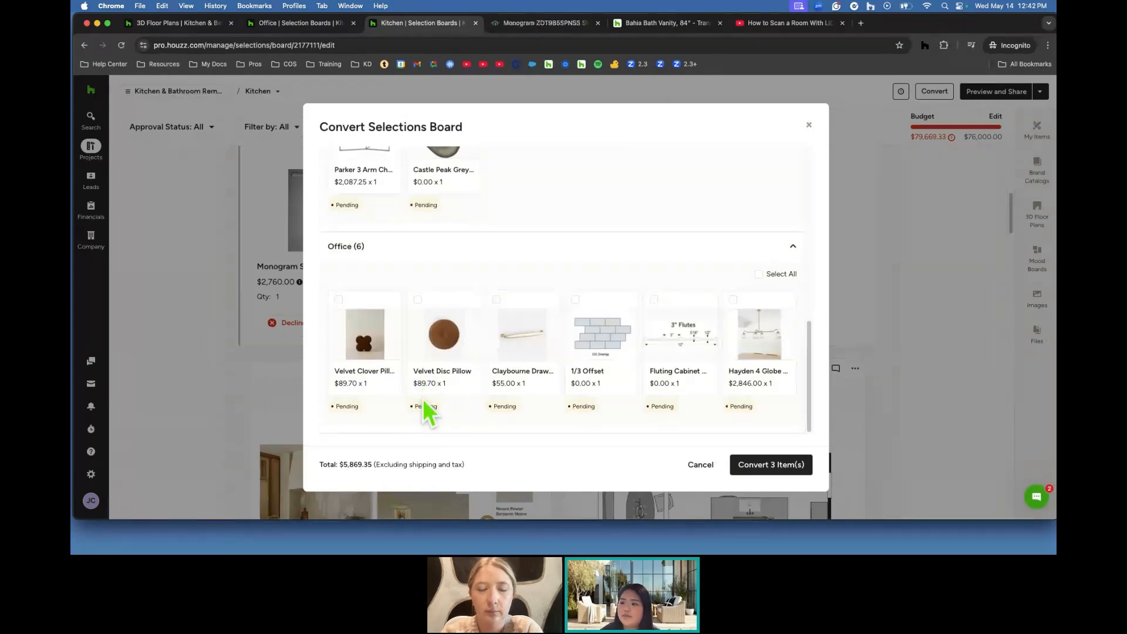
scroll(425, 411, "up", 10)
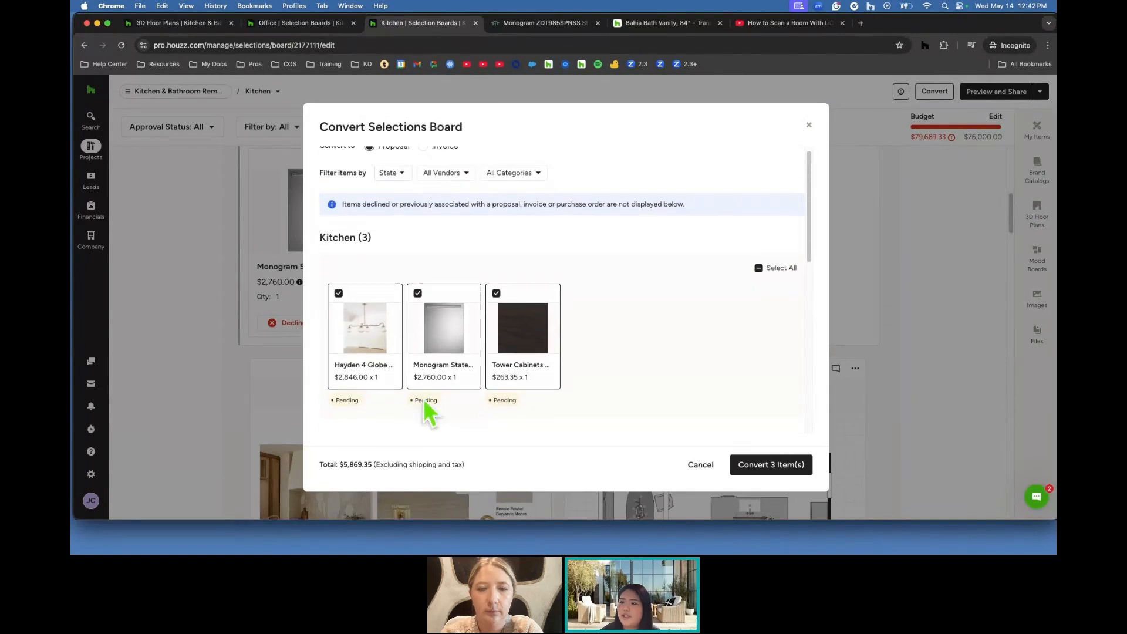
left_click(748, 465)
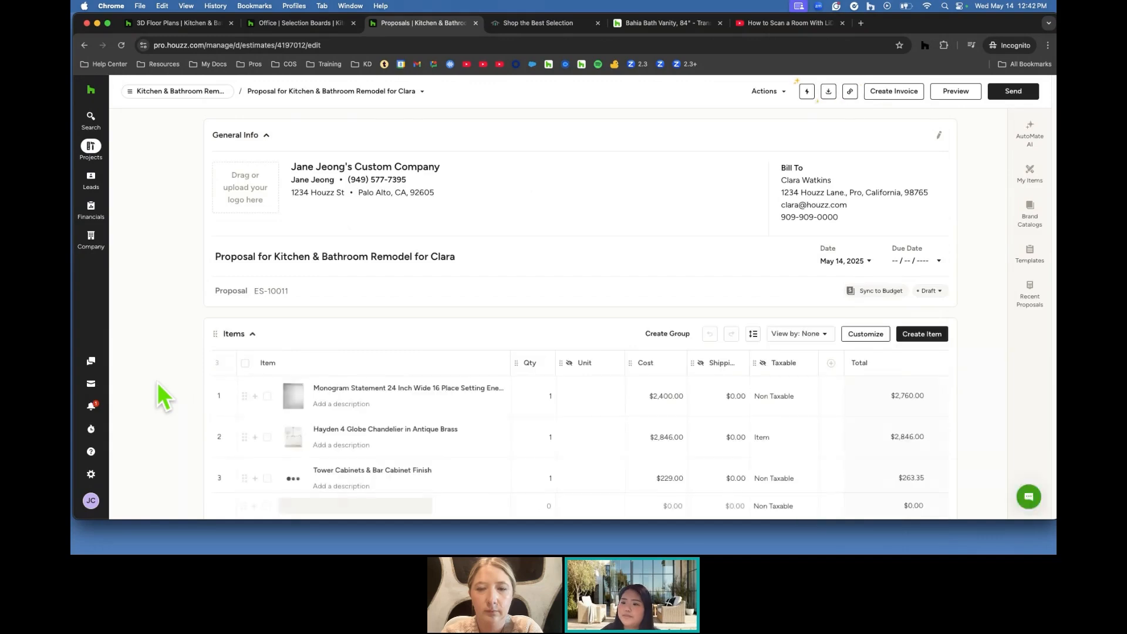
scroll(158, 382, "down", 2)
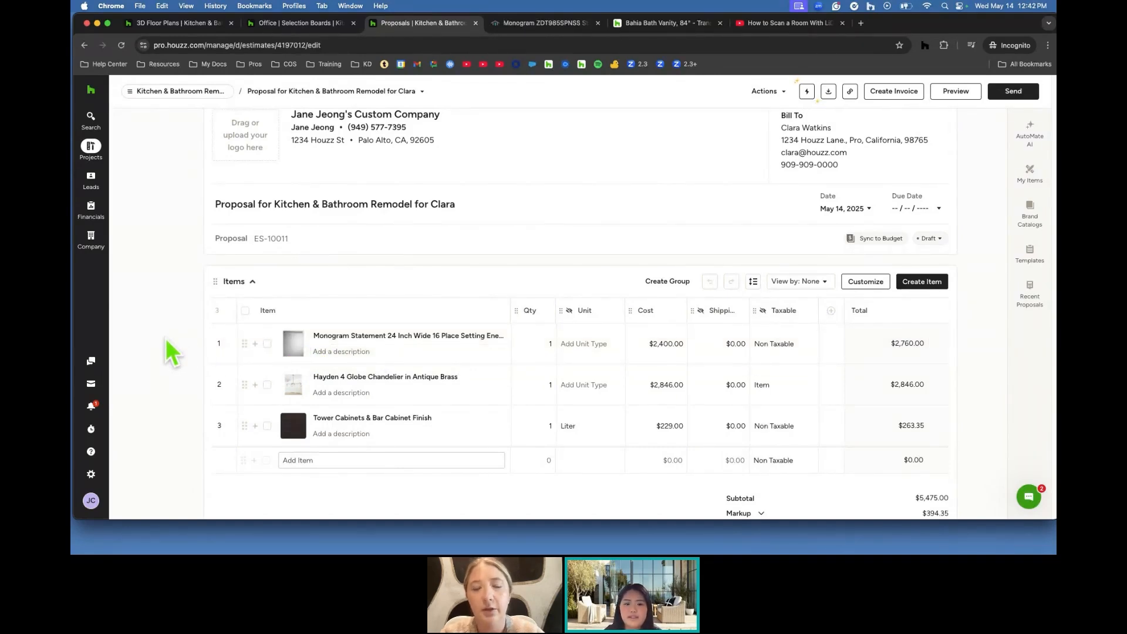
Return to the Kitchen selection board and delete the empty untitled section above Plumbing Fixtures.
left_click(84, 46)
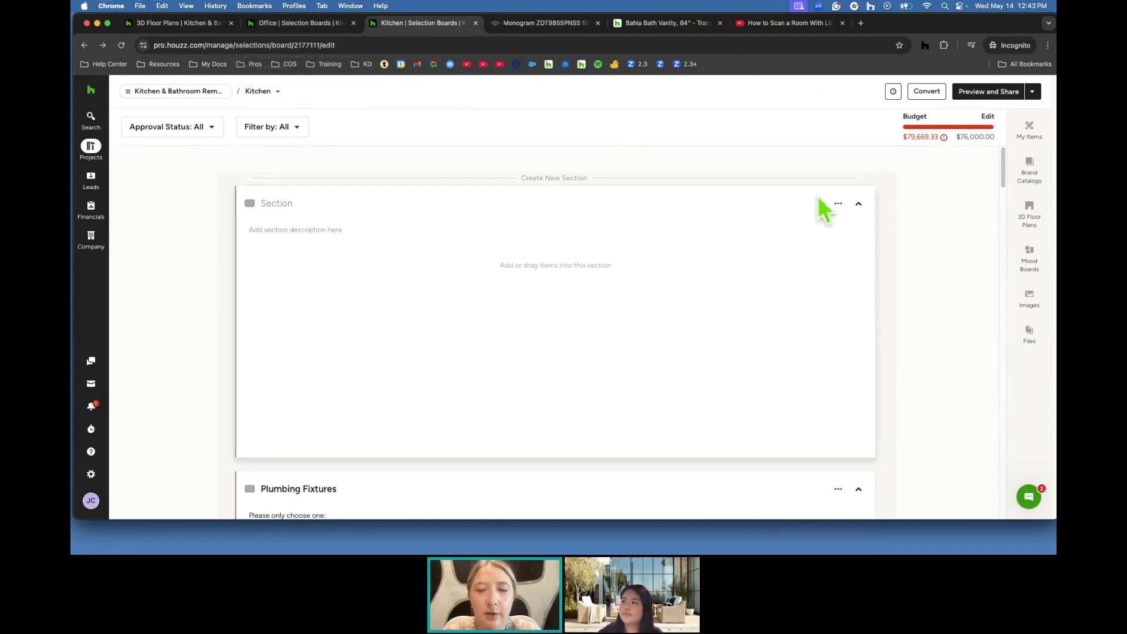
left_click(838, 203)
left_click(905, 332)
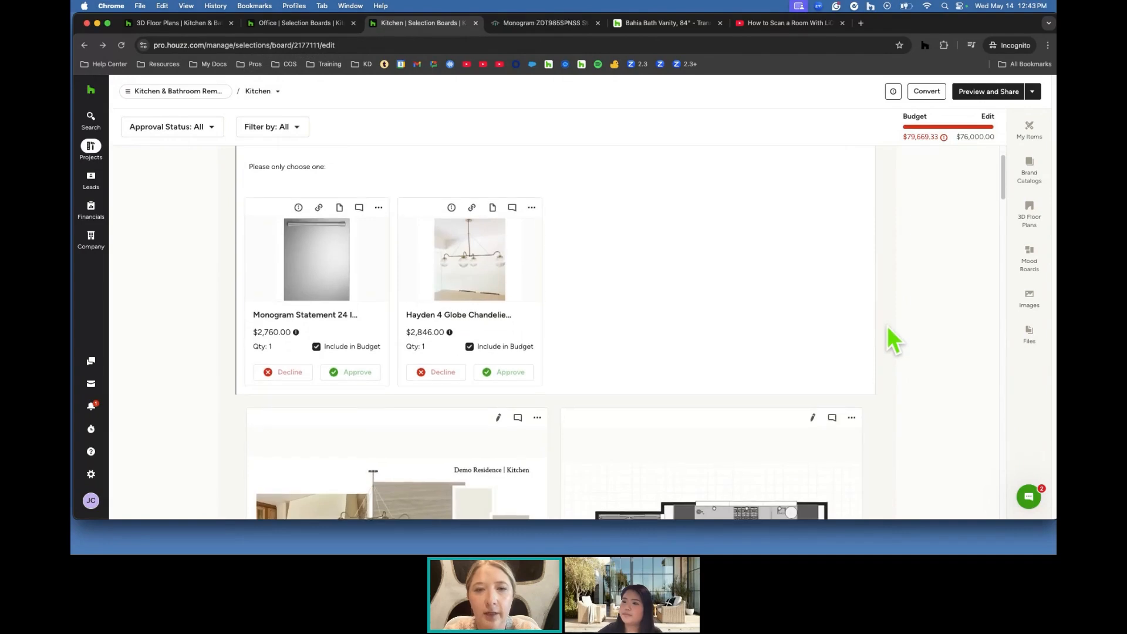
Open the project's selection boards overview and create a new board with the room name Plumbing.
mouse_move(132, 94)
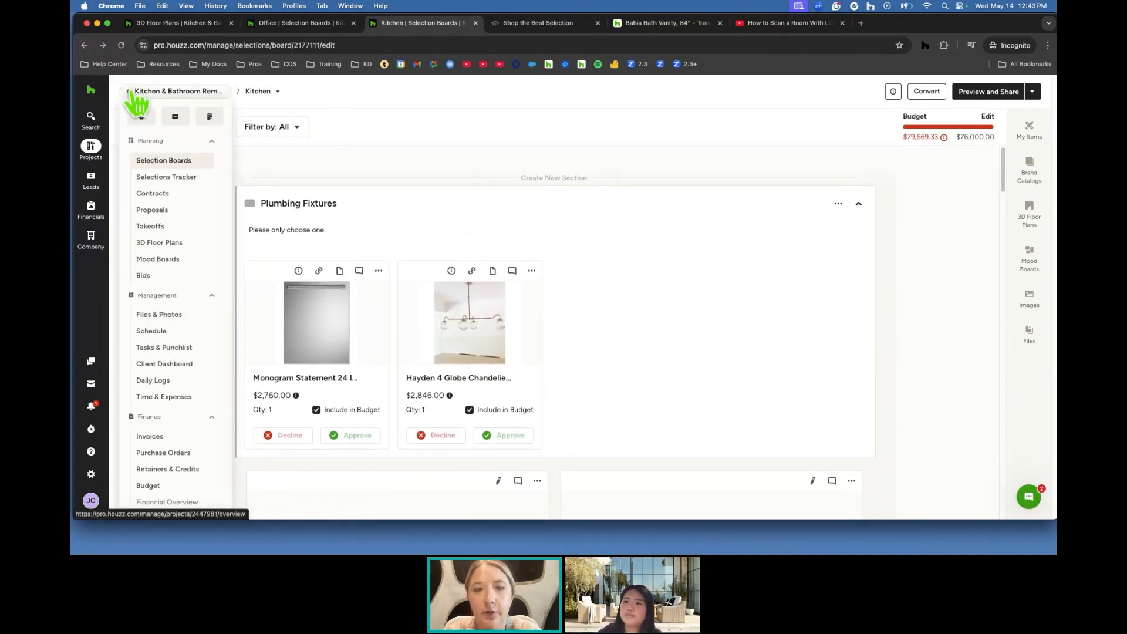
left_click(282, 24)
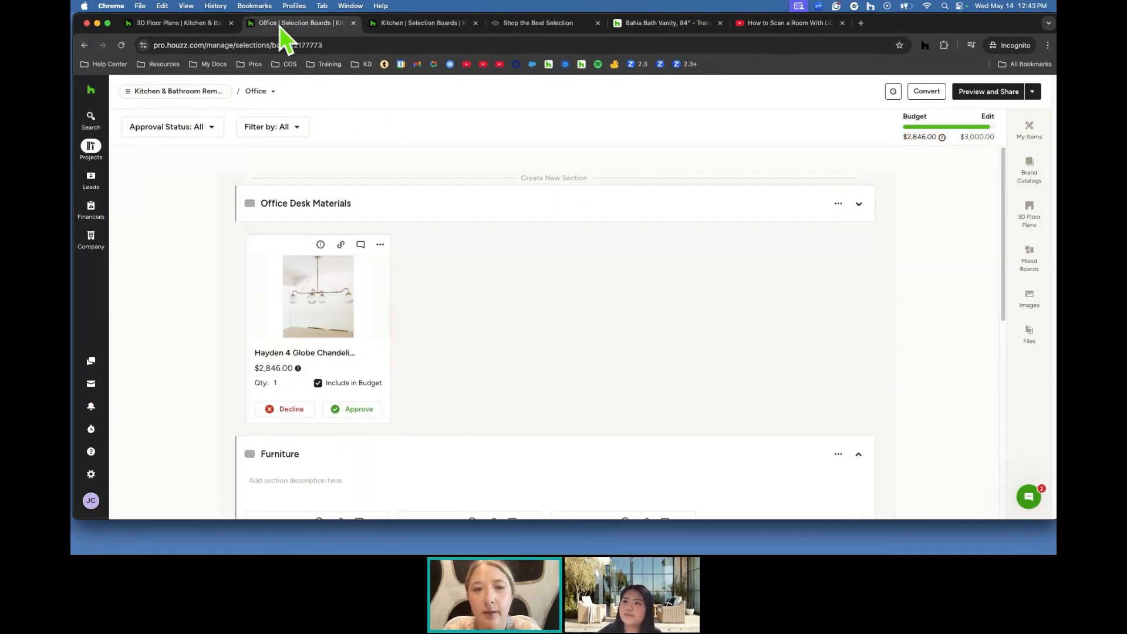
mouse_move(170, 95)
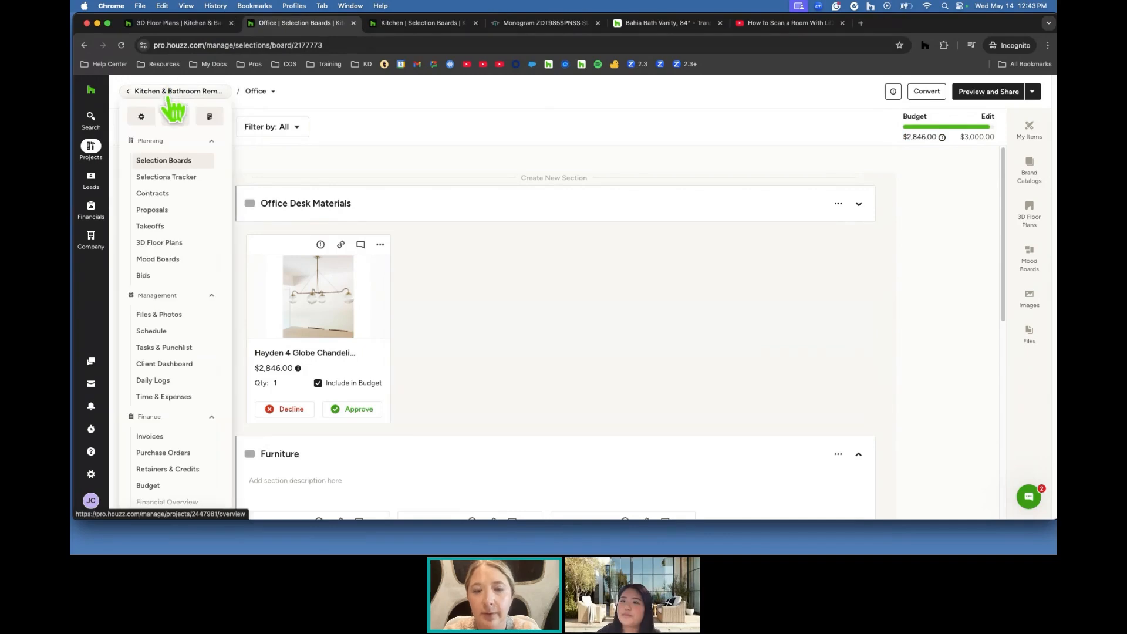
left_click(170, 164)
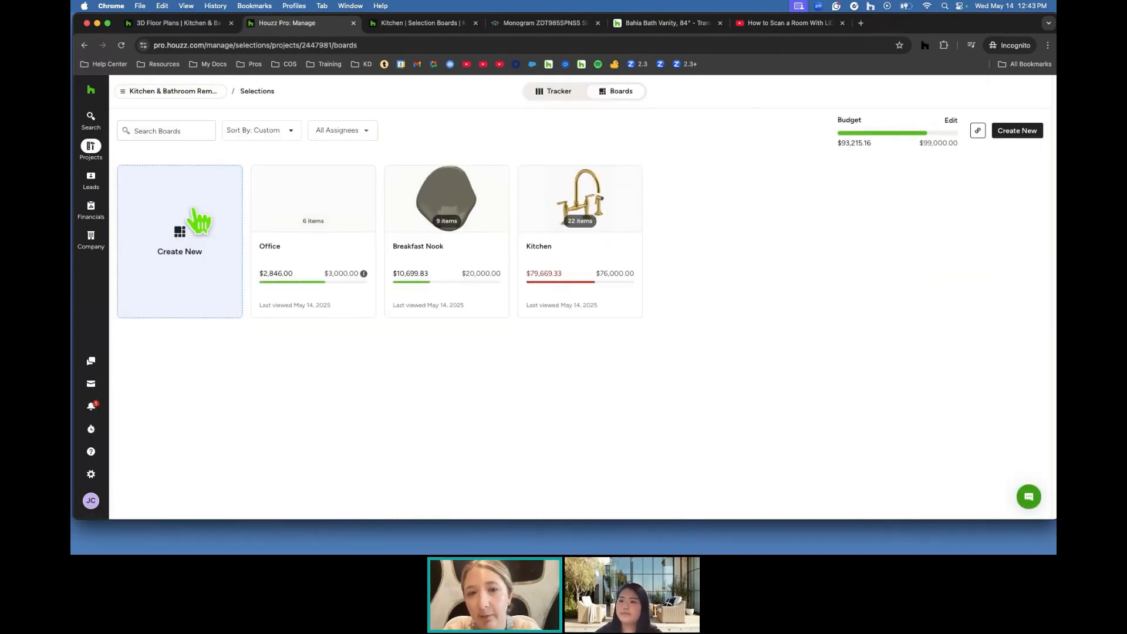
left_click(195, 220)
left_click(492, 272)
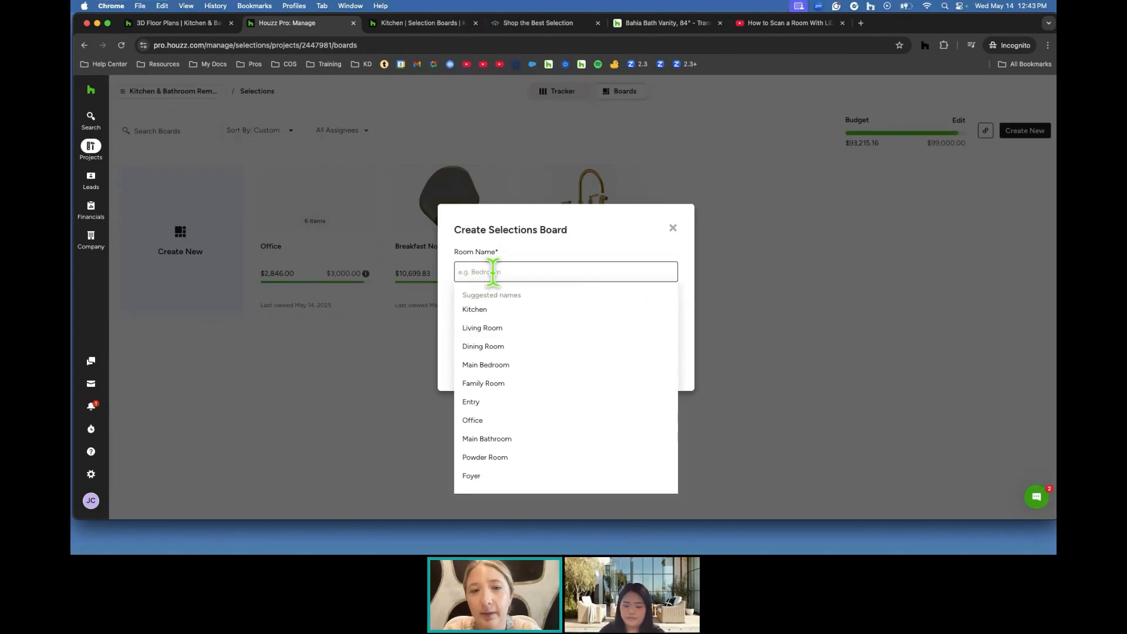
type("Plumbing")
left_click(660, 363)
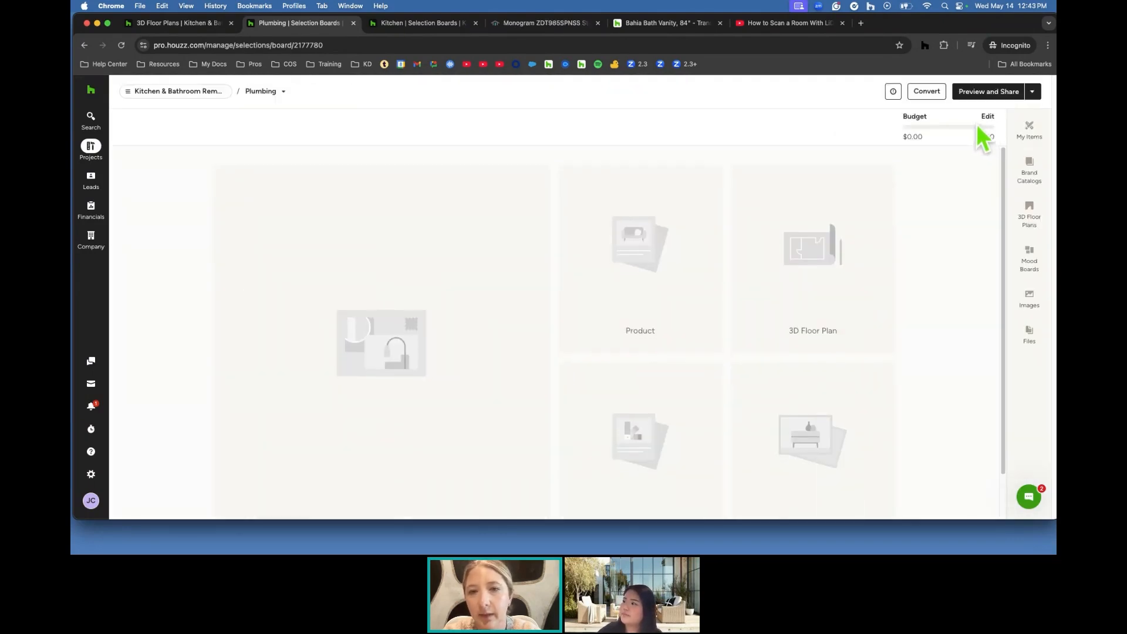
Set the Plumbing board's budget to $15,000 with shipping cost and tax included in the total.
left_click(988, 117)
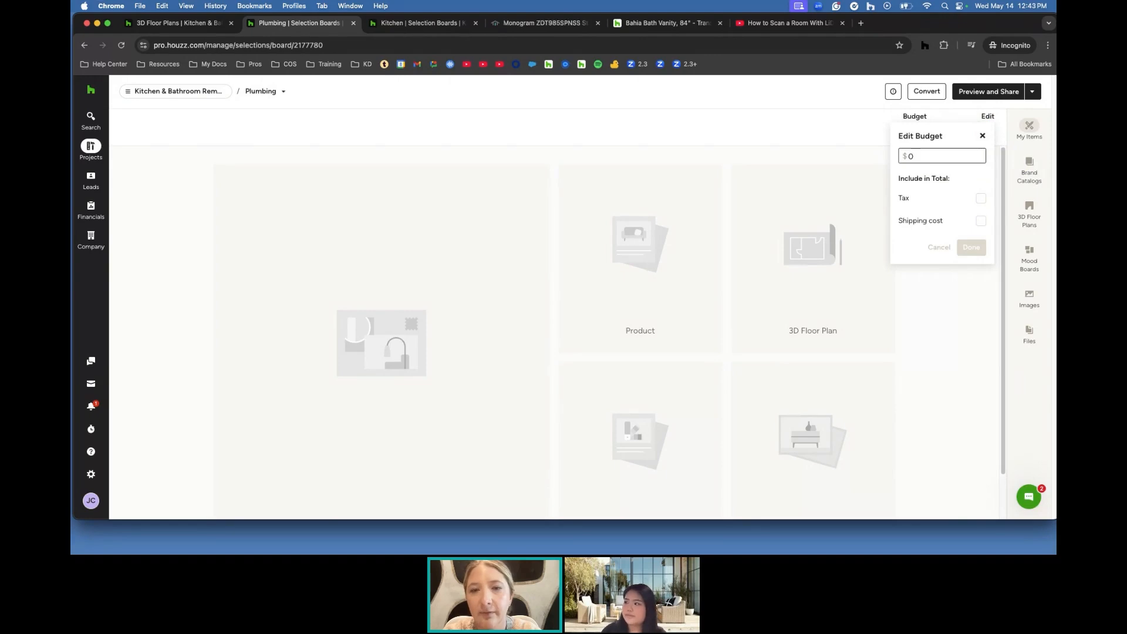
type("15000")
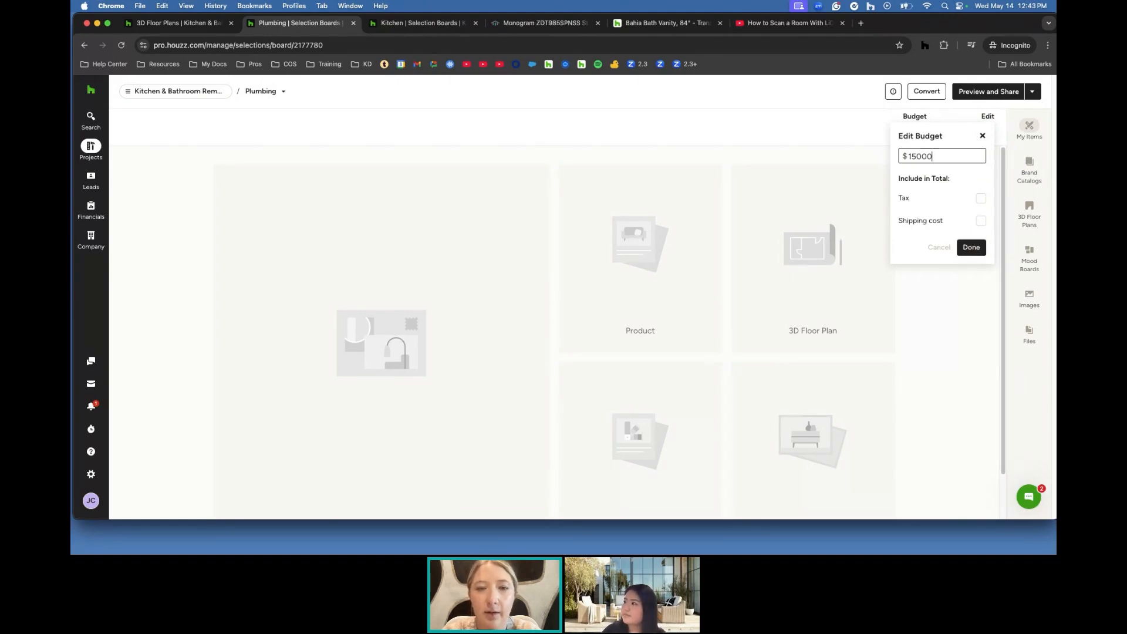
left_click(981, 222)
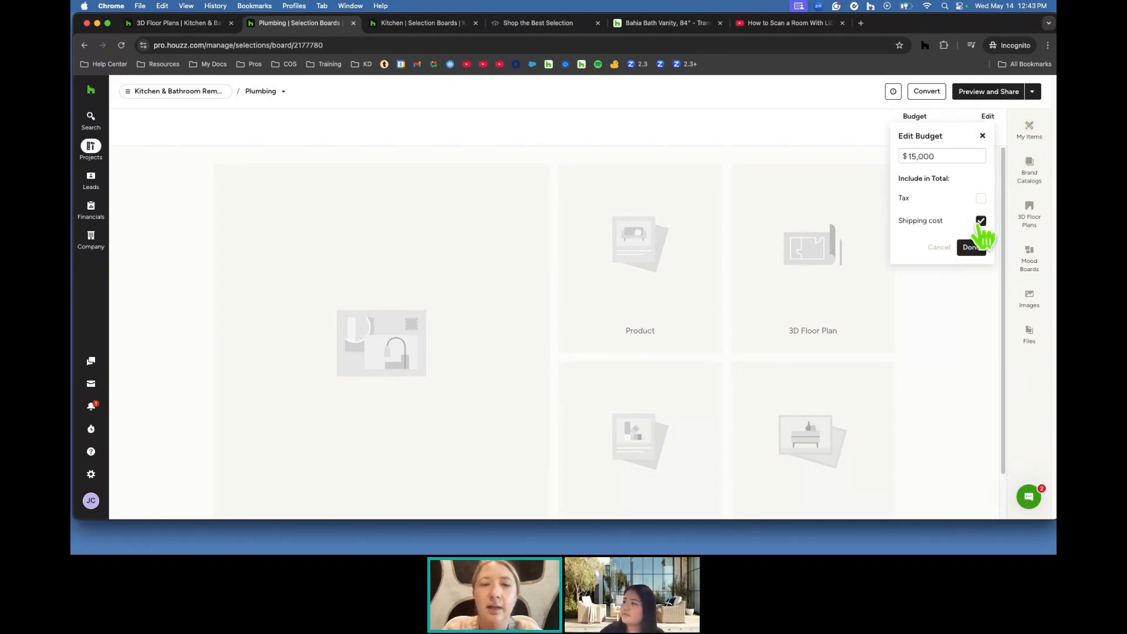
left_click(981, 198)
left_click(971, 247)
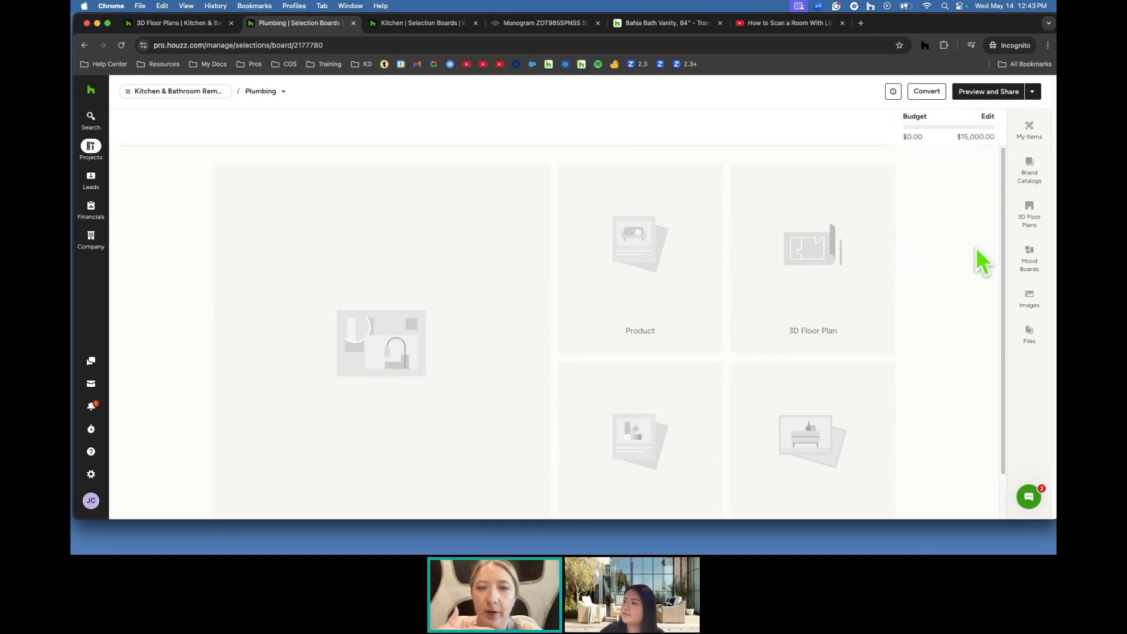
Add the S-Biner Dual Carabiner Stainless Steel #2 in Black from The Home Depot's Hardware catalog, under Chains & Ropes, Carabiners.
left_click(1029, 128)
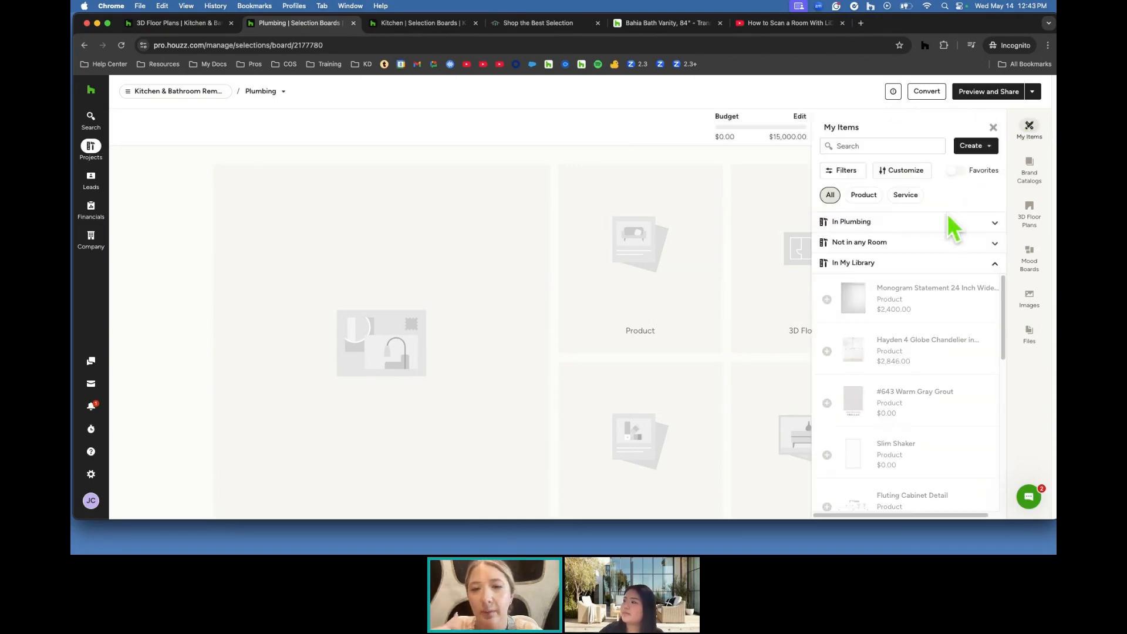
left_click(1029, 170)
left_click(922, 148)
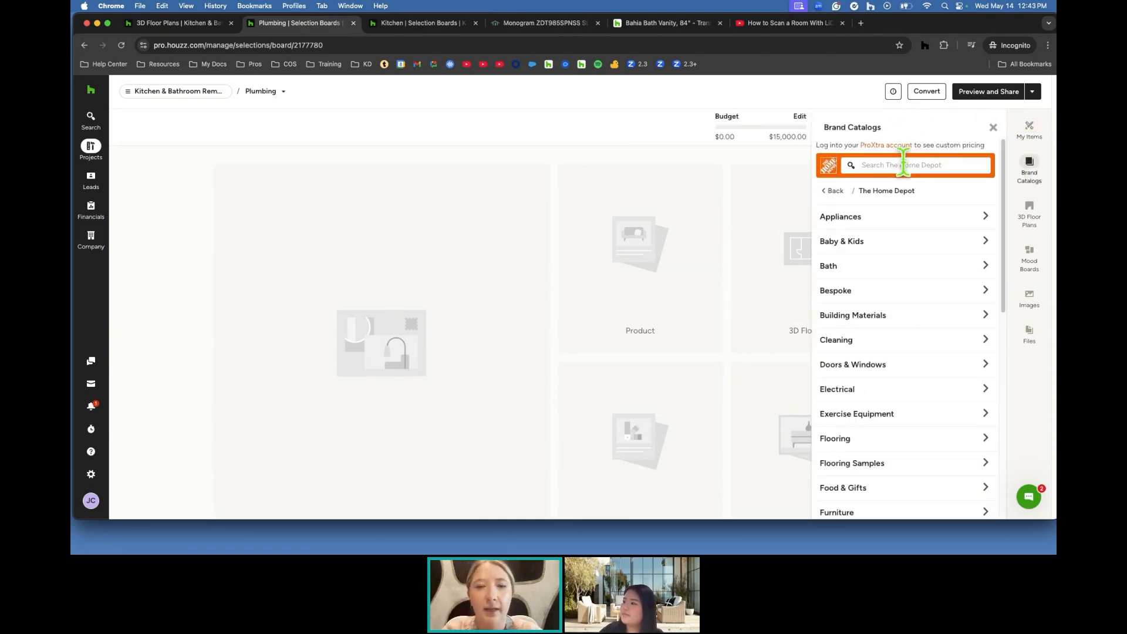
scroll(949, 247, "down", 5)
scroll(949, 248, "down", 5)
scroll(940, 241, "down", 2)
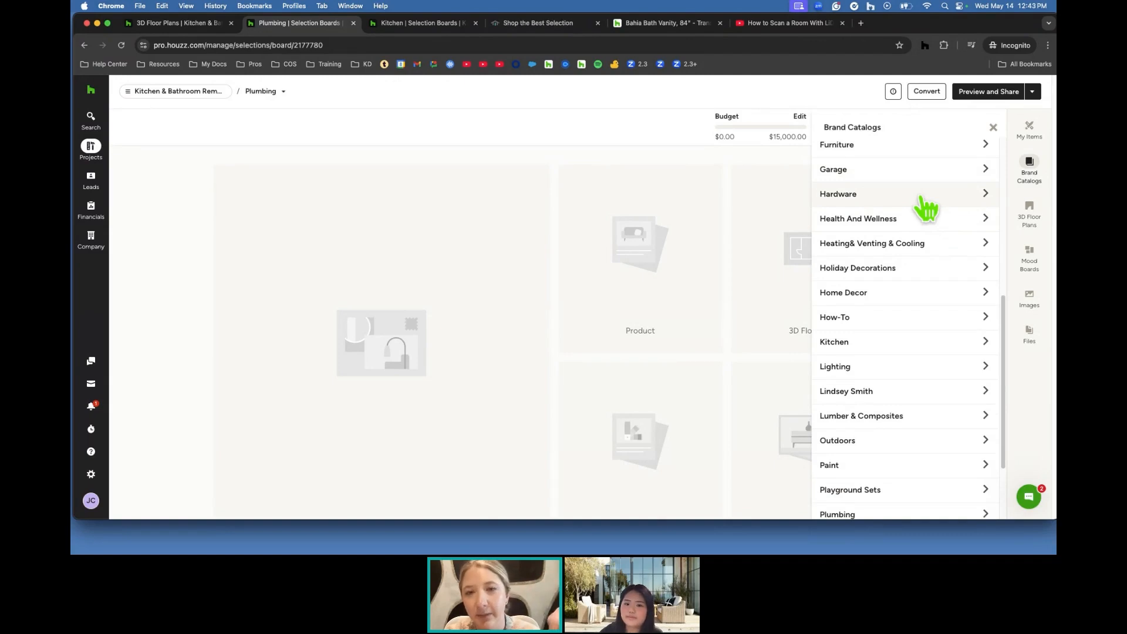
left_click(921, 198)
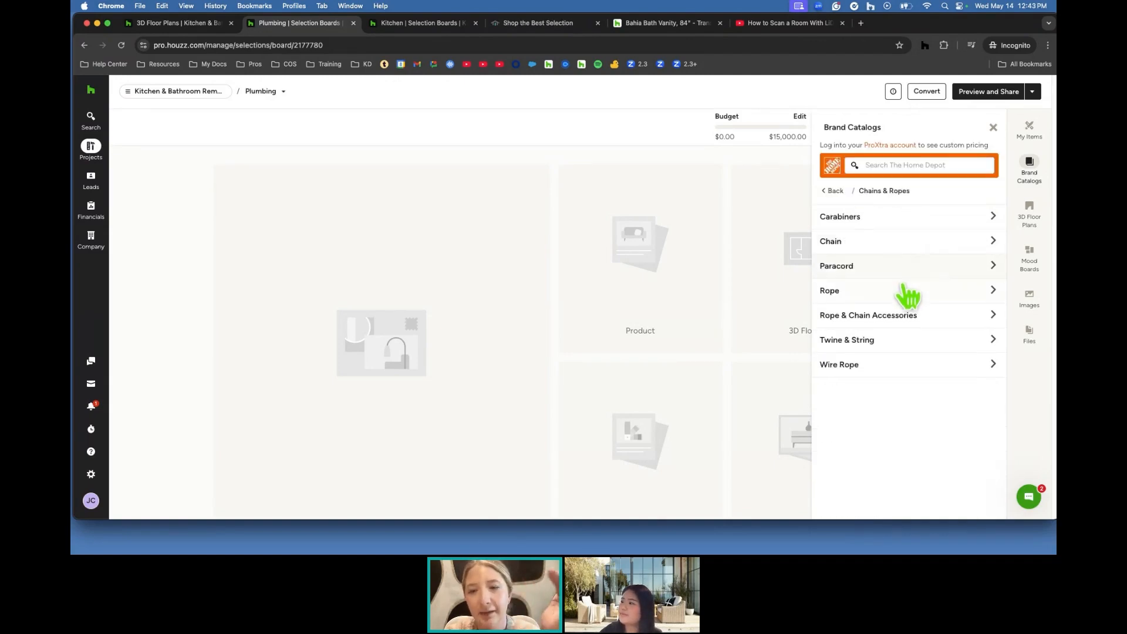
left_click(924, 217)
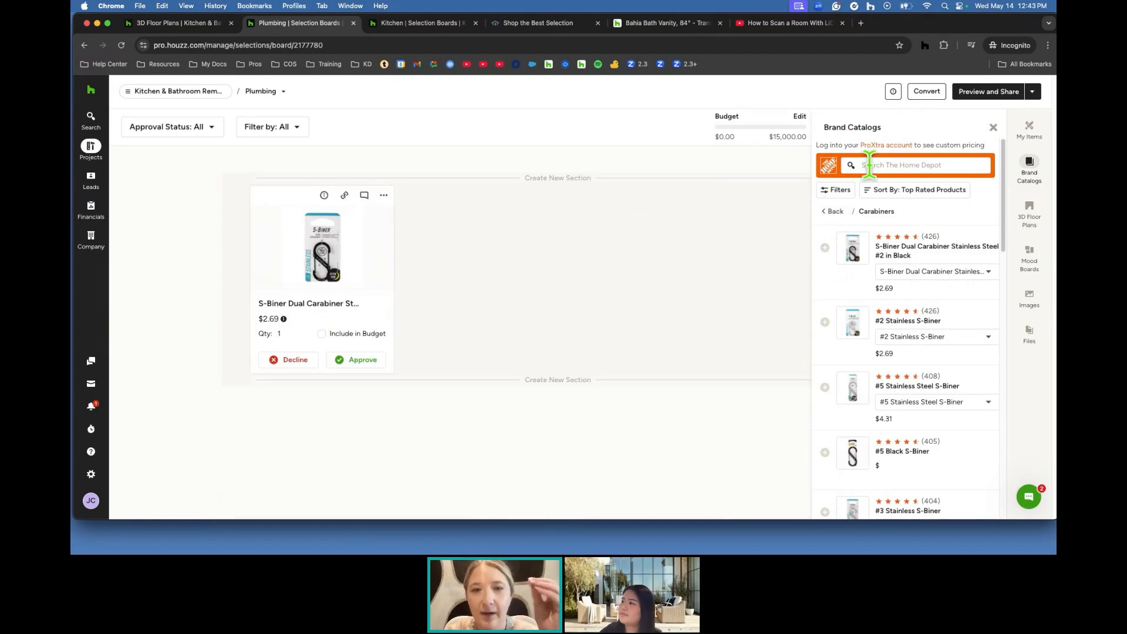
Search The Home Depot catalog for "plumbing" and add the EZ Change Plumbing Wrench, Pro Plumbing Tool Set and One Stop Wrench.
left_click(873, 167)
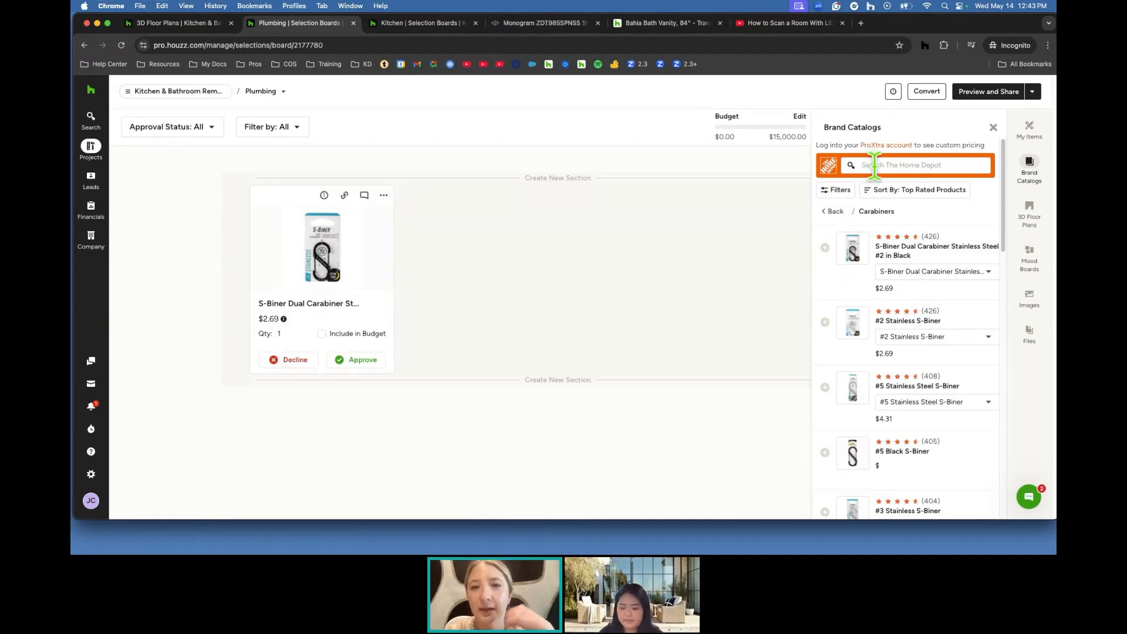
type("plumbing")
key("Return")
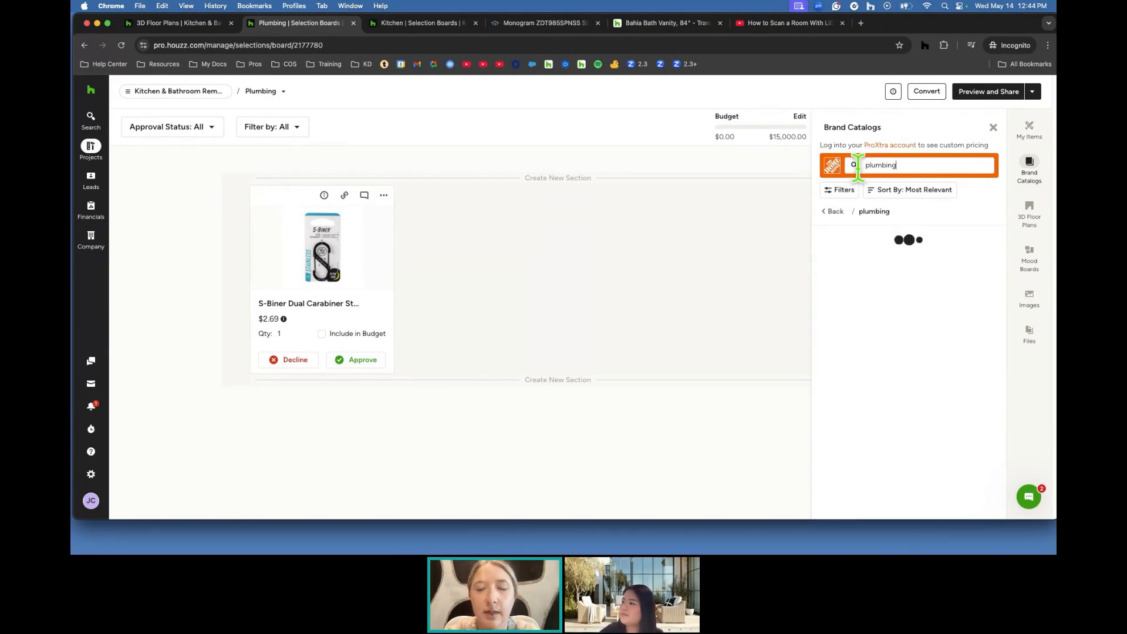
left_click(825, 247)
left_click(825, 307)
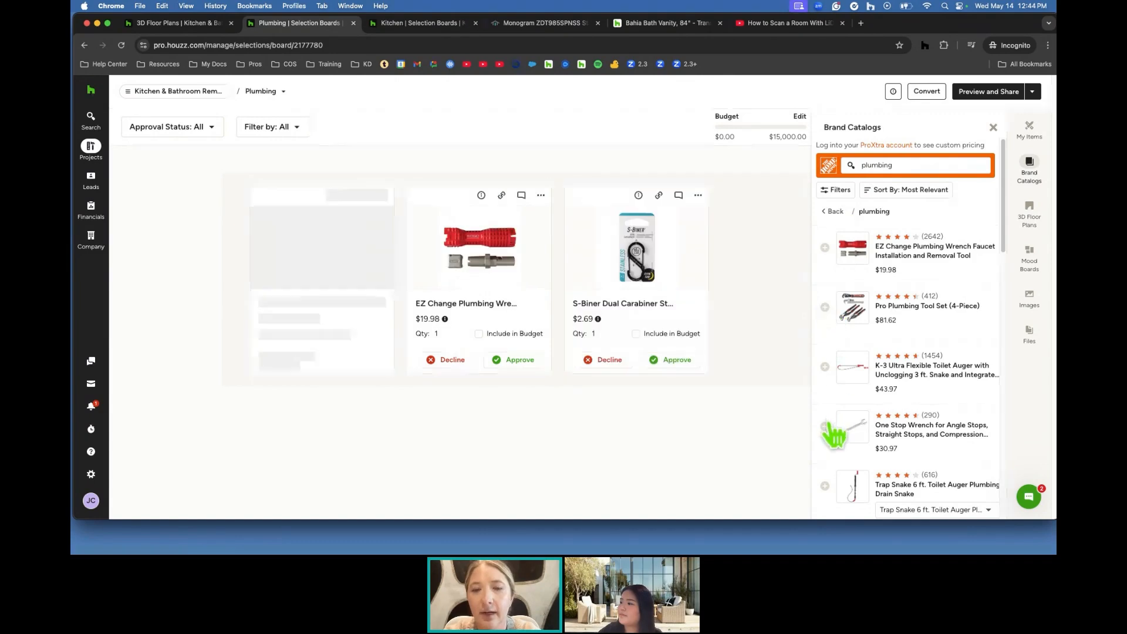
left_click(824, 425)
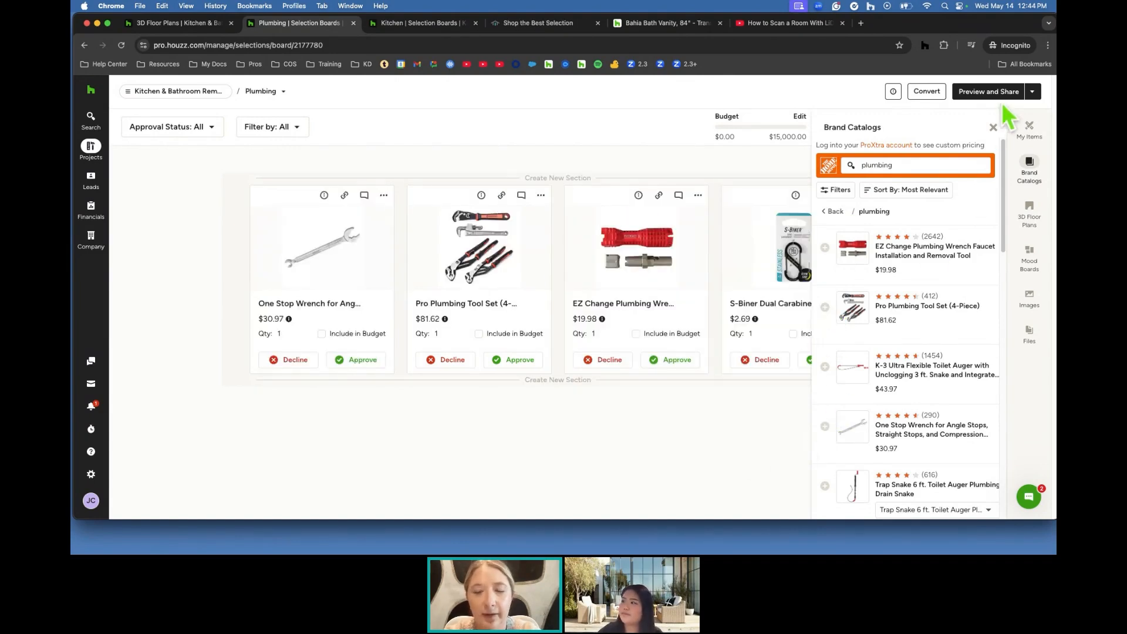
Show My Items beside the Plumbing board and open the company library's My Items page in a separate browser tab.
left_click(994, 127)
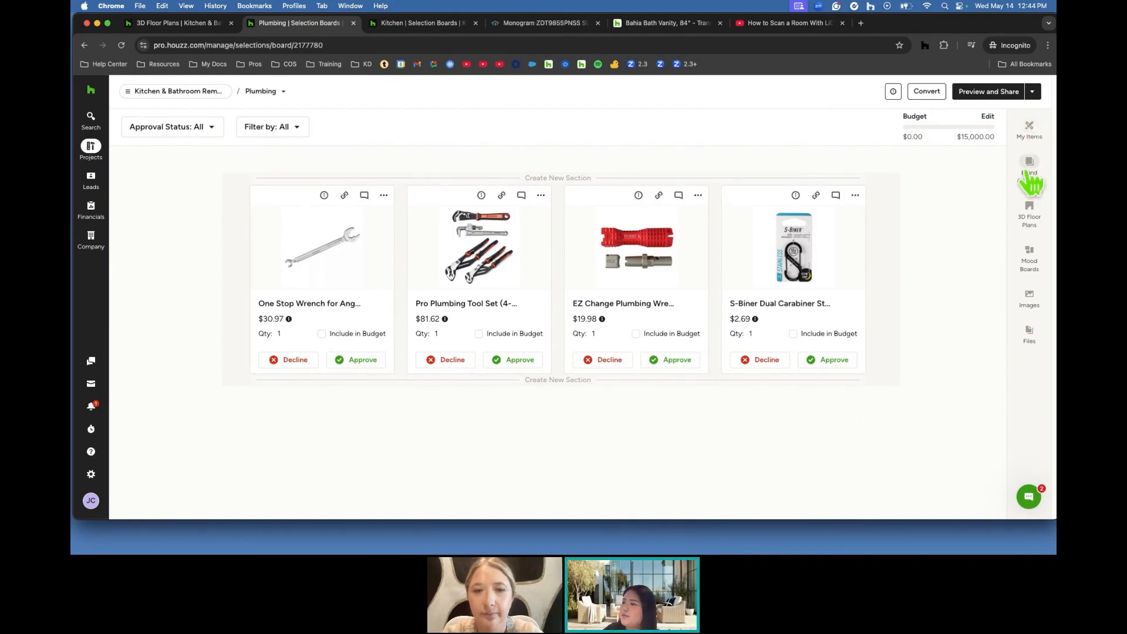
left_click(1029, 130)
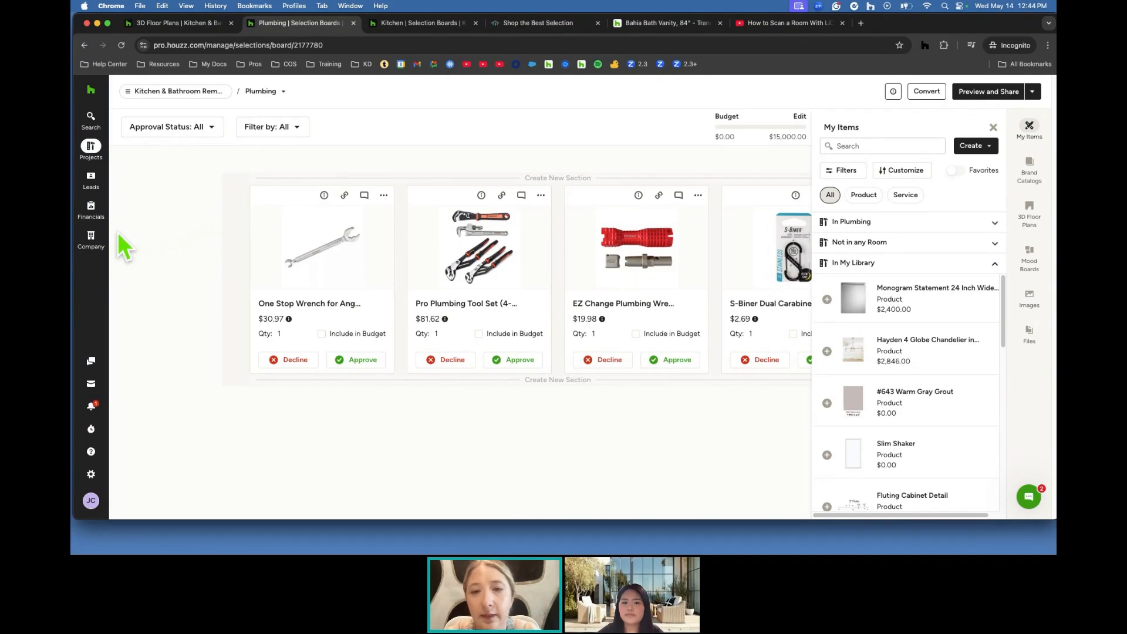
left_click(91, 237)
right_click(174, 185)
left_click(211, 187)
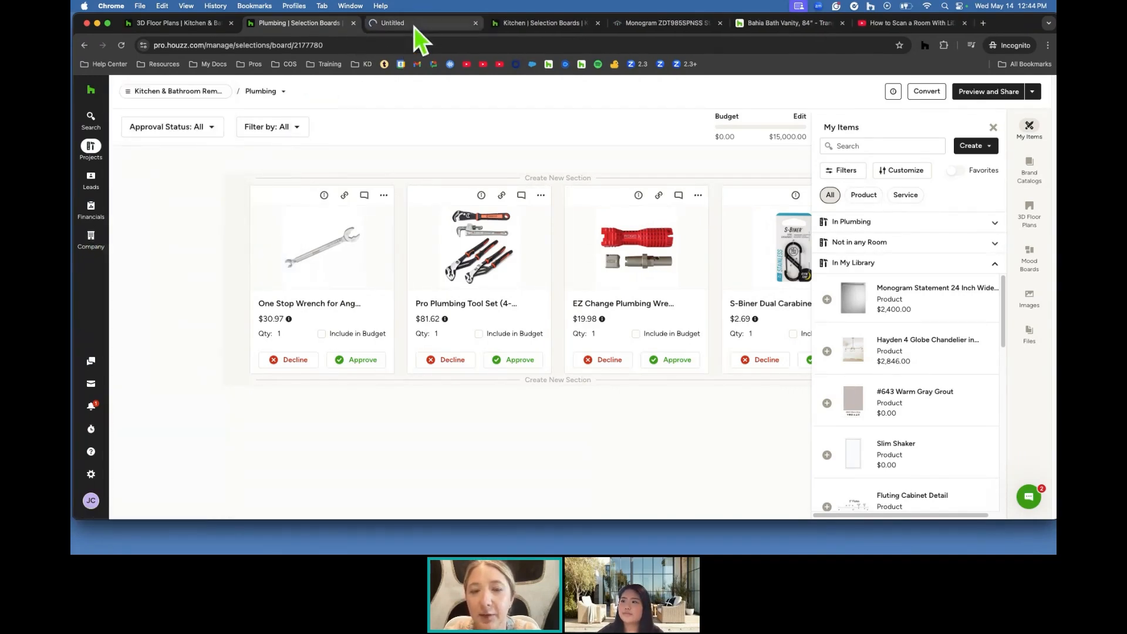
left_click(405, 23)
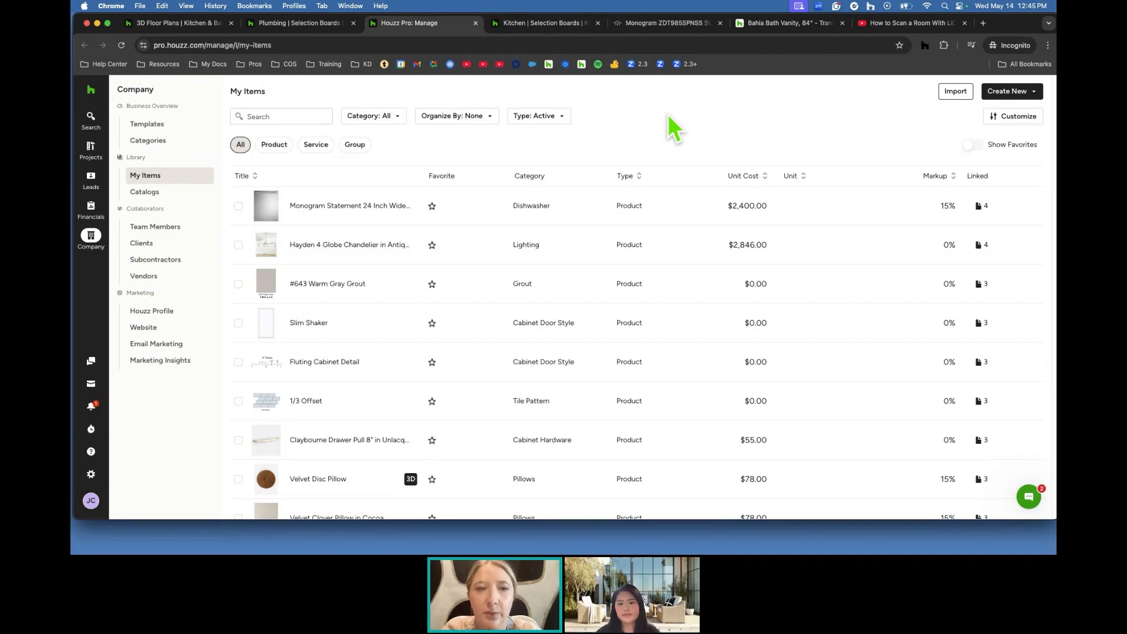
Return to the project's selection boards and open the Kitchen board at its mood board and floor plan.
left_click(320, 23)
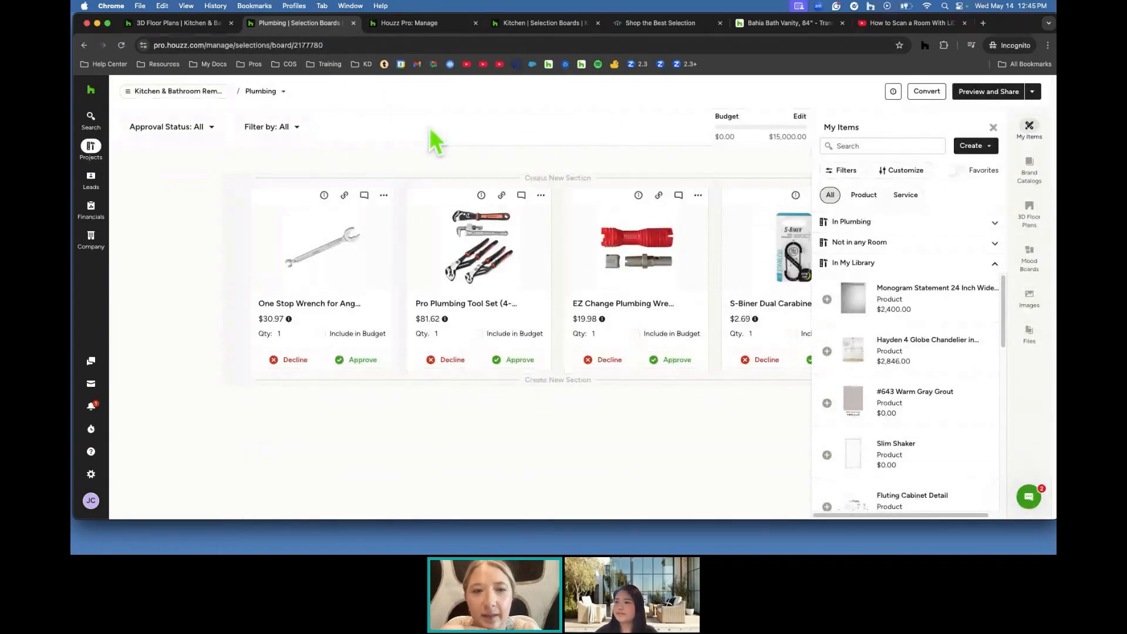
mouse_move(91, 148)
left_click(147, 146)
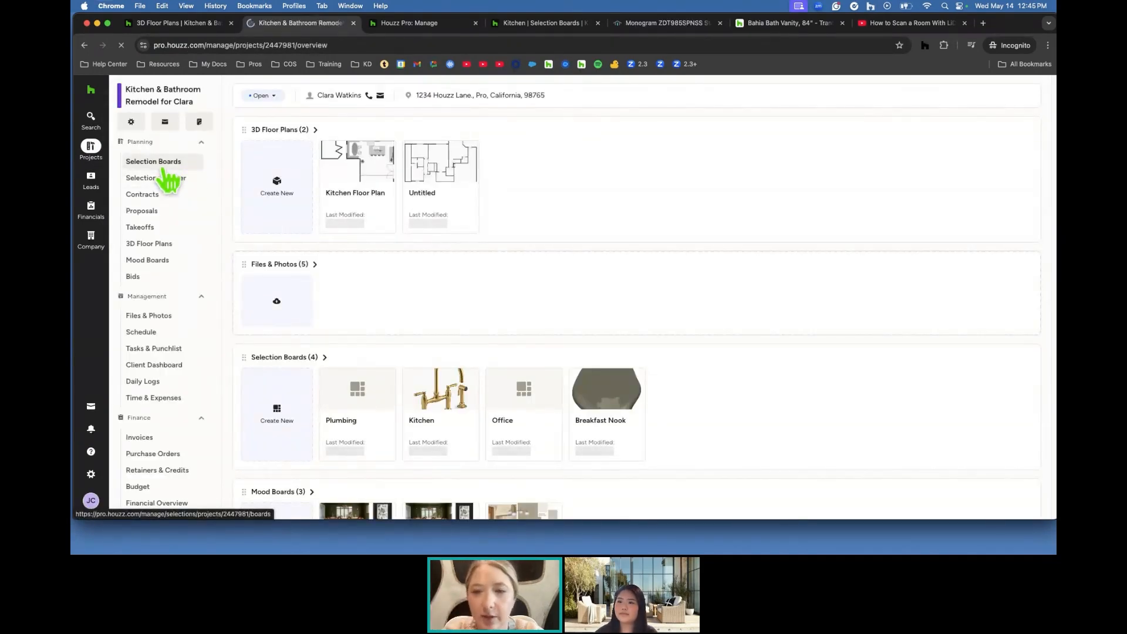
left_click(166, 169)
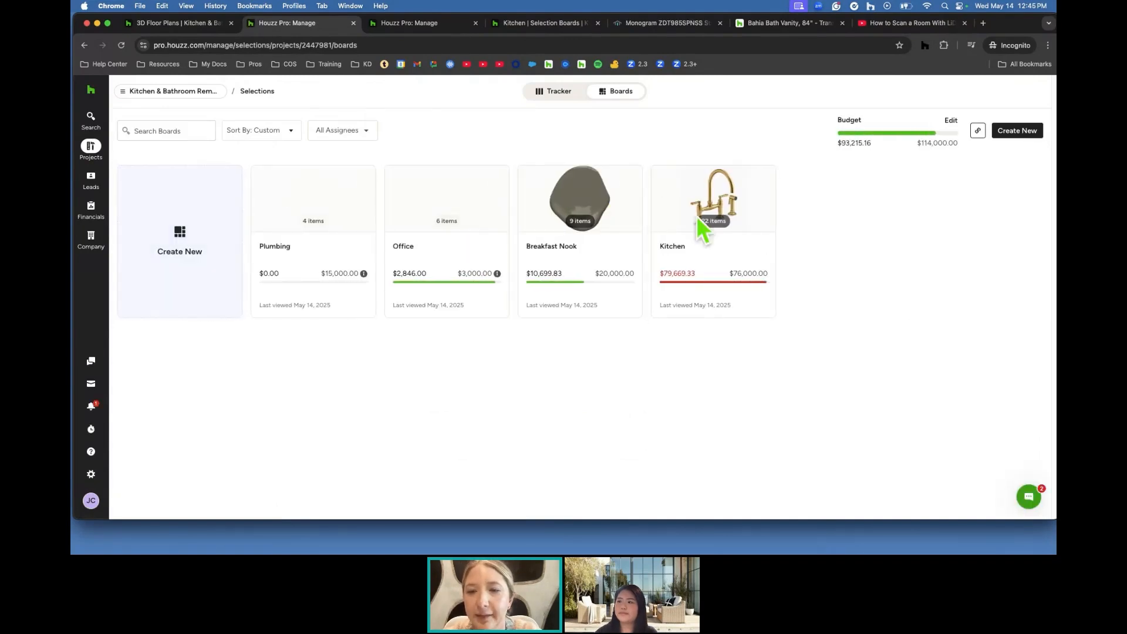
left_click(706, 205)
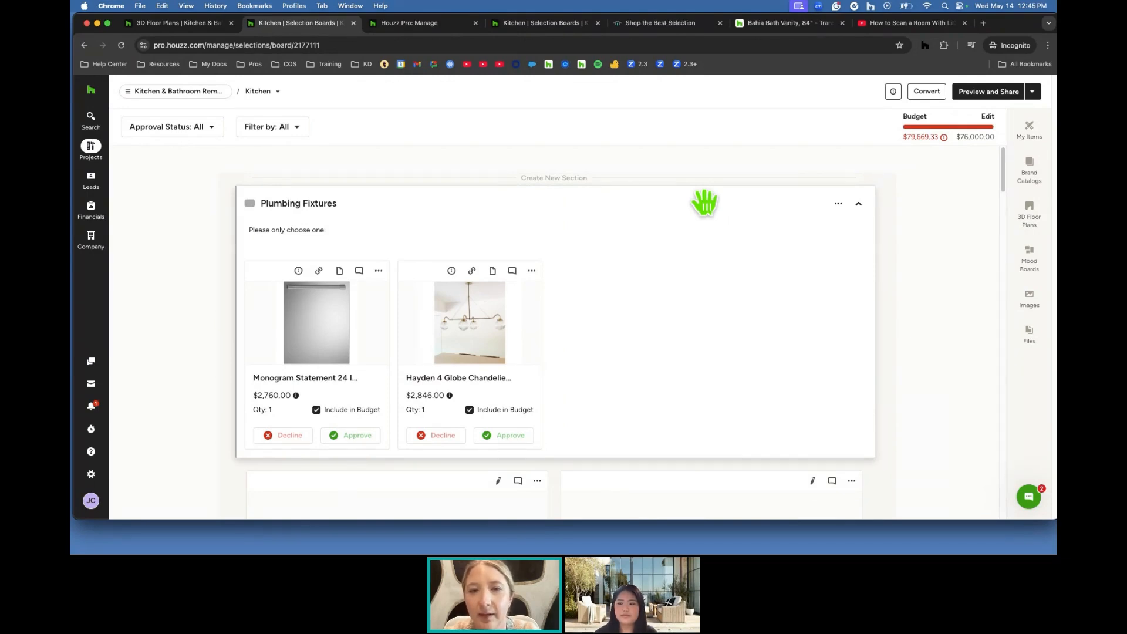
scroll(854, 233, "down", 2)
scroll(857, 228, "down", 3)
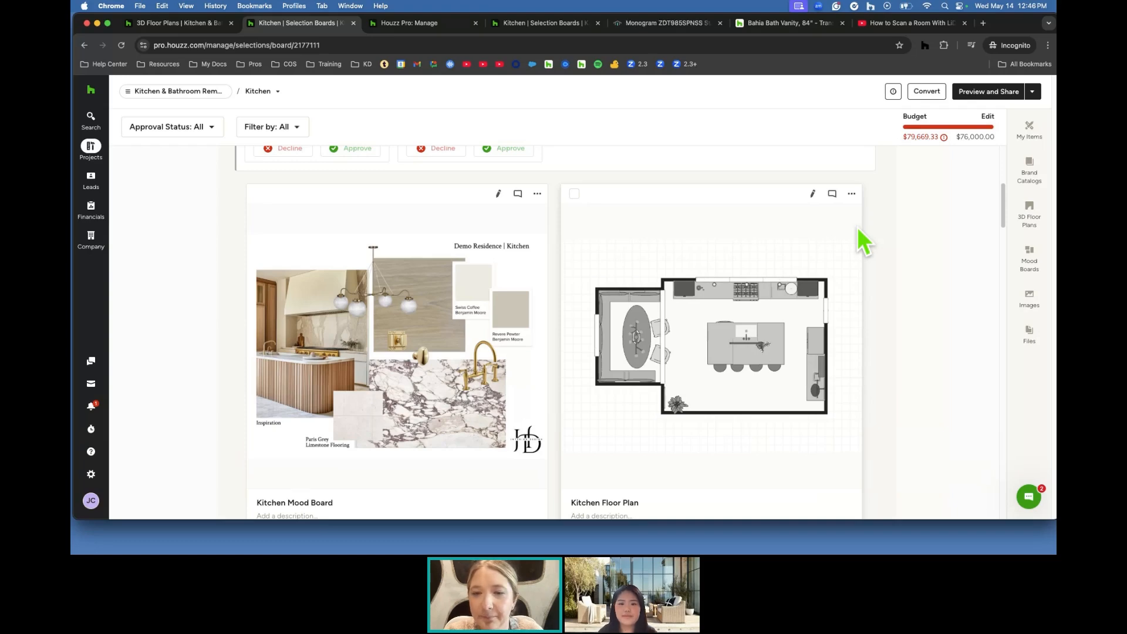
View the form for creating a new item in the company's My Items library and close it without creating anything.
left_click(410, 23)
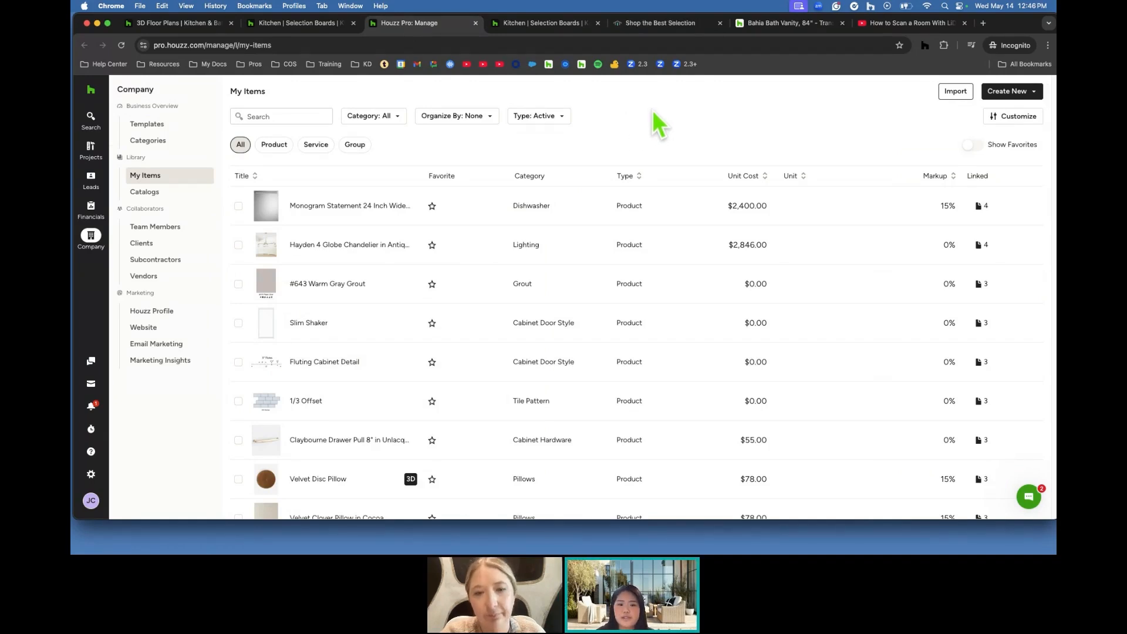
left_click(1008, 91)
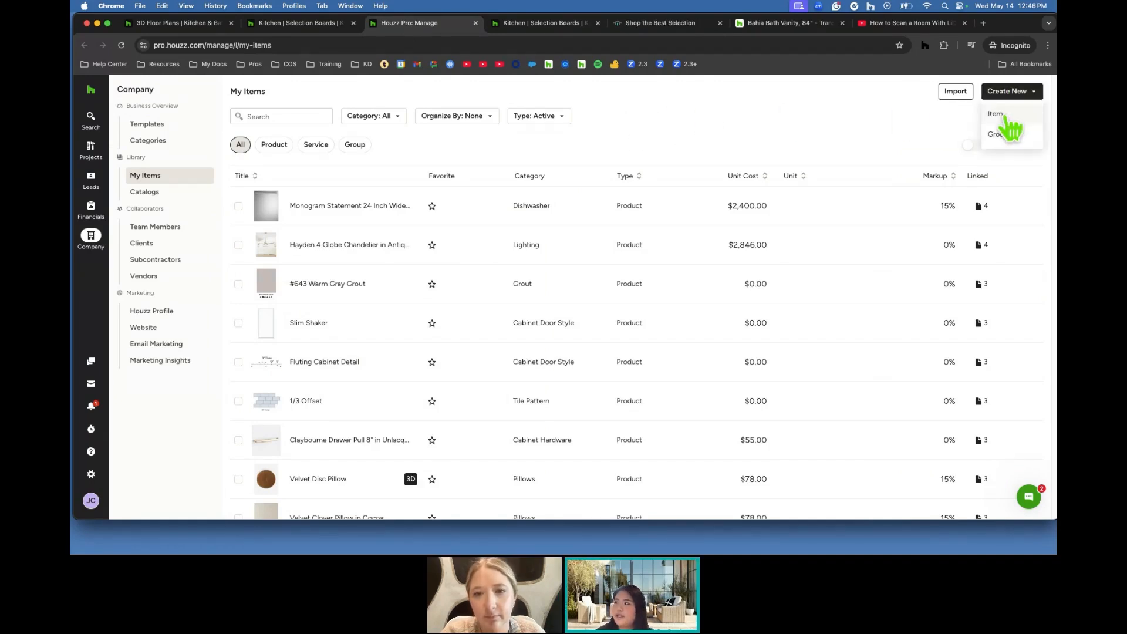
left_click(997, 115)
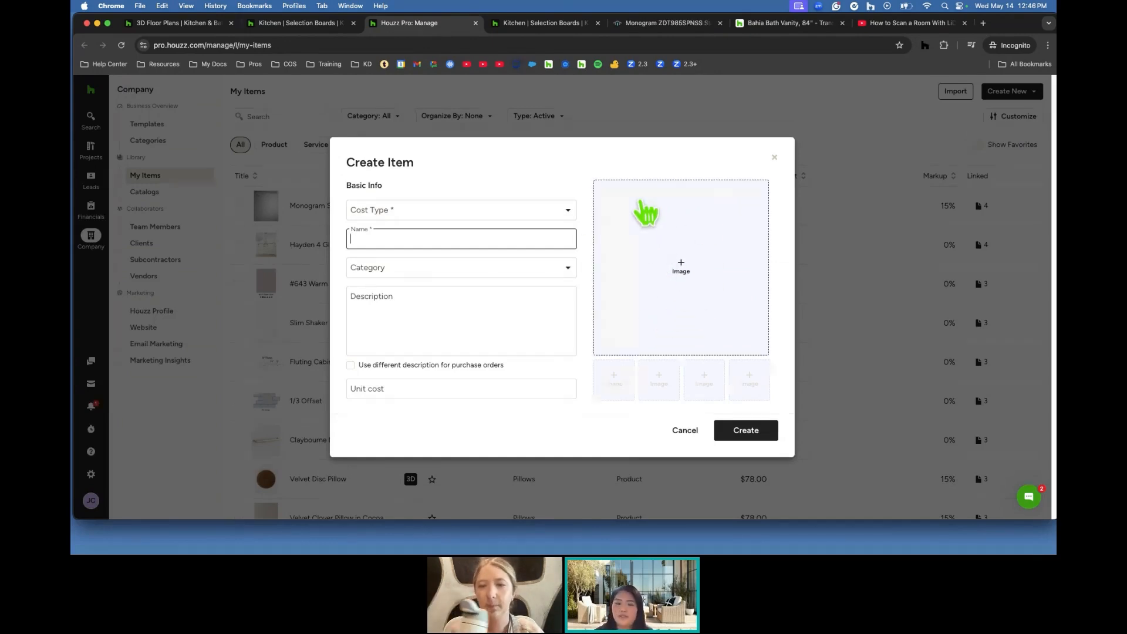
left_click(775, 158)
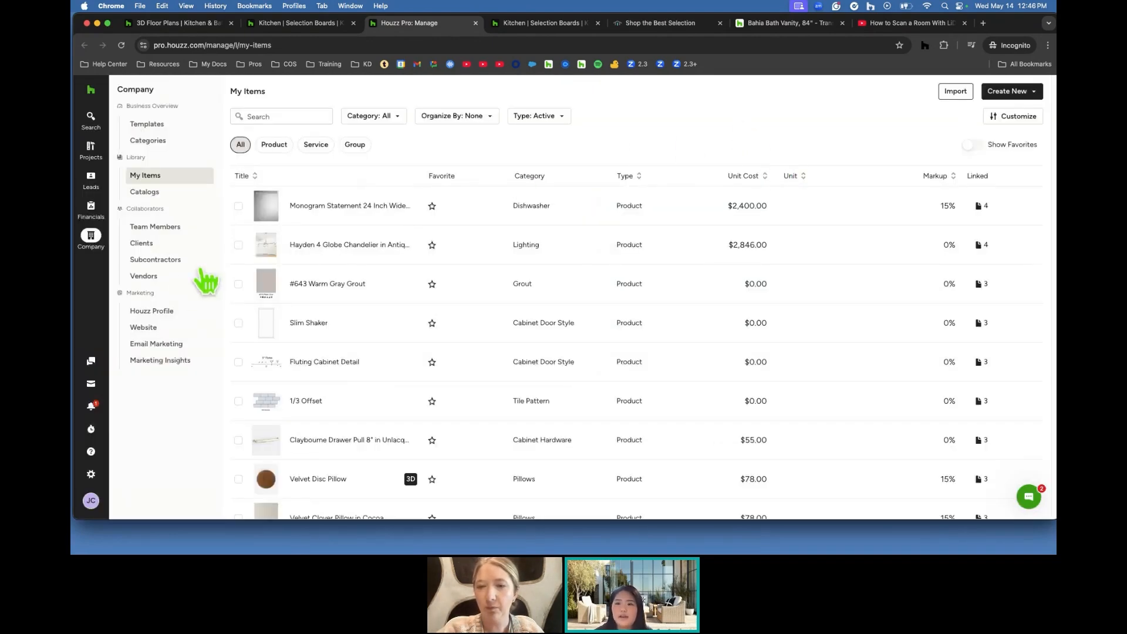
mouse_move(99, 249)
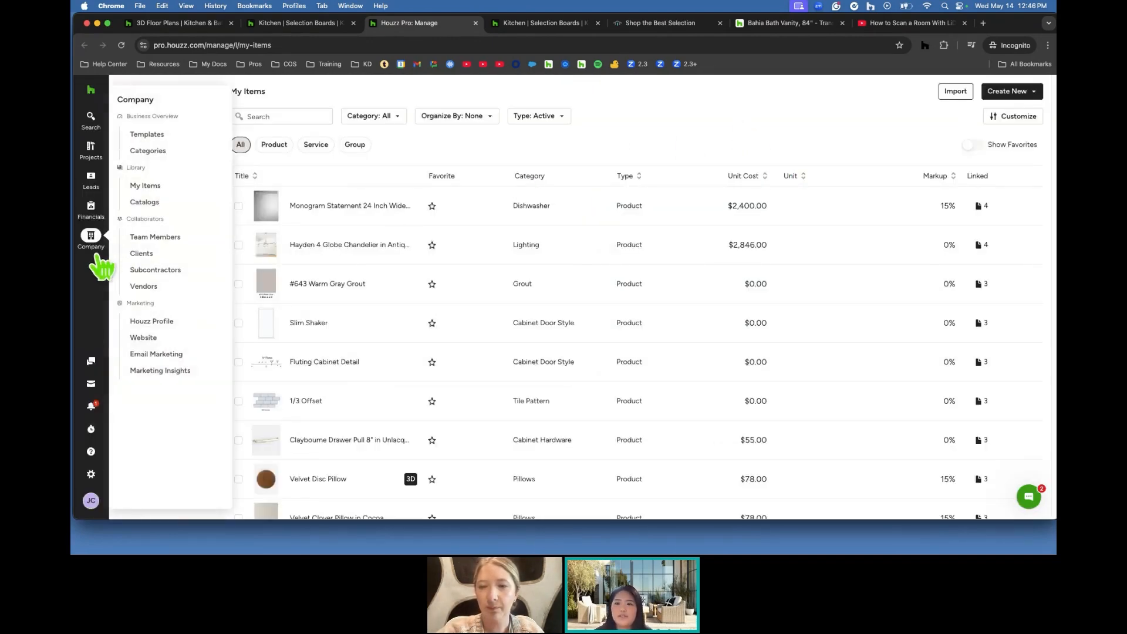
left_click(154, 187)
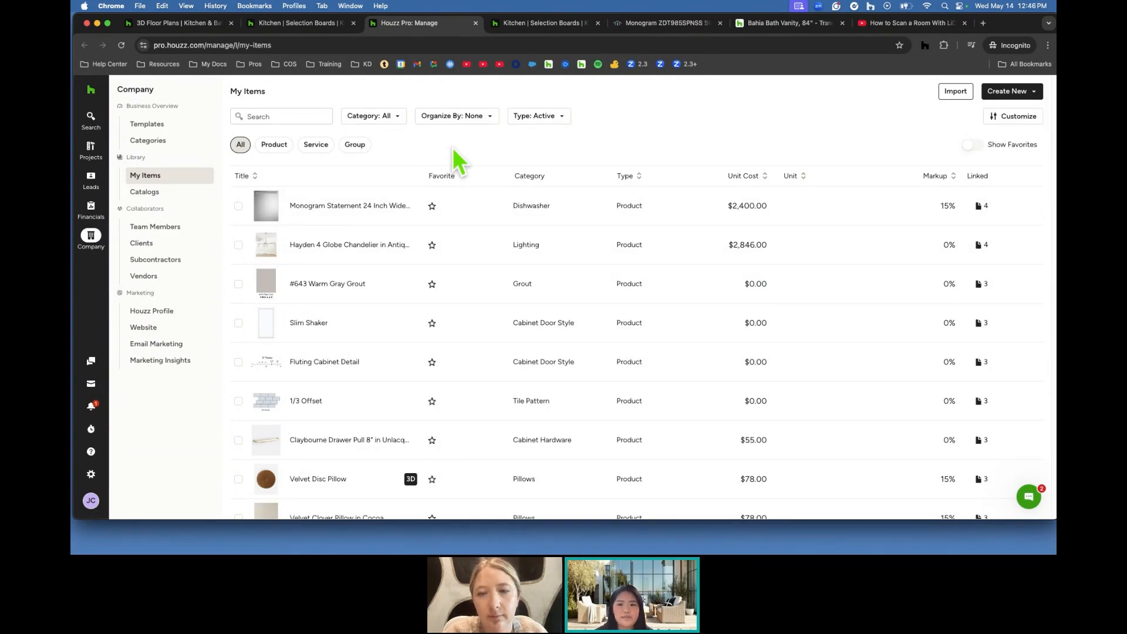
Open the Kitchen & Bathroom Remodel project's Client Dashboard and review its sharing message without sending it.
left_click(315, 26)
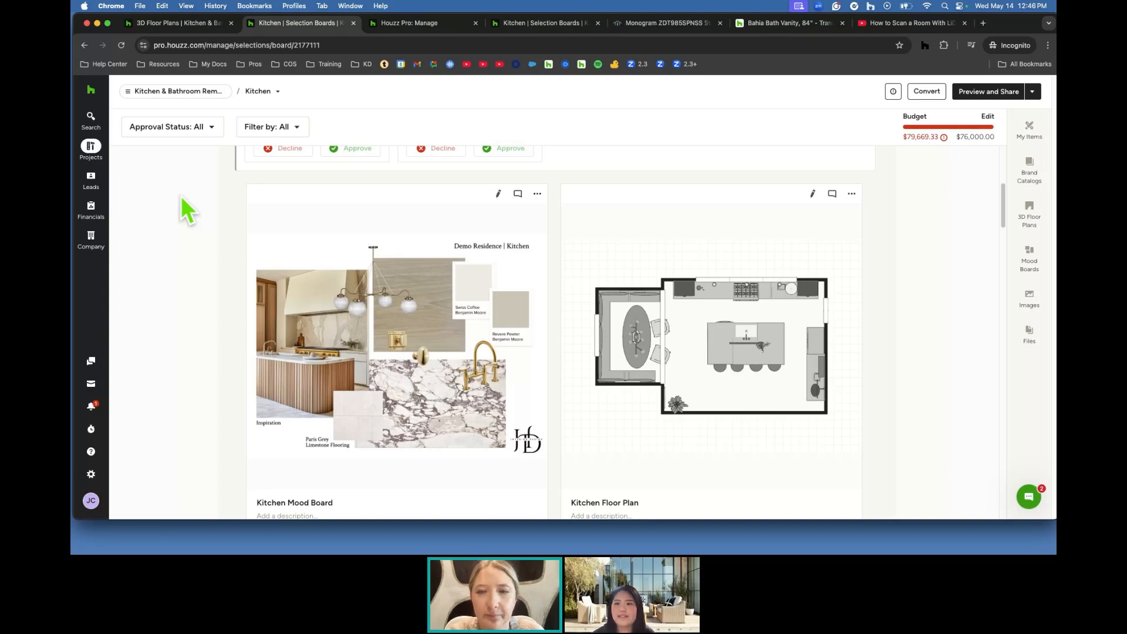
left_click(176, 97)
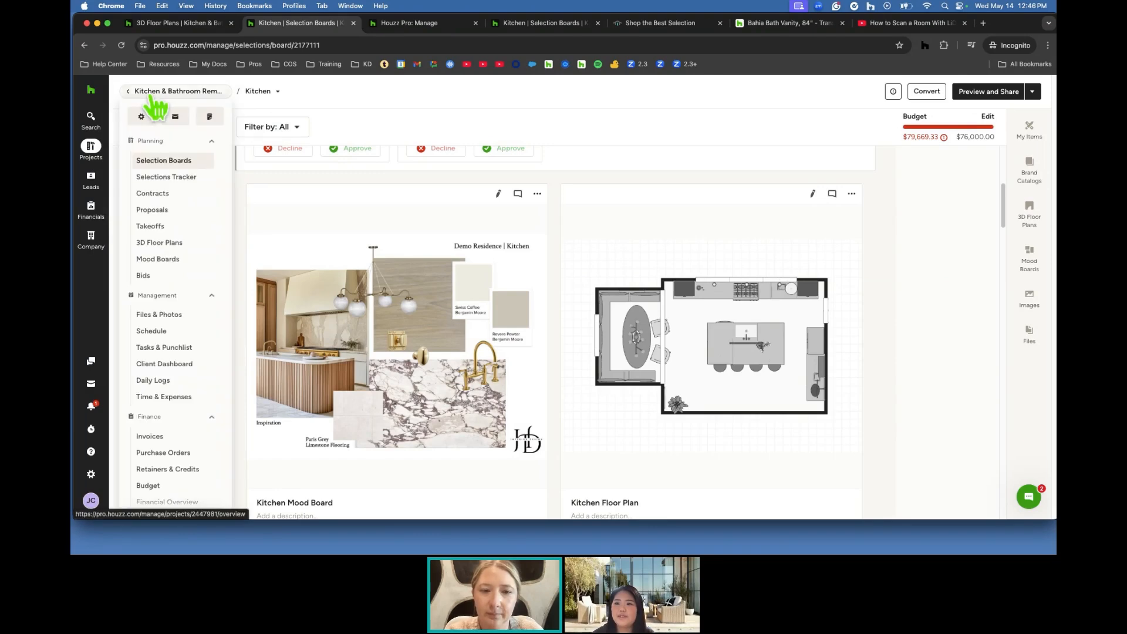
left_click(166, 363)
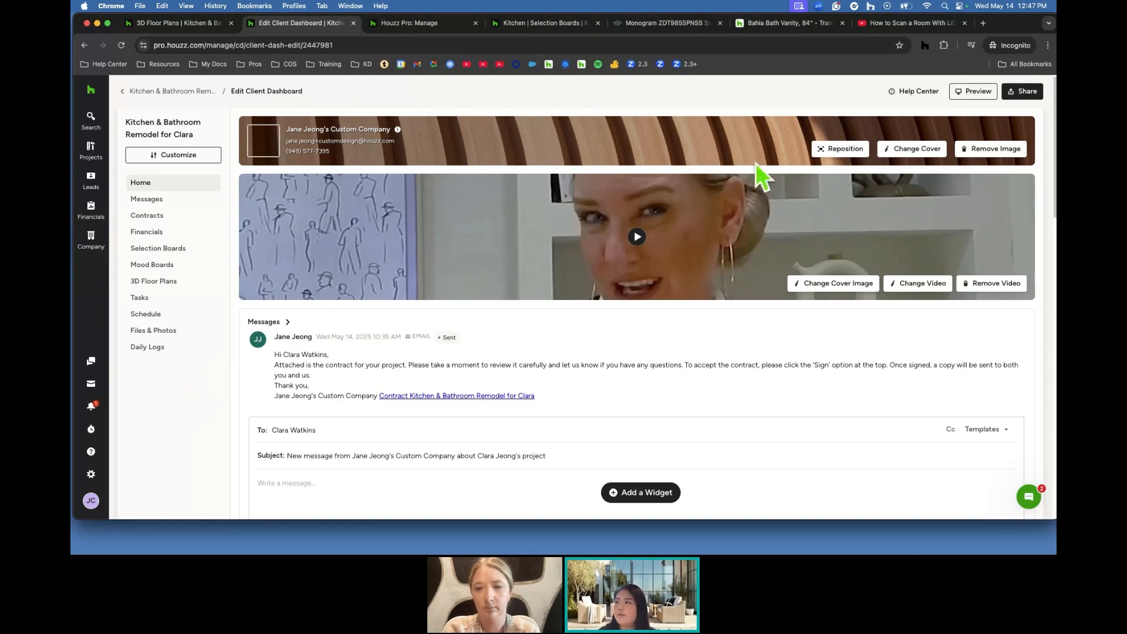
left_click(1022, 92)
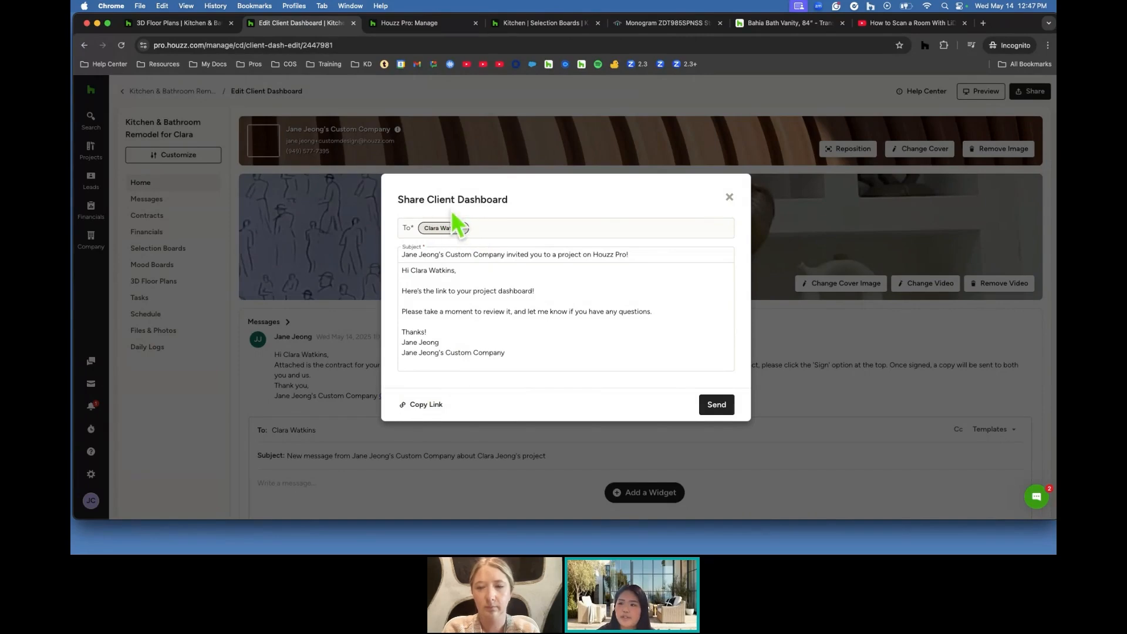
left_click(729, 198)
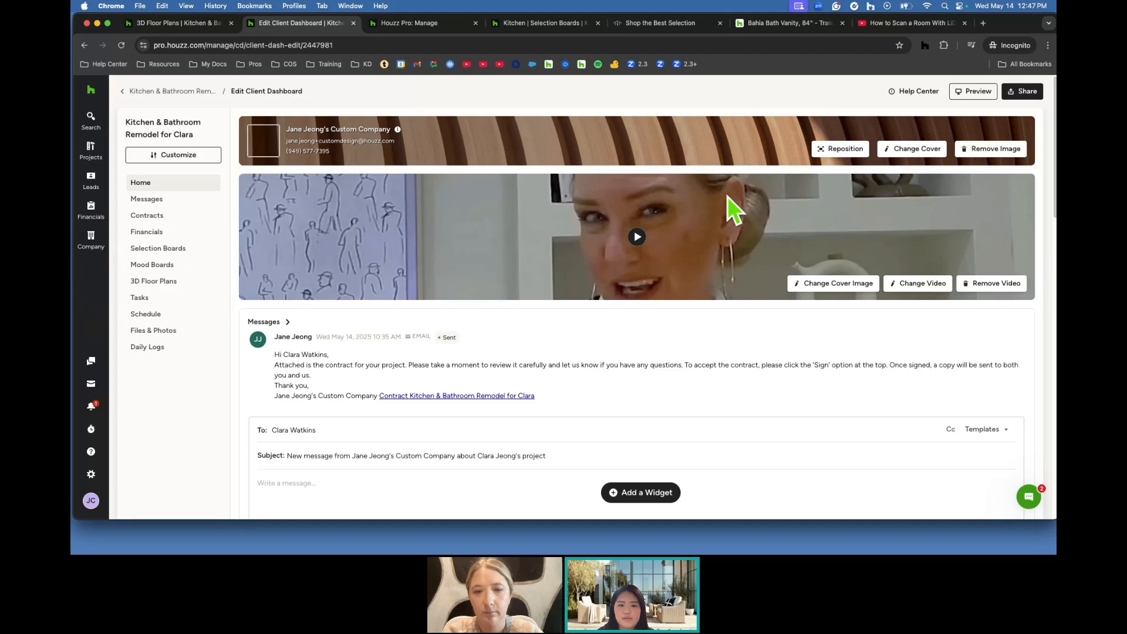
Add a Text Block widget and a Weather widget to the client dashboard and check the weather location.
scroll(514, 334, "down", 1)
scroll(514, 335, "down", 1)
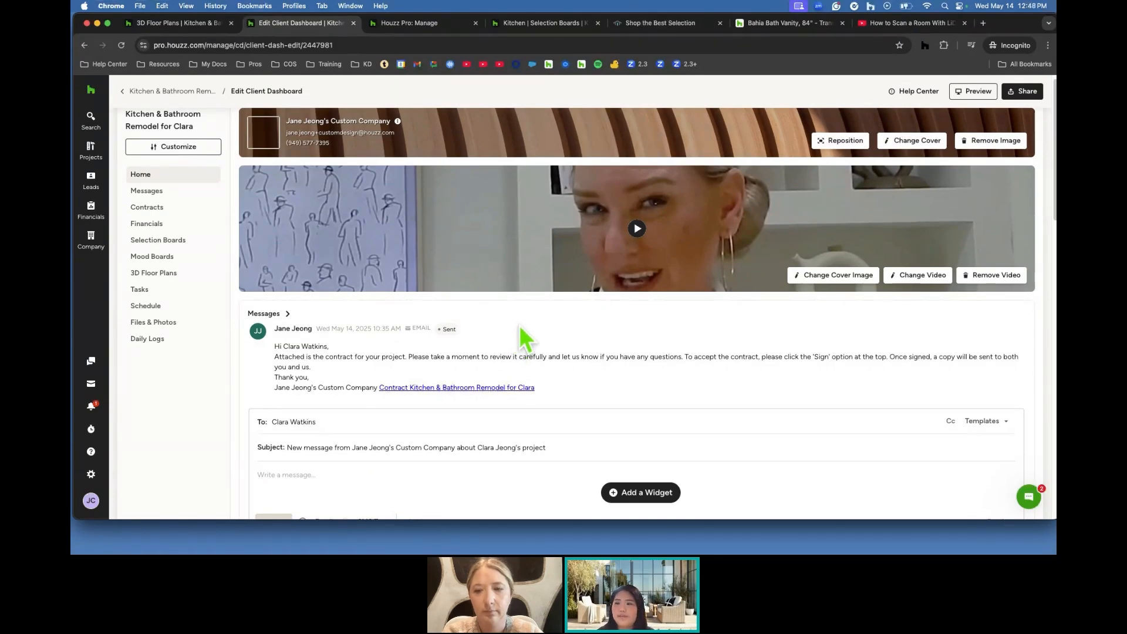
scroll(520, 326, "up", 1)
scroll(519, 339, "up", 1)
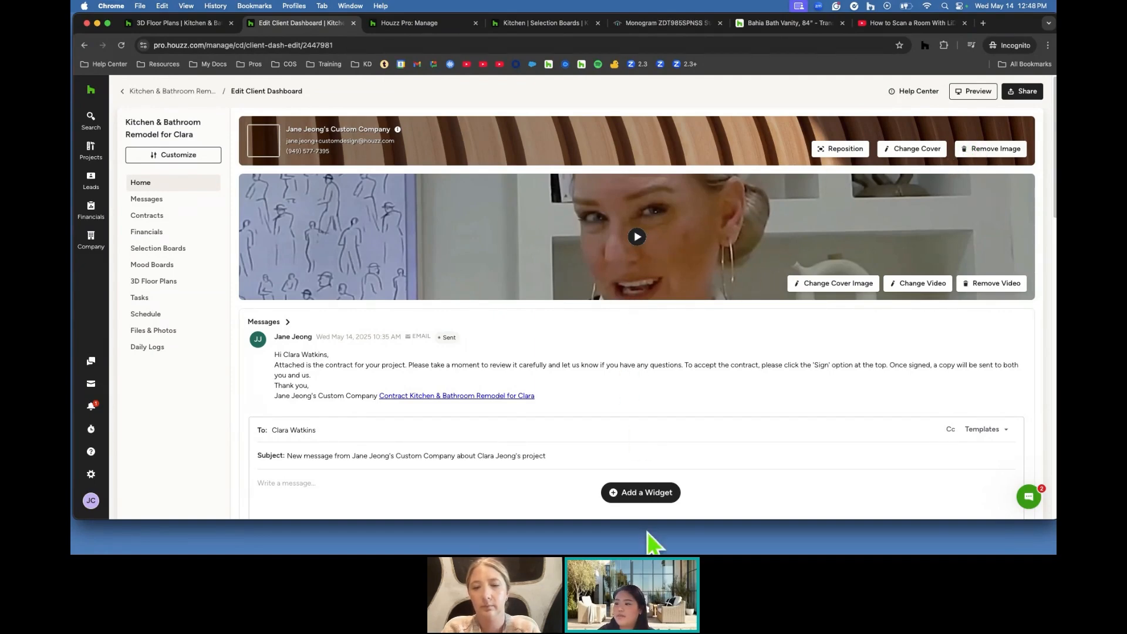
left_click(657, 505)
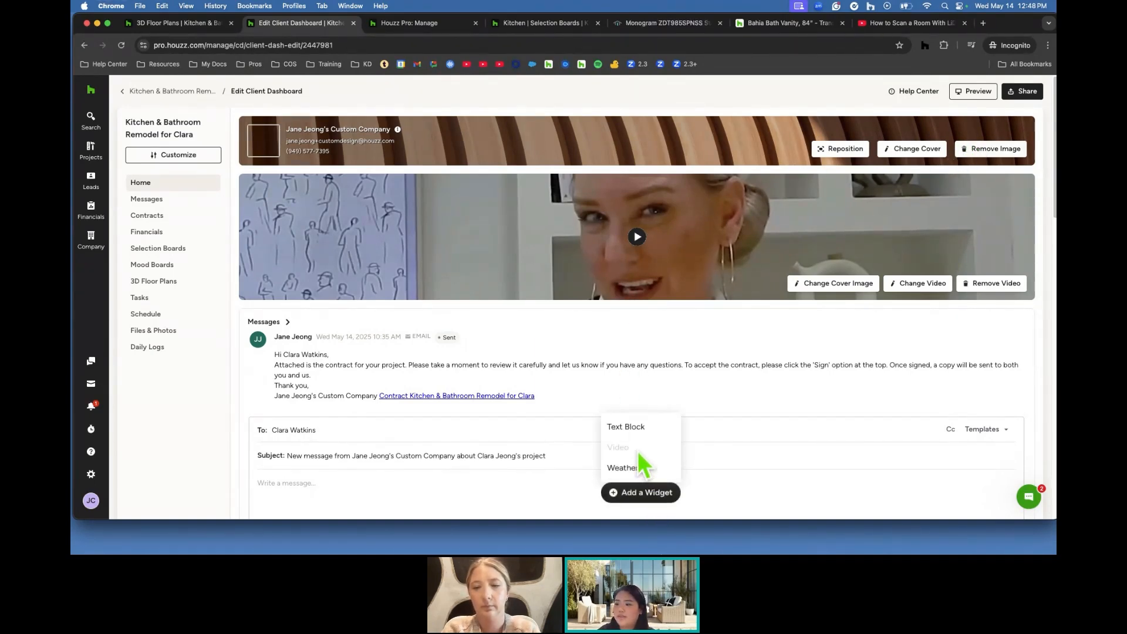
left_click(640, 432)
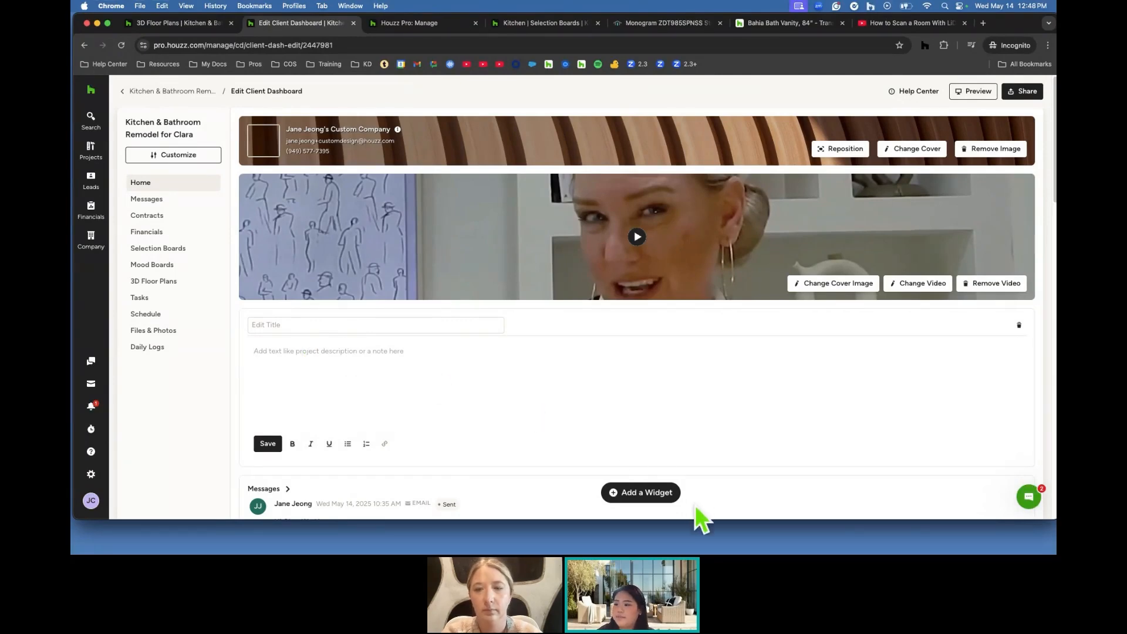
left_click(656, 492)
left_click(645, 472)
scroll(536, 452, "down", 3)
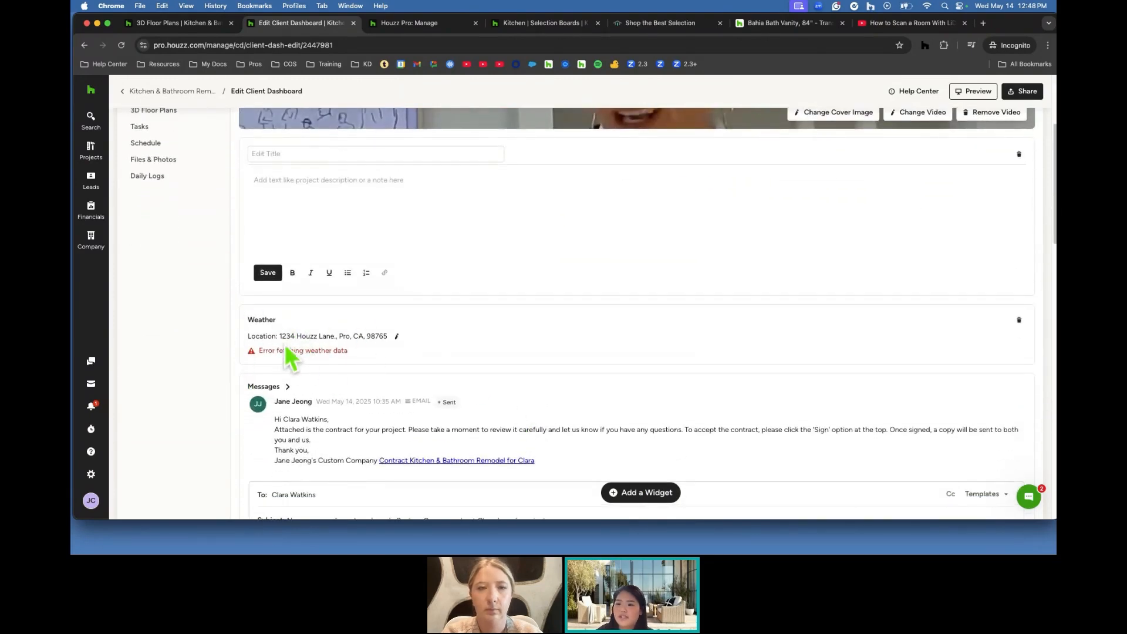
left_click_drag(280, 335, 379, 347)
left_click(411, 365)
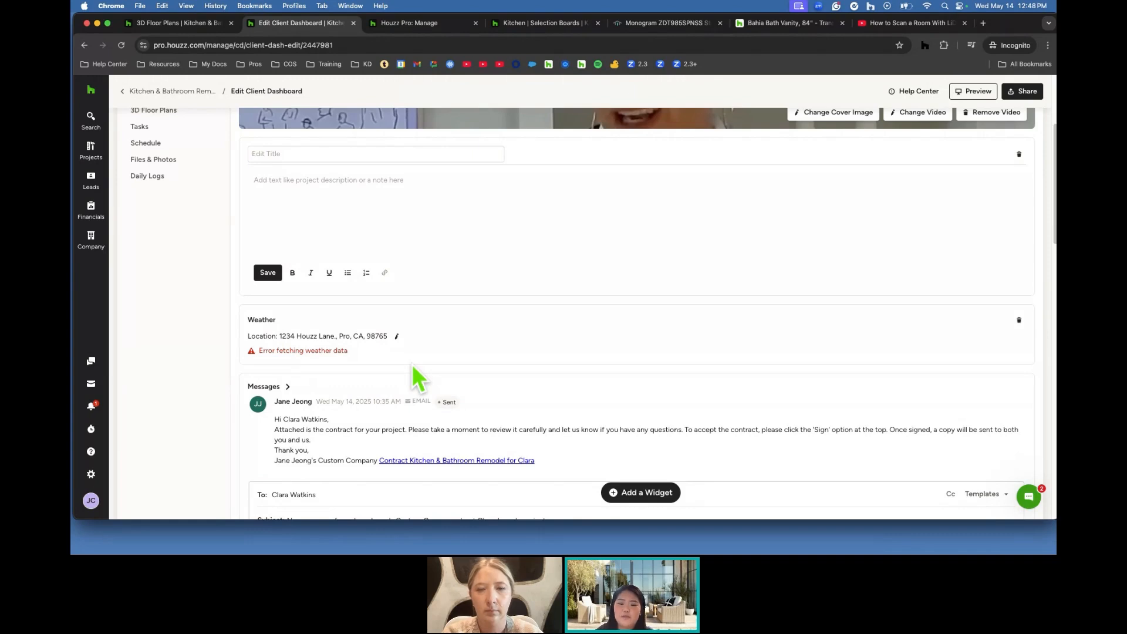
Review which sections the client can see on the dashboard and close the customization settings without changes.
scroll(412, 364, "up", 3)
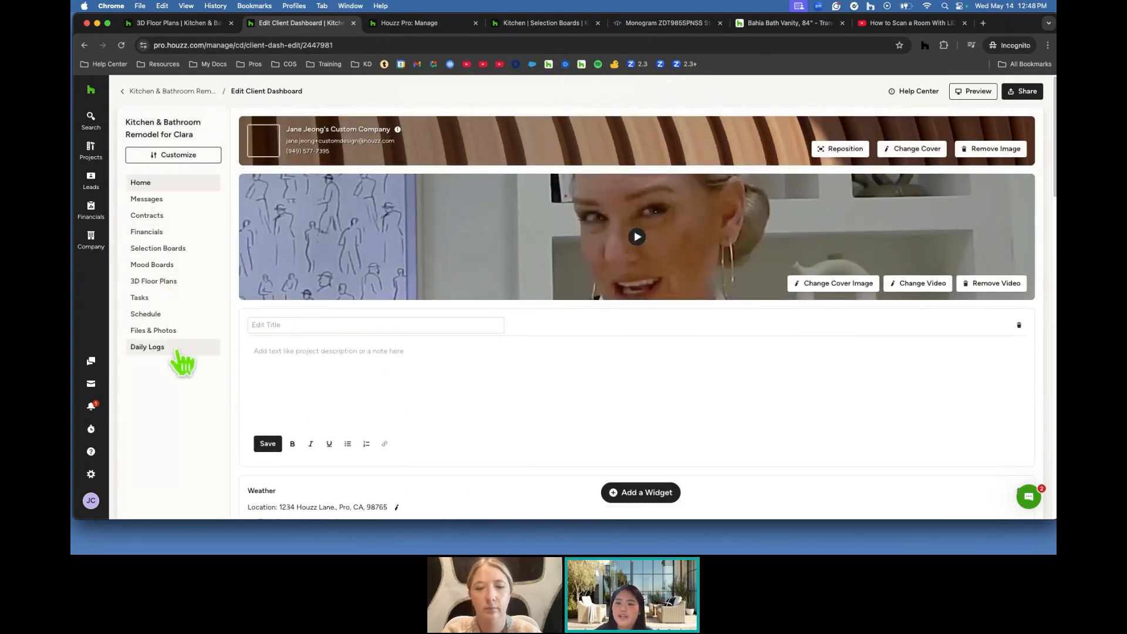
left_click(187, 155)
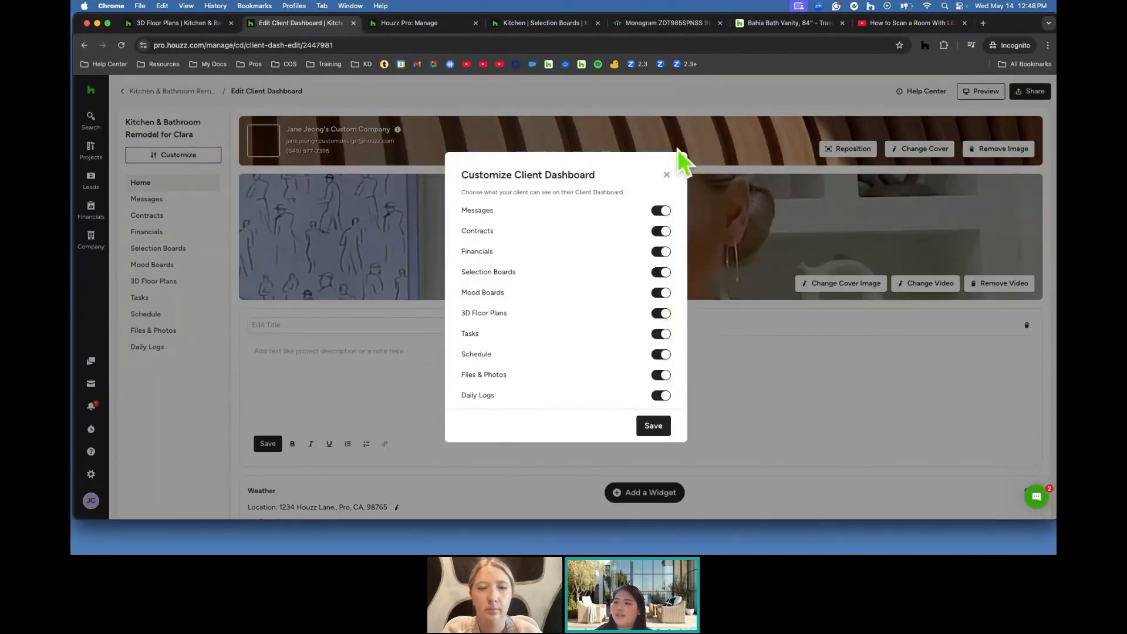
left_click(668, 175)
Examine the client dashboard's messages, contracts, financial documents, selection boards, mood boards, 3D floor plans and tasks sections.
scroll(555, 281, "down", 6)
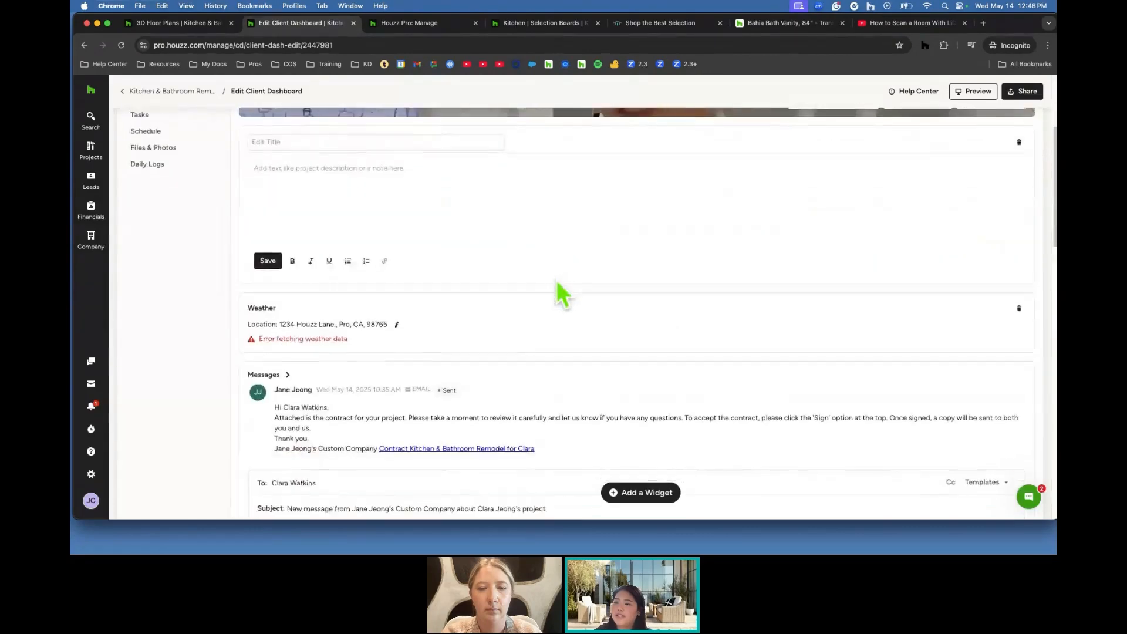
scroll(555, 293, "down", 1)
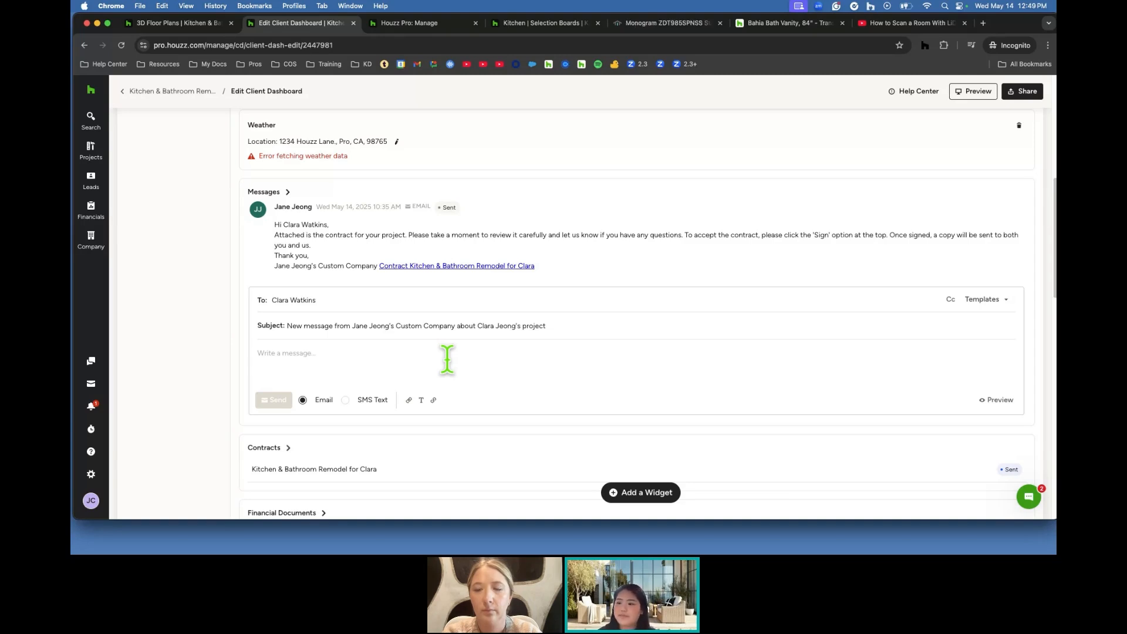
scroll(446, 358, "down", 5)
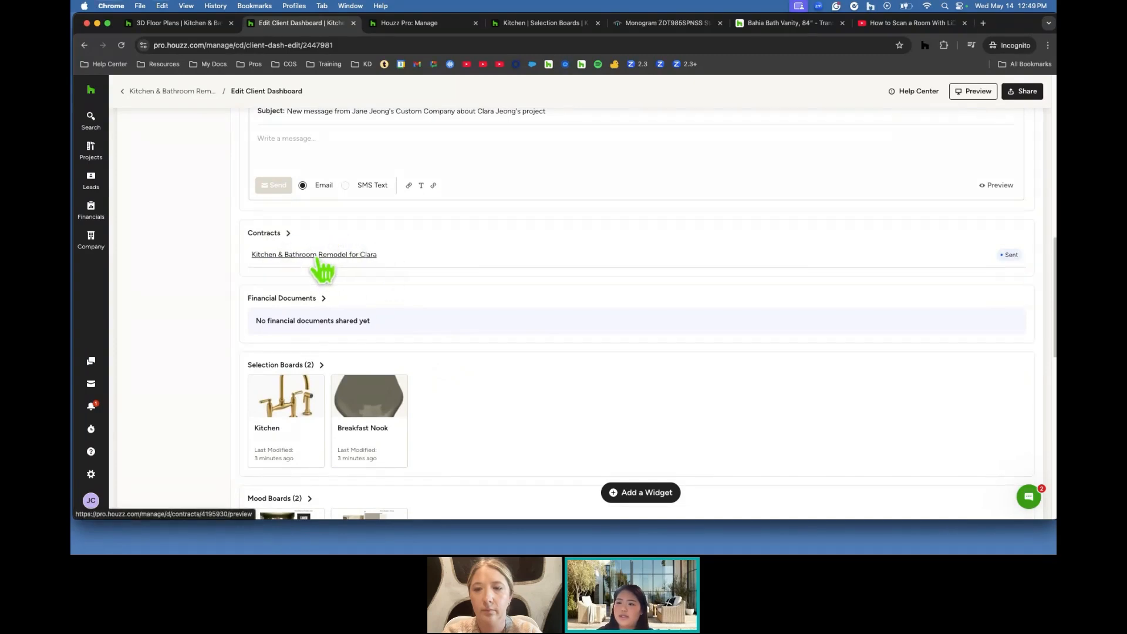
scroll(323, 267, "down", 1)
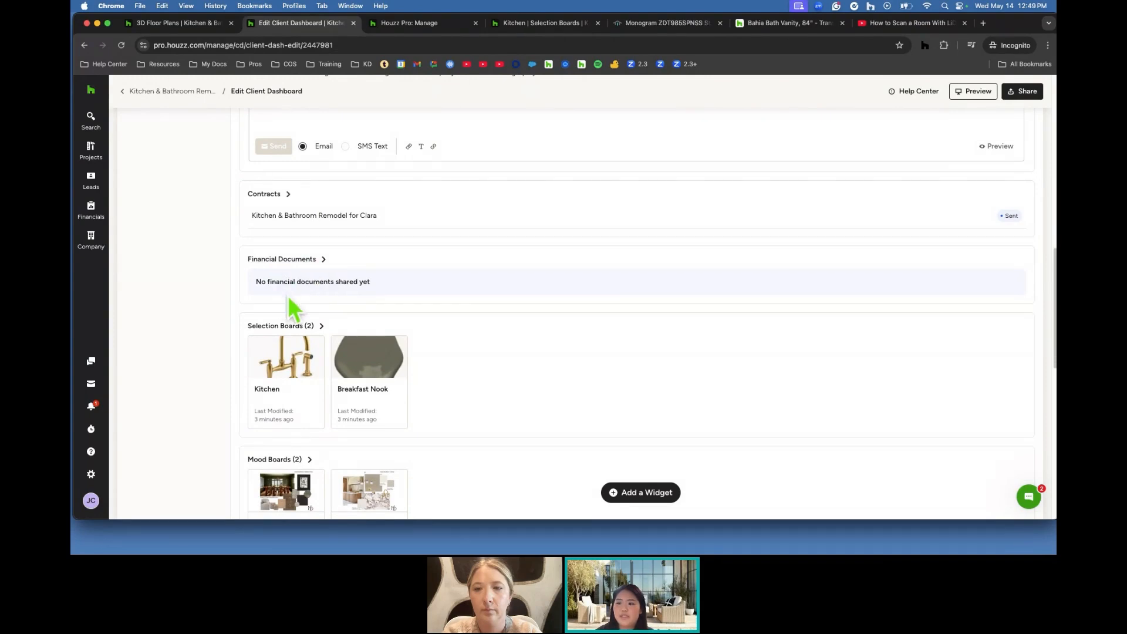
scroll(358, 264, "down", 2)
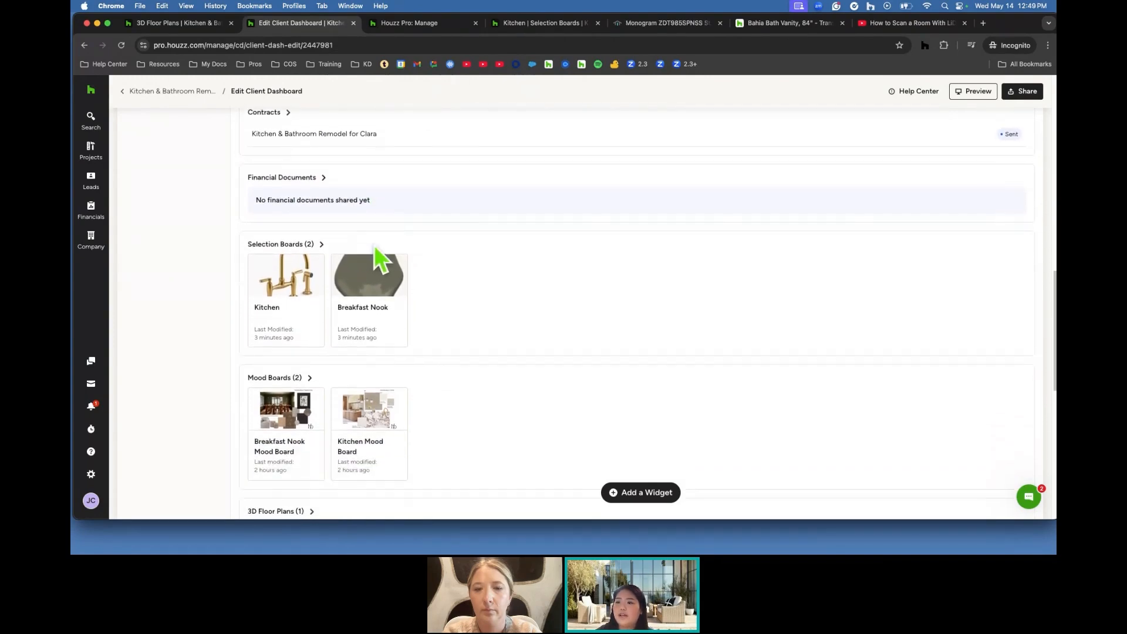
scroll(444, 232, "down", 1)
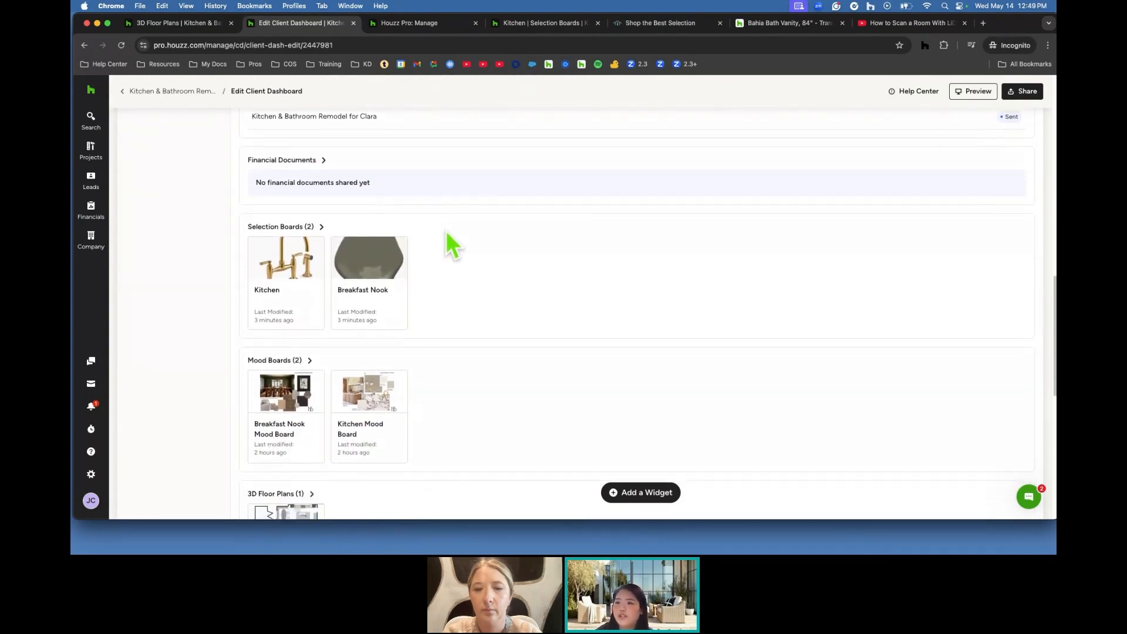
scroll(439, 194, "down", 2)
scroll(324, 267, "down", 1)
scroll(357, 382, "down", 4)
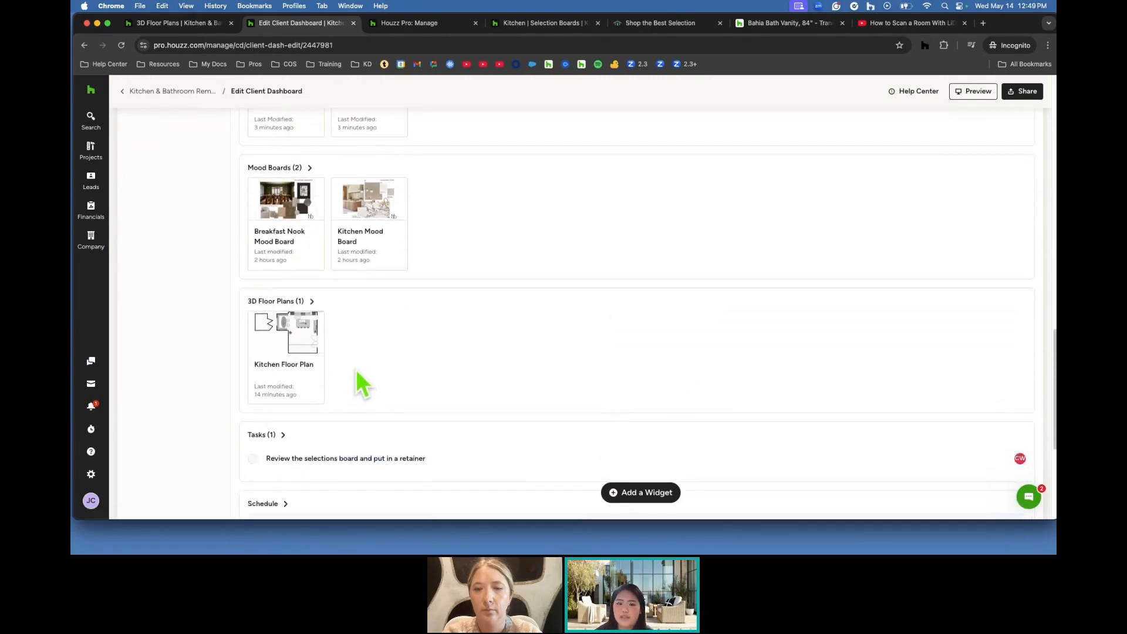
Examine the client dashboard's tasks, schedule, files and photos, and daily logs sections.
scroll(356, 355, "down", 4)
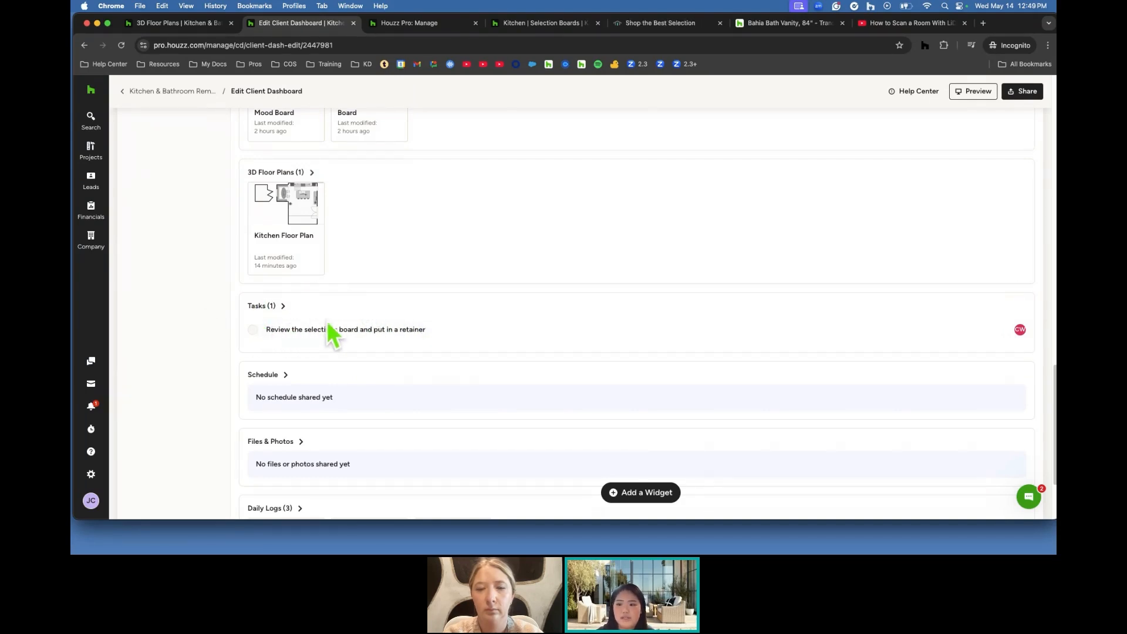
scroll(326, 317, "down", 3)
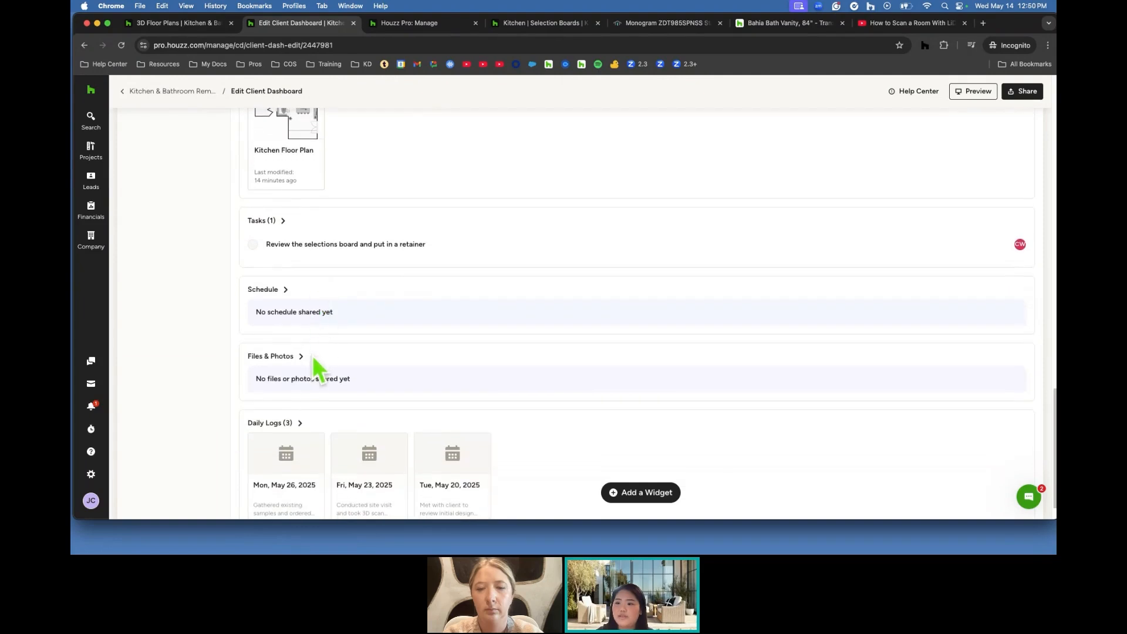
scroll(309, 356, "down", 1)
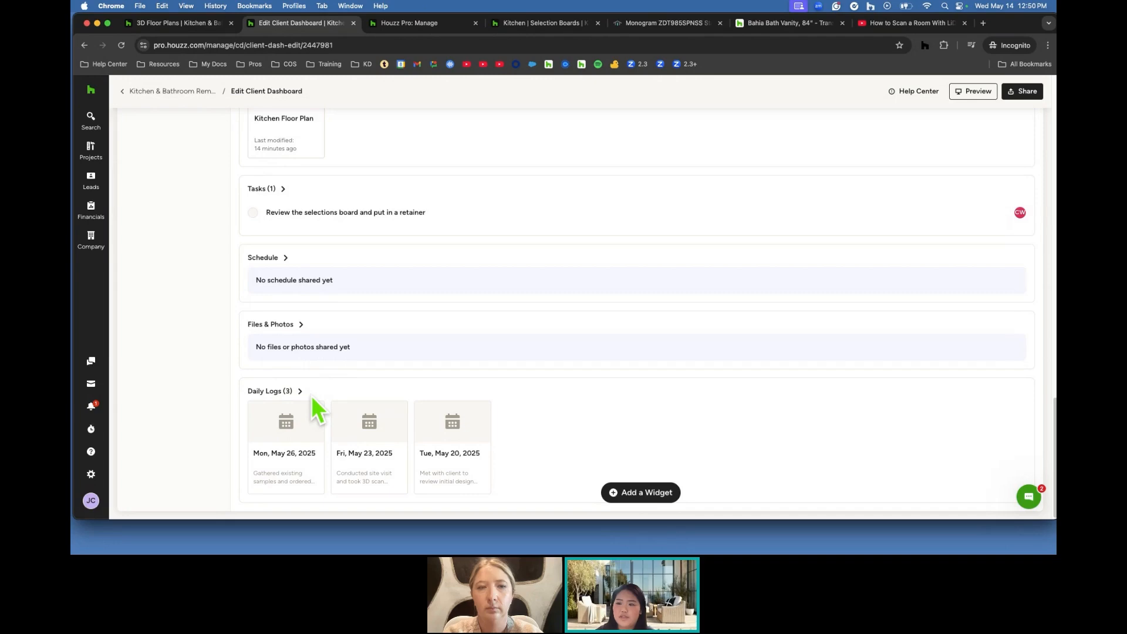
scroll(311, 395, "up", 15)
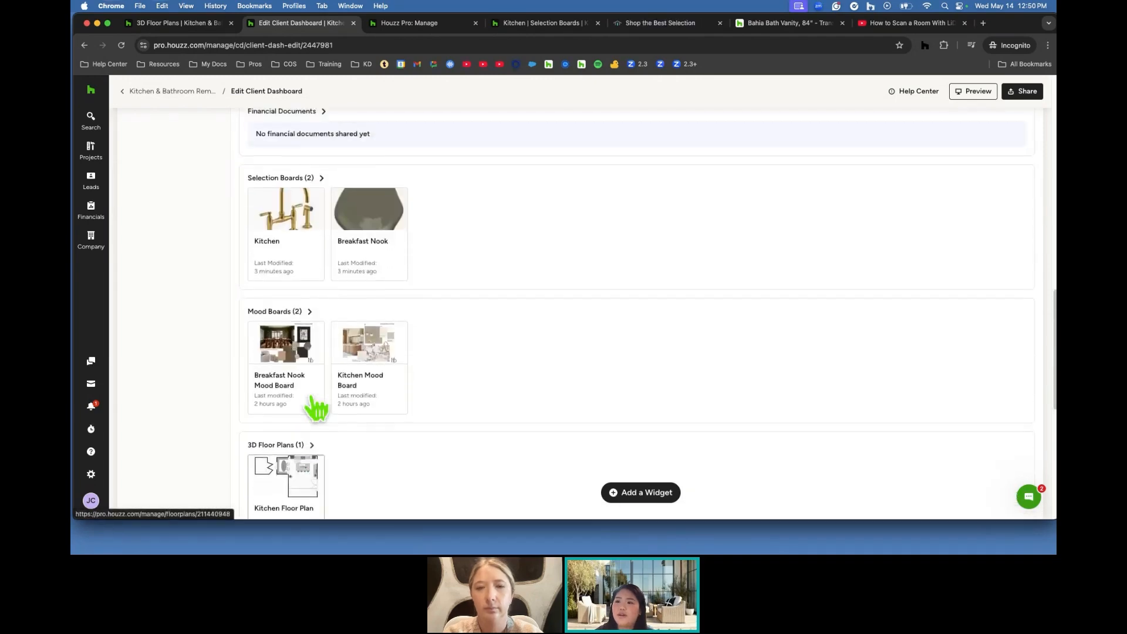
scroll(307, 397, "up", 10)
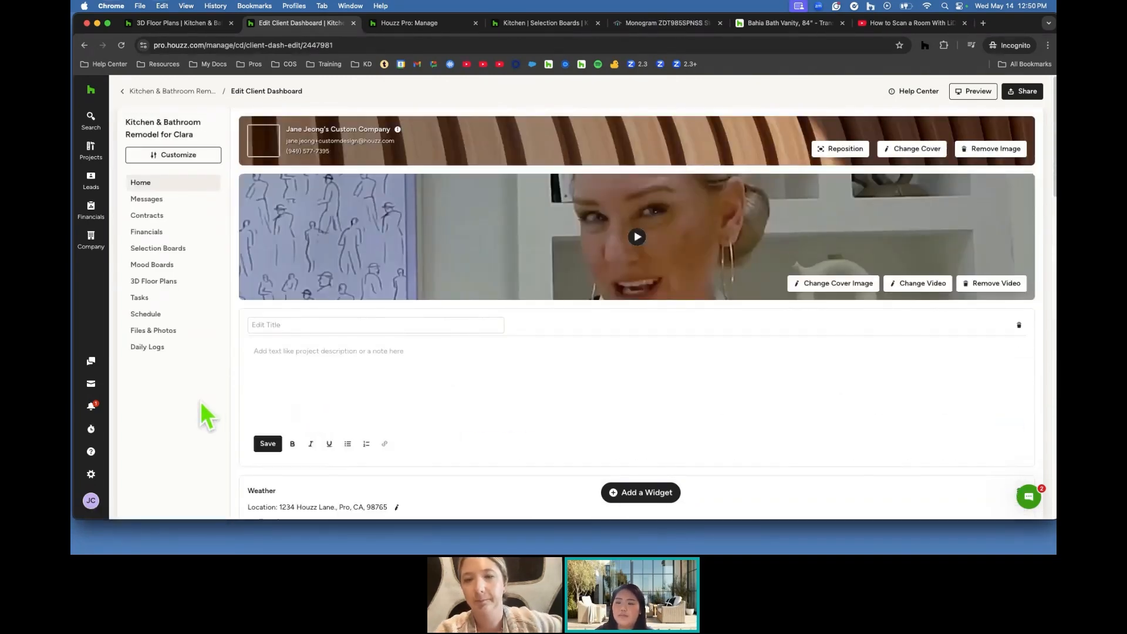
Give the client dashboard access to the two interior photos, unnamed-1 and the 2024 screenshot, in the project's Files & Photos.
left_click(131, 93)
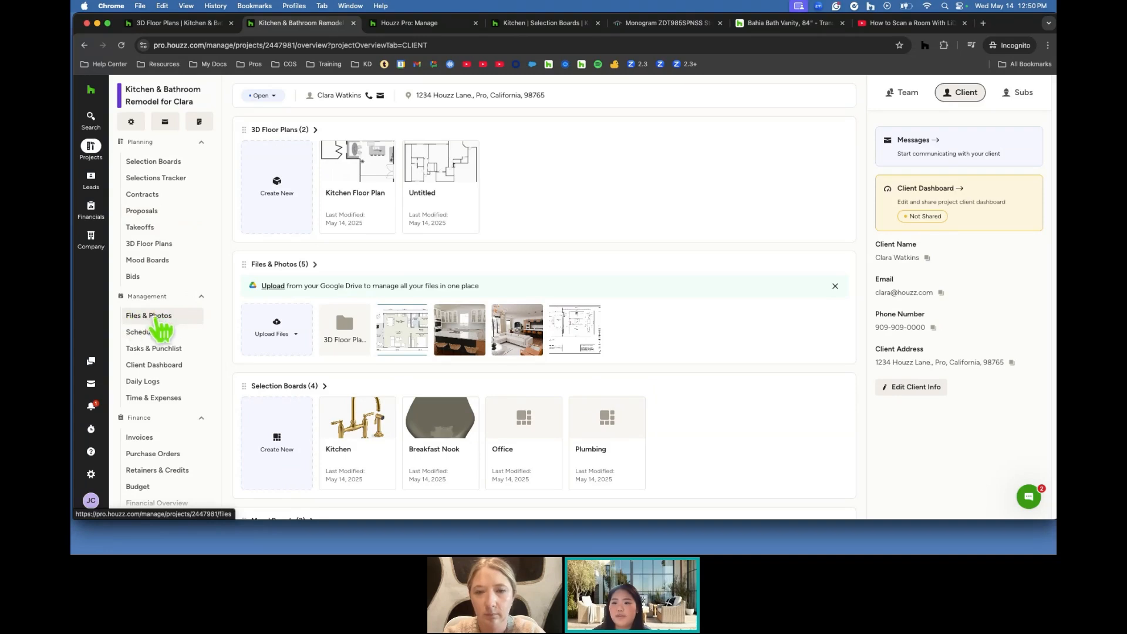
left_click(169, 317)
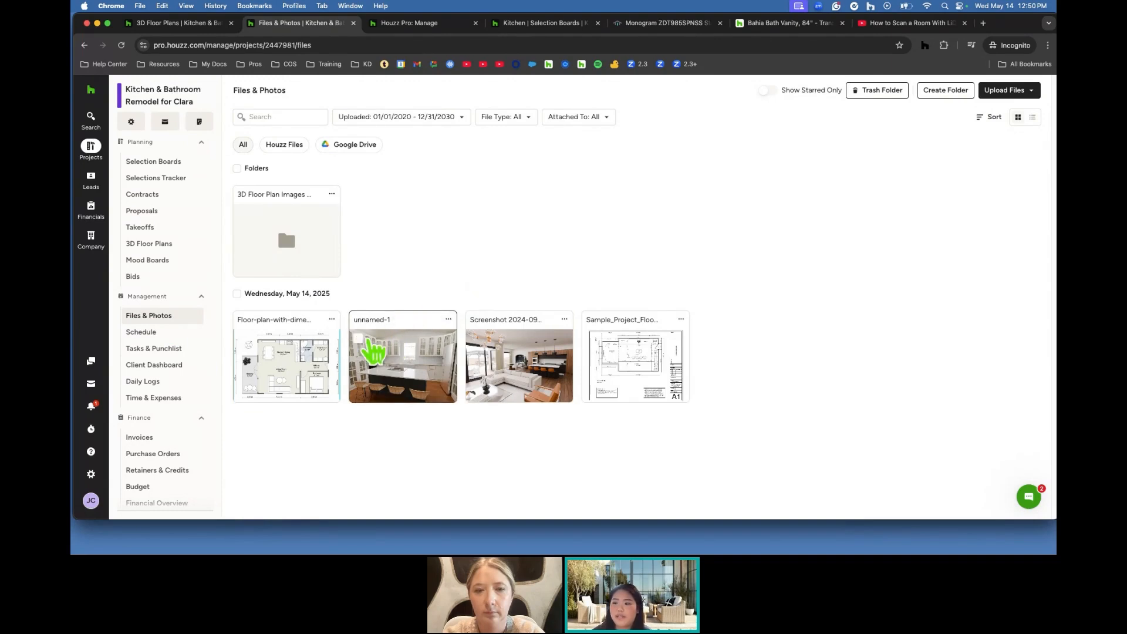
left_click(358, 339)
left_click(474, 339)
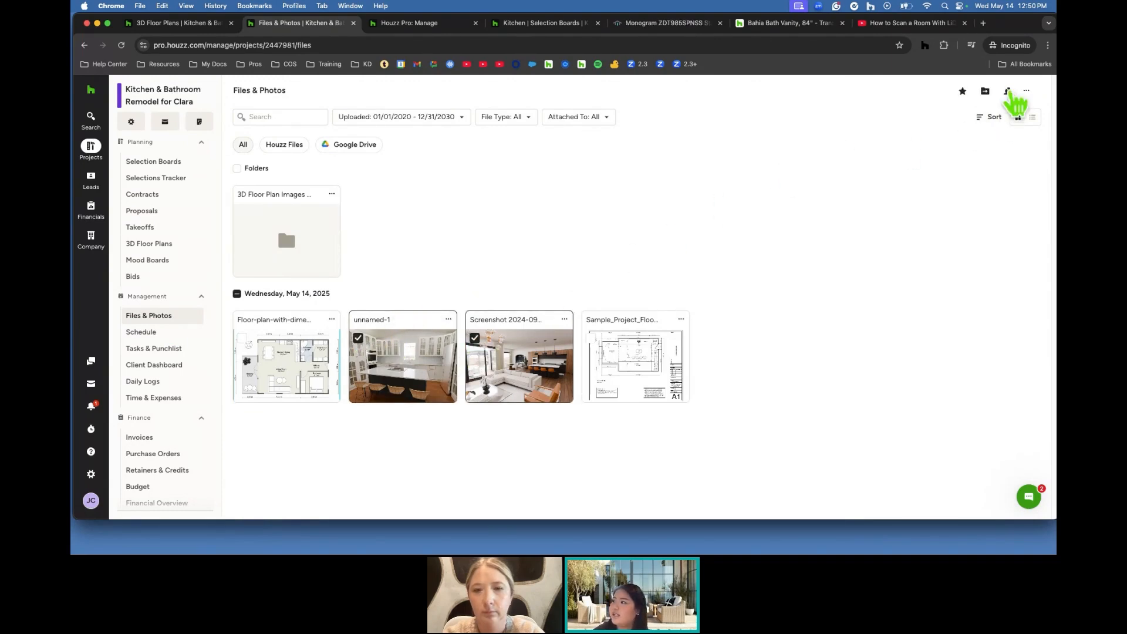
left_click(1007, 92)
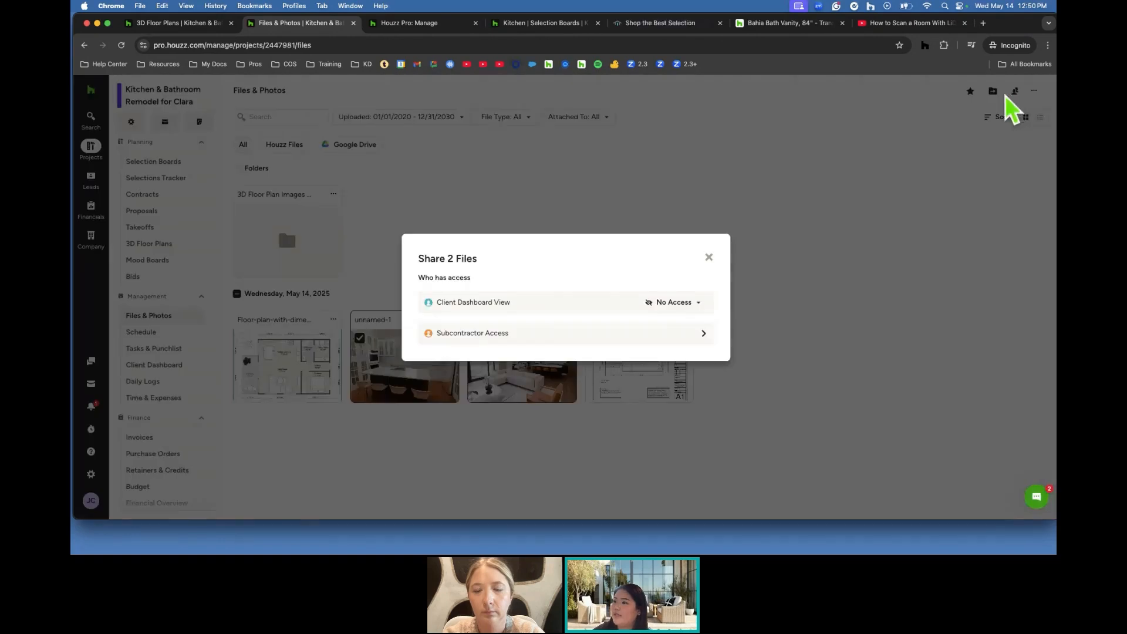
left_click(674, 302)
left_click(648, 394)
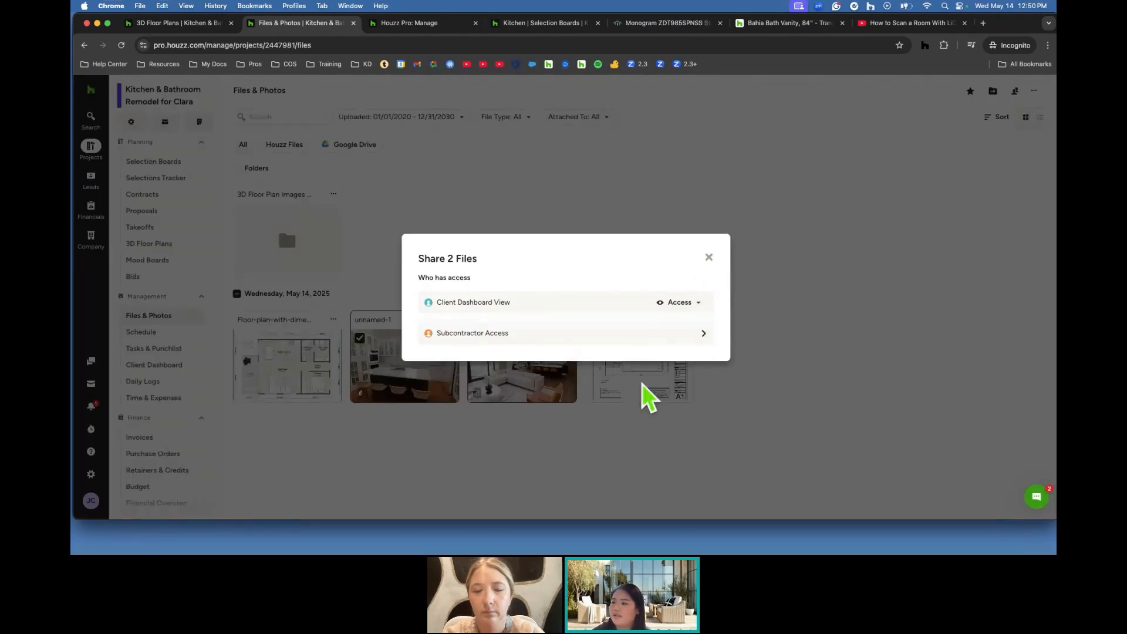
left_click(708, 257)
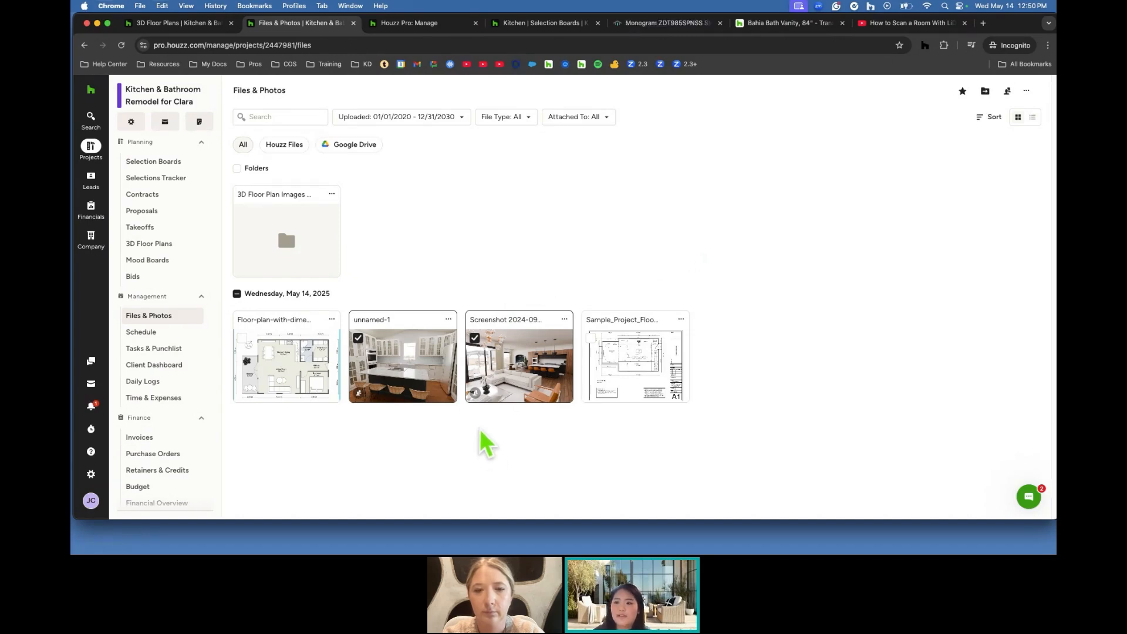
Open the project schedule and share it with the client dashboard by setting its view to Access.
left_click(170, 336)
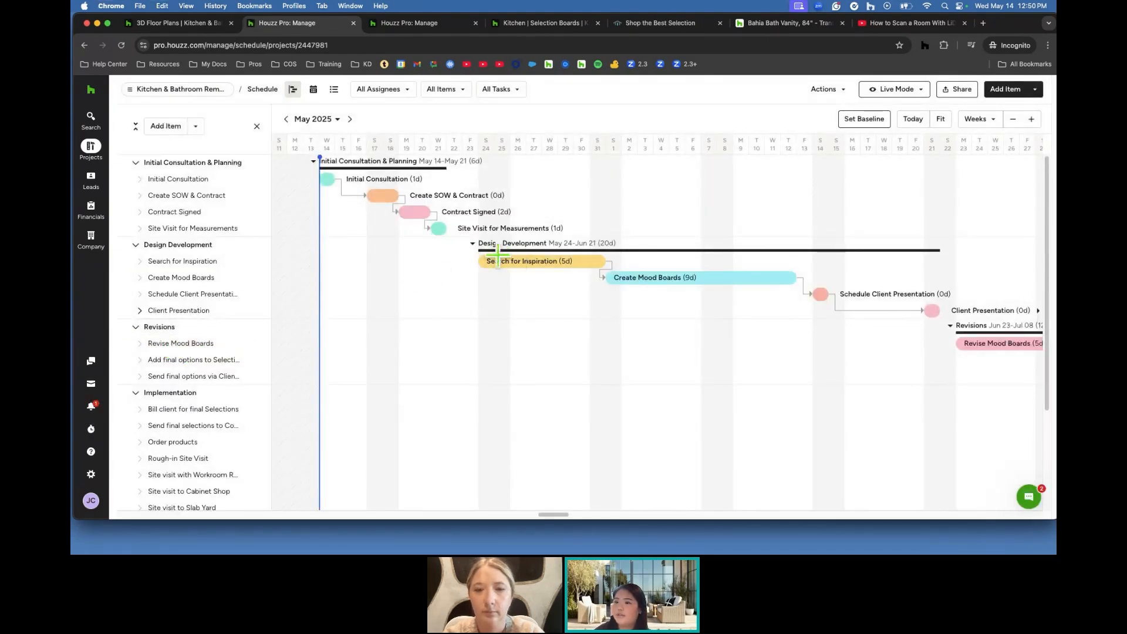
left_click(950, 89)
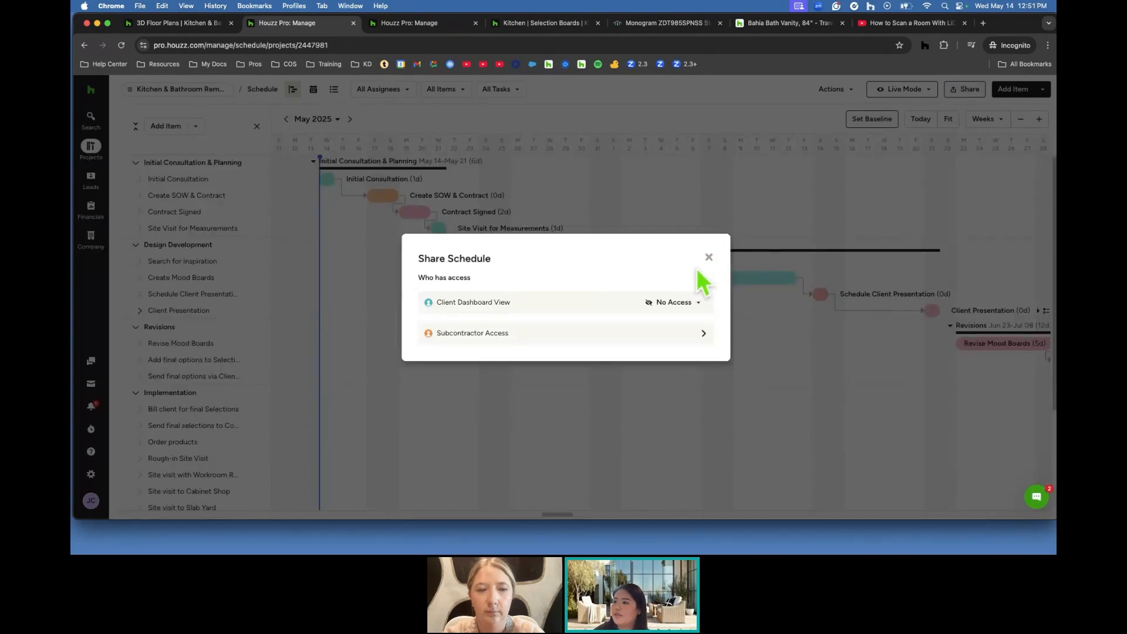
left_click(674, 303)
left_click(666, 342)
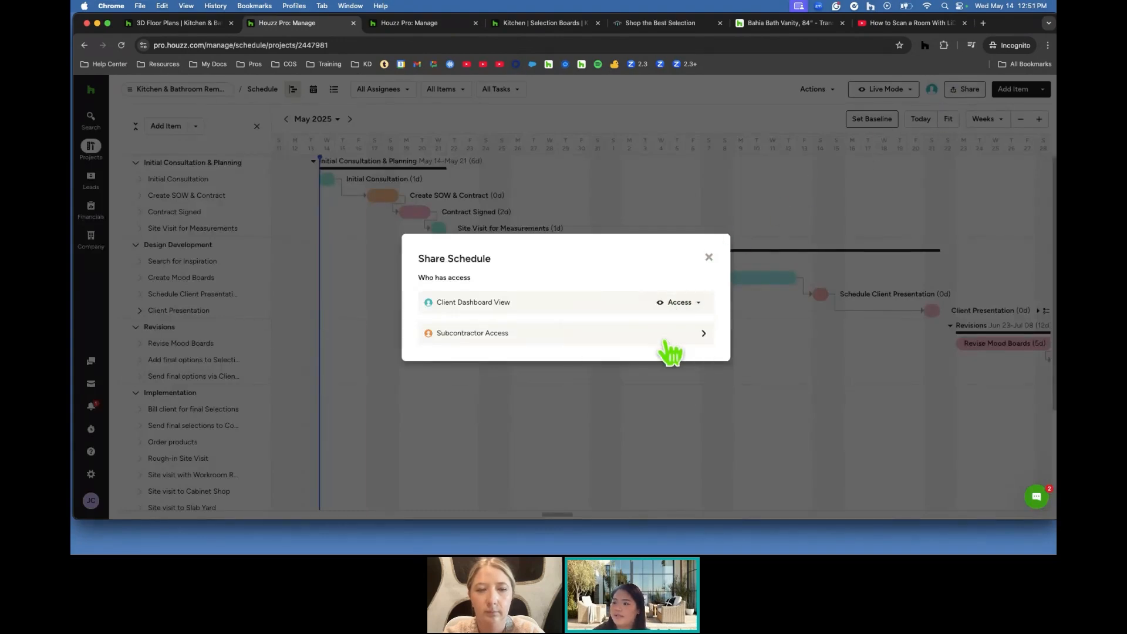
left_click(709, 258)
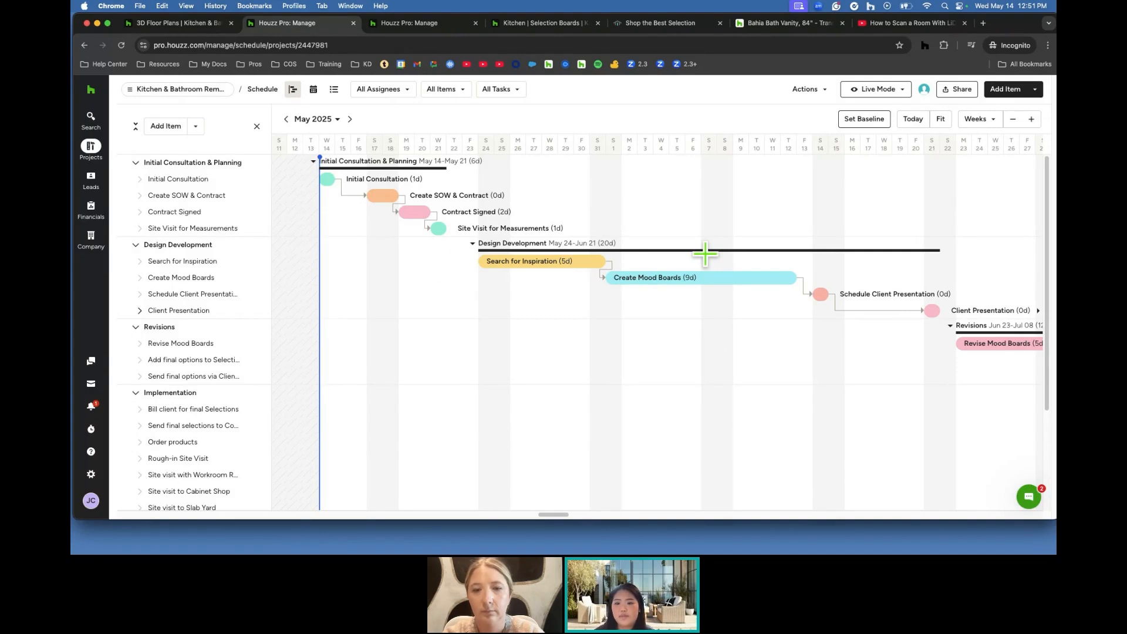
Open the project's tasks and check the client and subcontractor assignees of the selections board review task.
left_click(176, 88)
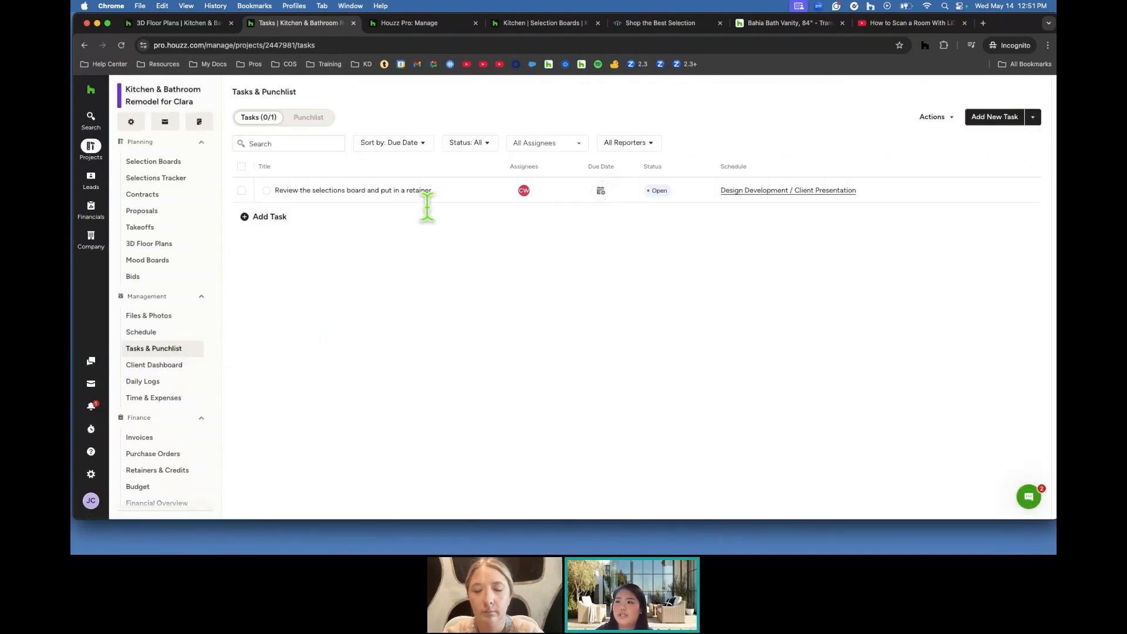
left_click(523, 191)
left_click(666, 211)
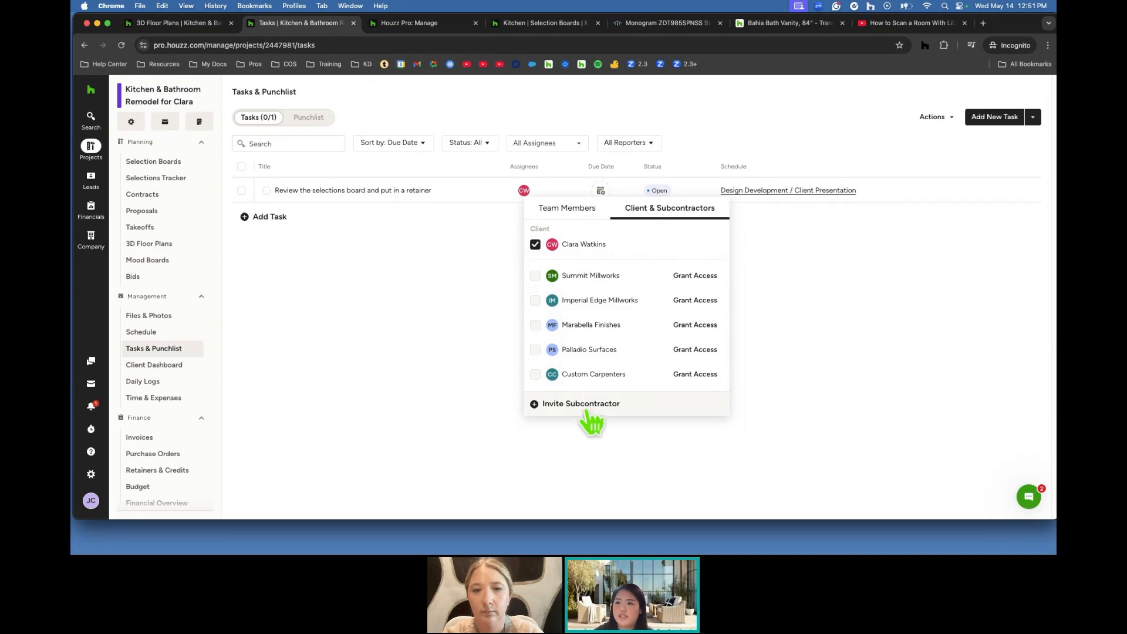
left_click(429, 367)
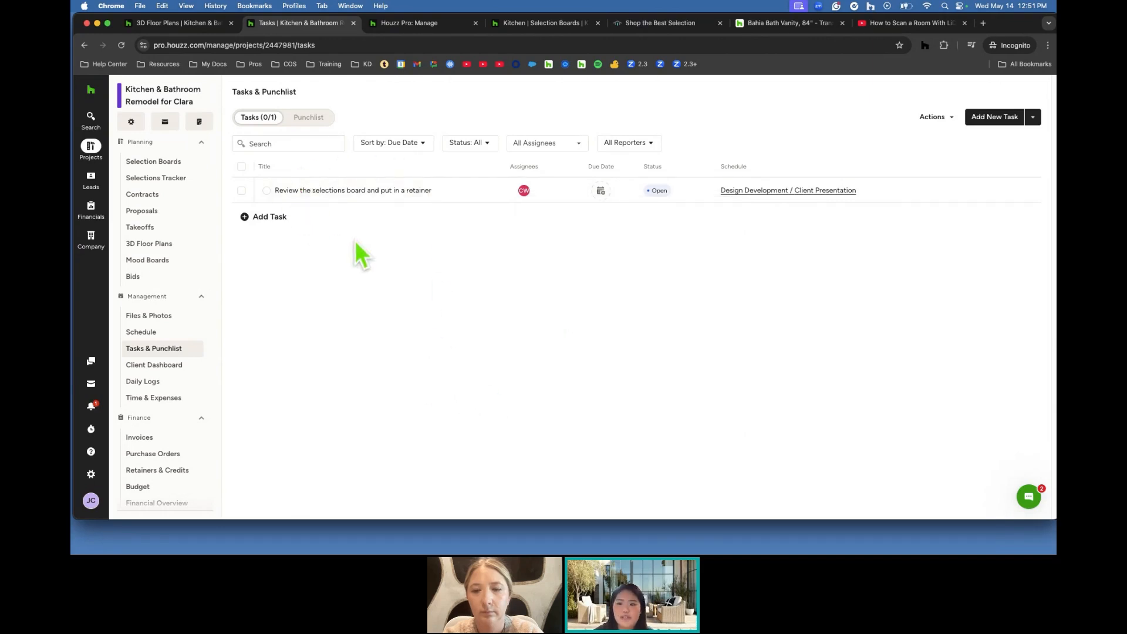
Share the Fri, May 30, 2025 daily log with the client dashboard and return to the dashboard editor.
left_click(170, 383)
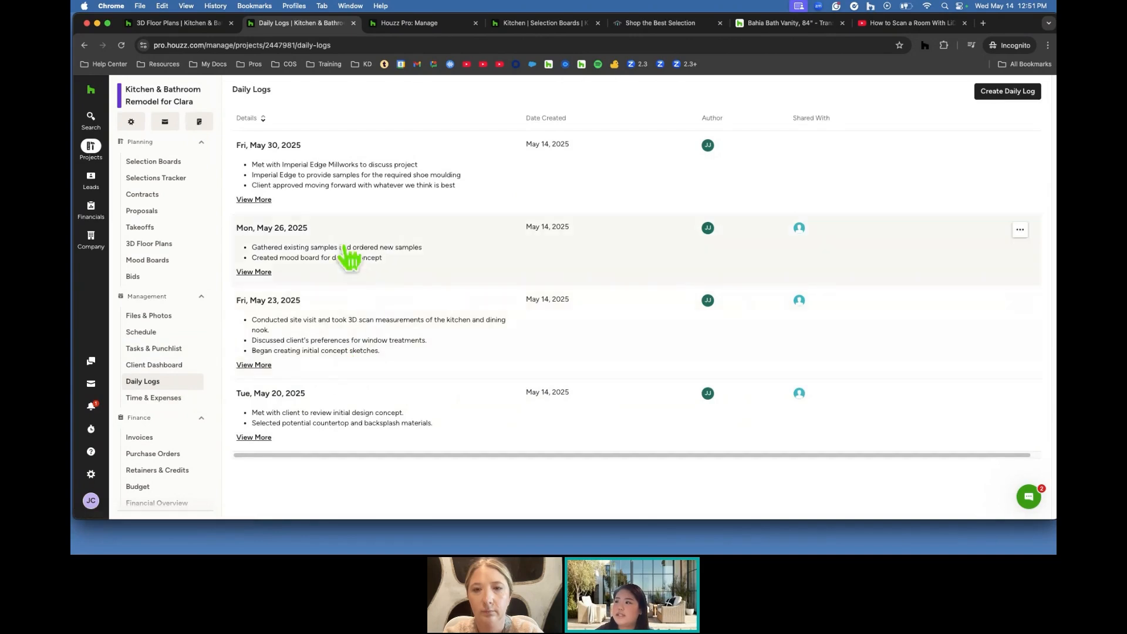
left_click(271, 199)
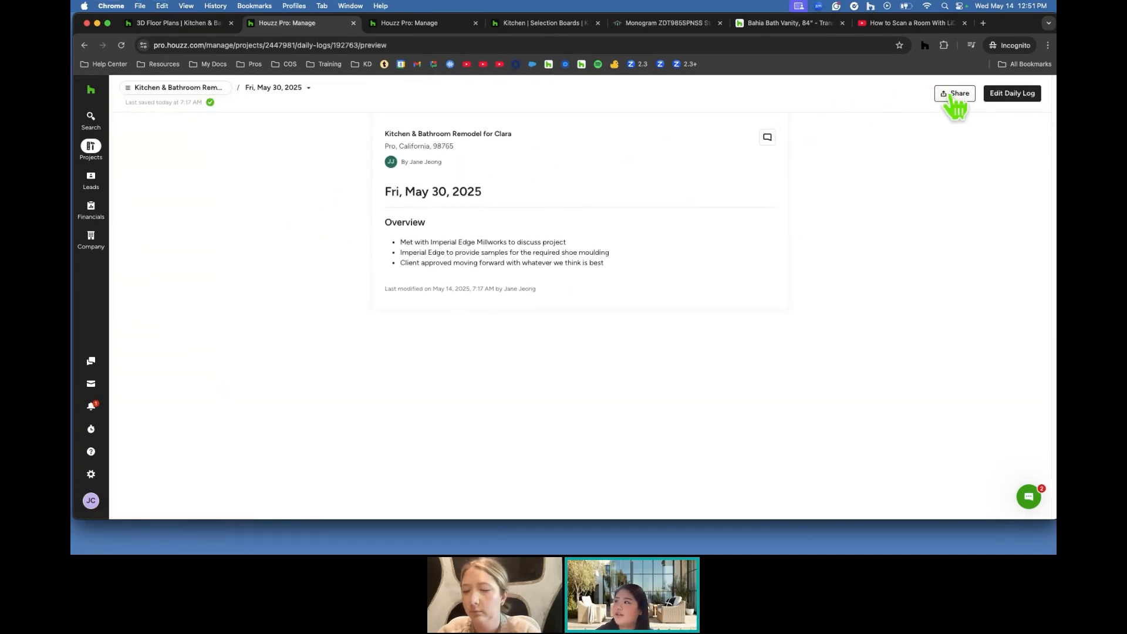
left_click(951, 94)
left_click(680, 302)
left_click(639, 379)
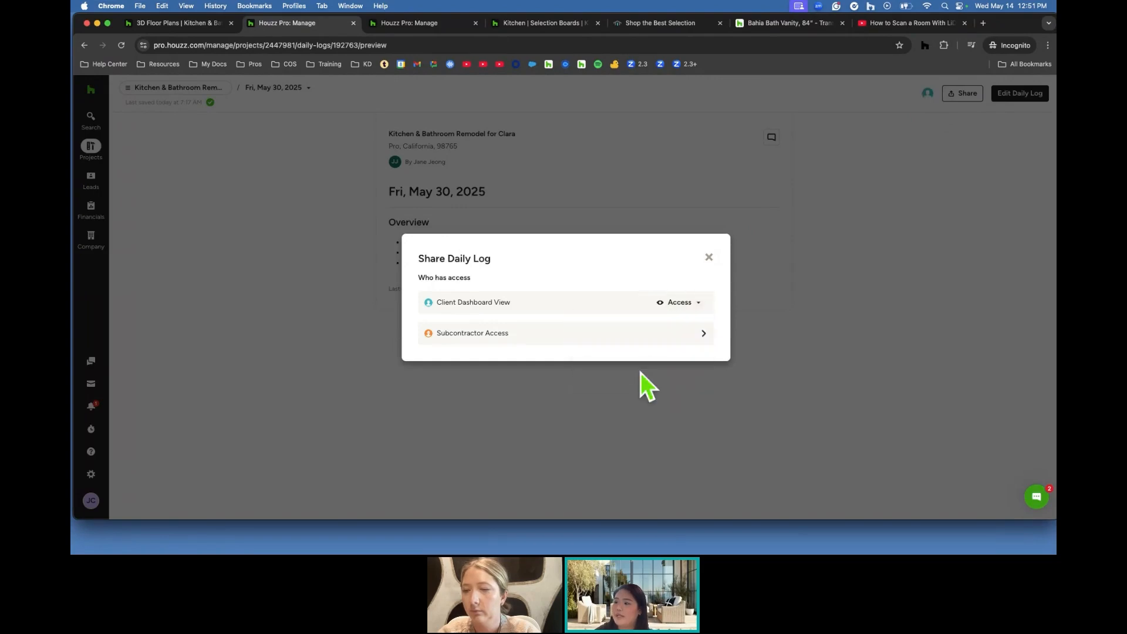
left_click(708, 257)
mouse_move(182, 89)
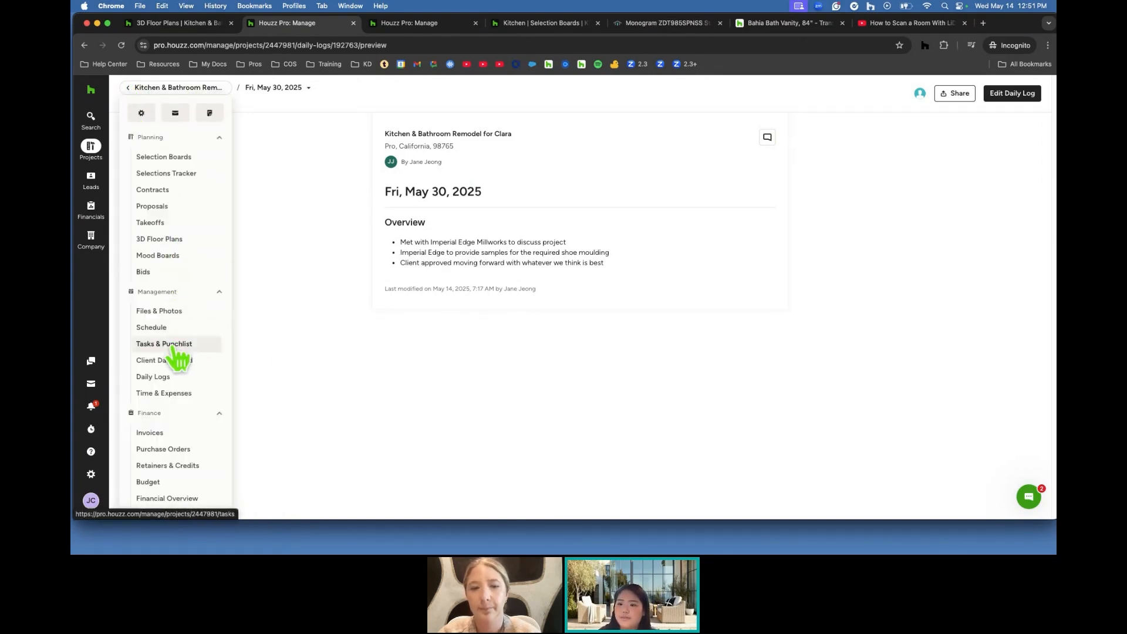
left_click(166, 361)
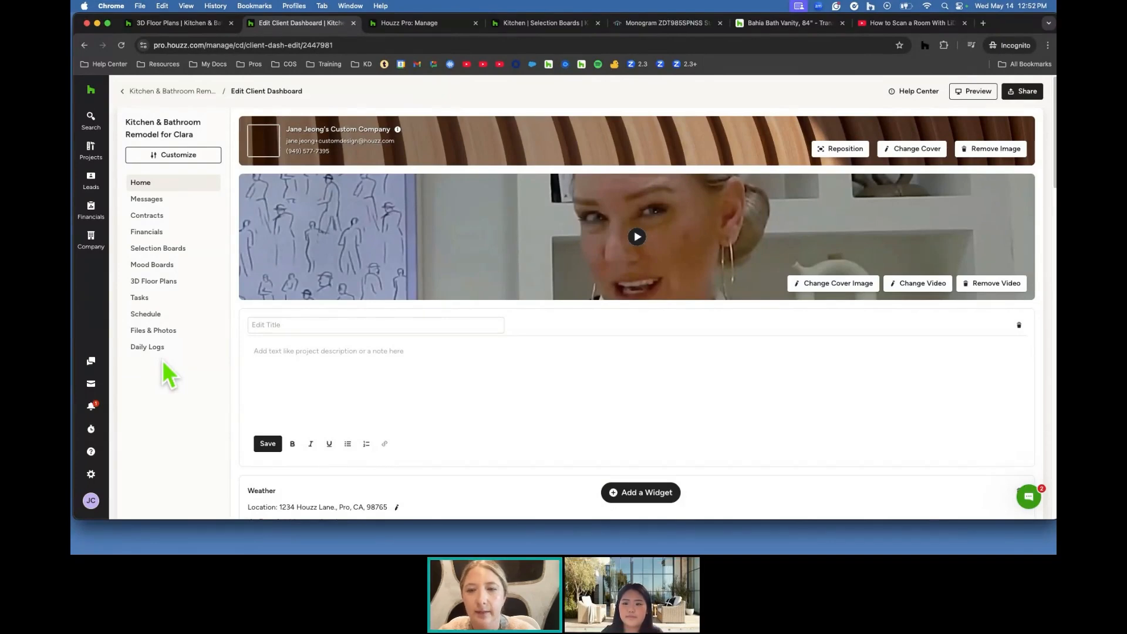
Open the company templates and review the available schedule templates.
mouse_move(91, 236)
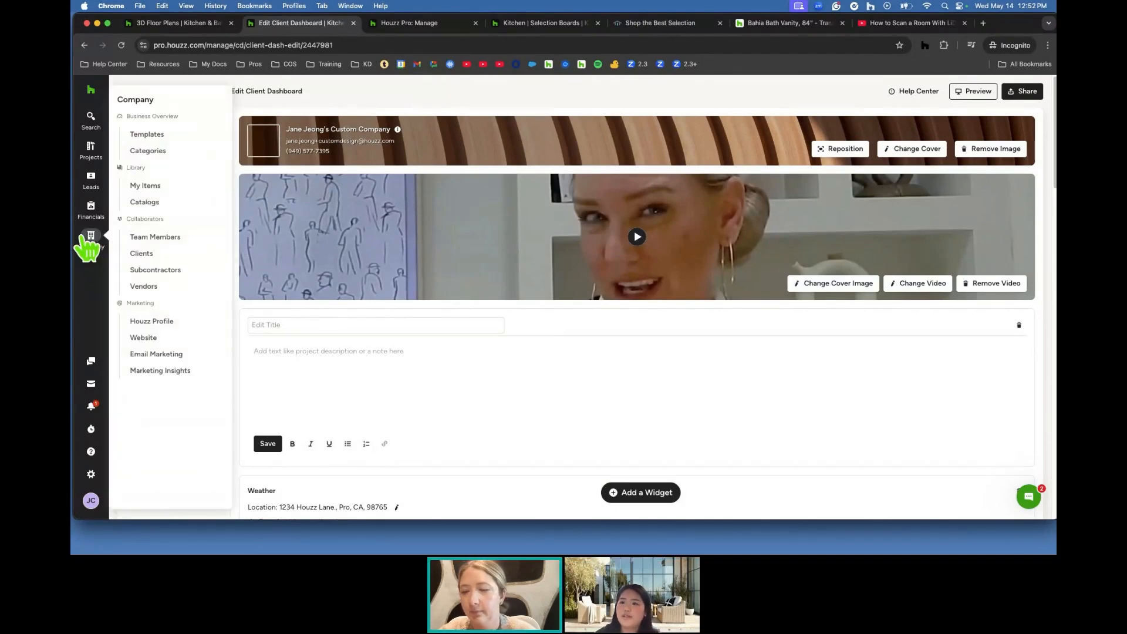
left_click(172, 137)
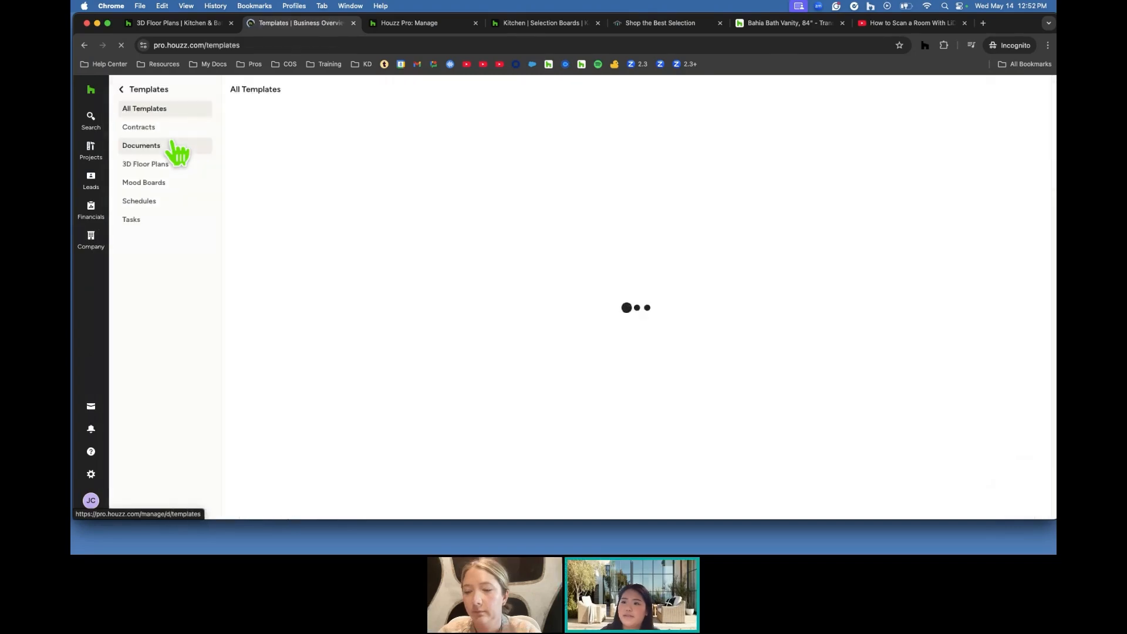
left_click(149, 202)
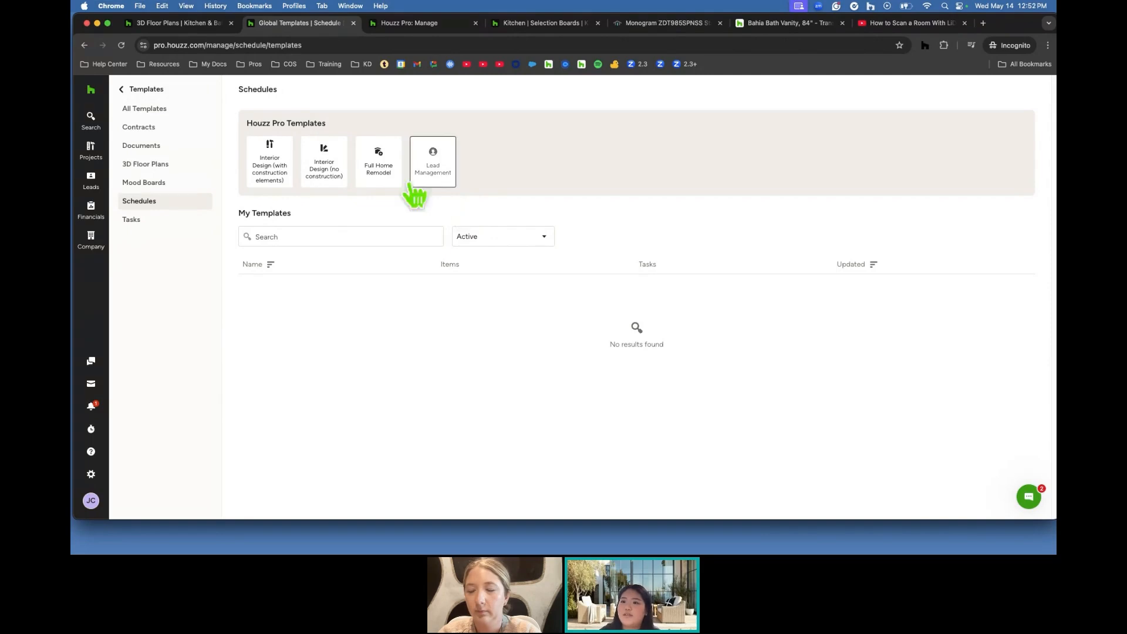
Reopen the Kitchen & Bathroom Remodel project's schedule and review its actions for saving and managing templates.
left_click(91, 149)
left_click(151, 151)
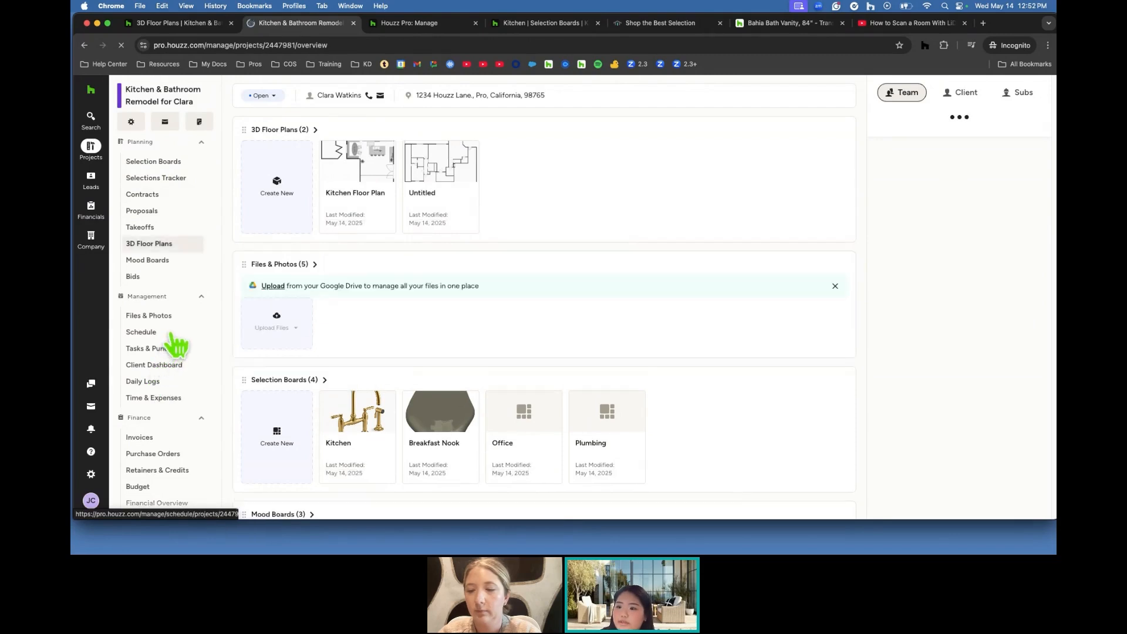
left_click(171, 332)
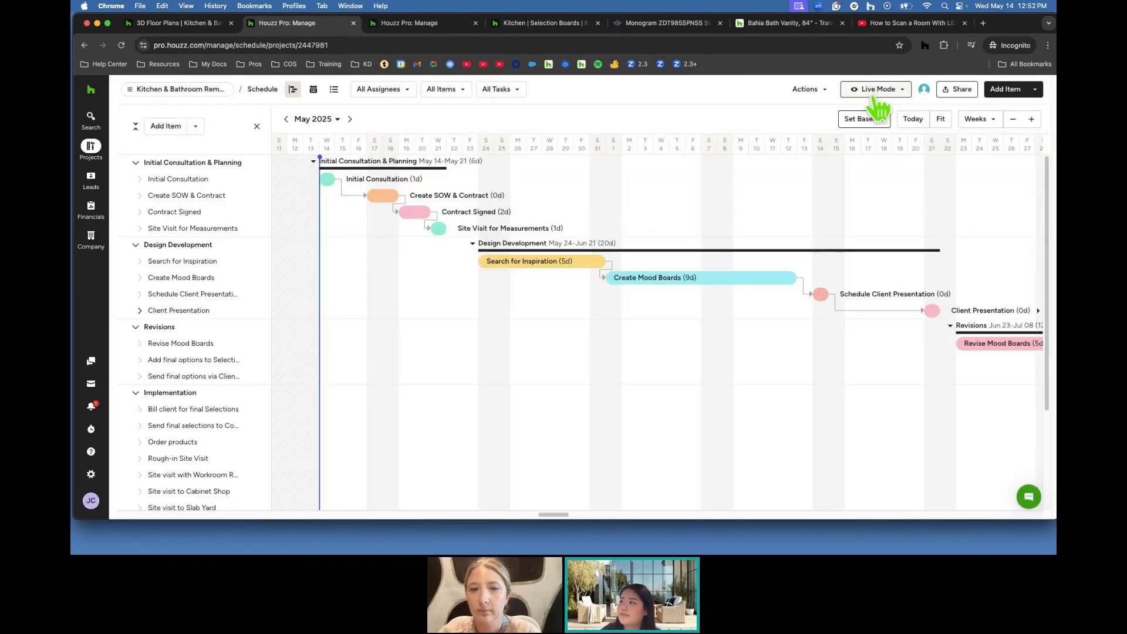
left_click(806, 91)
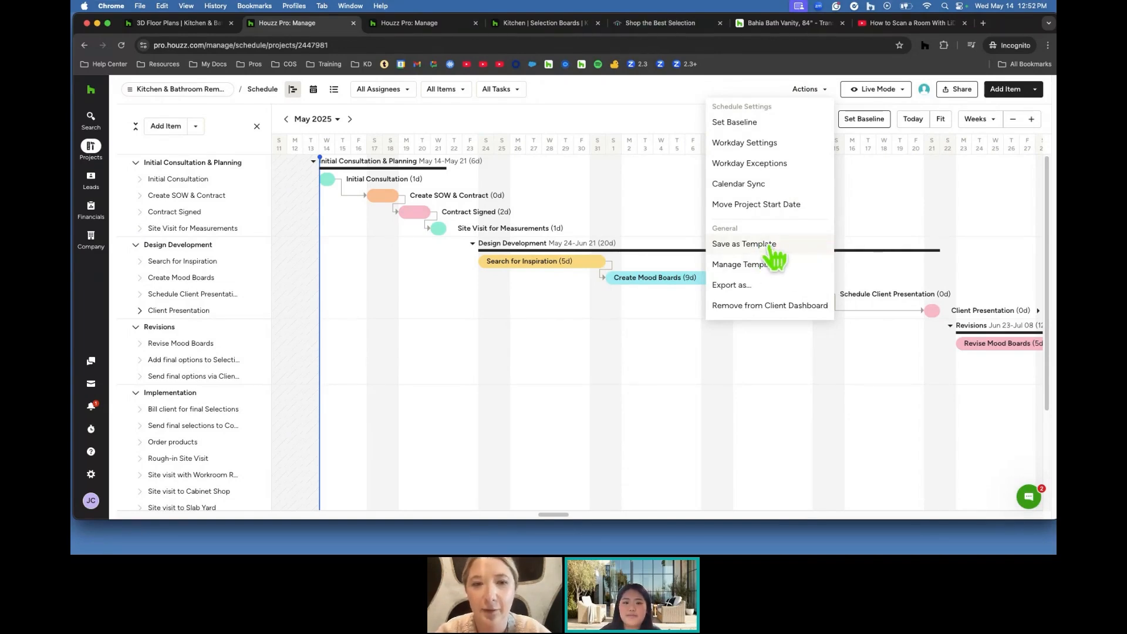
Open the project's Tasks & Punchlist and review the actions for using, saving and managing task templates.
mouse_move(86, 168)
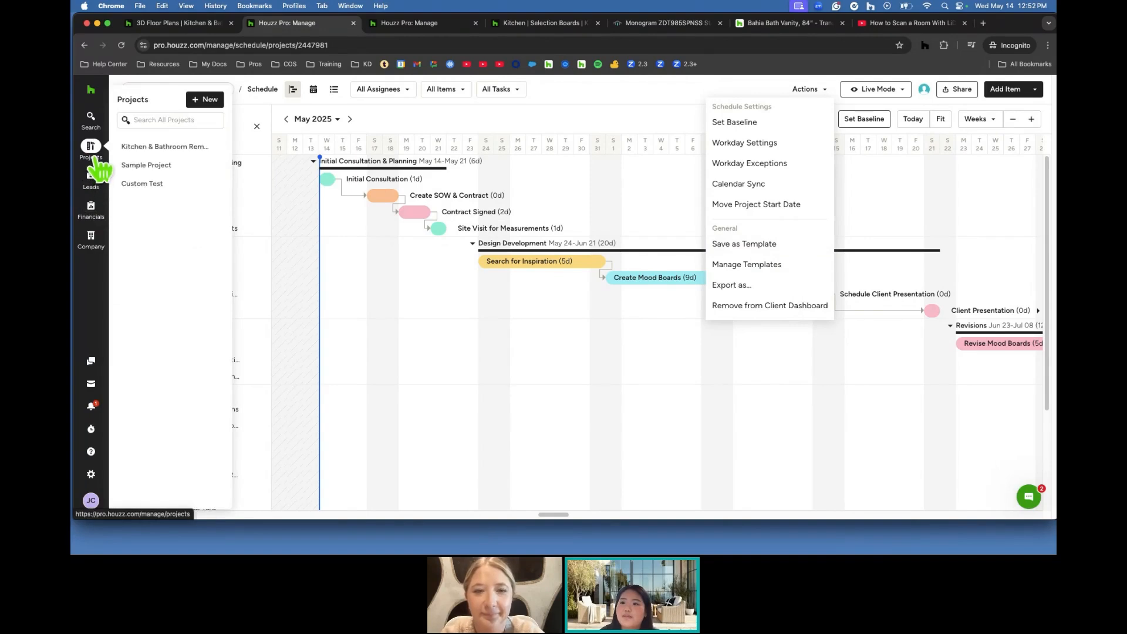
left_click(132, 148)
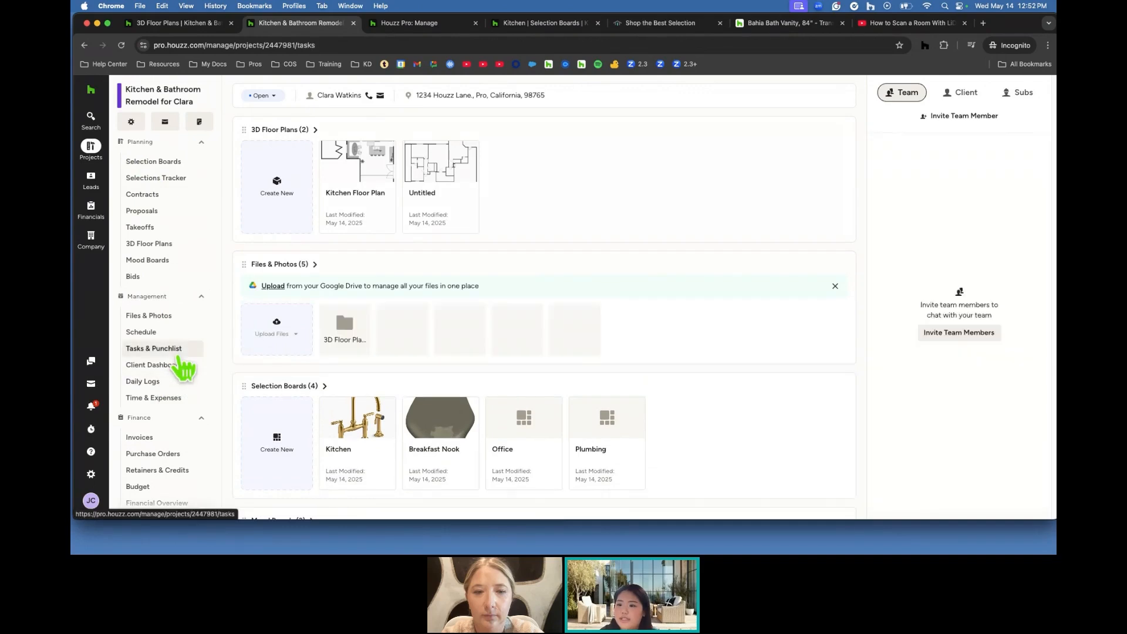
left_click(160, 349)
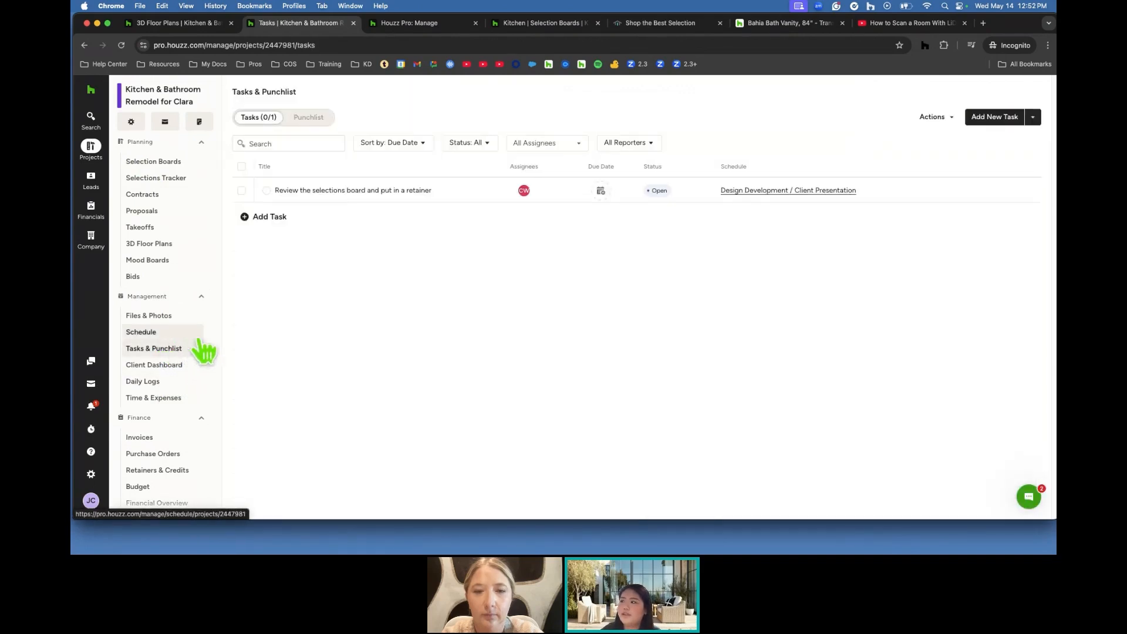
left_click(937, 117)
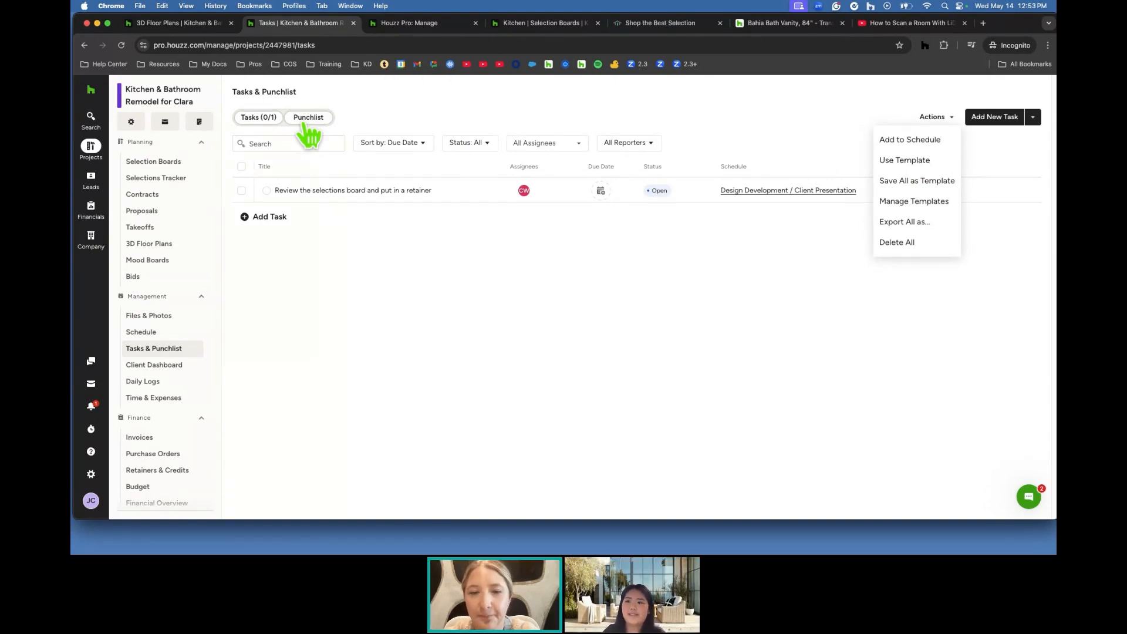
Add a punchlist task titled "Product Sourcing" and assign it to the listed team member.
left_click(305, 120)
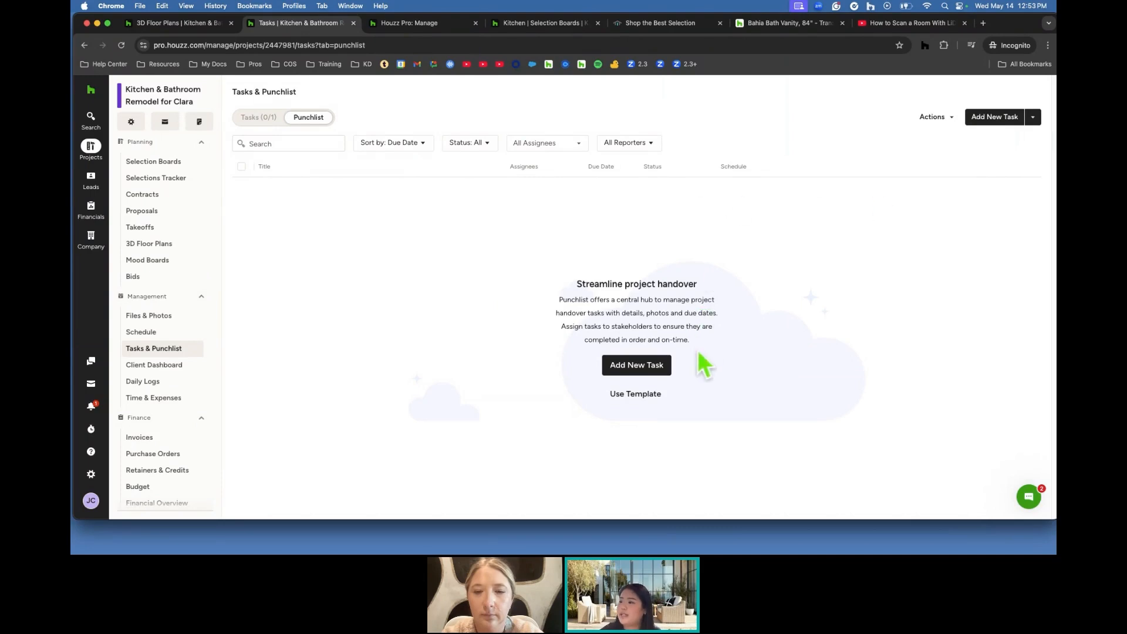
left_click(638, 369)
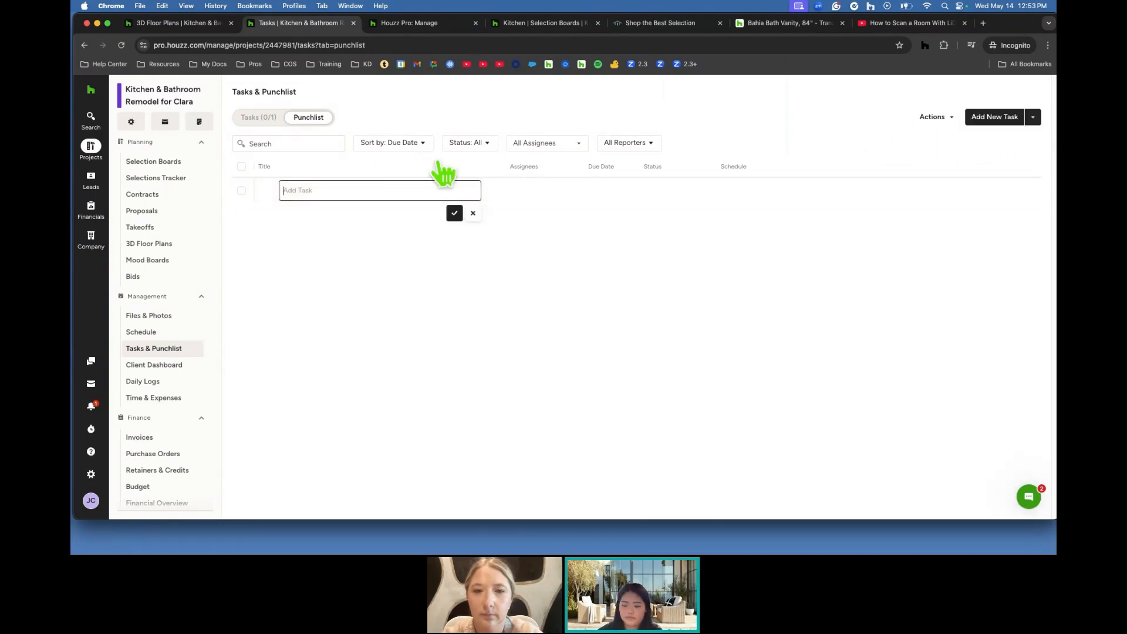
type("Product Sourcing")
key("Return")
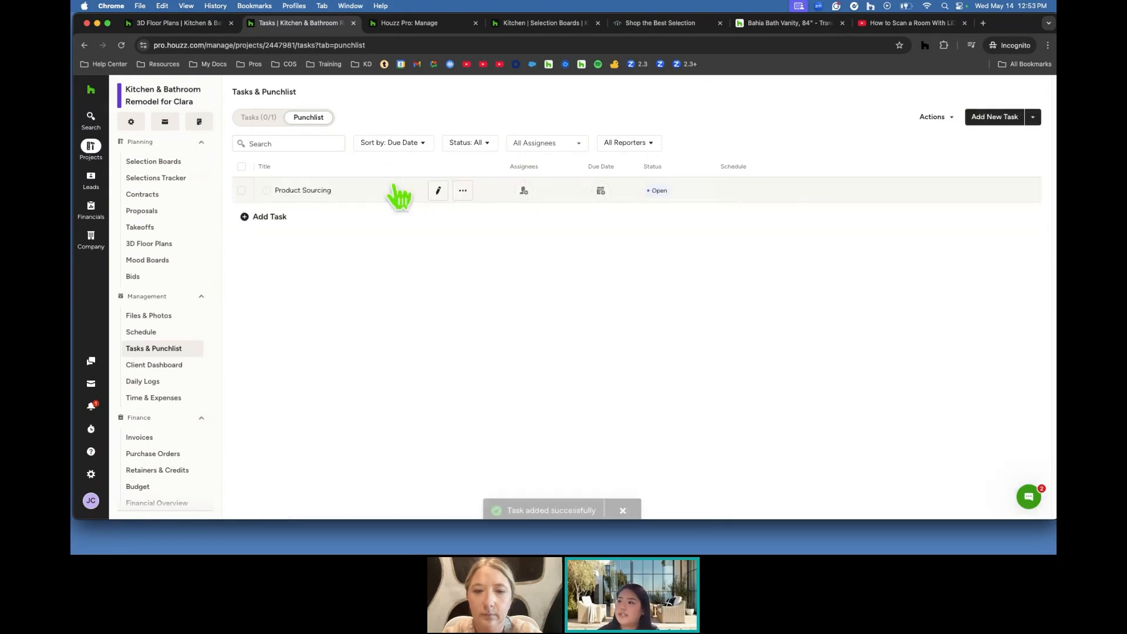
left_click(527, 191)
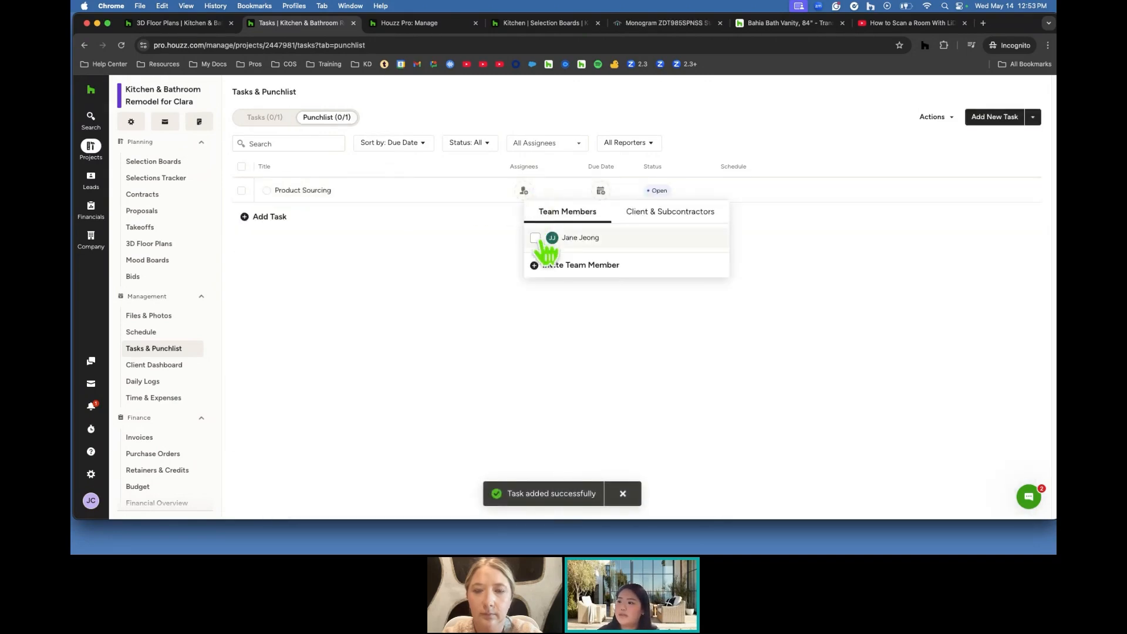
left_click(536, 238)
left_click(336, 241)
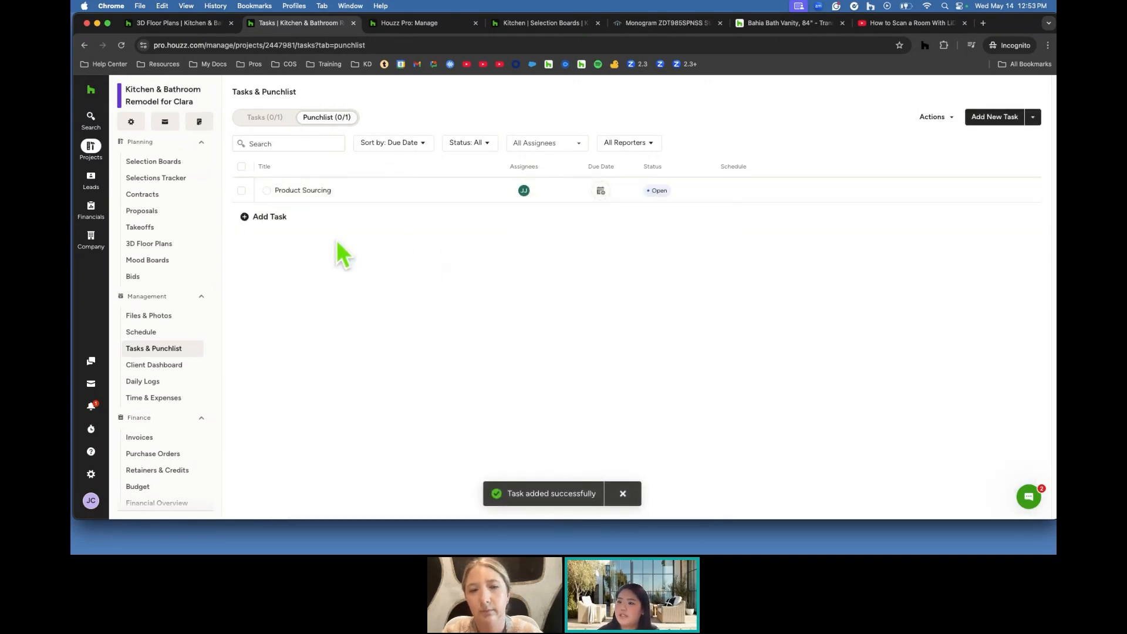
left_click(269, 217)
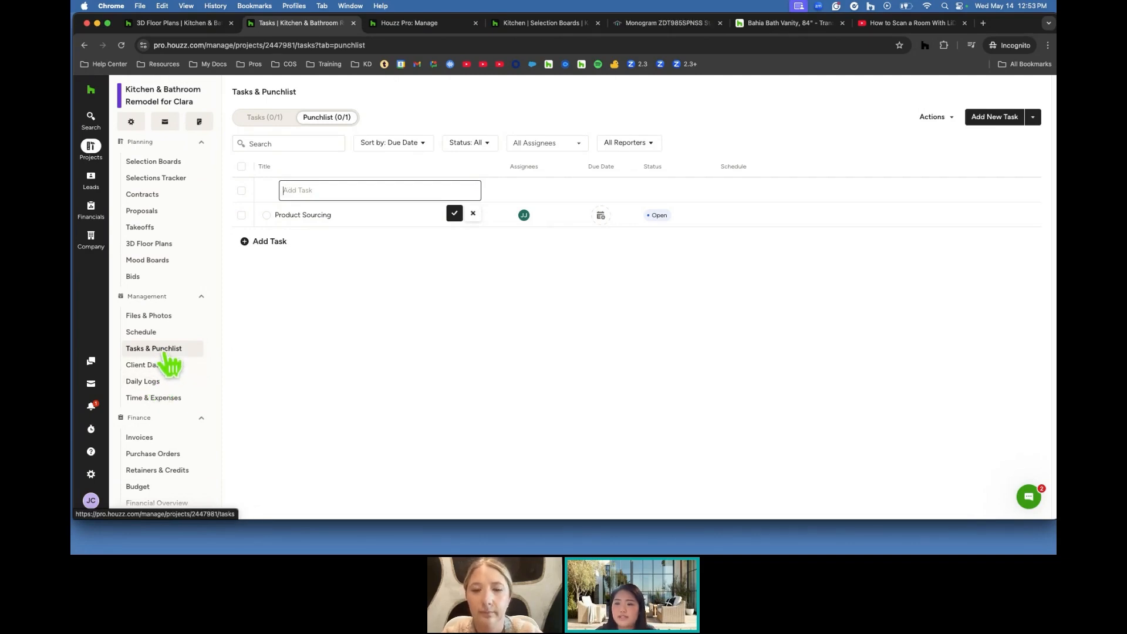
left_click(305, 343)
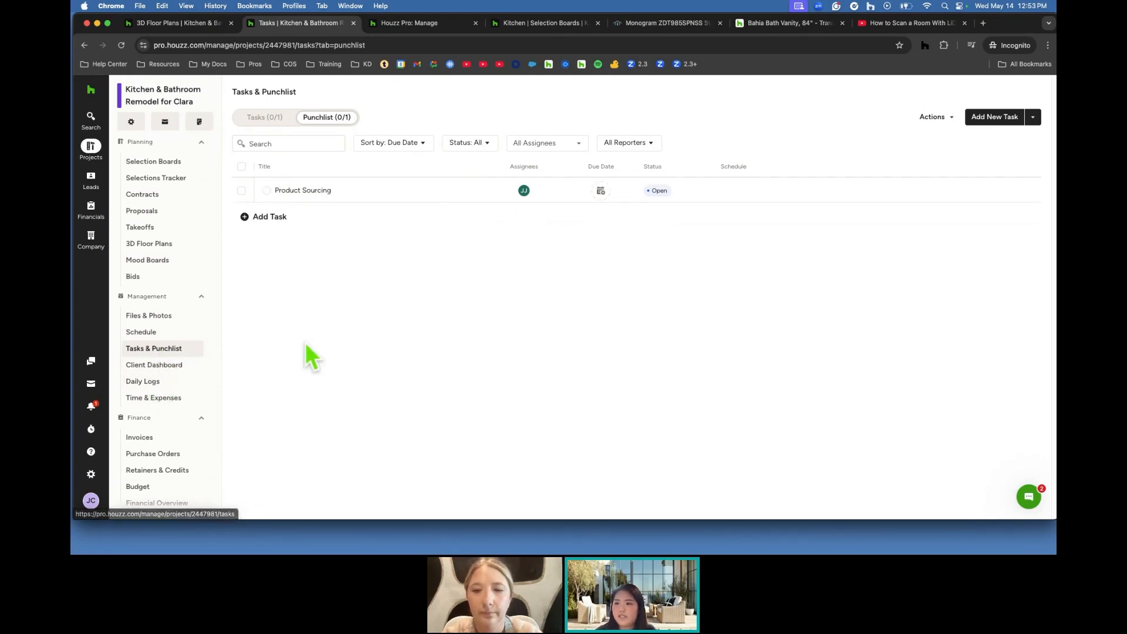
left_click(277, 223)
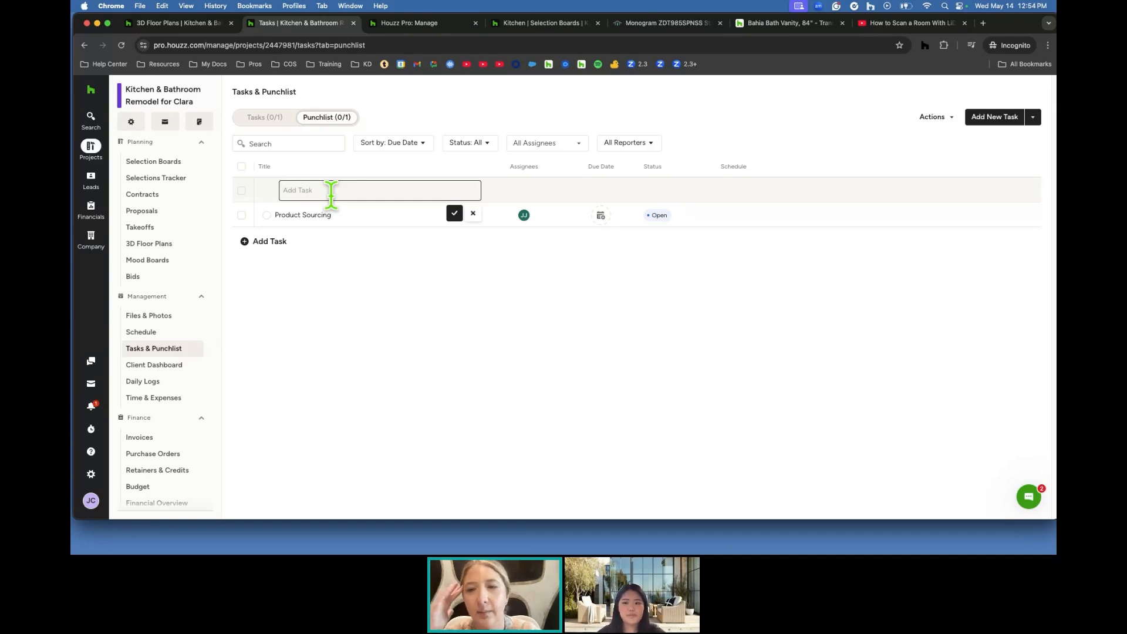
left_click(94, 123)
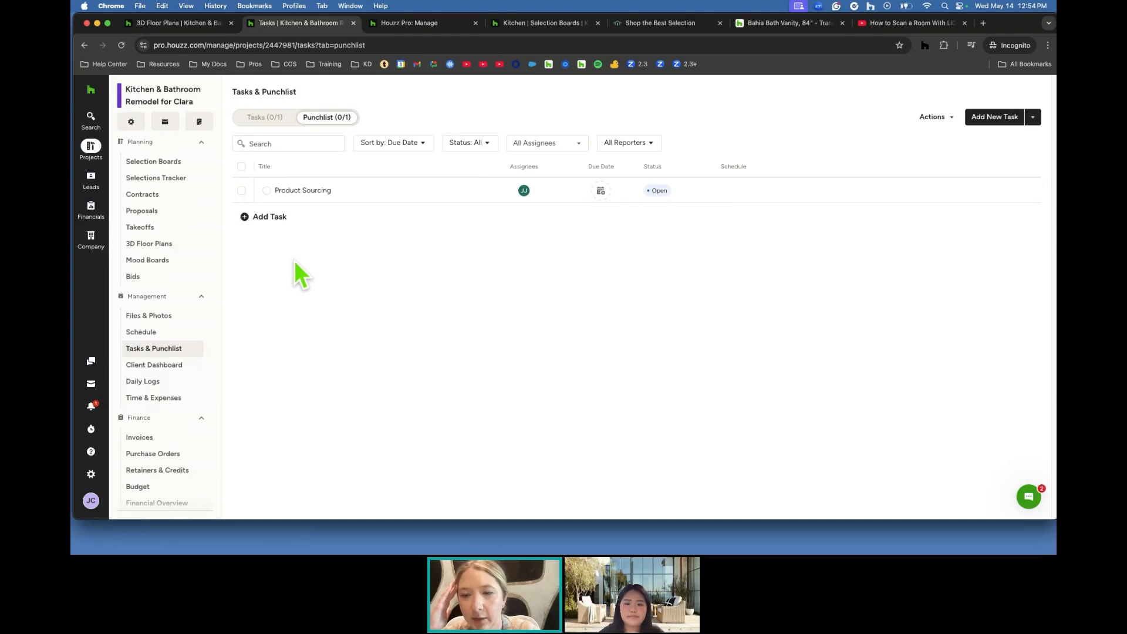
Open the Task Center covering tasks from all leads and projects.
mouse_move(91, 117)
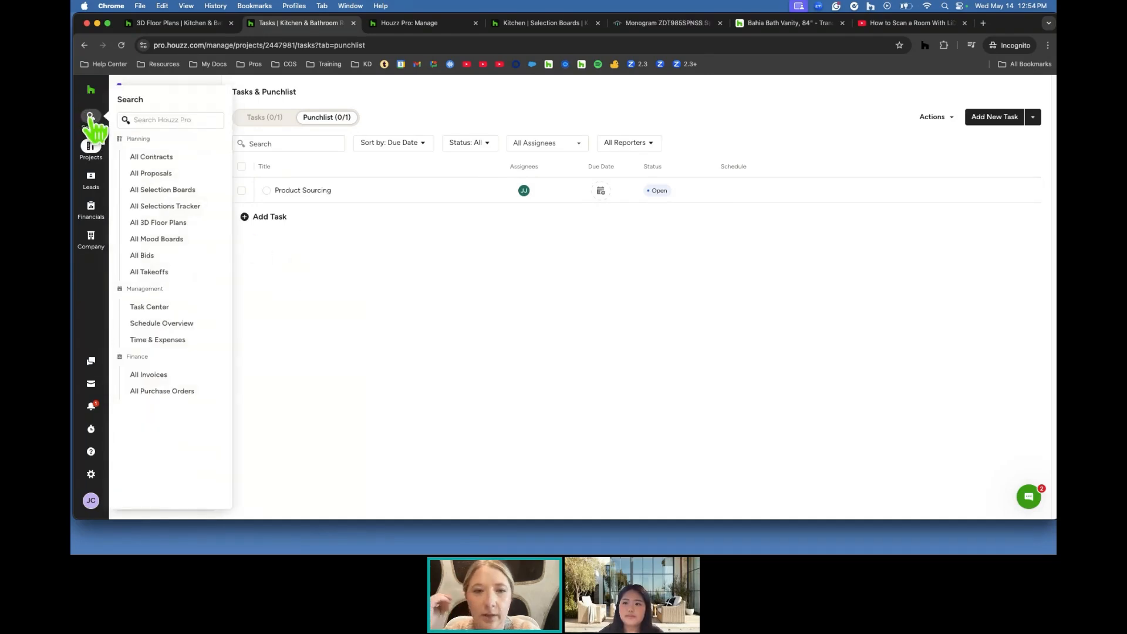
left_click(170, 311)
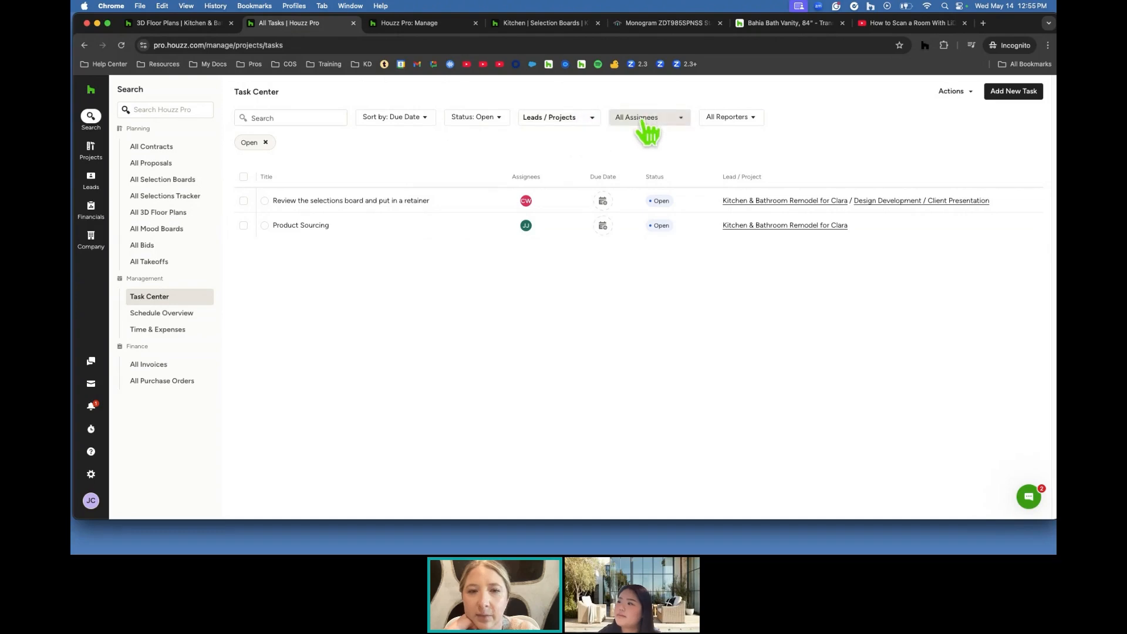
left_click(648, 121)
left_click(634, 143)
mouse_move(648, 164)
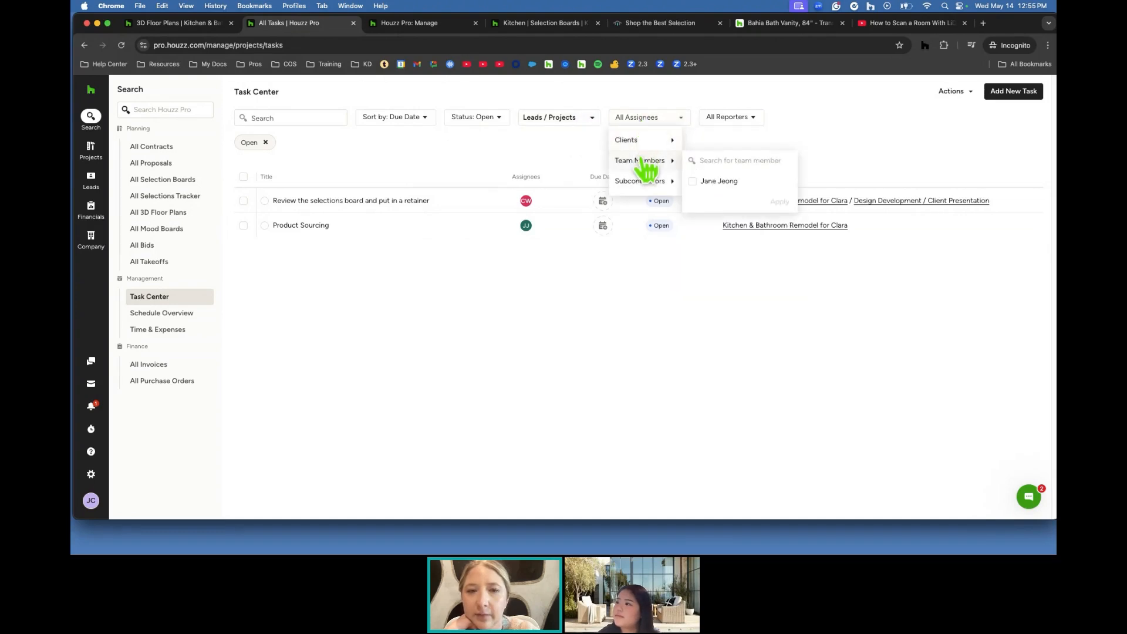
left_click(699, 182)
left_click(625, 306)
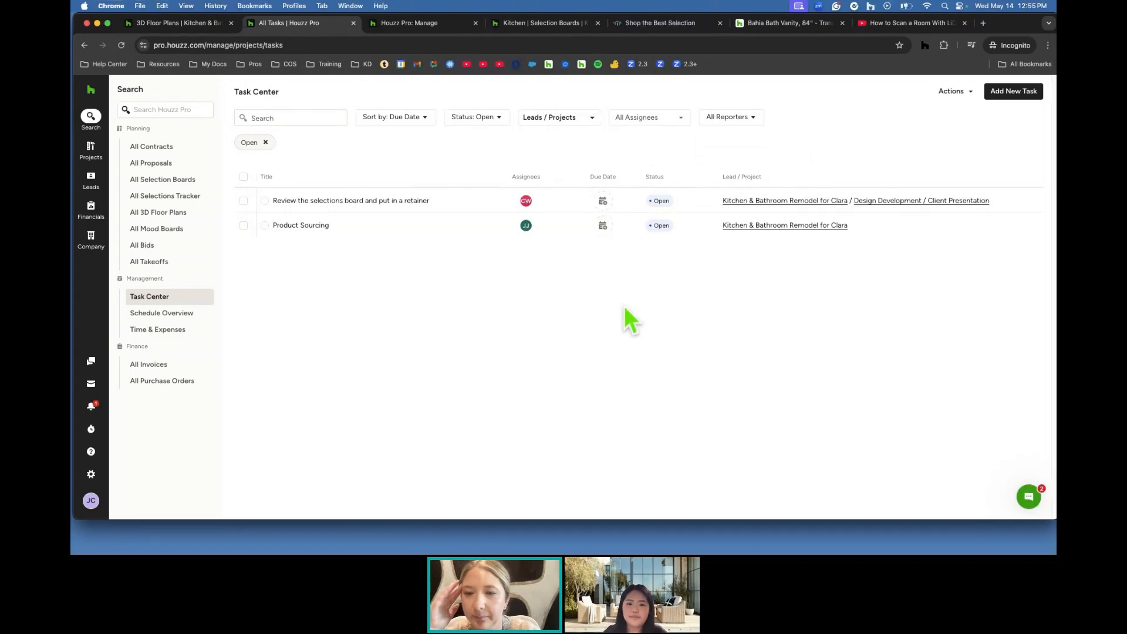
Filter the Task Center's open tasks by assignee to the single listed team member.
left_click(646, 119)
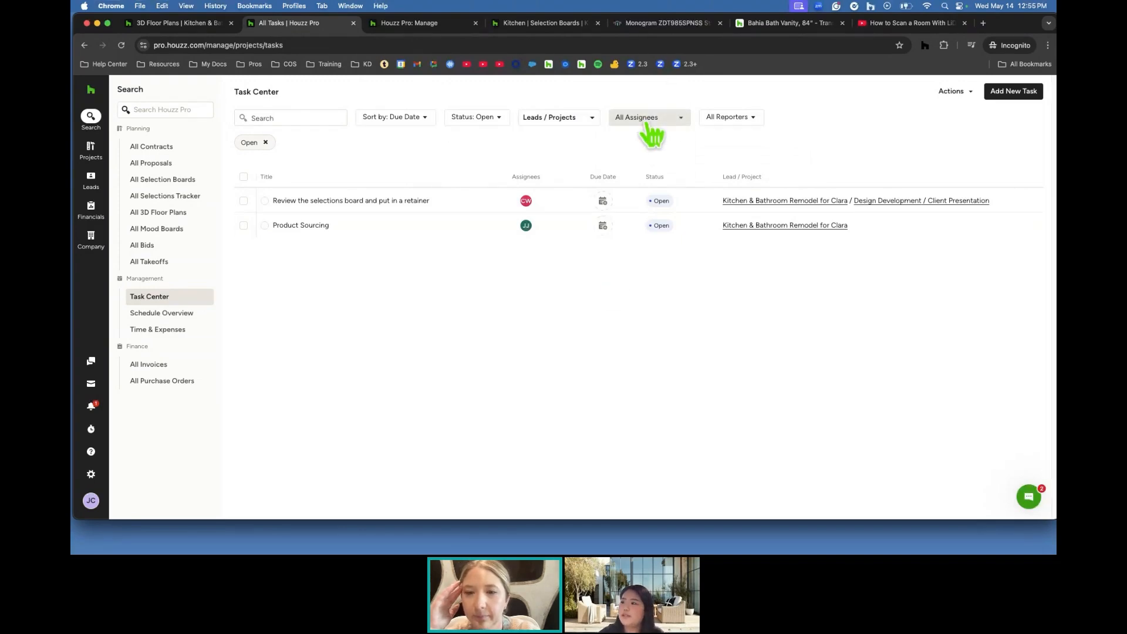
mouse_move(649, 168)
left_click(698, 179)
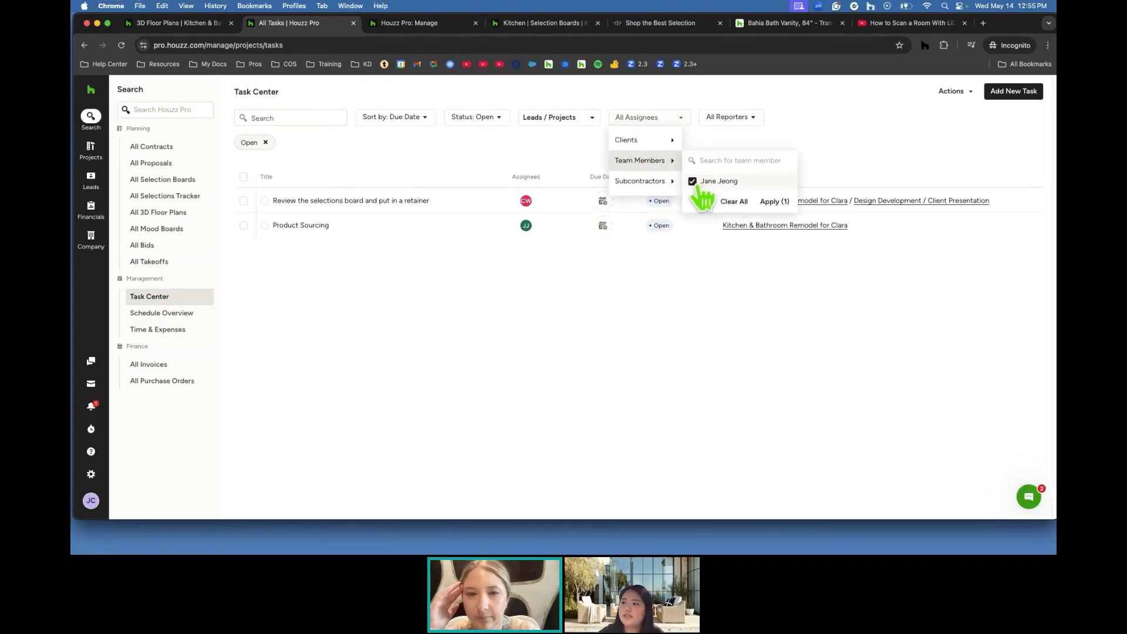
left_click(719, 184)
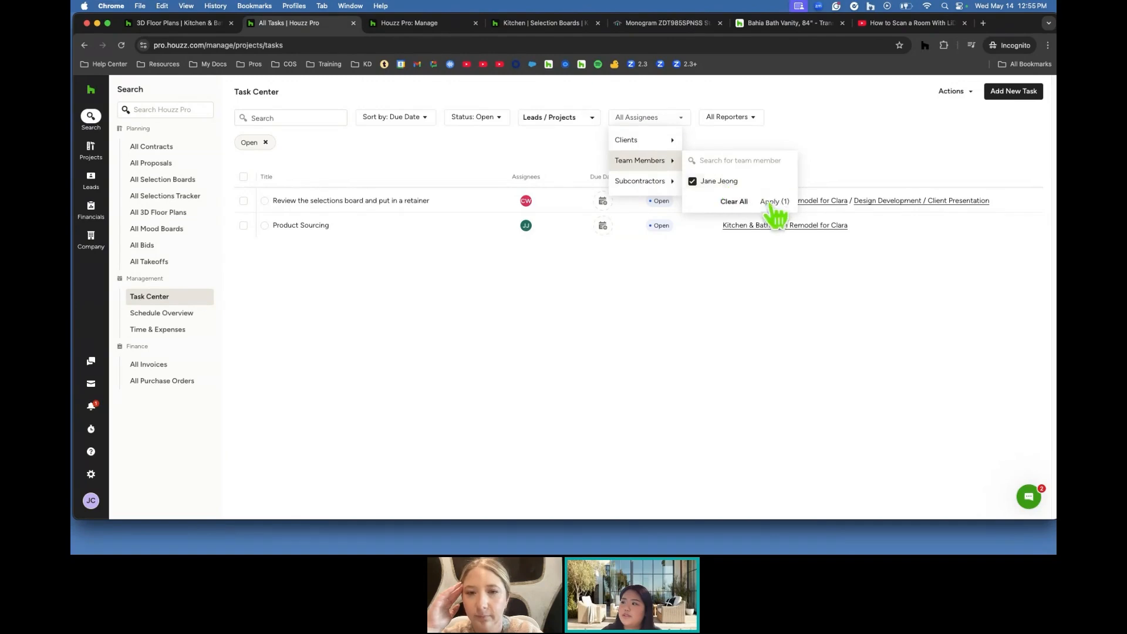
left_click(770, 201)
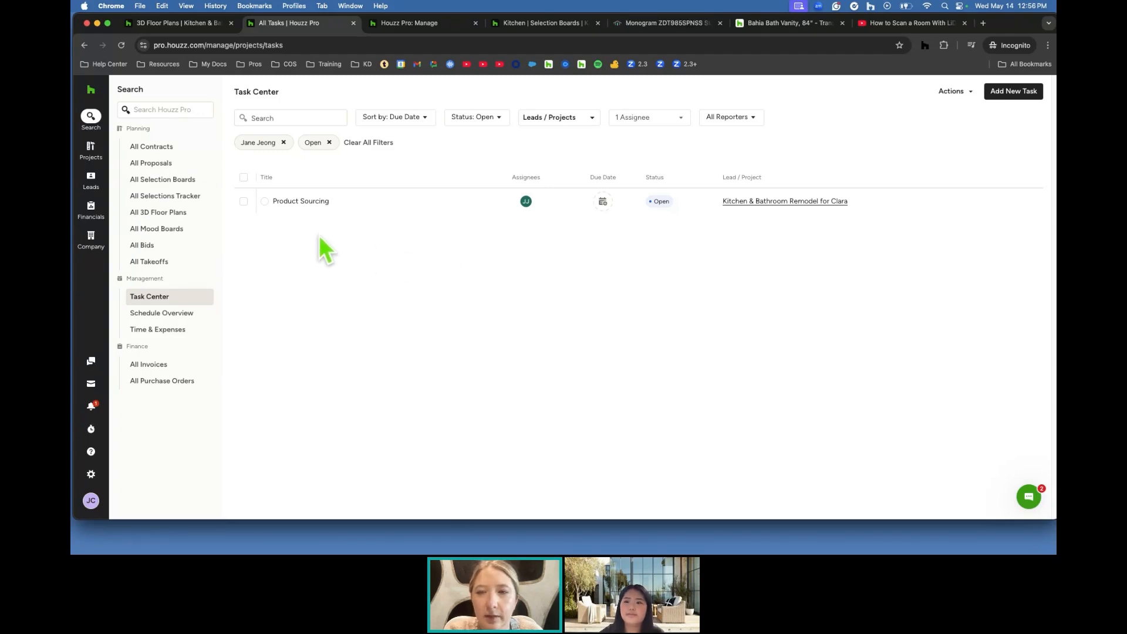
Return to the Kitchen & Bathroom Remodel project's Tasks & Punchlist and review the template option for adding new tasks.
mouse_move(90, 152)
left_click(140, 148)
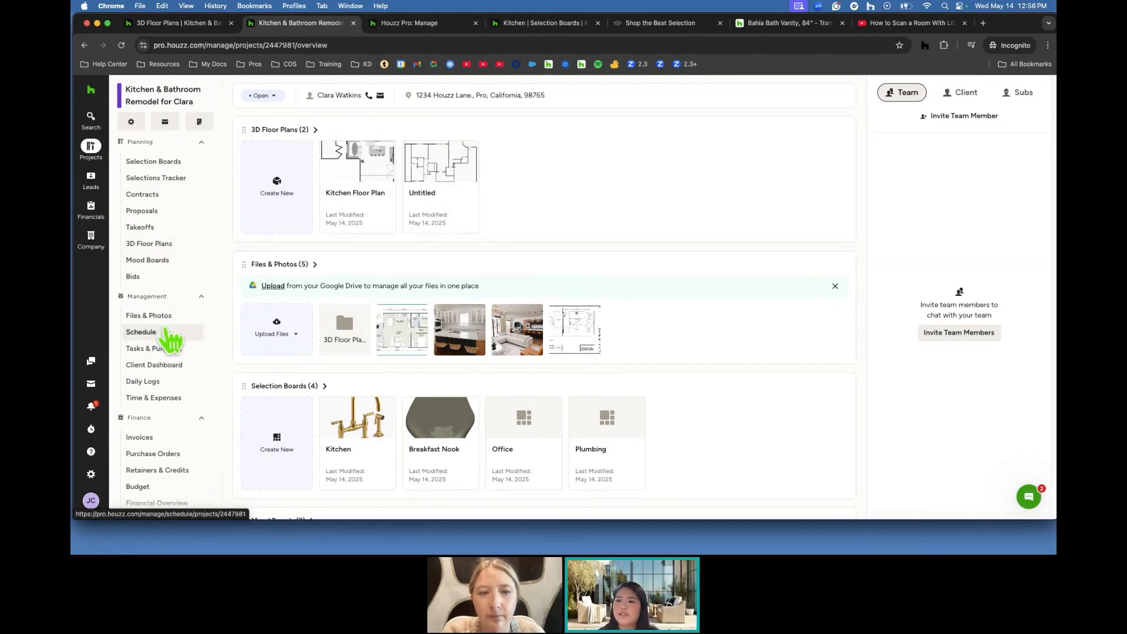
left_click(162, 349)
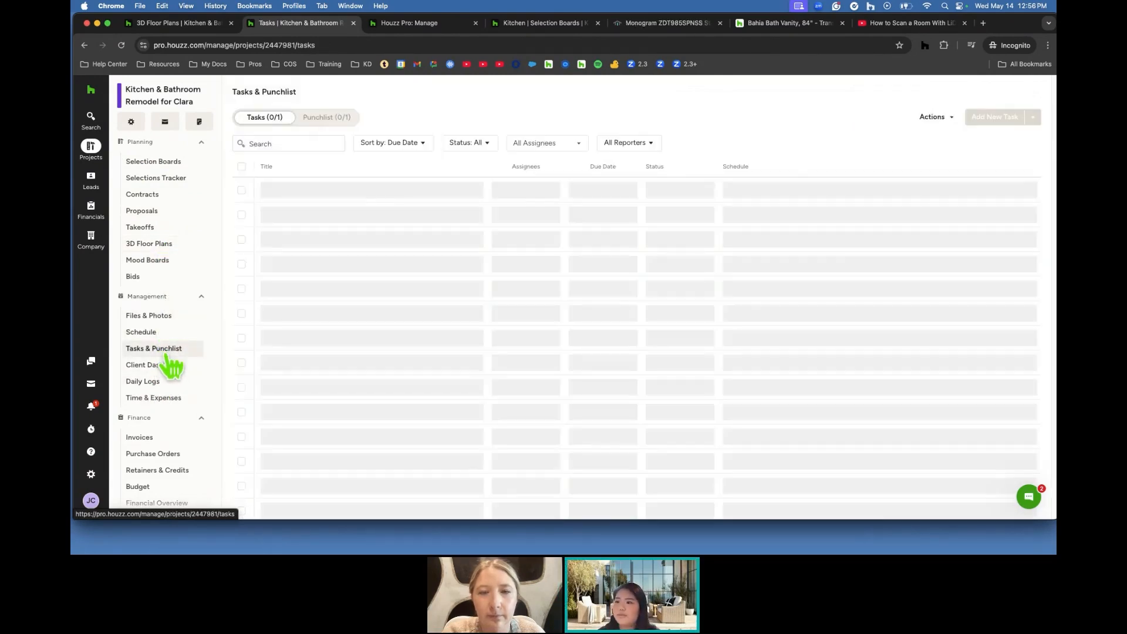
left_click(1032, 118)
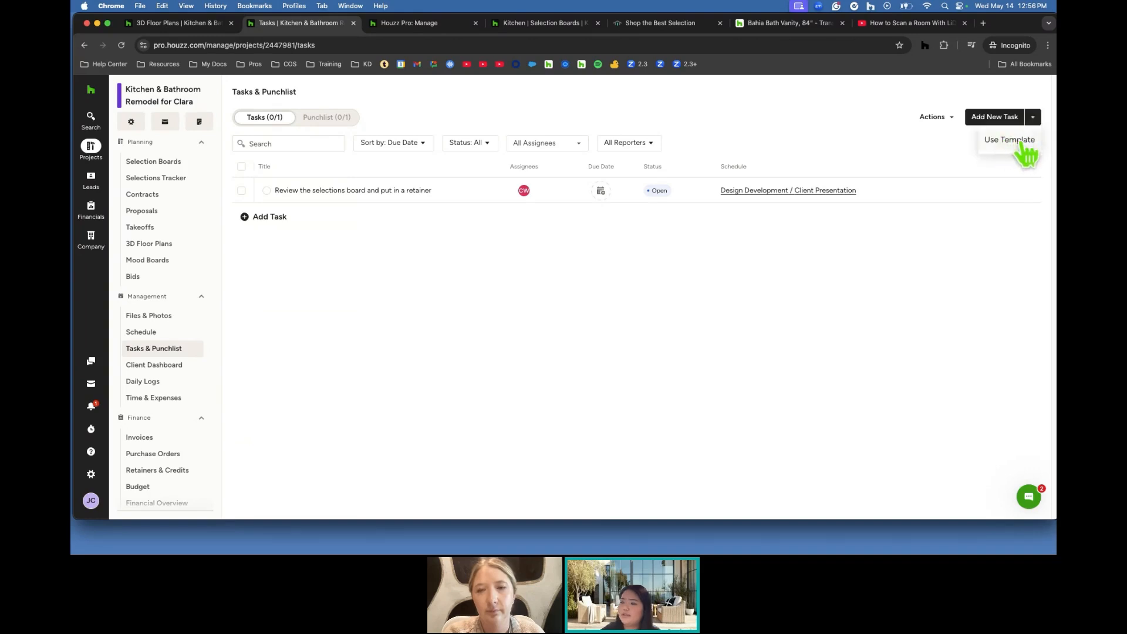
left_click(770, 308)
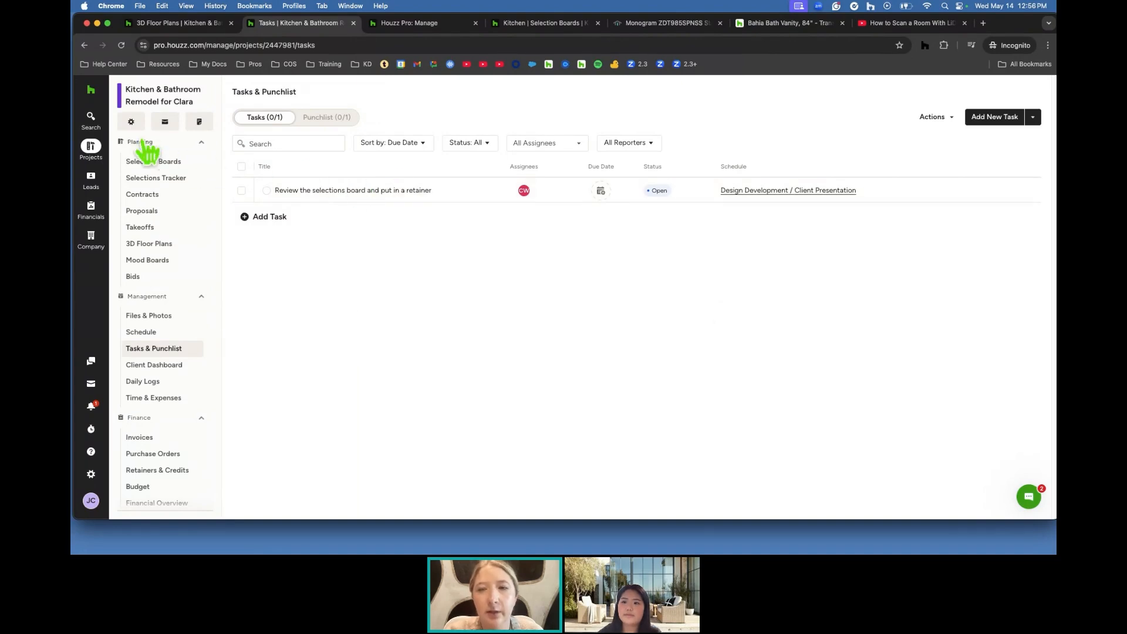
Open the Kitchen Floor Plan from the Kitchen & Bathroom Remodel project overview.
mouse_move(93, 147)
left_click(146, 154)
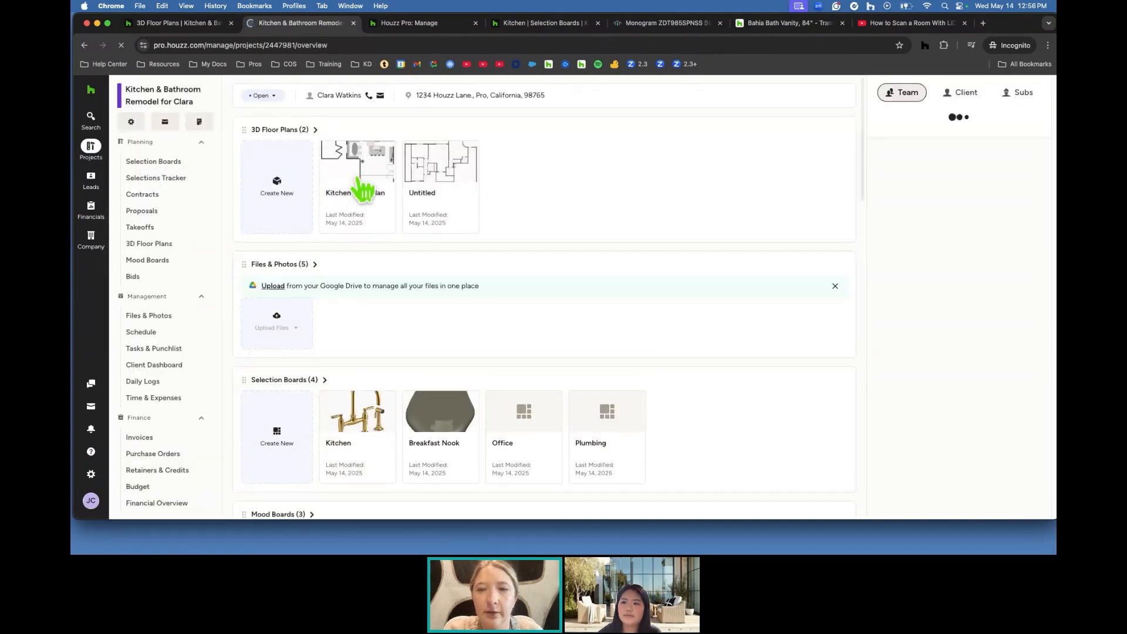
left_click(356, 179)
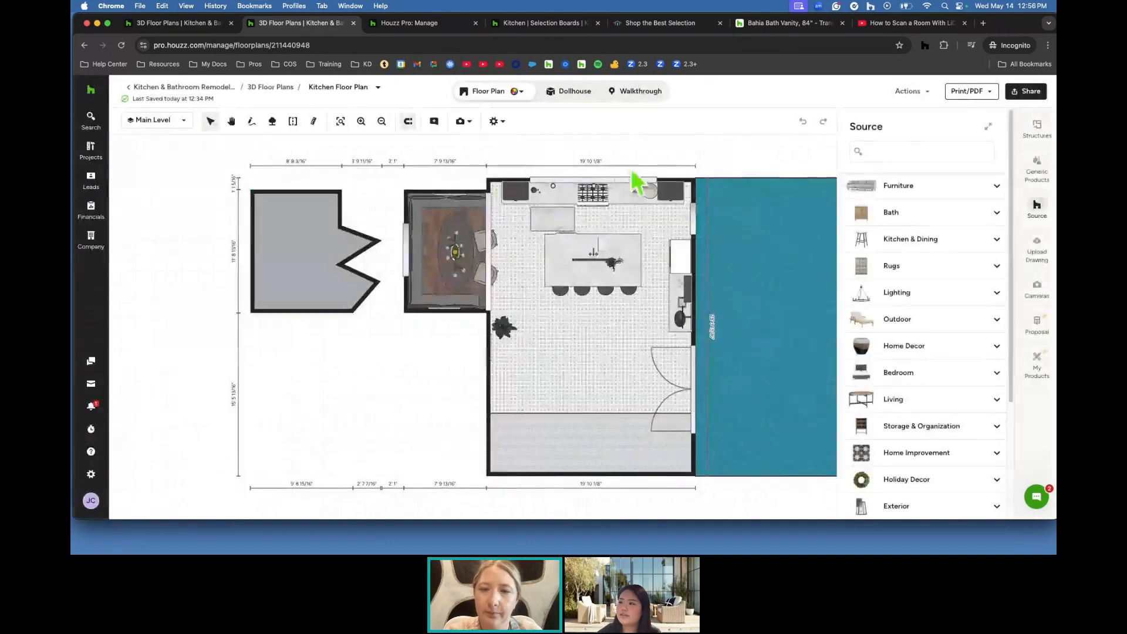
Search the generic products for "pergol" and place Pergola 3 in the open area outside the kitchen, below the dining nook.
left_click(1042, 161)
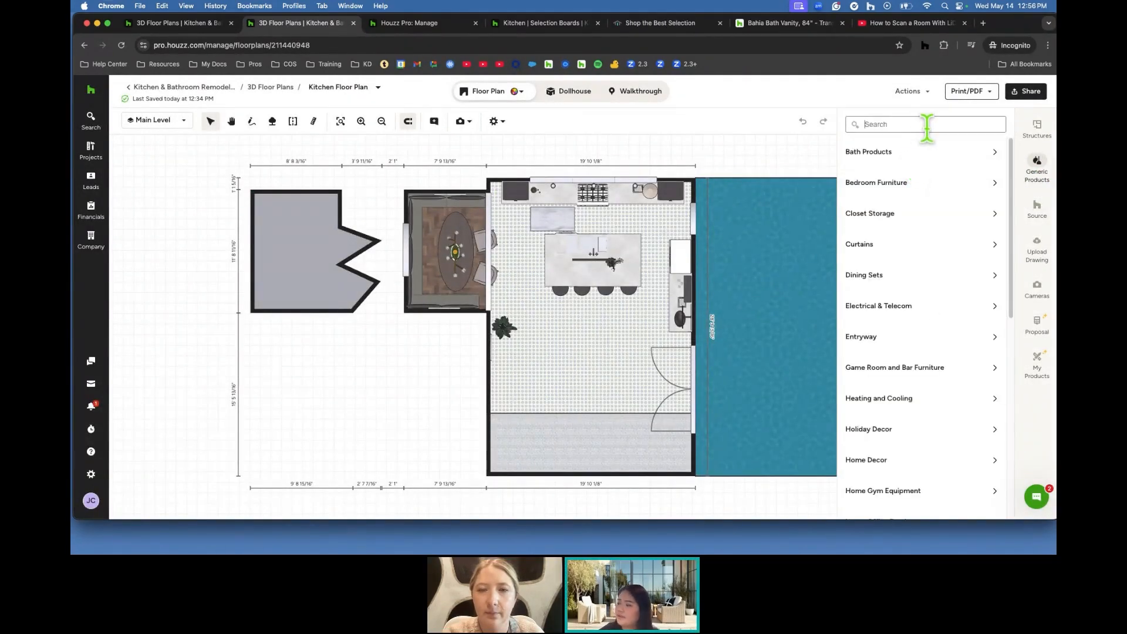
left_click(927, 124)
type("pergol")
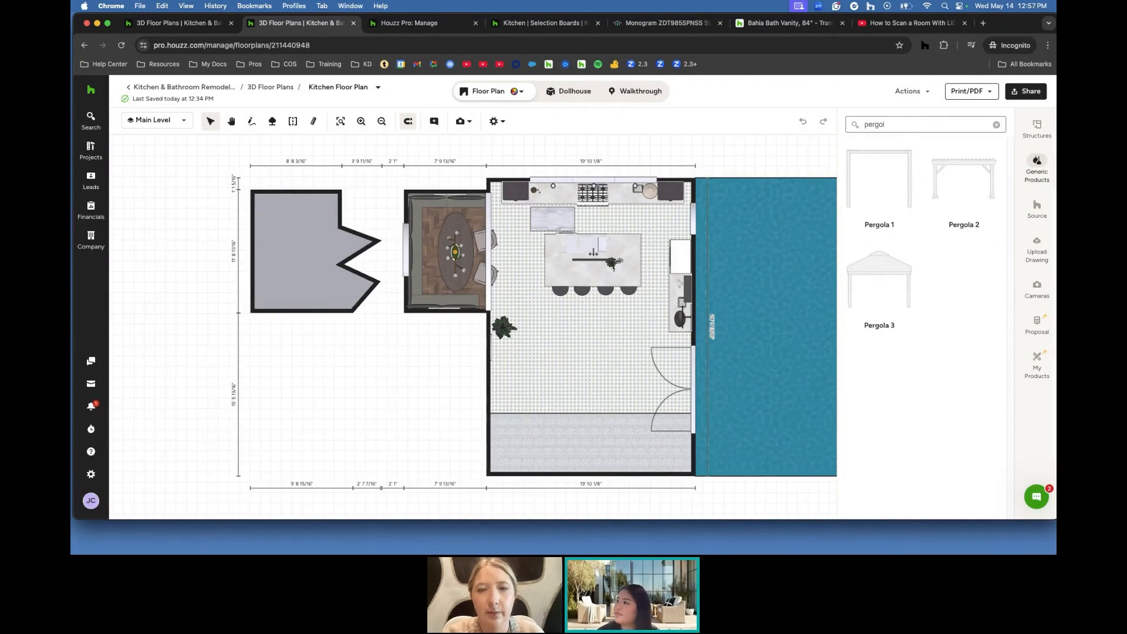
left_click(908, 253)
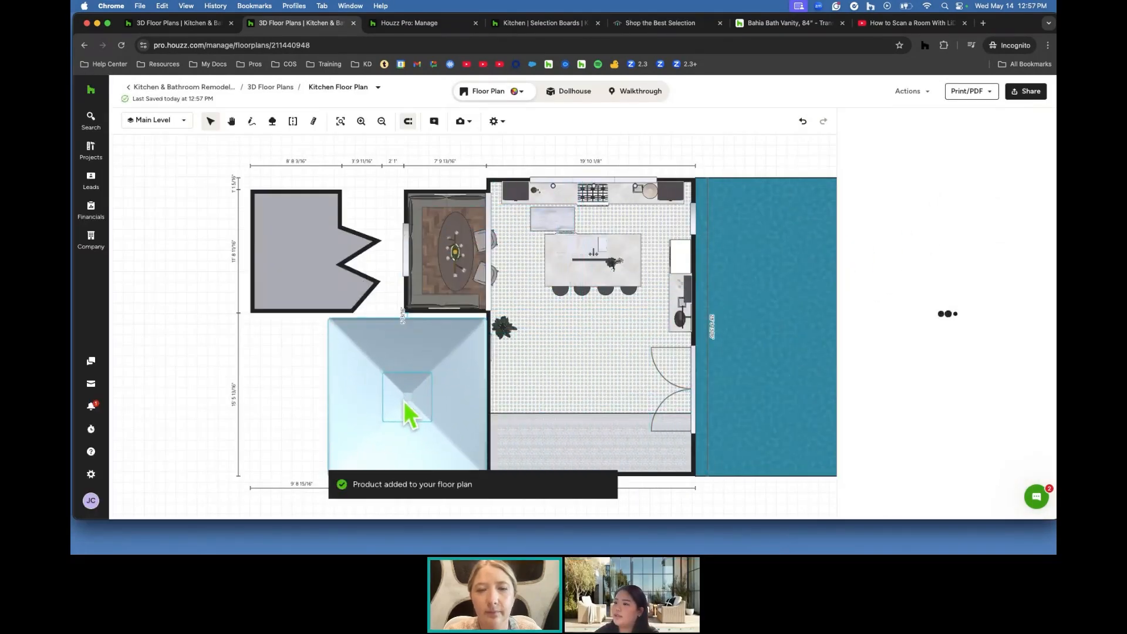
left_click(409, 414)
Resize the pergola to 80 in wide, 150 in high and 80 in deep, and move it closer to the kitchen wall.
left_click(883, 254)
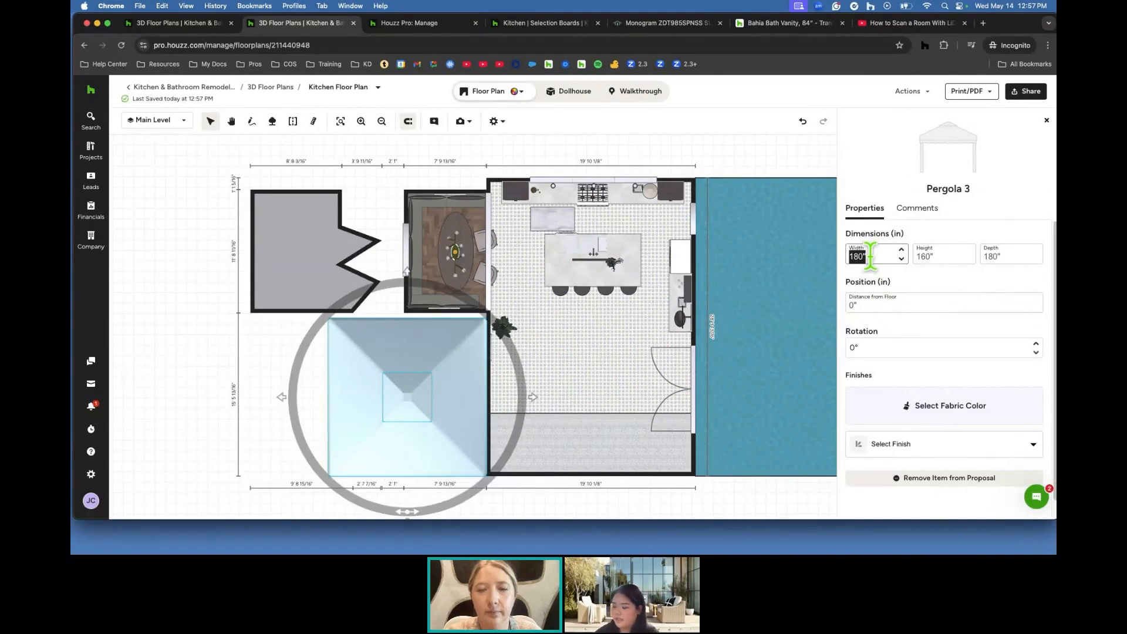
type("80")
left_click(941, 256)
type("150")
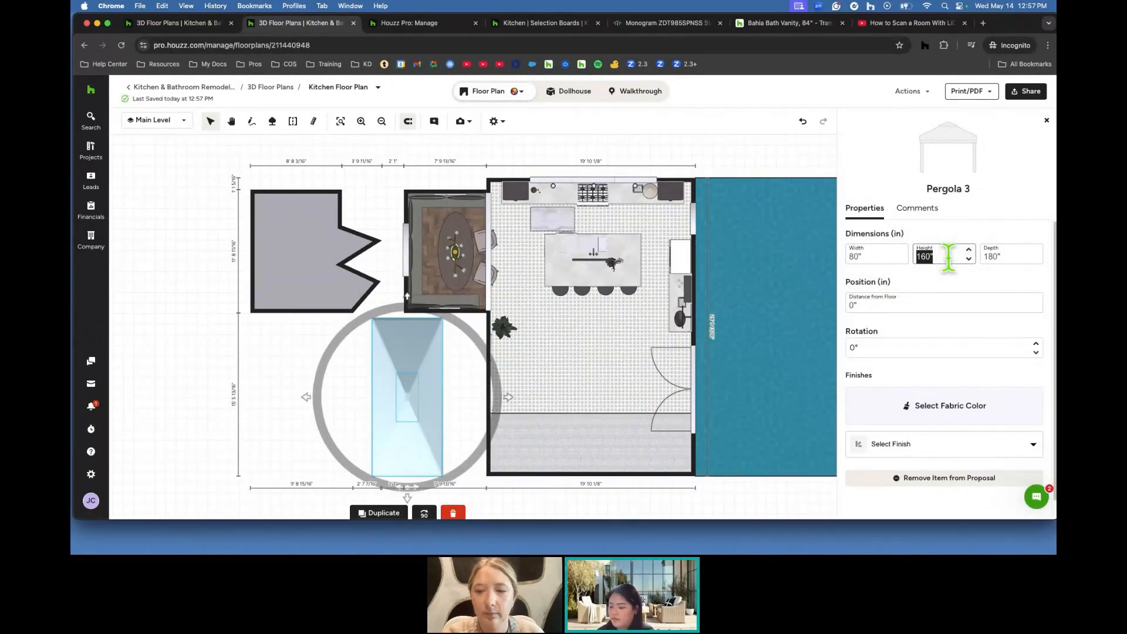
left_click(988, 257)
type("80")
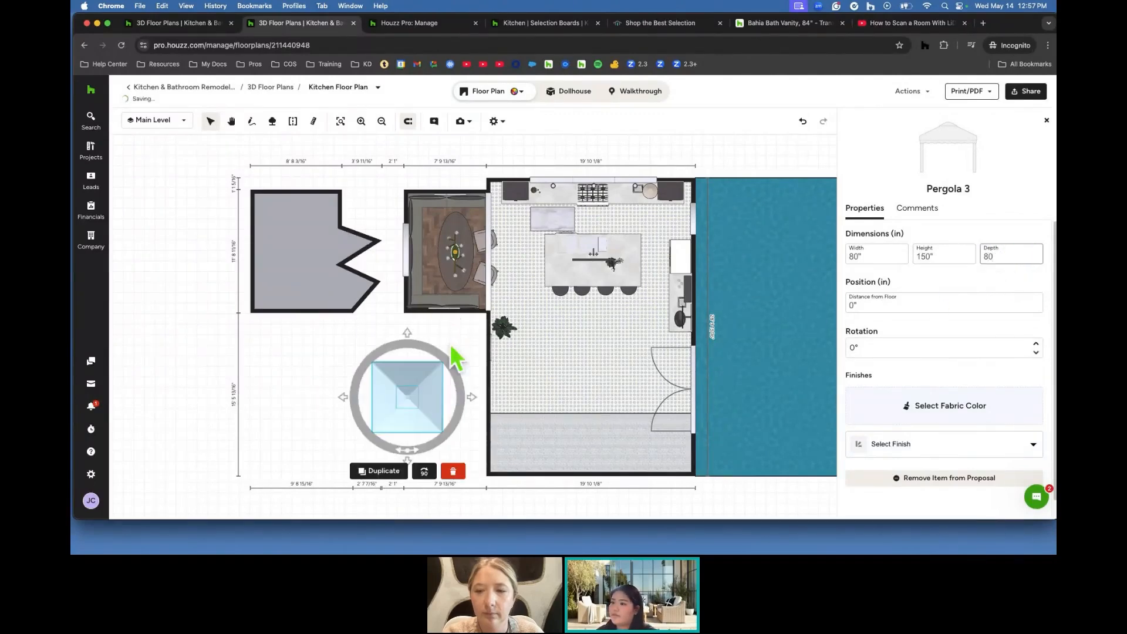
left_click_drag(438, 399, 452, 380)
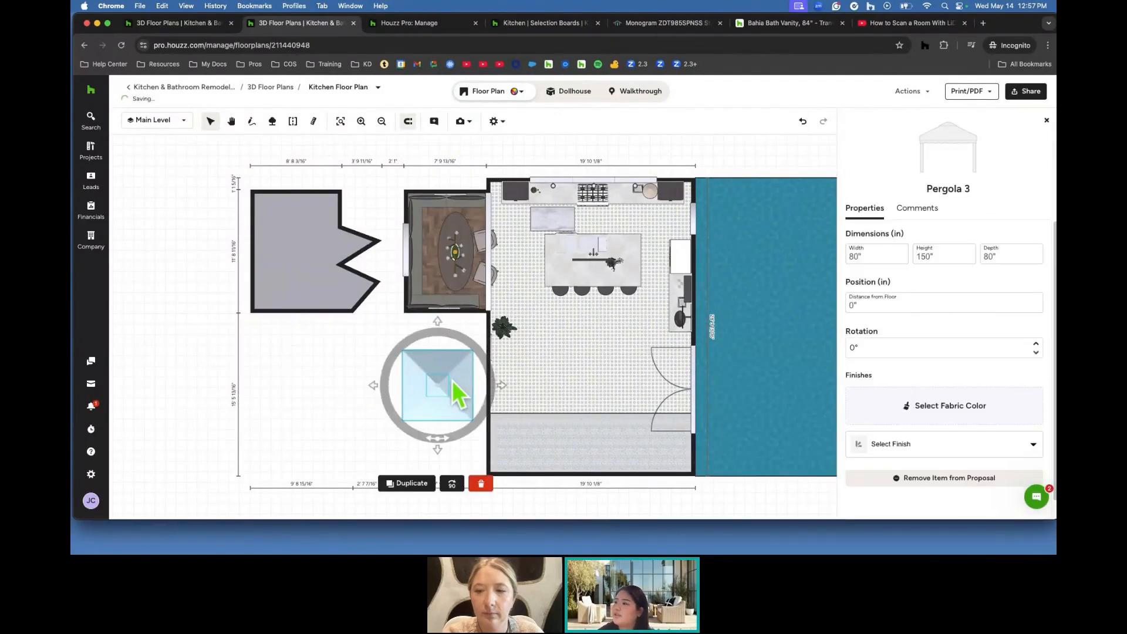
Apply a light beige fabric color from the Neutrals palette to the pergola.
left_click(933, 414)
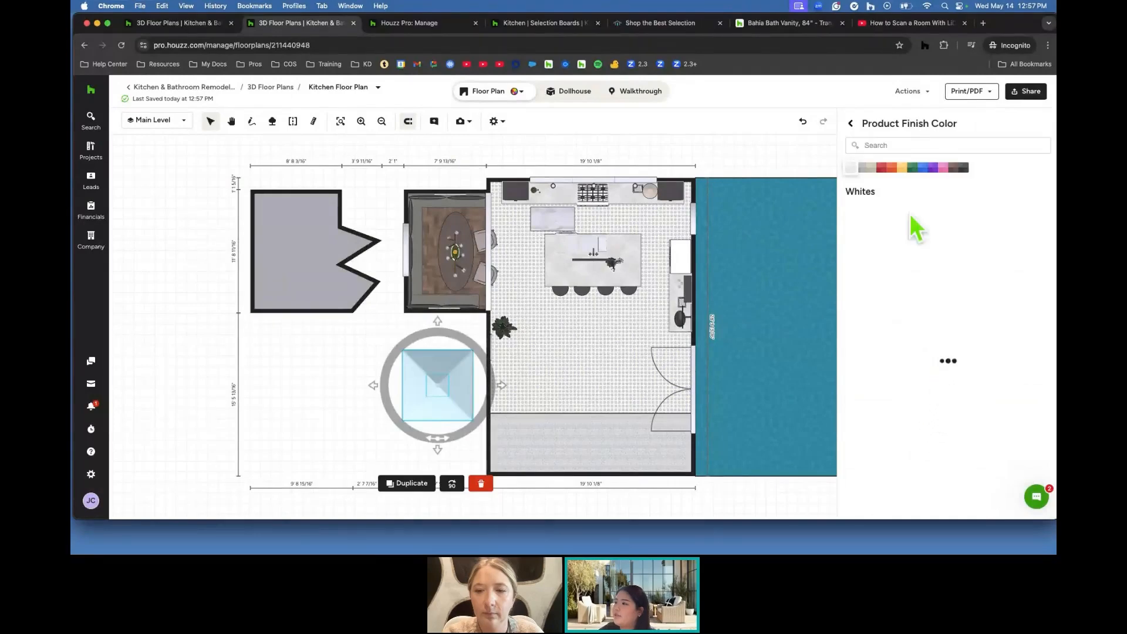
left_click(851, 124)
left_click(925, 409)
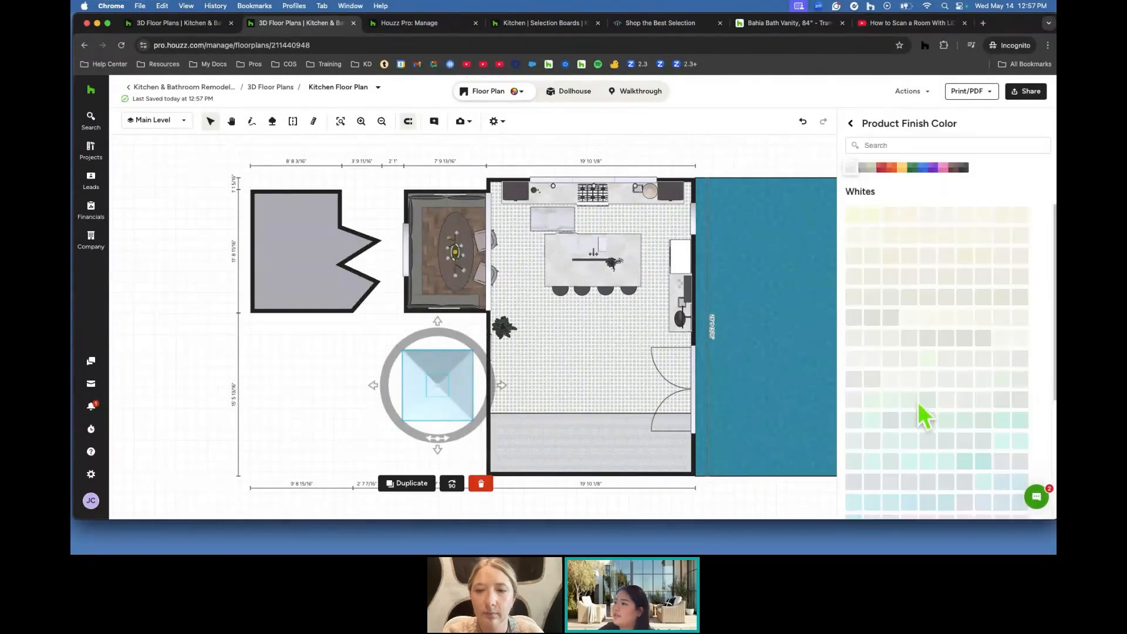
left_click(870, 167)
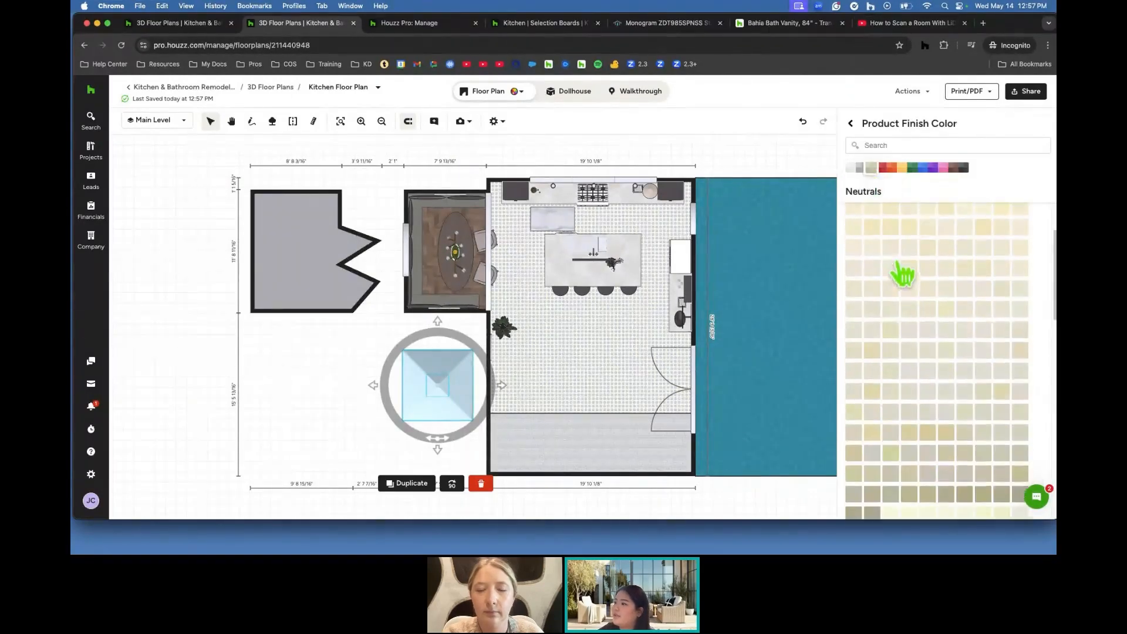
left_click(902, 321)
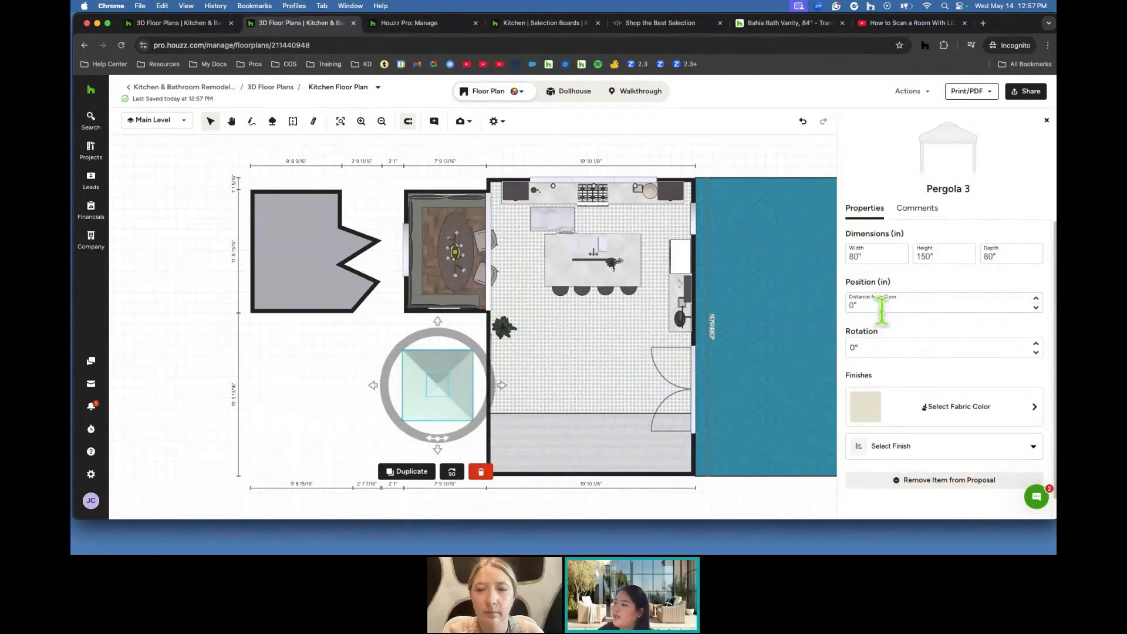
Give the pergola a reddish-brown wood finish and view it in the Walkthrough.
scroll(898, 414, "down", 1)
left_click(898, 422)
scroll(911, 381, "down", 2)
left_click(899, 373)
left_click(643, 94)
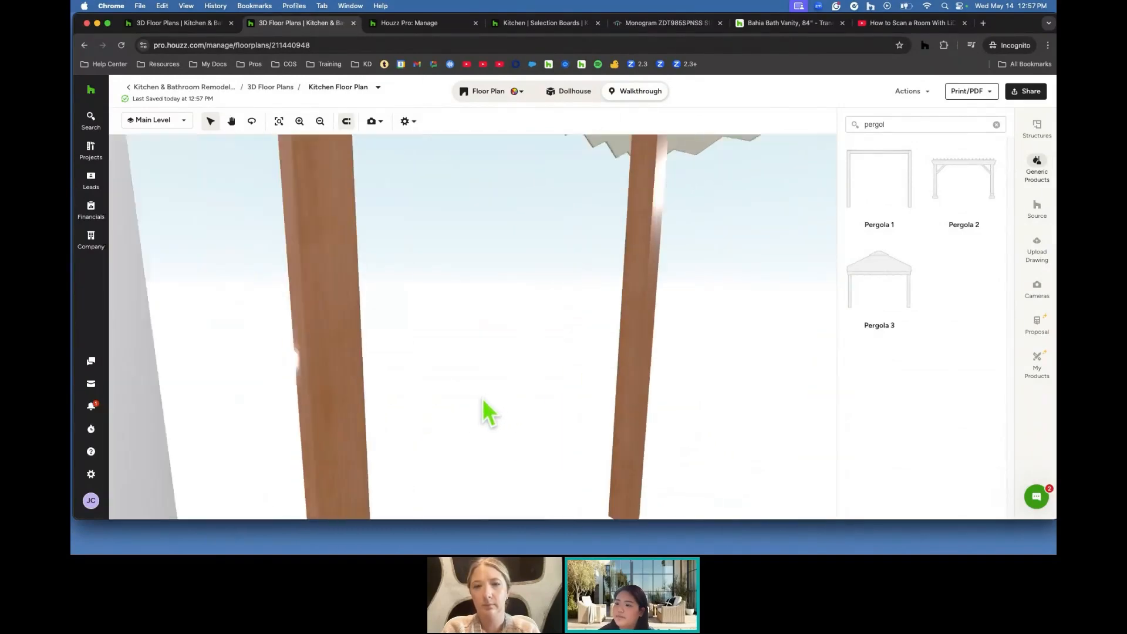
Examine the finished pergola and the house's unfinished exterior walls from outside in the Walkthrough.
left_click(279, 122)
left_click_drag(205, 380, 608, 346)
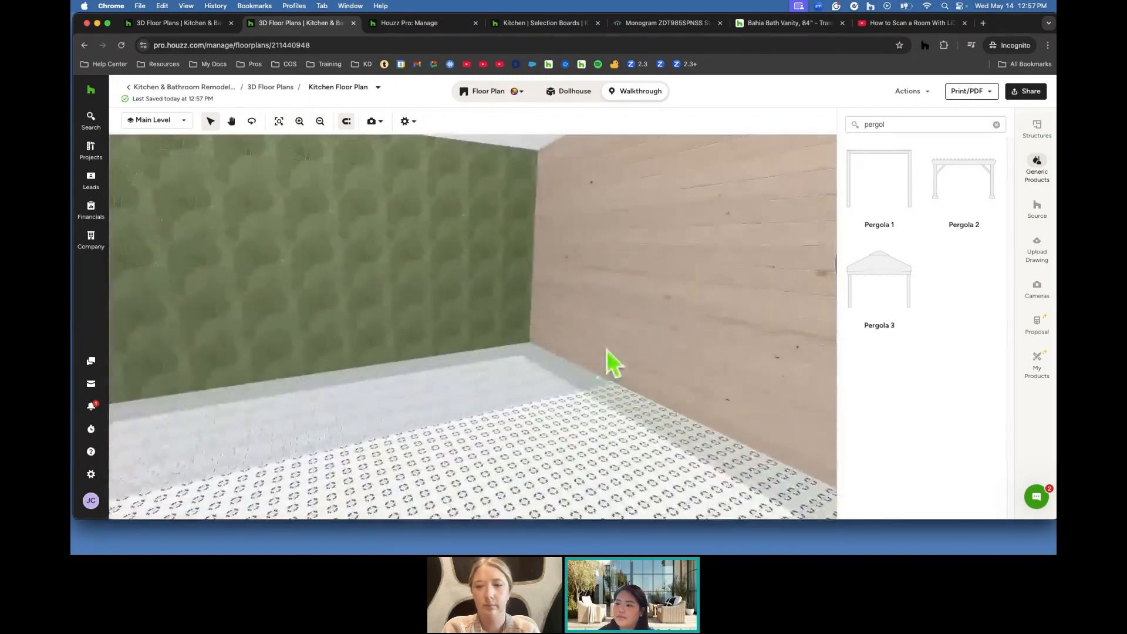
scroll(315, 315, "up", 10)
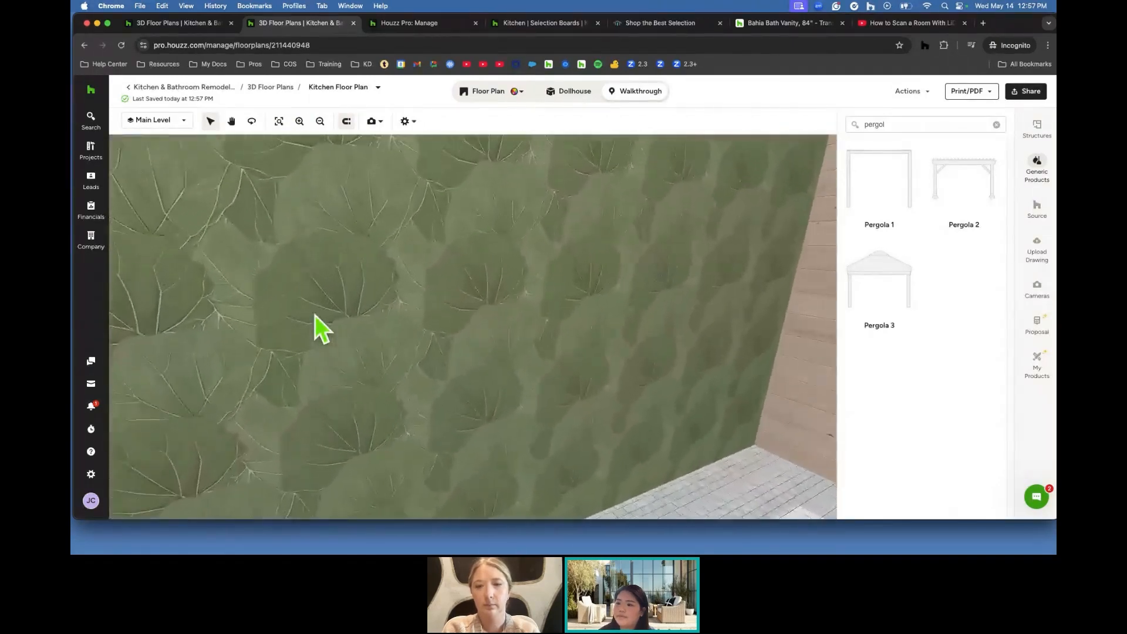
scroll(315, 315, "up", 2)
left_click_drag(382, 322, 273, 306)
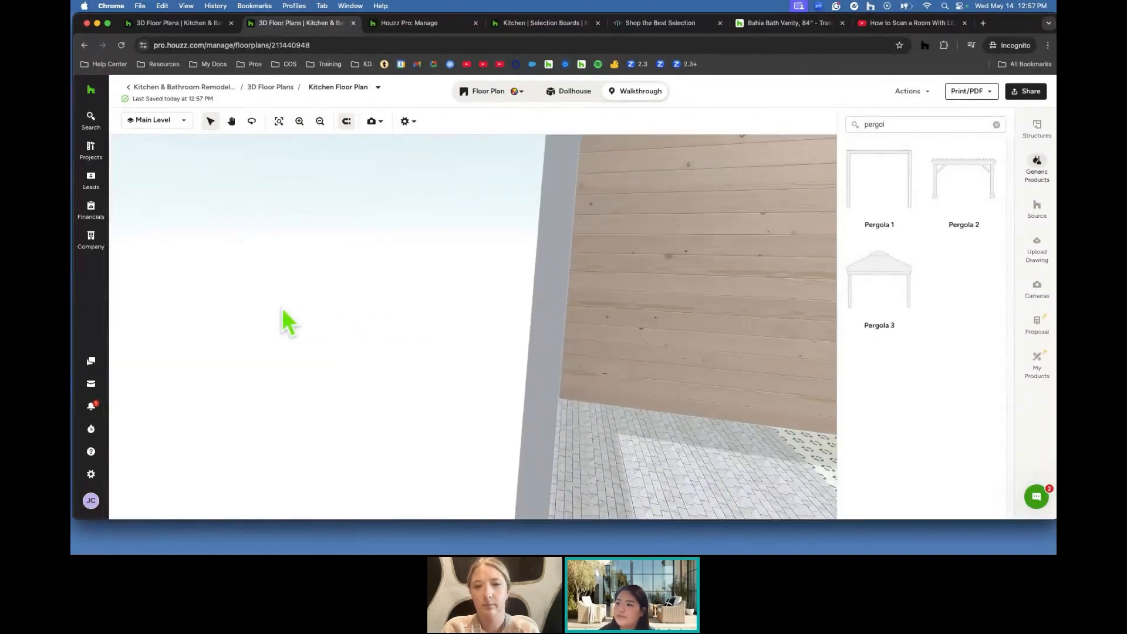
left_click_drag(446, 325, 470, 323)
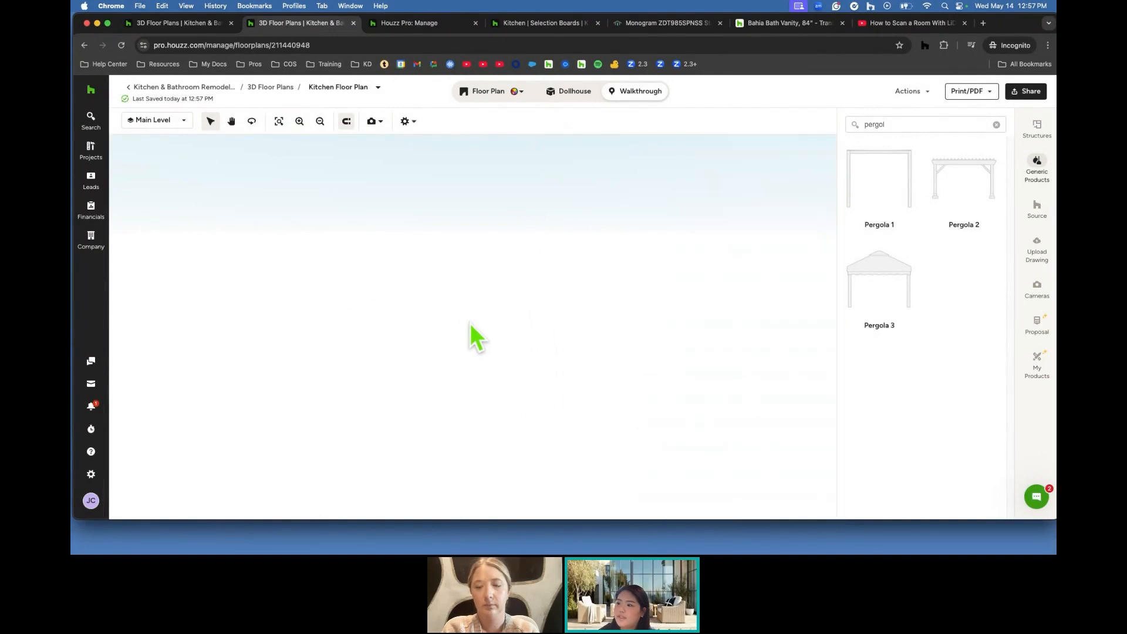
scroll(357, 322, "down", 5)
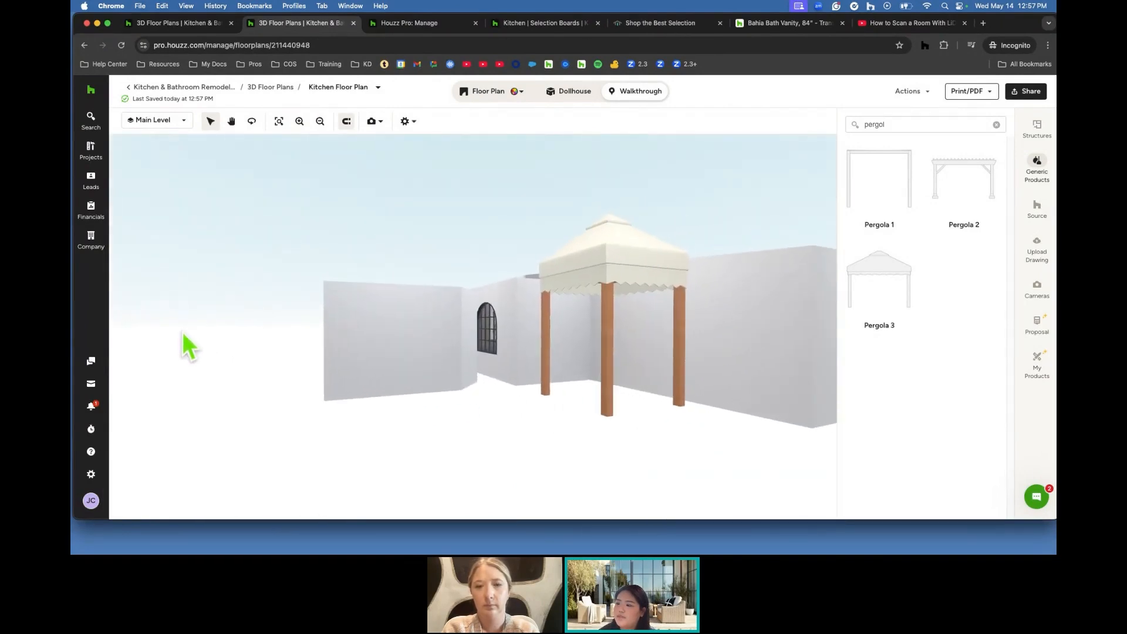
left_click_drag(380, 310, 368, 310)
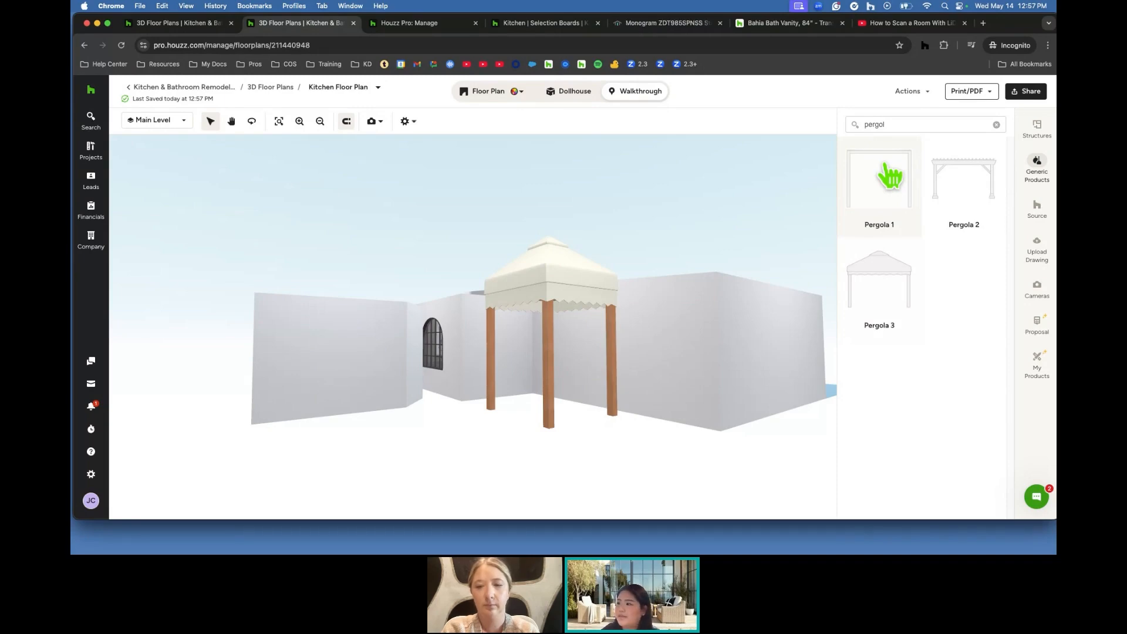
In the Dollhouse view, select the three exterior walls behind the pergola and apply the exterior stone Ashlar Gray 2.
left_click(581, 93)
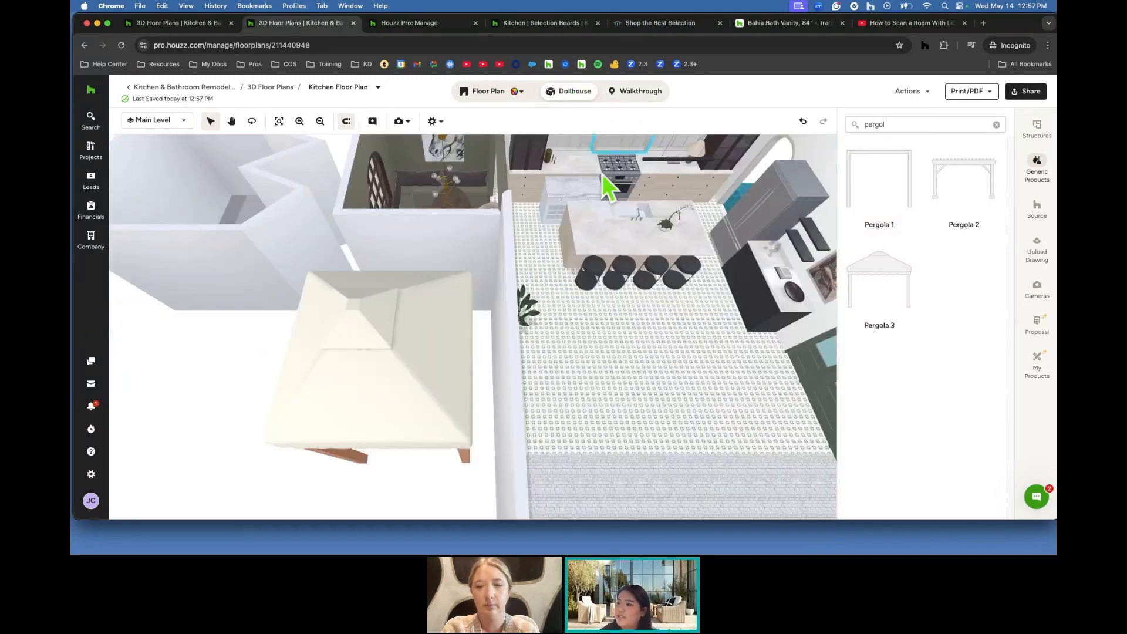
left_click_drag(424, 347, 536, 337)
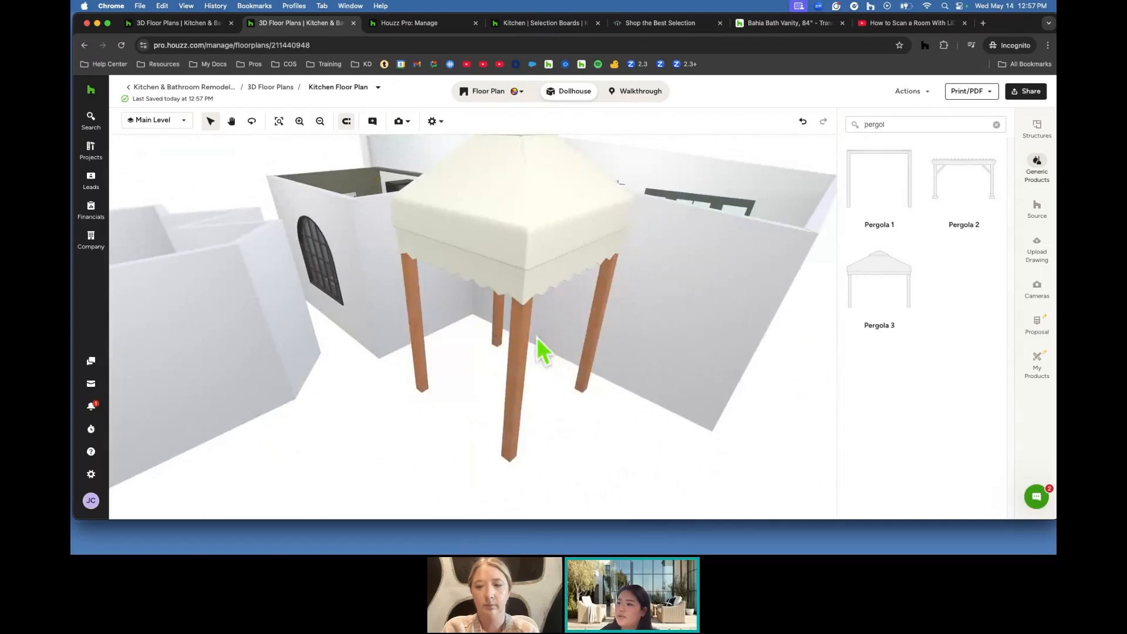
left_click(649, 320)
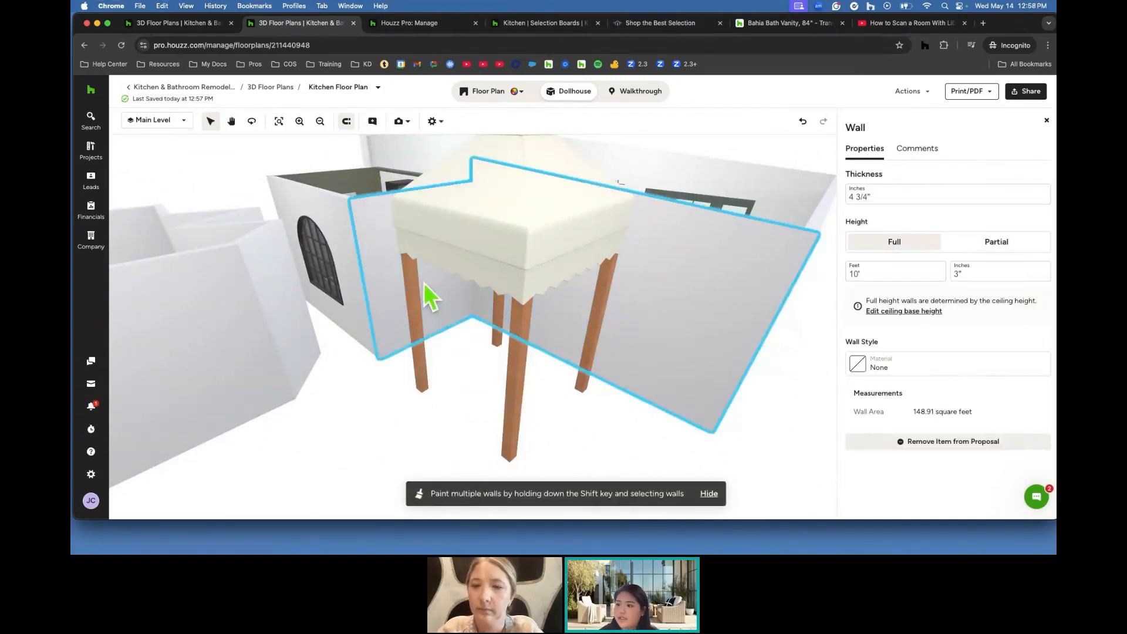
left_click(398, 284, "shift")
left_click(360, 312, "shift")
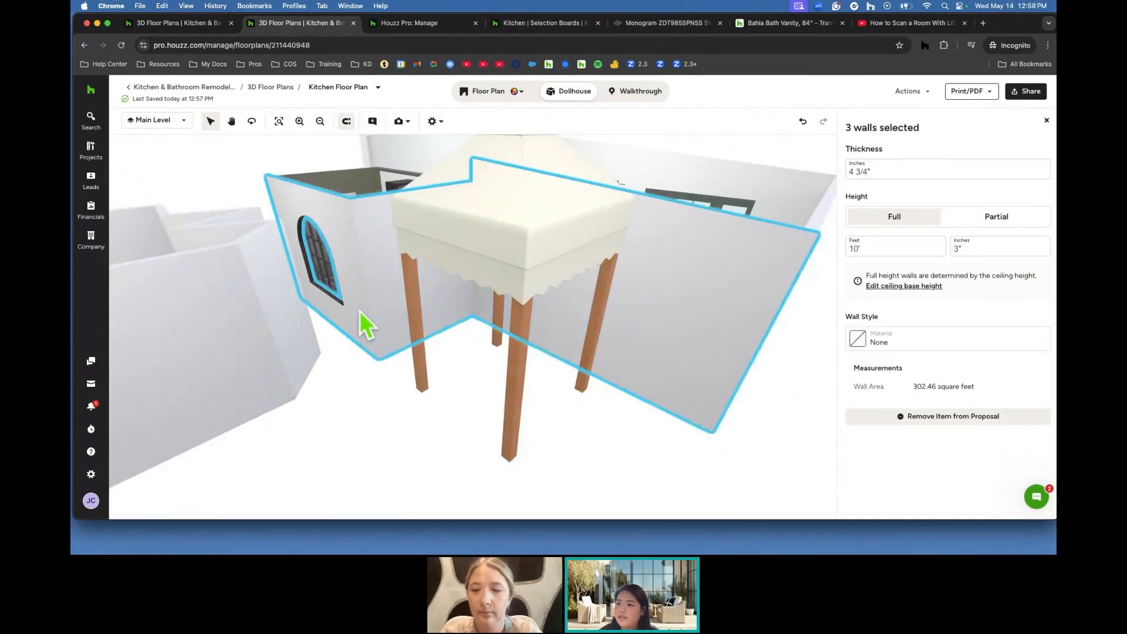
left_click(886, 344)
left_click(897, 146)
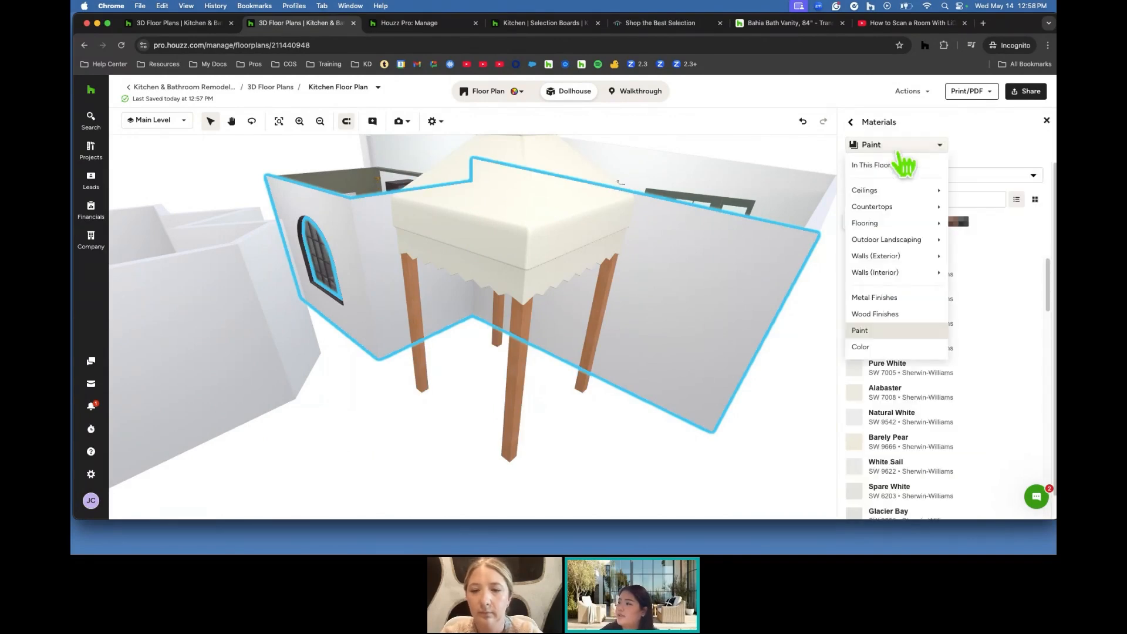
mouse_move(898, 258)
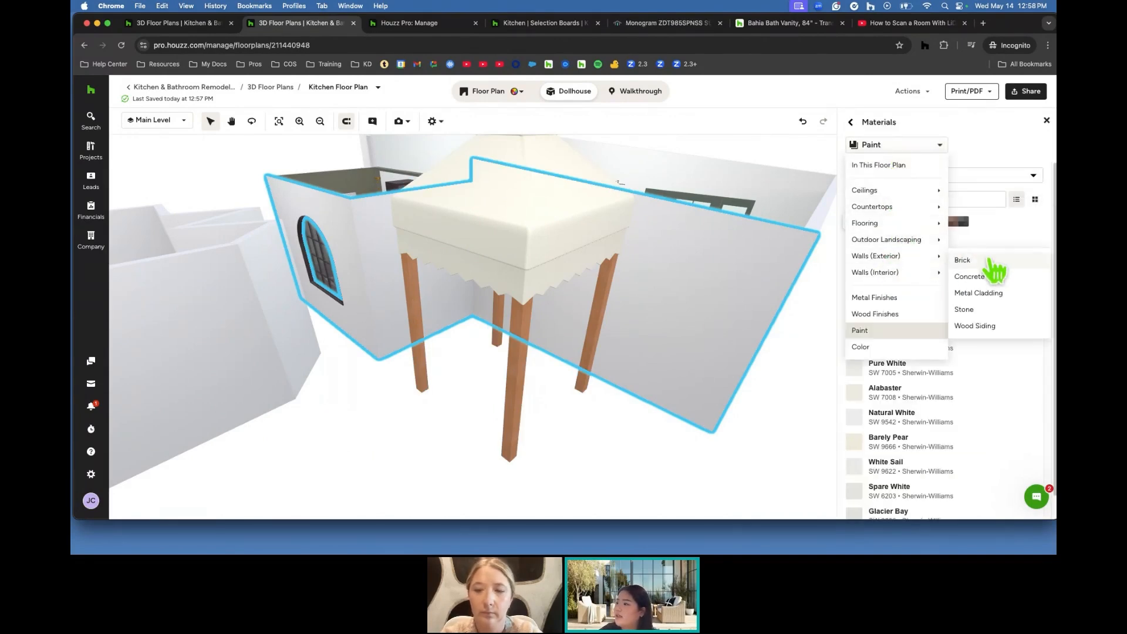
left_click(998, 326)
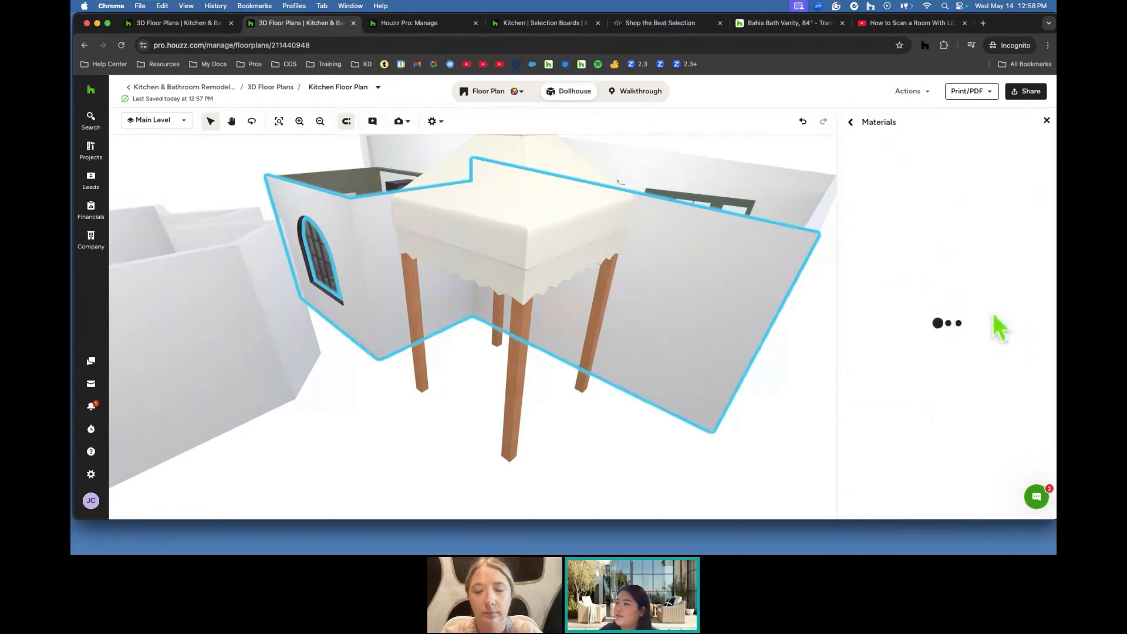
left_click(991, 308)
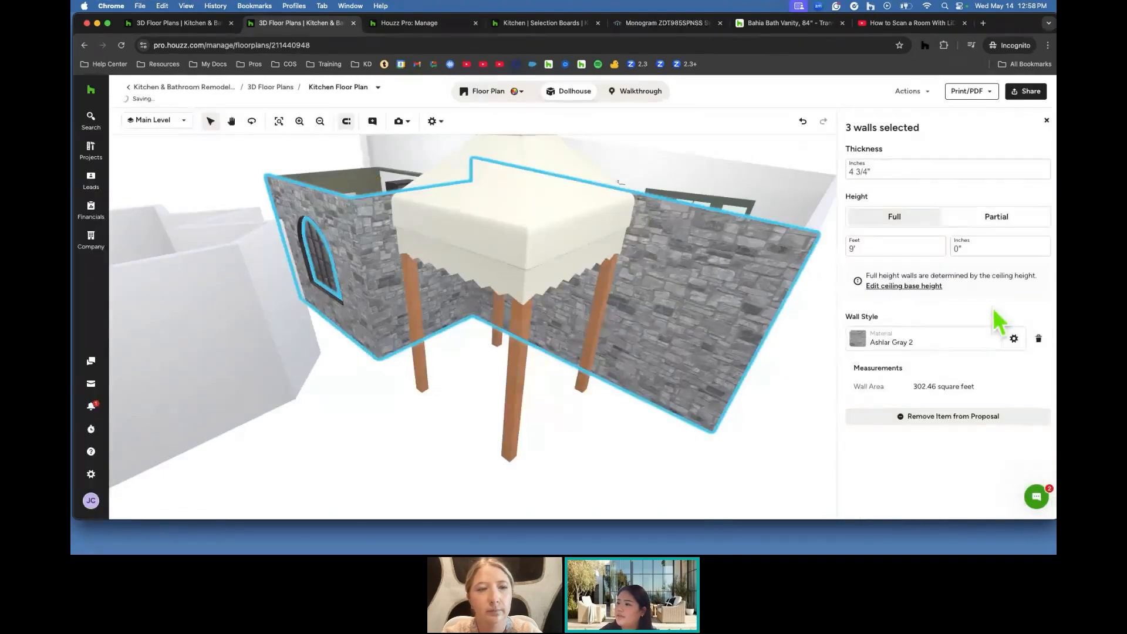
Change the stone on the three selected exterior walls to Fieldstone Brown 1.
left_click(938, 340)
scroll(919, 226, "down", 2)
left_click(901, 245)
Apply the exterior wood siding Clapboard Light to the three selected walls and close their properties.
left_click(892, 144)
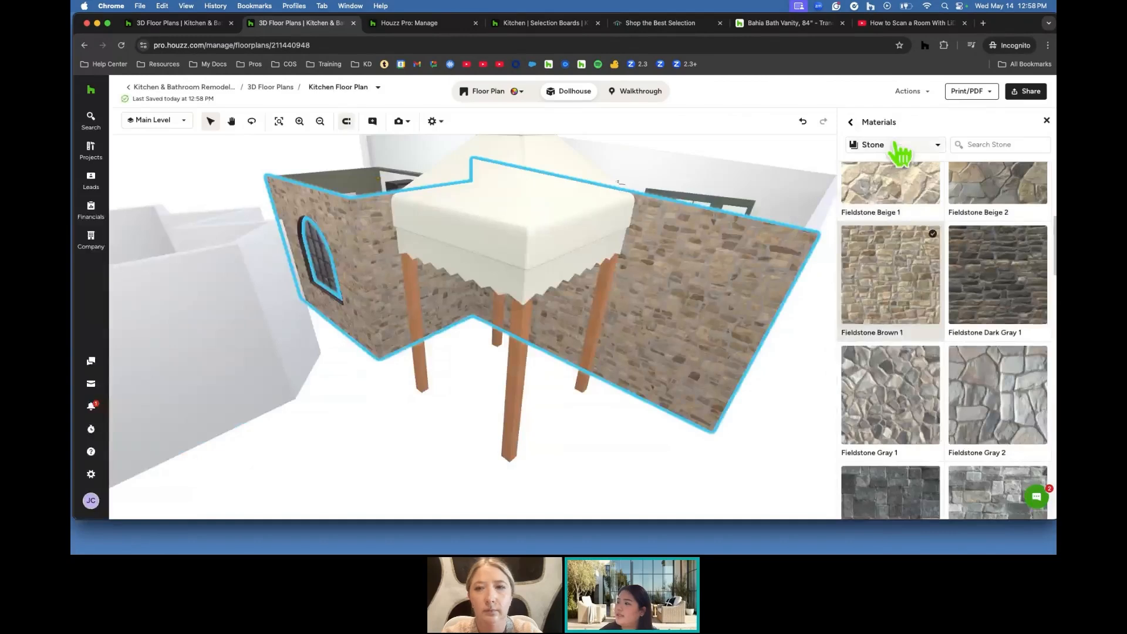
mouse_move(886, 257)
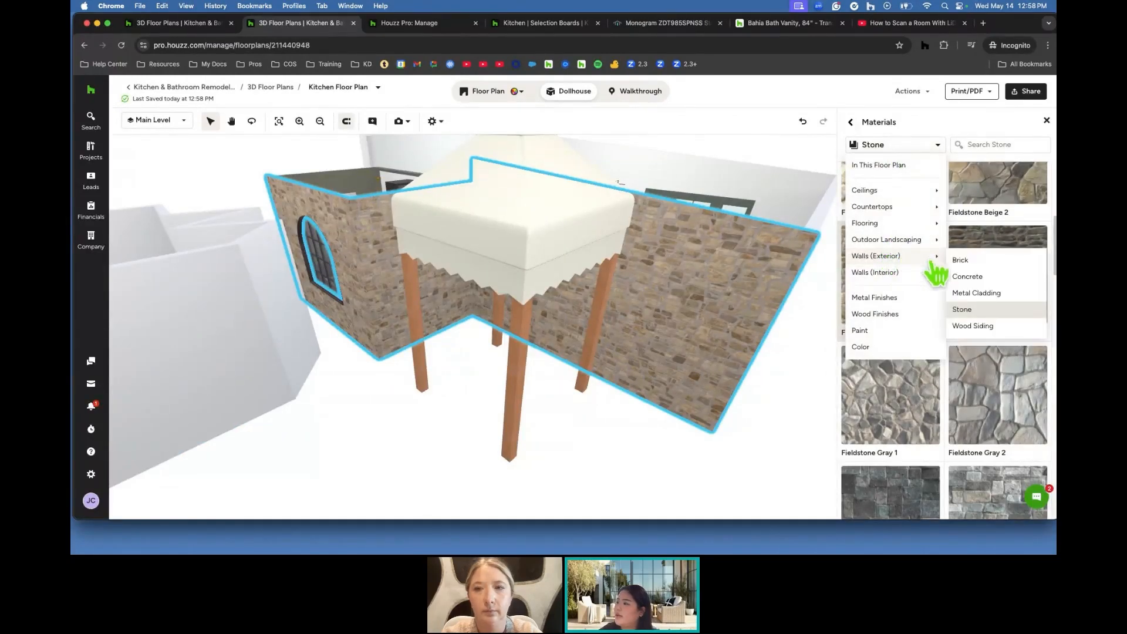
left_click(986, 327)
left_click(951, 370)
left_click(898, 367)
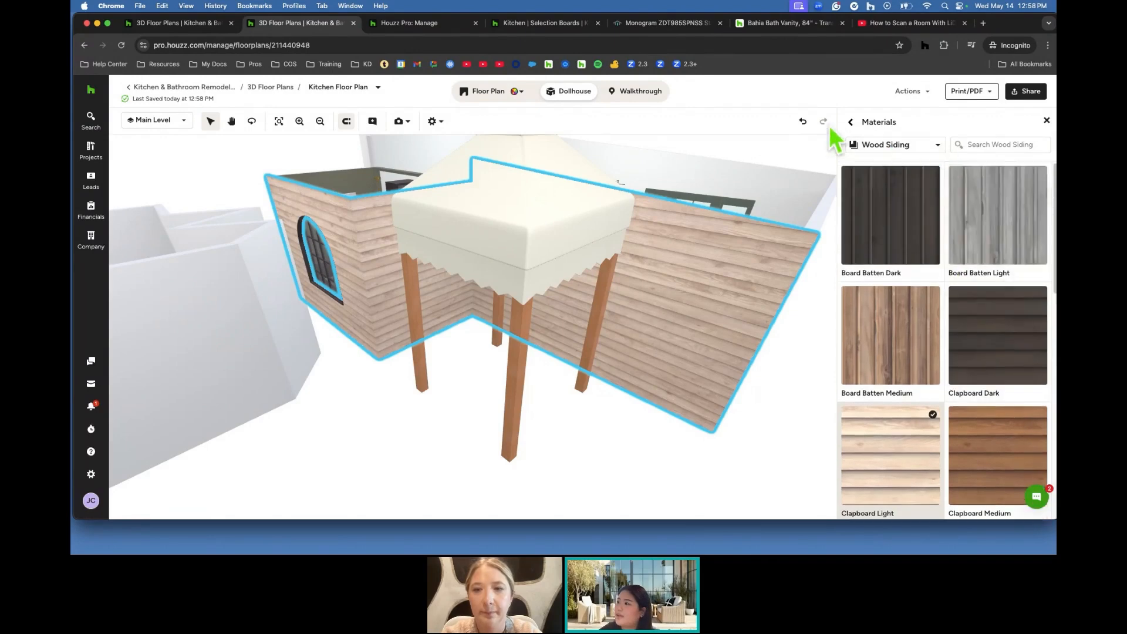
left_click(850, 123)
left_click(1046, 120)
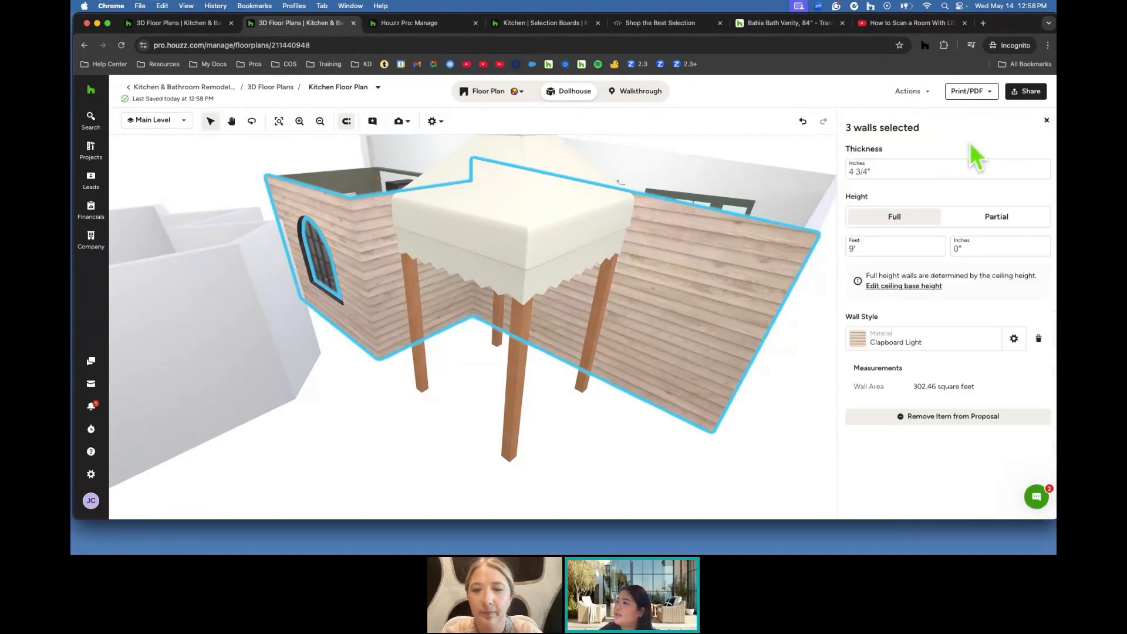
left_click(1046, 120)
Search the generic products for "pool" and add the Outdoor Pool Kidney Shaped to the plan.
left_click(993, 121)
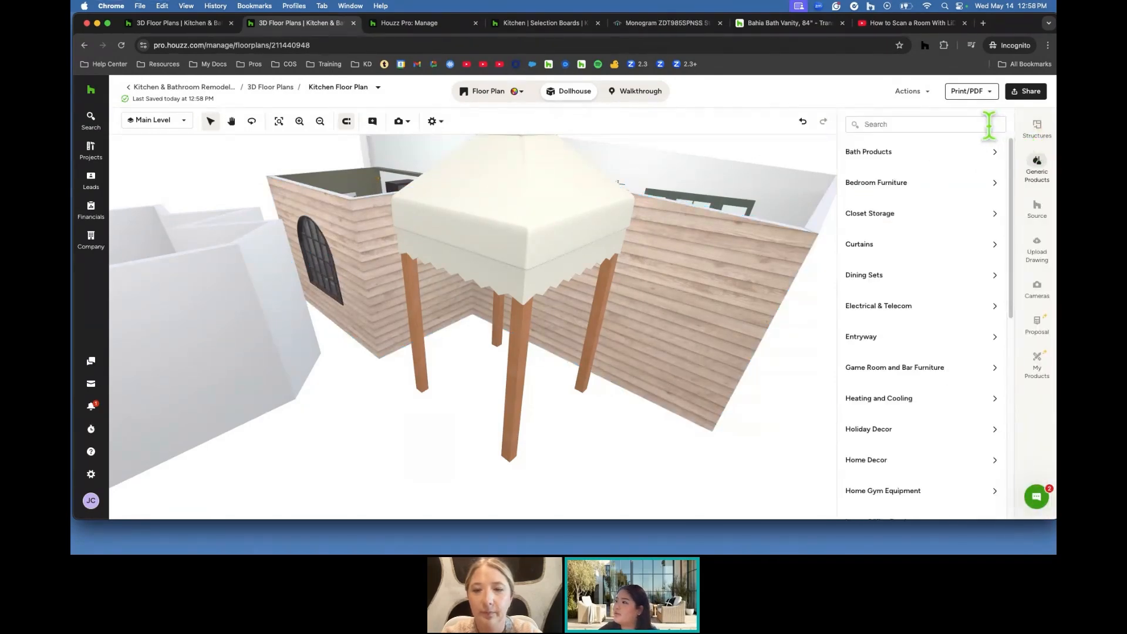
type("pool")
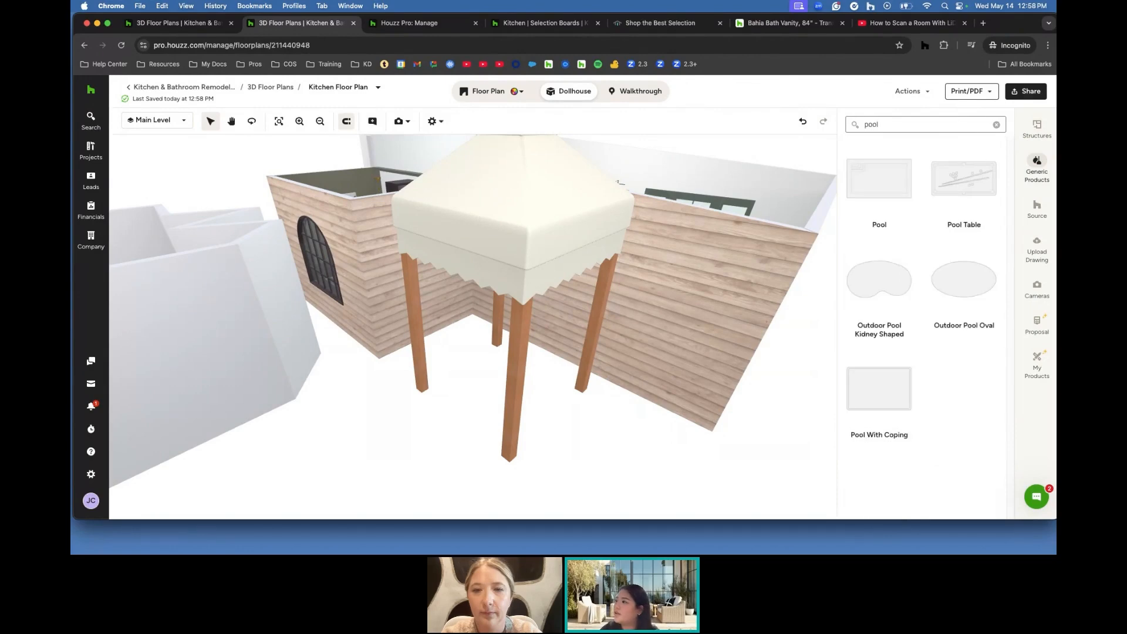
left_click(880, 282)
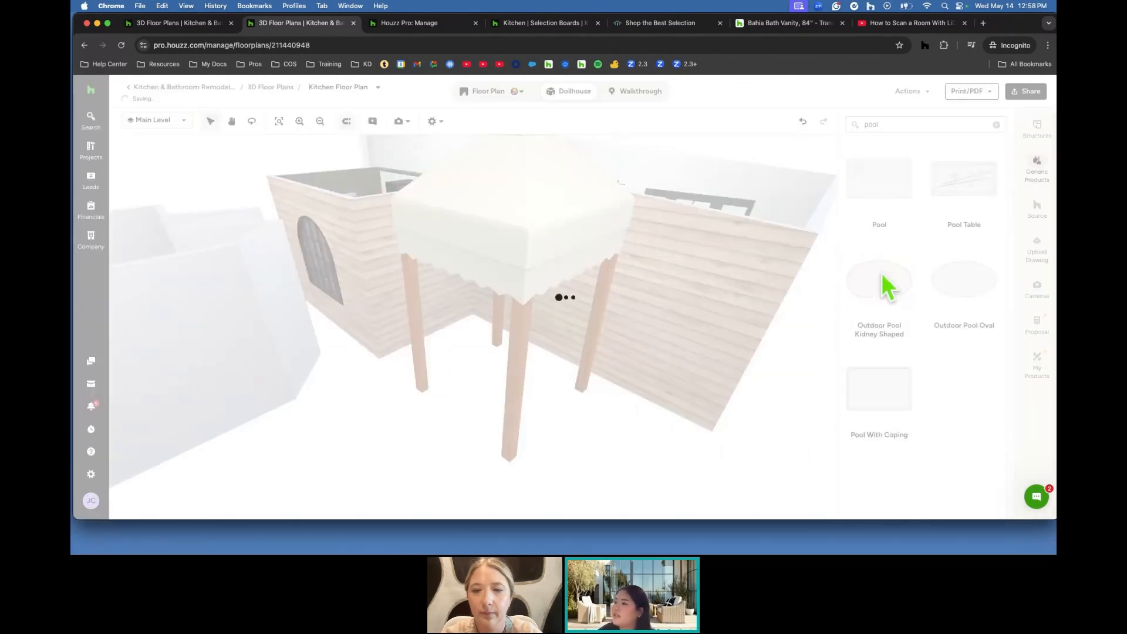
In the Floor Plan view, rotate the kidney-shaped pool to 270° and position it on the outdoor surface alongside the kitchen.
left_click(481, 91)
left_click_drag(433, 359, 699, 339)
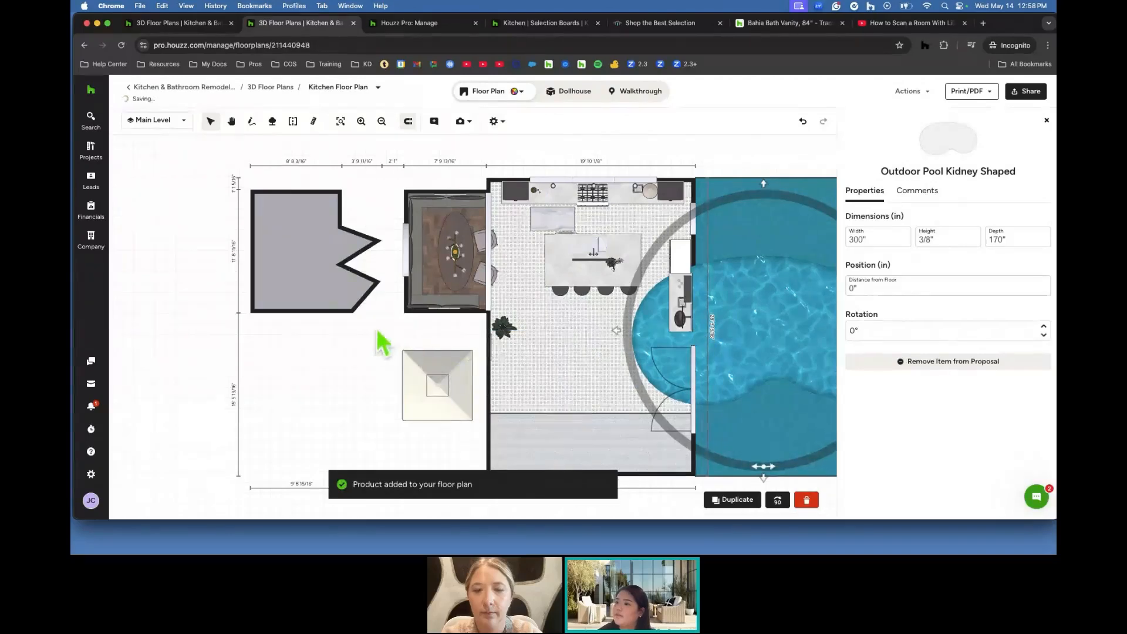
left_click_drag(389, 340, 291, 323)
left_click_drag(730, 340, 580, 395)
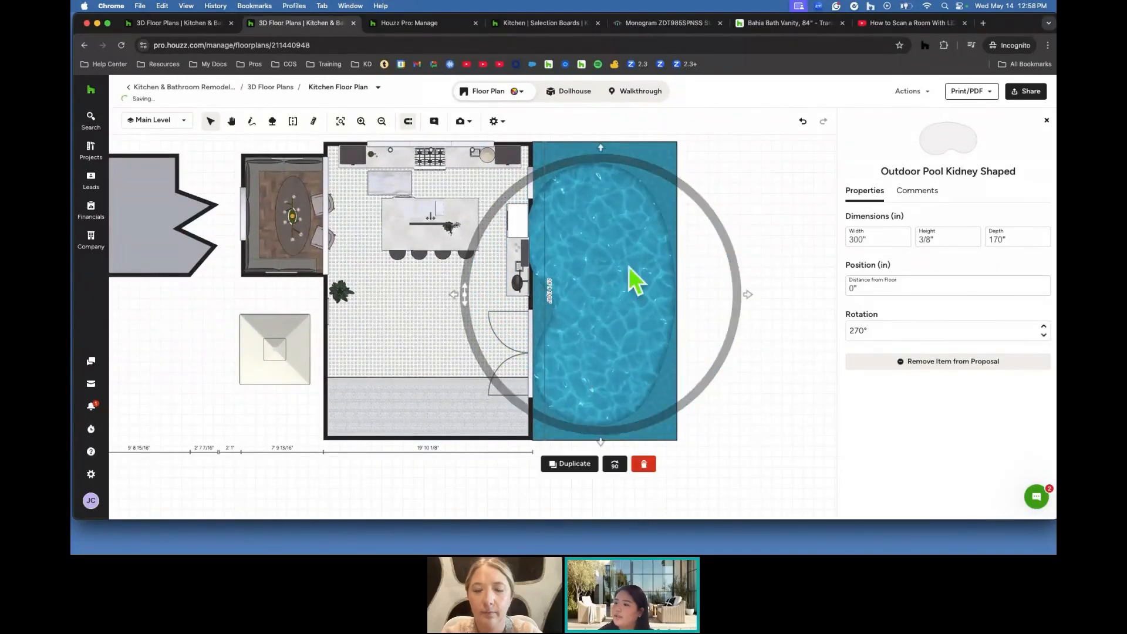
Change the outdoor surface under the pool to the Box Pattern 2 material from the outdoor landscaping pavers.
left_click(665, 160)
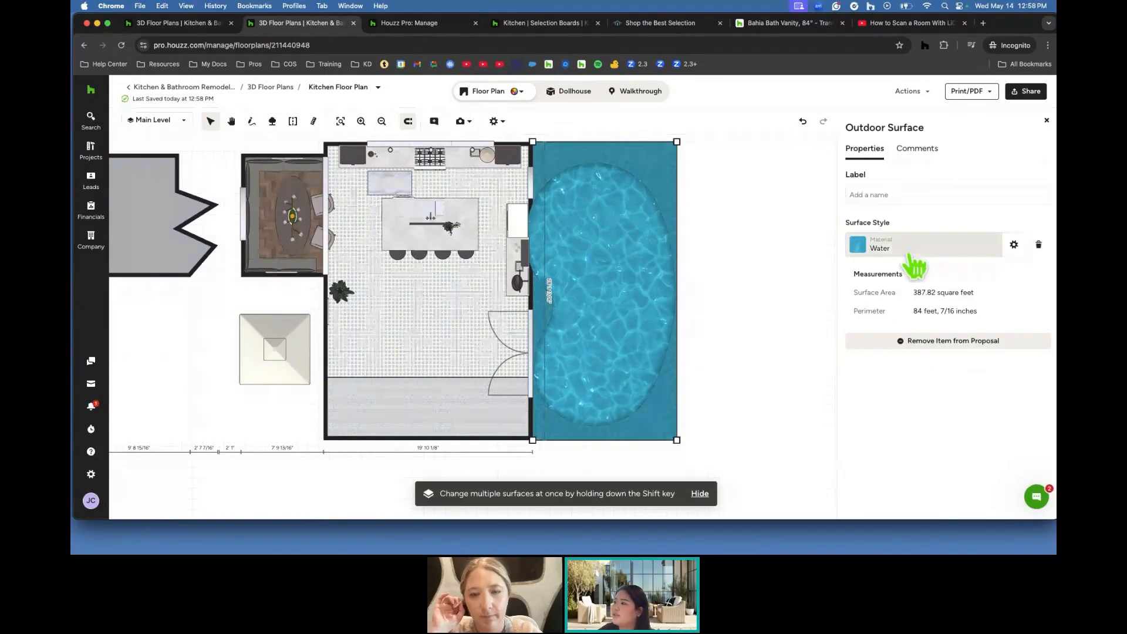
left_click(881, 244)
left_click(907, 146)
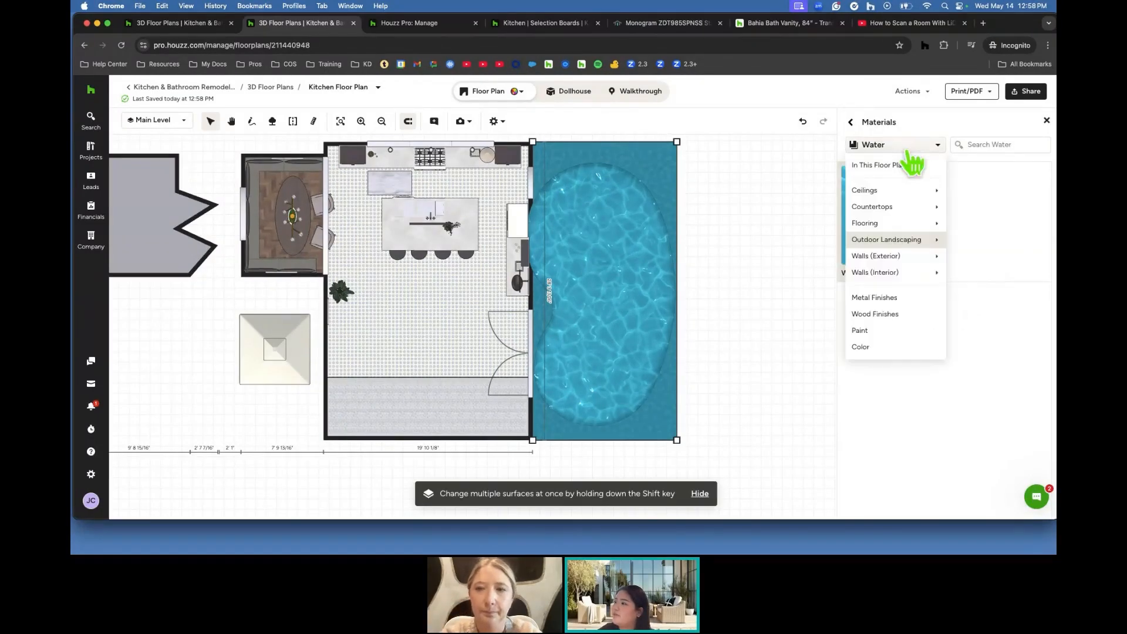
mouse_move(910, 241)
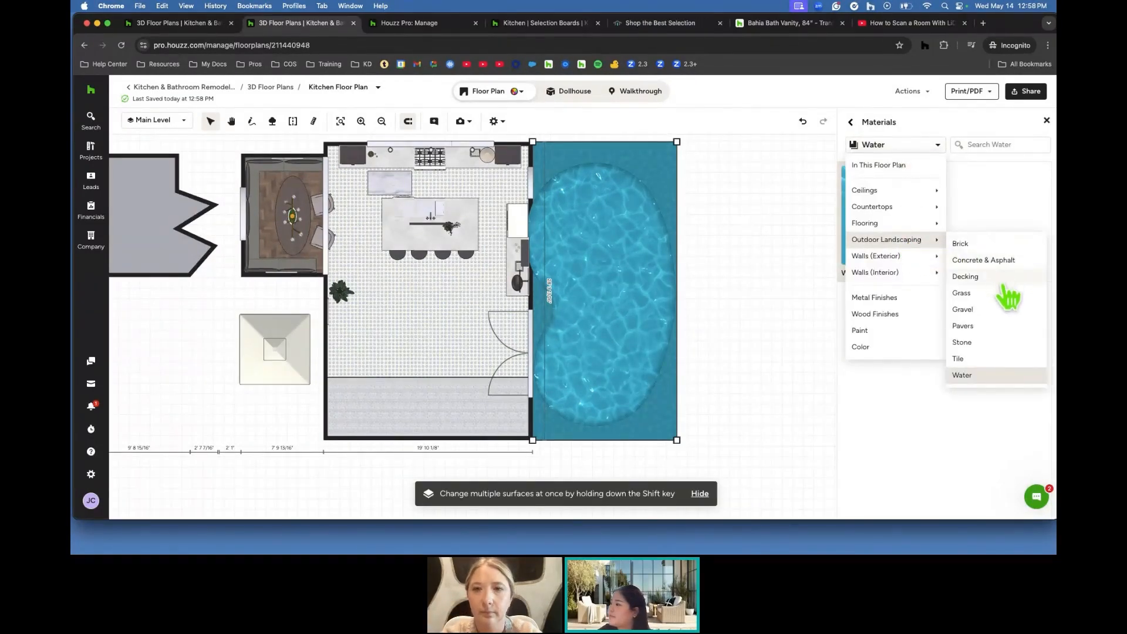
left_click(962, 326)
left_click(886, 361)
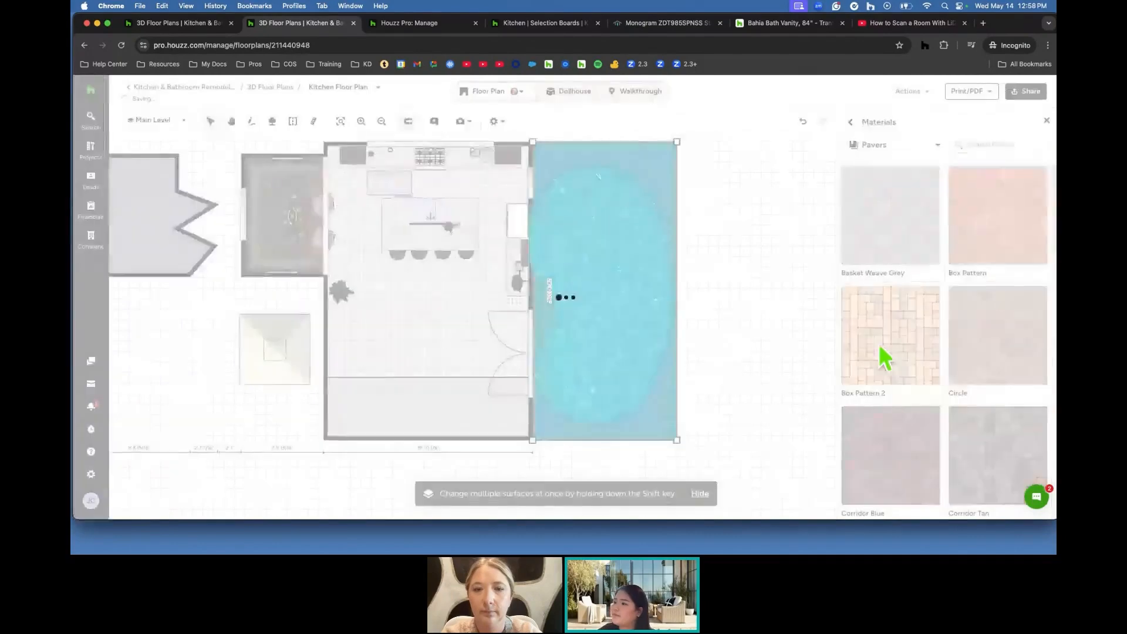
Center the pool on the paved surface, set its width to 250 in and depth to 140 in, and clear the product search.
left_click(625, 229)
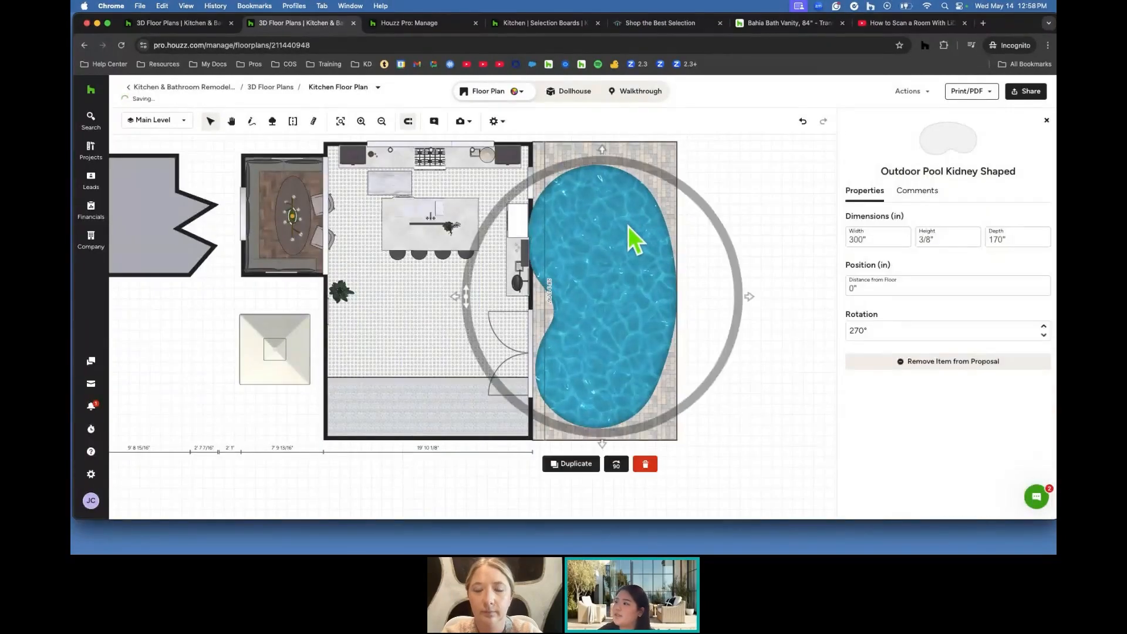
left_click(866, 239)
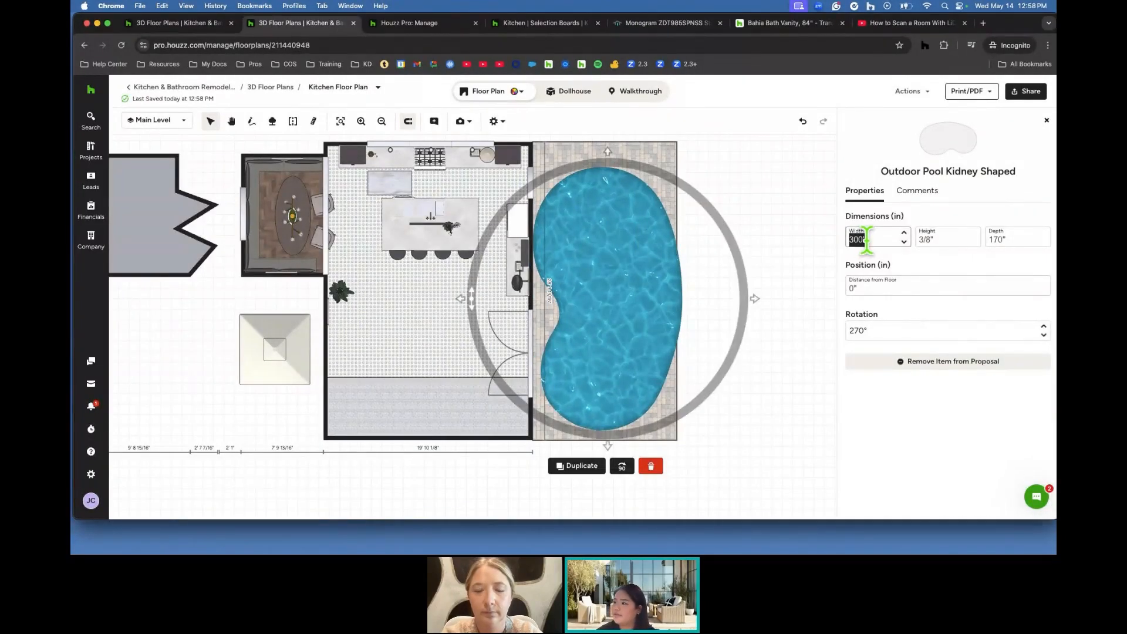
type("250")
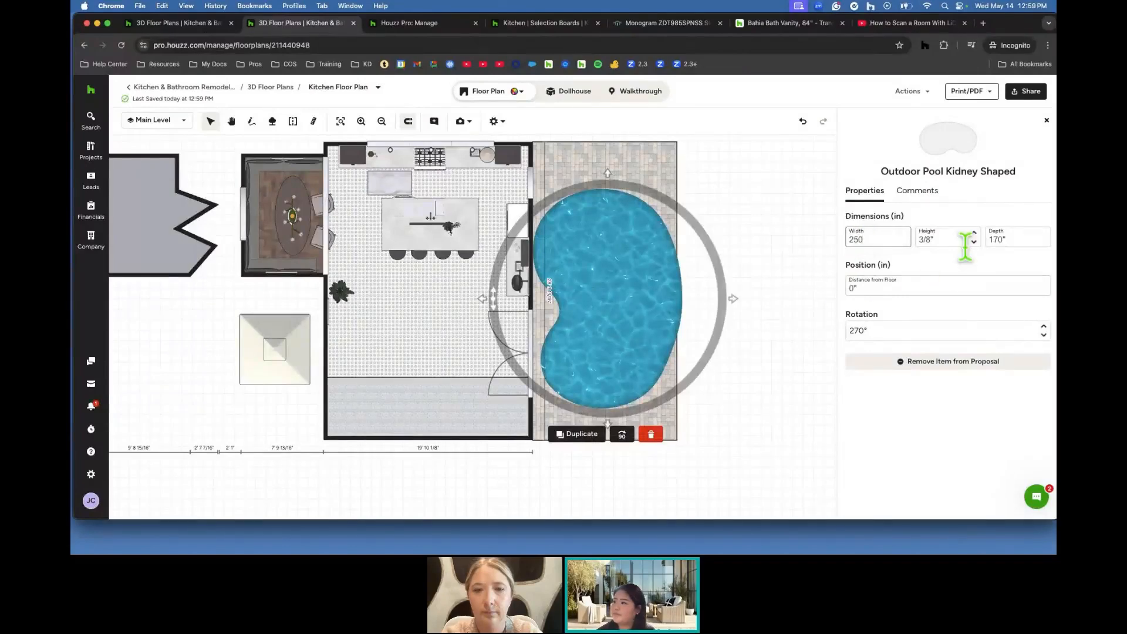
left_click(1000, 240)
type("140")
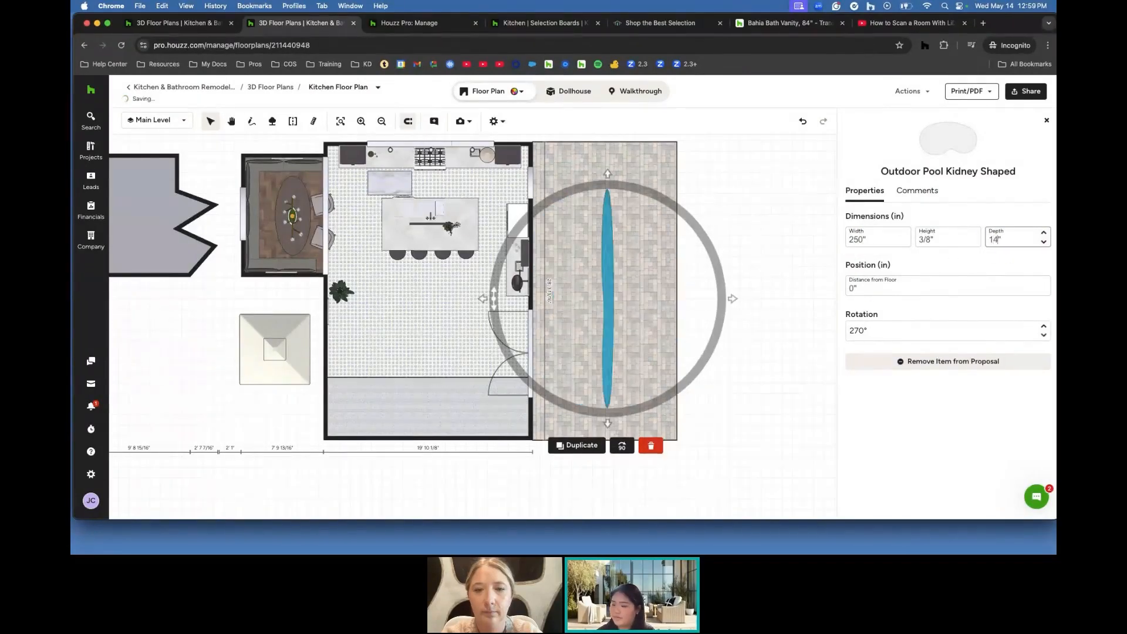
left_click(799, 268)
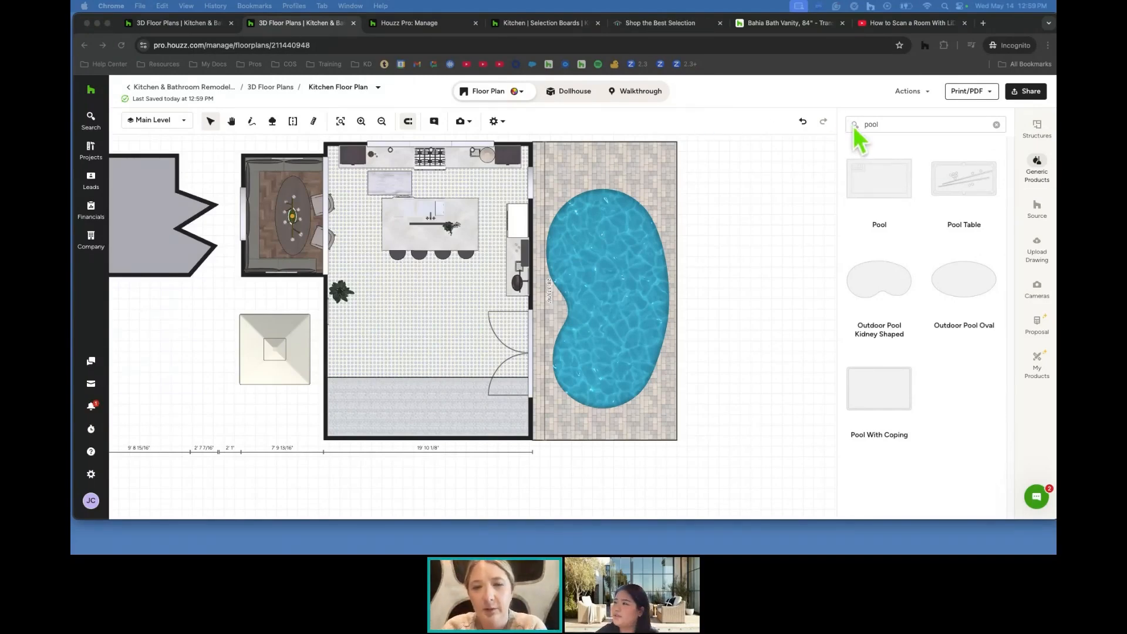
left_click(996, 125)
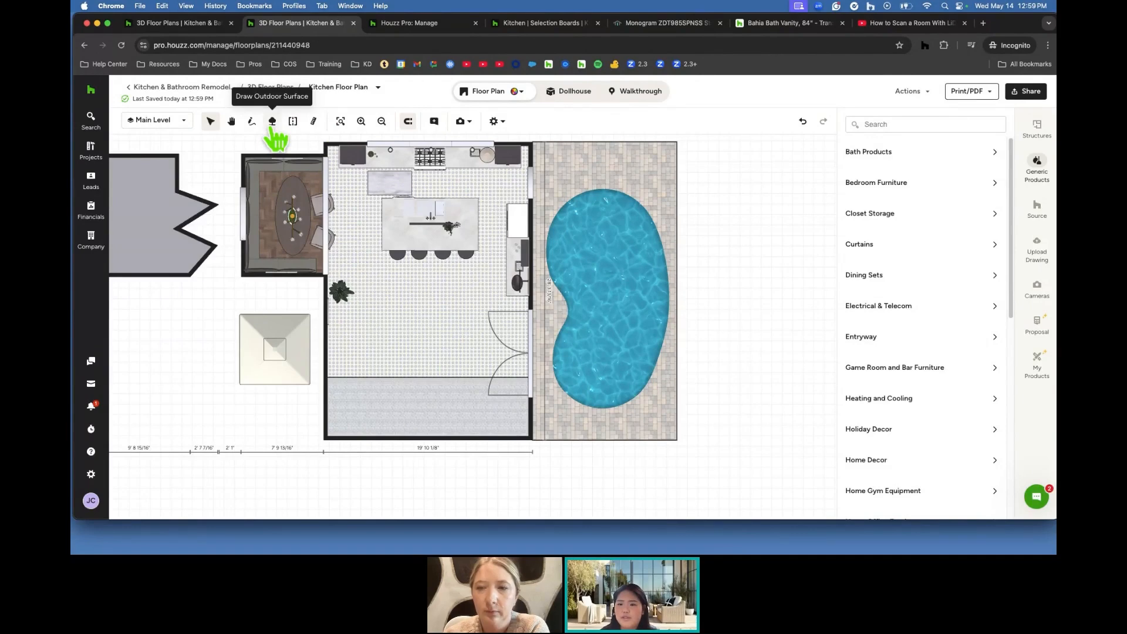
View the paved outdoor surface's properties and open the Reports page of the Financials section.
left_click(561, 181)
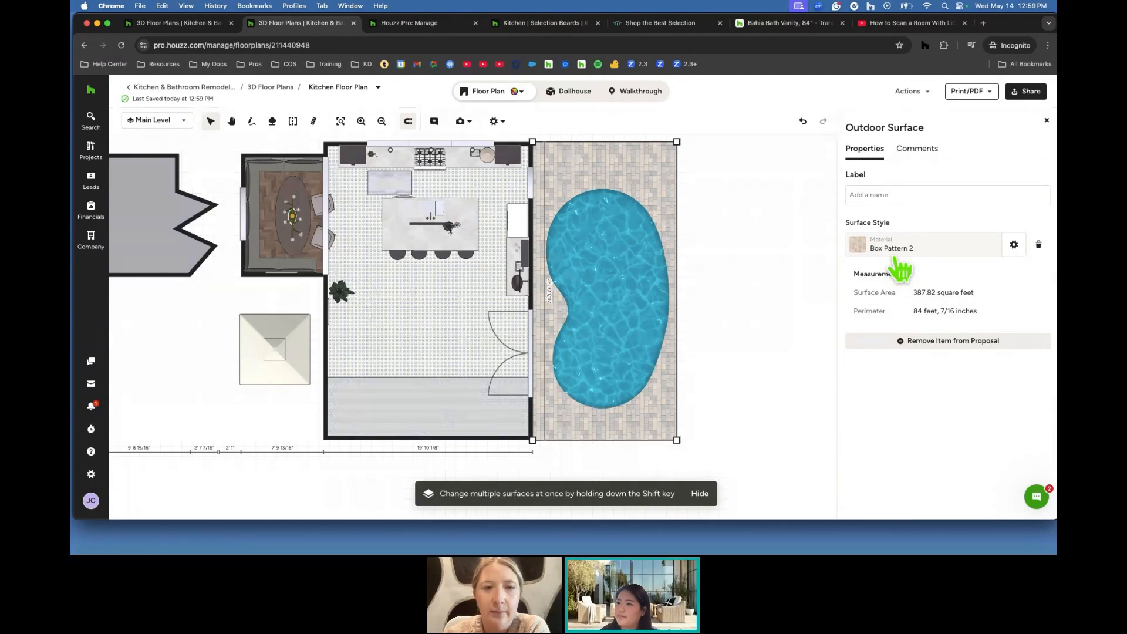
left_click(91, 176)
mouse_move(91, 215)
left_click(176, 134)
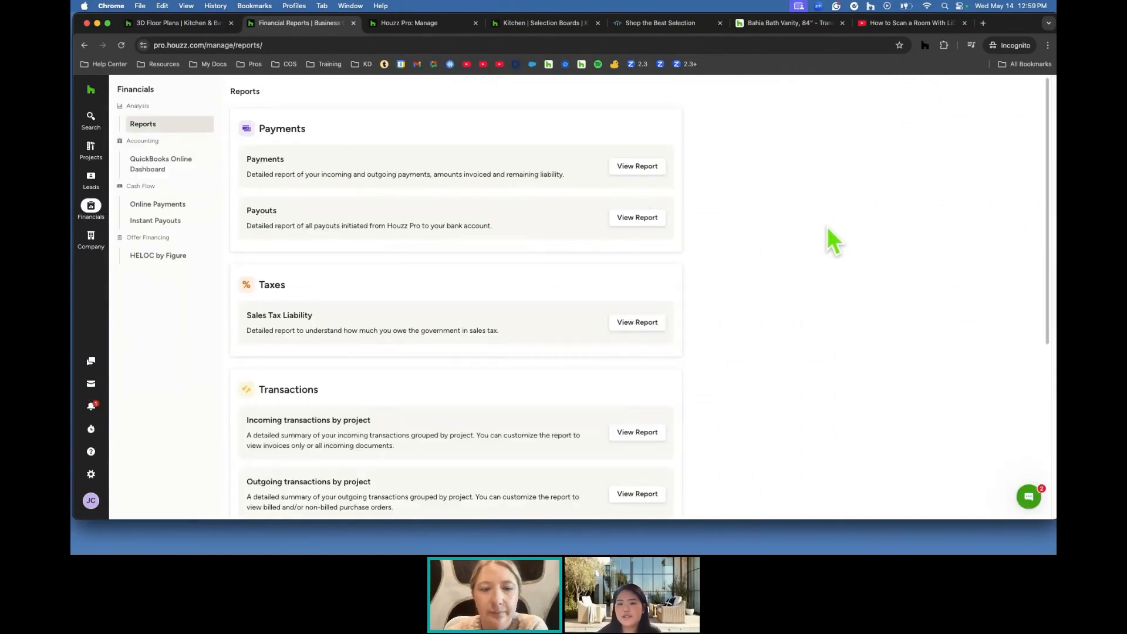
Open the Incoming transactions by project report and view its date range and project or lead filter options.
scroll(793, 228, "down", 1)
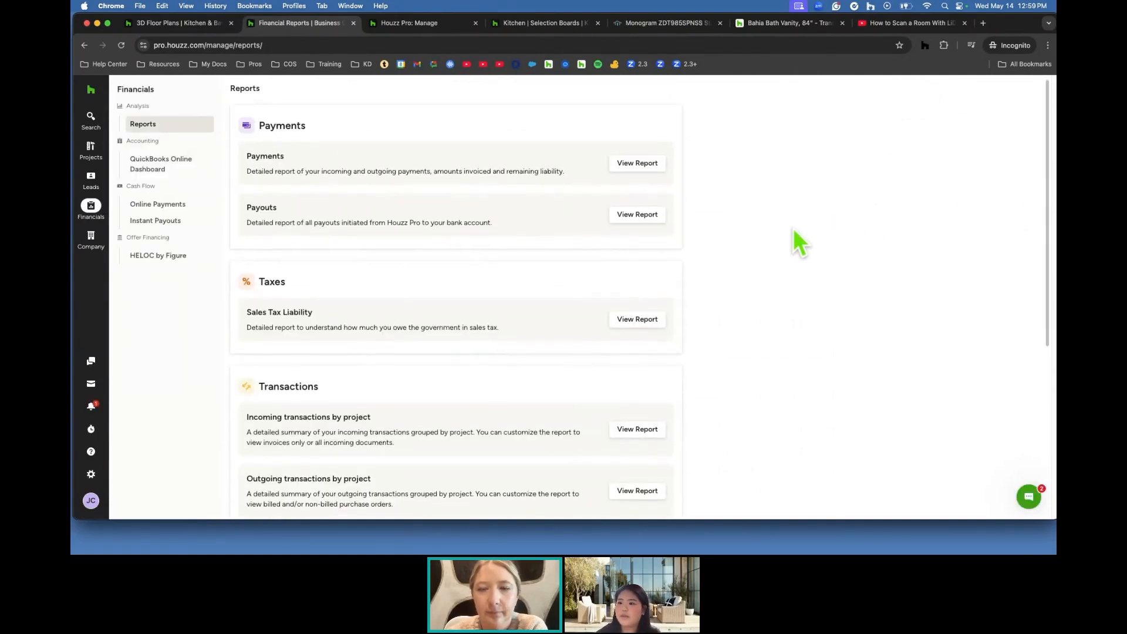
scroll(731, 245, "down", 2)
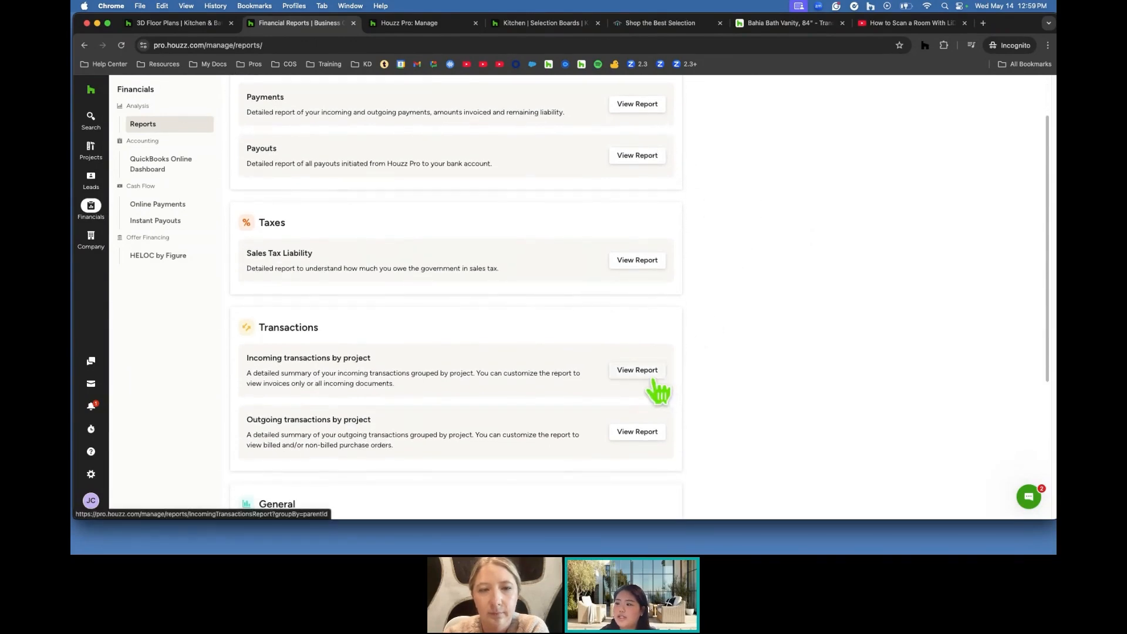
left_click(641, 373)
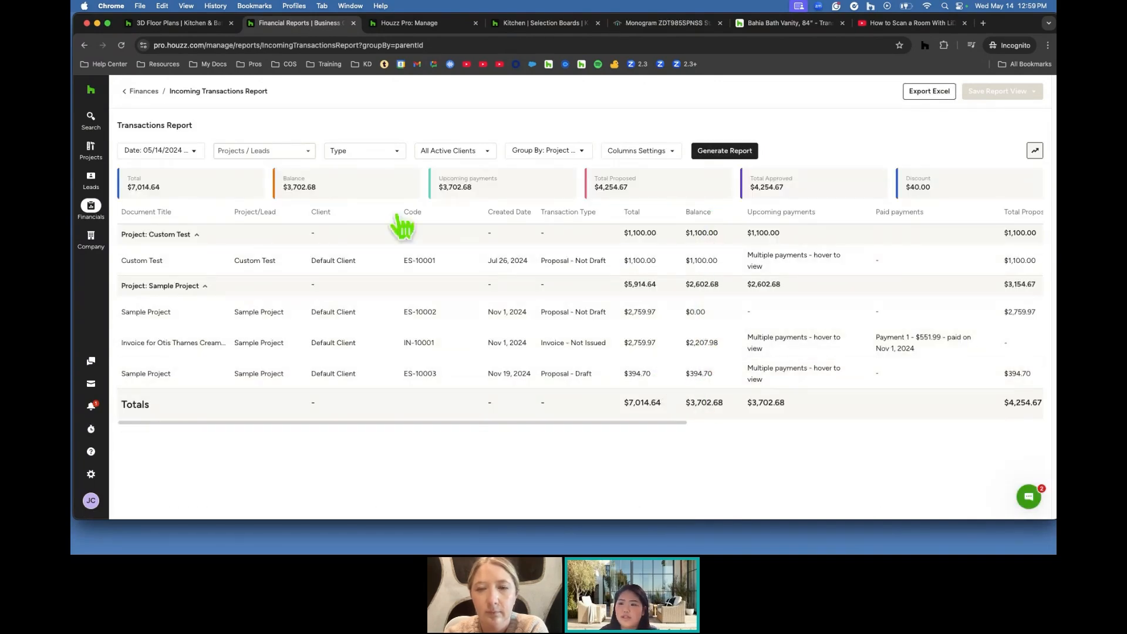
left_click(192, 152)
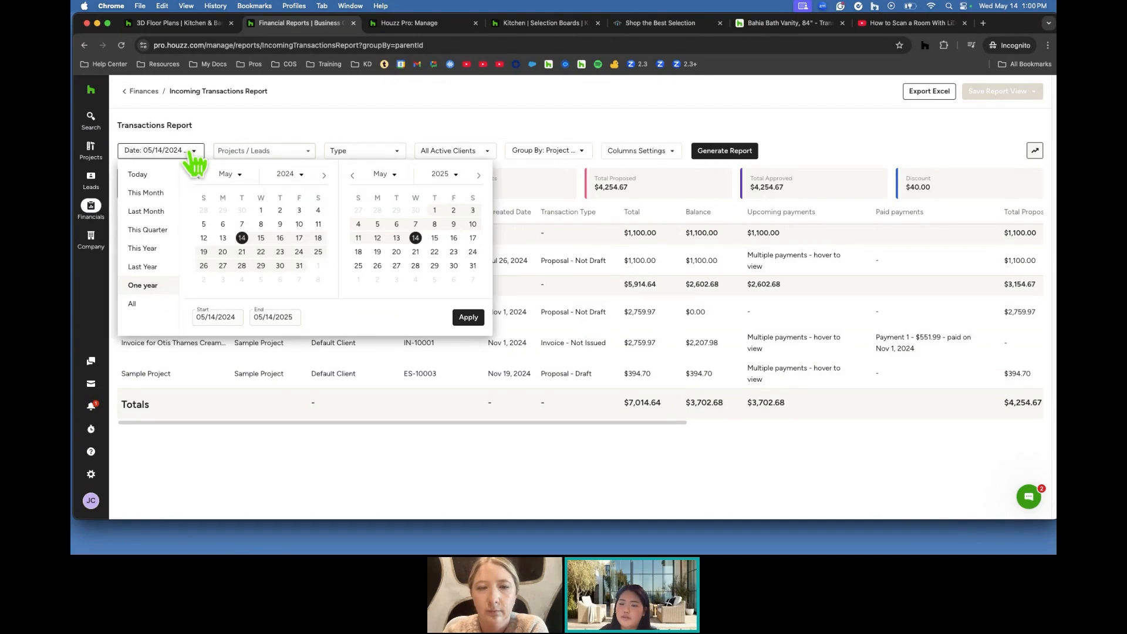
left_click(259, 152)
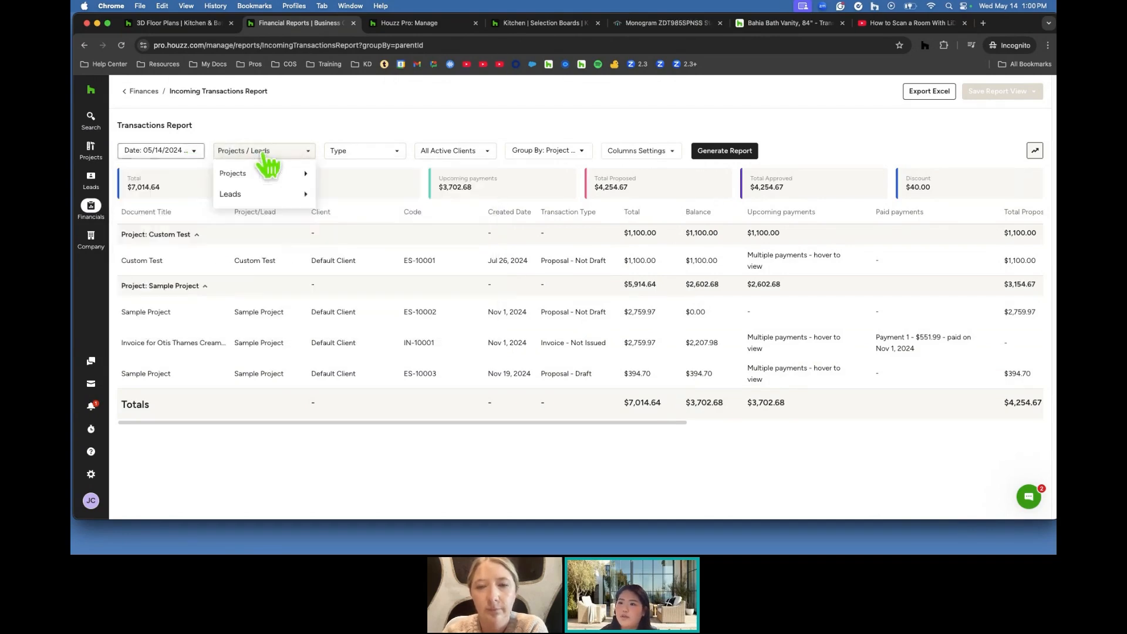
left_click(259, 176)
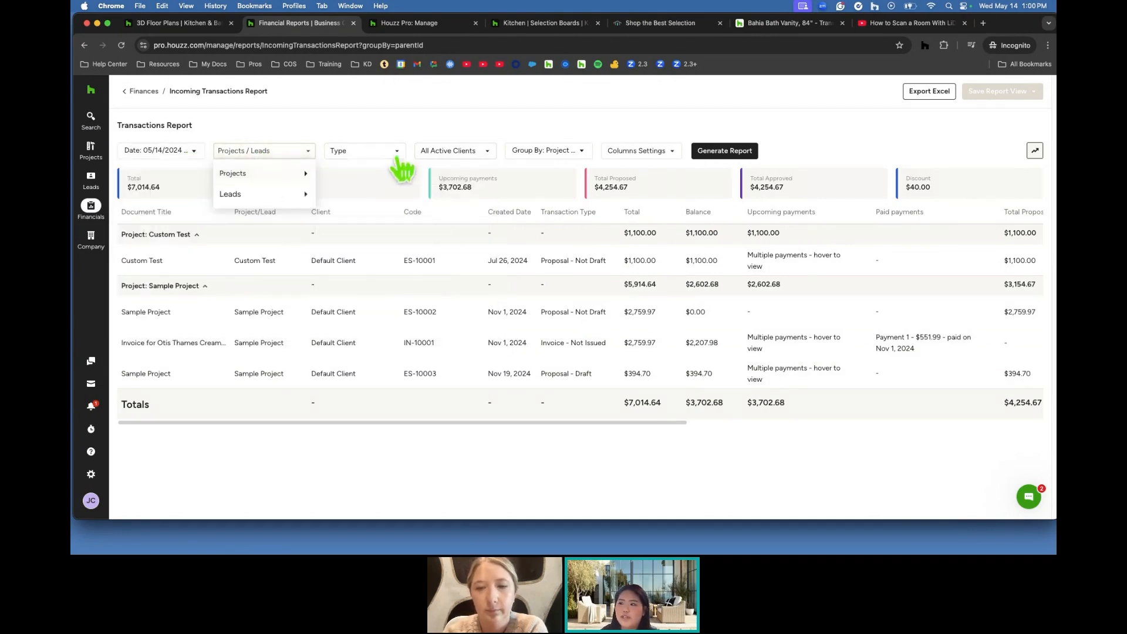
Regenerate the incoming transactions report with the Date column included, and return to the list of financial reports.
left_click(636, 150)
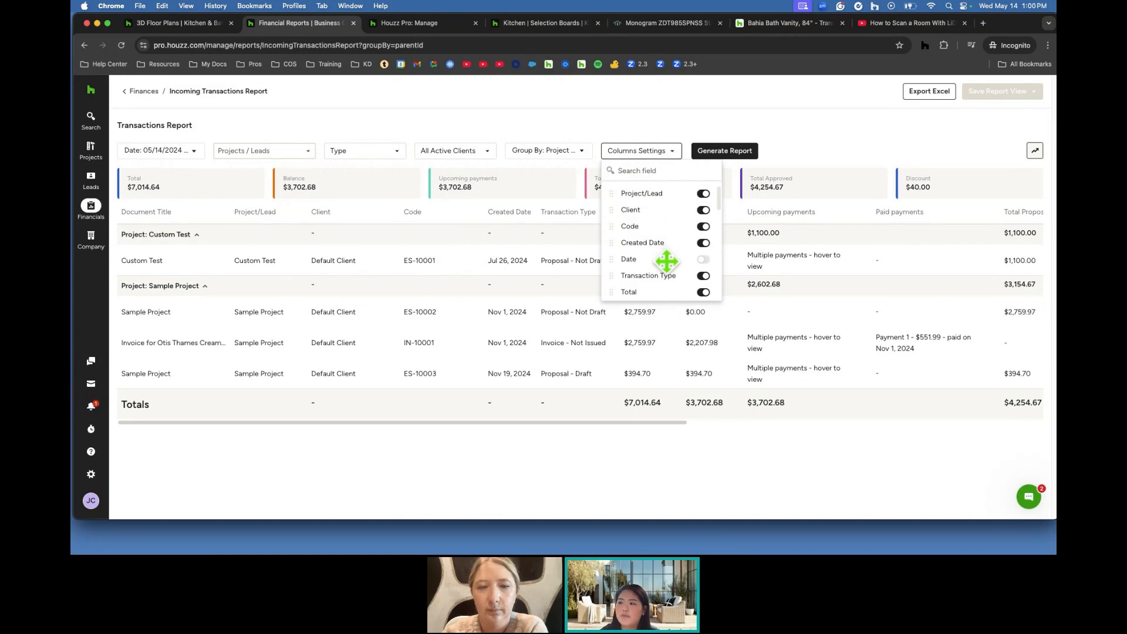
scroll(712, 271, "down", 5)
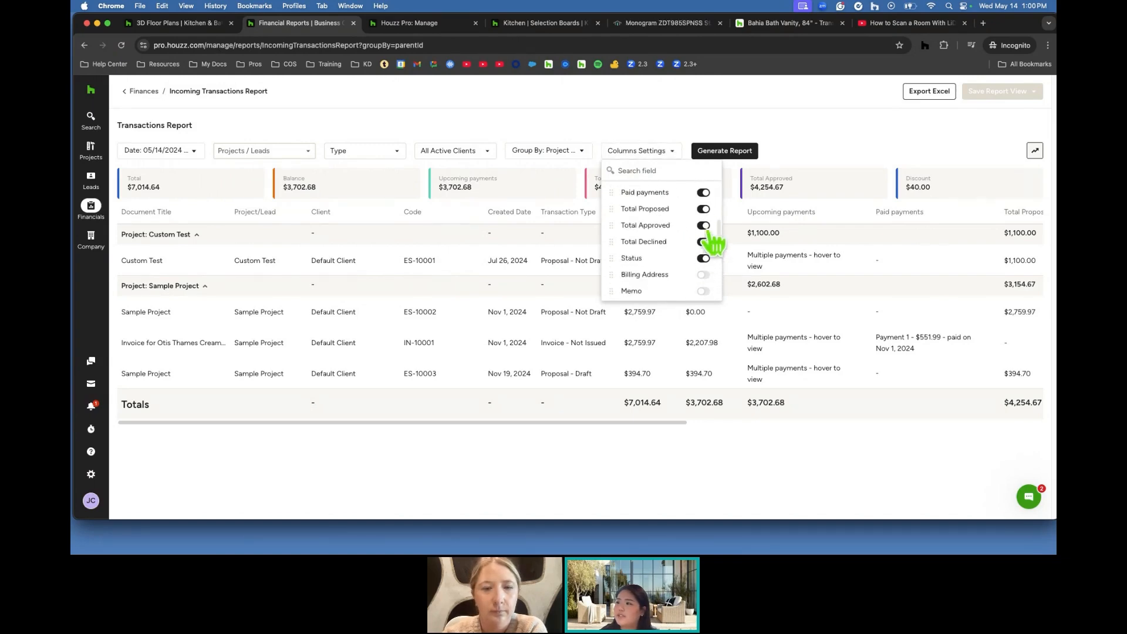
left_click(723, 151)
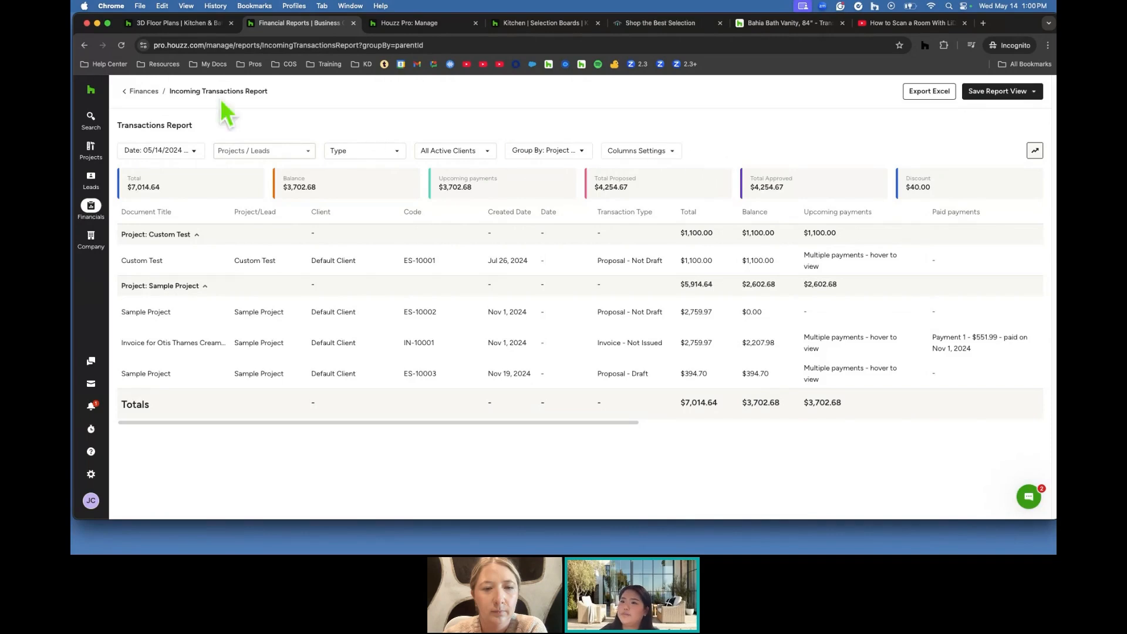
left_click(140, 91)
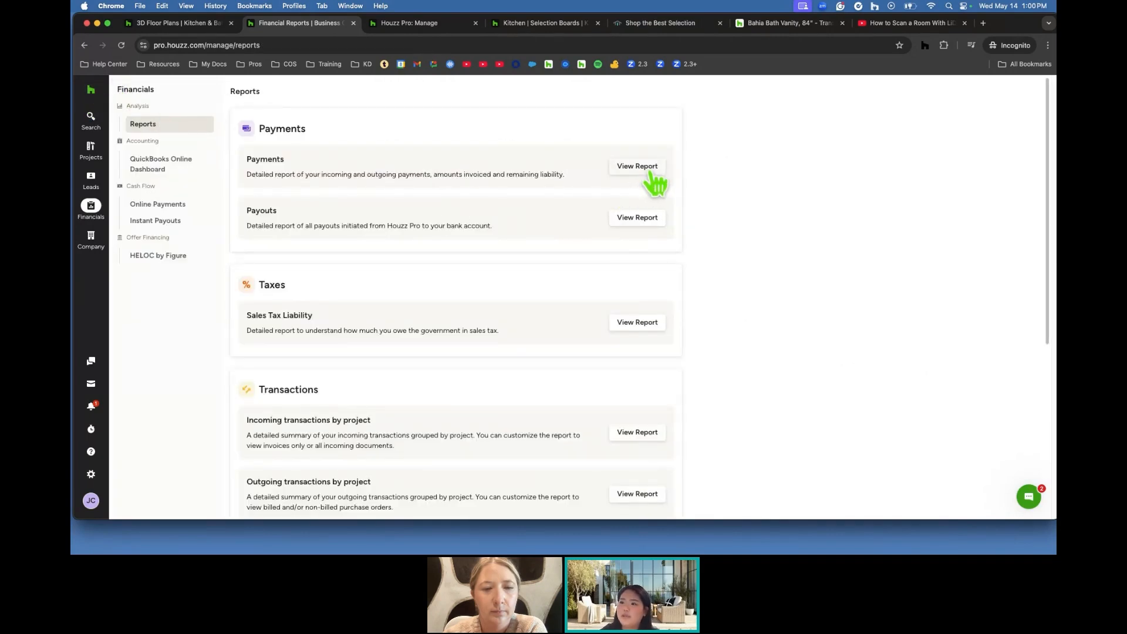
scroll(552, 252, "down", 5)
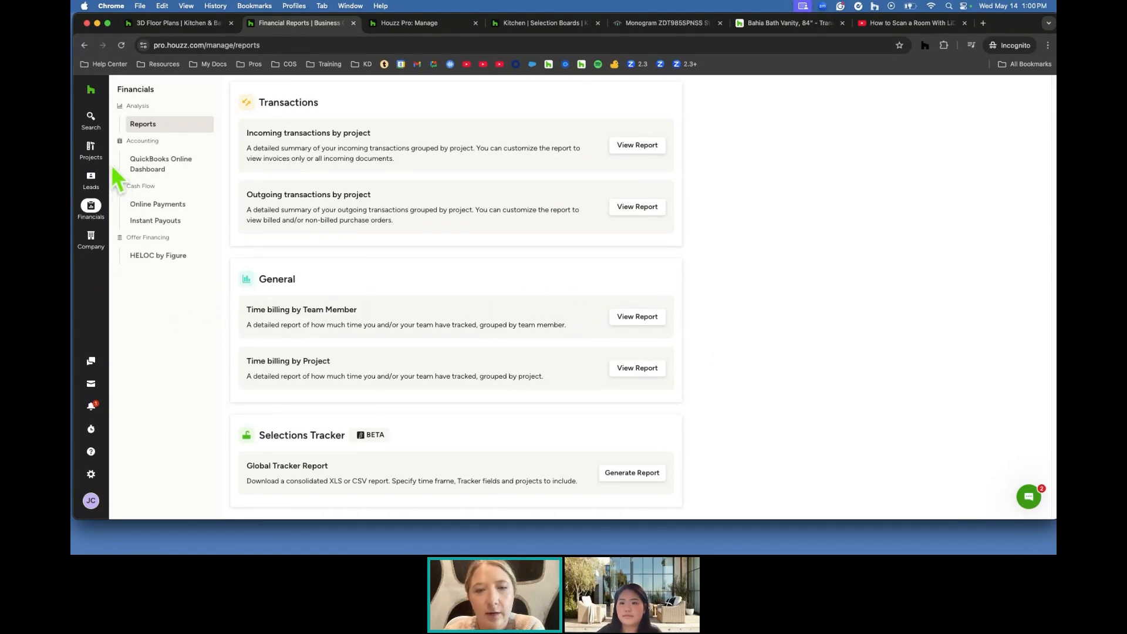
Open the Kitchen & Bathroom Remodel project's Selections Tracker and view the order status options for the One Stop Wrench.
mouse_move(91, 150)
left_click(133, 148)
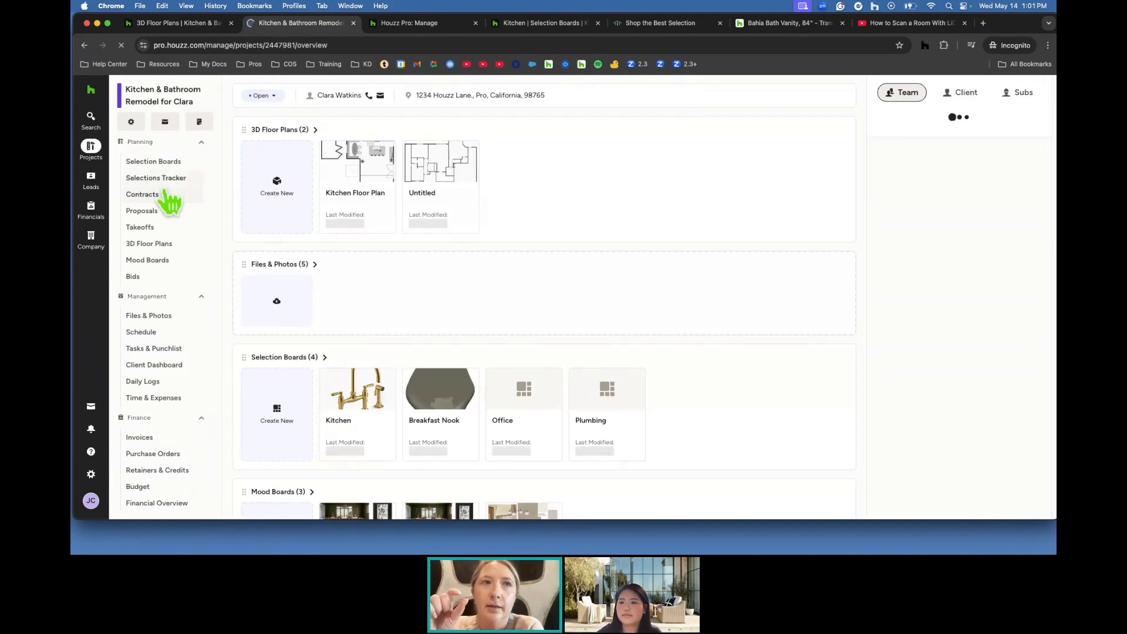
left_click(170, 183)
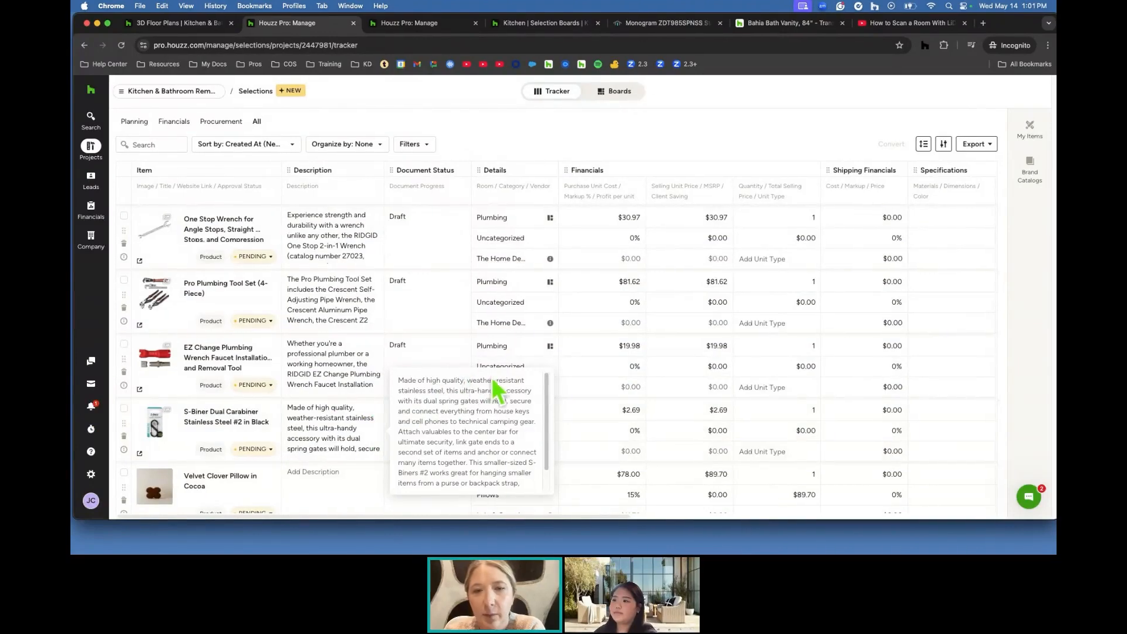
scroll(637, 405, "right", 2)
scroll(636, 405, "right", 15)
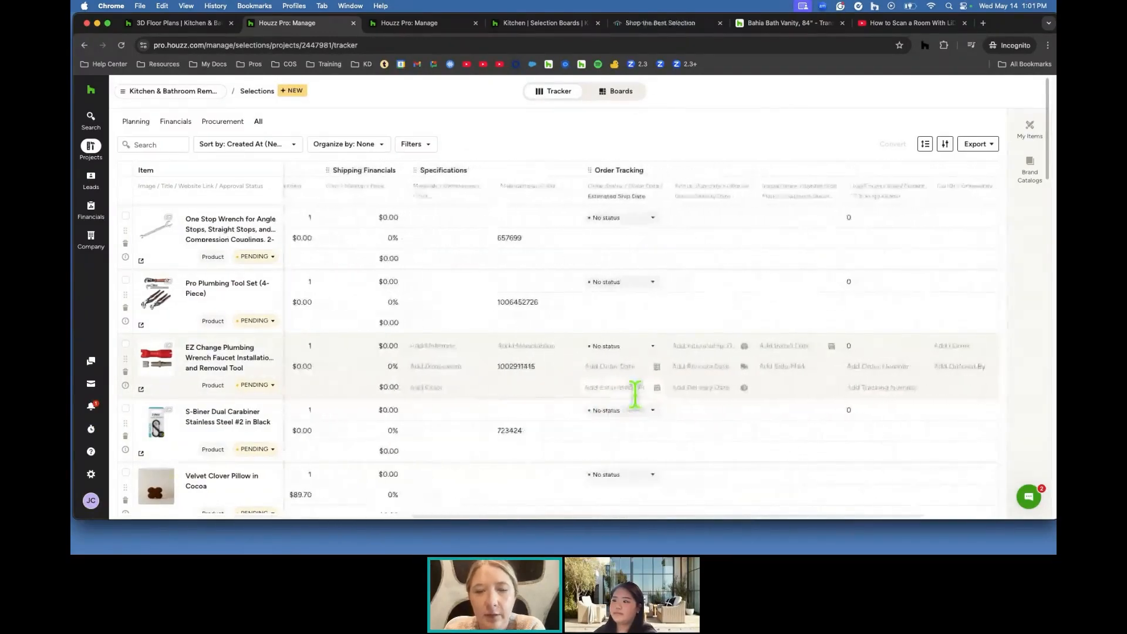
scroll(639, 405, "right", 2)
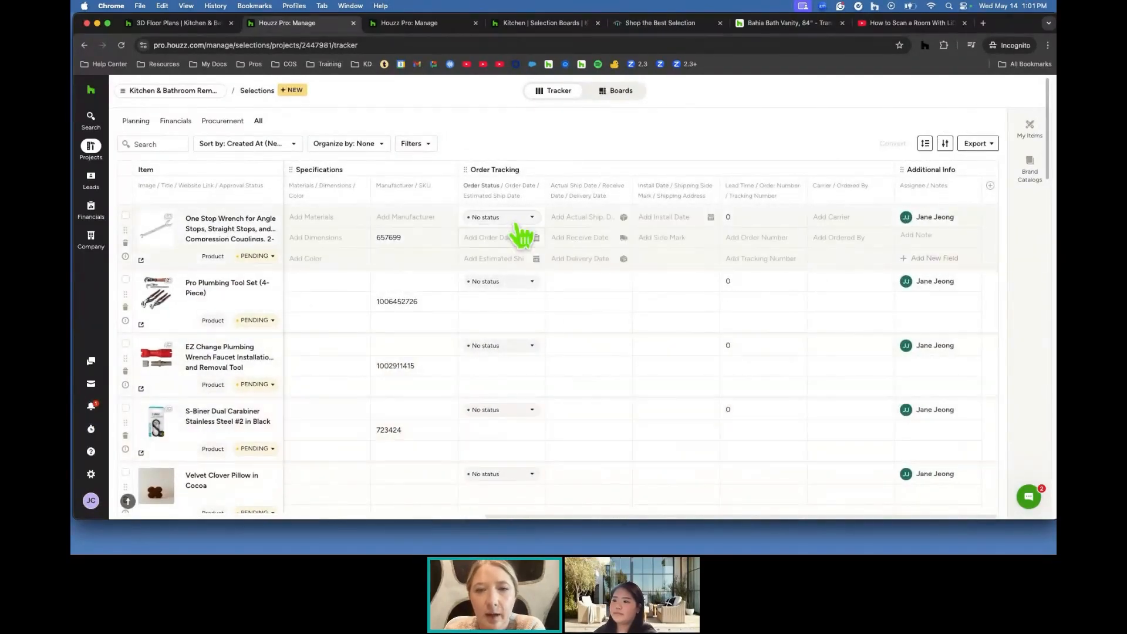
left_click(516, 219)
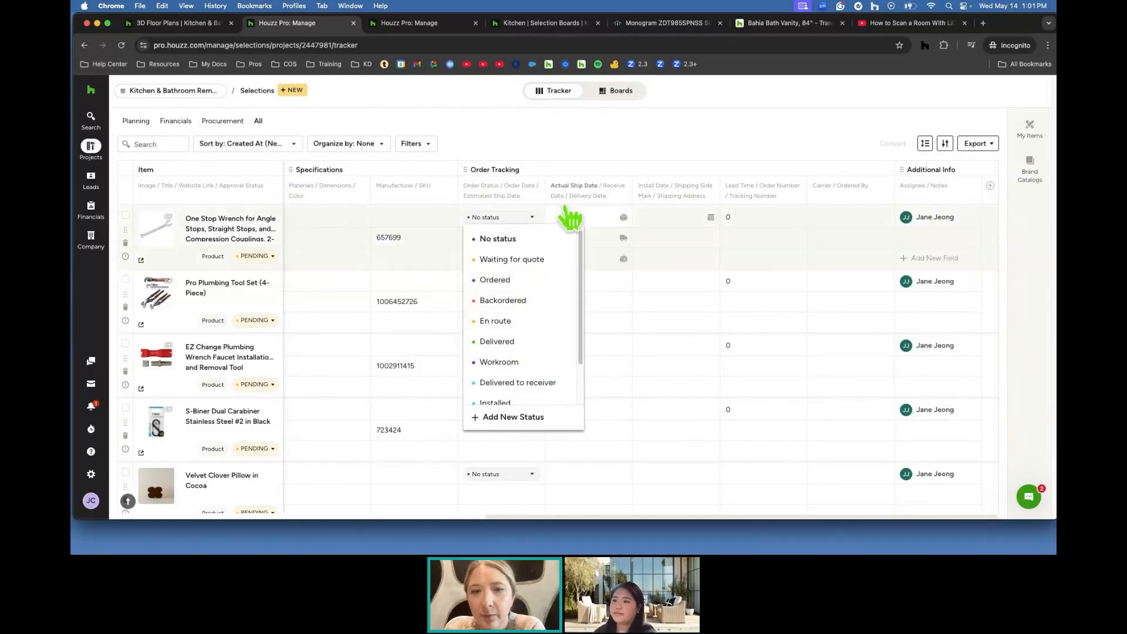
left_click(591, 158)
View the Selections Tracker's filter categories and its export formats without applying any.
left_click(418, 147)
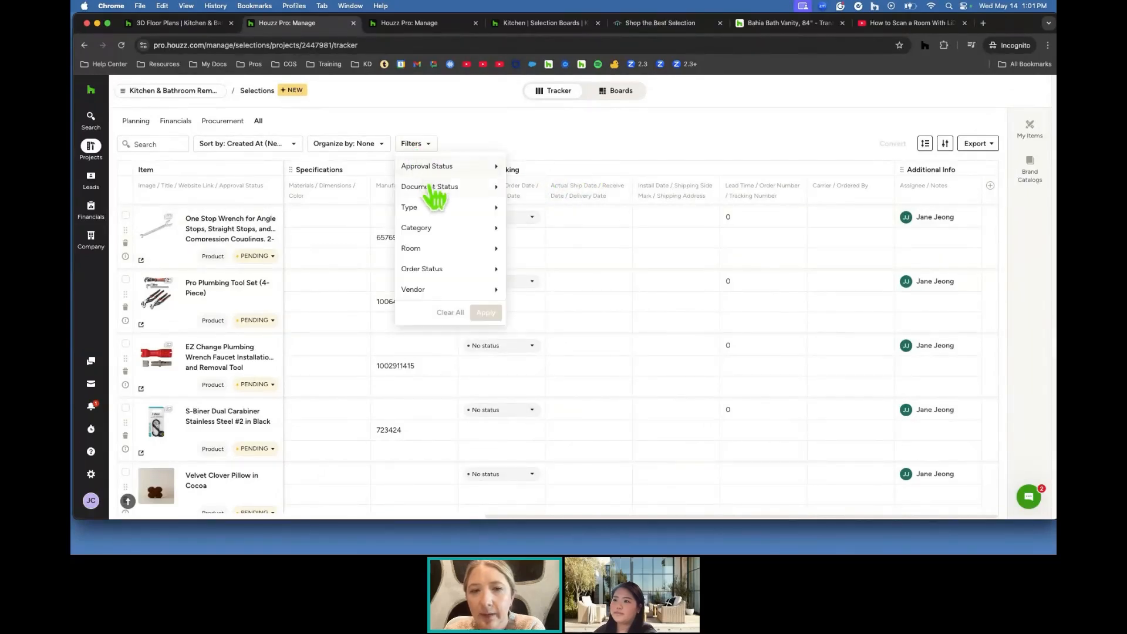
left_click(550, 126)
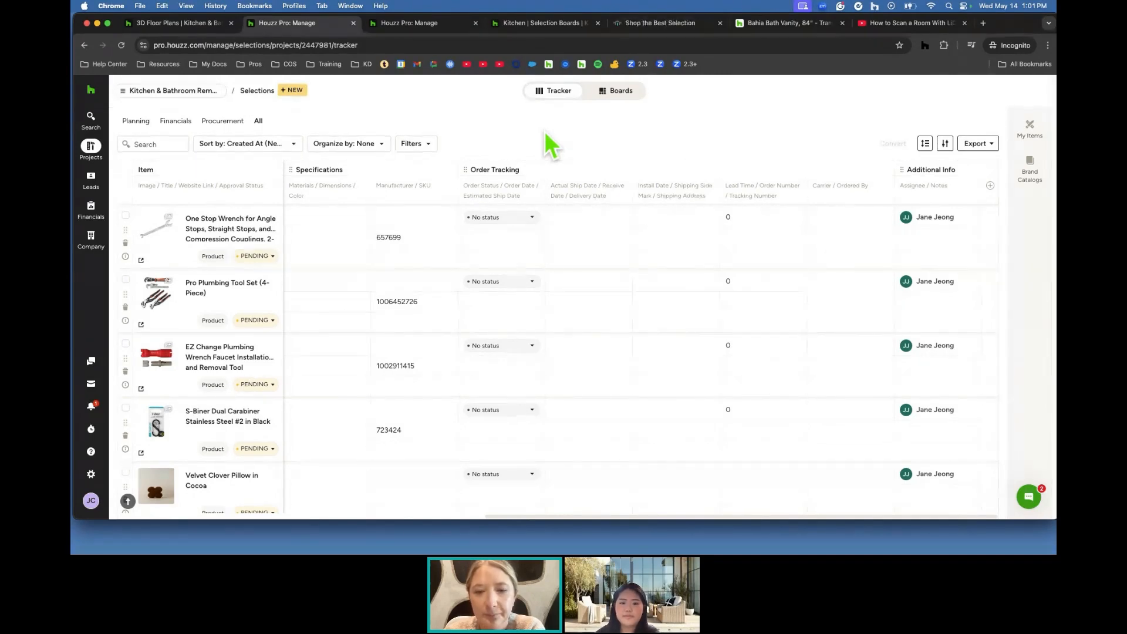
left_click(415, 143)
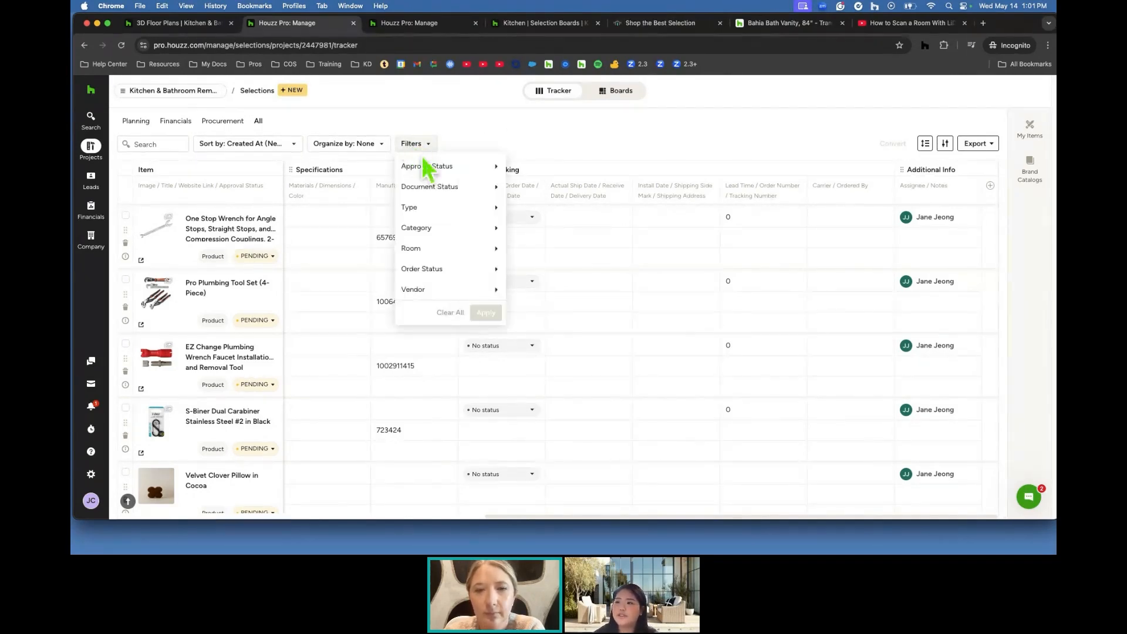
left_click(561, 154)
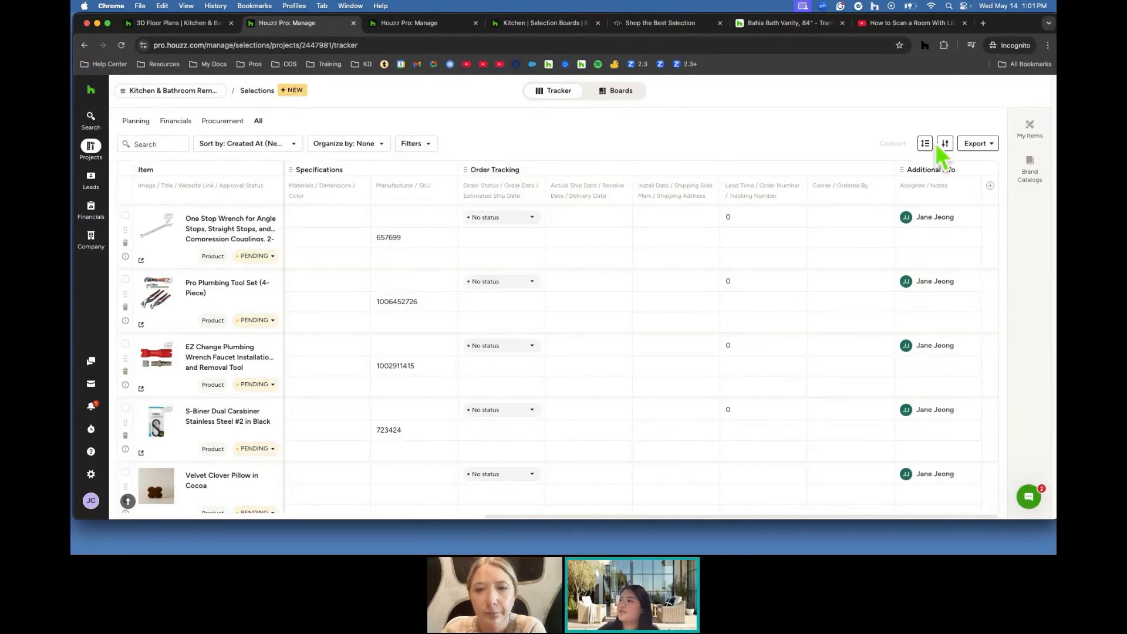
left_click(975, 143)
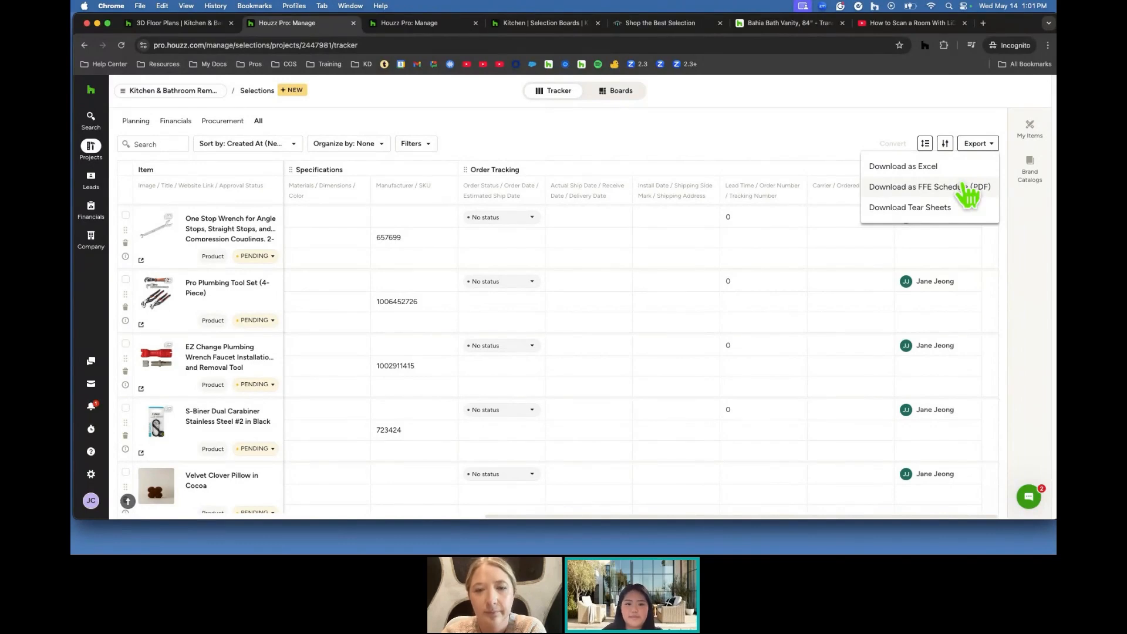
left_click(741, 128)
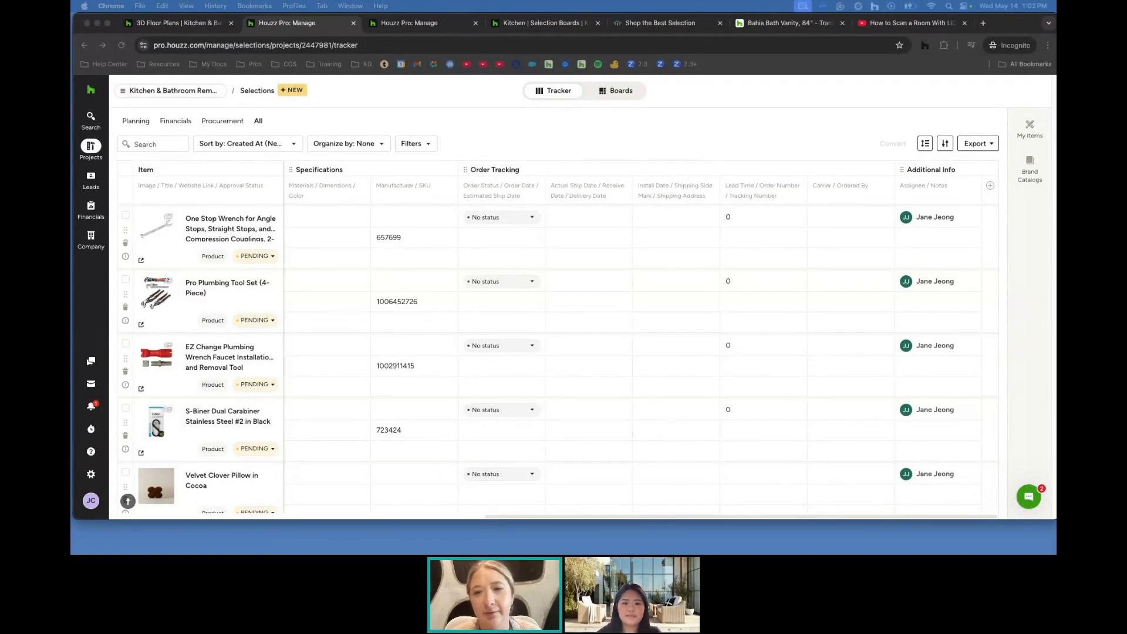
Return to the Houzz Pro home page and open the Help Center in a new tab.
left_click(90, 91)
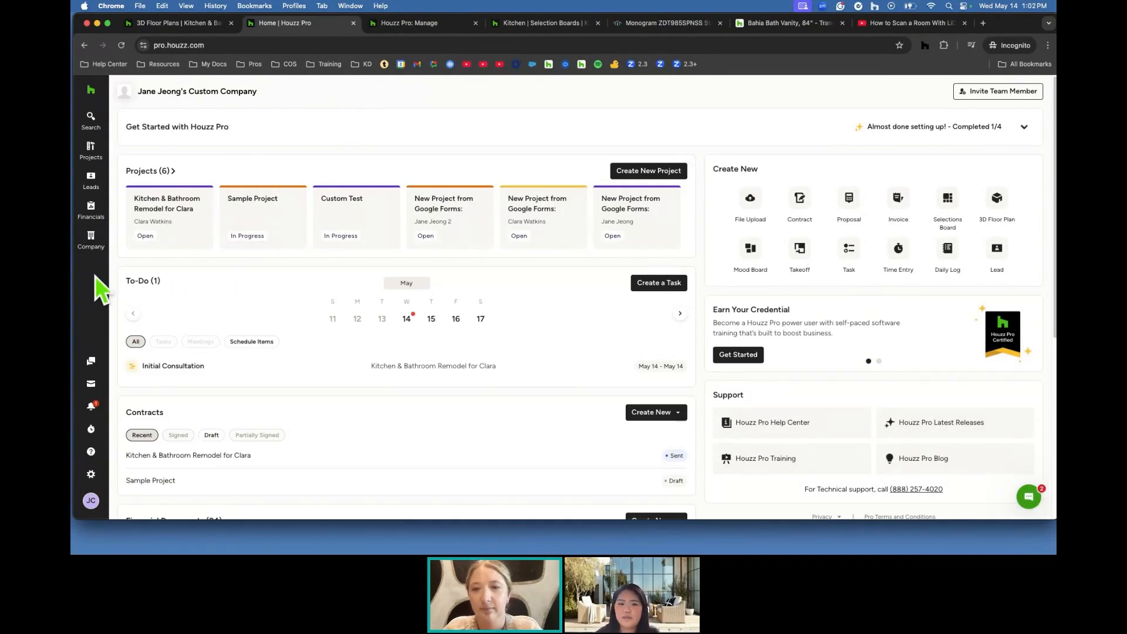
left_click(91, 452)
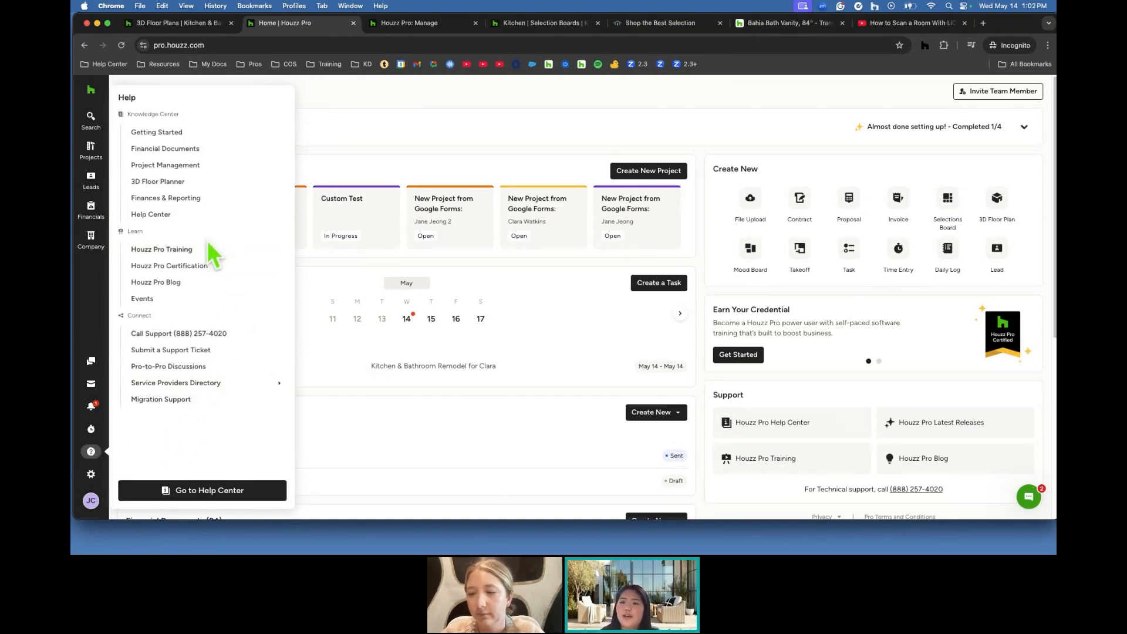
right_click(188, 223)
left_click(197, 225)
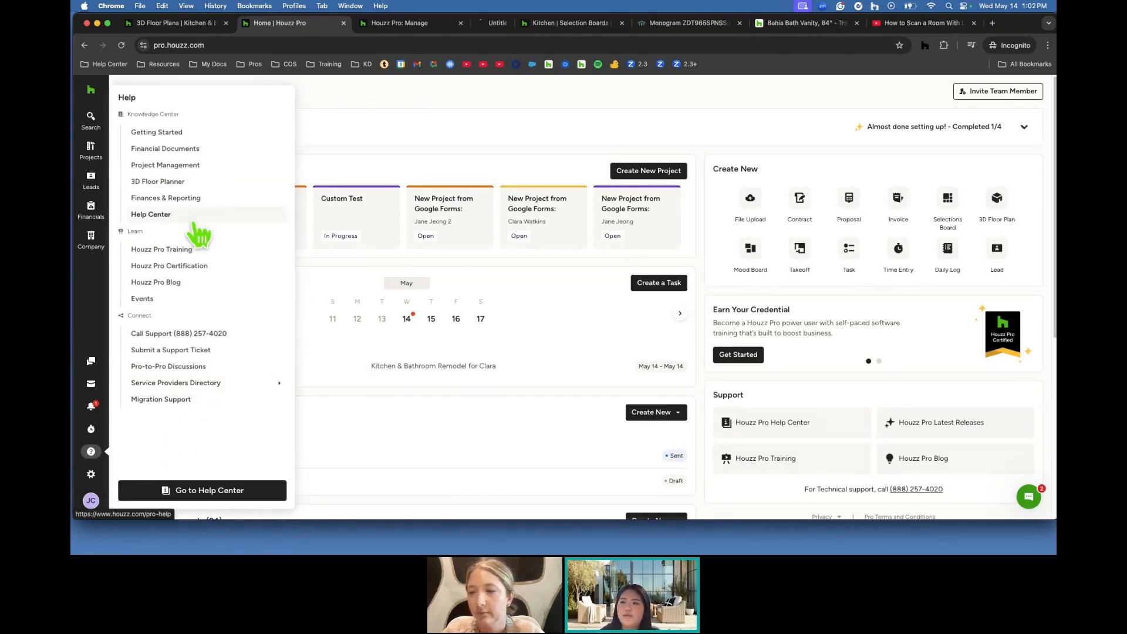
left_click_drag(517, 23, 386, 45)
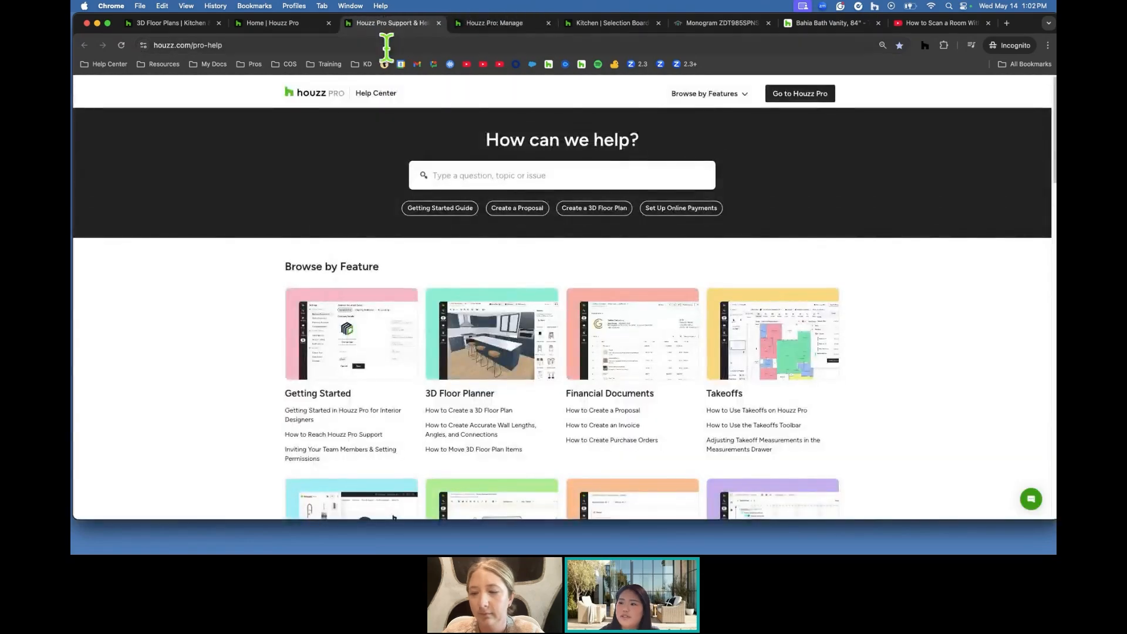
Search the Help Center for "estimate" and look through the resulting articles.
left_click(478, 176)
type("estimate")
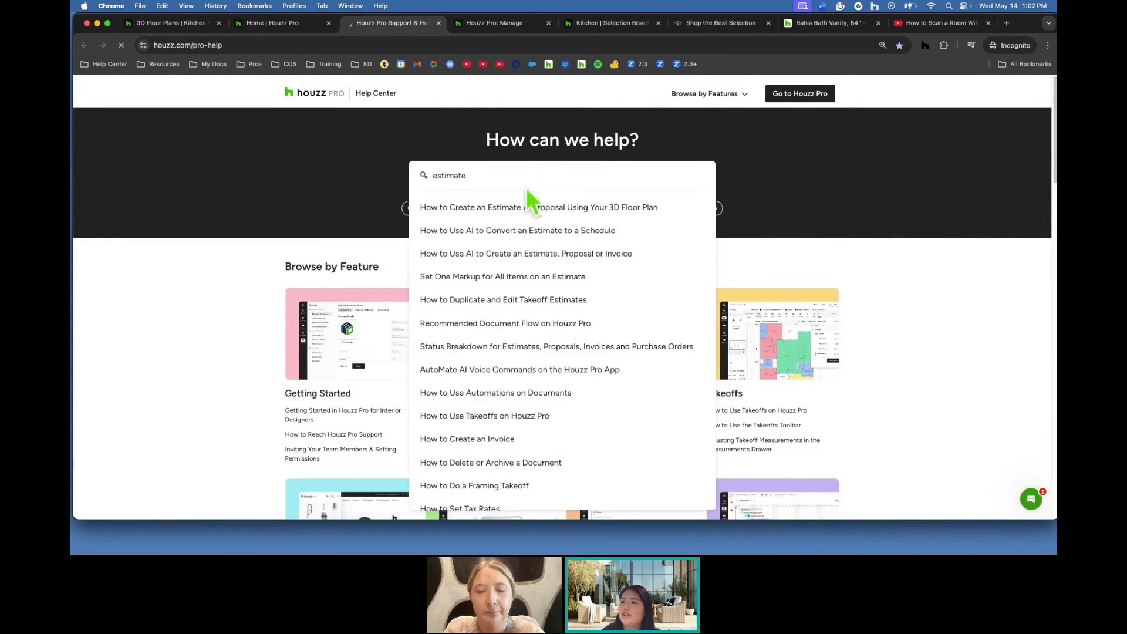
key("Return")
scroll(572, 202, "down", 3)
scroll(577, 212, "down", 5)
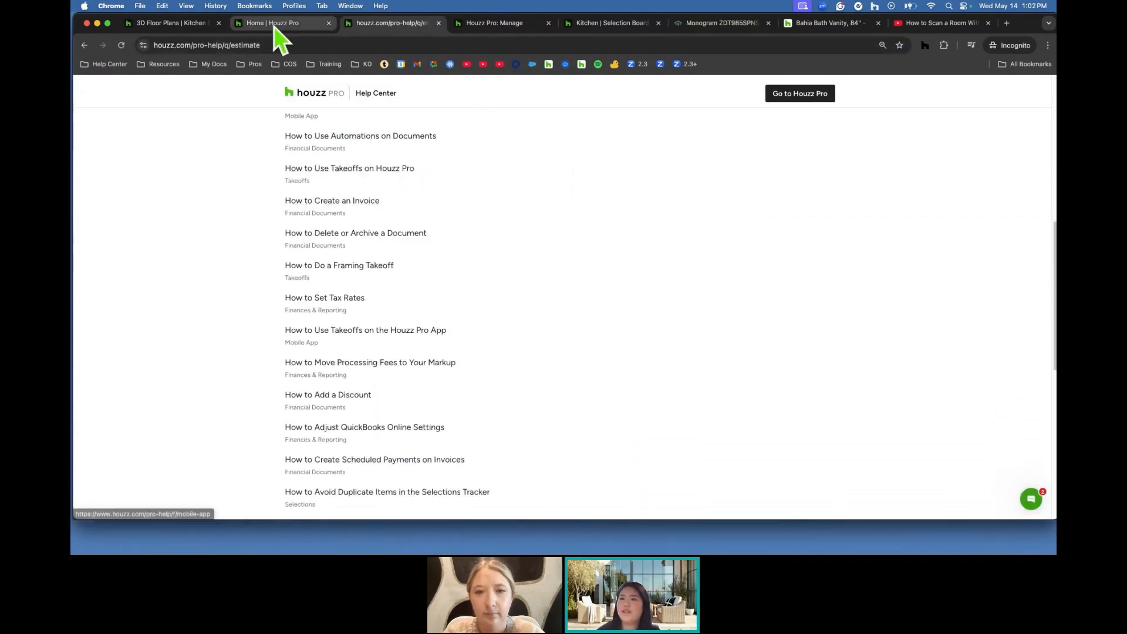
From the Houzz Pro home page, open Houzz Pro Training in a new tab and browse the available webinars.
left_click(176, 23)
left_click(267, 23)
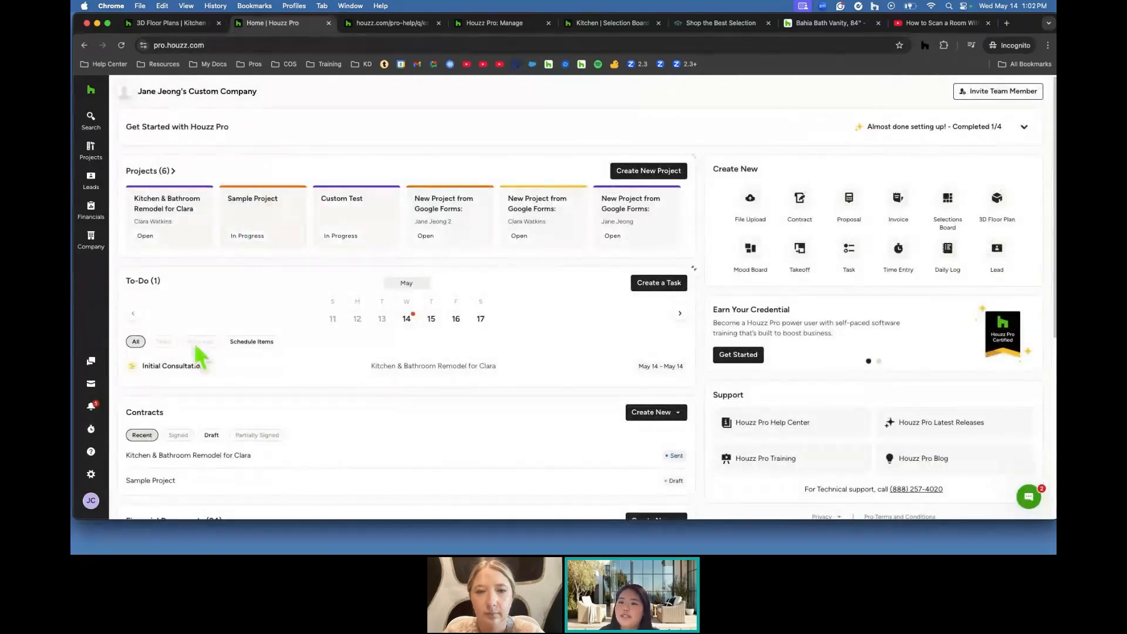
left_click(91, 452)
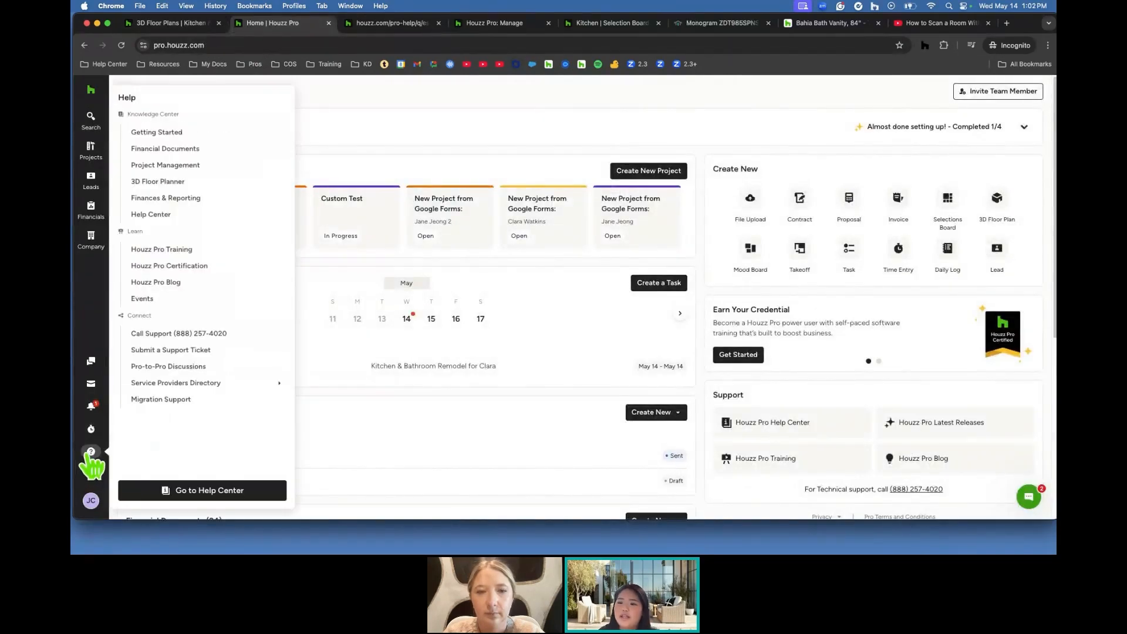
right_click(209, 251)
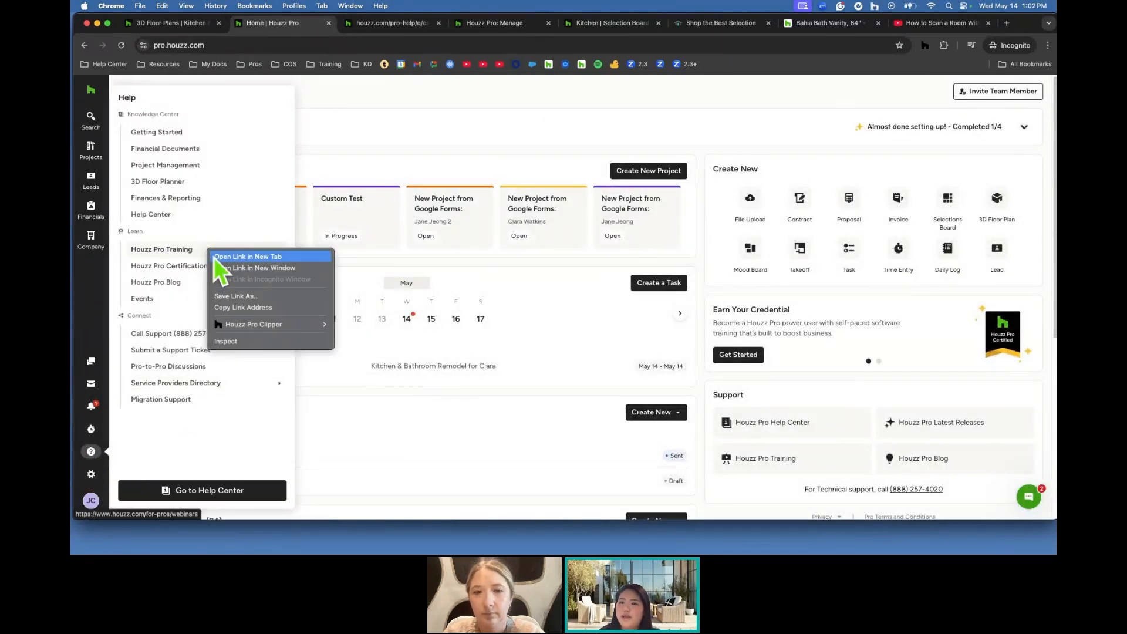
left_click(223, 256)
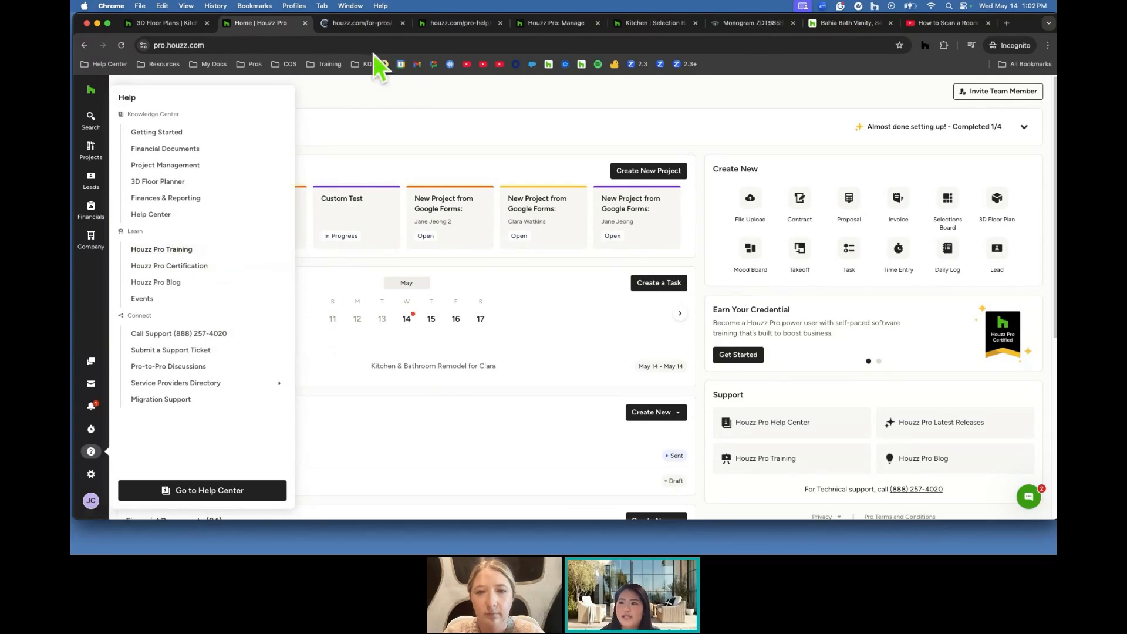
left_click(361, 23)
scroll(347, 231, "down", 3)
scroll(342, 237, "down", 5)
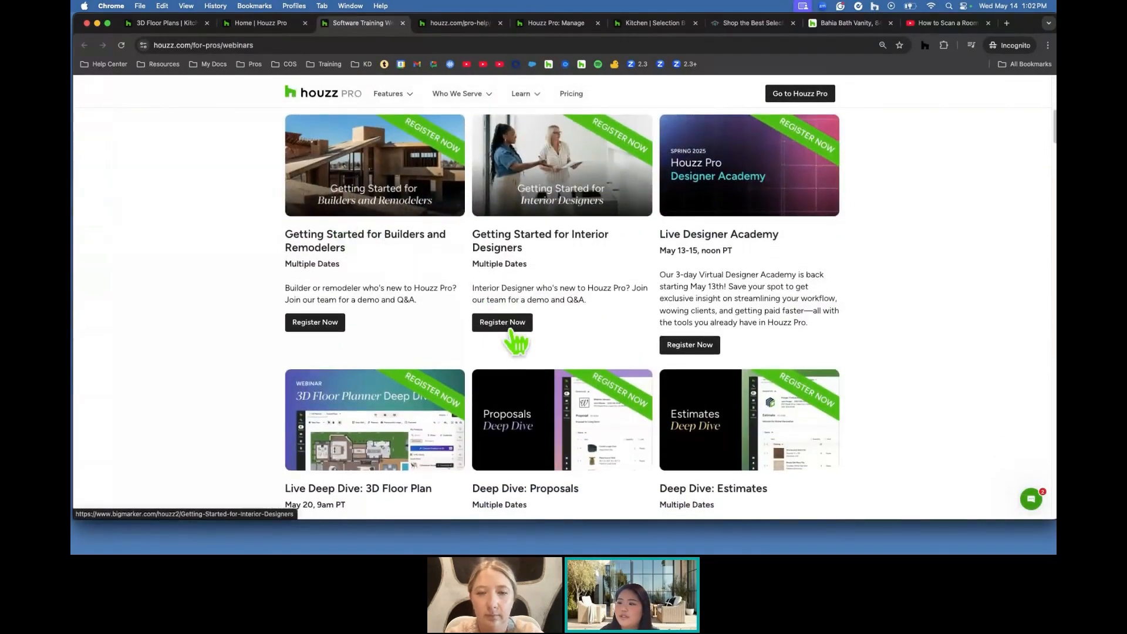
From the Houzz Pro home page's help resources, open the Houzz Pro Blog in a new tab and look through its featured articles.
left_click(257, 24)
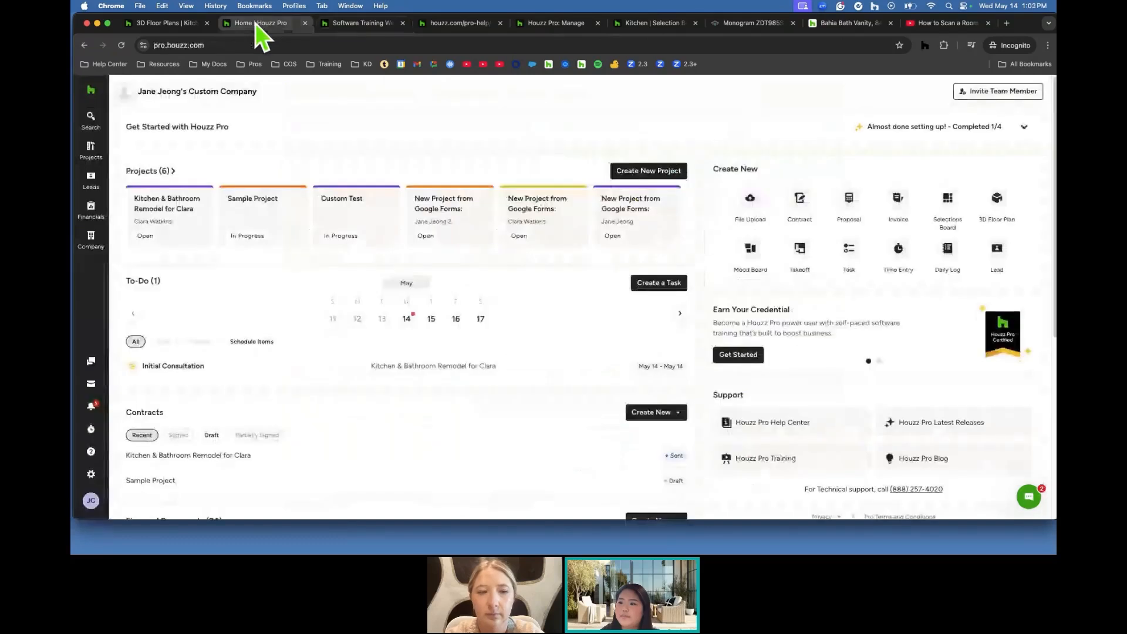
left_click(91, 451)
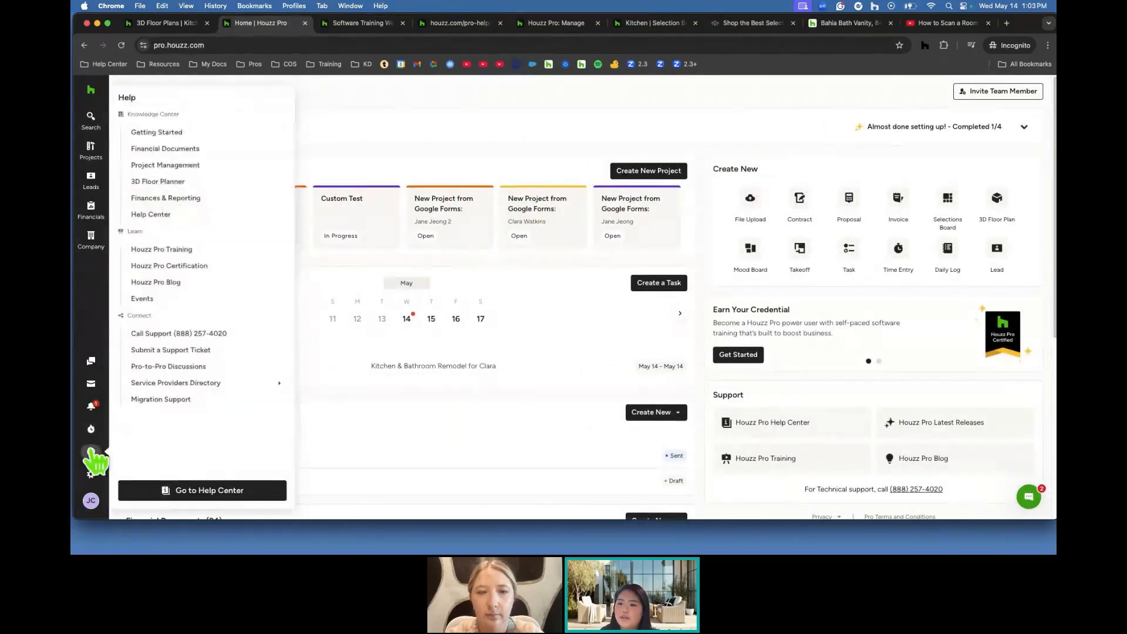
right_click(204, 252)
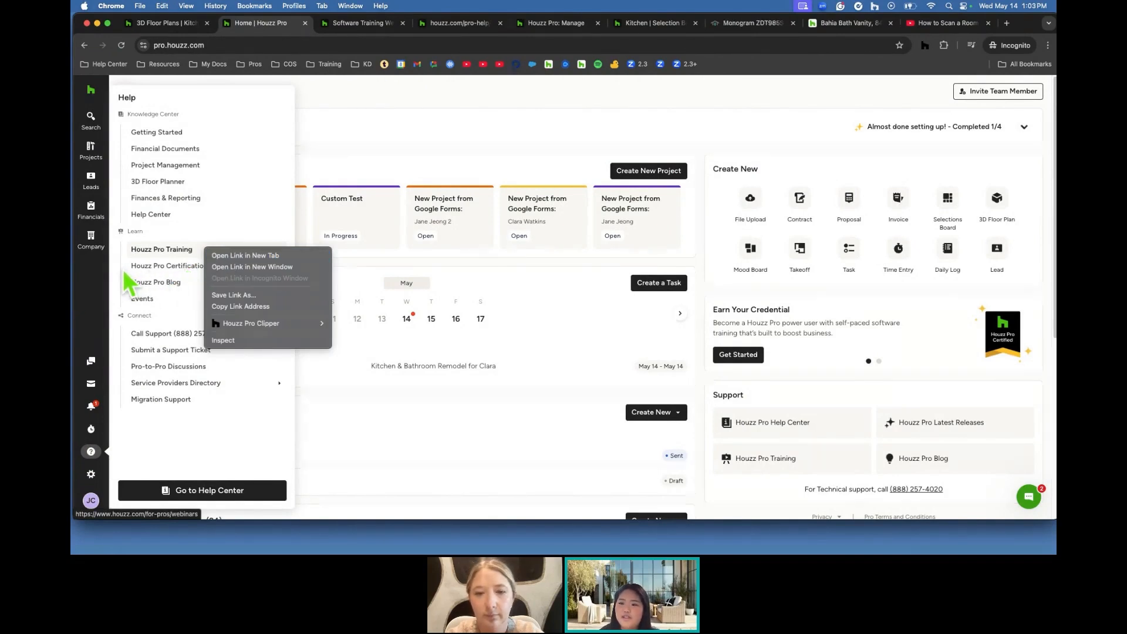
key("Escape")
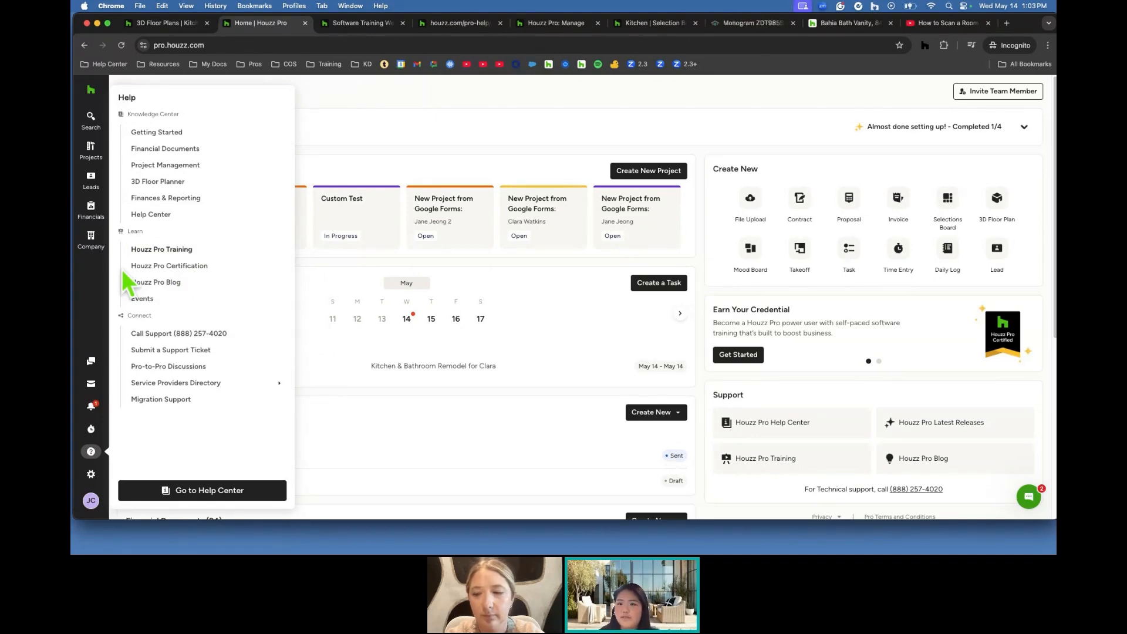
right_click(154, 281)
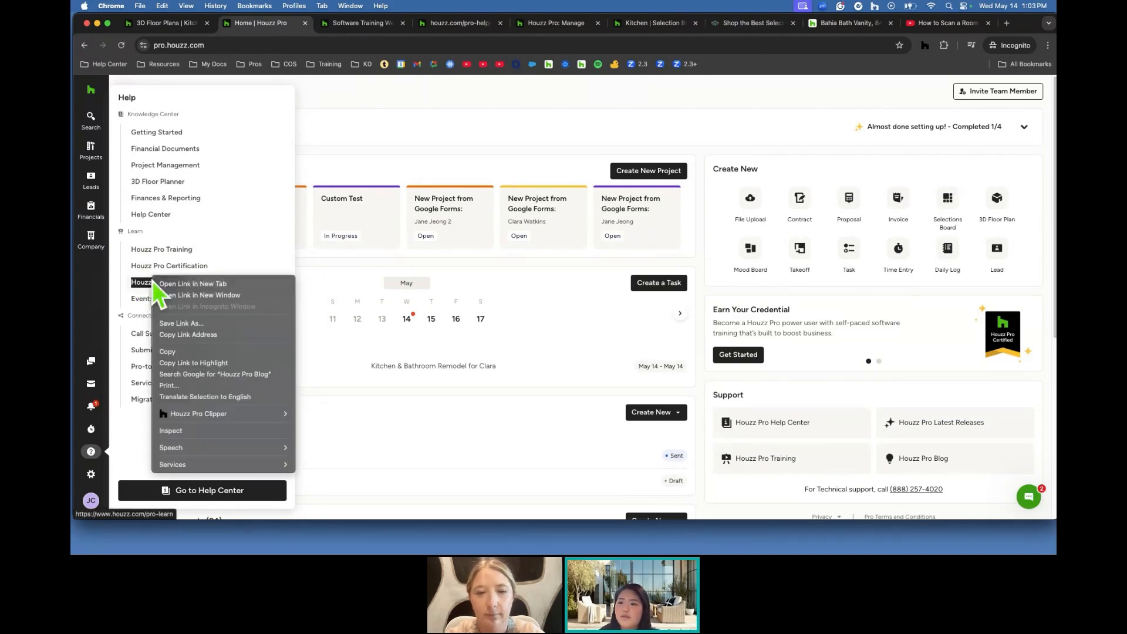
left_click(188, 284)
left_click(405, 25)
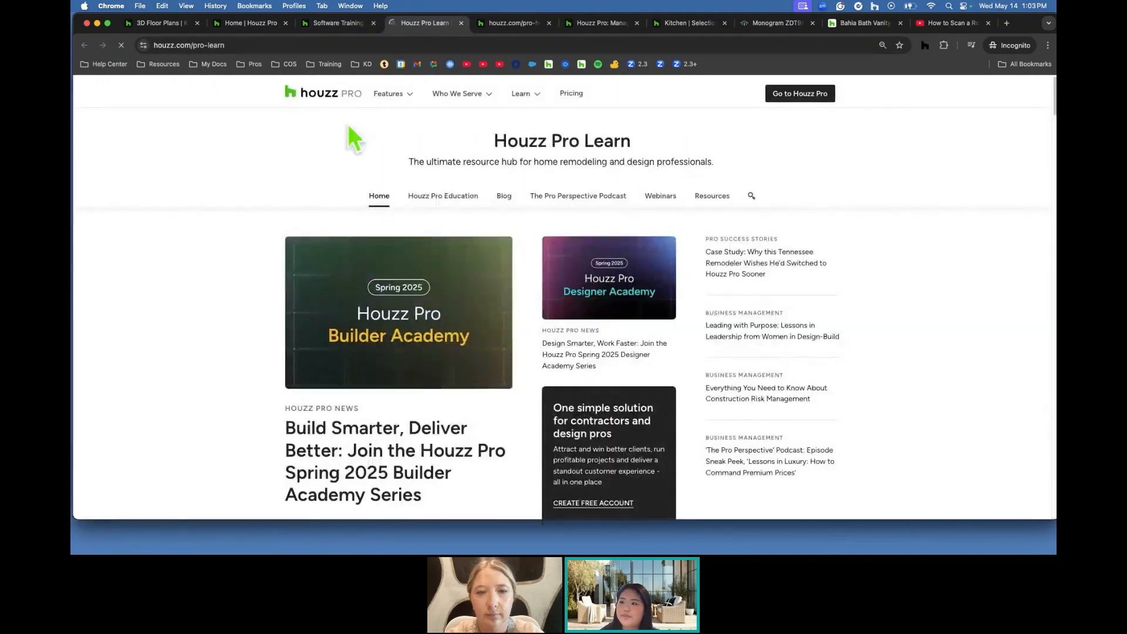
scroll(235, 214, "down", 4)
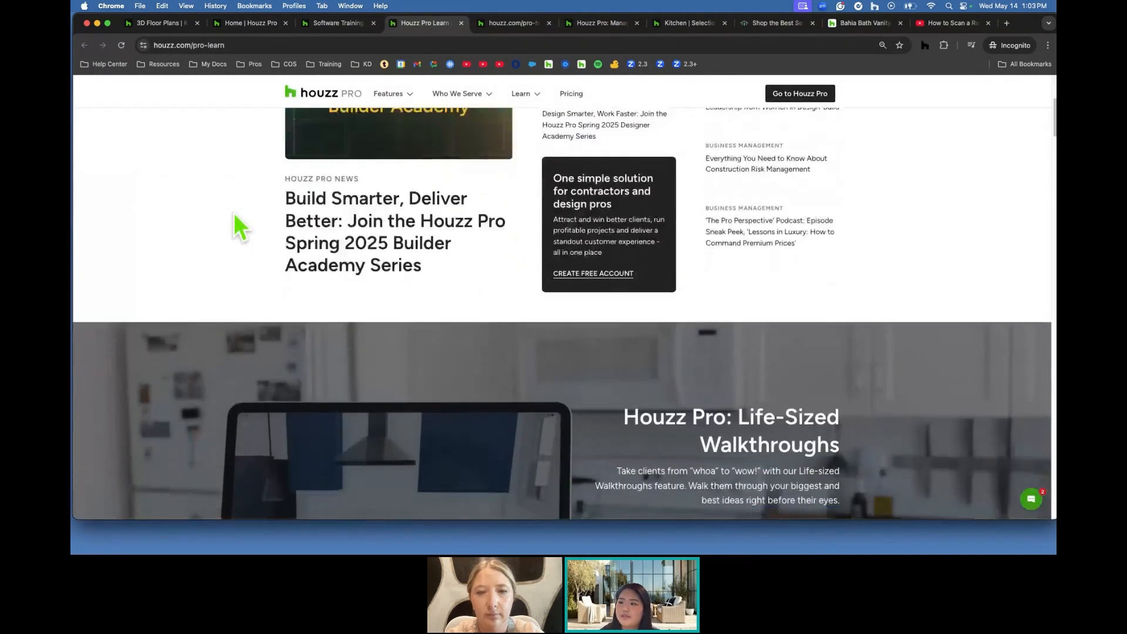
scroll(235, 215, "down", 1)
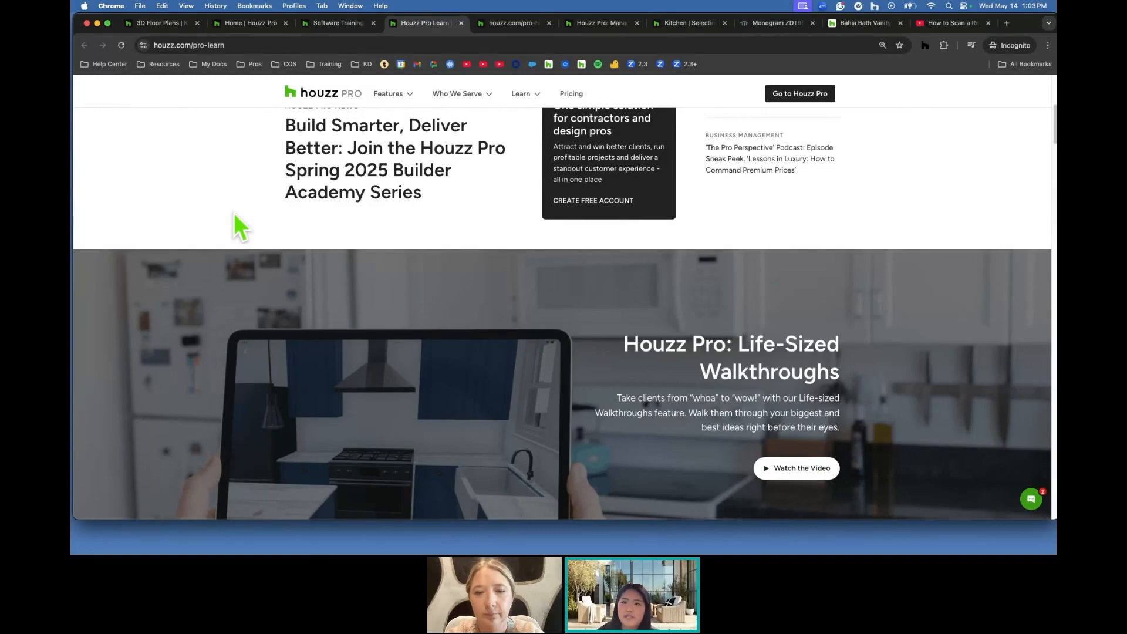
Return to the Houzz Pro home page, open Events from the help resources, and review the trade shows and in-person events.
left_click(252, 24)
left_click(91, 451)
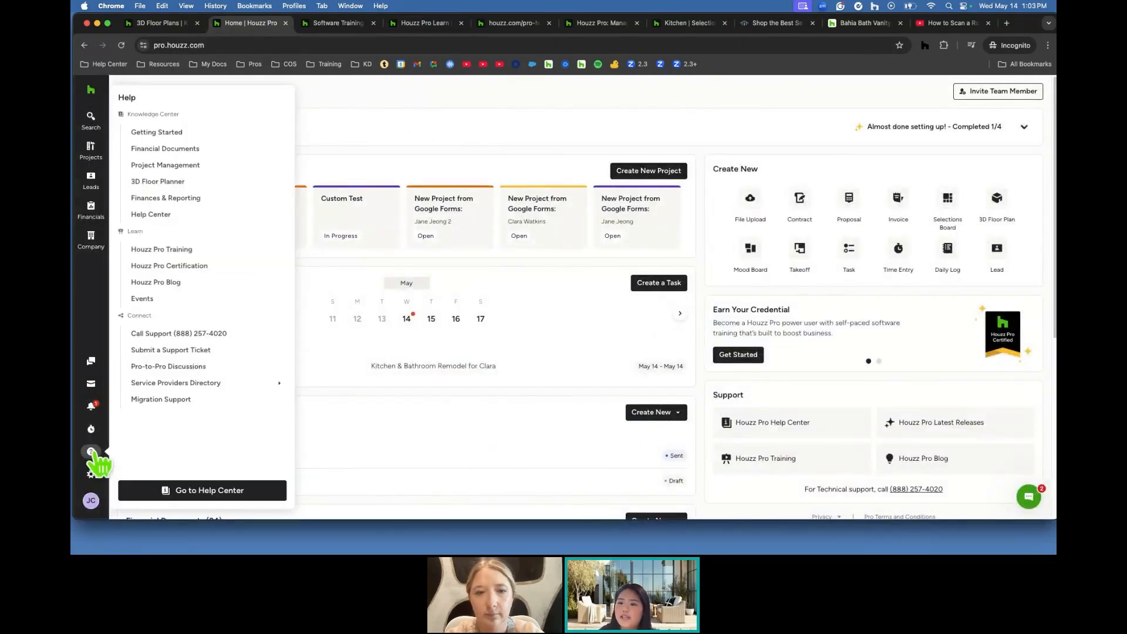
left_click(206, 298)
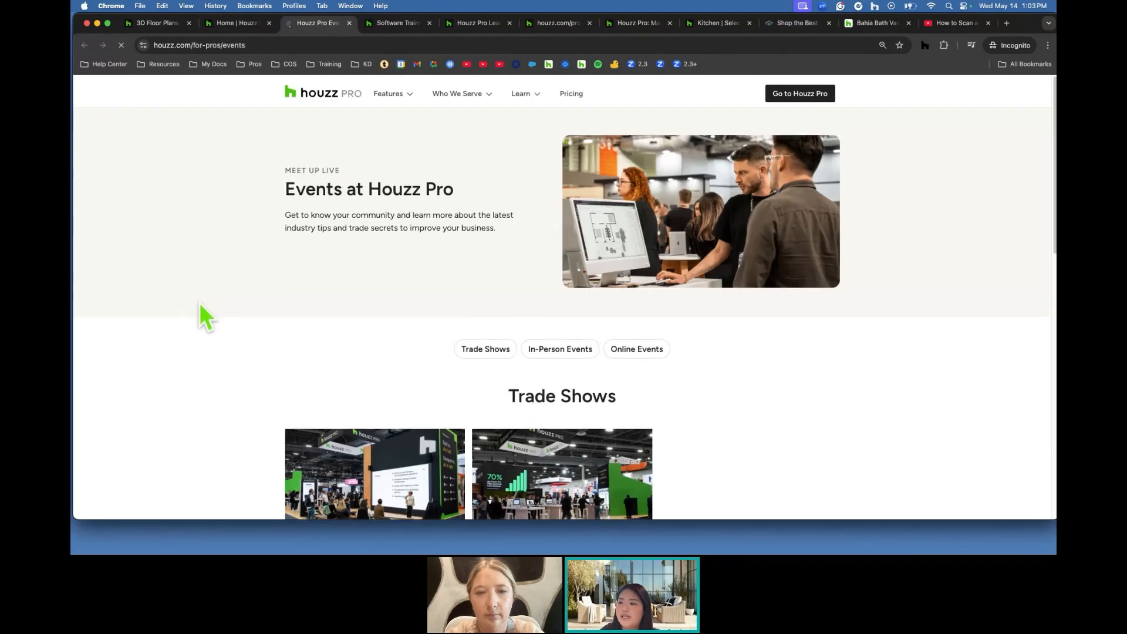
scroll(199, 303, "down", 10)
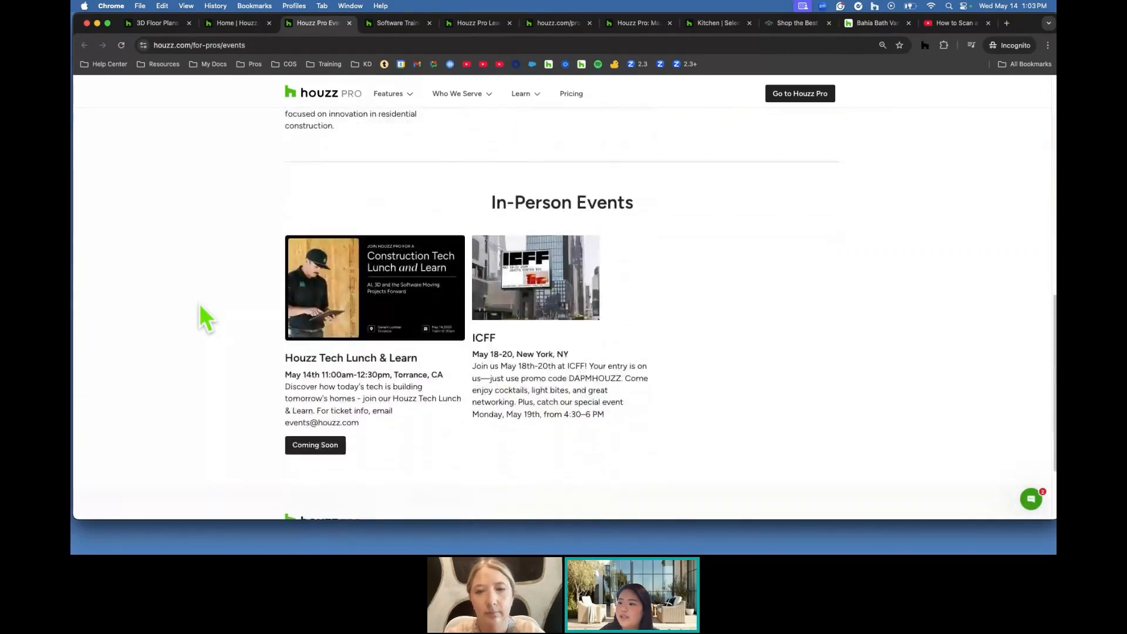
scroll(200, 304, "down", 1)
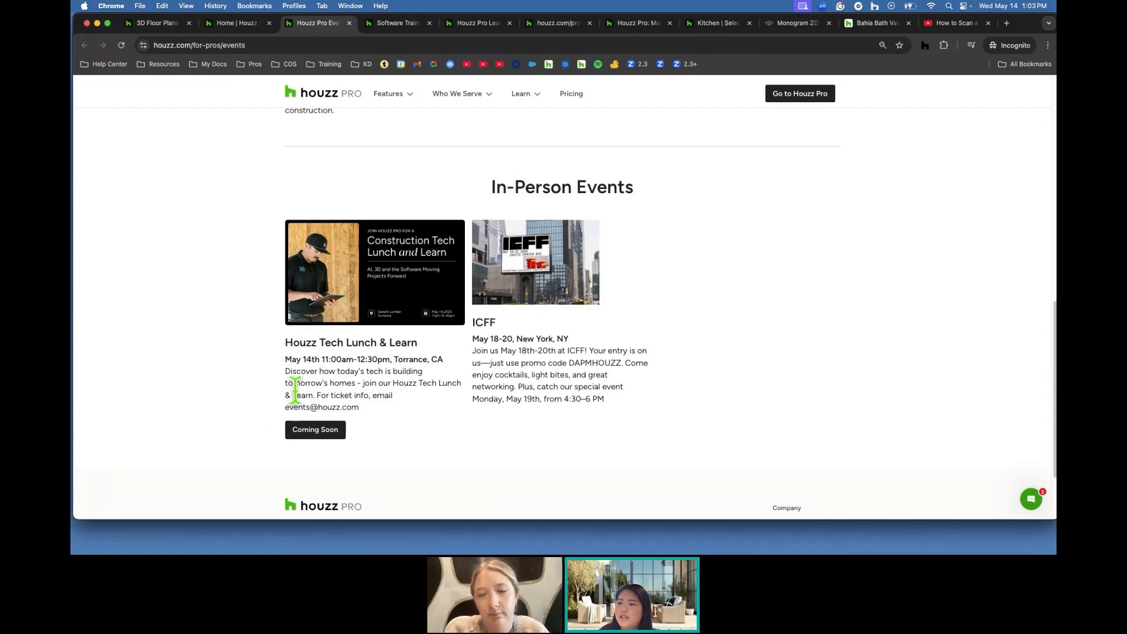
scroll(402, 399, "up", 3)
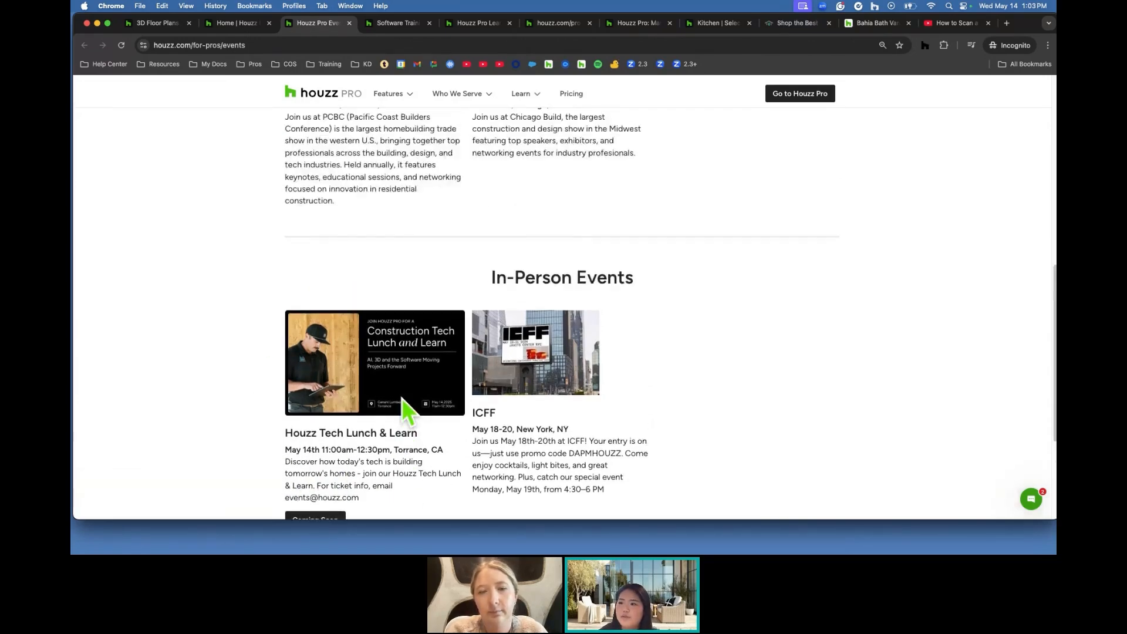
scroll(402, 399, "up", 2)
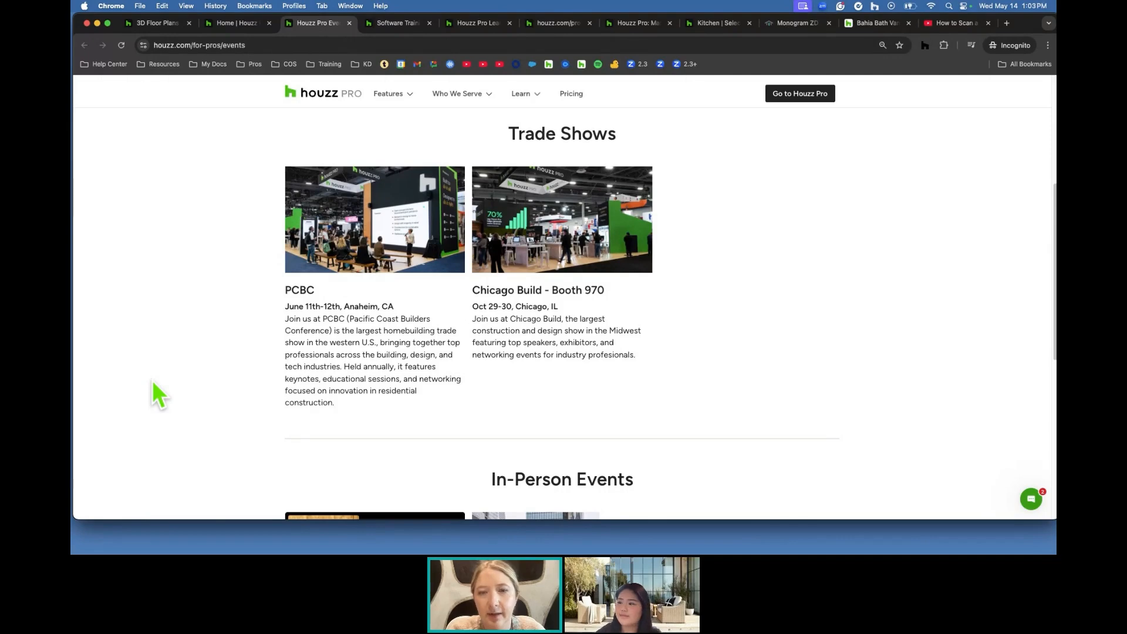
scroll(154, 380, "down", 4)
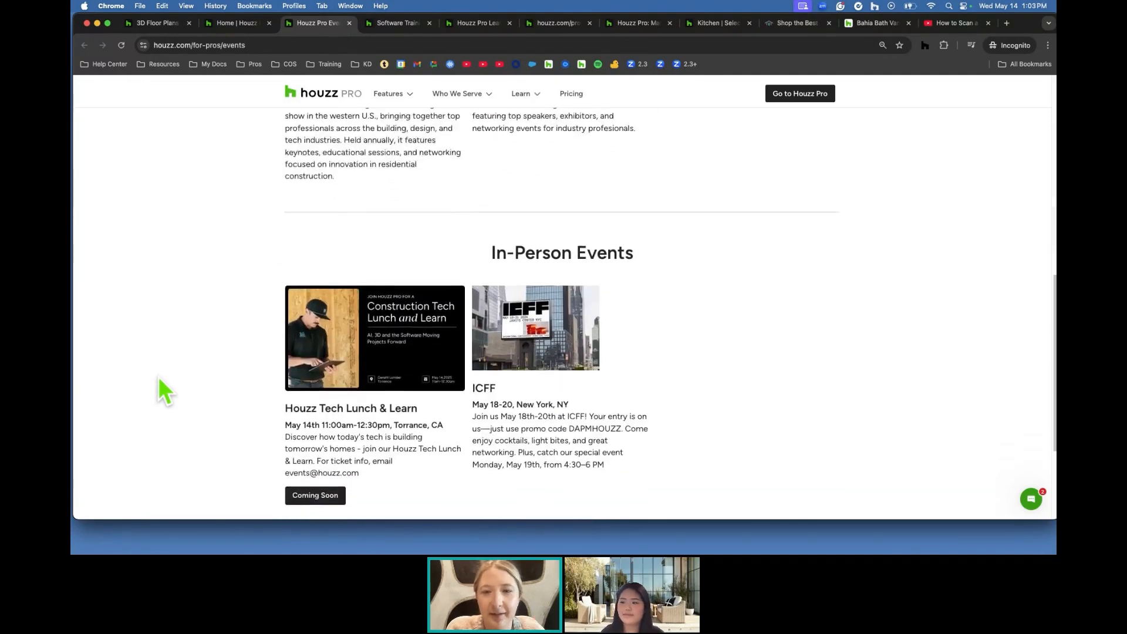